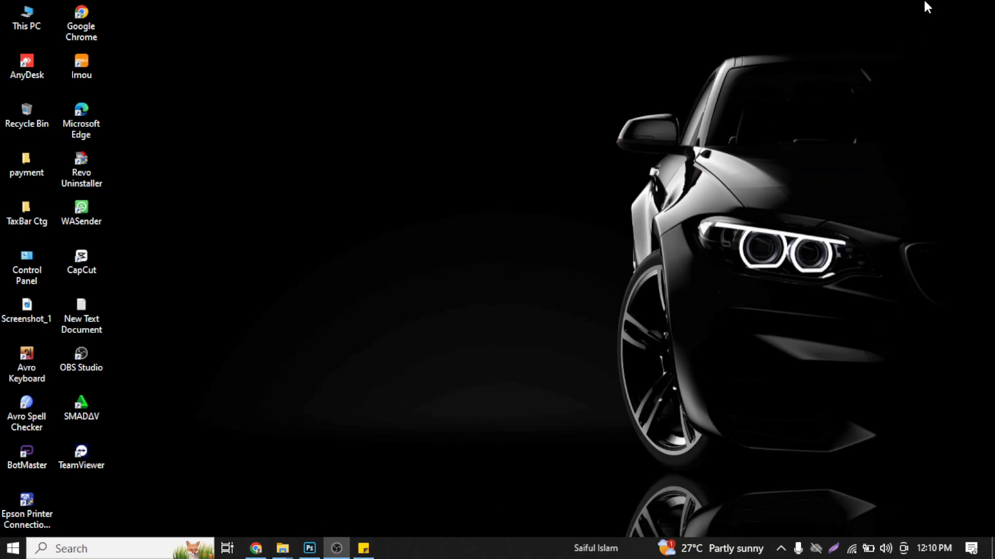
- Open the ITCS GD 70 folder inside Graphic Design Home Task on the Data (D:) drive
mouse_move(284, 550)
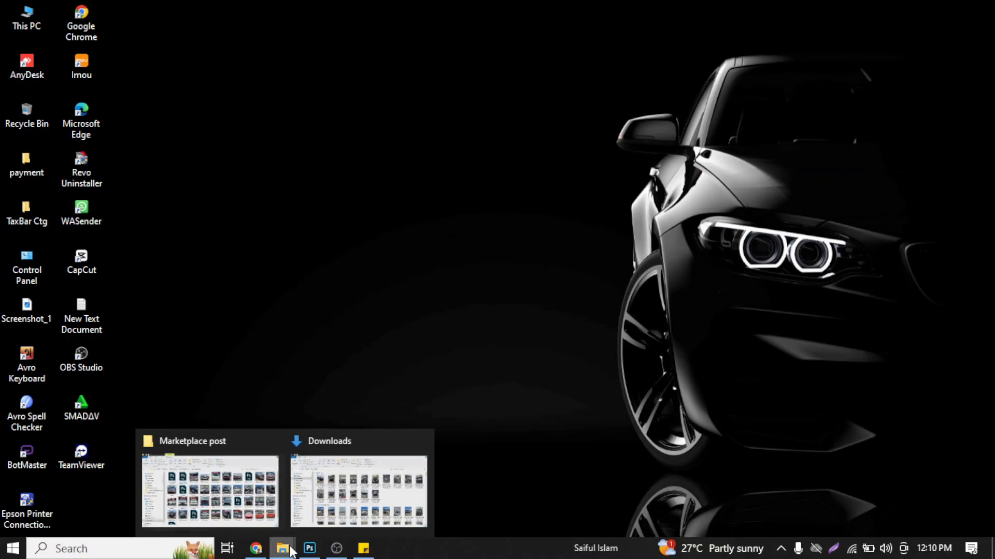
left_click(347, 492)
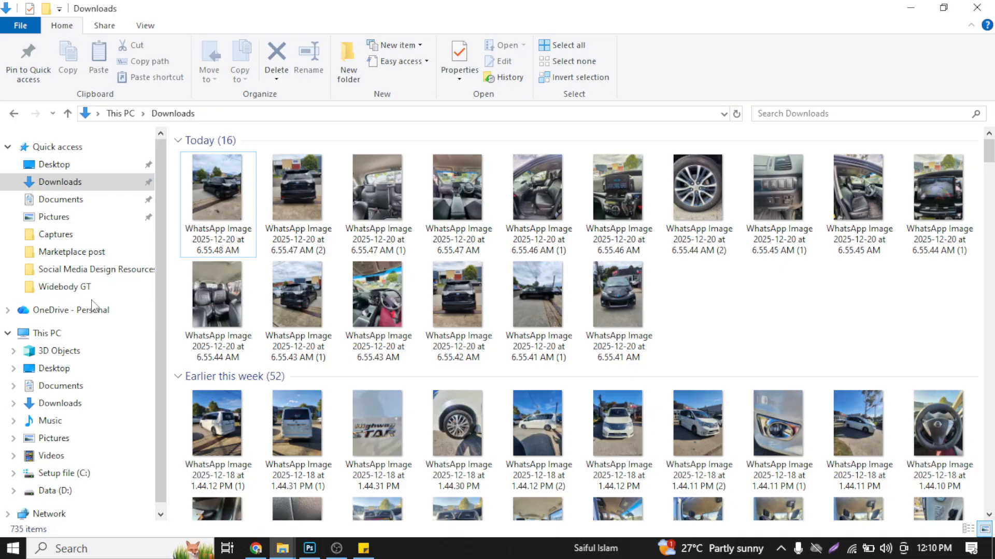
left_click(72, 492)
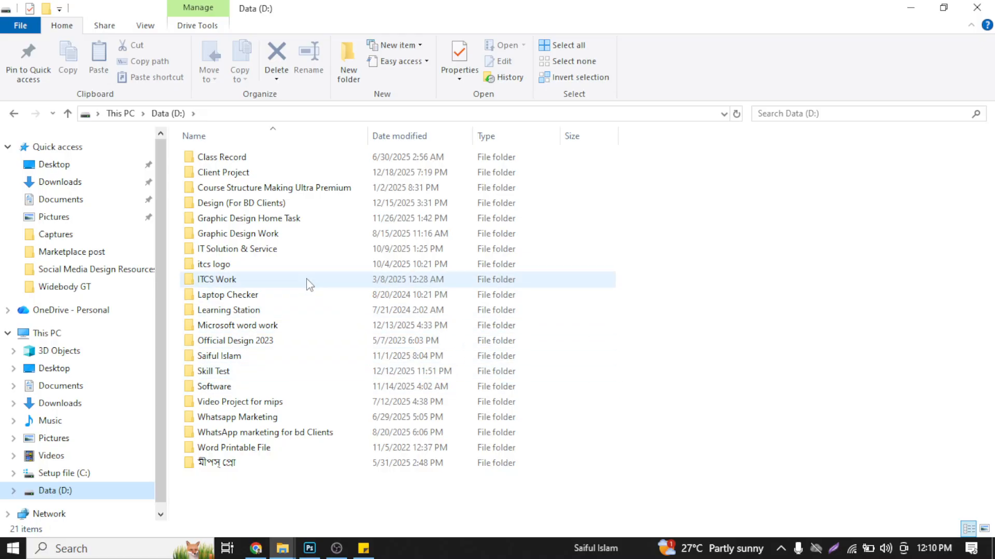
double_click(291, 218)
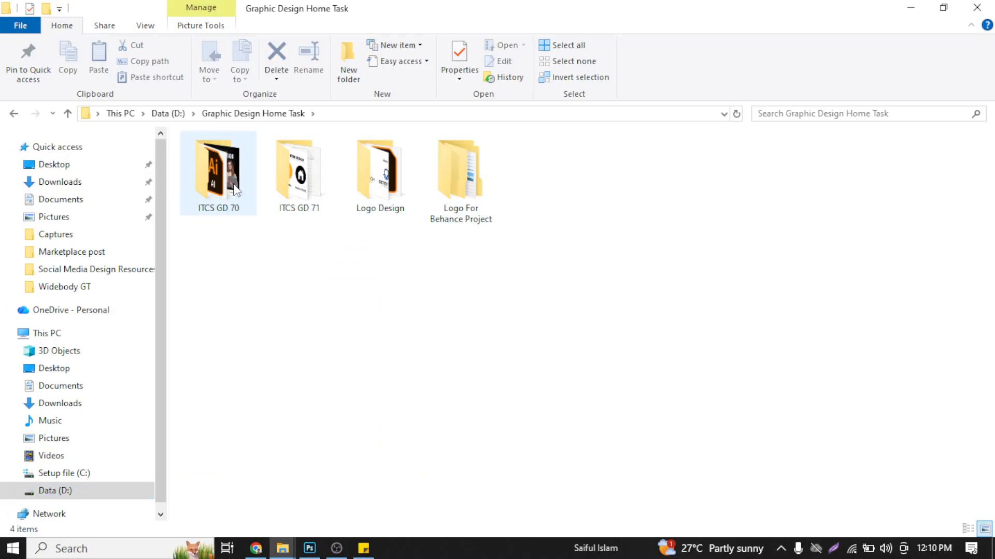
double_click(237, 191)
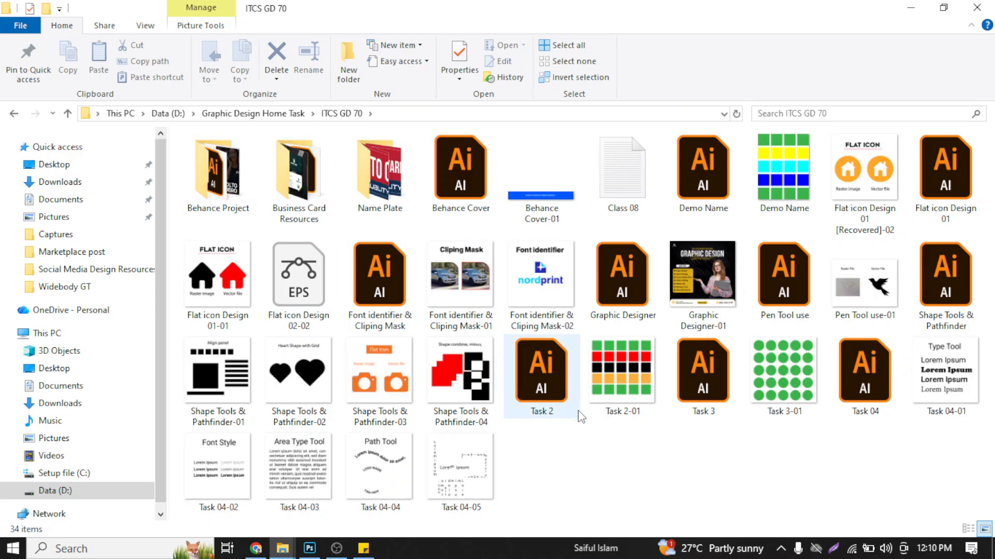
- View the Graphic Designer-01 image in a maximized viewer, and return to the folder with nothing selected
double_click(697, 268)
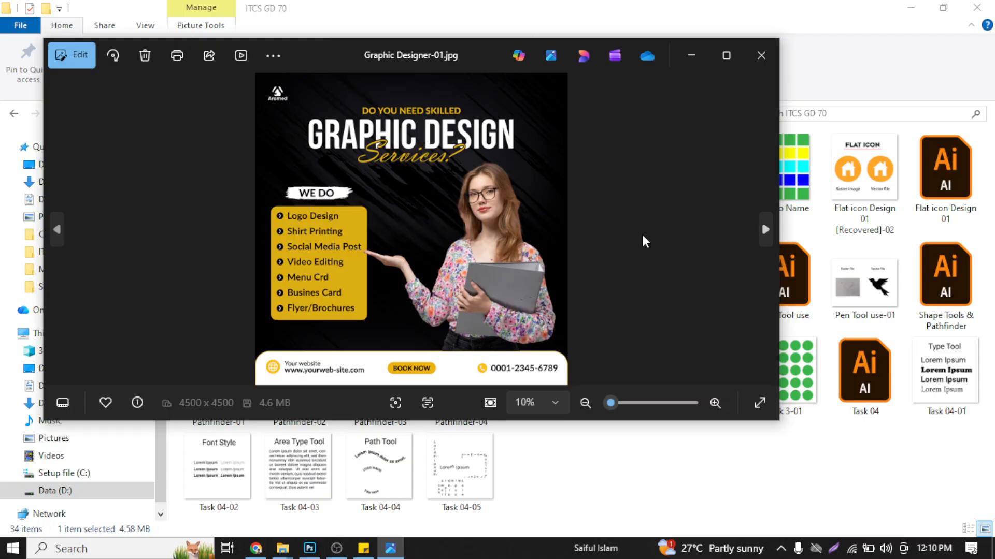
left_click(726, 56)
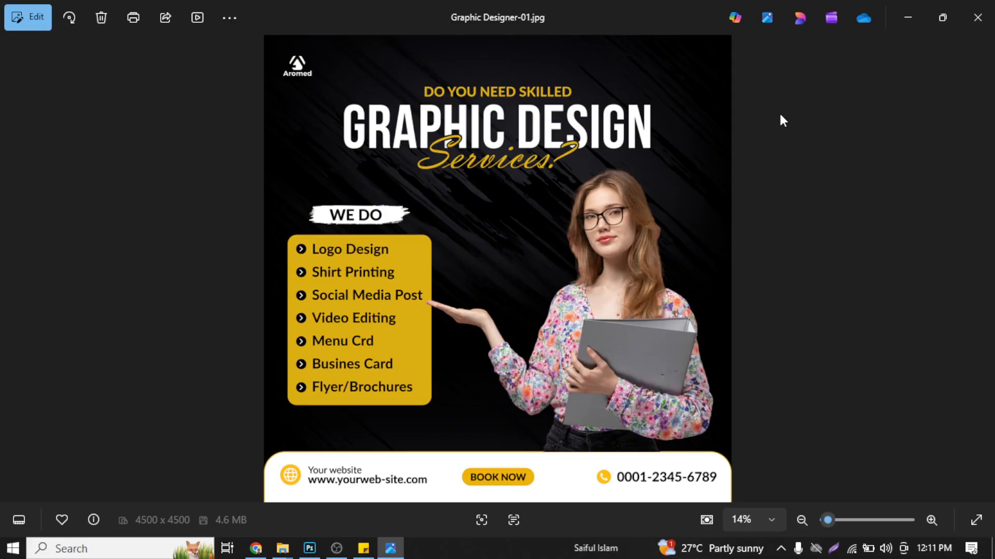
left_click(911, 15)
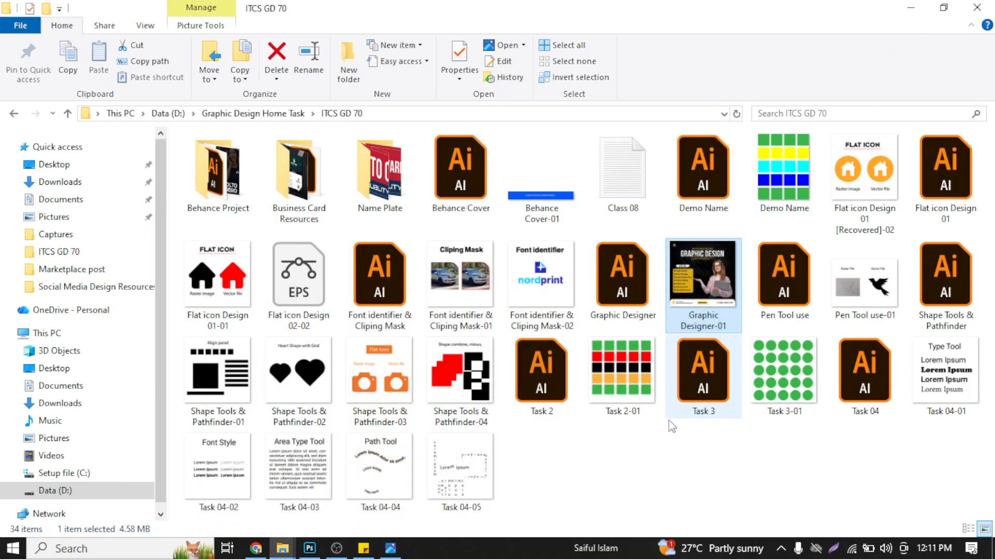
left_click(640, 479)
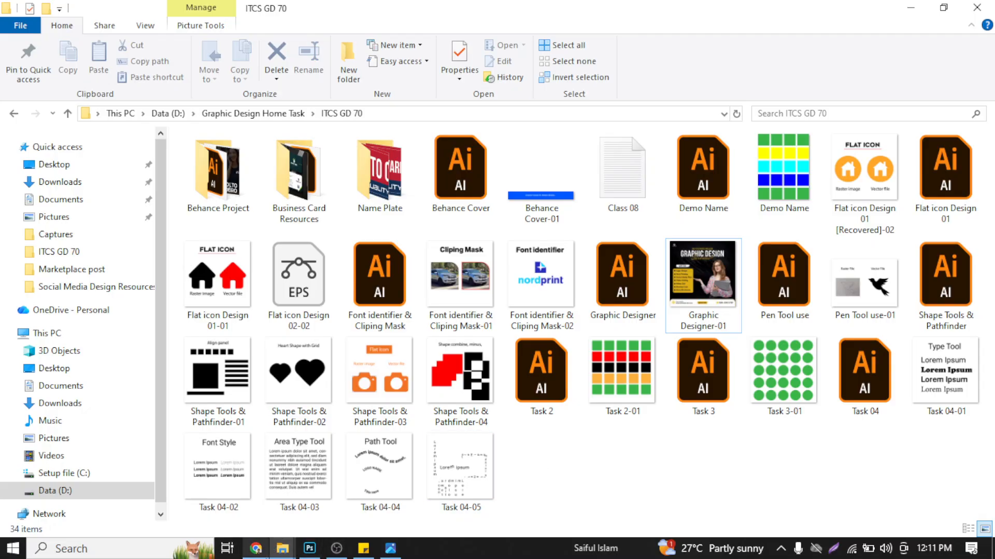
- Switch to Chrome, open ChatGPT in a new browser tab and collapse its sidebar
left_click(256, 551)
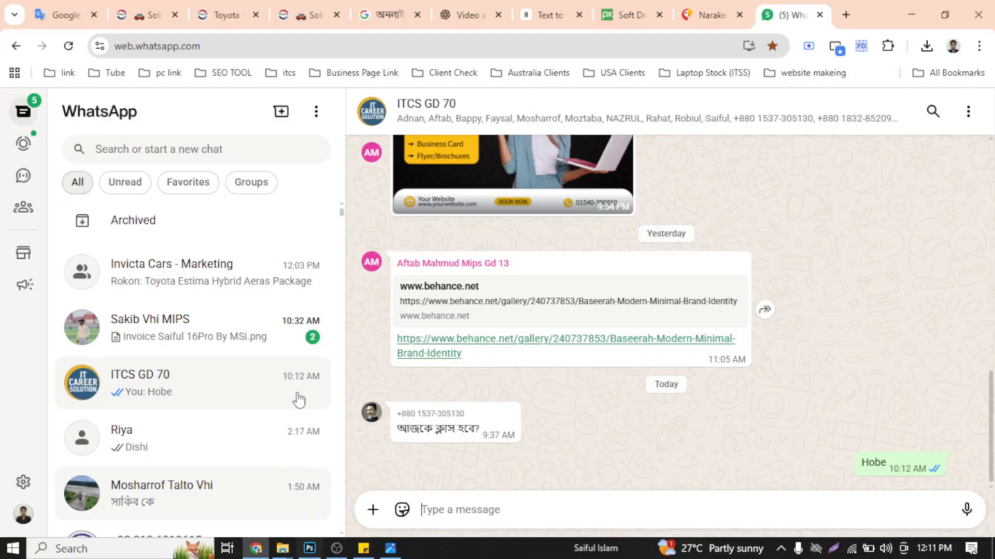
left_click(846, 15)
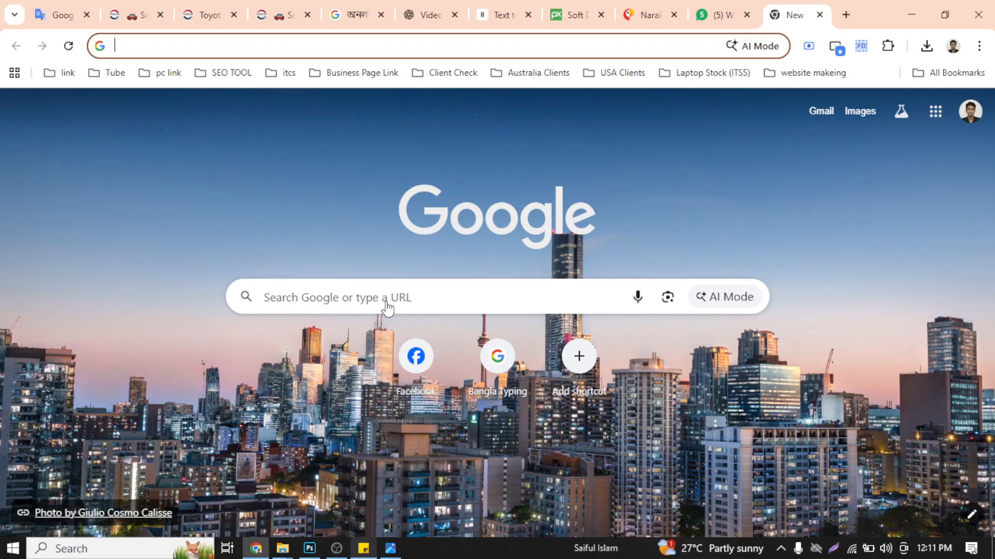
left_click(330, 163)
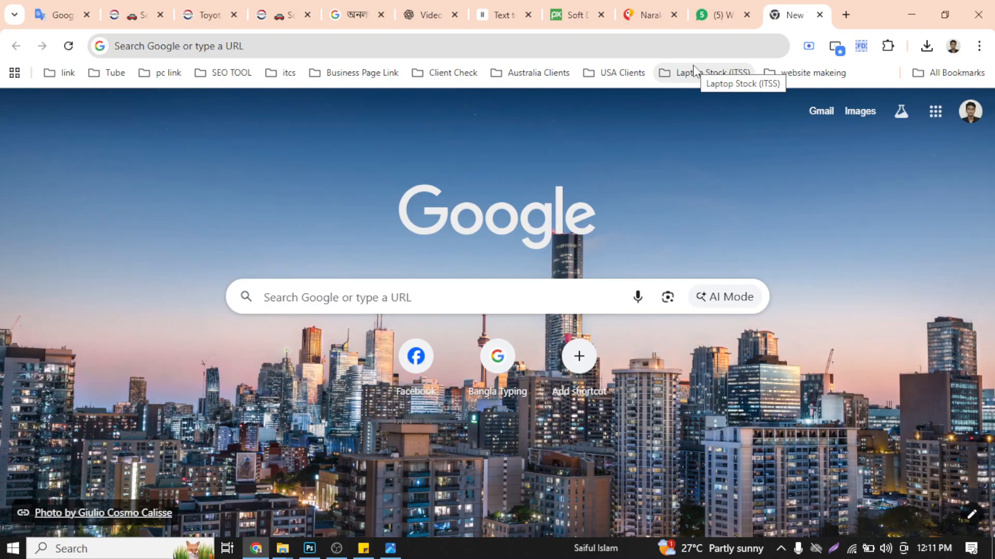
left_click(659, 41)
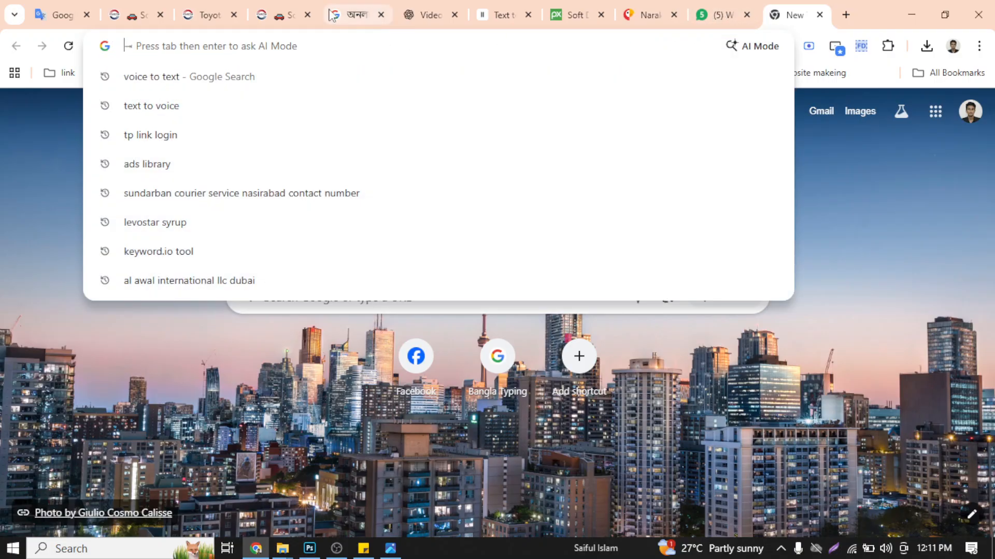
left_click(821, 241)
left_click(666, 41)
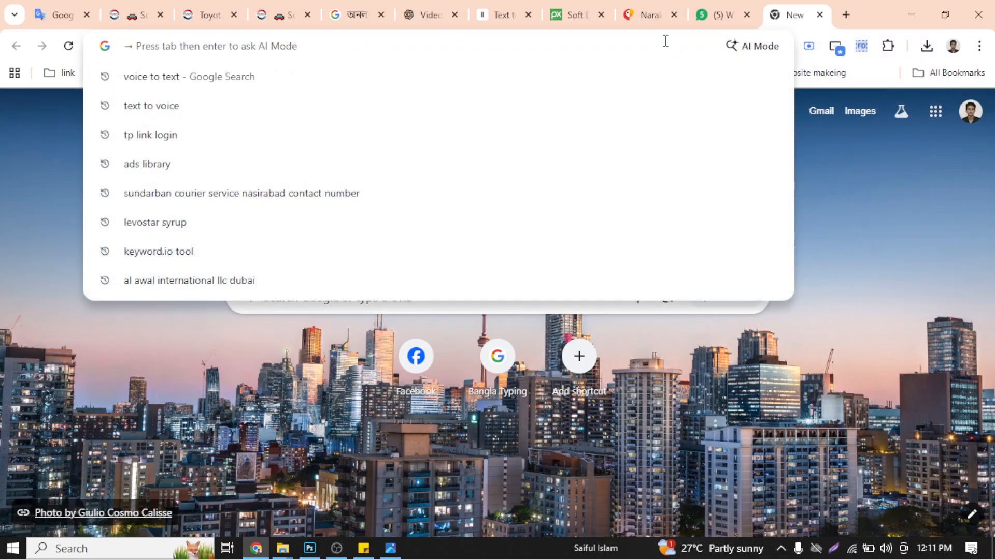
type("chatgpt.com")
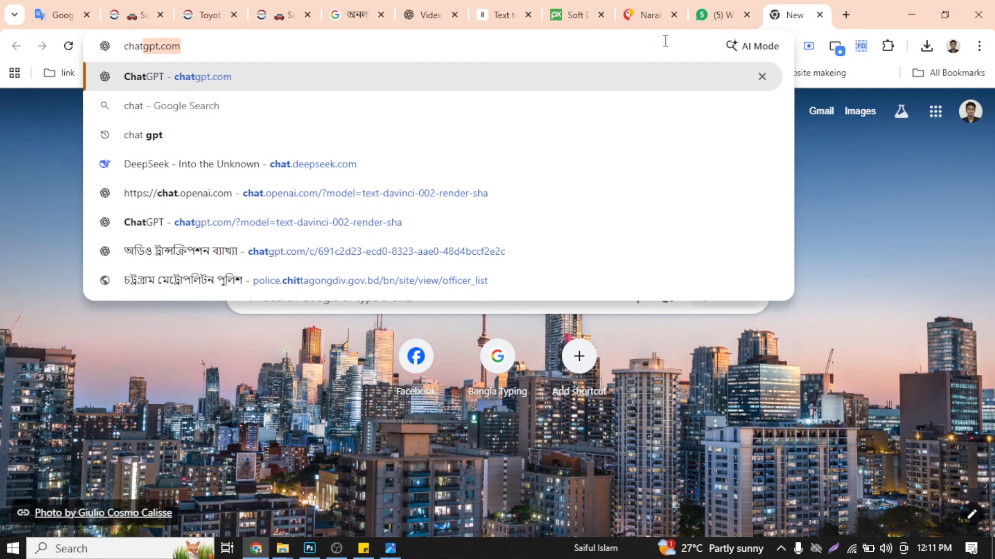
key("Return")
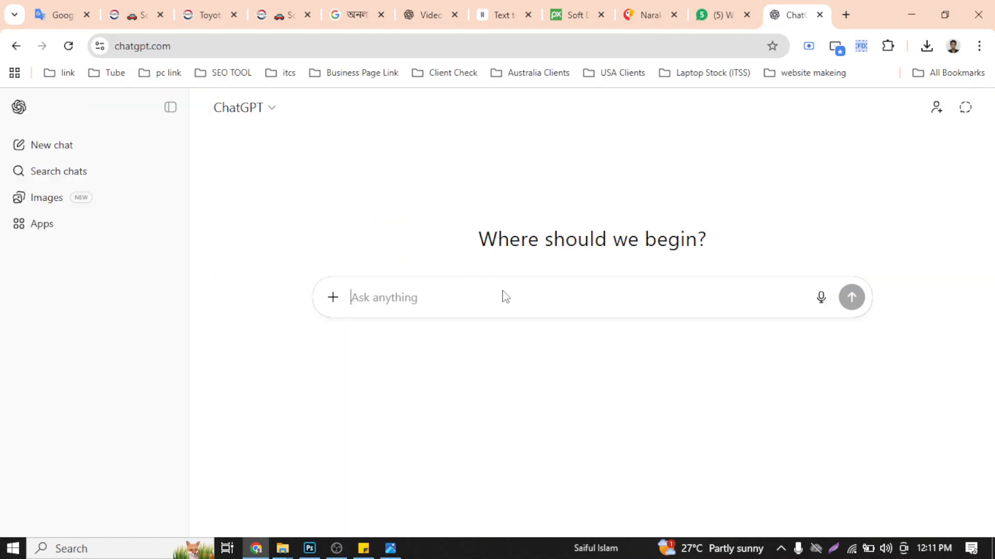
left_click(160, 108)
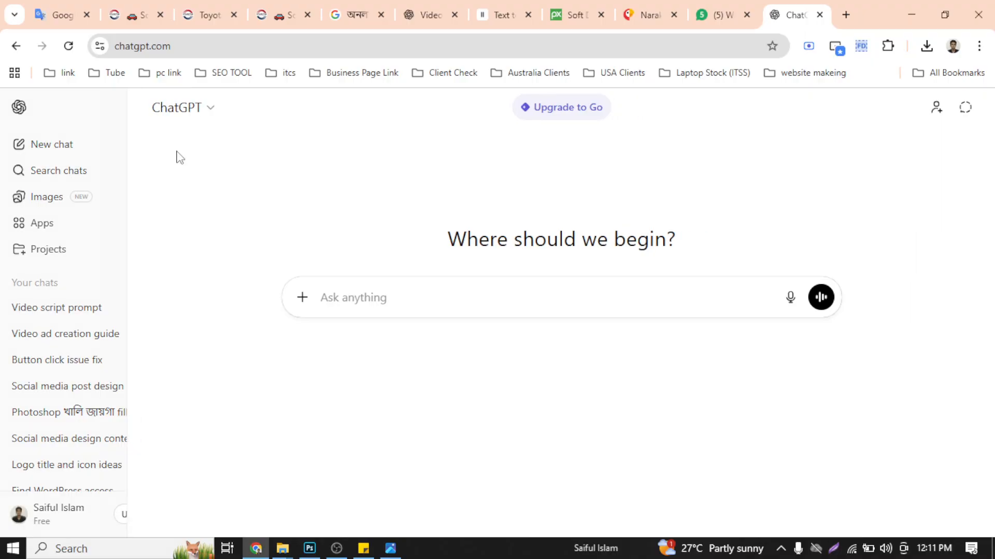
- Start the prompt with the line "amk ekta bangla design korar jonno content daw", followed by a new line
type("am")
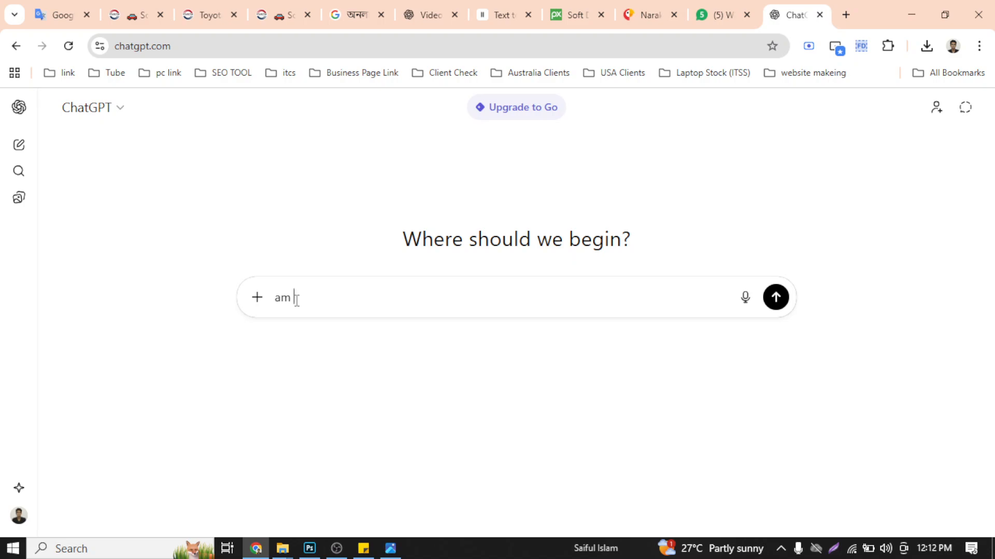
type(" k ekta bangla design k")
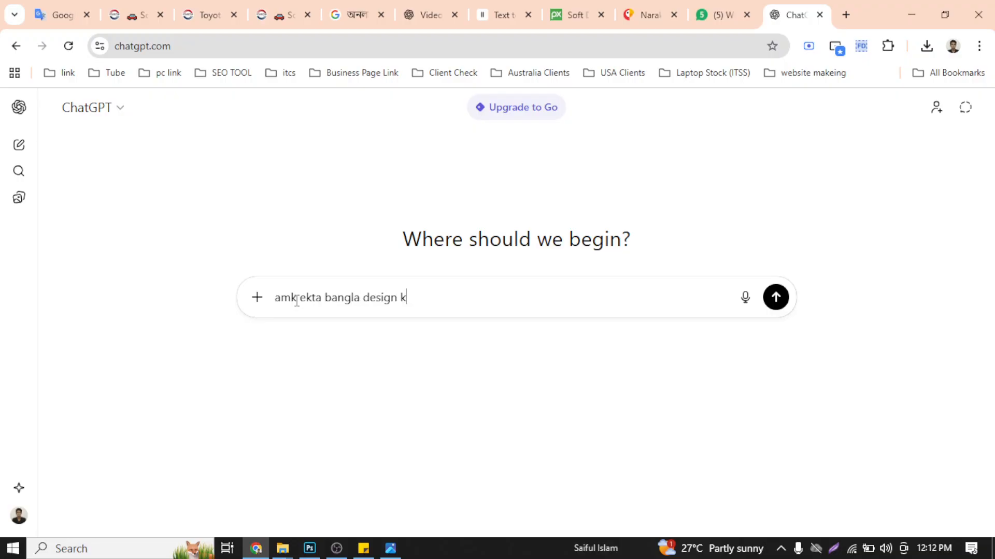
type("orar jonno content daw")
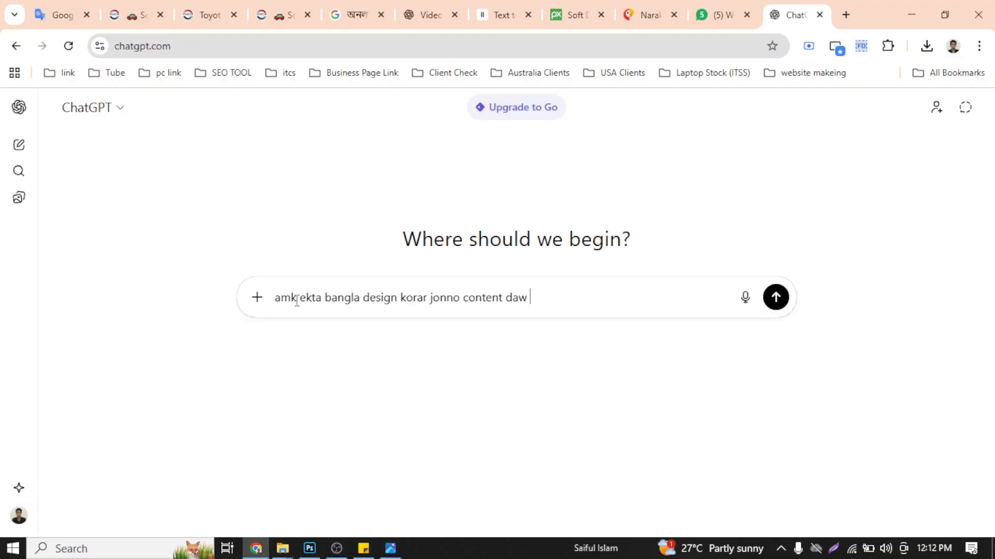
key("shift+Return")
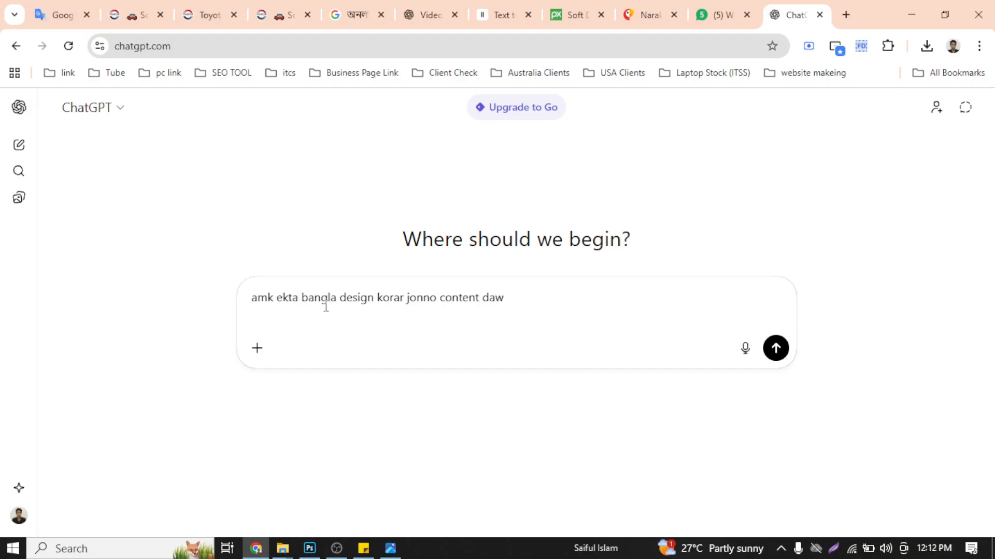
- Insert "social media" before "bangla" in the prompt's first line
left_click(299, 294)
type("socia")
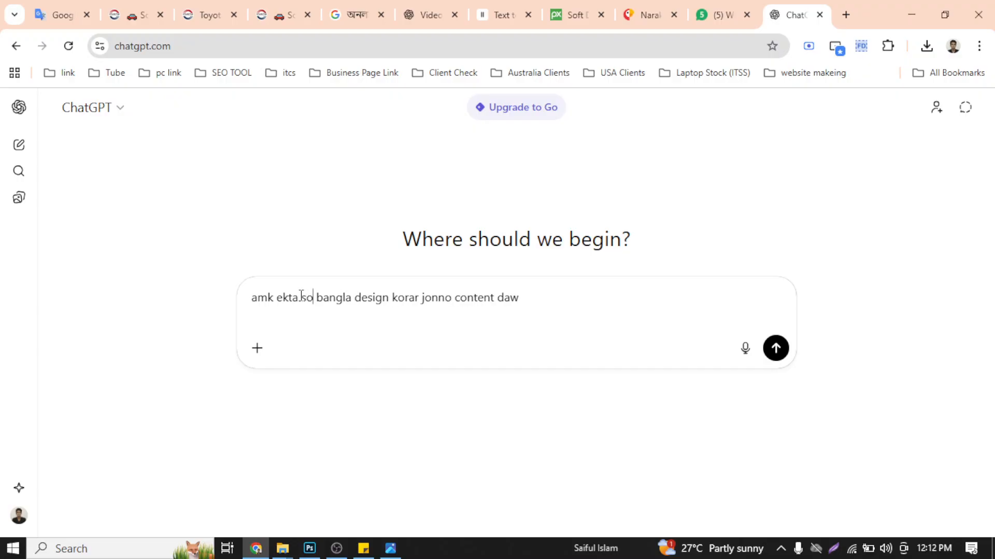
type("l media")
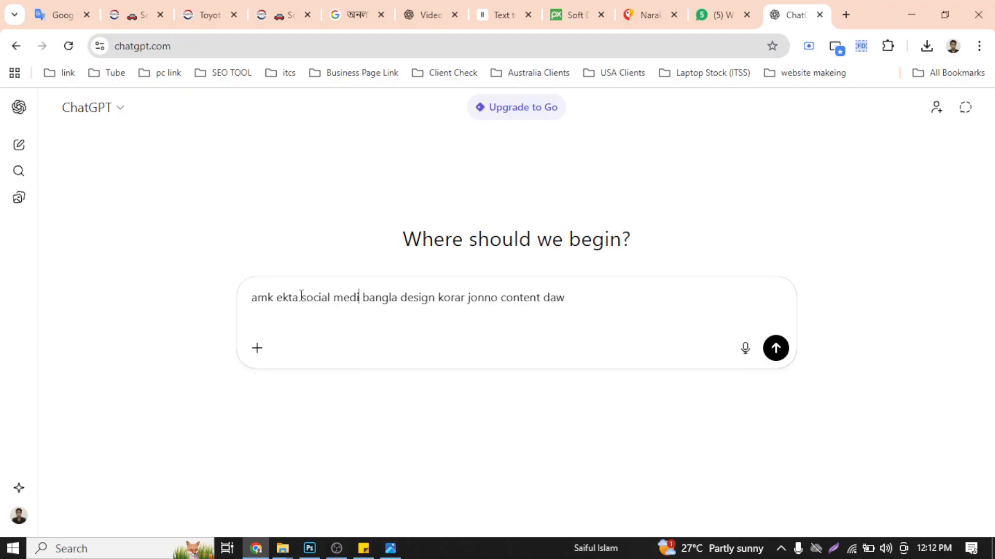
key("BackSpace")
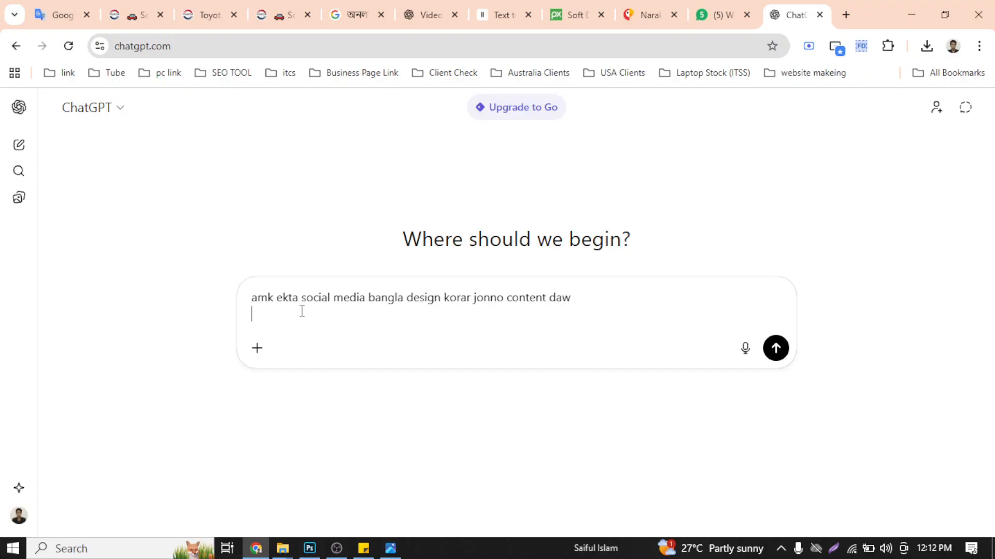
- Add the second prompt line "topic: Graphic Design service provide korbo"
type("topic:")
type("Graphic Design ")
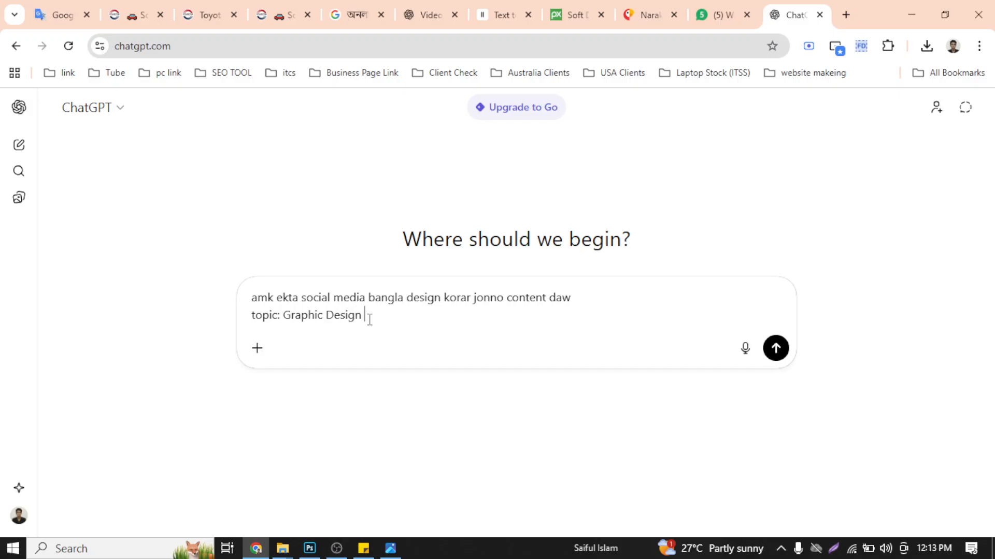
type("ser")
type("viceprovide korbo")
- Add a third line "bangla te design text gula daw jate ads dite pari" and submit the prompt
key("shift+Return")
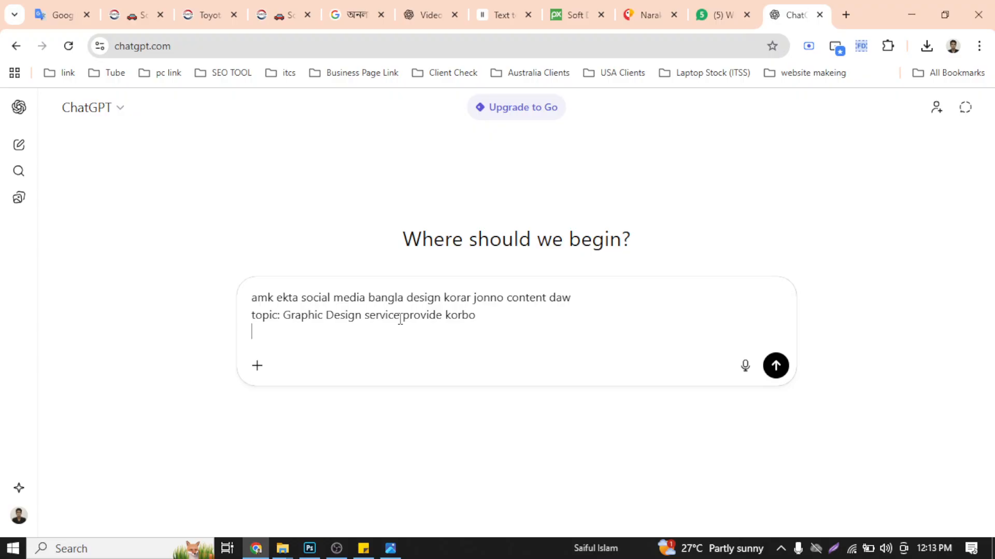
type("bangla te design text gula daw")
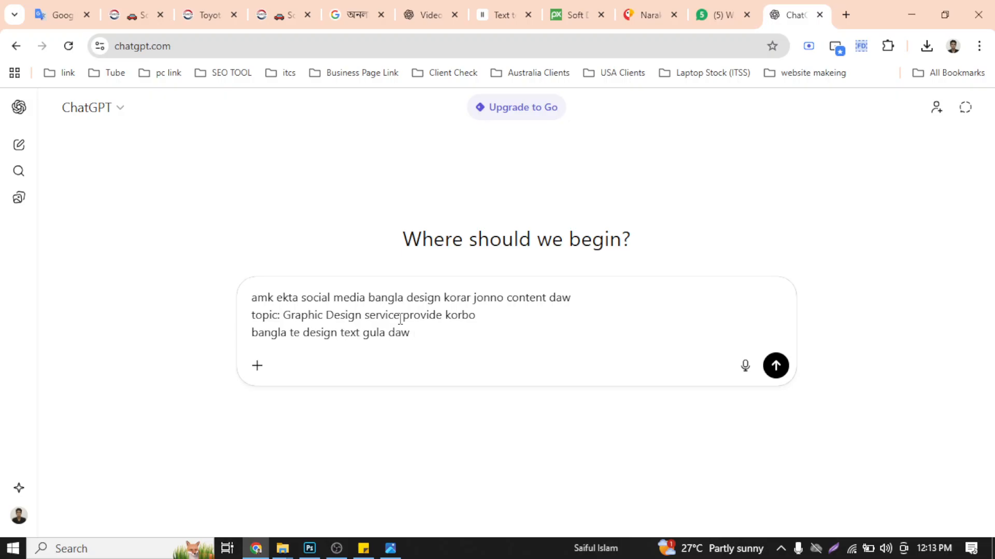
type("ads dite pari")
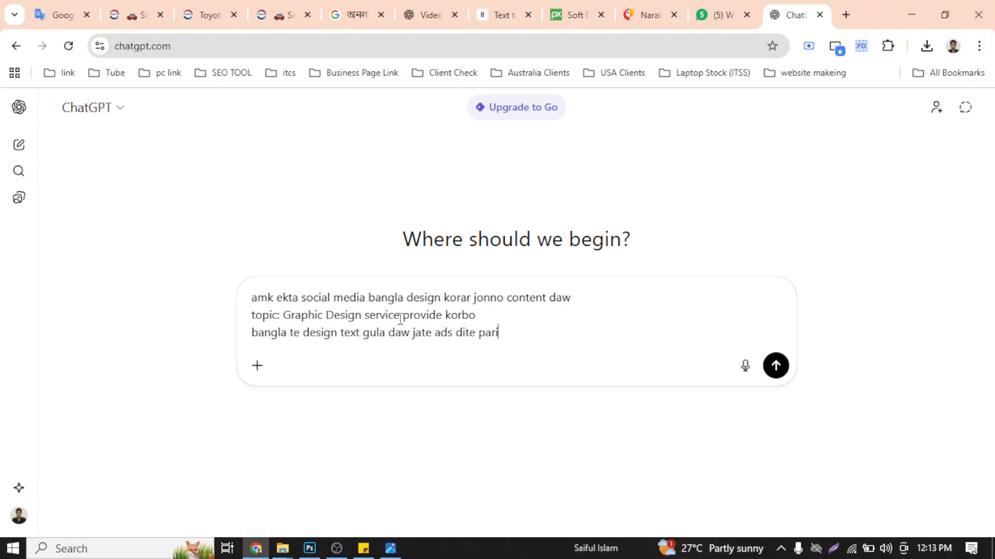
key("Return")
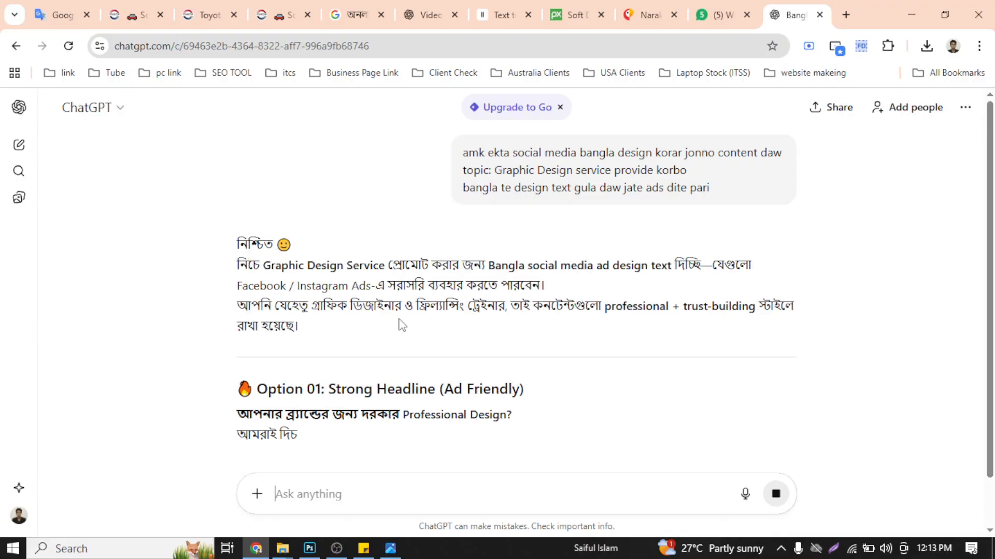
- Review the ad text options in the reply, from the headline option through the call-to-action option
scroll(409, 334, "down", 5)
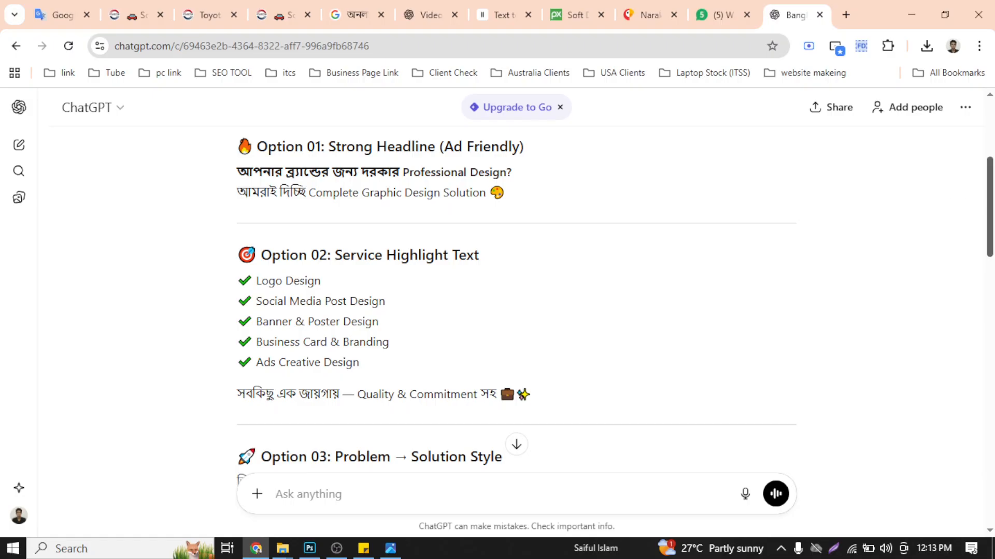
scroll(989, 218, "down", 3)
scroll(516, 310, "down", 2)
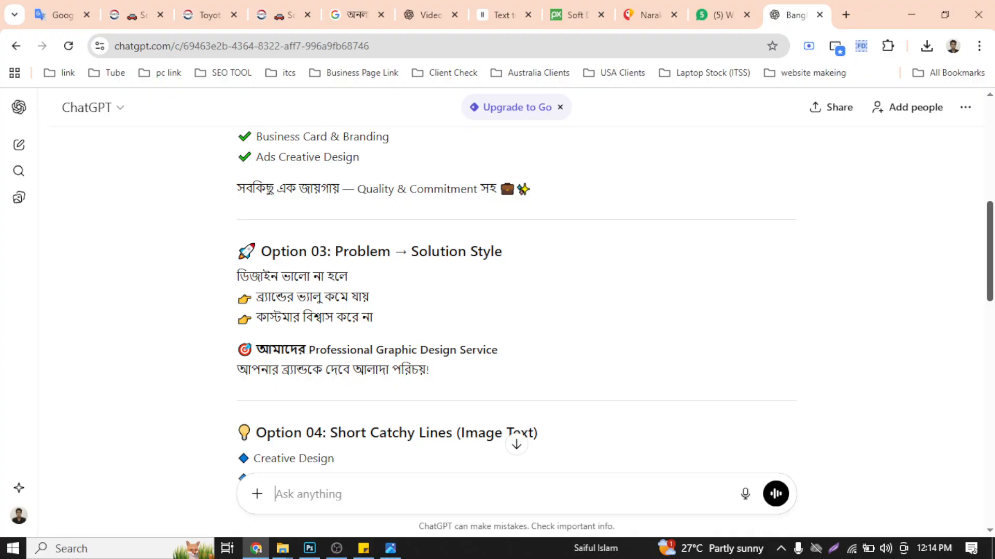
scroll(516, 310, "down", 1)
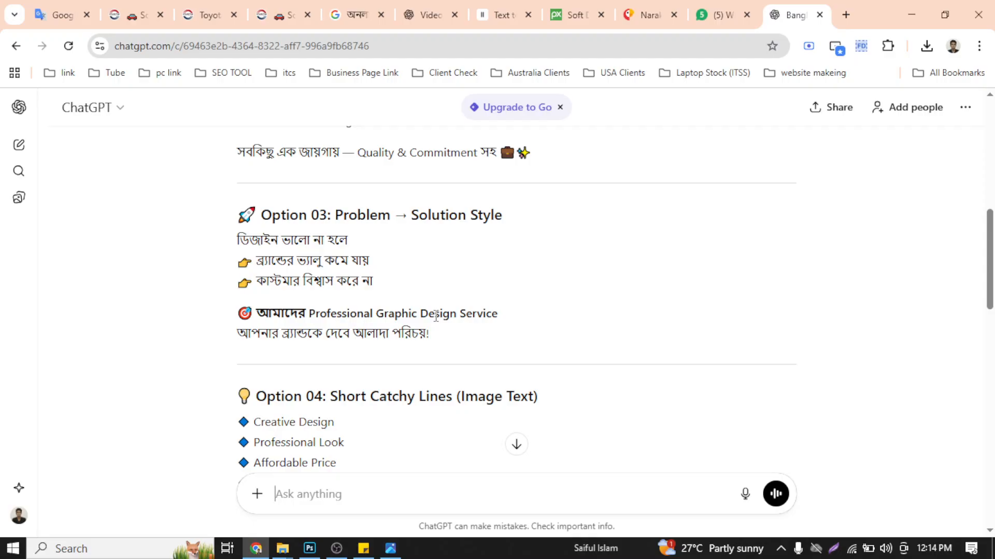
scroll(429, 333, "down", 5)
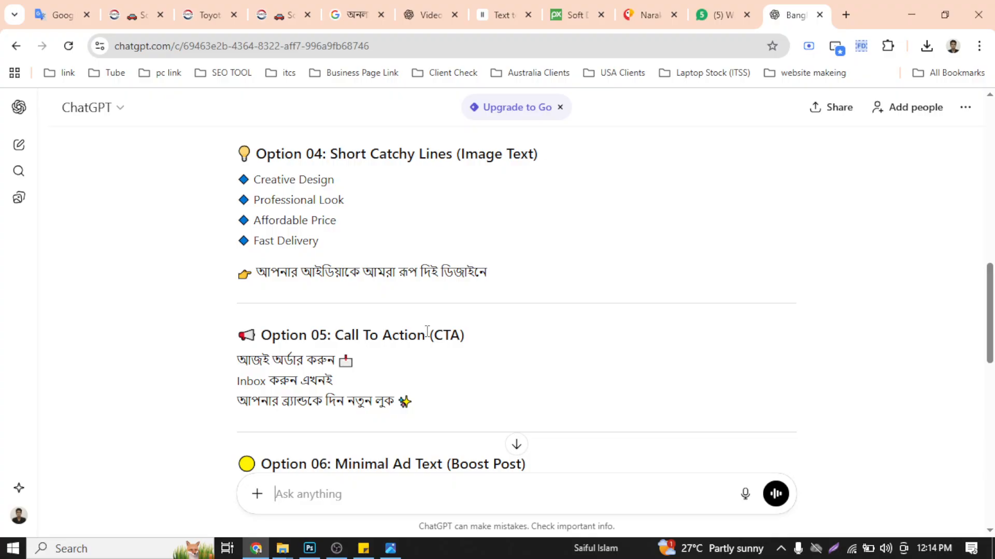
scroll(427, 331, "up", 5)
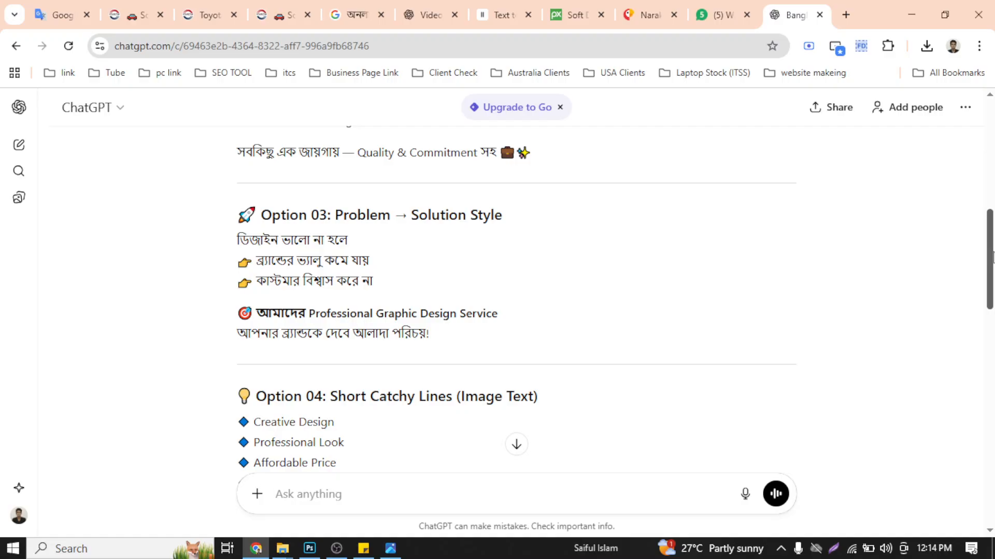
mouse_move(992, 257)
left_mouse_down()
mouse_move(990, 210)
mouse_move(992, 252)
left_mouse_up()
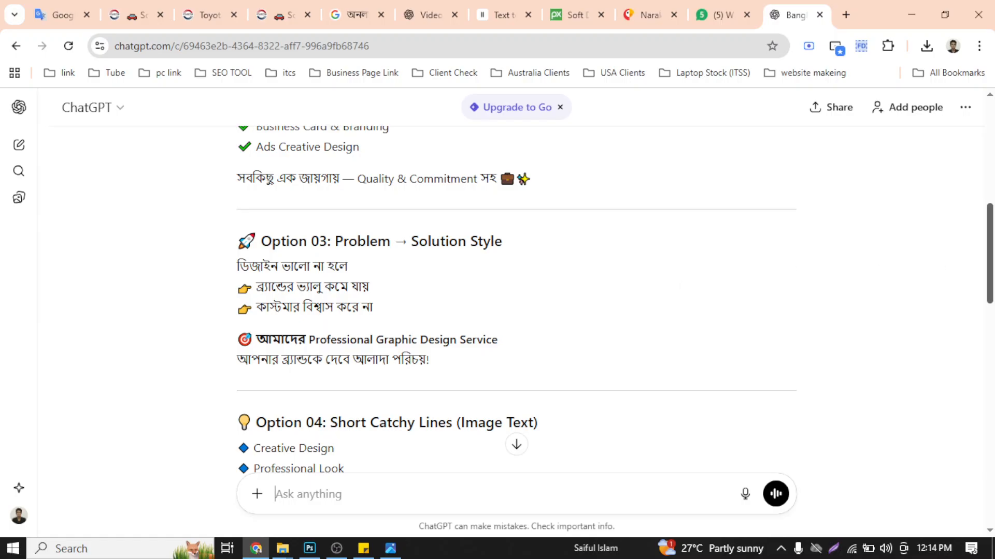
- Open freepik.com in a new browser tab
left_click_drag(991, 267, 990, 202)
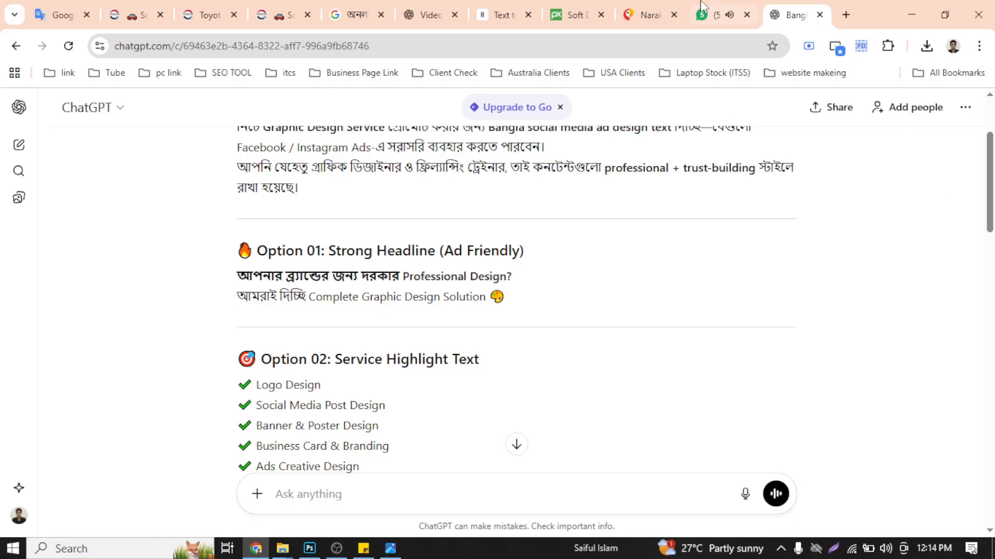
left_click(715, 15)
left_click(800, 7)
left_click(845, 14)
type("freepik.com")
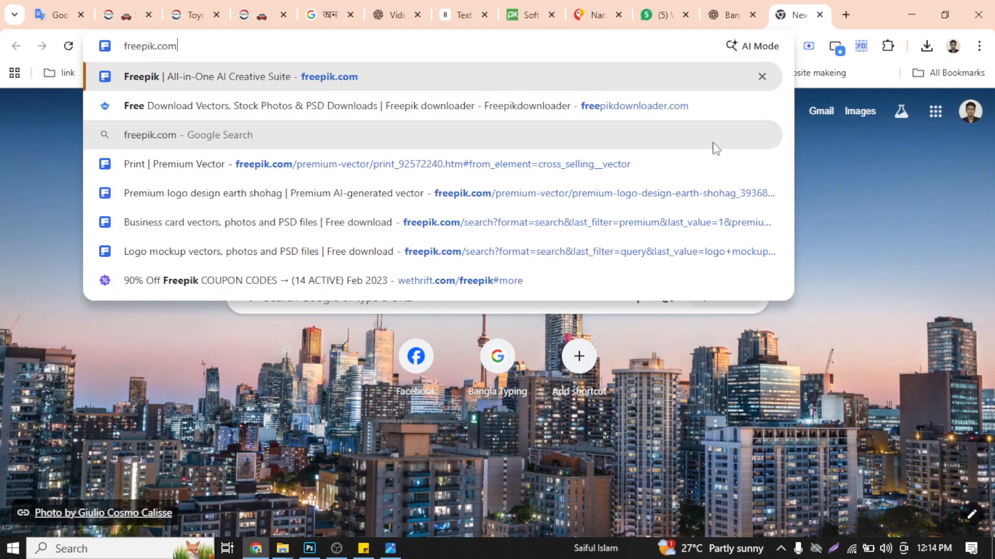
key("Return")
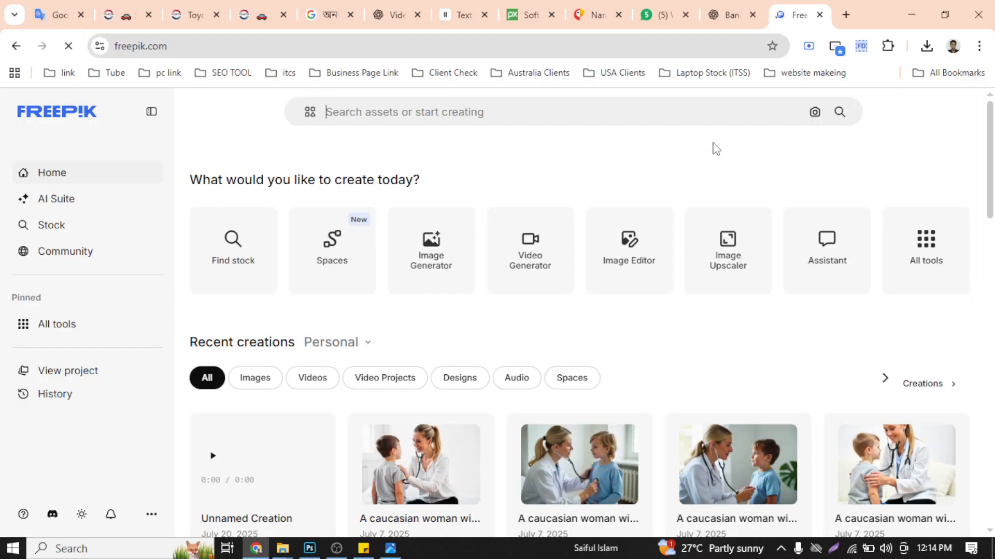
- Search Freepik for "graphic designer" and look through the first image results
left_click(444, 111)
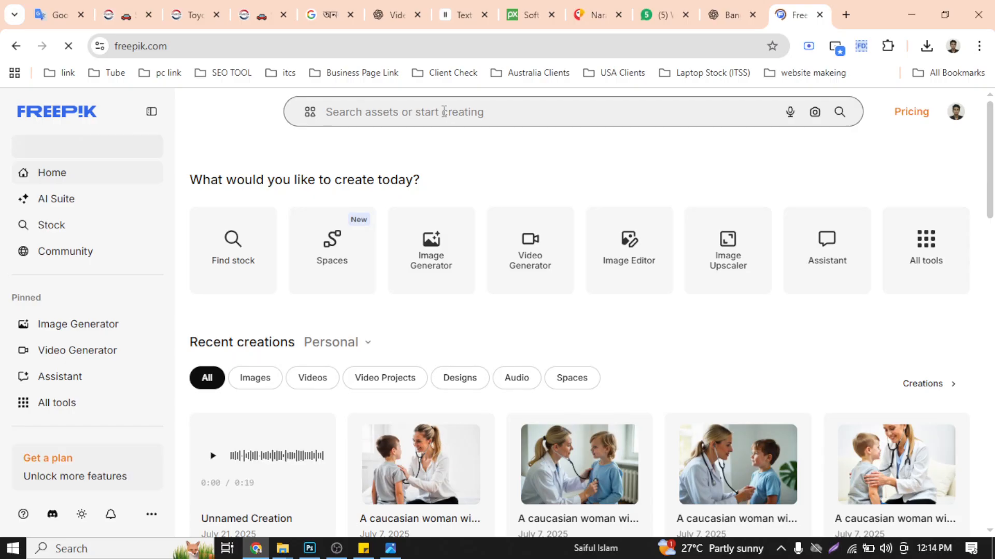
type("grap")
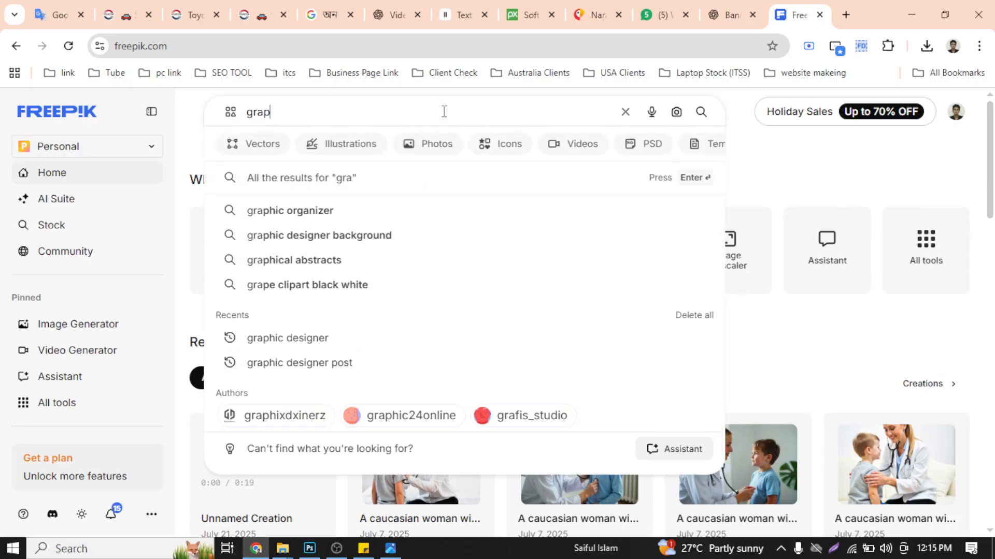
type("hic designer")
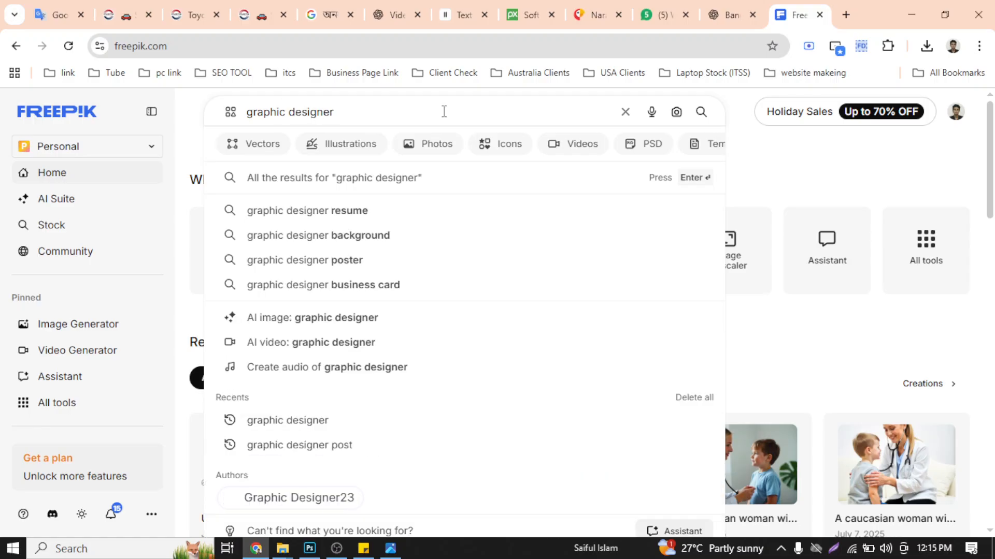
key("Return")
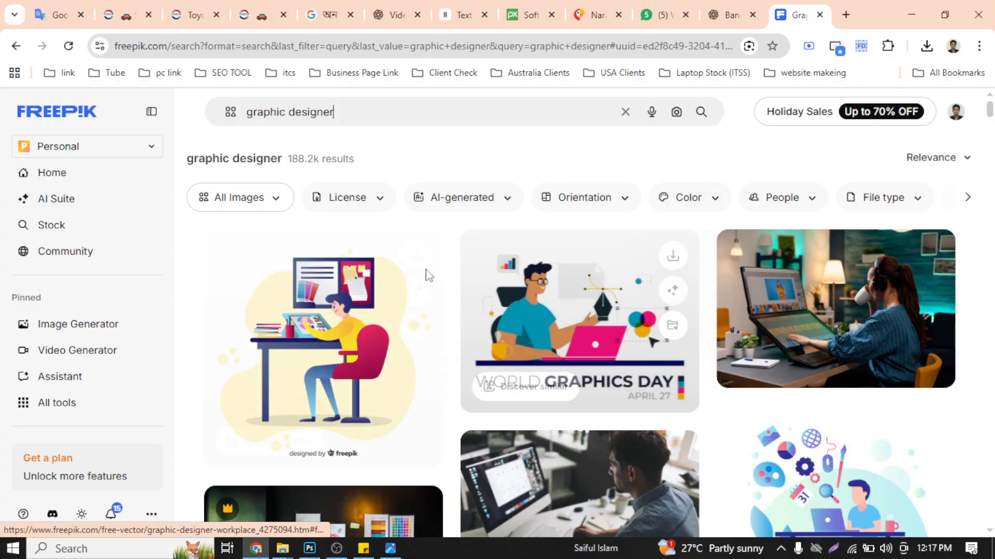
scroll(464, 329, "down", 5)
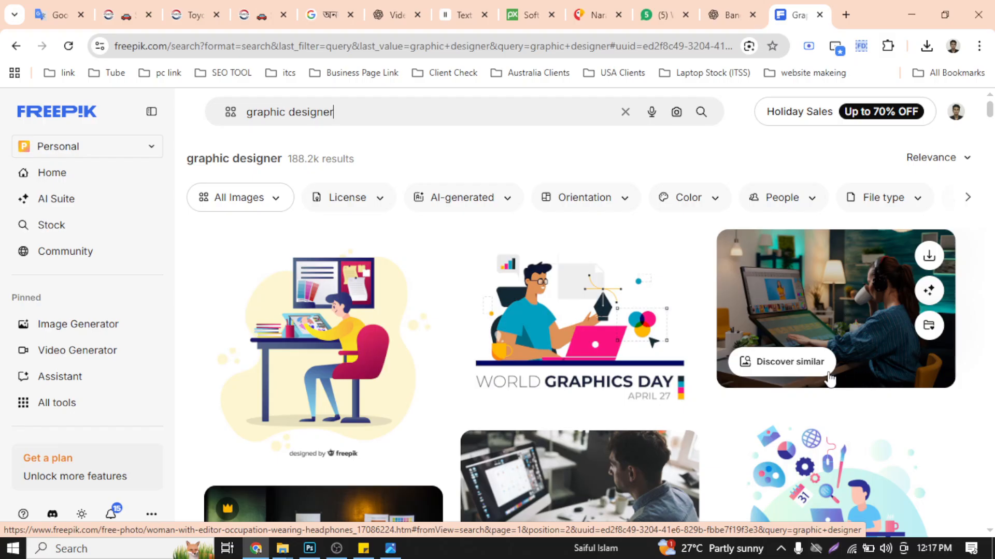
scroll(687, 362, "down", 5)
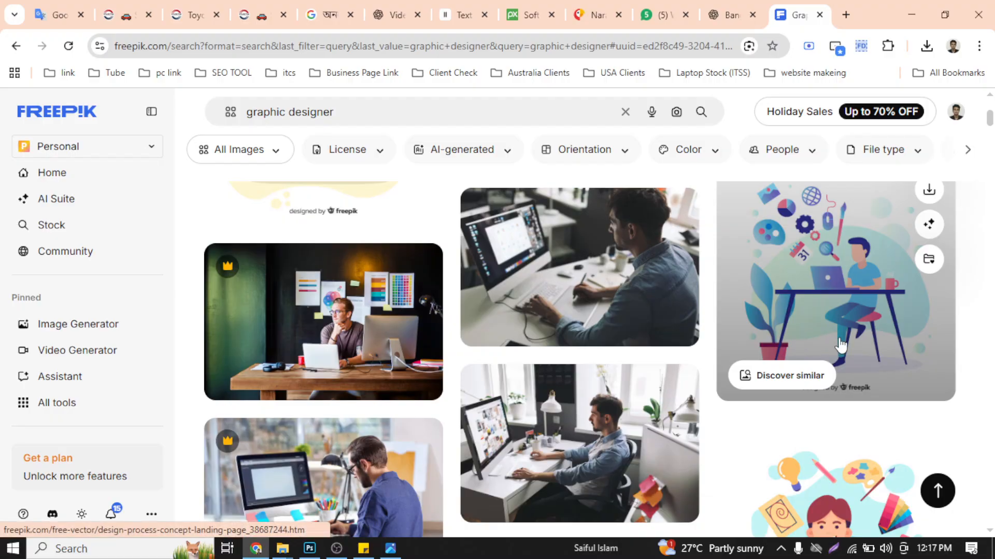
scroll(673, 353, "down", 5)
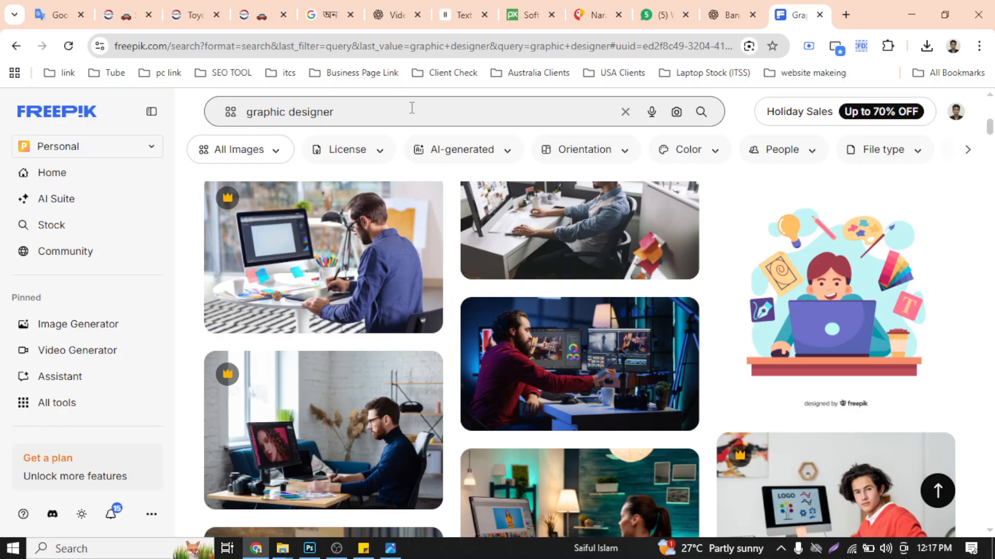
- Change the search query to "graphic design service post" and run the search
key("BackSpace")
key("BackSpace")
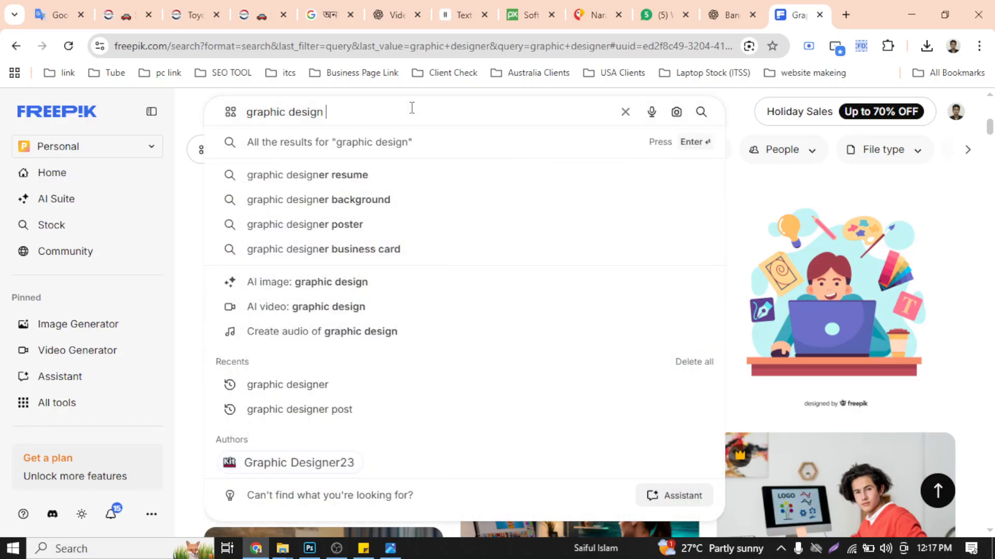
type("service pos")
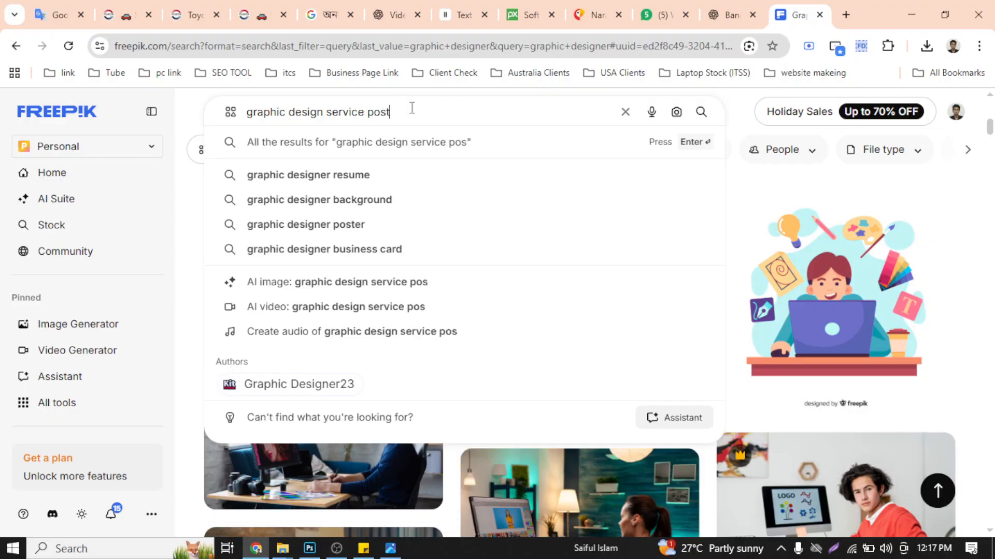
type("t")
key("Return")
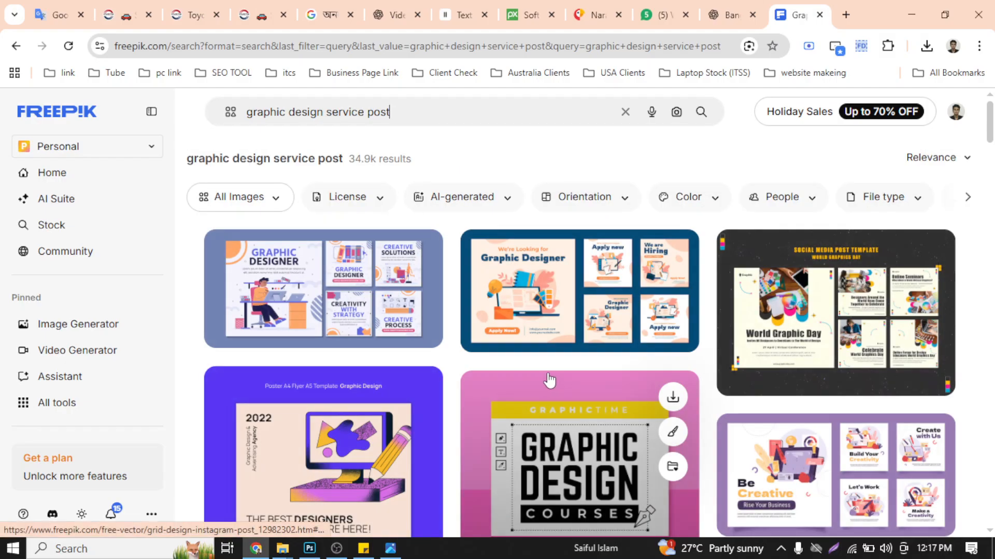
- Find the "Graphic Design Services For All Kind Of Business" template among the results and open it in a new browser tab
scroll(542, 370, "down", 3)
scroll(542, 370, "up", 3)
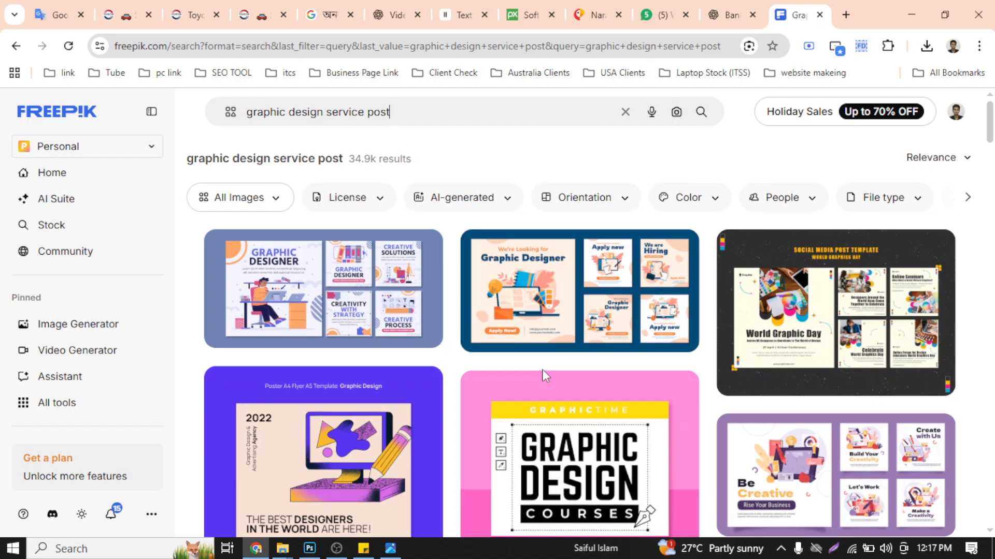
scroll(541, 369, "down", 5)
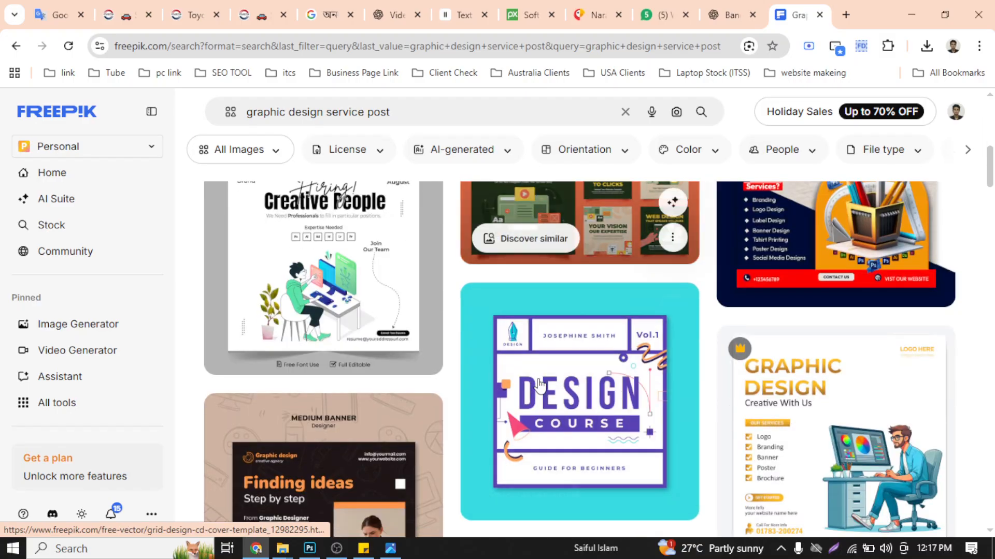
scroll(539, 383, "up", 5)
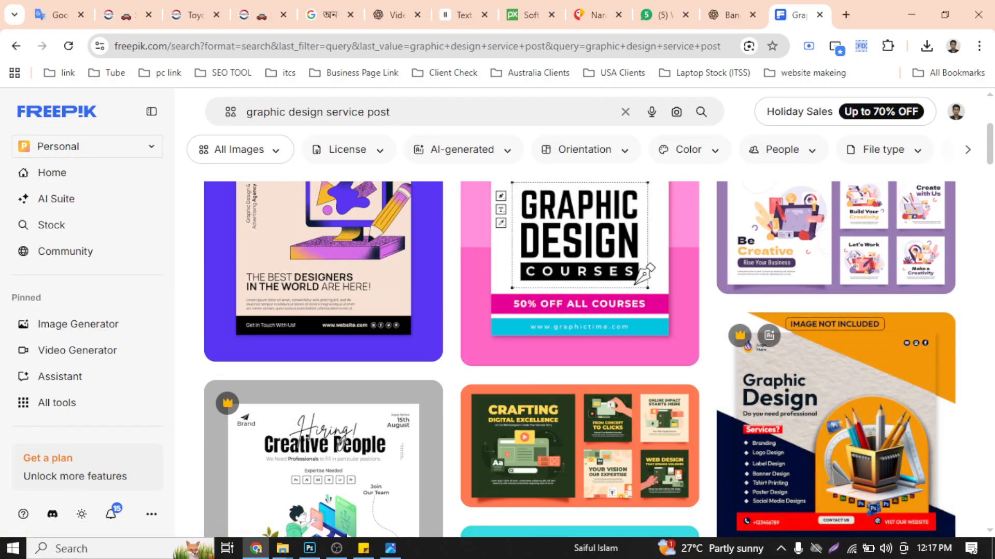
scroll(373, 352, "down", 3)
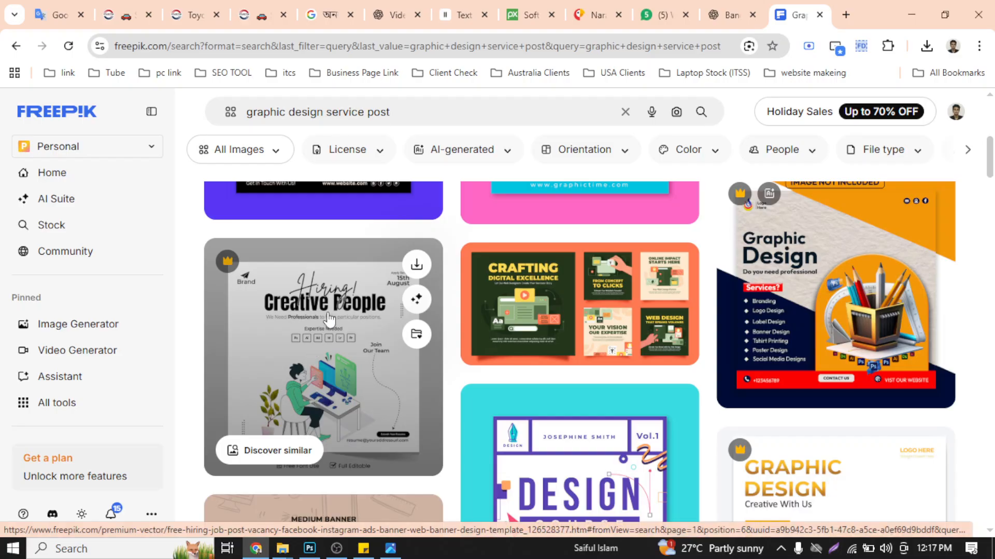
scroll(658, 324, "down", 5)
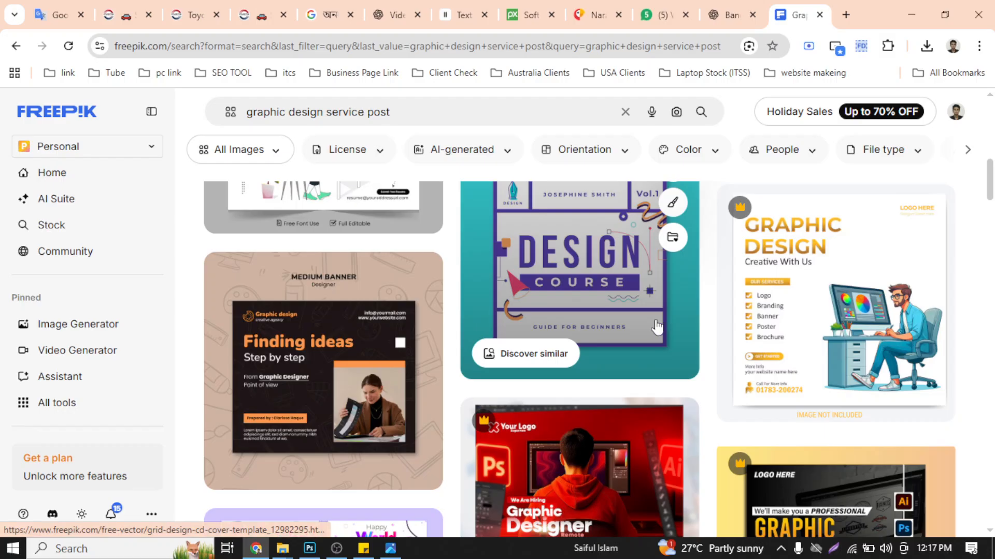
scroll(657, 326, "down", 5)
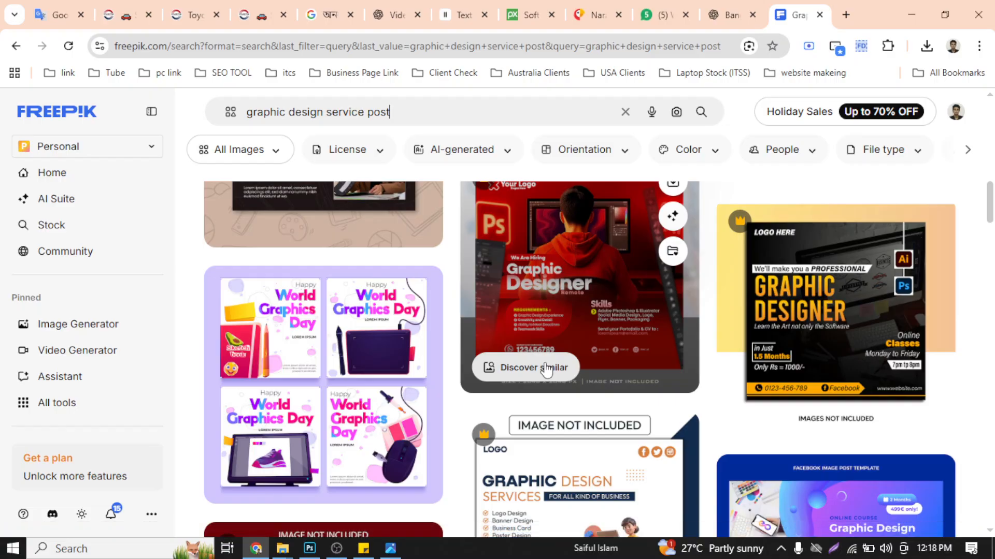
scroll(595, 357, "down", 5)
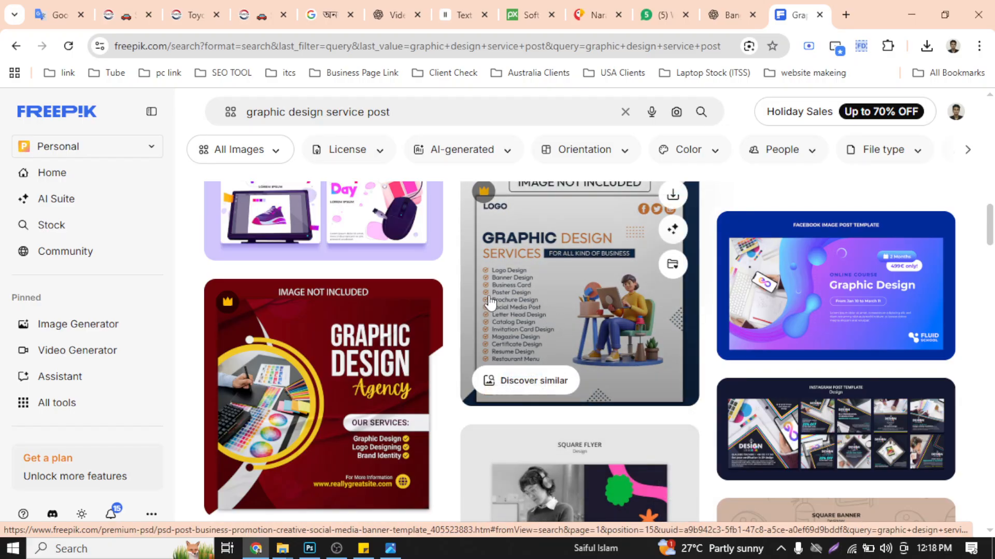
right_click(534, 276)
left_click(584, 294)
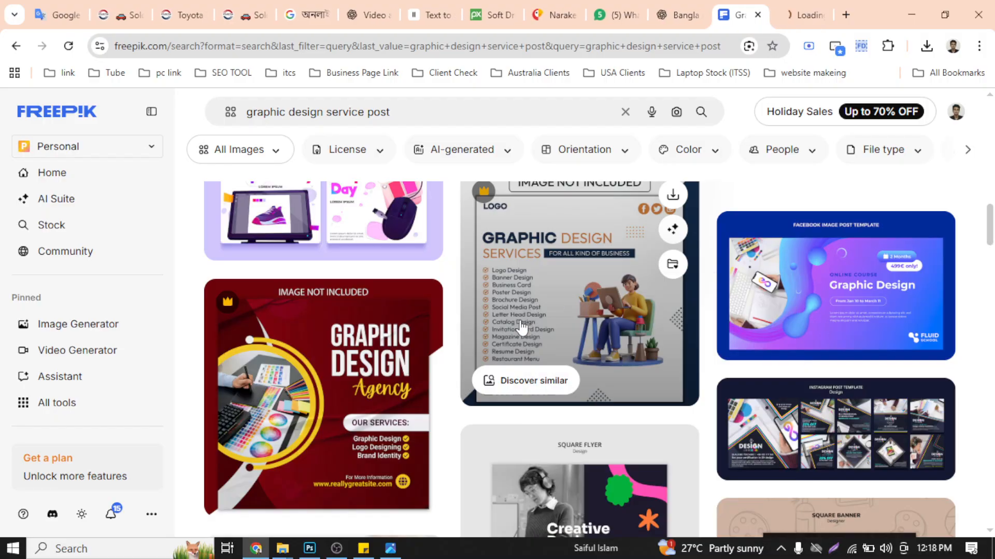
- Examine the other graphic design service templates in the results for layouts, service lists and illustrations usable as references
scroll(568, 306, "down", 5)
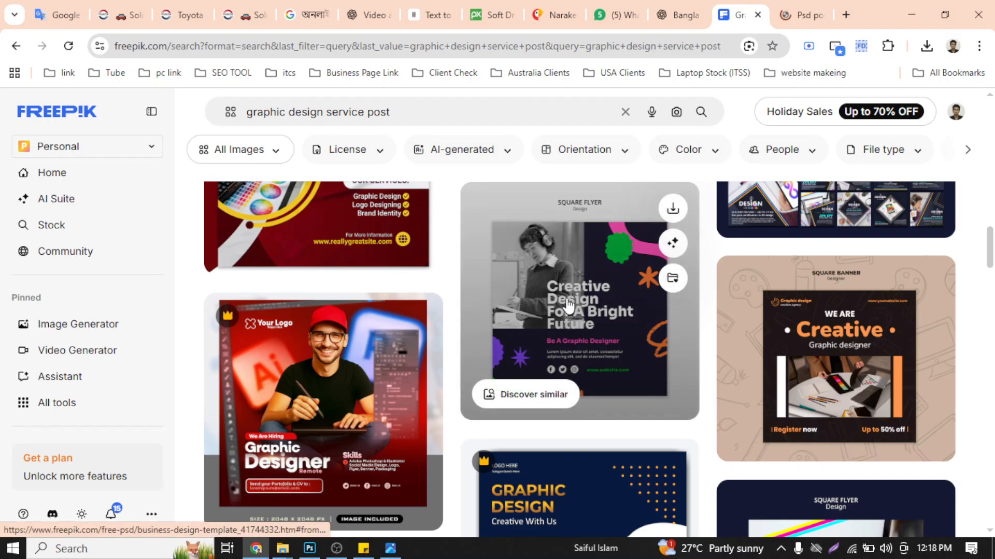
scroll(568, 308, "down", 15)
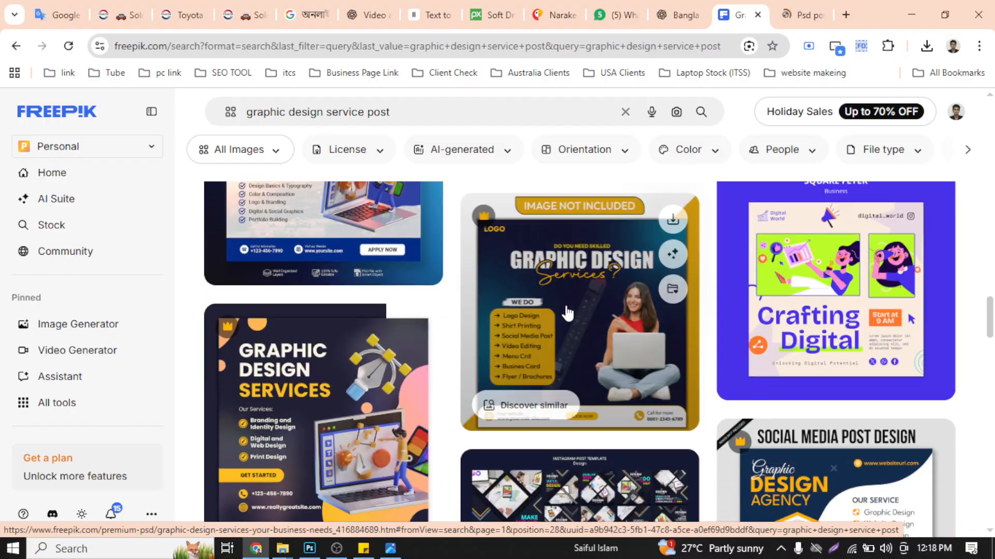
scroll(568, 314, "up", 4)
scroll(568, 313, "down", 4)
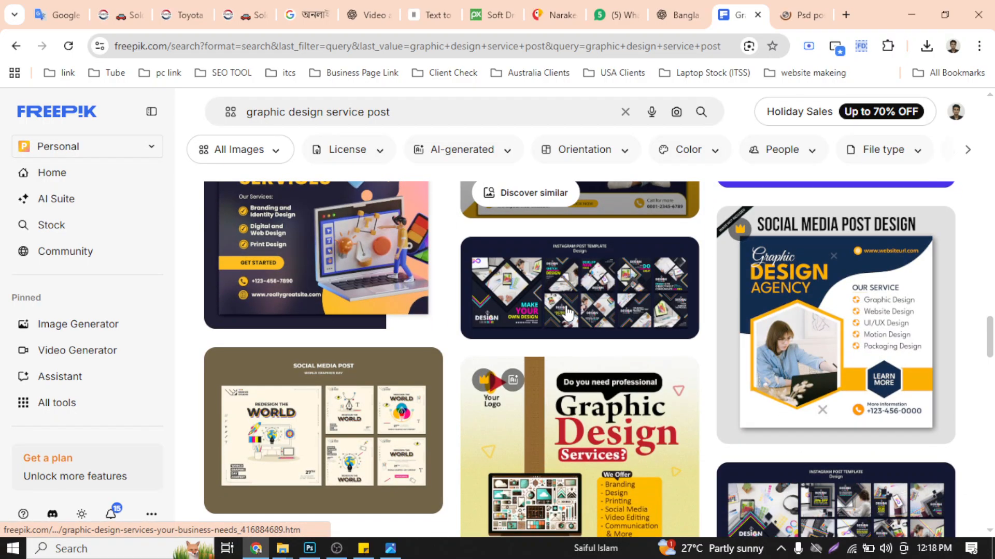
scroll(568, 313, "down", 12)
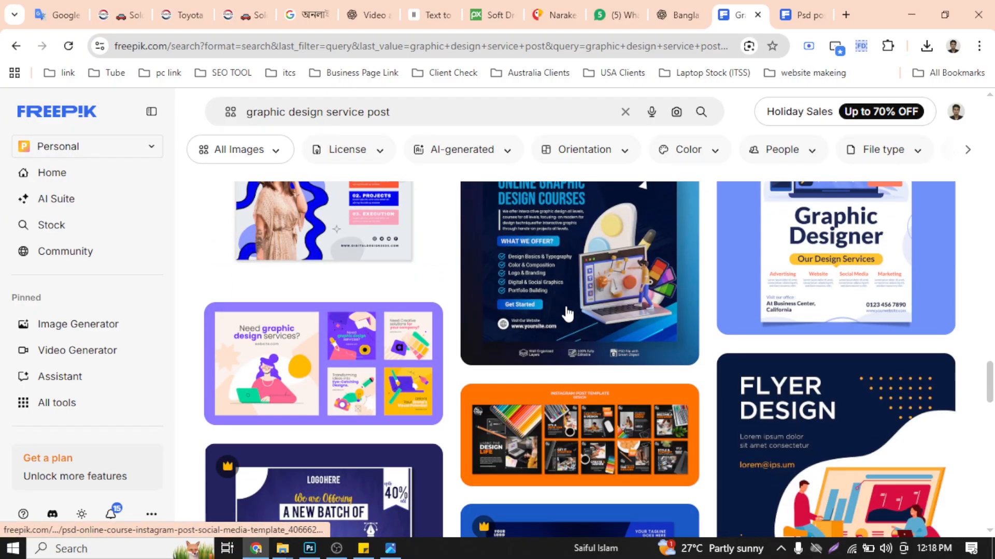
scroll(569, 313, "down", 4)
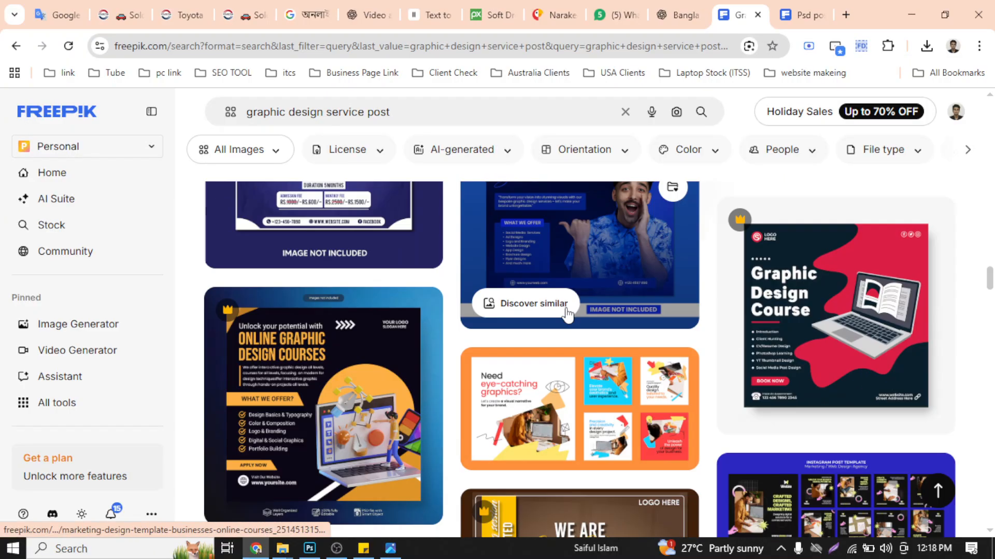
scroll(567, 315, "down", 4)
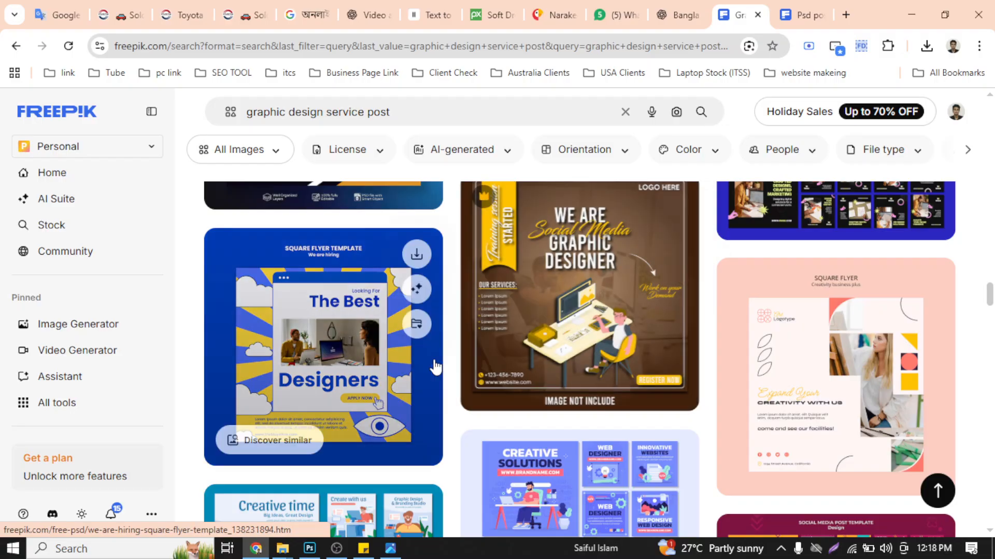
scroll(434, 368, "down", 9)
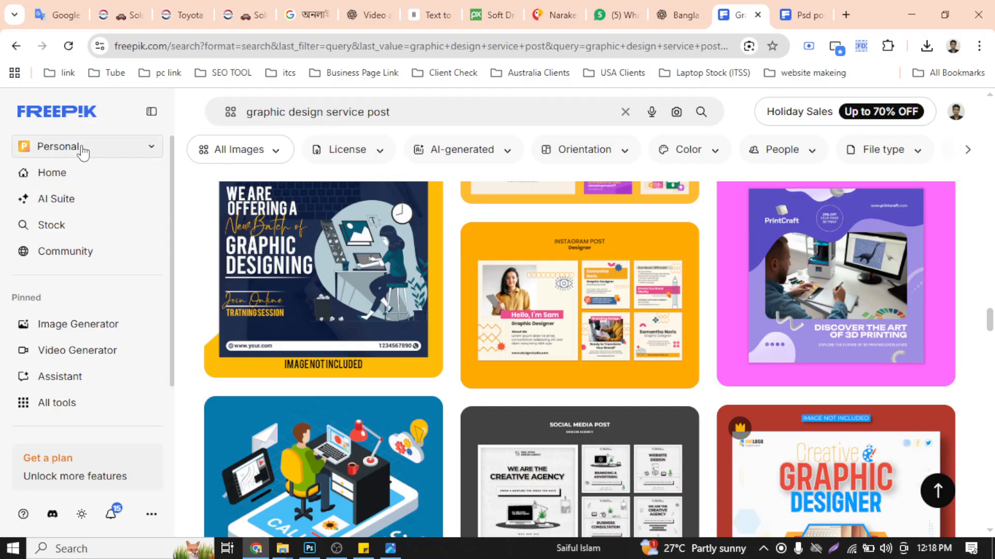
scroll(469, 333, "down", 8)
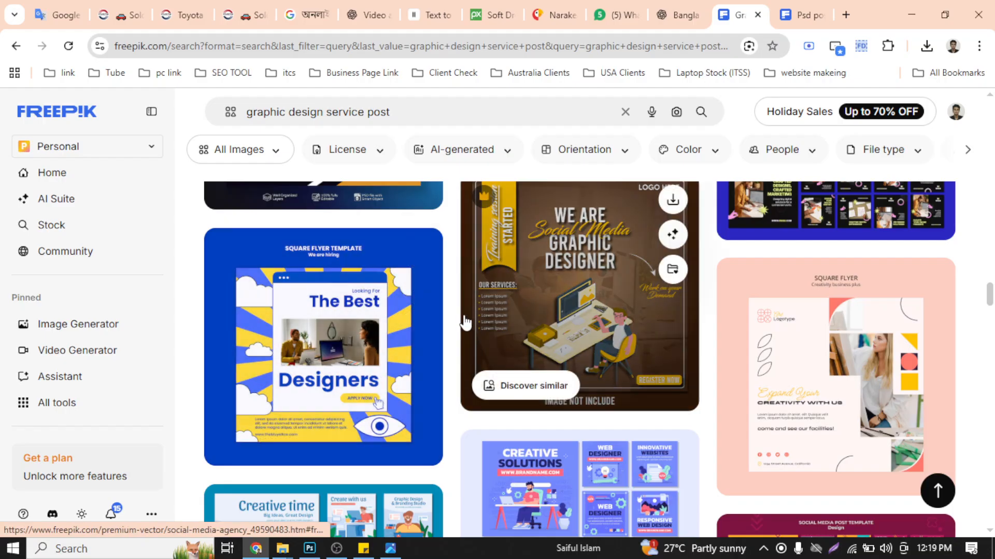
scroll(451, 335, "up", 4)
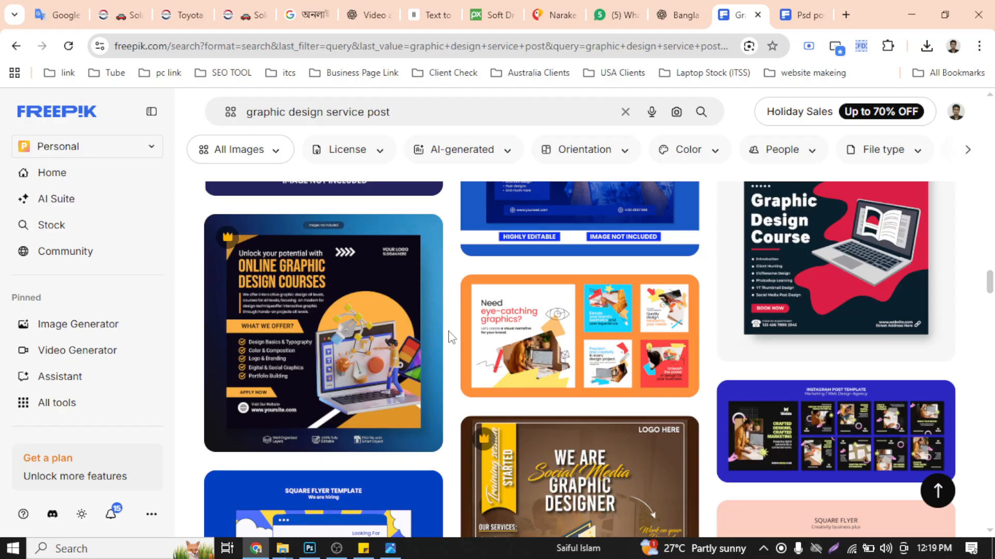
scroll(451, 337, "up", 4)
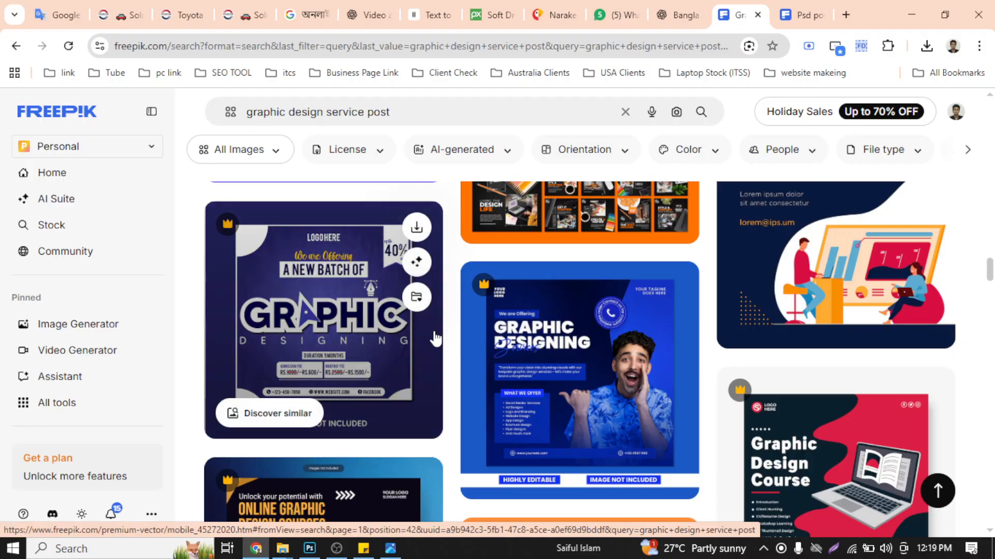
scroll(435, 340, "up", 5)
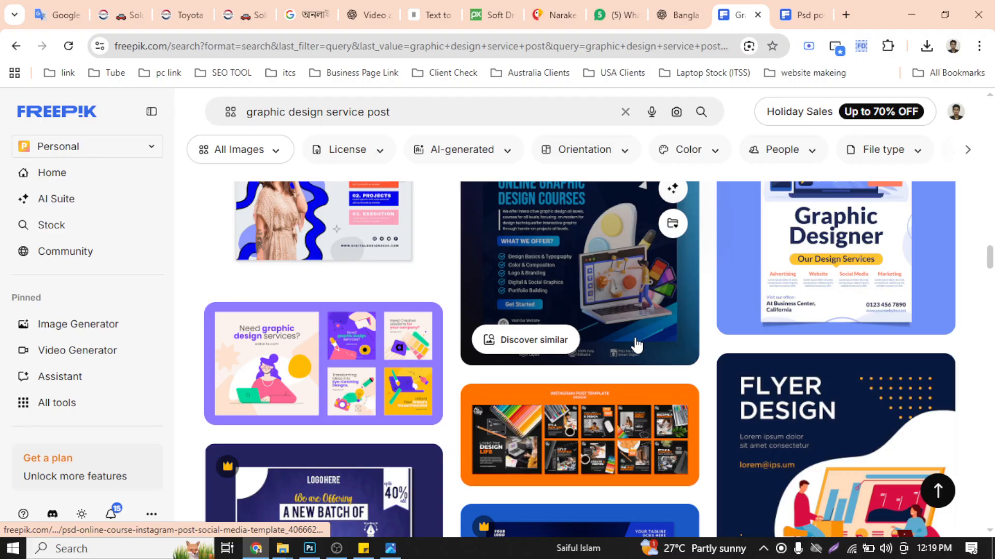
scroll(628, 344, "up", 5)
scroll(812, 333, "down", 5)
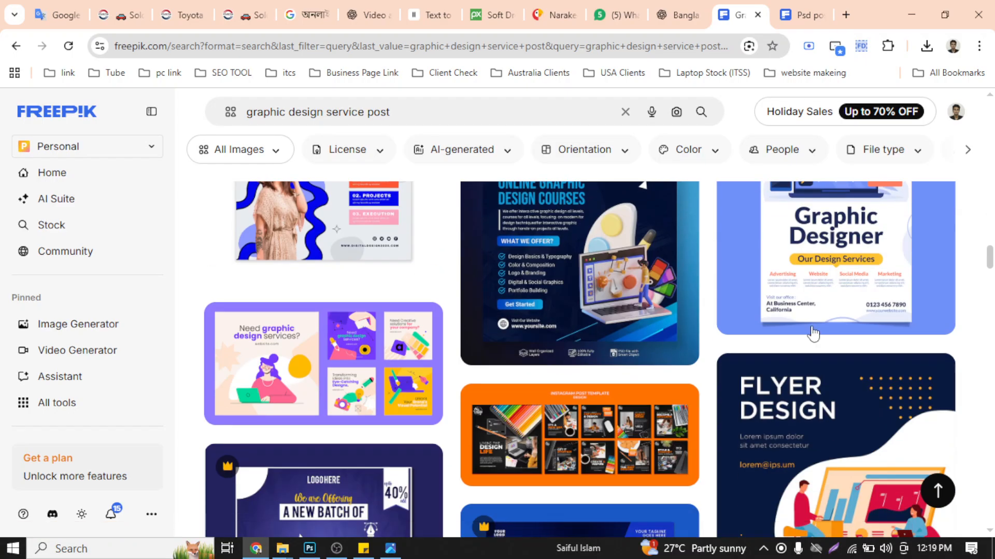
scroll(813, 334, "up", 5)
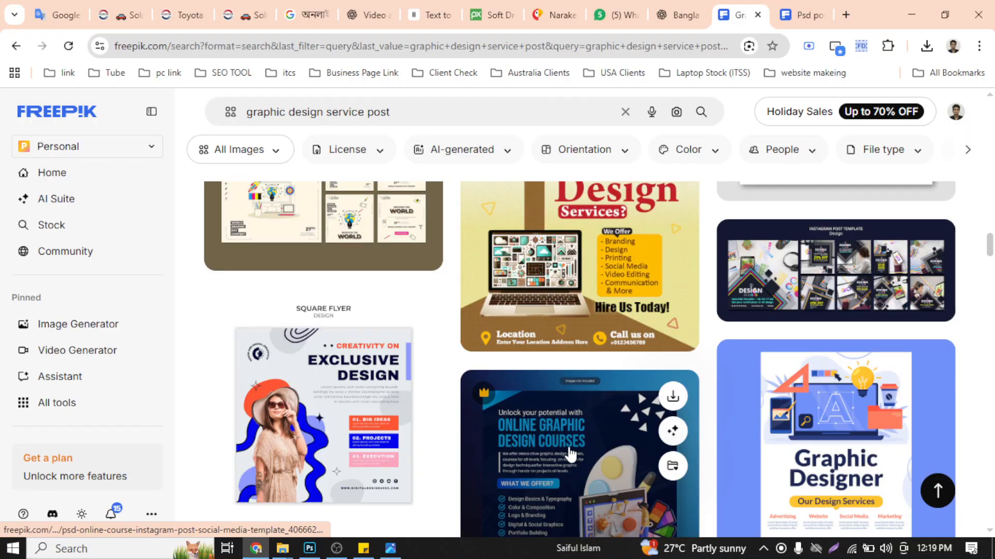
scroll(572, 460, "up", 6)
scroll(573, 460, "up", 10)
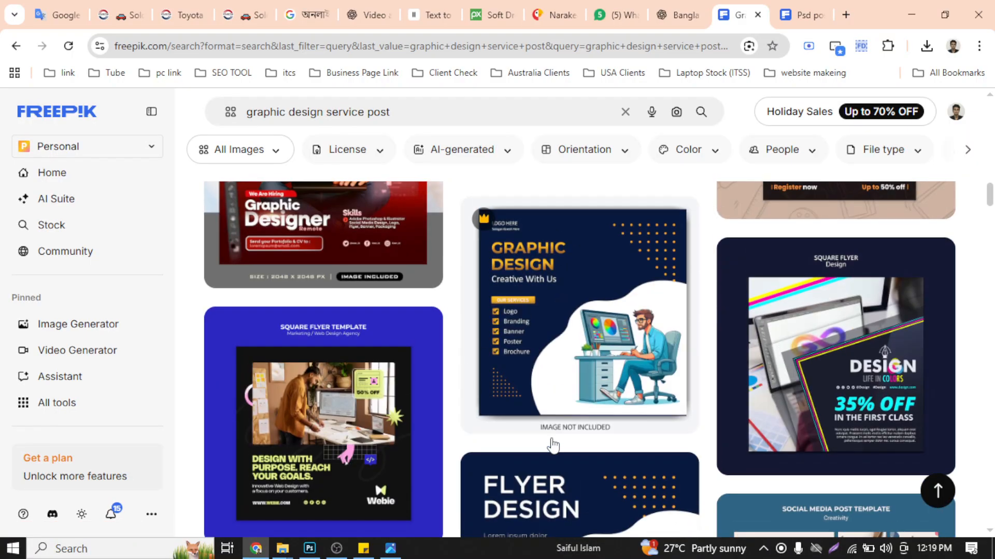
- Find the "Hiring! Creative People" template in the Freepik results and open it in a new browser tab
scroll(550, 438, "up", 10)
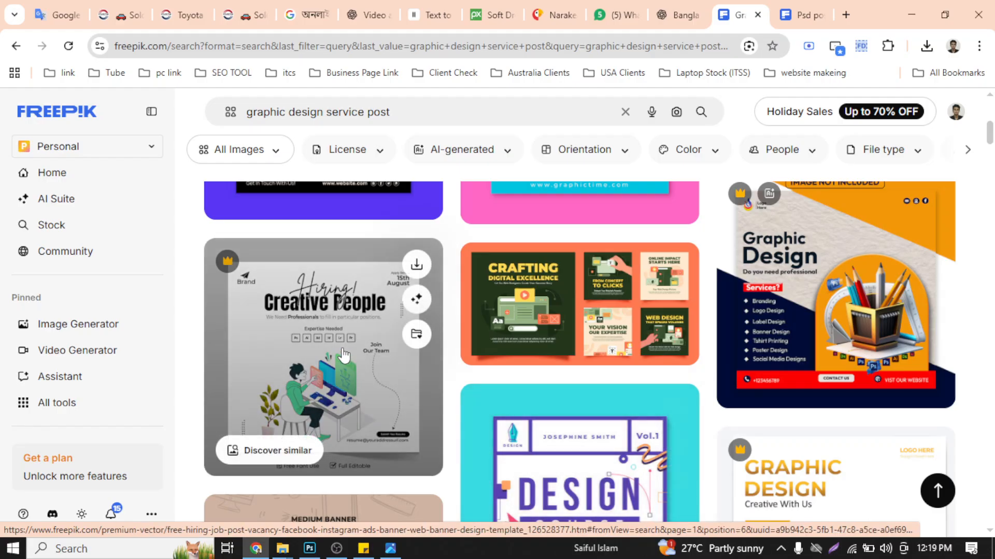
right_click(315, 317)
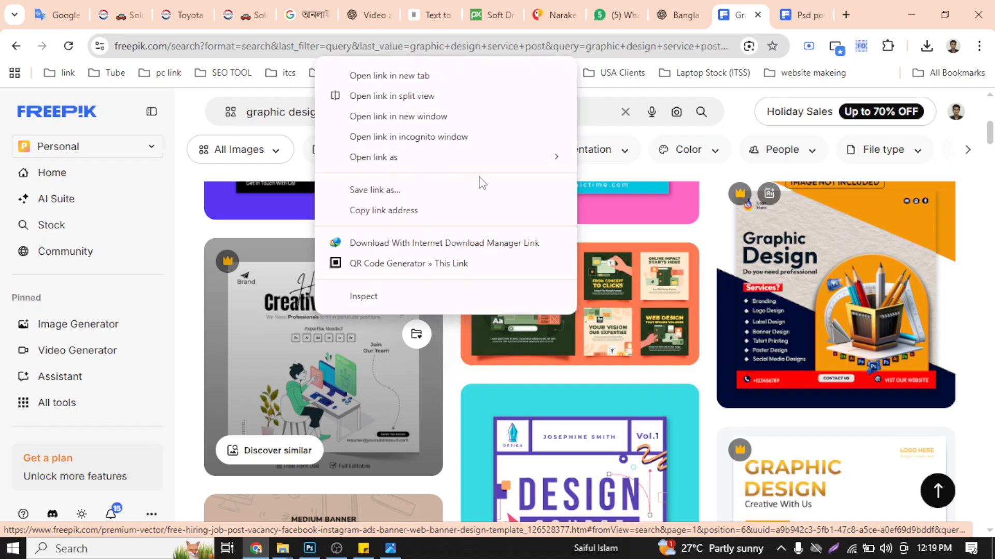
left_click(445, 76)
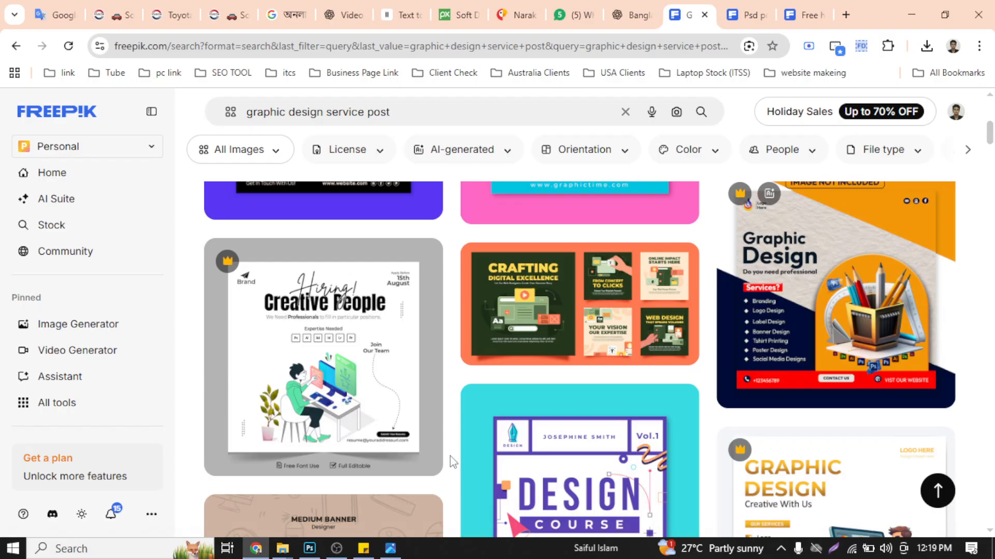
mouse_move(424, 398)
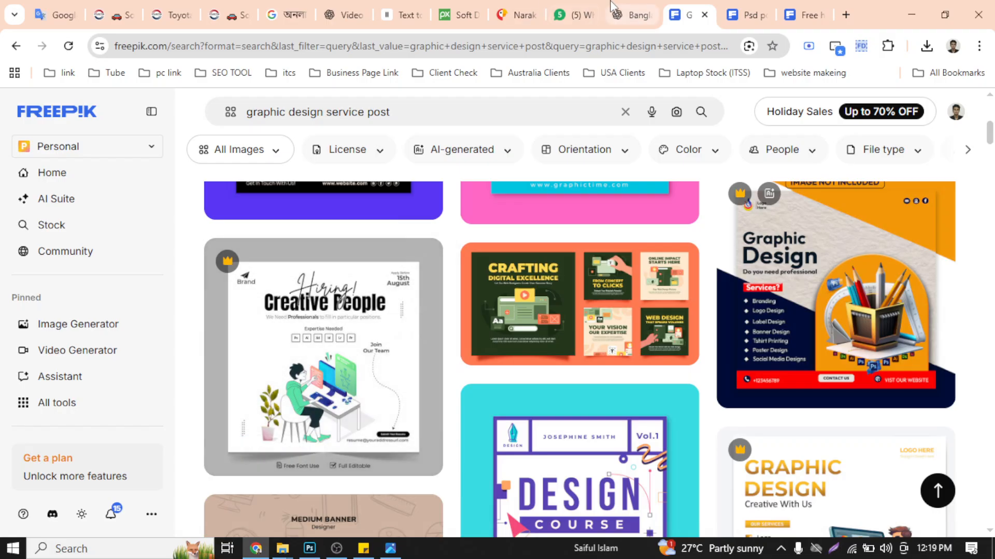
- Switch to the ChatGPT conversation and review the headline, service highlight and problem-solution ad texts in Options 01 to 03
left_click(630, 15)
scroll(354, 361, "down", 5)
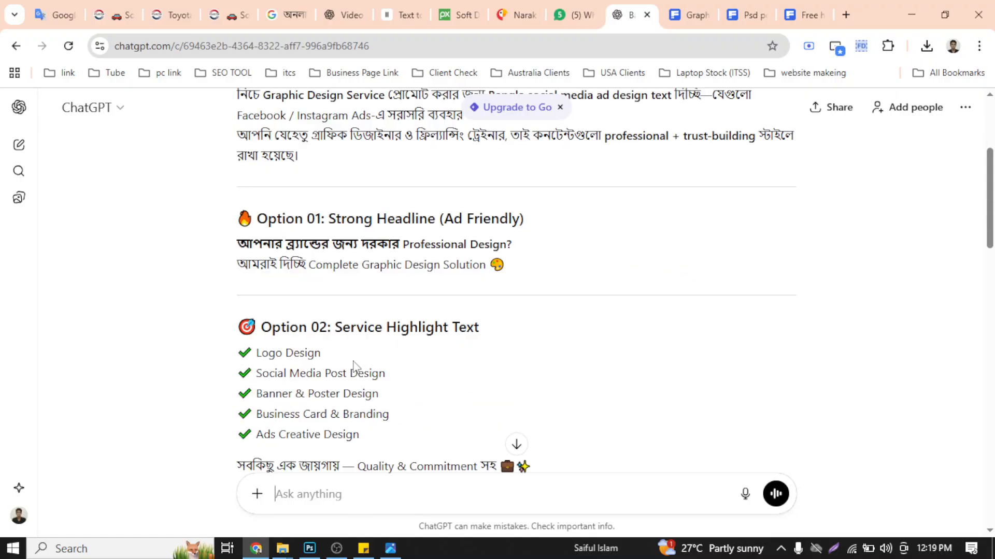
left_click_drag(238, 146, 528, 201)
left_click(532, 201)
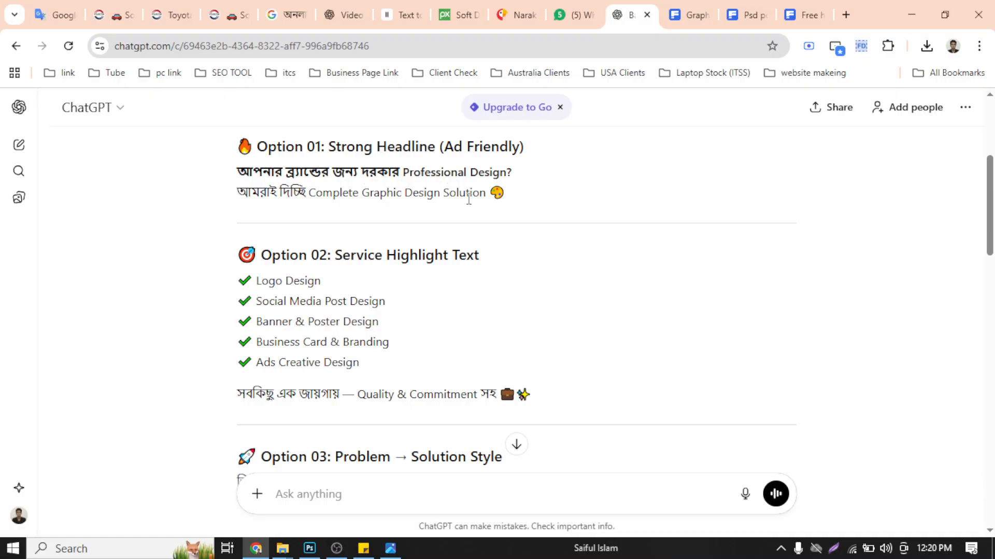
left_click_drag(511, 175, 237, 171)
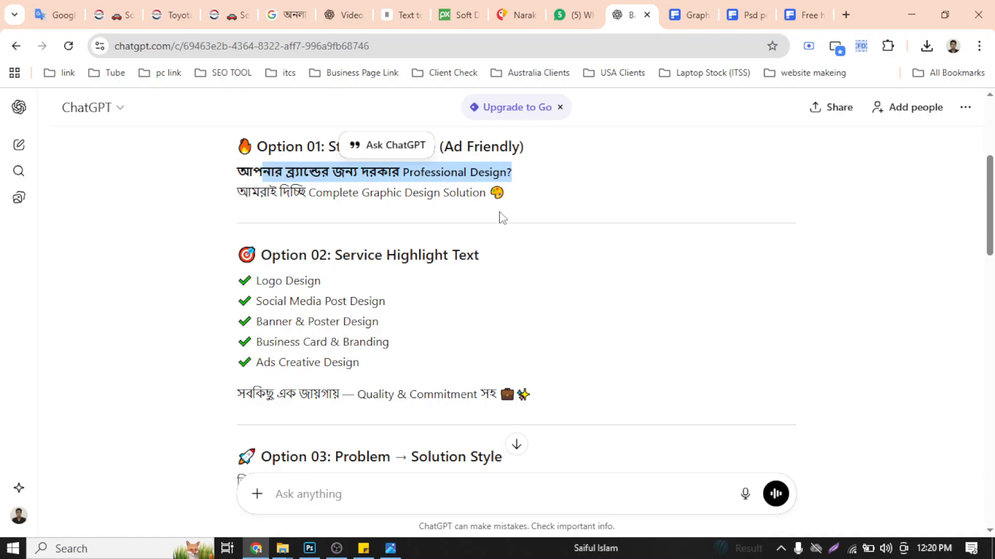
left_click_drag(487, 193, 228, 173)
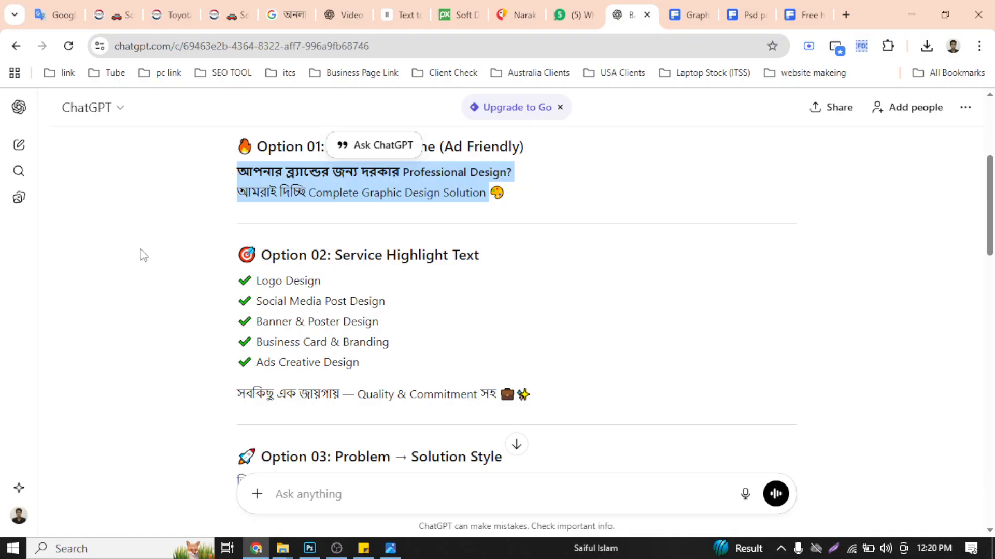
left_click(117, 255)
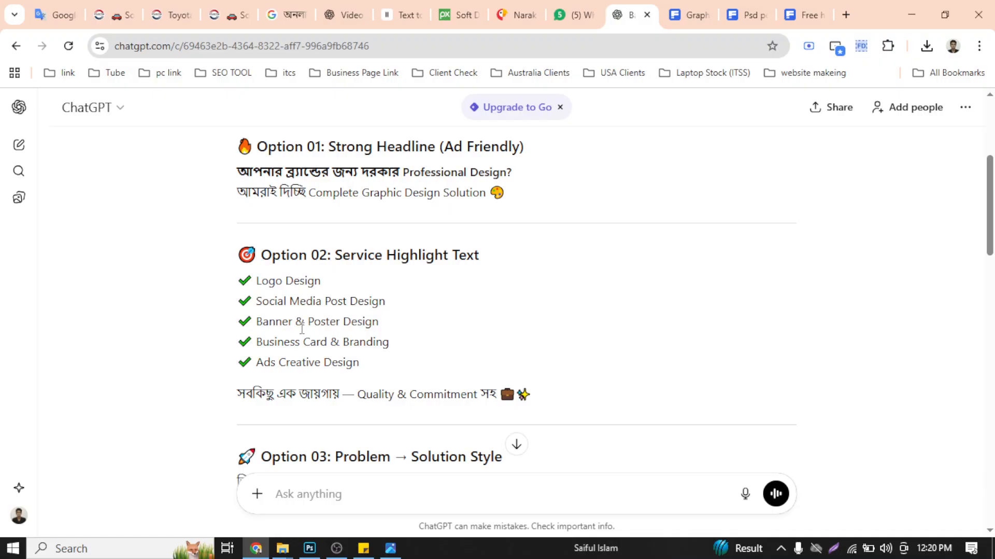
left_click_drag(993, 192, 992, 186)
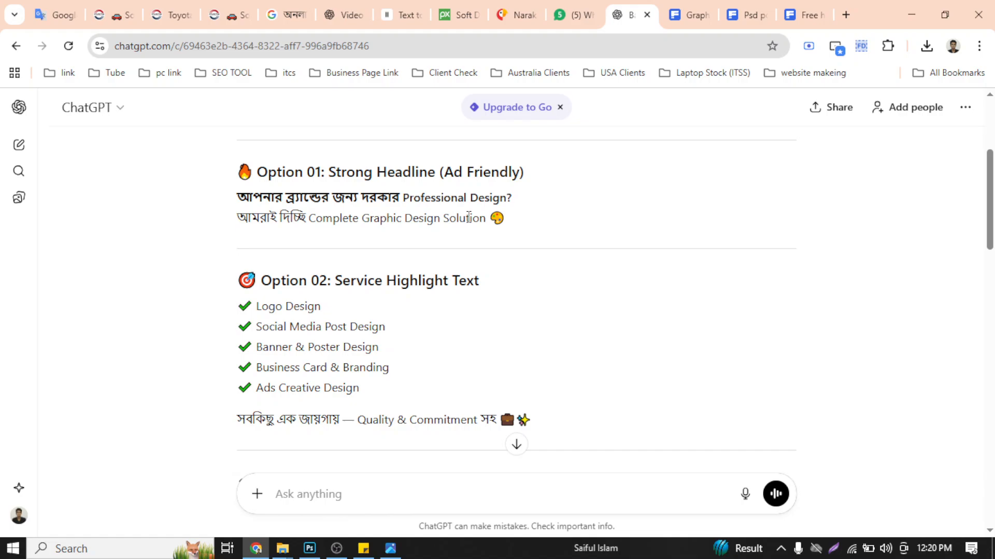
left_click_drag(991, 215, 992, 218)
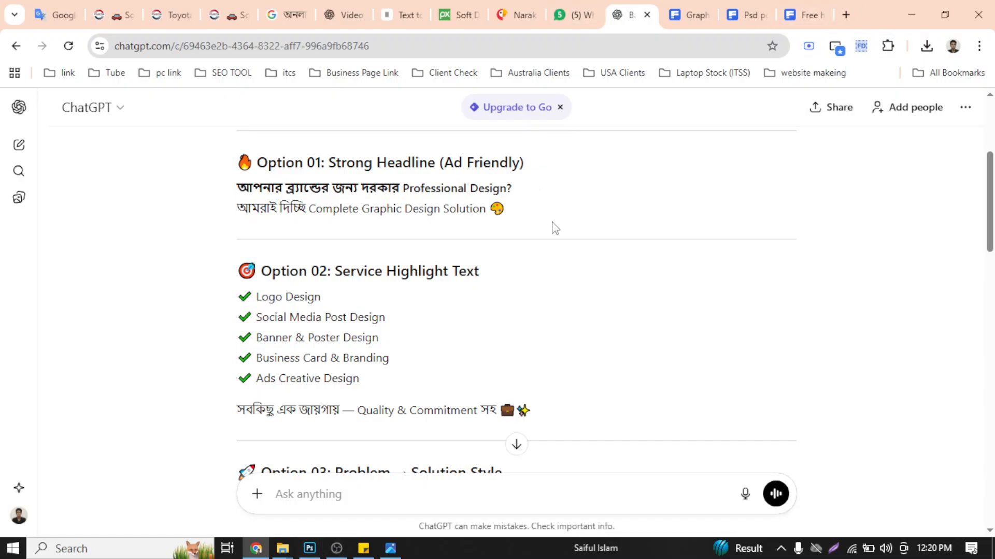
left_click_drag(992, 215, 993, 275)
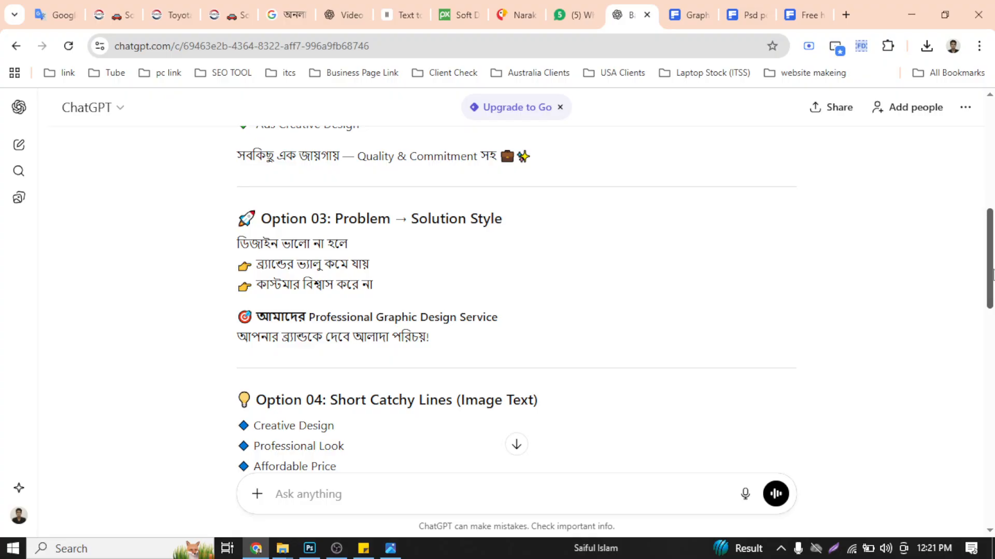
left_click_drag(993, 275, 993, 281)
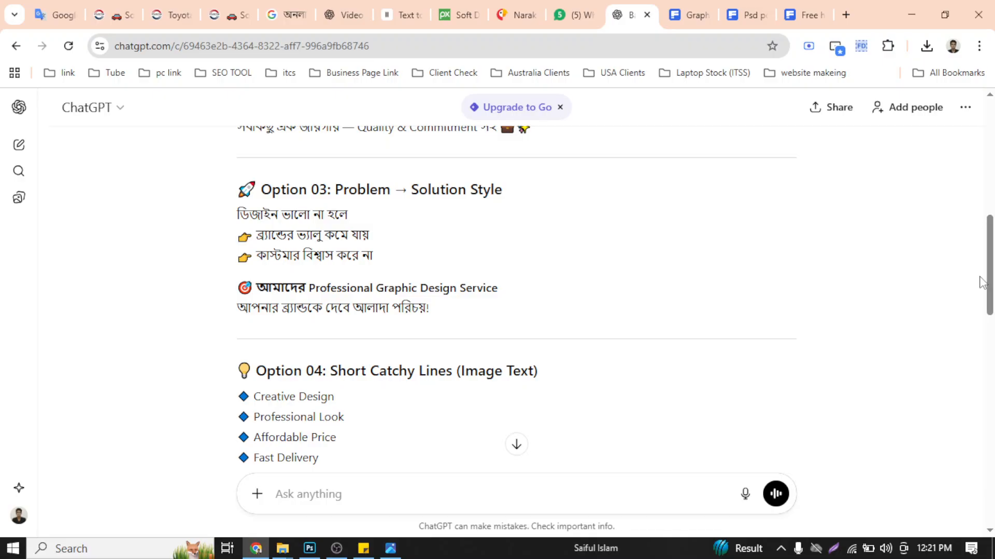
left_click(449, 11)
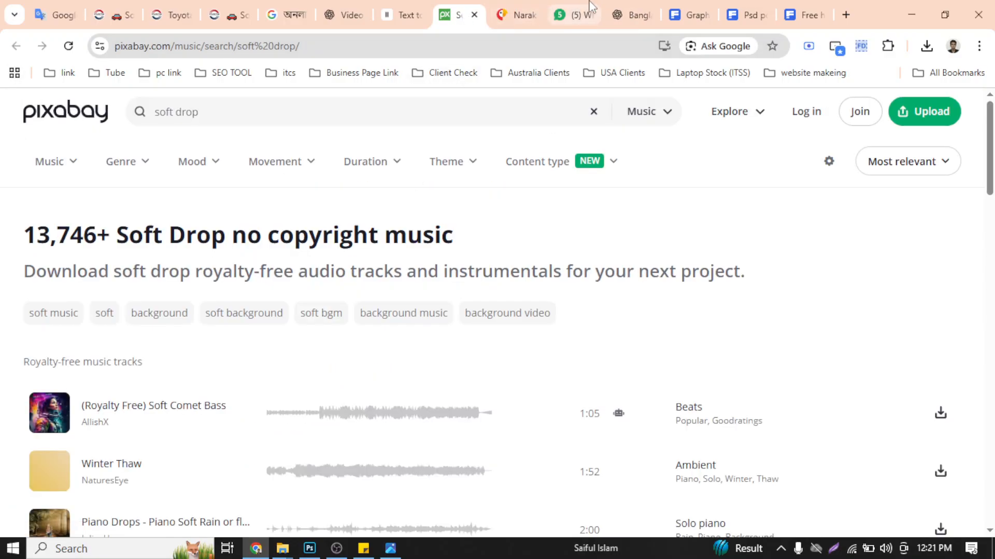
left_click(634, 11)
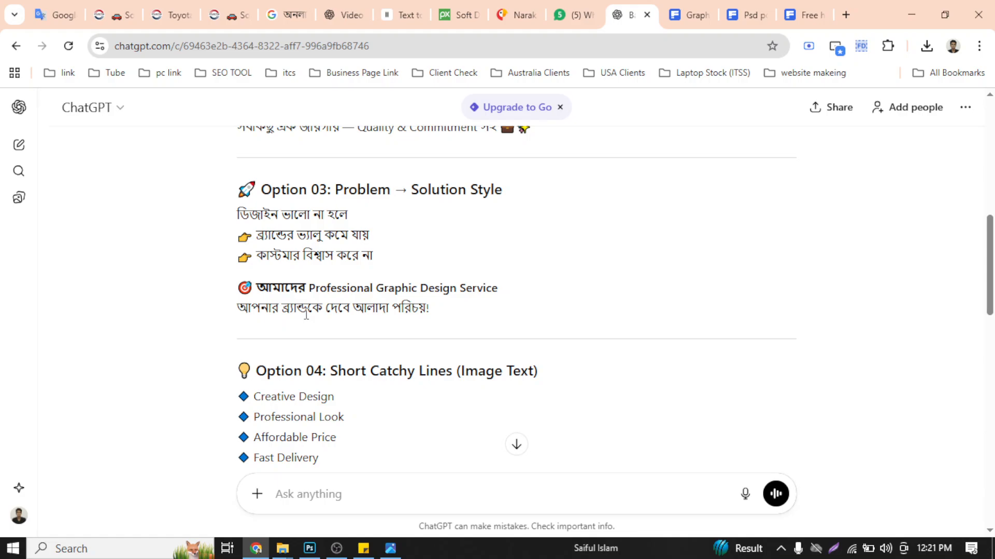
- Read the remaining ad texts from Option 04 to Option 07 and the bonus hashtags, focusing on the Premium Feel Text
scroll(306, 314, "down", 2)
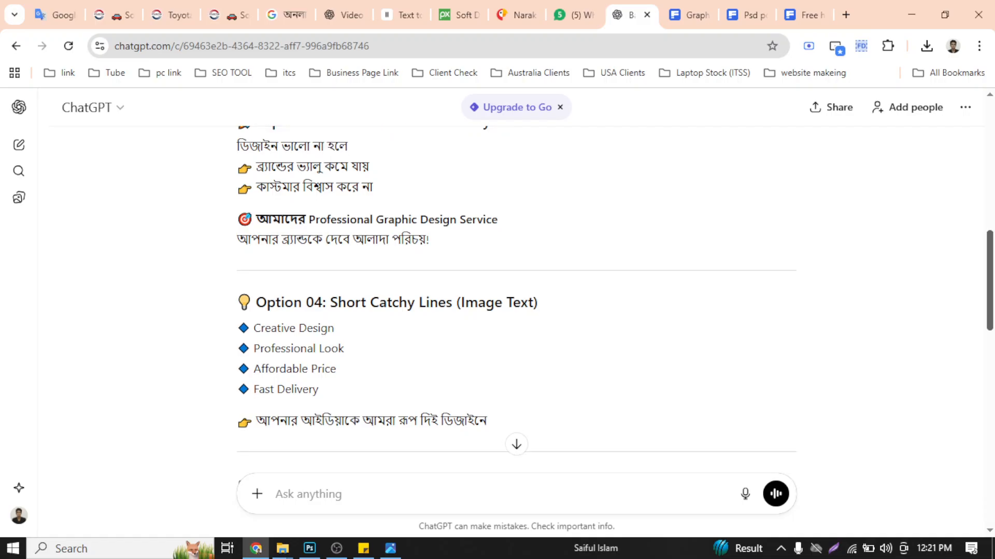
scroll(516, 301, "down", 1)
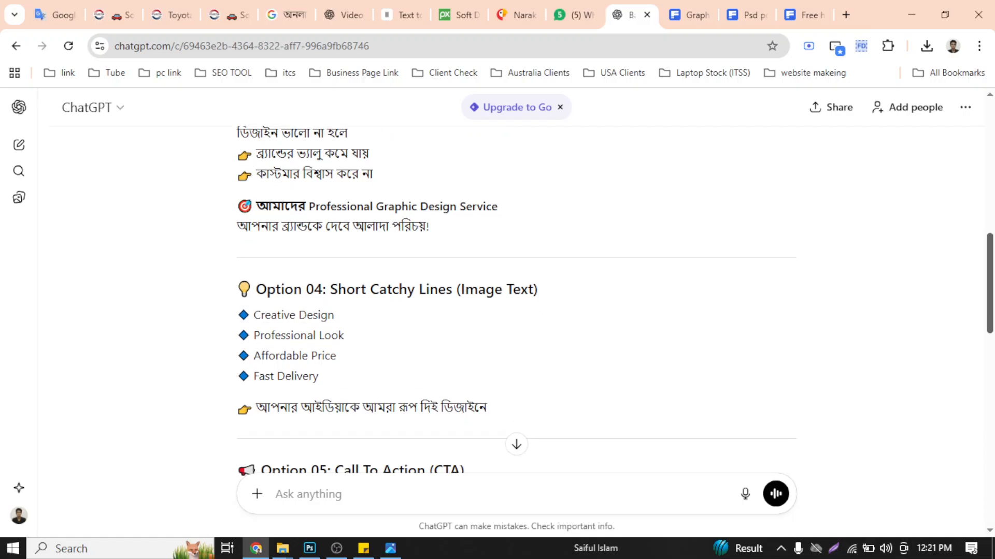
scroll(516, 301, "down", 3)
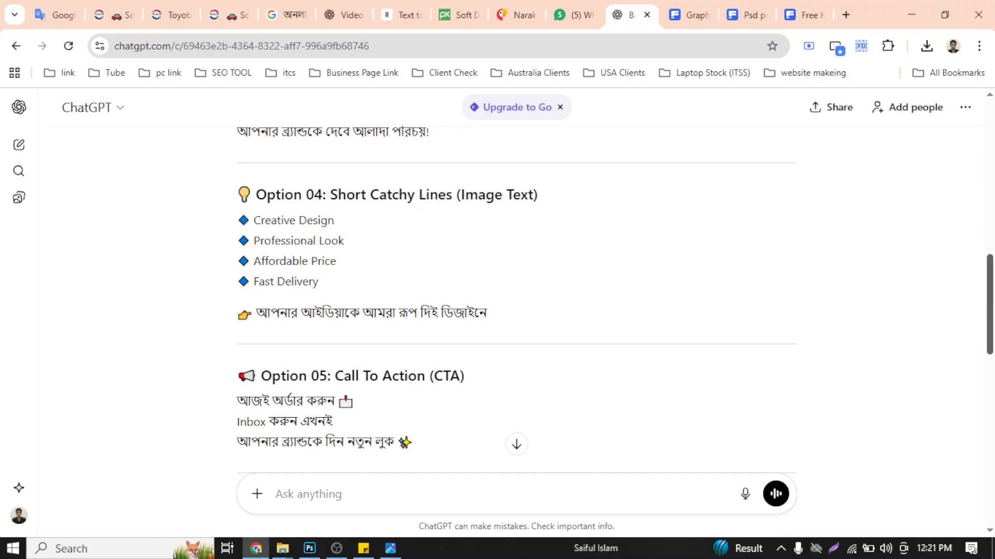
scroll(516, 301, "down", 5)
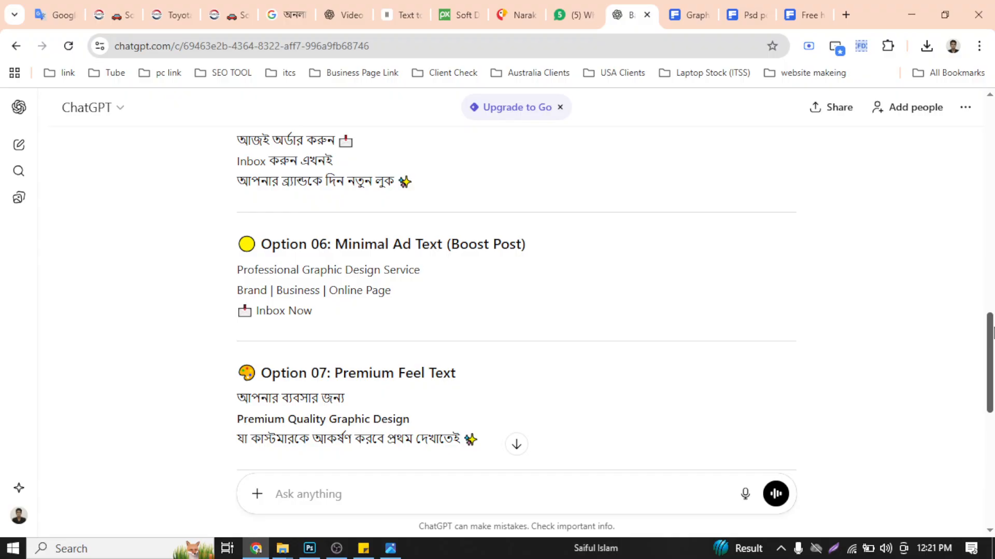
scroll(993, 333, "down", 2)
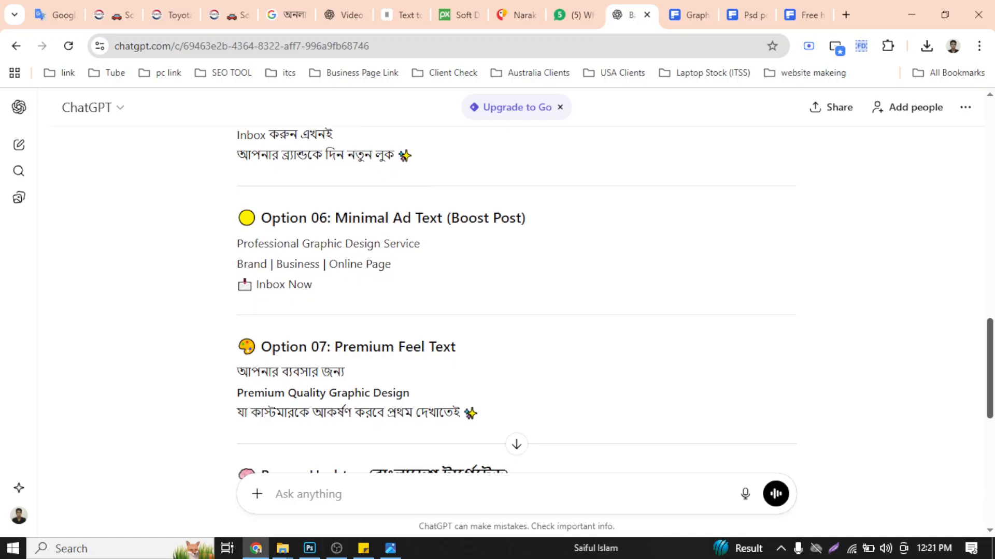
scroll(516, 300, "down", 1)
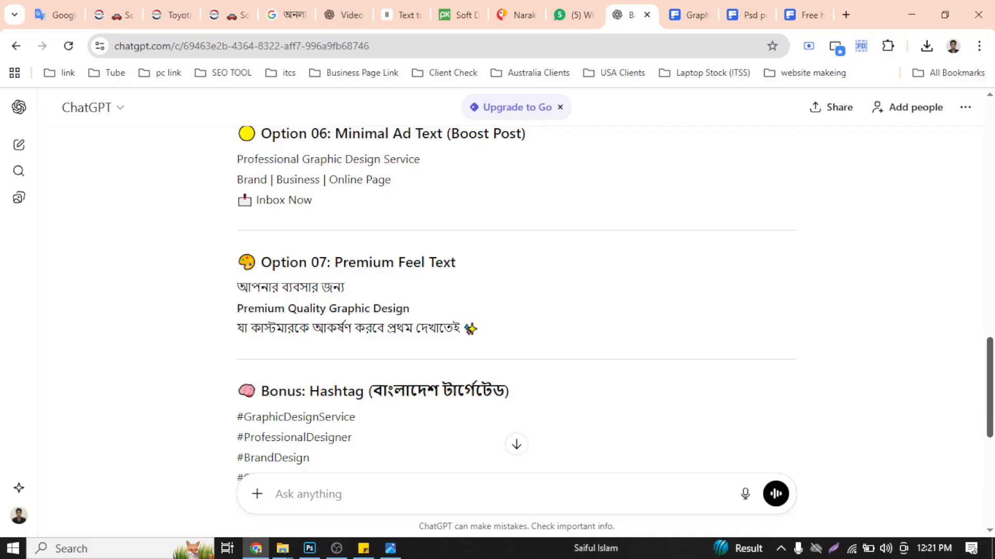
scroll(516, 301, "down", 1)
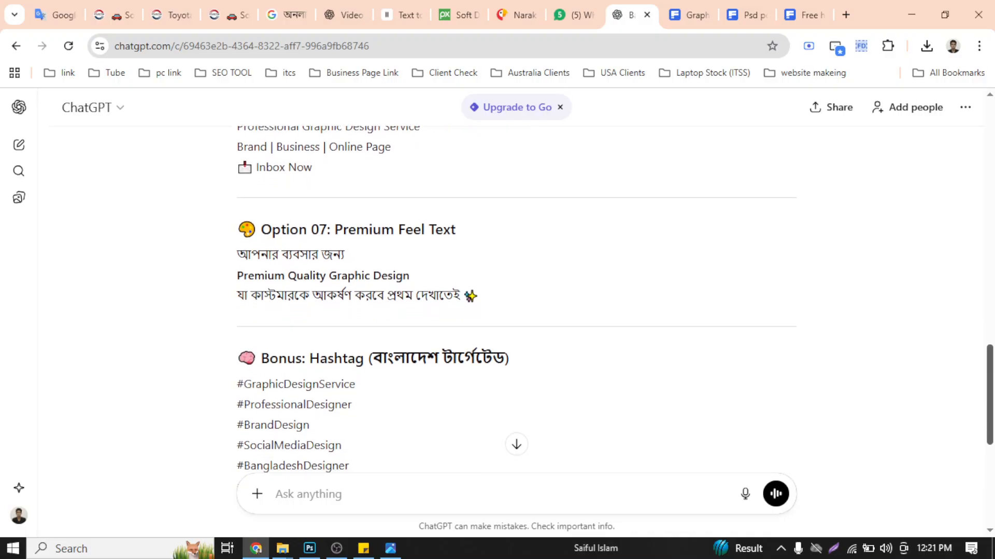
scroll(383, 270, "down", 1)
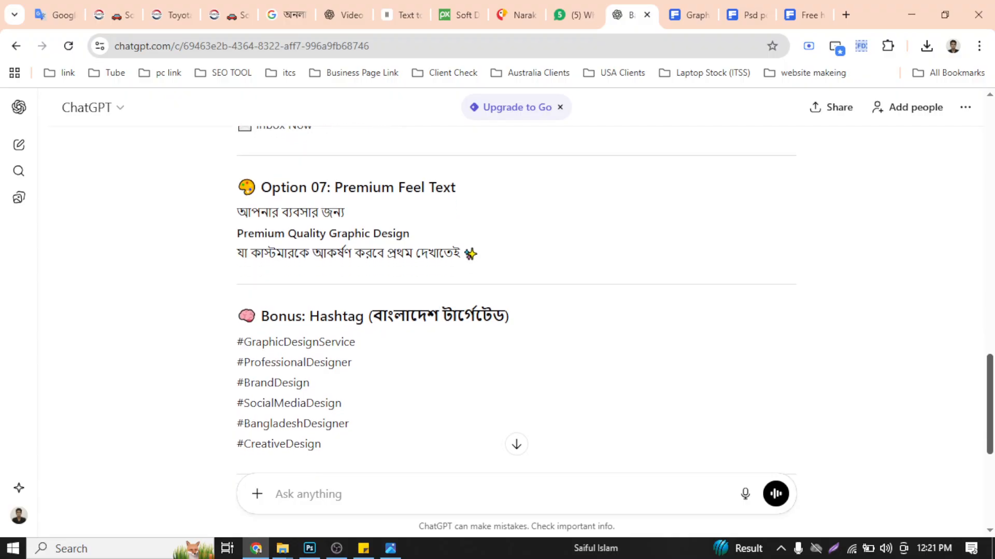
left_click_drag(238, 211, 425, 237)
left_click_drag(231, 262, 469, 262)
left_click(510, 267)
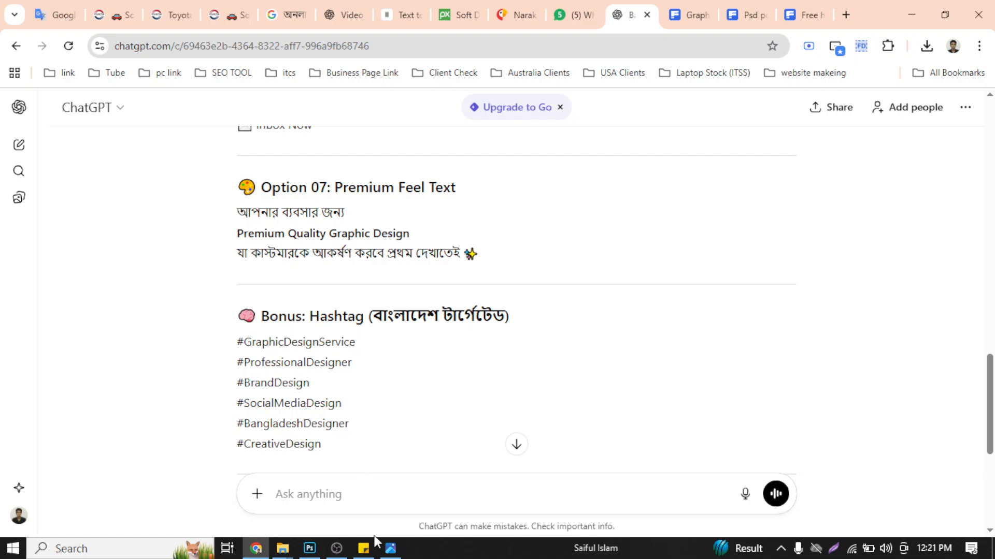
- Return to the Freepik search results and change the query to "graphic designer", running the search
left_click(828, 6)
left_click(746, 15)
left_click(694, 15)
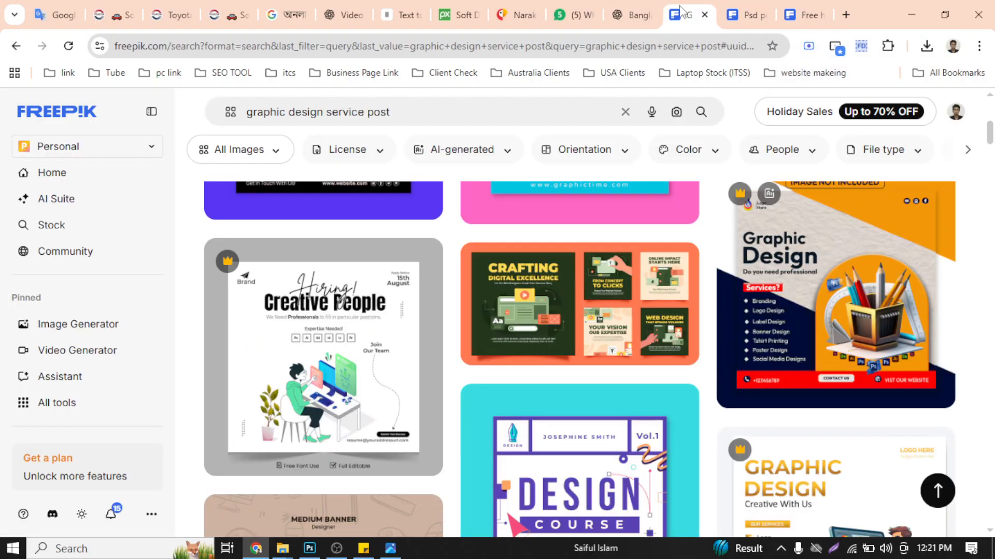
scroll(567, 300, "up", 5)
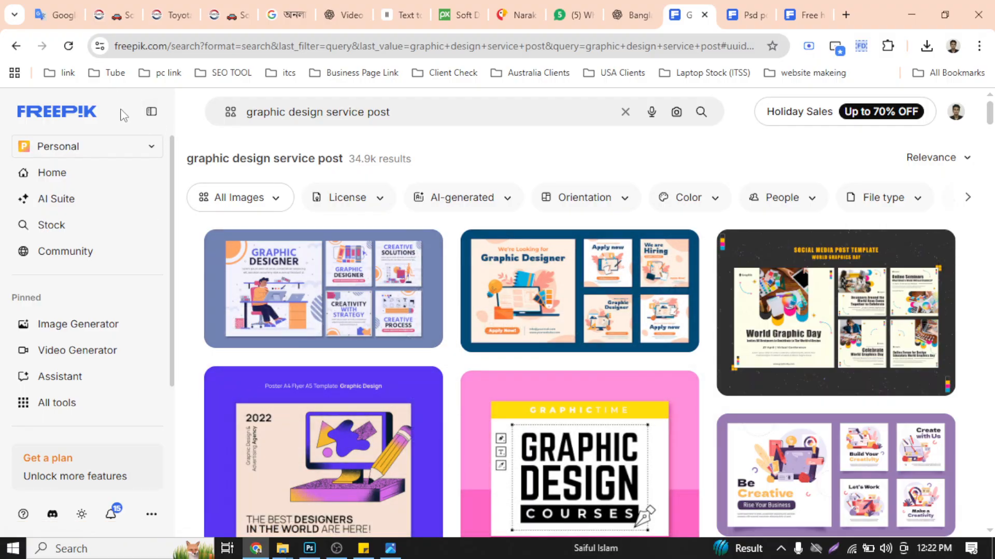
left_click_drag(402, 111, 329, 116)
key("BackSpace")
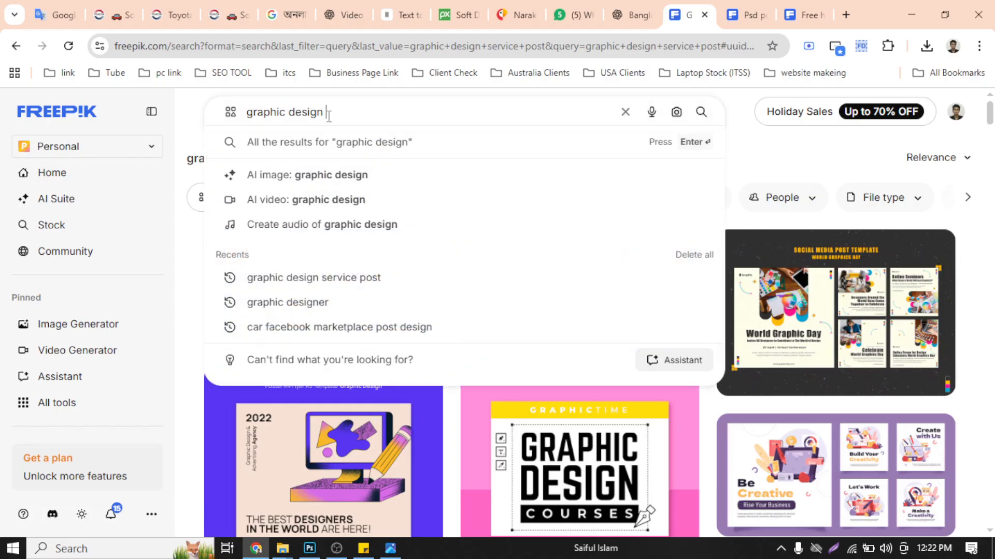
key("BackSpace")
type("er")
key("Return")
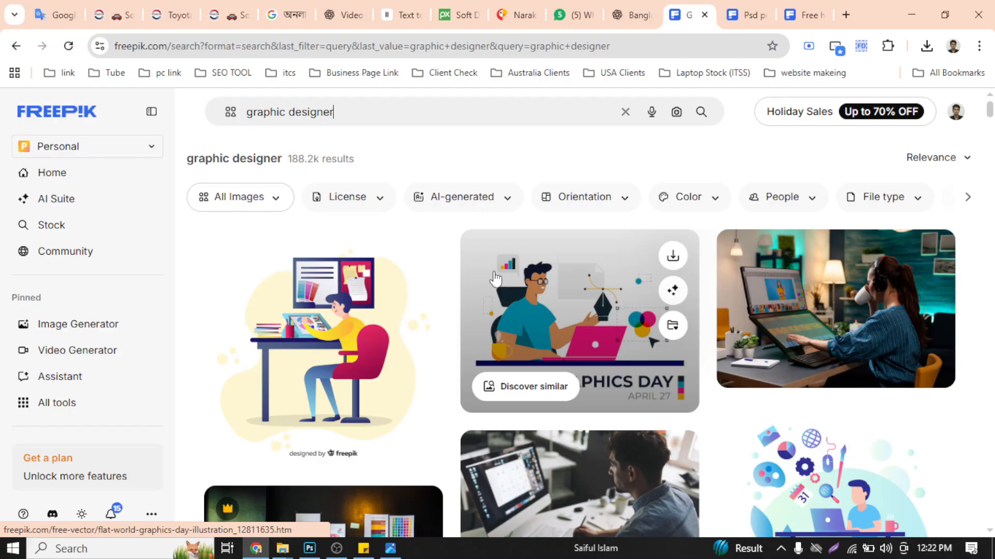
- Find the flat illustration of a woman designer working at a purple desk and open it in a new browser tab
scroll(991, 128, "down", 8)
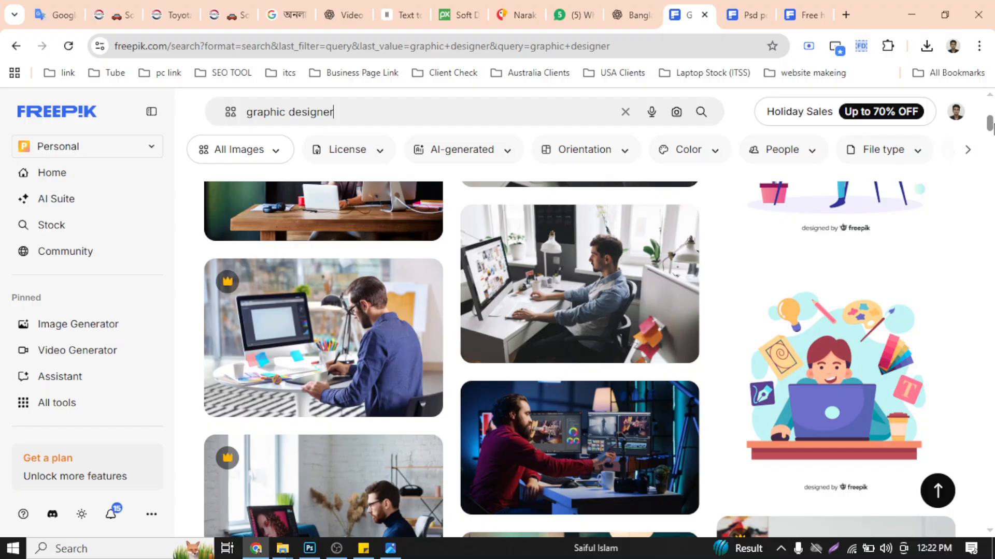
left_click_drag(992, 129, 990, 145)
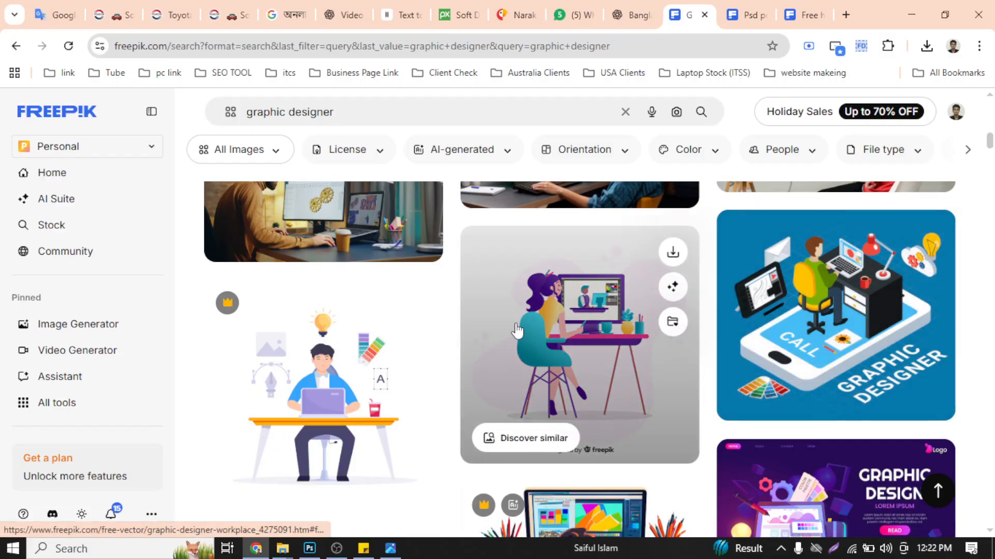
right_click(585, 317)
left_click(665, 81)
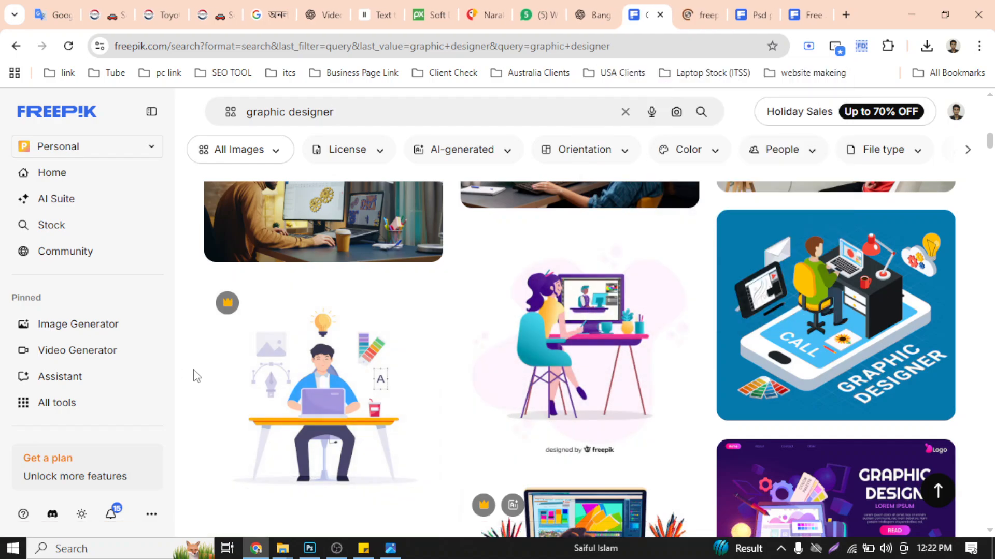
- Examine the "graphic designer" search results for other suitable designer illustrations and photos
scroll(573, 322, "down", 8)
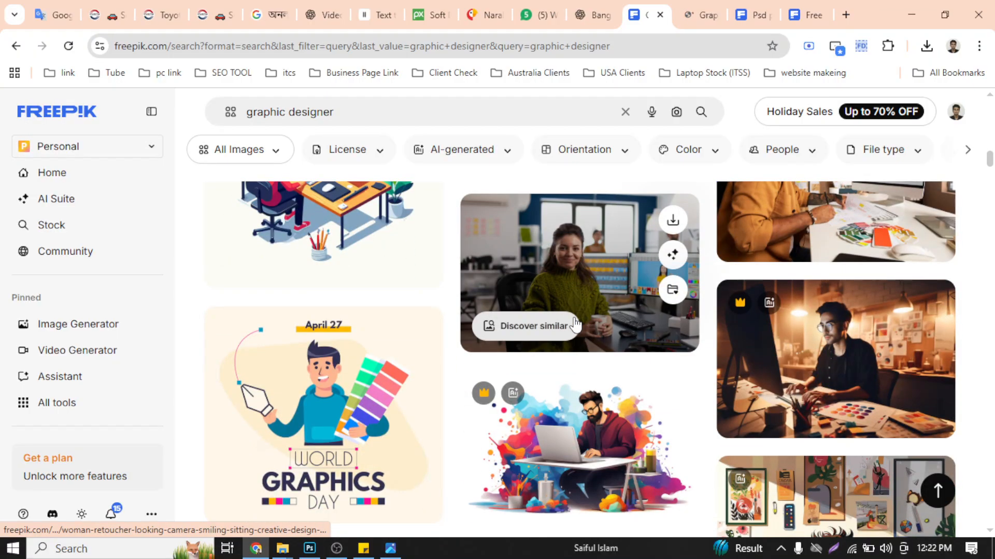
scroll(573, 324, "down", 5)
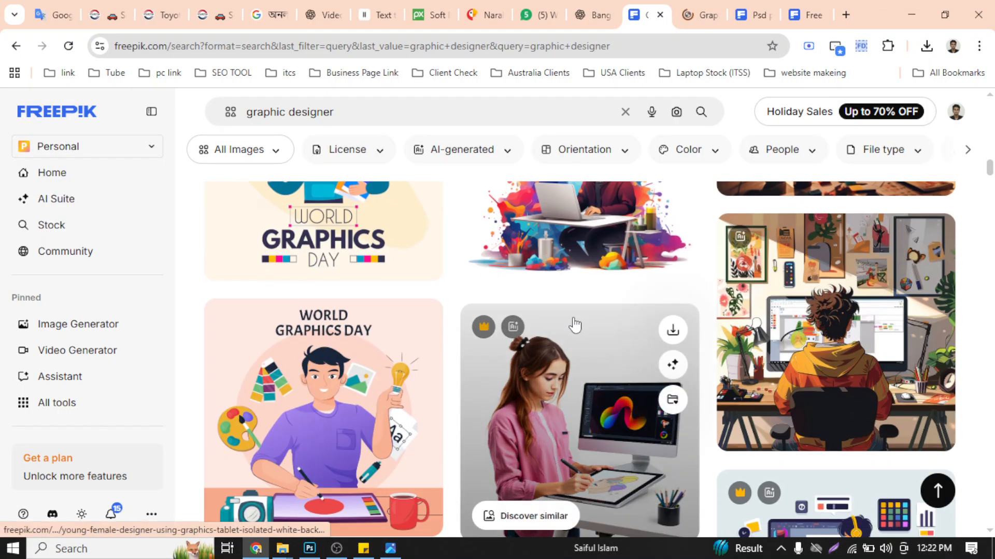
scroll(575, 327, "down", 10)
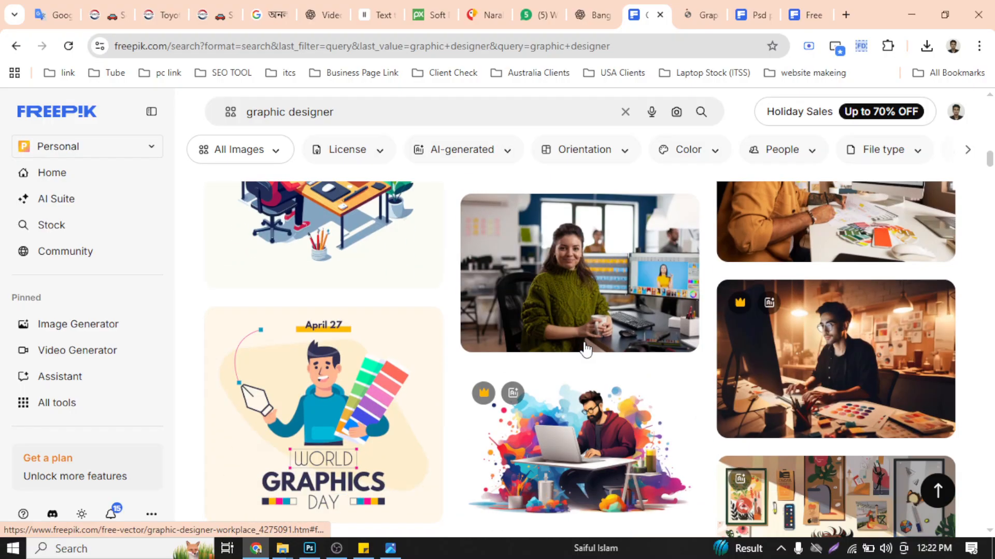
scroll(586, 349, "down", 5)
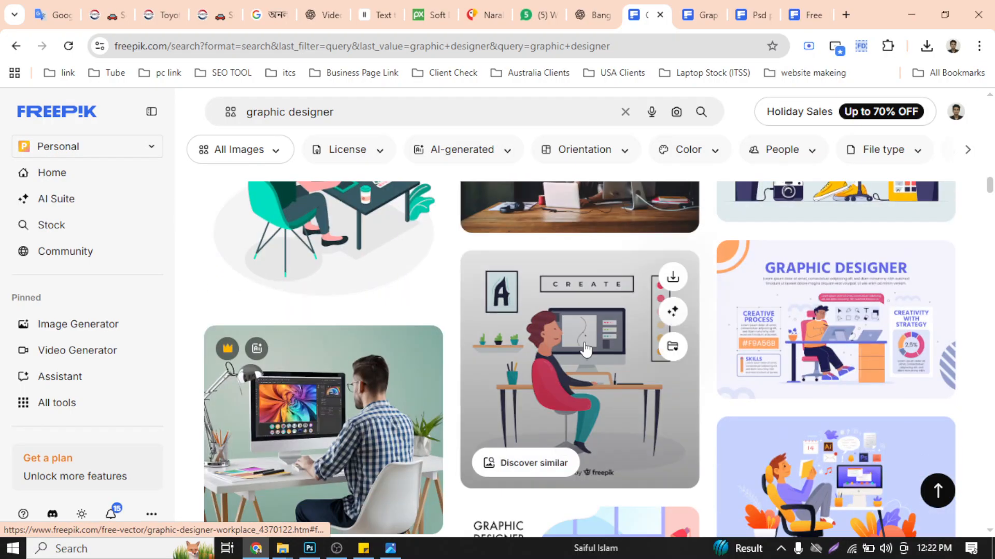
scroll(590, 394, "down", 10)
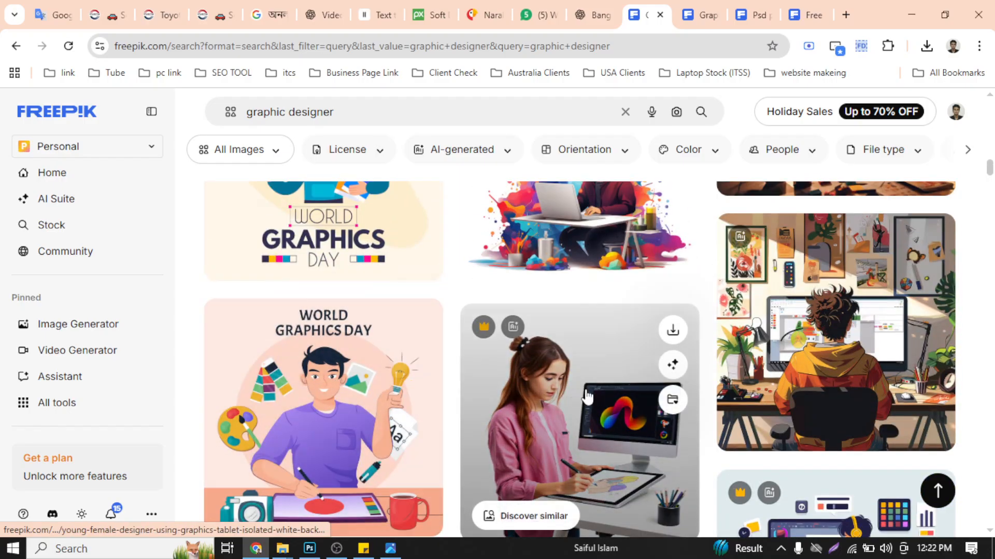
scroll(587, 397, "up", 3)
scroll(589, 400, "down", 3)
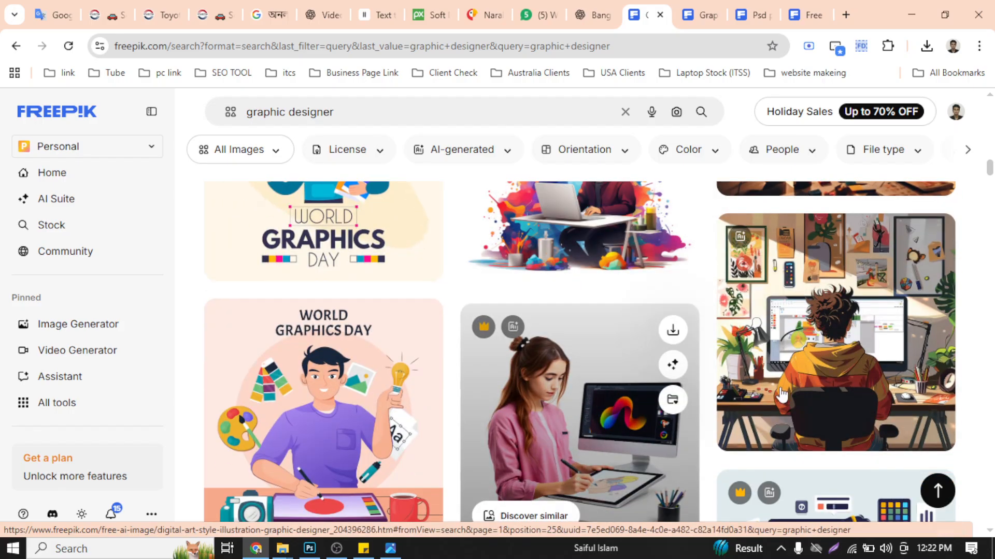
scroll(797, 395, "up", 4)
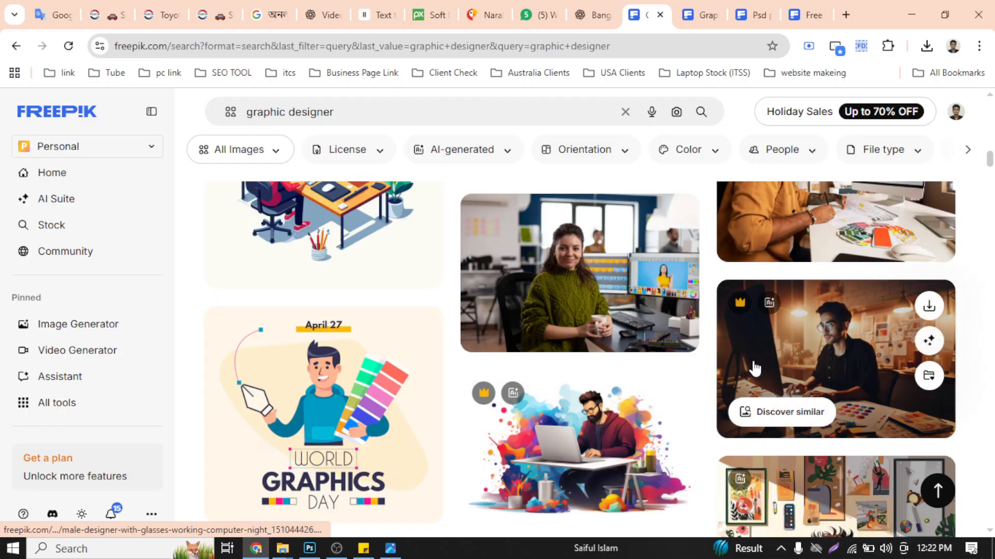
scroll(755, 368, "up", 4)
scroll(777, 353, "down", 8)
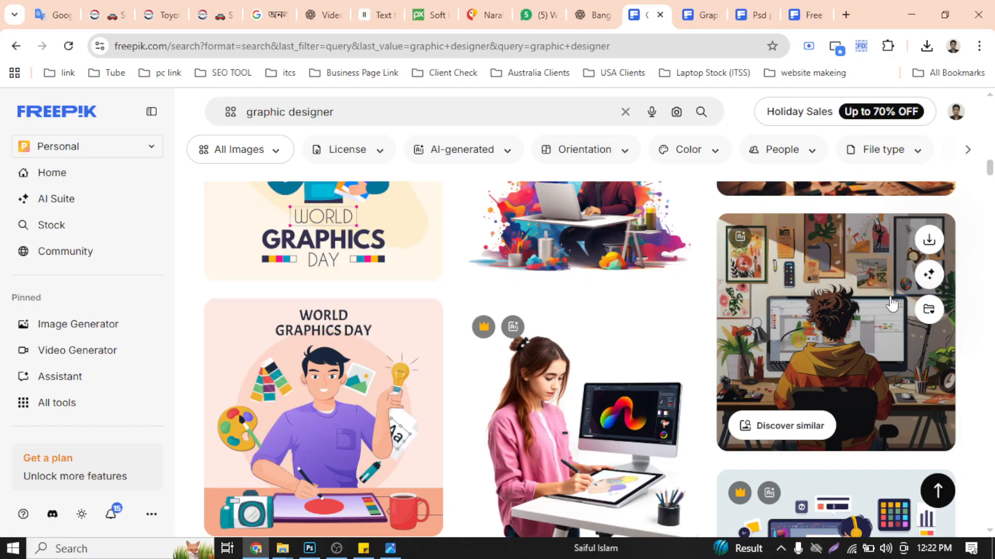
- Switch to the Graphic designer workplace illustration page and download the artwork as an EPS file
left_click(698, 8)
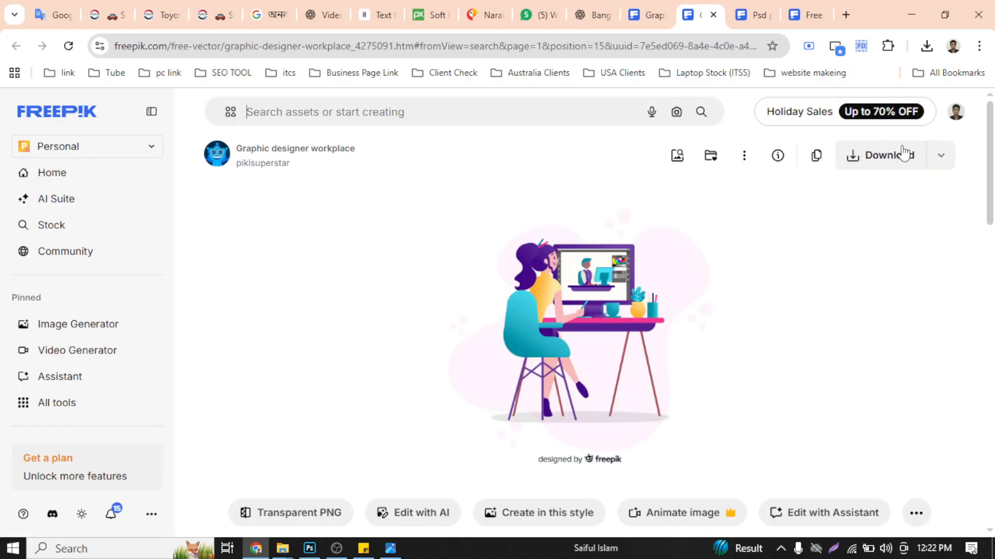
left_click(950, 161)
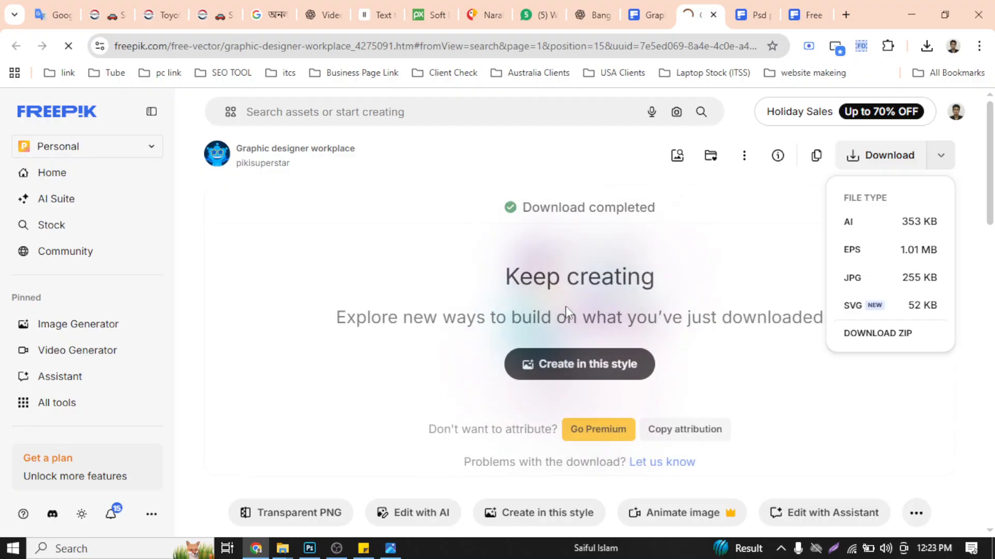
scroll(569, 313, "down", 10)
scroll(571, 313, "up", 5)
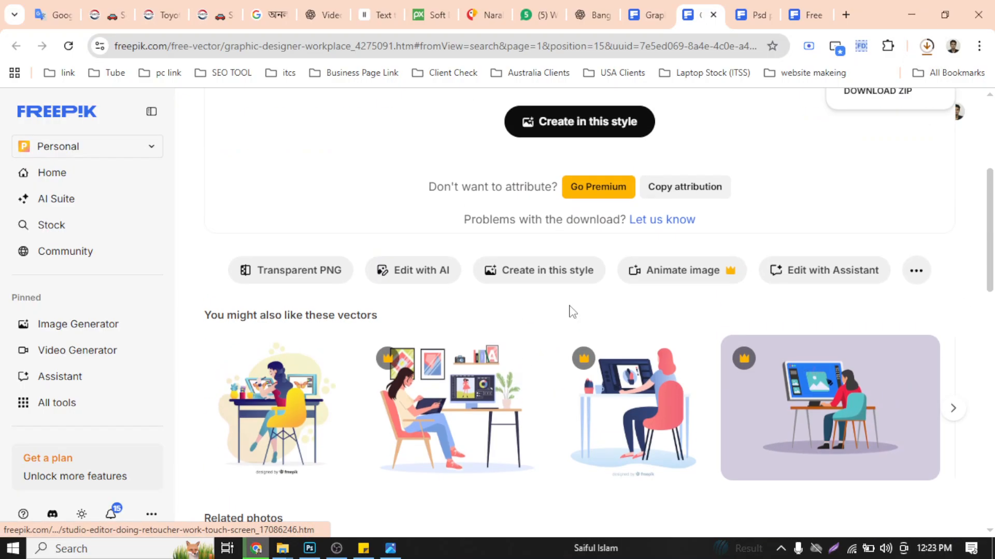
scroll(569, 313, "down", 10)
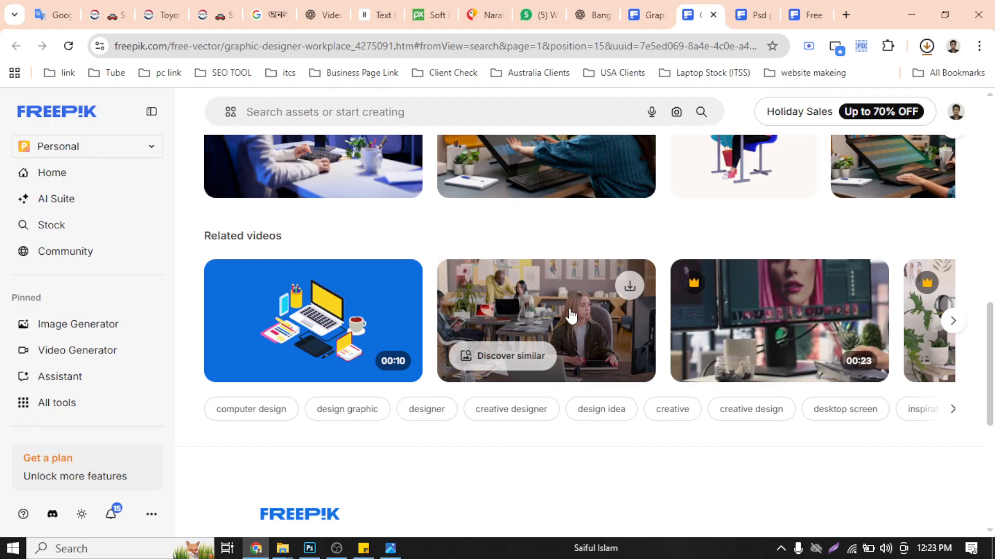
scroll(570, 313, "up", 10)
scroll(570, 314, "down", 5)
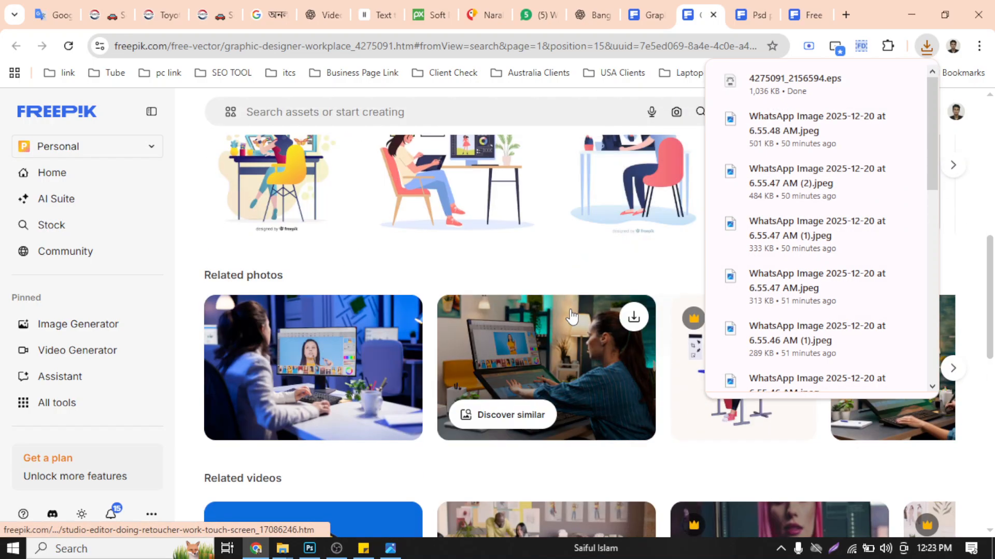
left_click(195, 242)
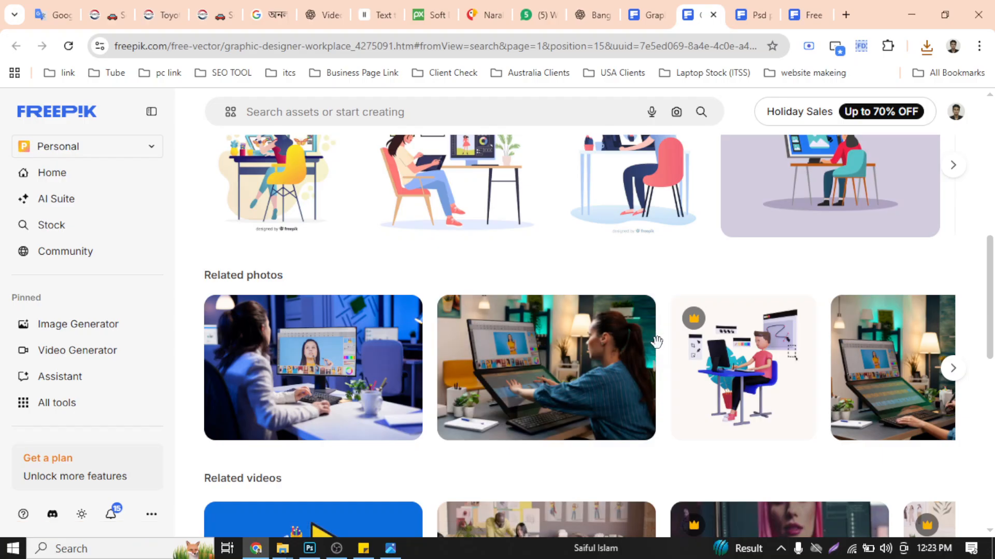
- Minimize the browser, launch Adobe Illustrator, cancel the recovery of unsaved documents and maximize the window
left_click(919, 14)
key("super")
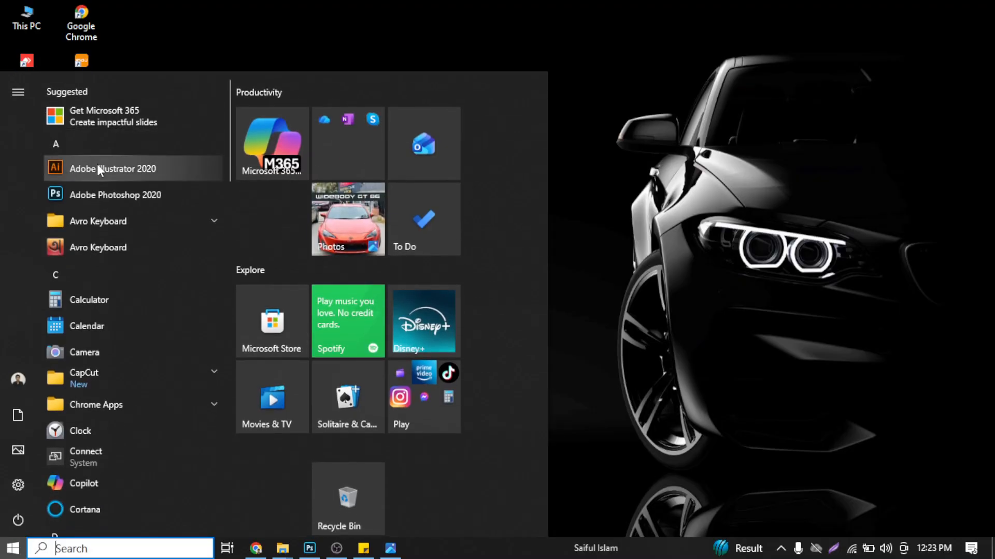
left_click(99, 168)
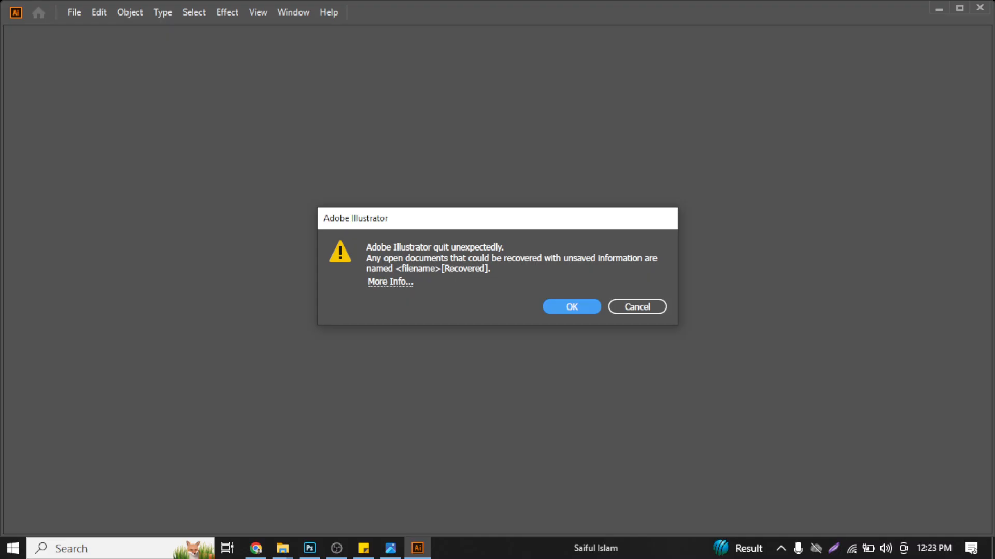
left_click(633, 307)
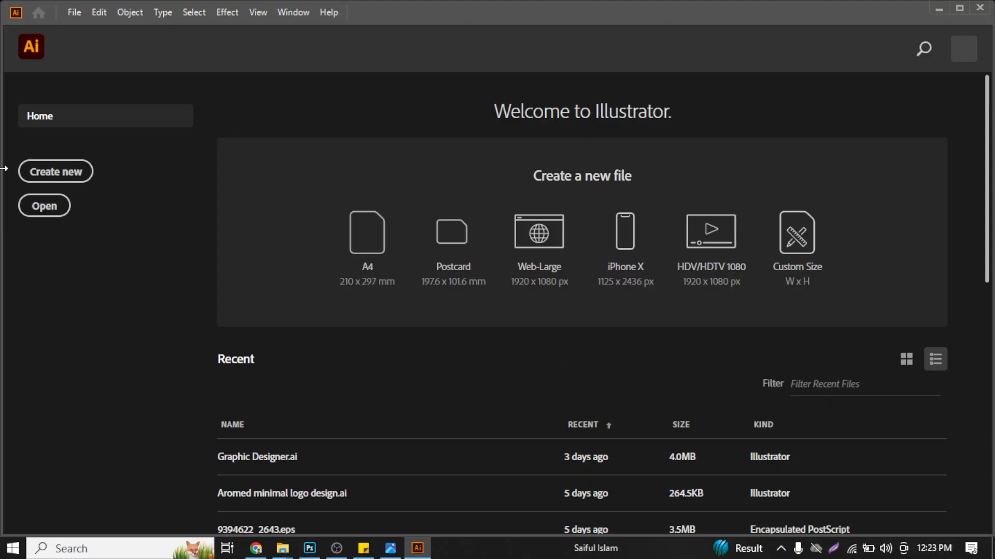
left_click(964, 5)
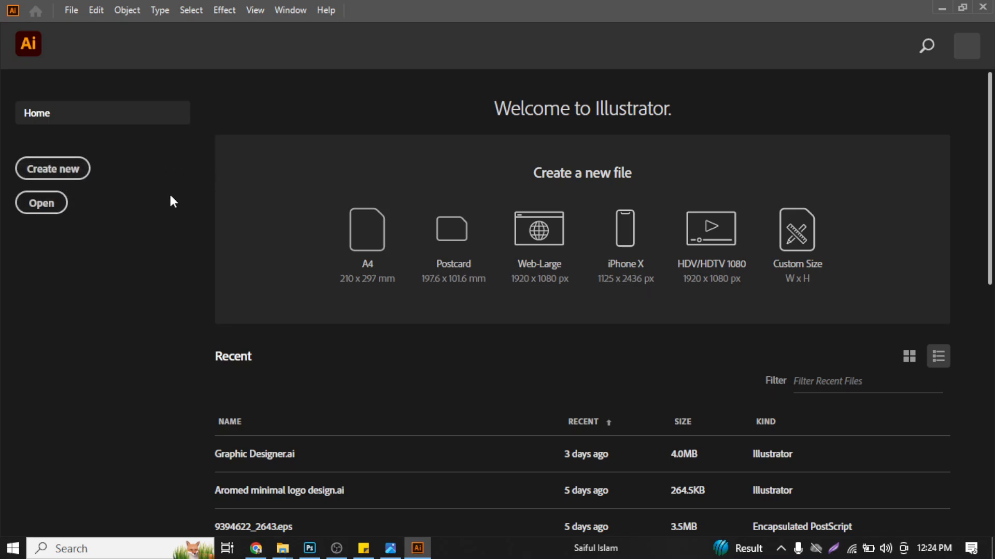
- Create a new 1080 x 1080 px RGB document named "Bangla Social Media Design"
left_click(45, 167)
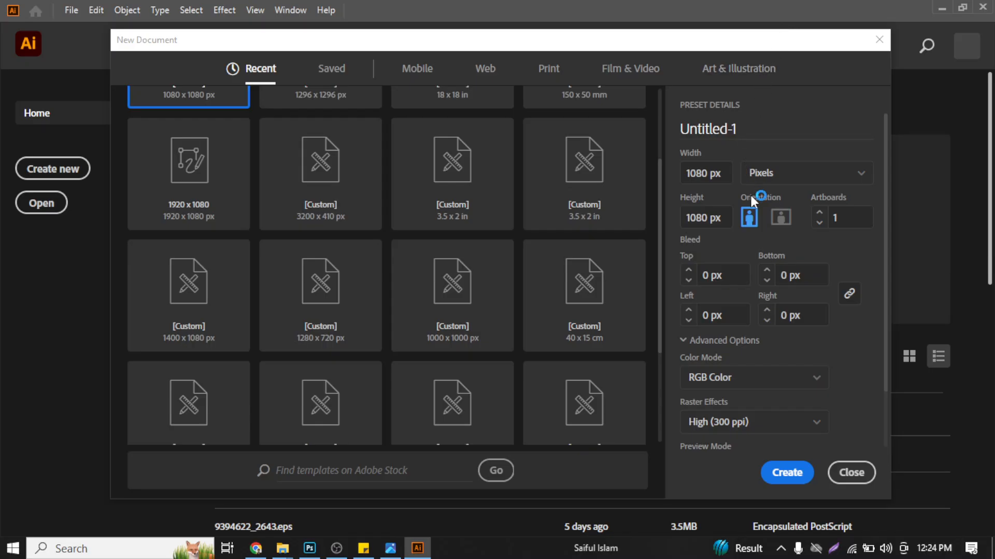
left_click(708, 130)
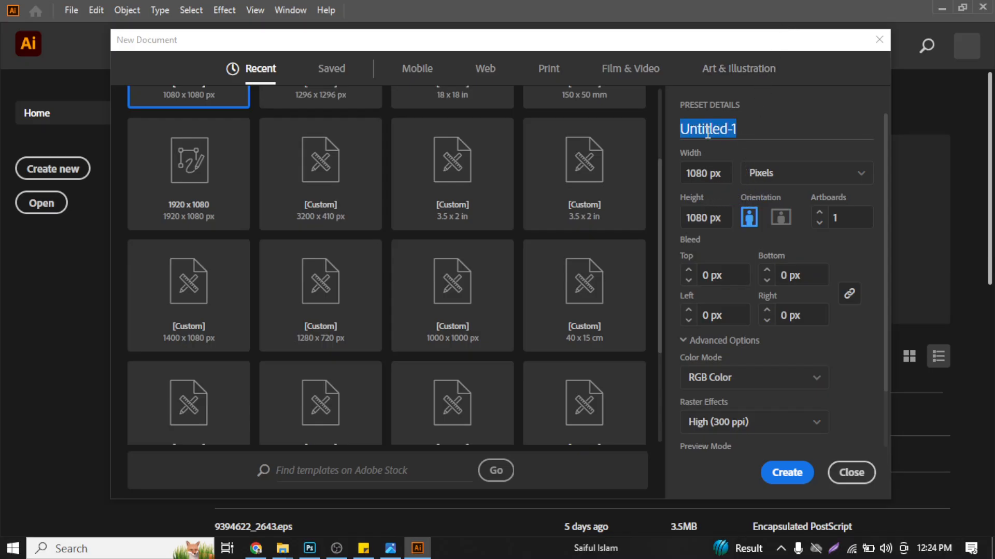
type("Ba")
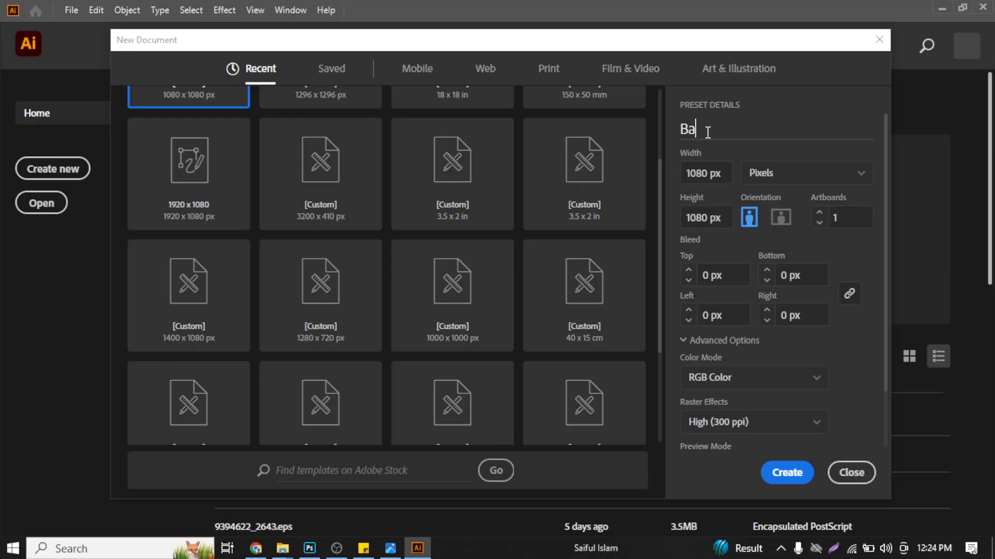
type("ngla")
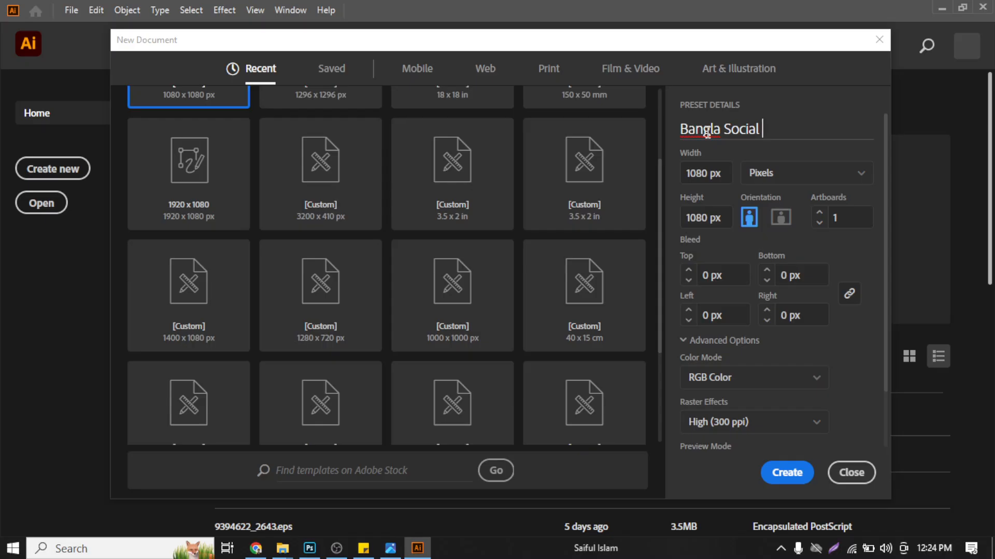
type(" Social ")
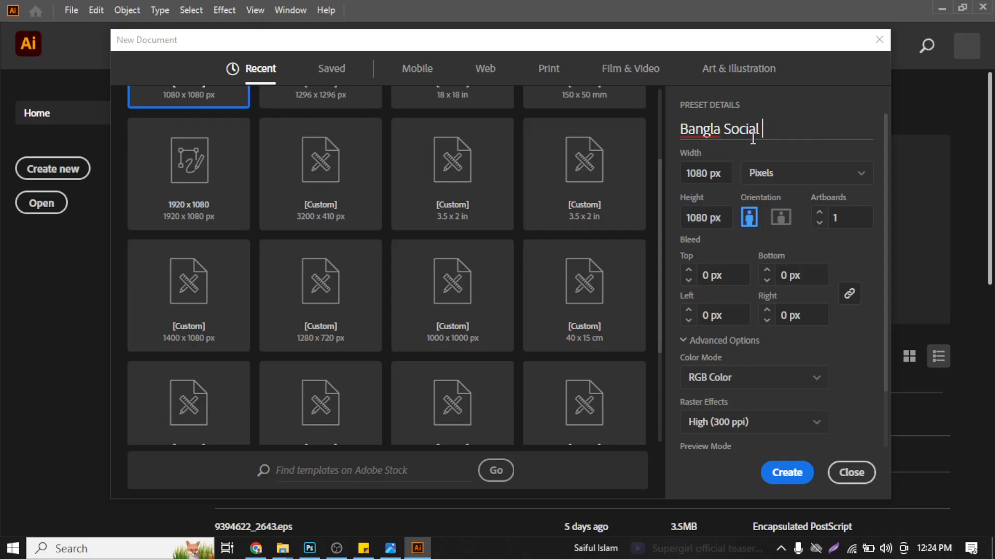
type("Media Design")
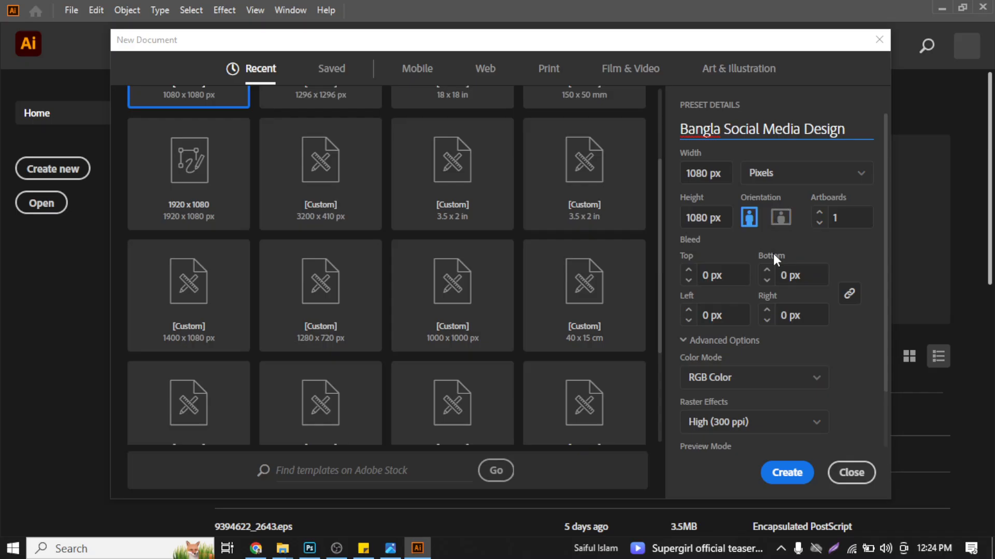
left_click(794, 472)
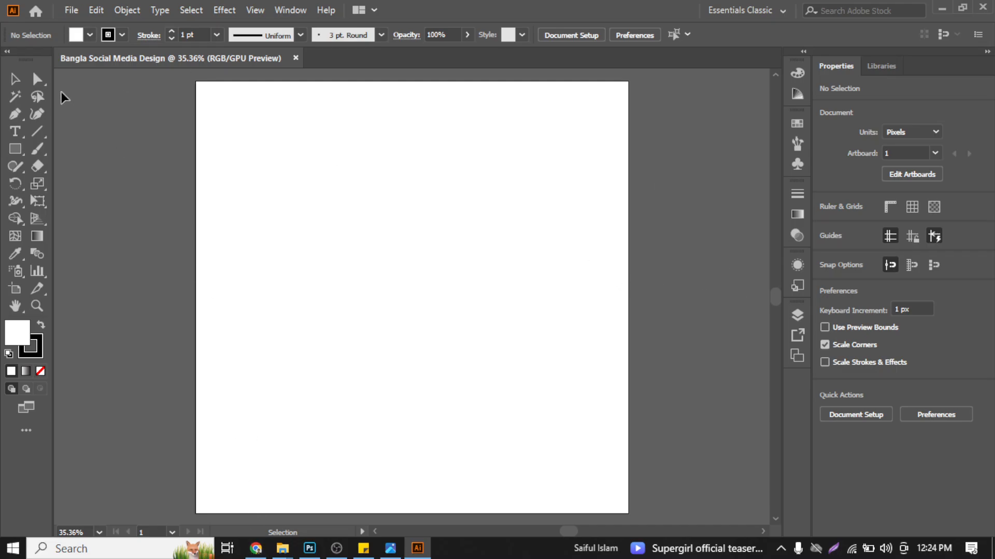
- Open the EPS file 4275091_2156594 from the Downloads folder, continuing past the color profile warning, and fit its artboard in view
left_click(71, 10)
left_click(124, 59)
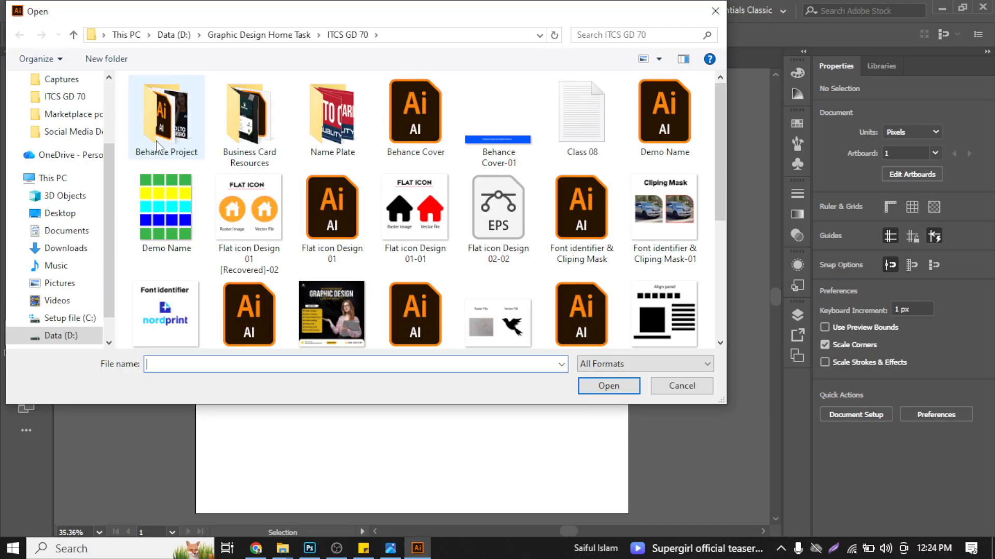
left_click(59, 251)
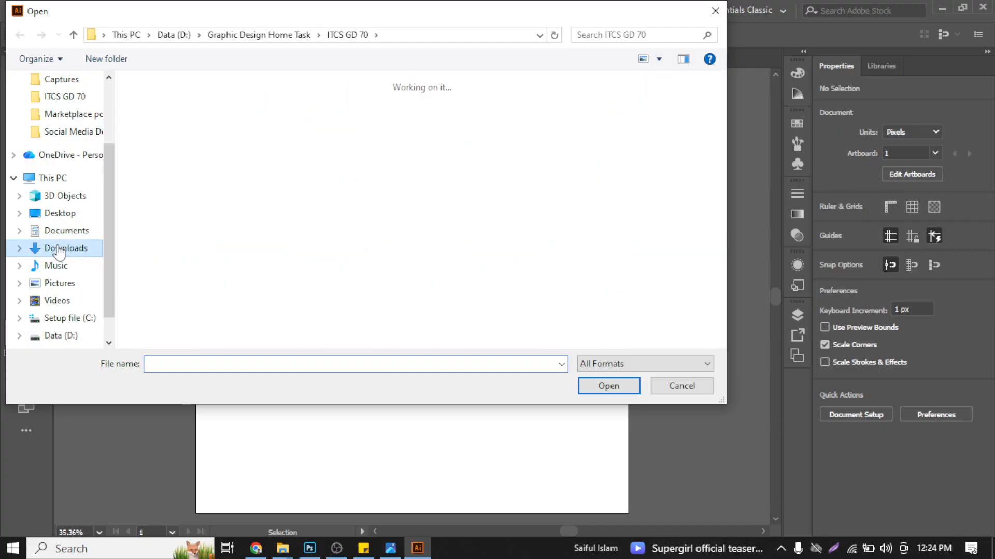
left_click(194, 163)
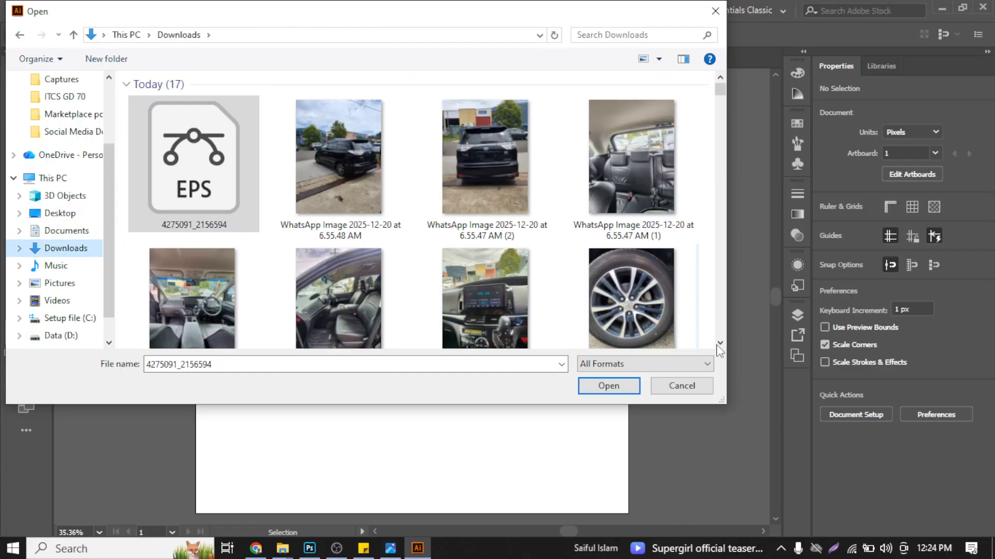
left_click(618, 386)
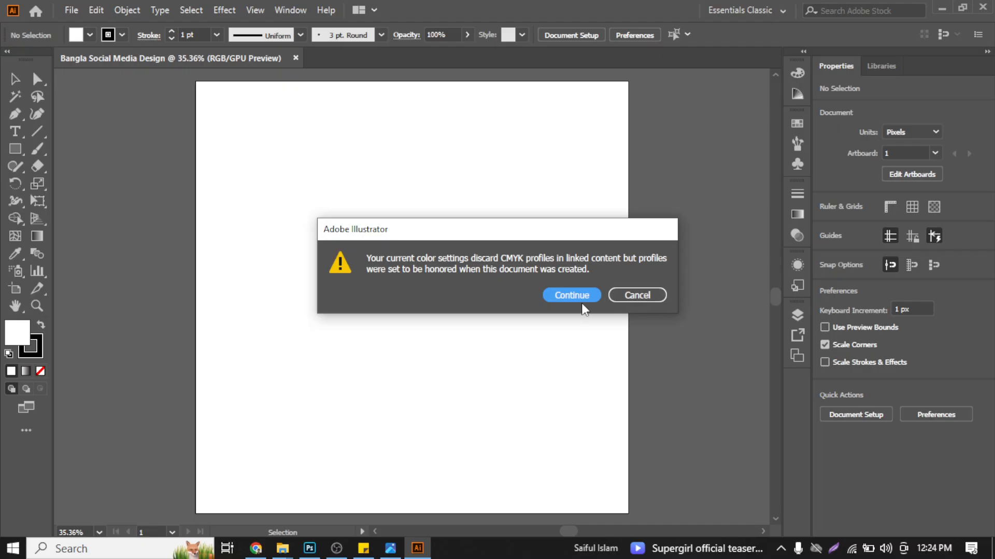
left_click(576, 301)
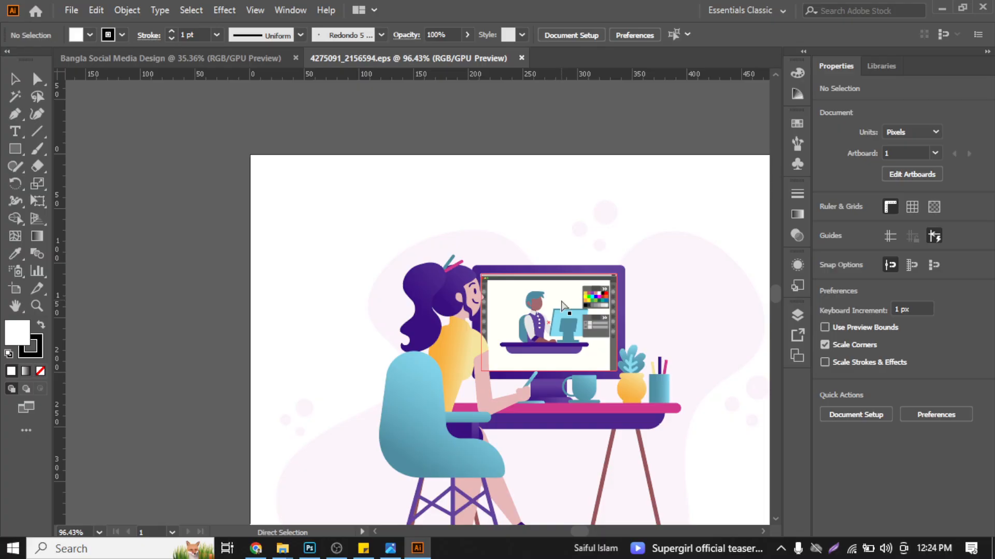
key("ctrl+0")
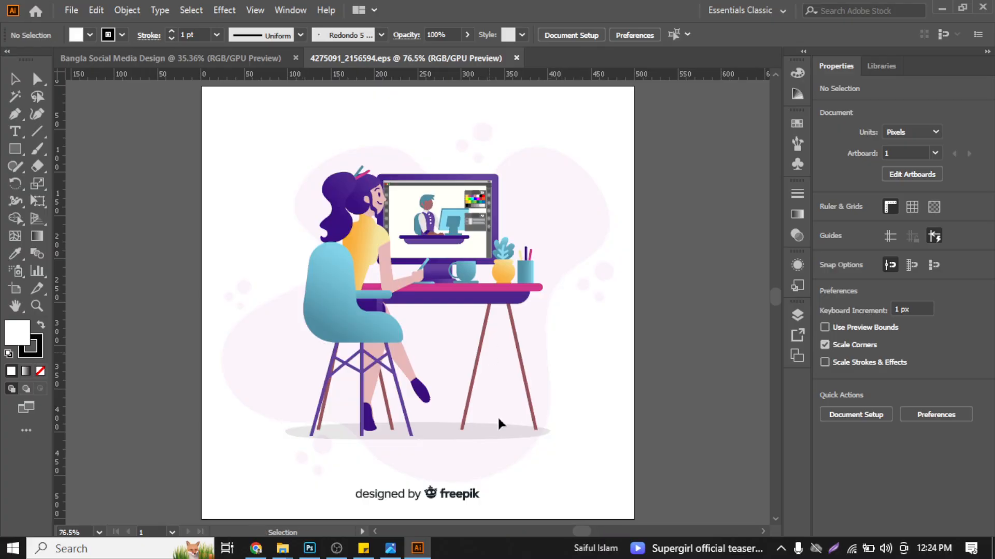
- Delete the "designed by freepik" credit below the woman designer illustration
left_click(422, 247)
left_click(236, 144)
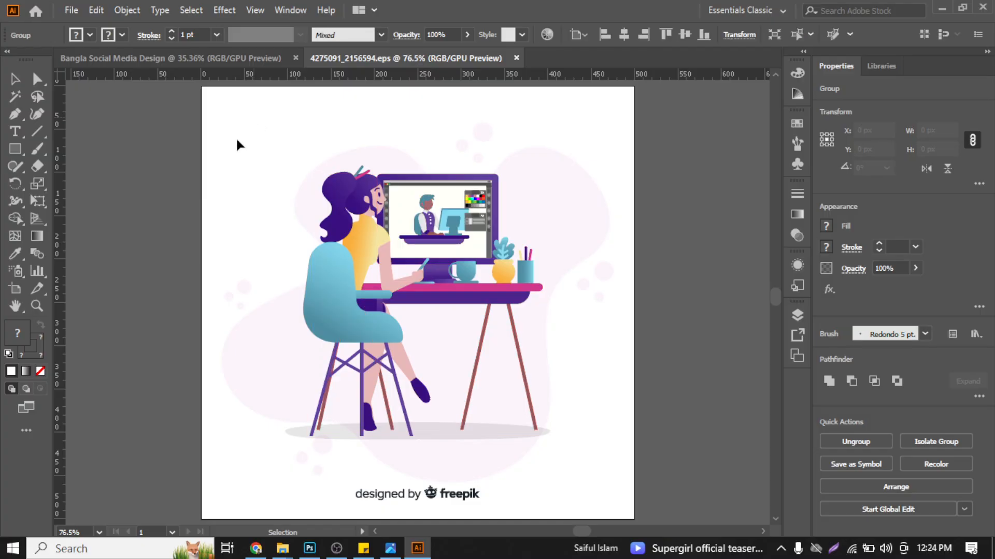
left_click_drag(262, 128, 606, 459)
left_click(442, 497)
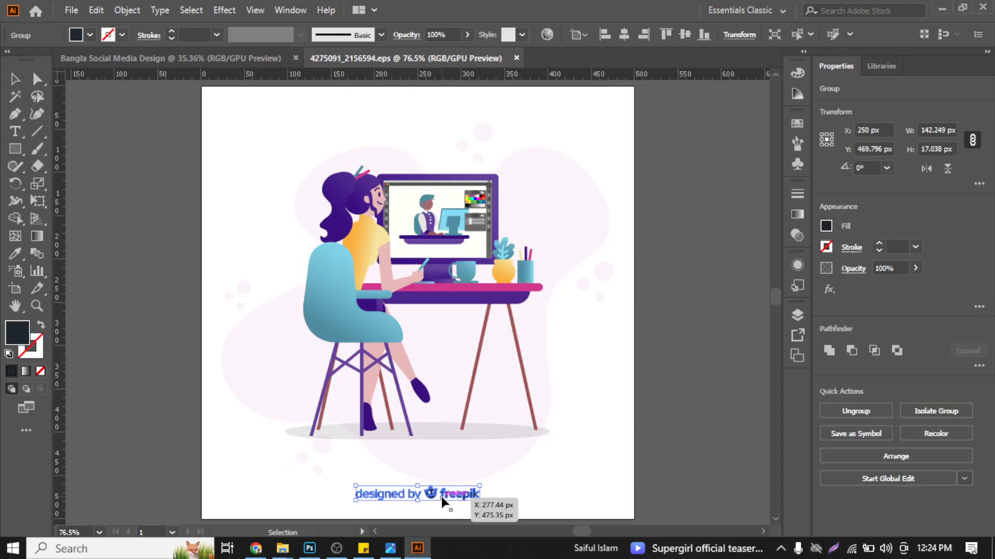
key("Delete")
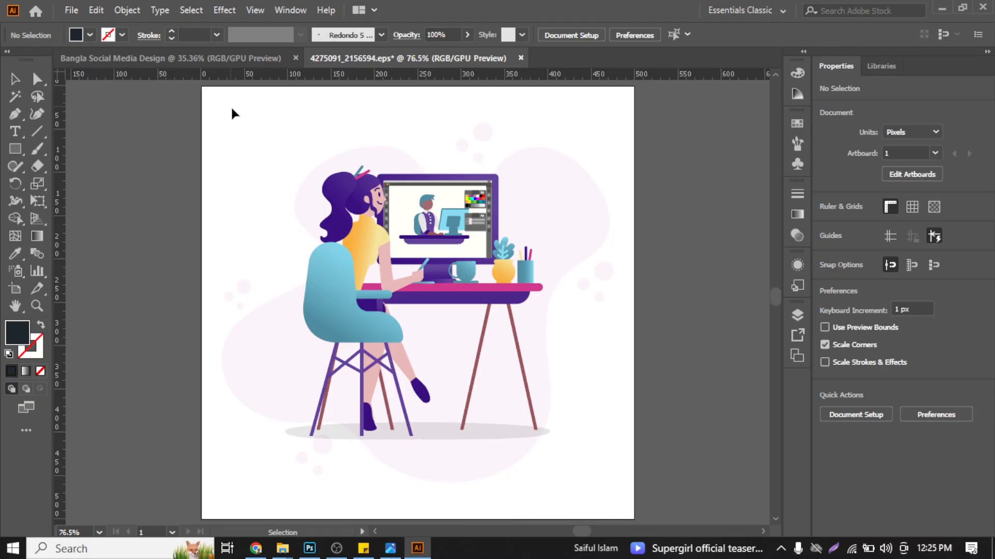
- Try to move the selected designer illustration away from its pale background shape and undo the move
key("ctrl+a")
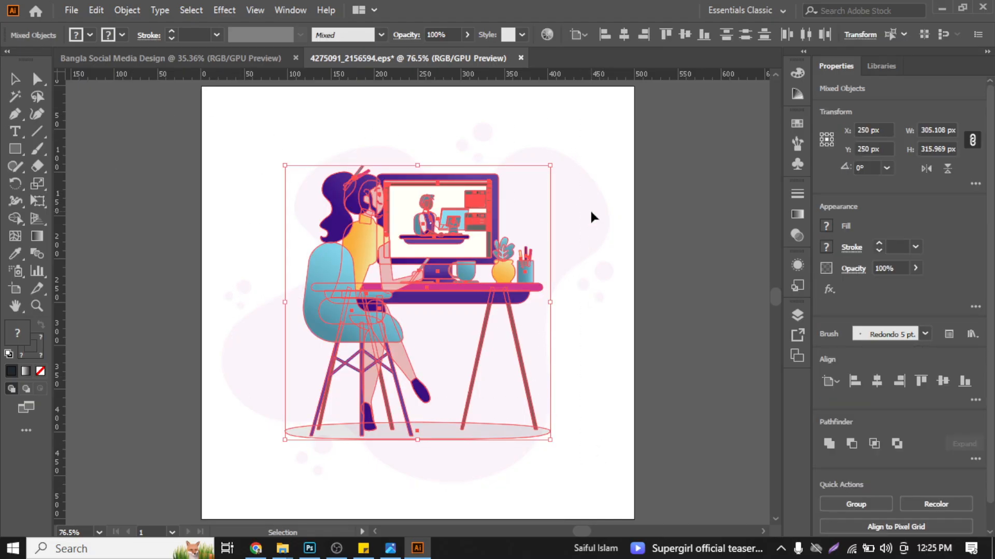
left_click(594, 207)
left_click(525, 271)
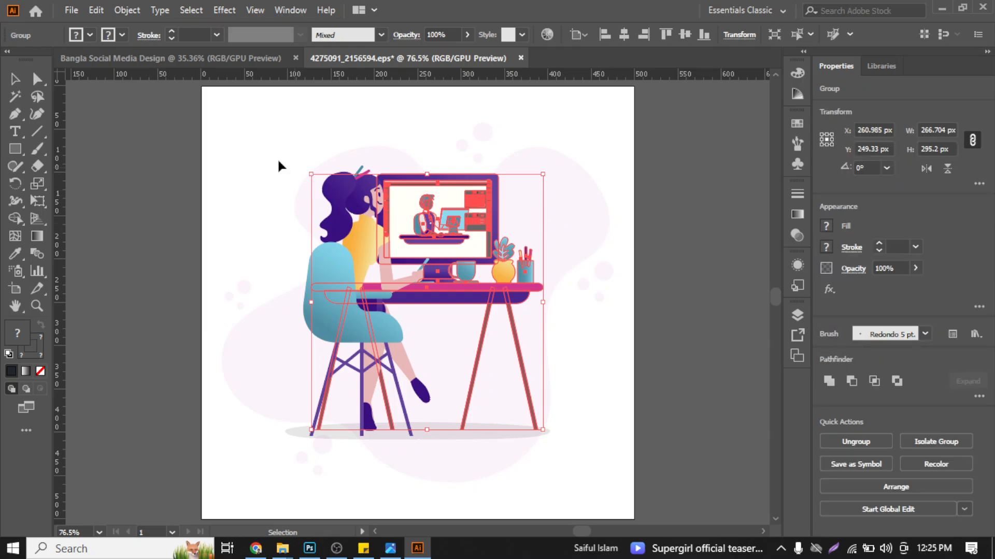
left_click(233, 114)
left_click_drag(233, 114, 685, 512)
left_click_drag(493, 286, 229, 321)
key("ctrl+z")
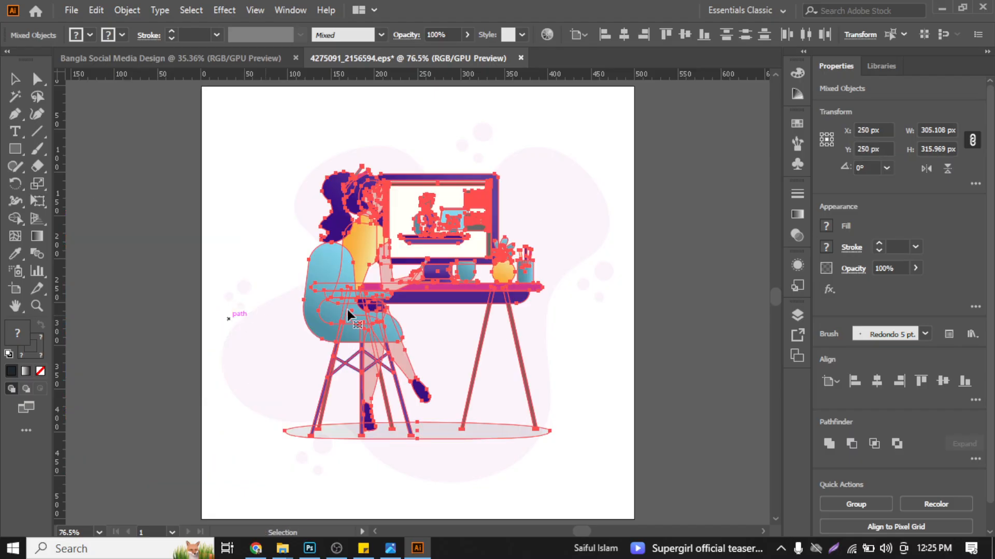
left_click(668, 255)
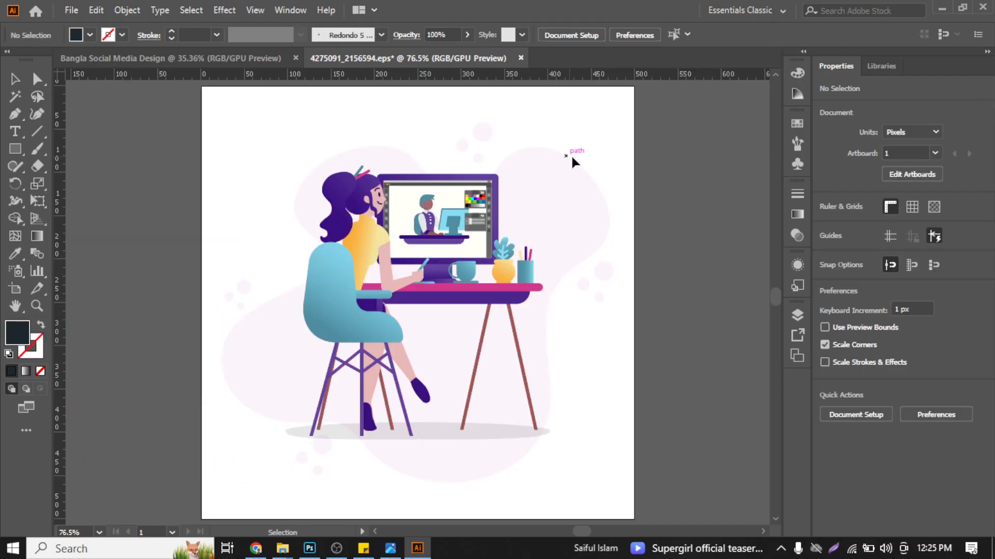
scroll(573, 160, "up", 5)
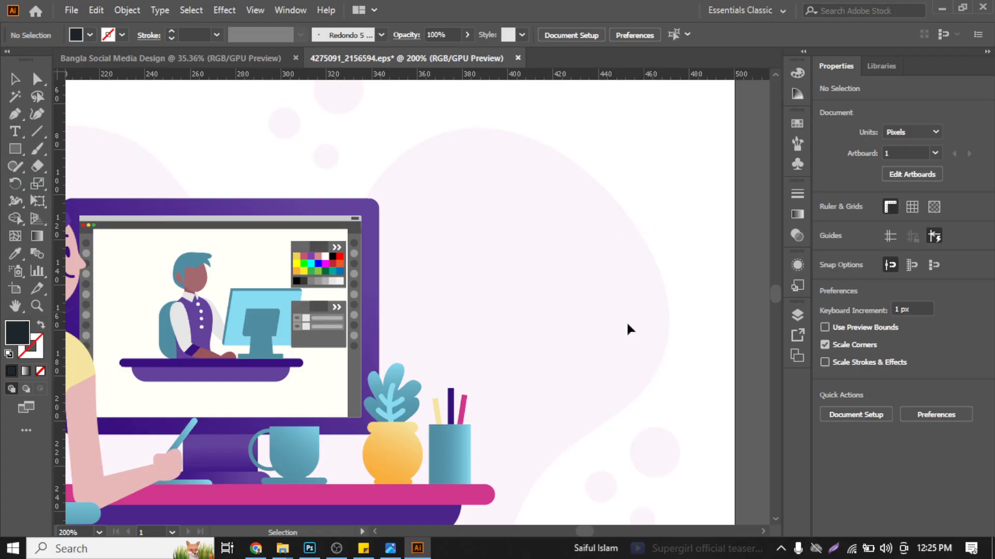
scroll(613, 315, "down", 3)
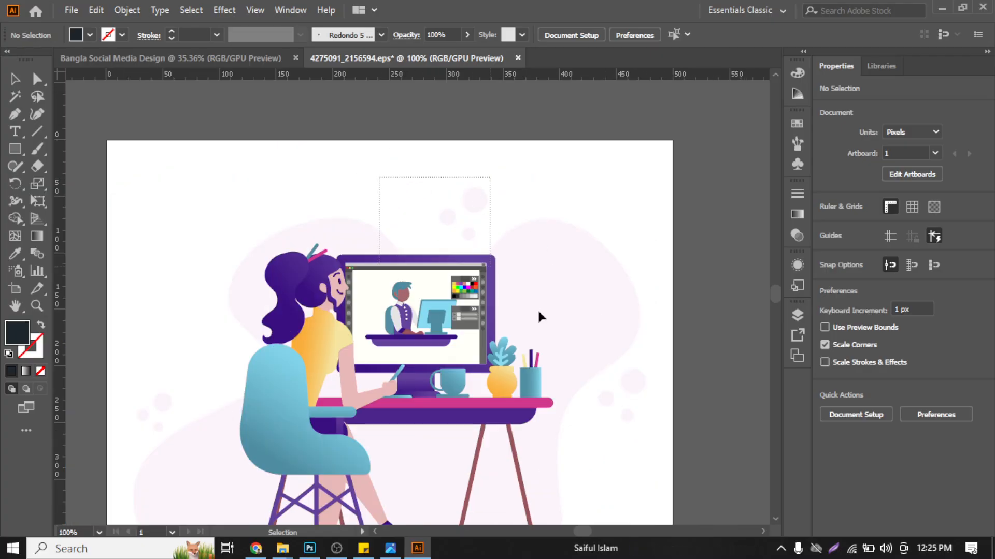
left_click(577, 258)
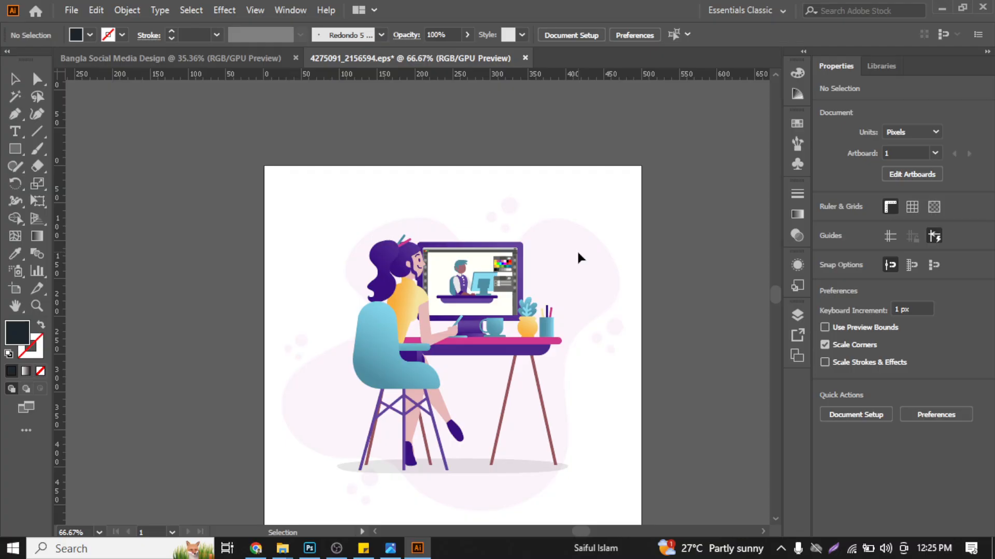
key("a")
key("alt")
key("v")
key("a")
scroll(617, 297, "up", 1)
key("v")
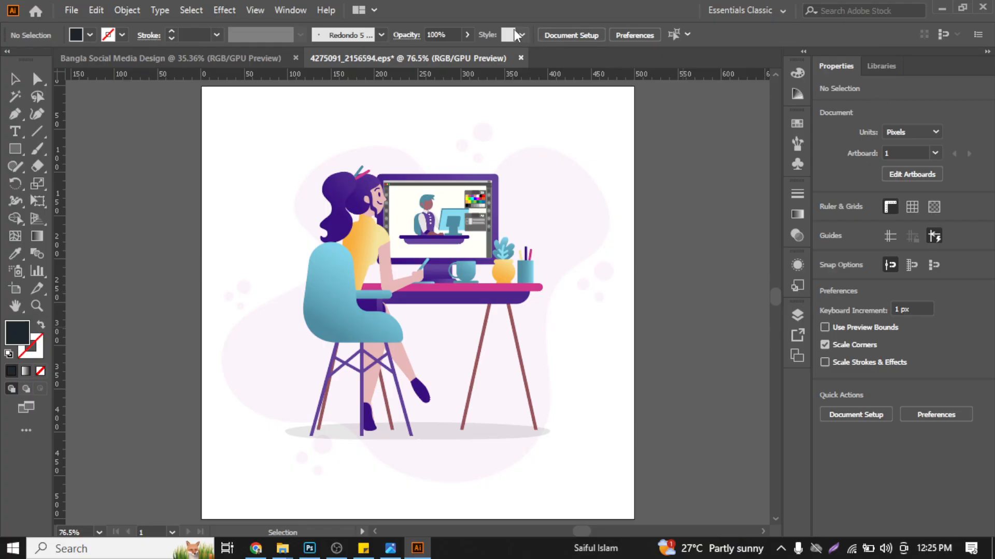
- Unlock the BACKGROUND layer and test selecting the pale blob shape behind the illustration
left_click(290, 10)
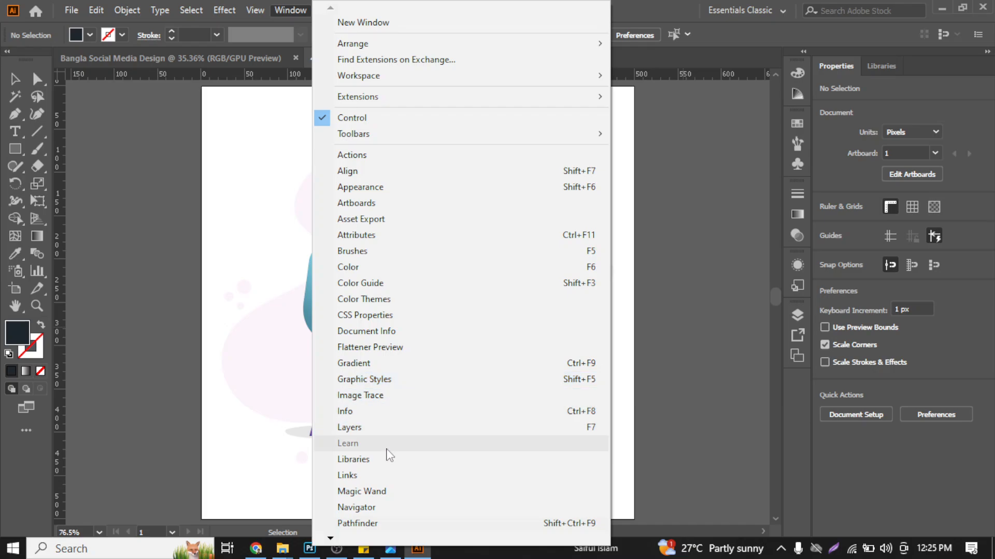
left_click(391, 428)
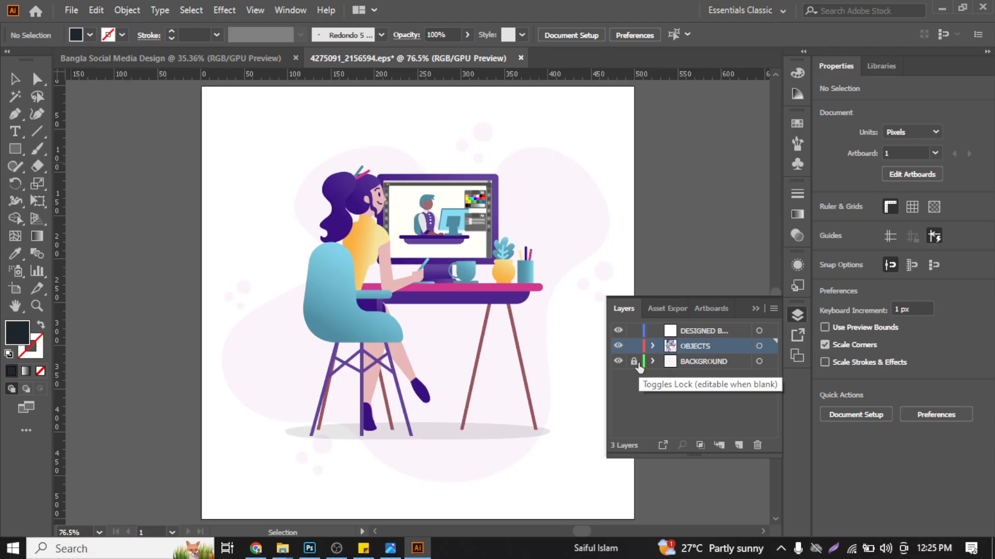
left_click(634, 362)
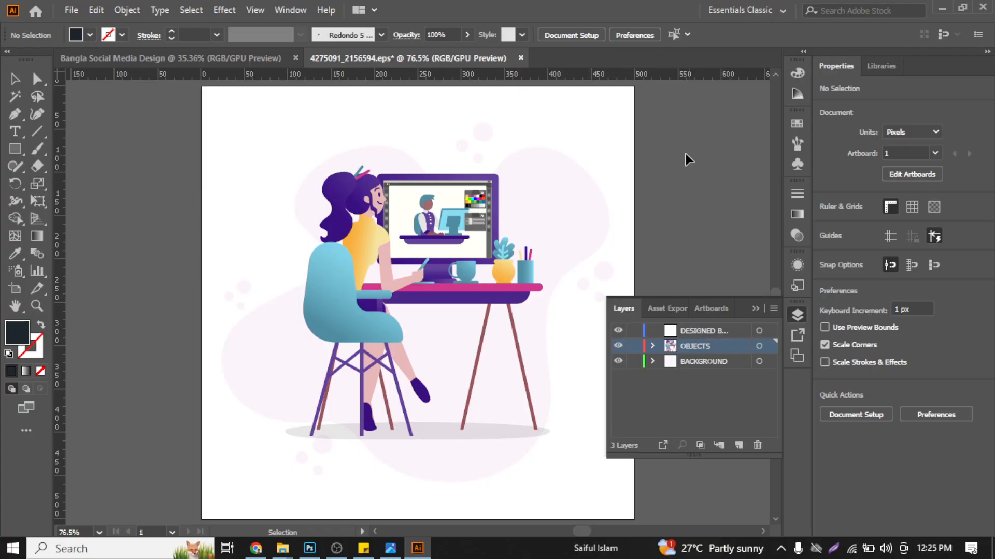
key("a")
key("v")
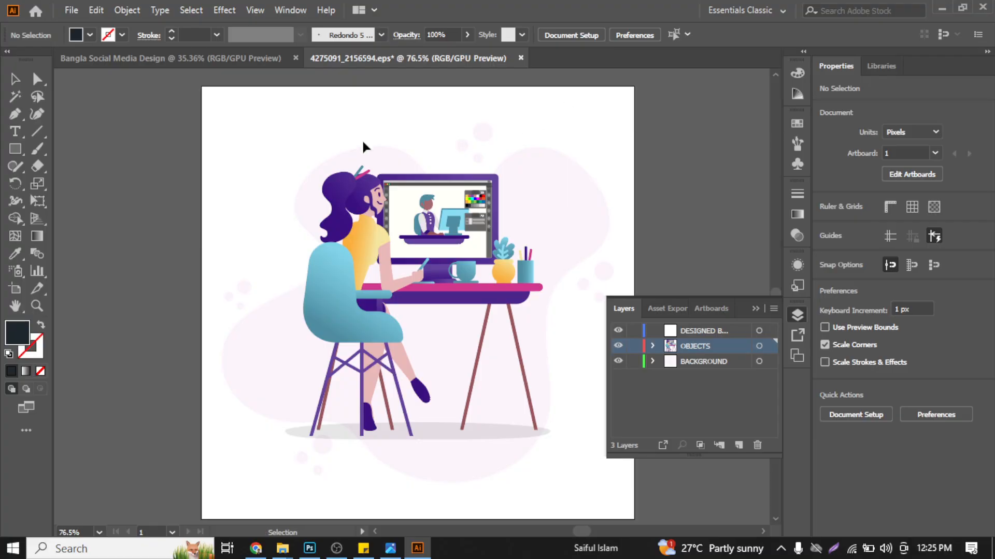
left_click(391, 158)
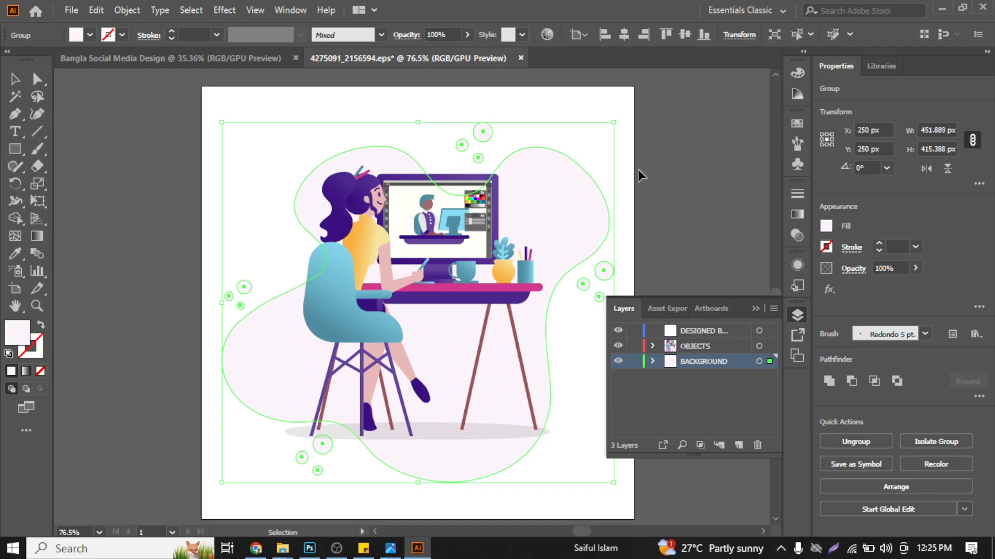
left_click(654, 220)
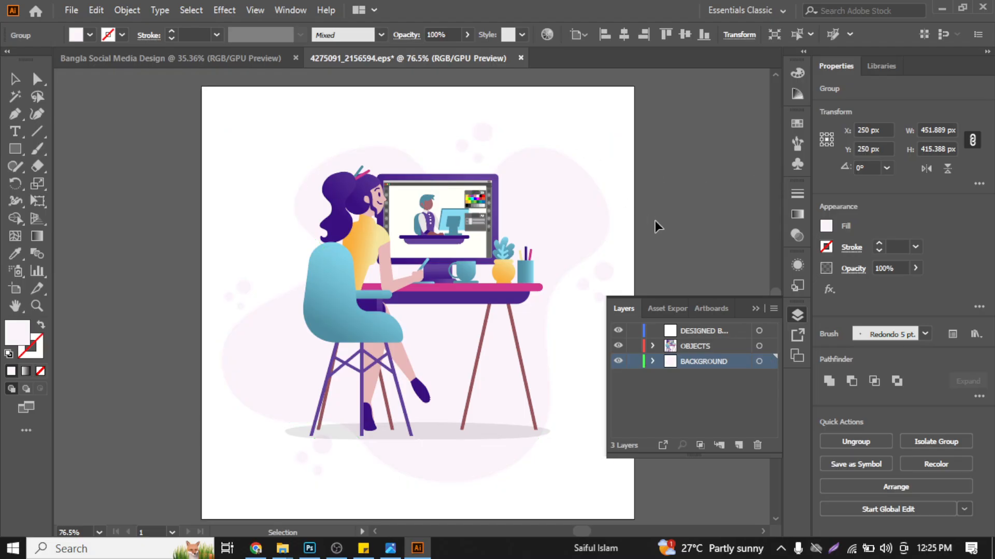
left_click(585, 185)
left_click(641, 188)
- Group the designer illustration together with its pale background blob and circles
left_click_drag(555, 477, 468, 237)
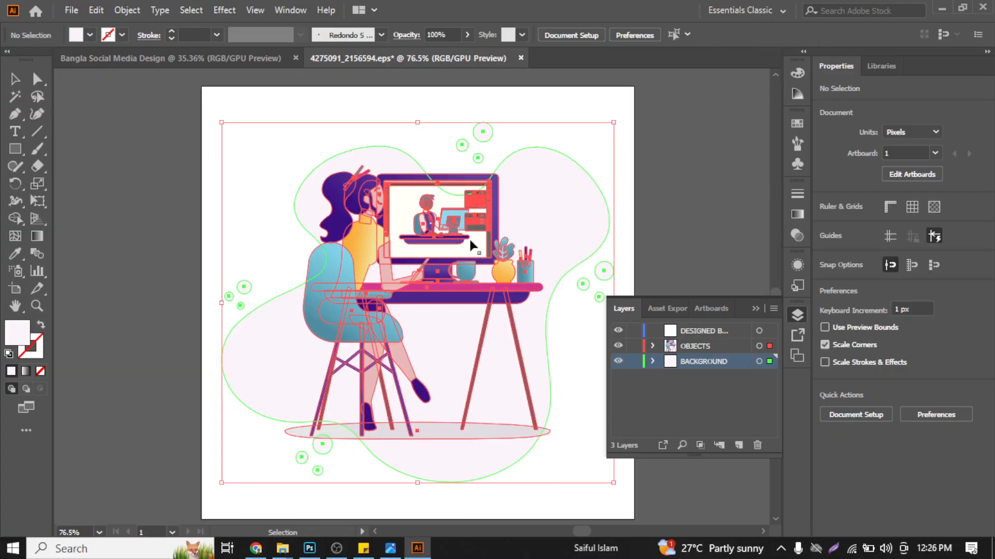
right_click(468, 238)
left_click(511, 348)
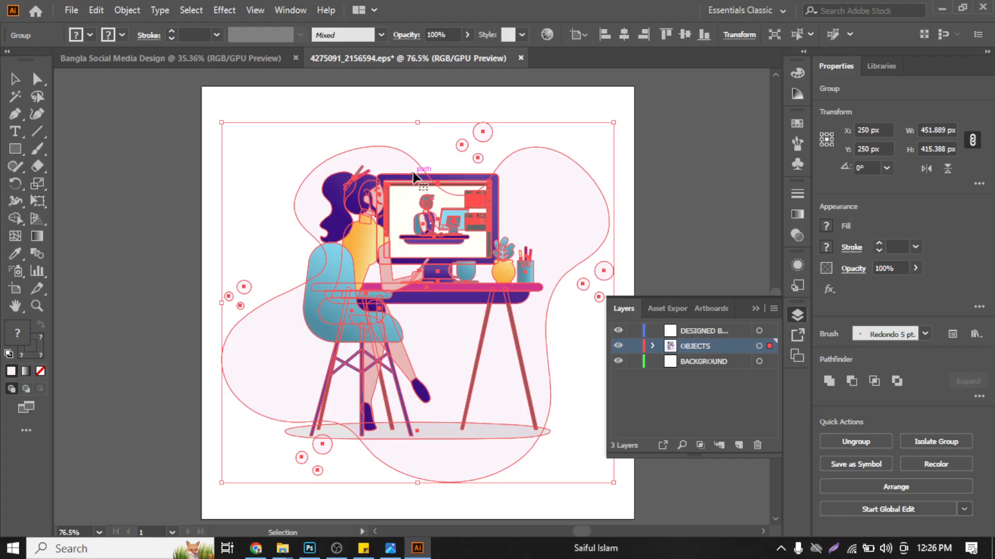
- Transfer the grouped illustration into the Bangla Social Media Design document, placing it in the artboard's upper-left area
key("a")
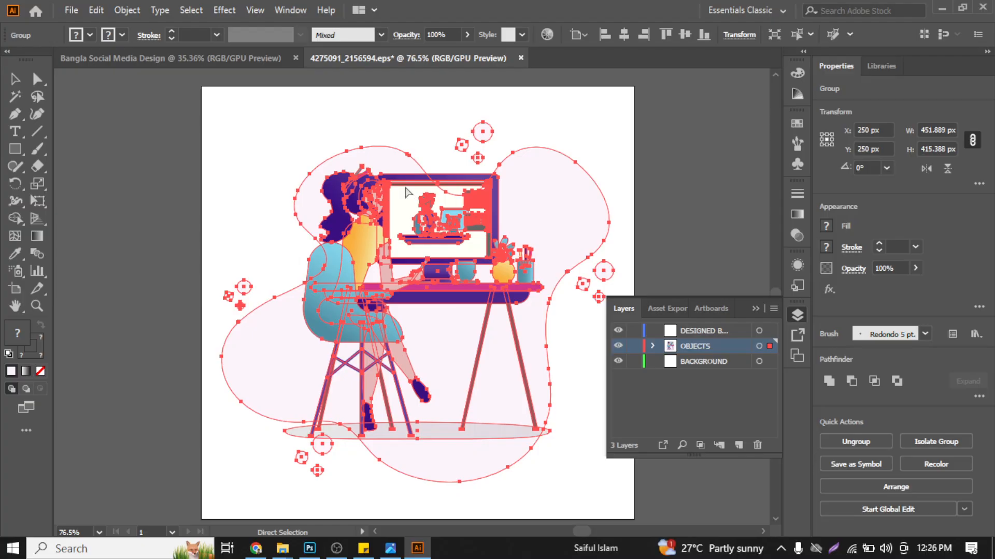
key("v")
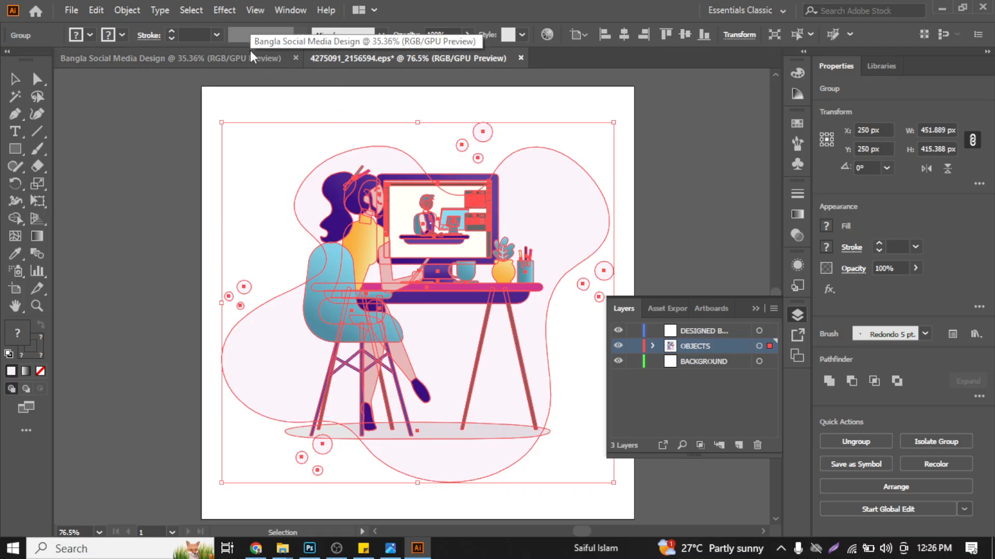
left_click_drag(355, 210, 321, 185)
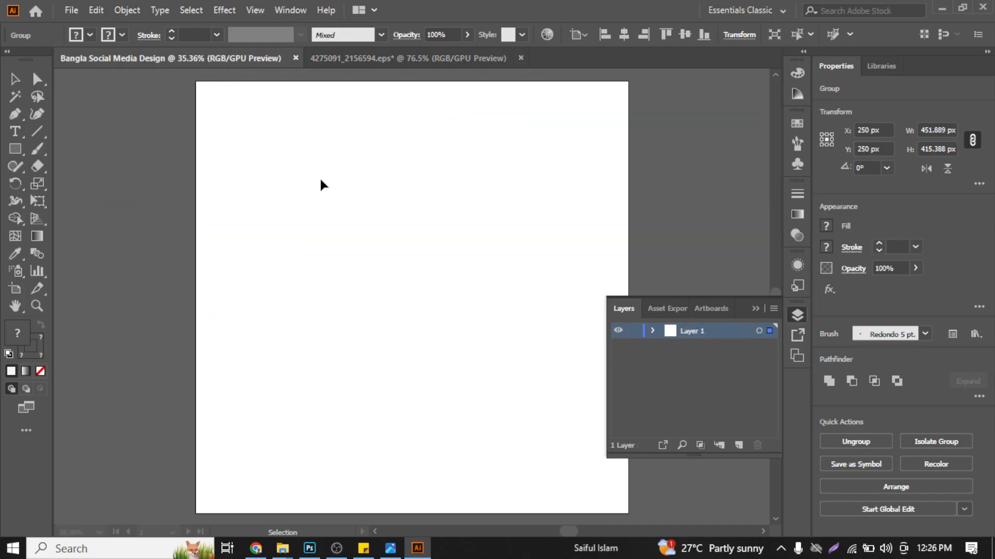
left_click(503, 218)
left_click(400, 177)
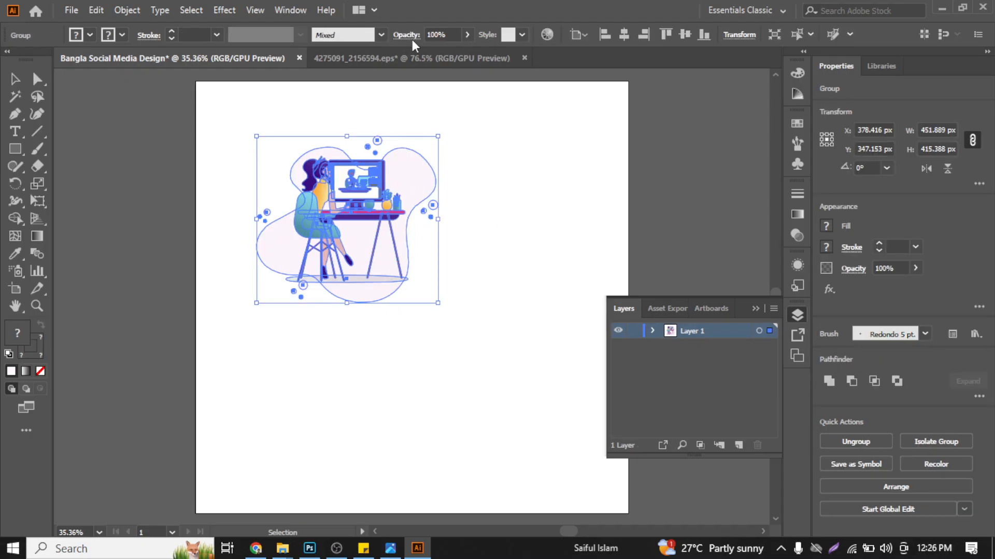
- Copy the grouped illustration from the EPS file and paste it into the Bangla Social Media Design document, in the artboard's lower-right area
left_click(416, 62)
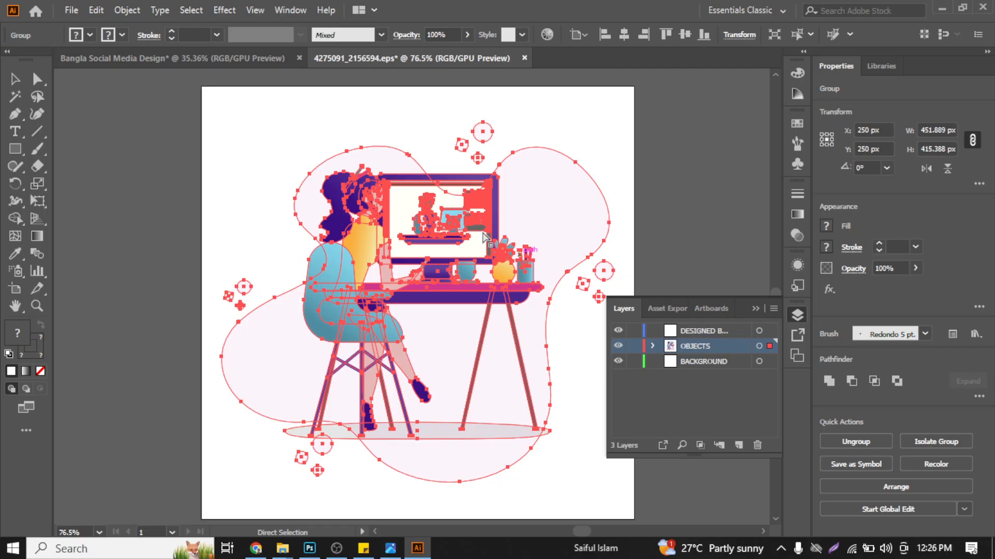
left_click(259, 58)
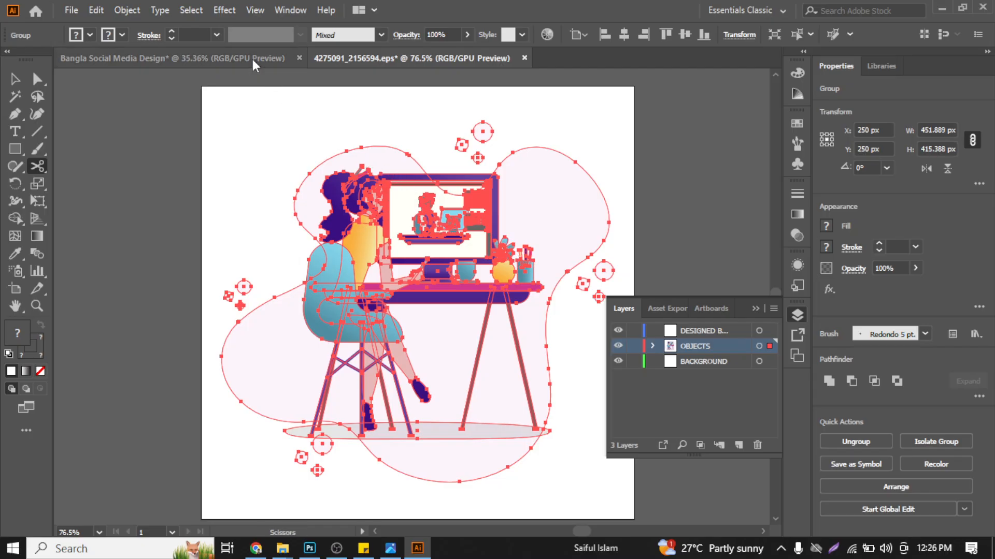
left_click(582, 229)
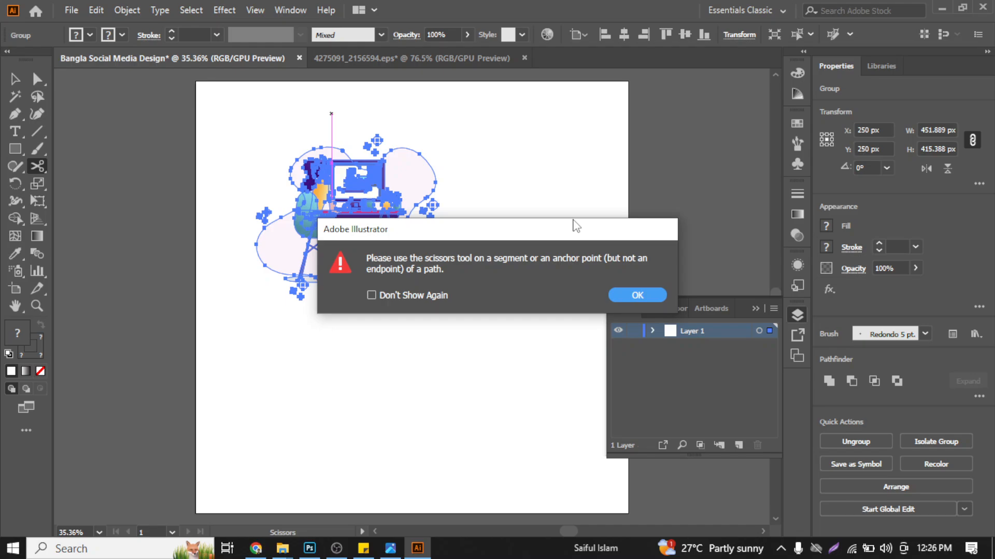
left_click(638, 292)
key("v")
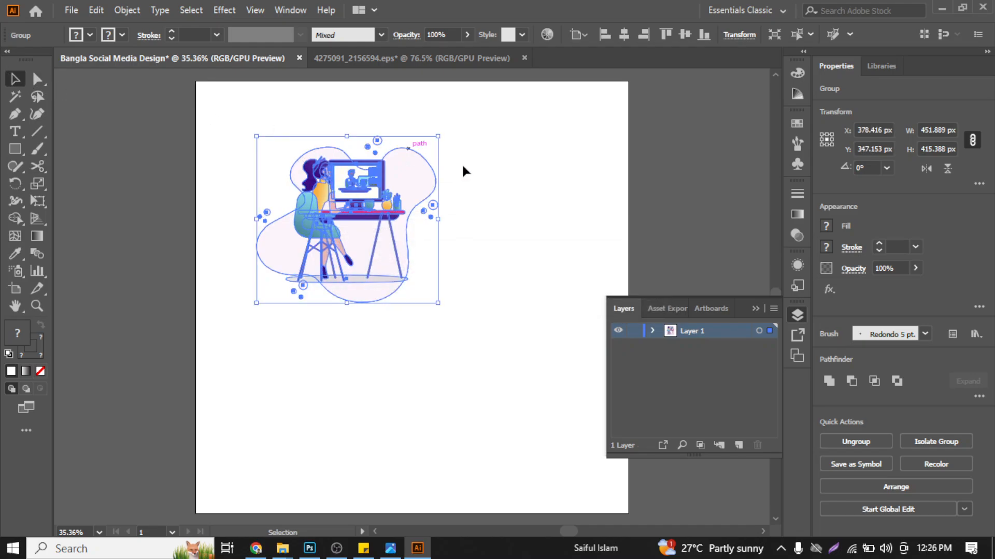
left_click(502, 172)
key("a")
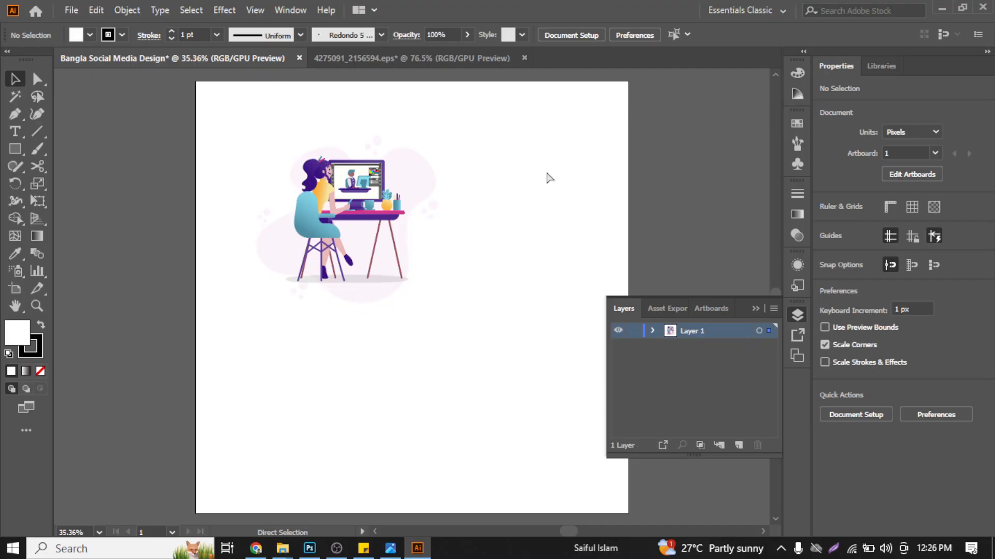
key("ctrl+v")
key("v")
left_click_drag(487, 305, 546, 340)
left_click(550, 197)
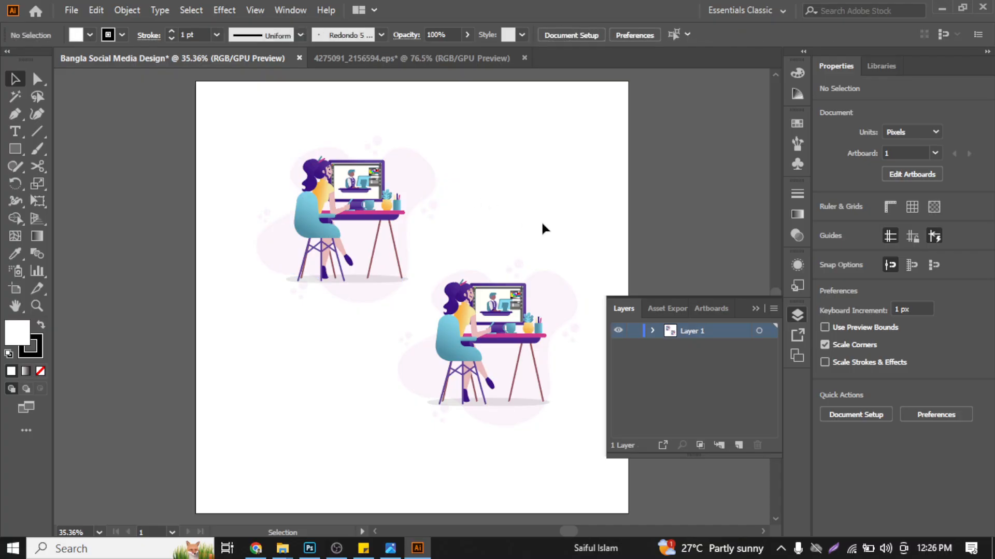
- Delete the duplicate illustration in the artboard's upper-left area
left_click(324, 222)
key("Delete")
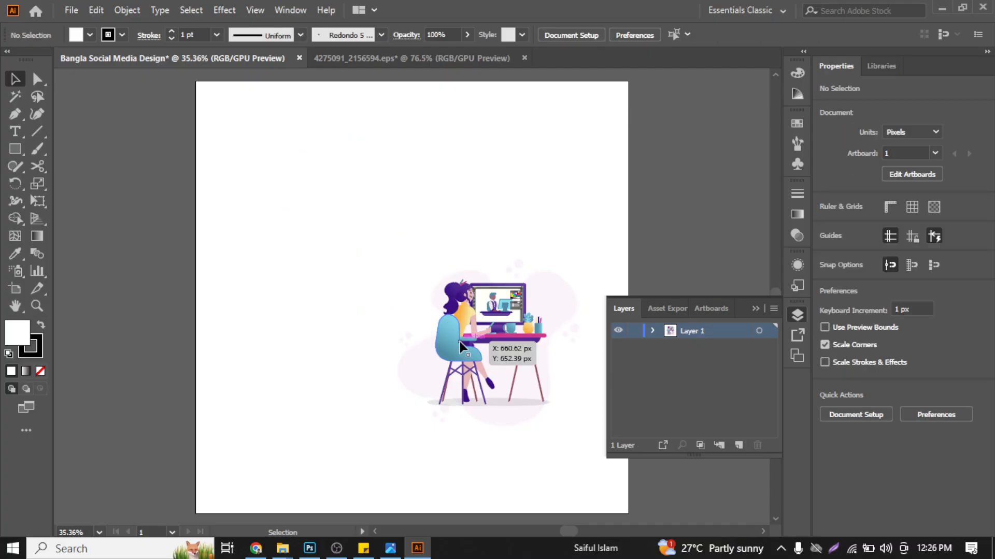
- Enlarge the illustration to about 562 x 517 px, place it in the artboard's lower-right area, and hide the layer list
left_click(459, 341)
left_click_drag(503, 349, 423, 290)
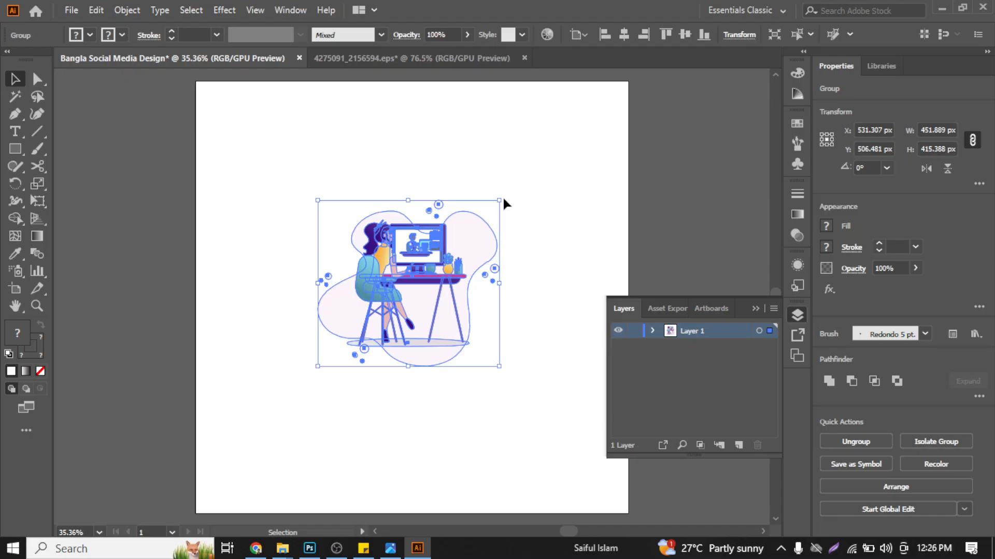
left_click_drag(505, 199, 525, 181)
left_click_drag(448, 244, 516, 318)
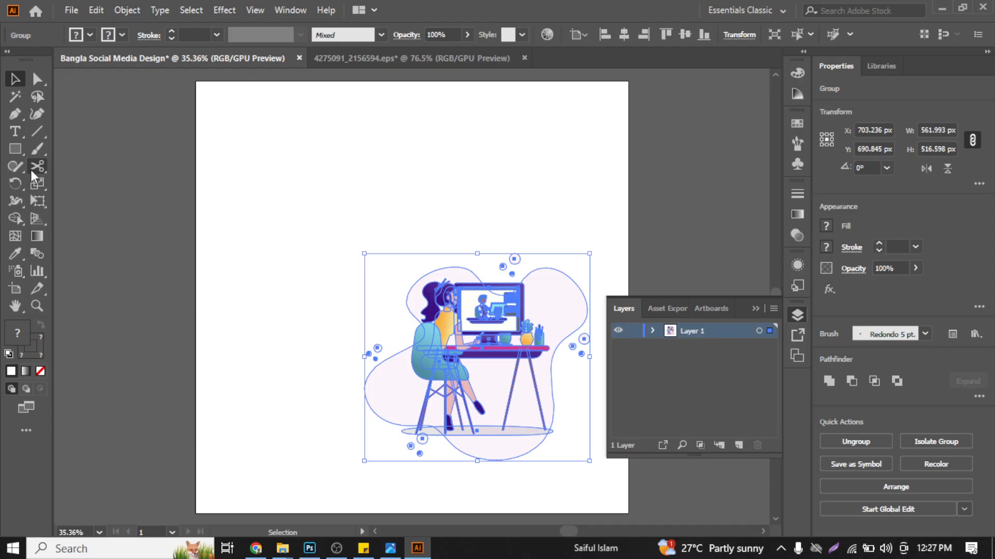
left_click(636, 257)
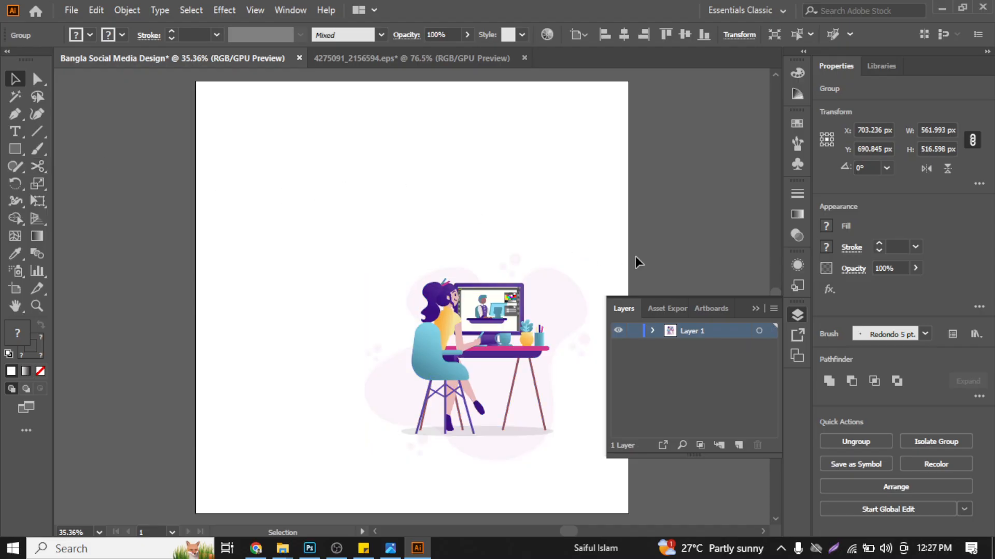
left_click(754, 309)
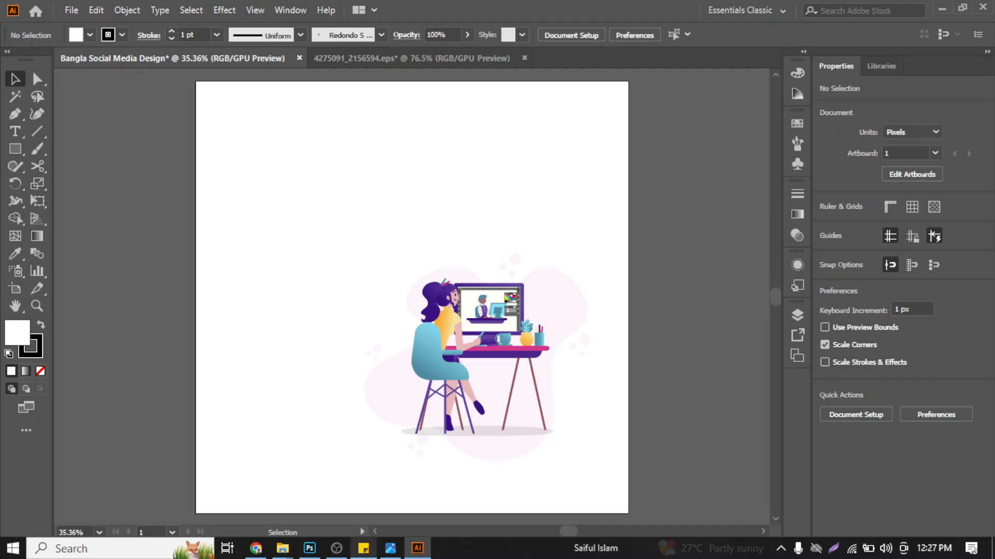
- Switch to Sticky Notes and review the Adobe Illustrator topics, highlighting the font usage guideline line
left_click(363, 549)
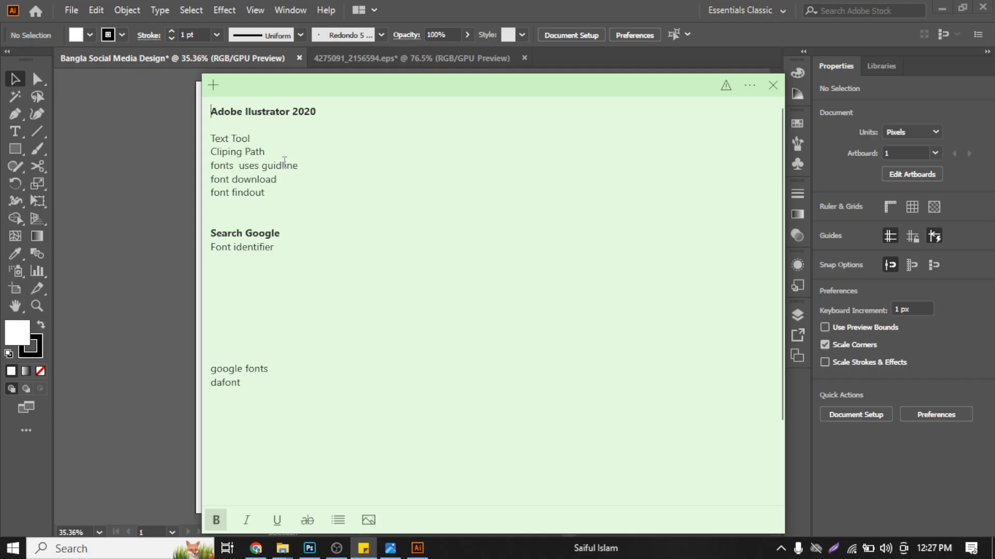
left_click(269, 140)
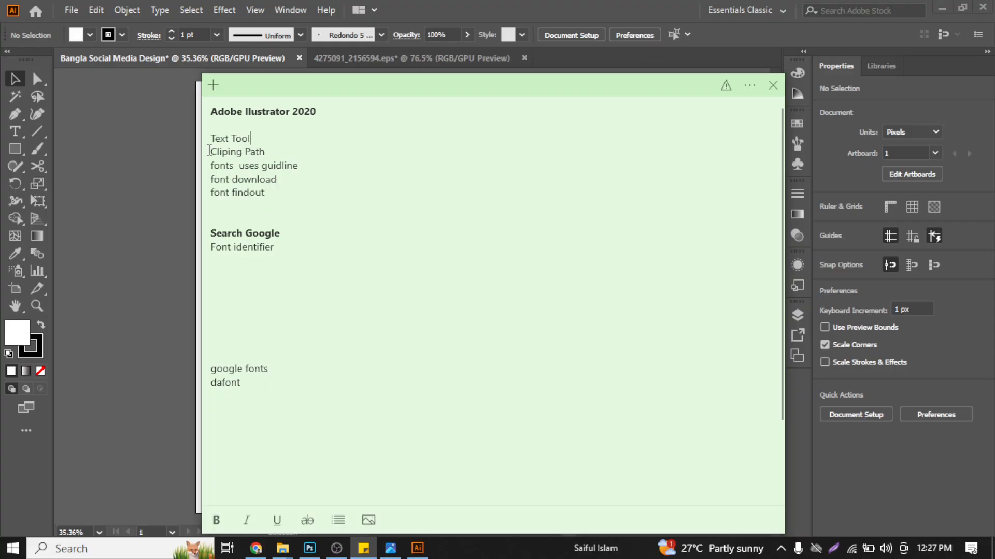
left_click_drag(211, 138, 213, 165)
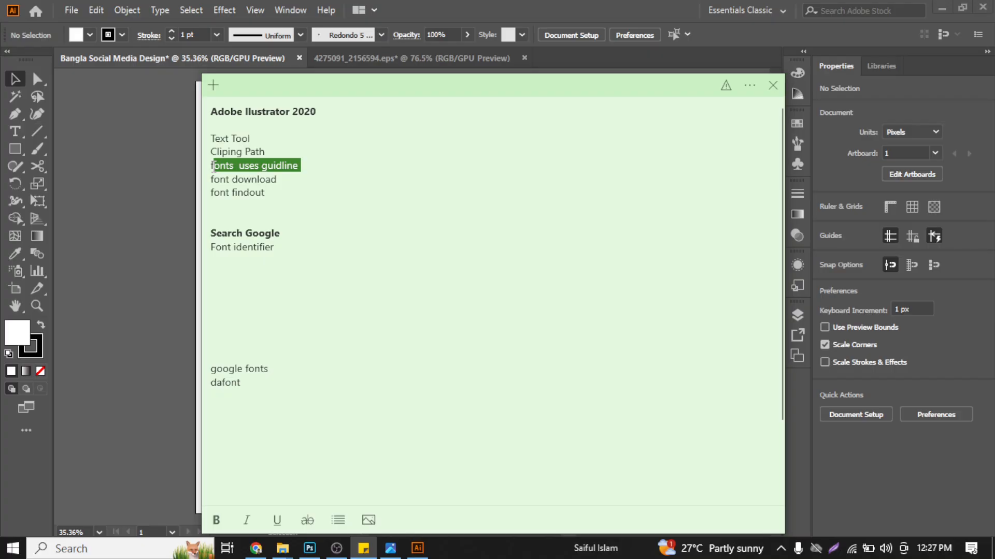
- Delete the Adobe Ilustrator 2020 heading and the blank lines above Text Tool in the note
left_click(325, 111)
key("shift+Home")
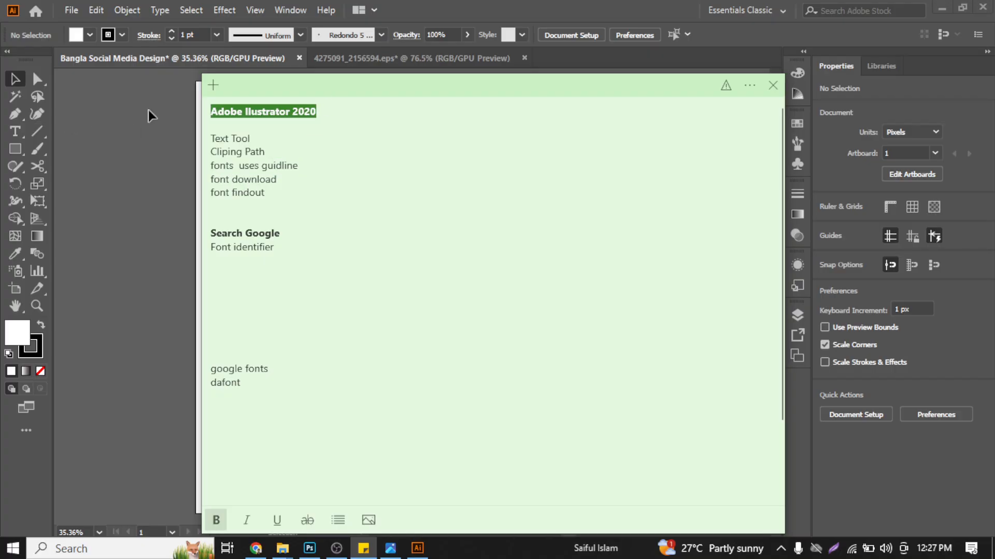
key("BackSpace")
key("Down")
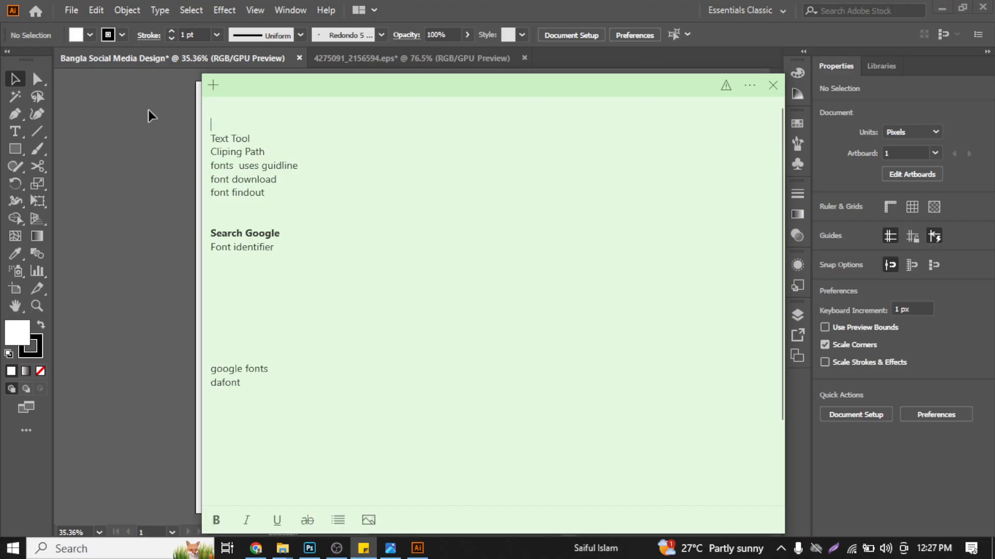
key("Down")
key("BackSpace")
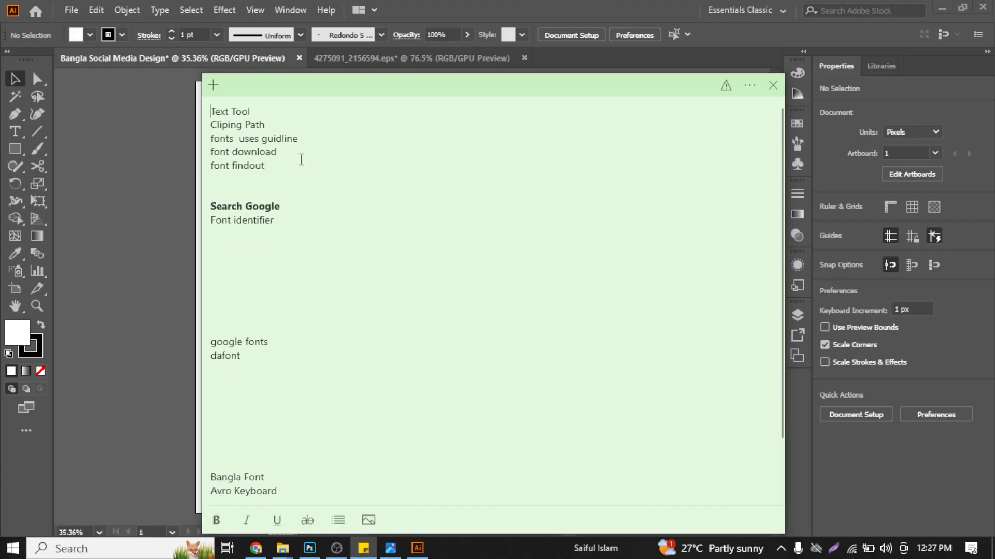
- Highlight the font download, font findout and Font identifier lines in the note one after another
left_click_drag(300, 160, 213, 150)
left_click(262, 189)
left_click_drag(278, 169, 209, 168)
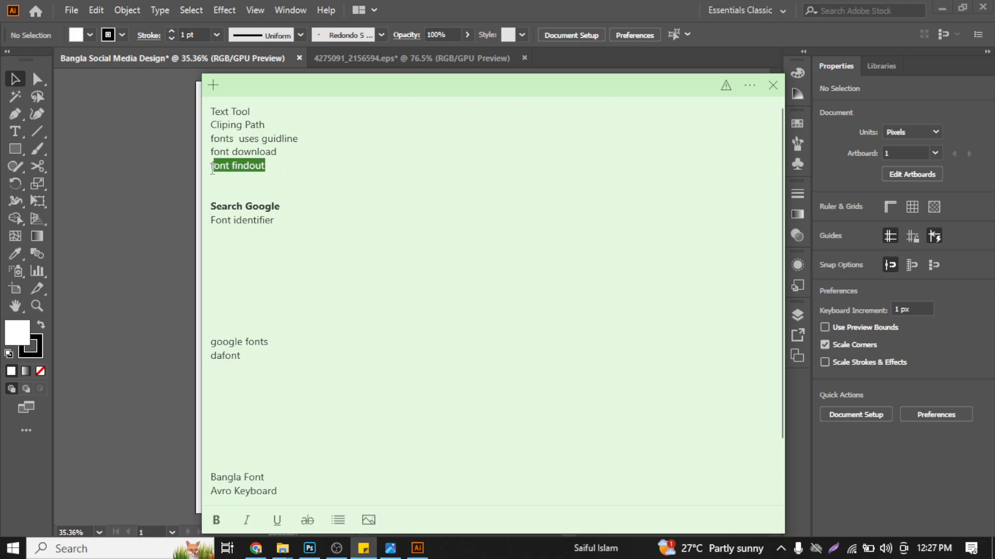
left_click(284, 256)
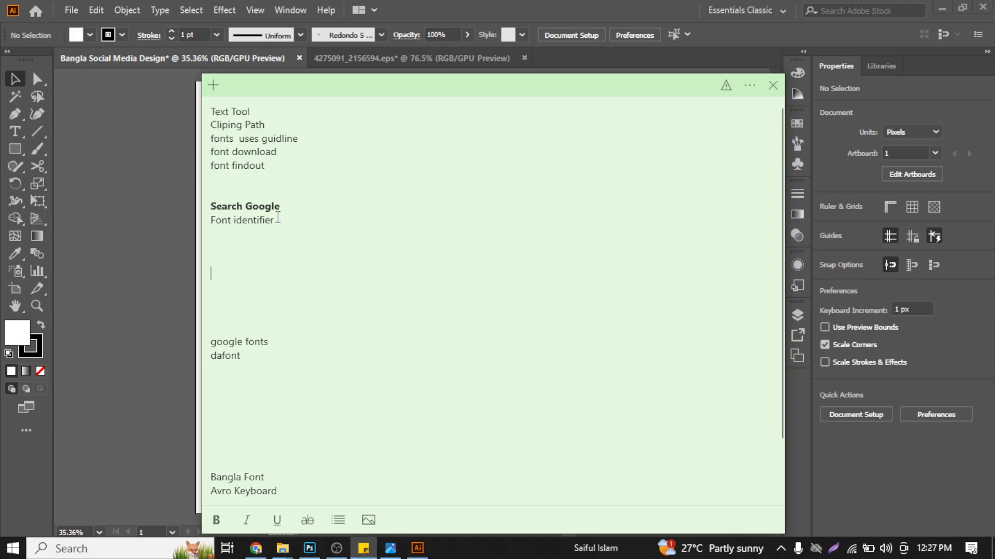
left_click_drag(274, 220, 193, 210)
left_click(326, 307)
- Remove the excess blank lines above google fonts and above Bangla Font in the note
left_click(265, 314)
key("BackSpace")
key("BackSpace")
key("BackSpace")
key("BackSpace")
key("BackSpace")
key("BackSpace")
key("BackSpace")
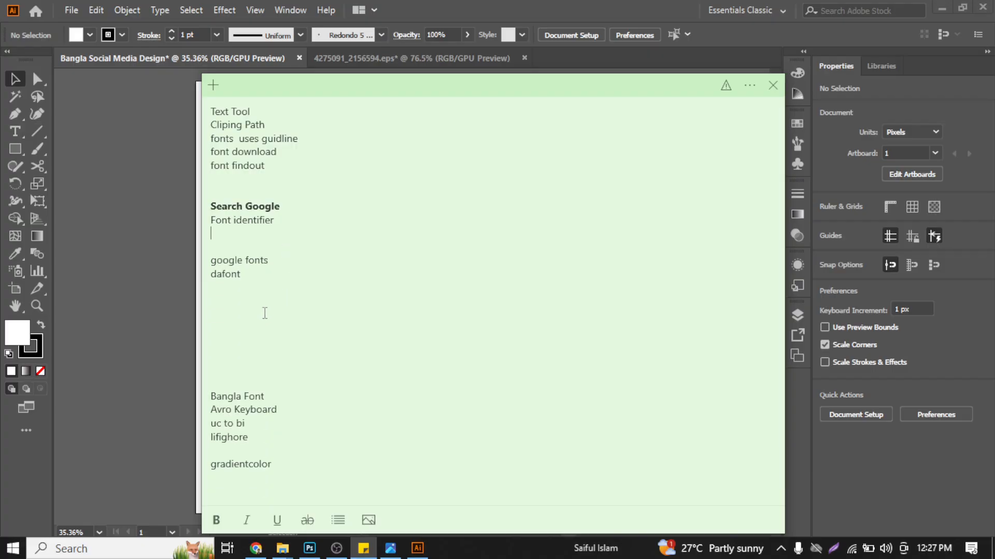
left_click(270, 337)
key("BackSpace")
key("BackSpace")
key("BackSpace")
key("BackSpace")
key("BackSpace")
key("BackSpace")
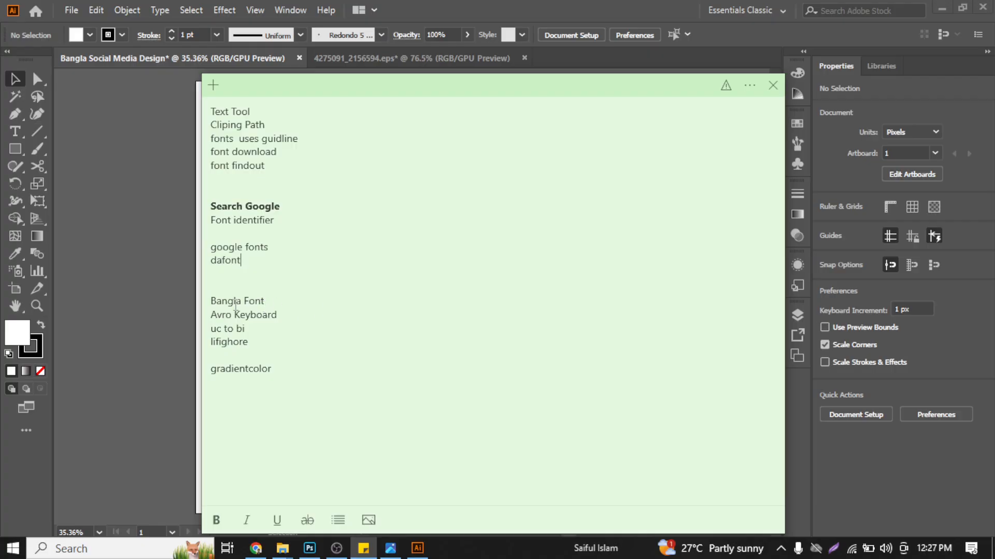
- Highlight the Bangla Font line in the note and review the reference design Graphic Designer-01.jpg in the image viewer
left_click_drag(268, 301, 187, 296)
left_click(333, 301)
left_click_drag(273, 301, 158, 293)
left_click(159, 287)
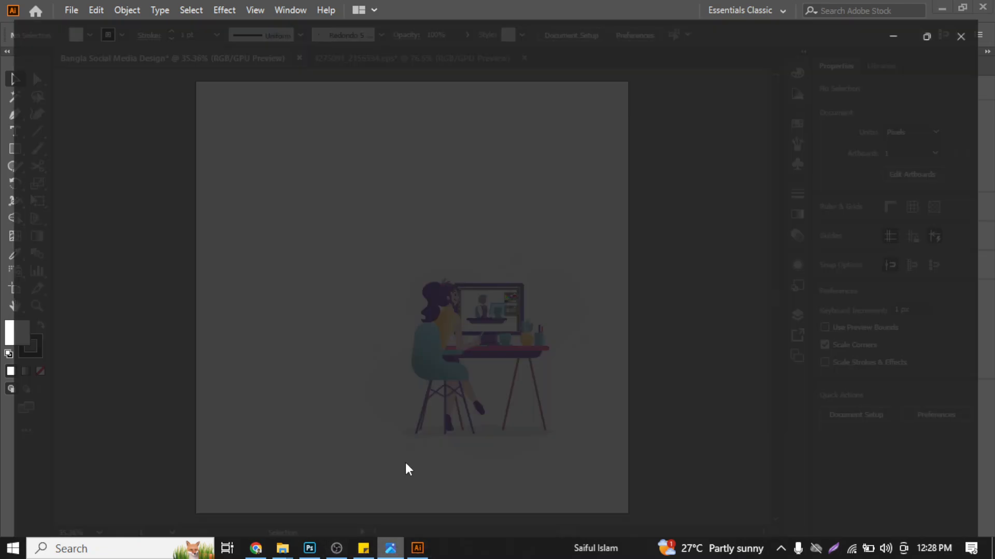
left_click(405, 464)
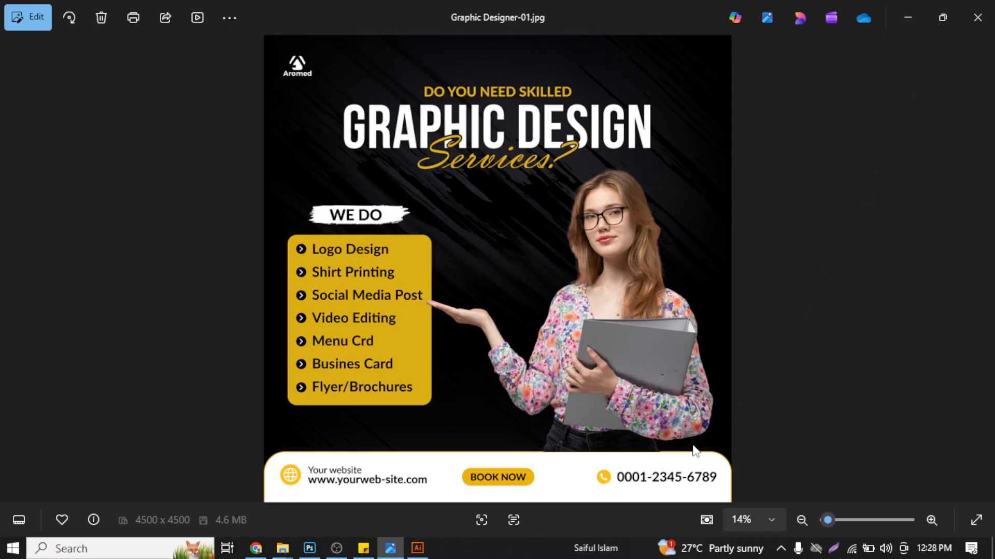
left_click(902, 6)
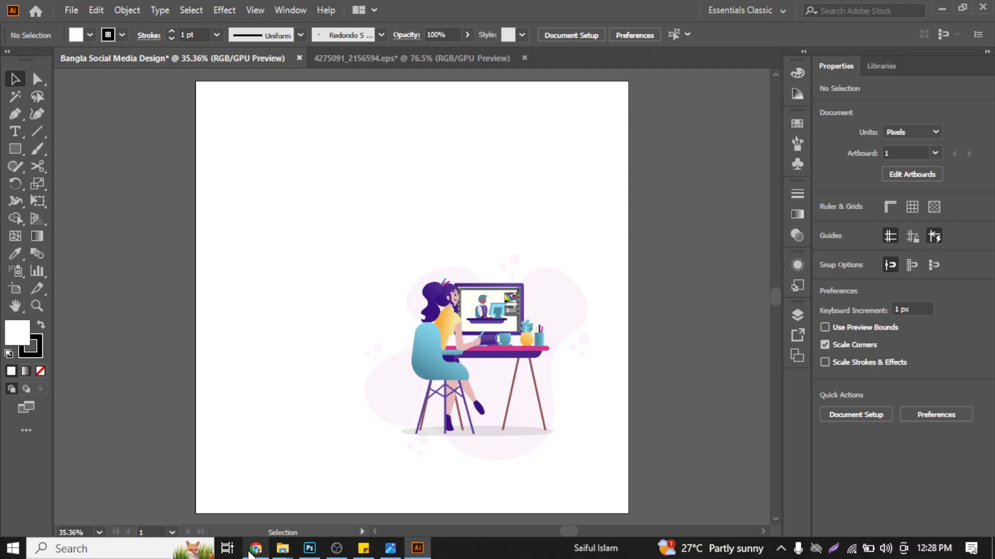
- Switch to Chrome and close the two Freepik tabs after the graphic designer workplace illustration page
left_click(253, 550)
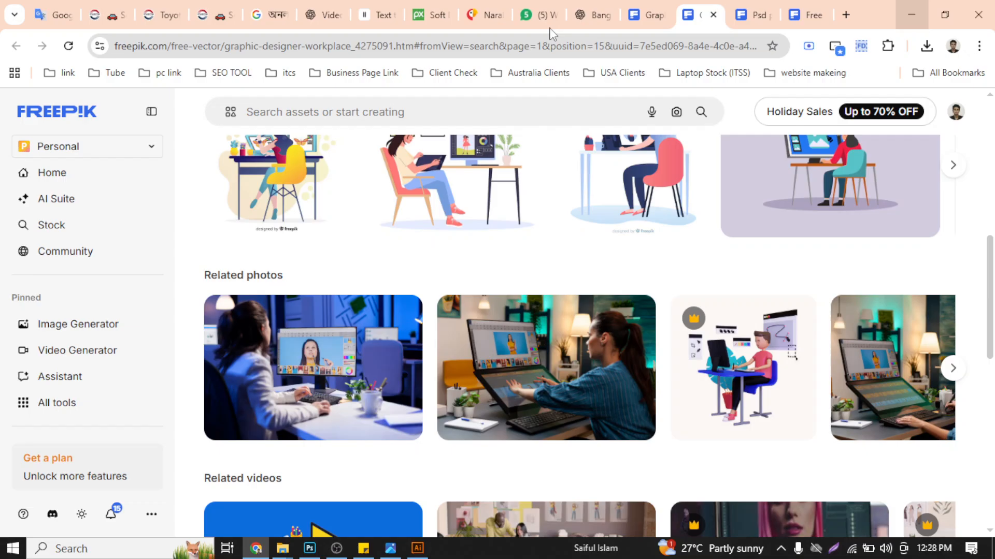
left_click(762, 14)
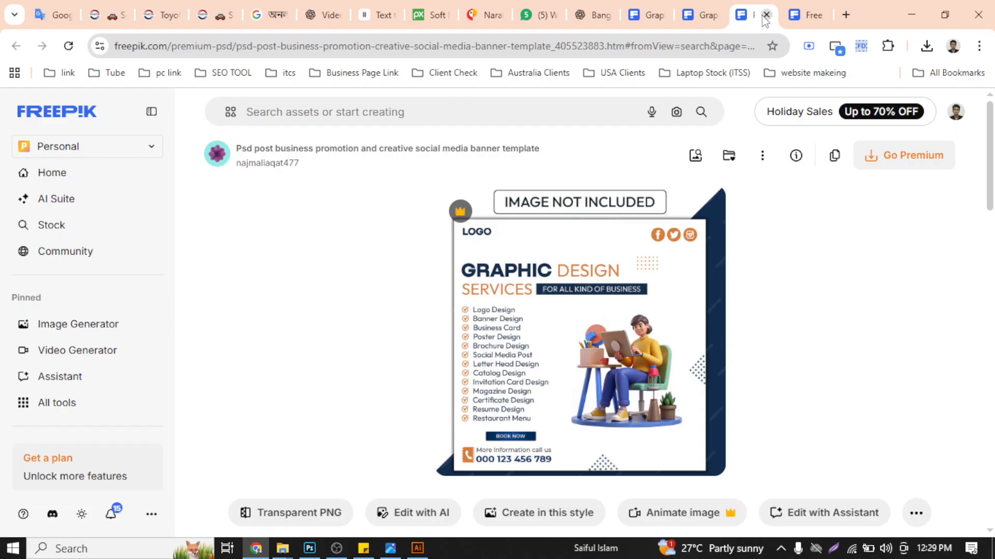
left_click(765, 14)
left_click(766, 14)
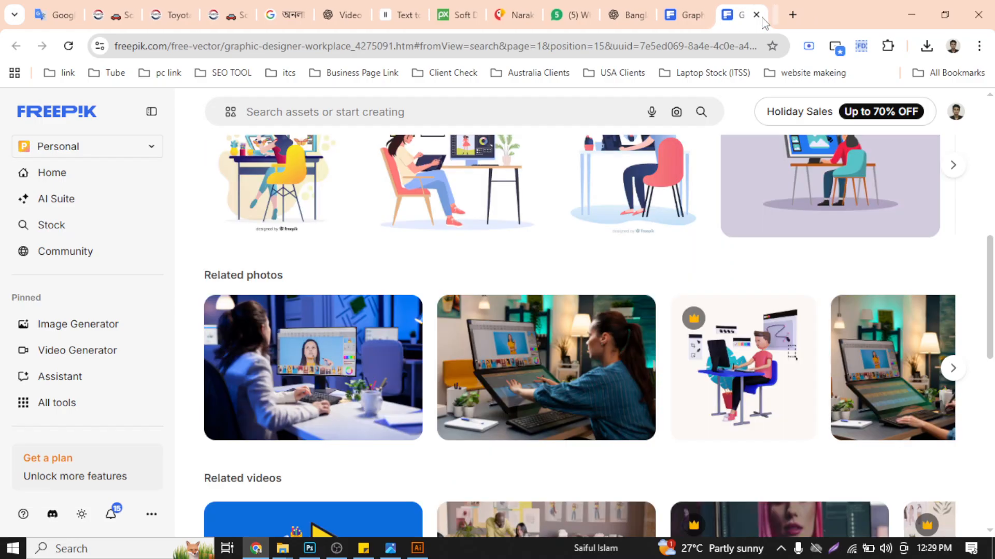
- Search Google for "sutonnymj font family download" in a new browser tab
left_click(790, 17)
type("s")
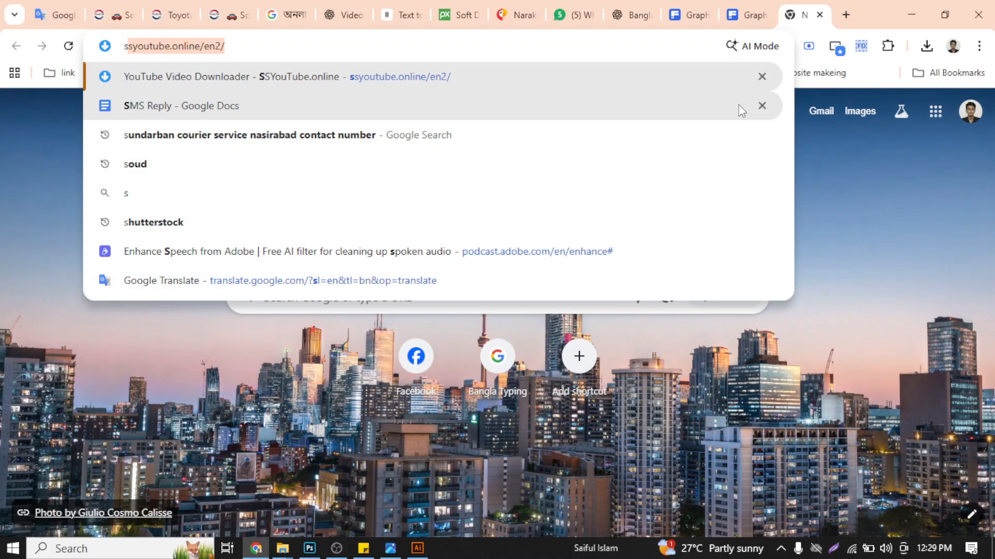
type("utoni")
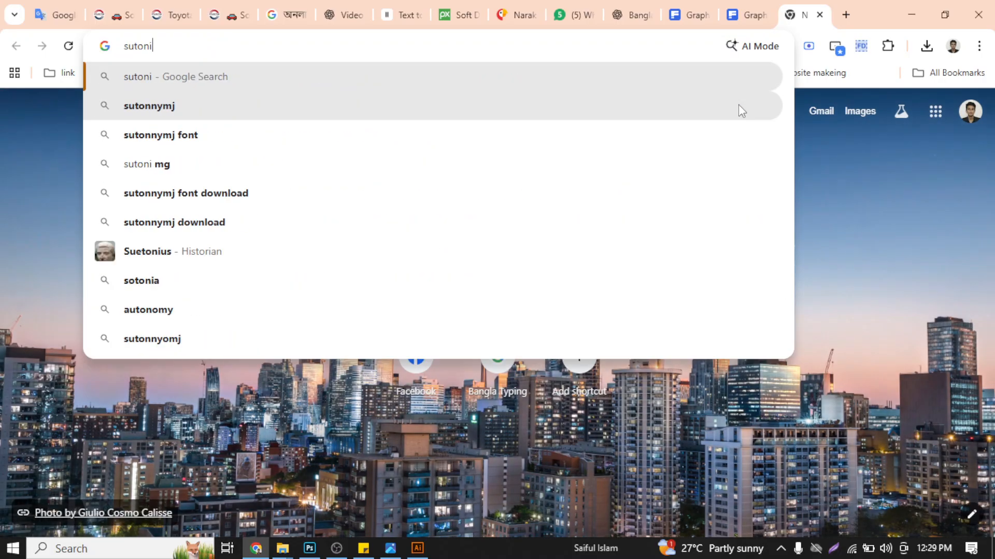
key("BackSpace")
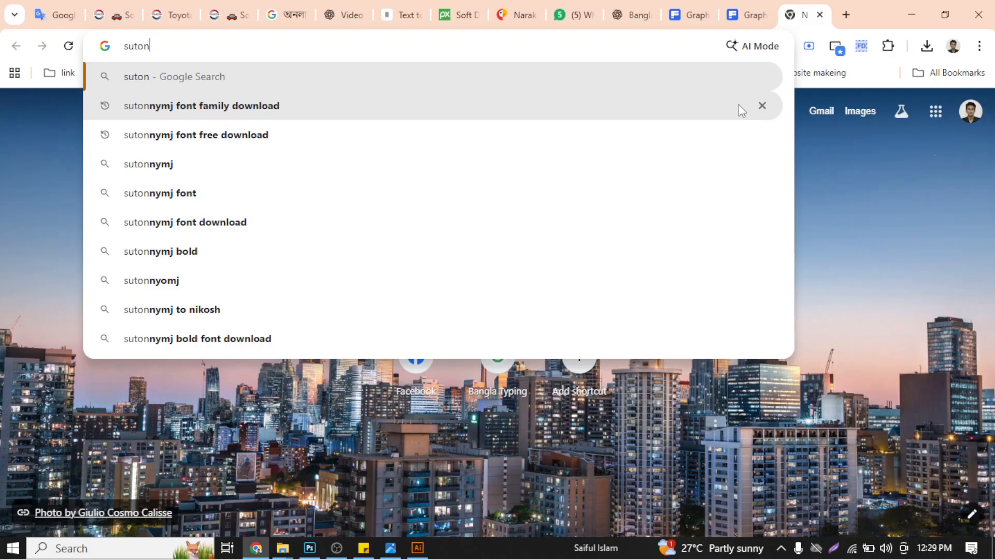
key("Down")
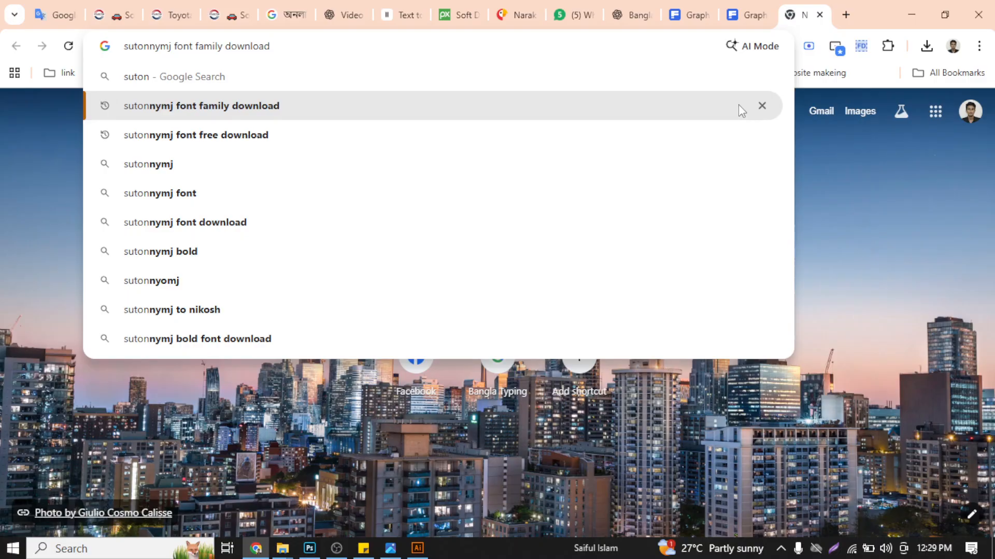
key("Return")
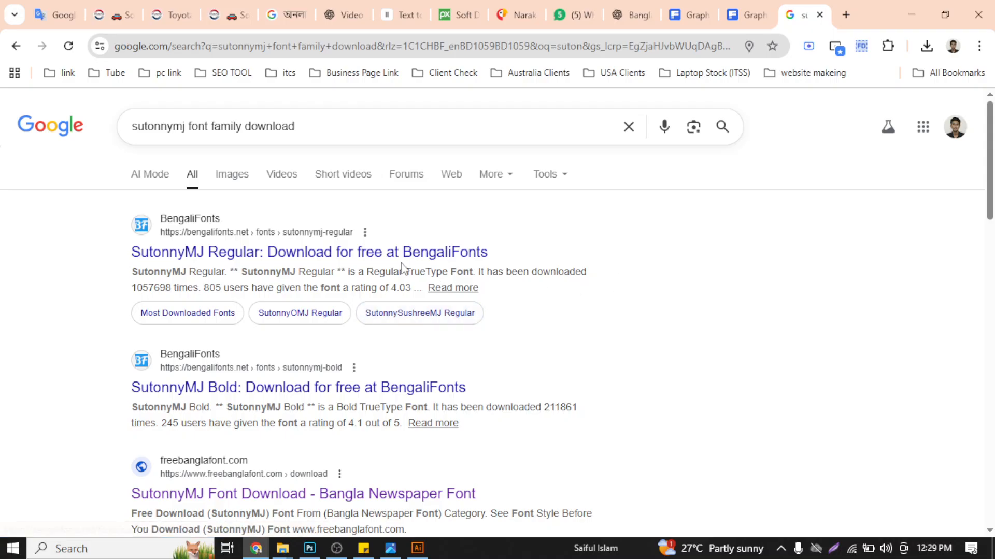
- Try to open the BengaliFonts results for SutonnyMJ Regular and SutonnyMJ Bold in separate new tabs
right_click(362, 252)
left_click(408, 261)
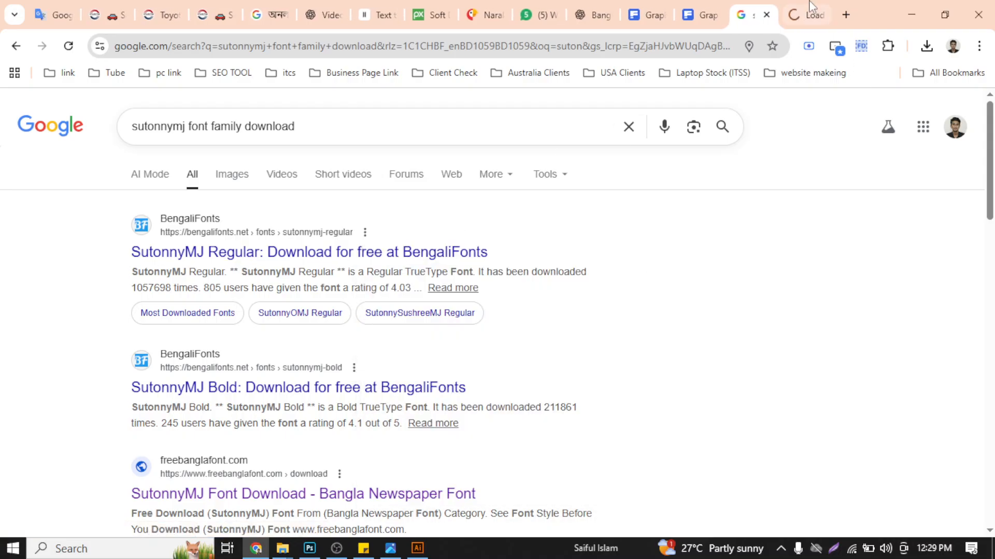
left_click(802, 14)
left_click(758, 4)
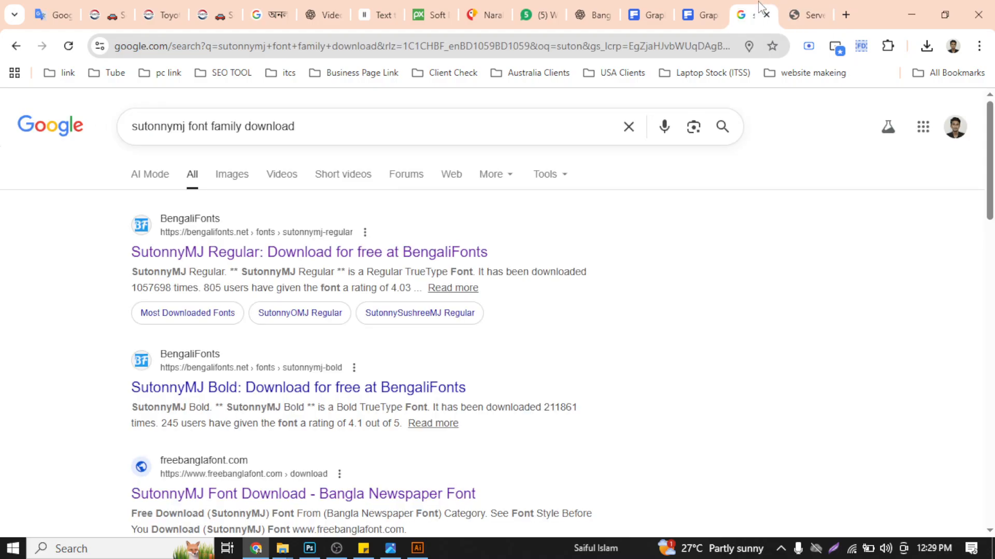
scroll(489, 228, "down", 5)
scroll(518, 228, "up", 5)
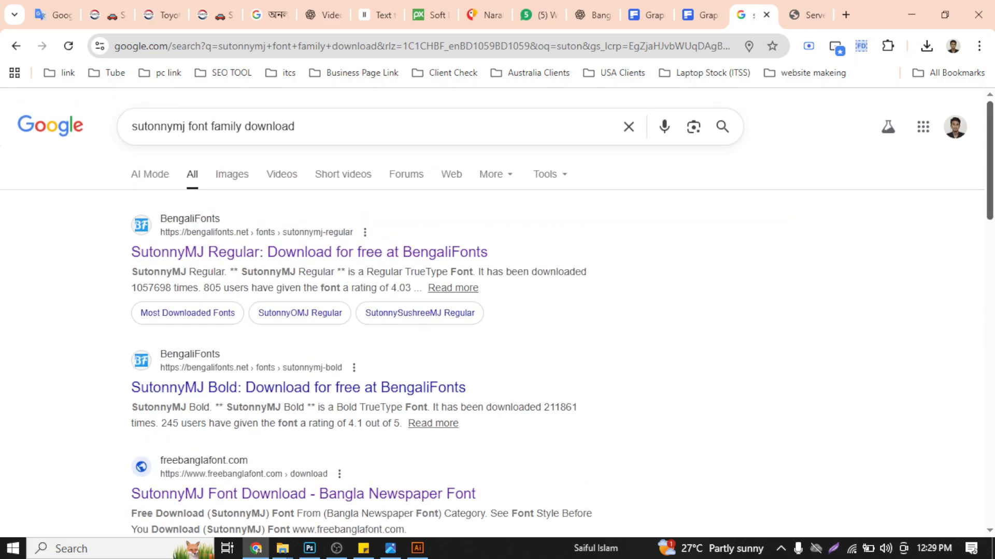
scroll(553, 226, "down", 3)
right_click(406, 255)
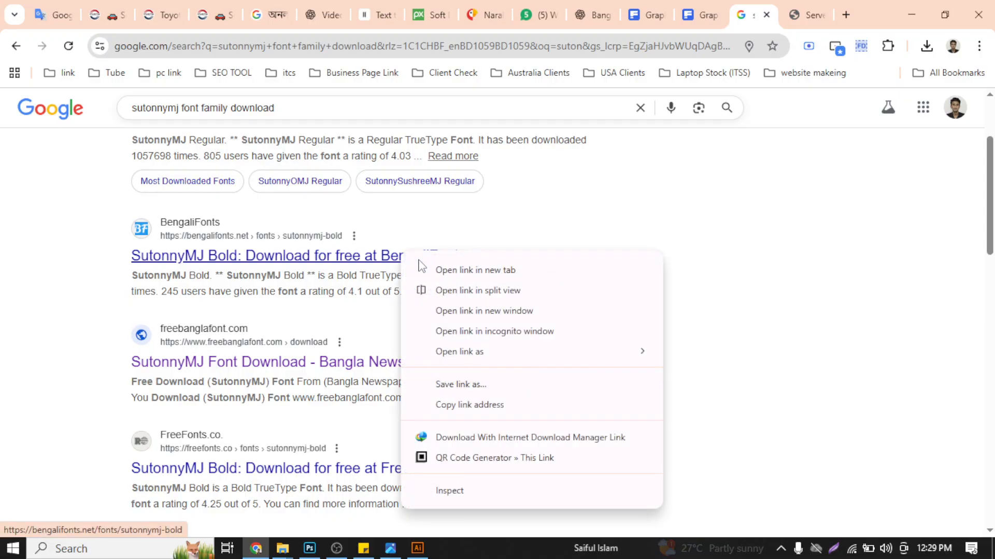
left_click(435, 270)
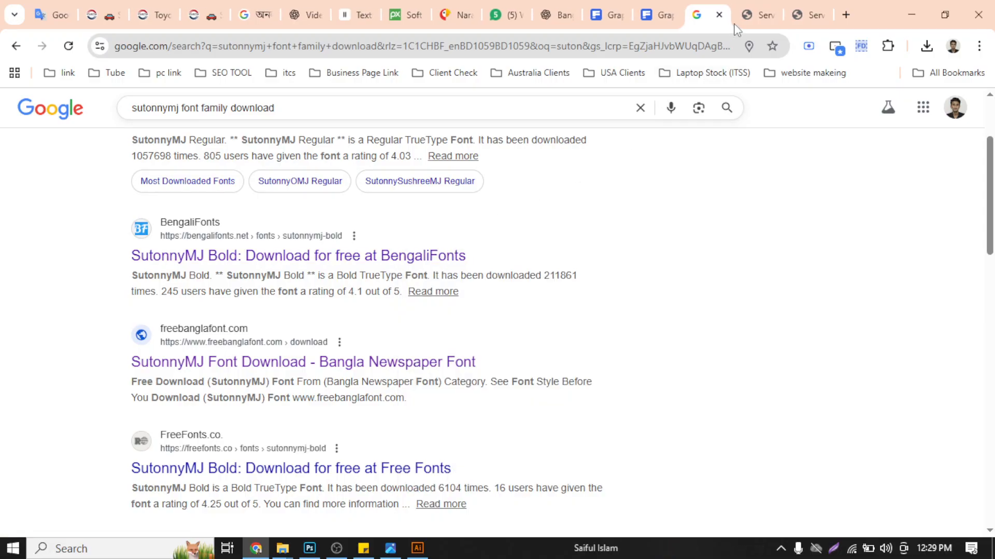
- Check the two BengaliFonts pages for SutonnyMJ Regular and Bold and return to the search results
left_click(752, 7)
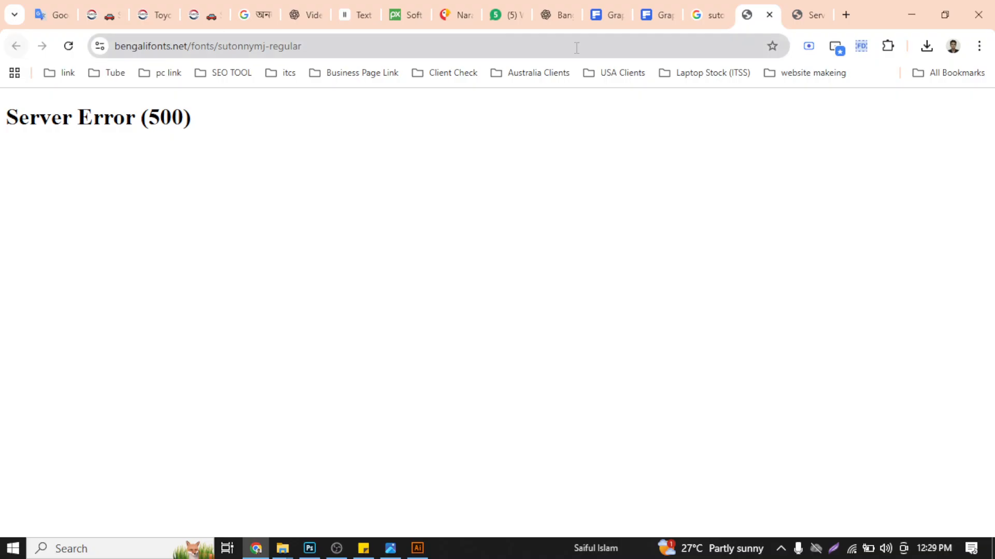
left_click(796, 16)
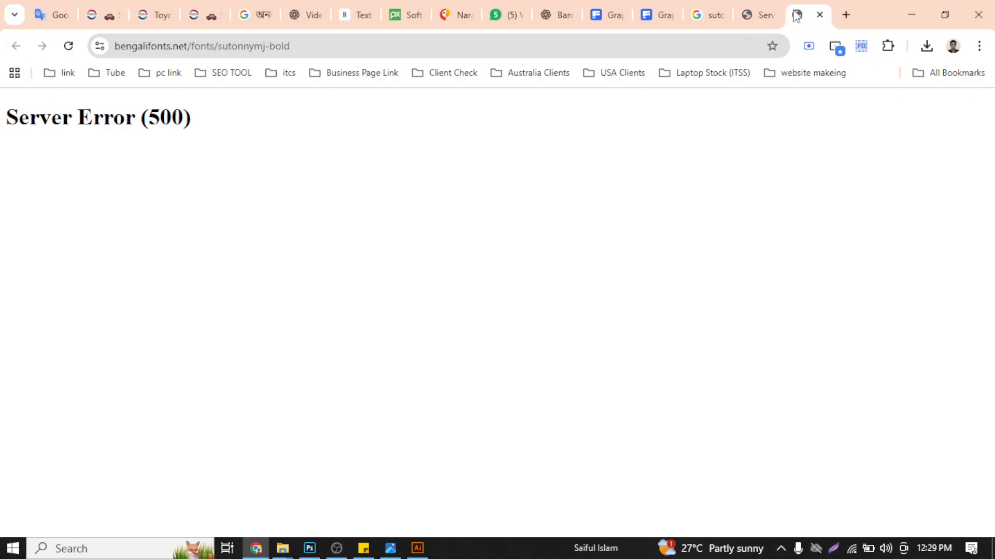
left_click(754, 6)
left_click(730, 6)
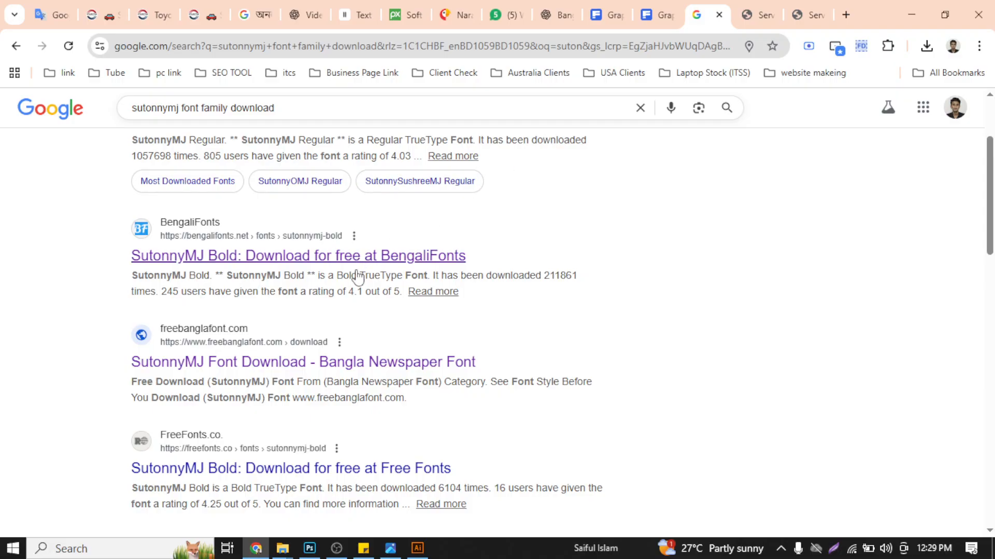
- Open the freebanglafont.com SutonnyMJ Font Download result in a new tab and bring that page up
scroll(398, 290, "up", 3)
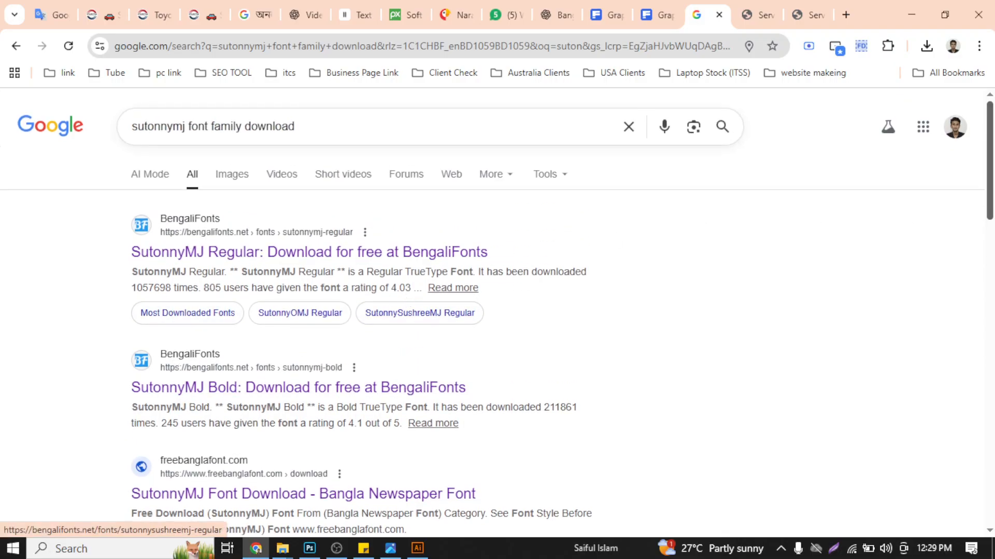
scroll(991, 197, "down", 3)
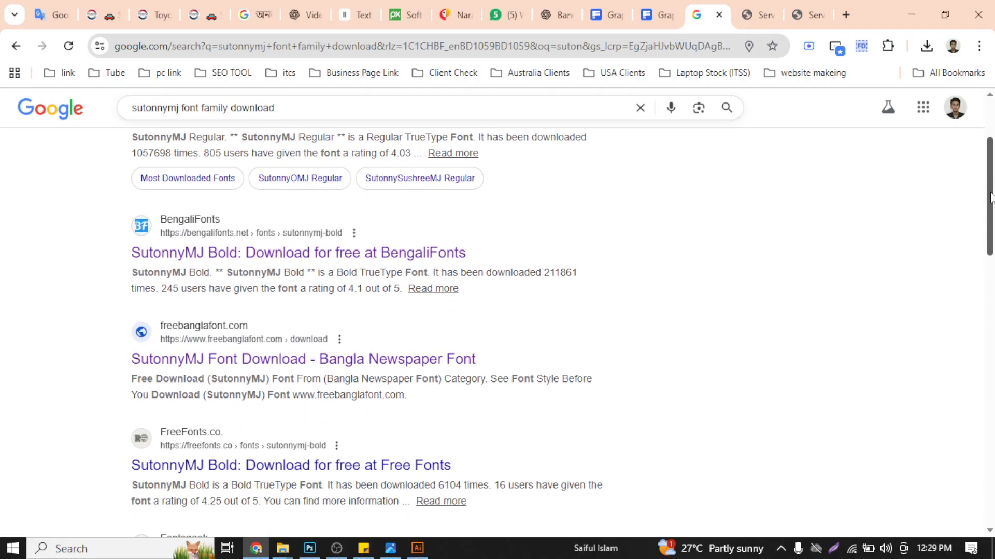
right_click(292, 361)
left_click(375, 124)
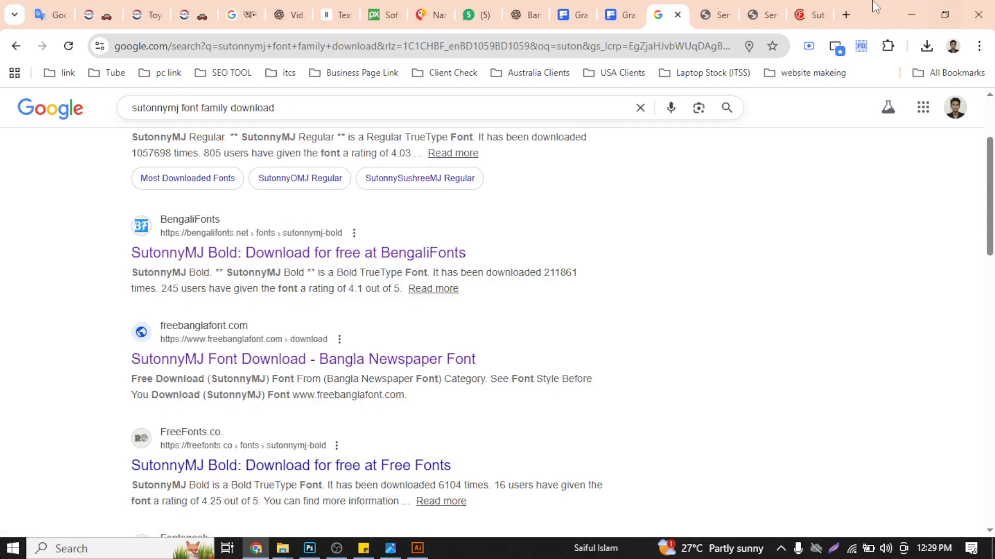
left_click(818, 6)
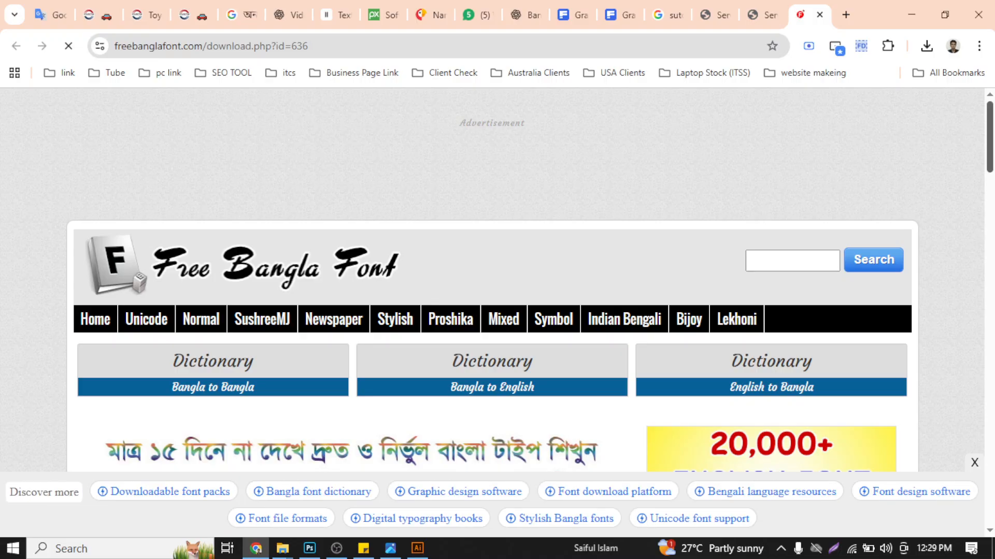
- Locate the captcha field of the SutonnyMJ download form on the page and collapse the advertisement banner
scroll(991, 151, "down", 5)
scroll(991, 150, "down", 2)
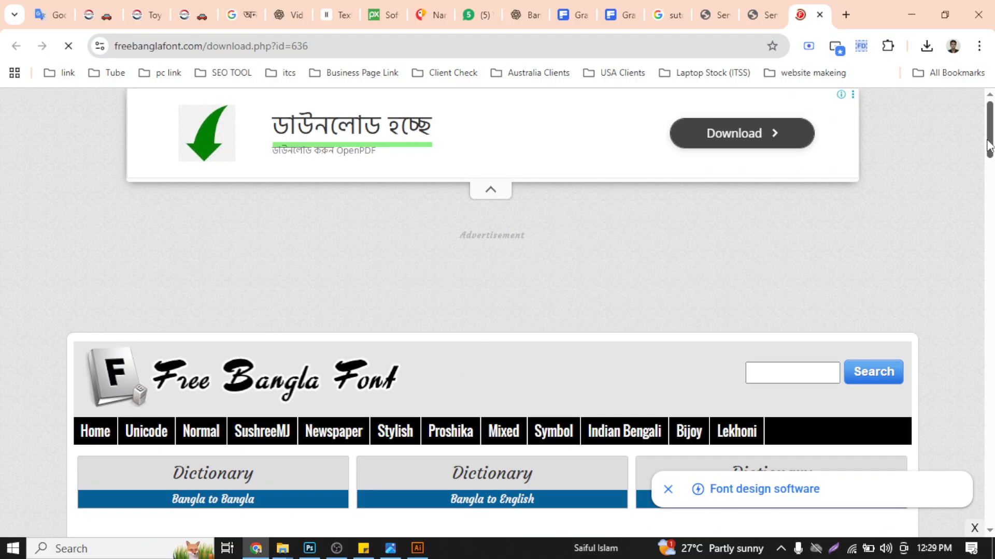
left_click_drag(989, 148, 990, 179)
scroll(352, 317, "down", 5)
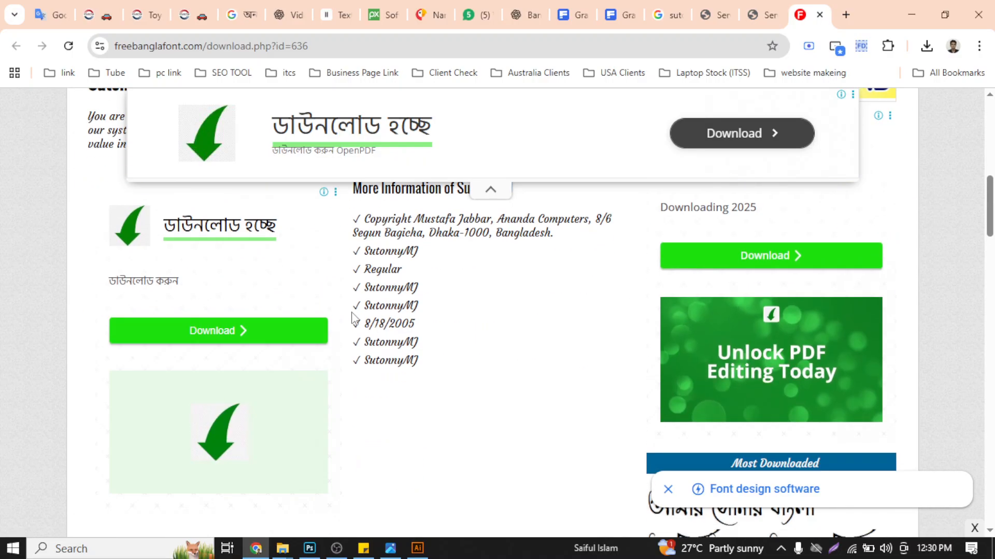
scroll(244, 335, "down", 5)
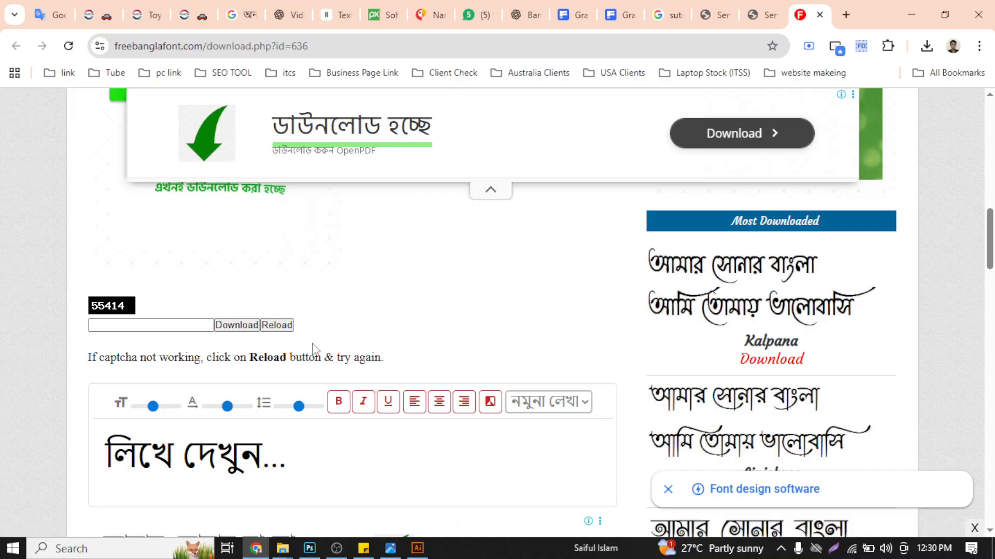
left_click(144, 326)
scroll(345, 327, "up", 10)
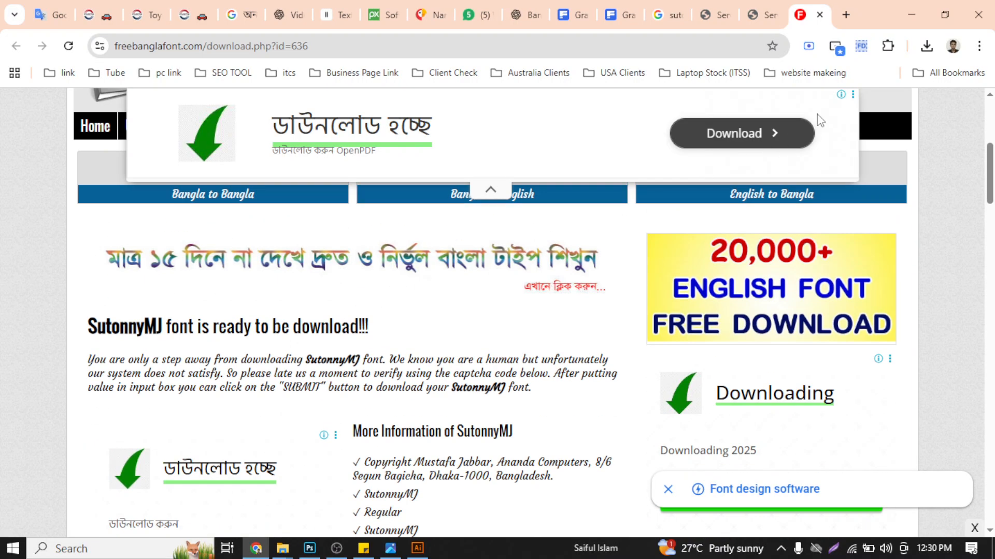
left_click(491, 190)
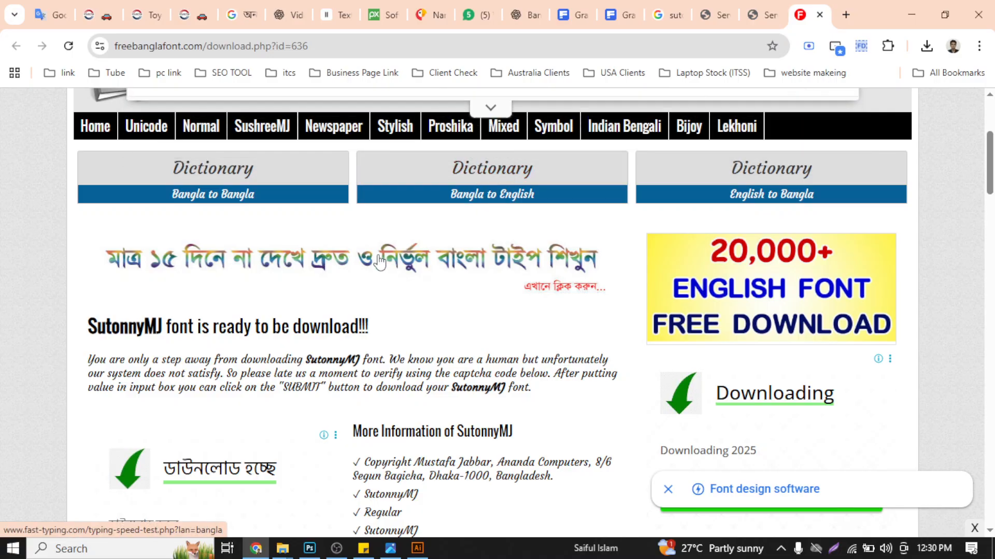
- Enter the captcha code shown on the SutonnyMJ font page and download the font
scroll(380, 262, "up", 2)
left_click_drag(990, 142, 990, 176)
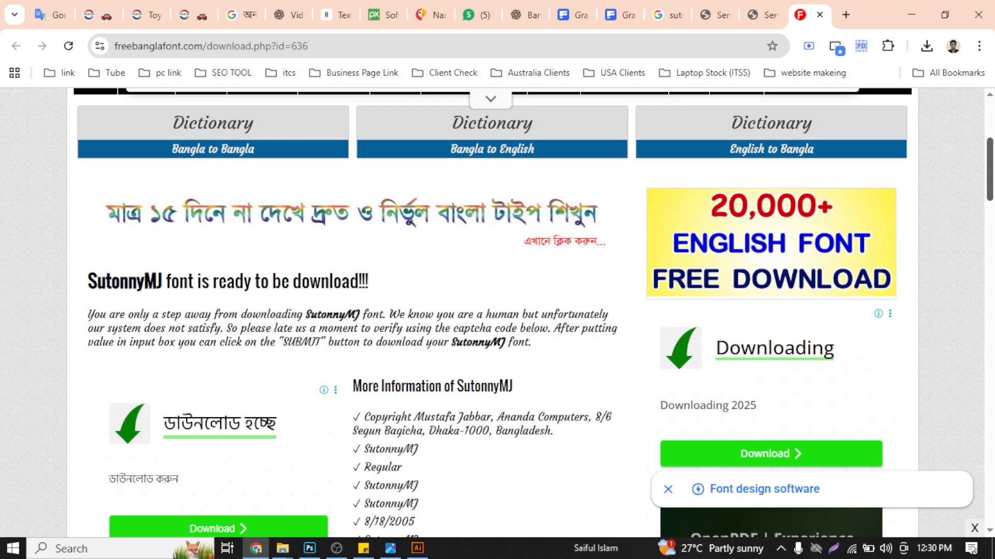
scroll(661, 234, "down", 2)
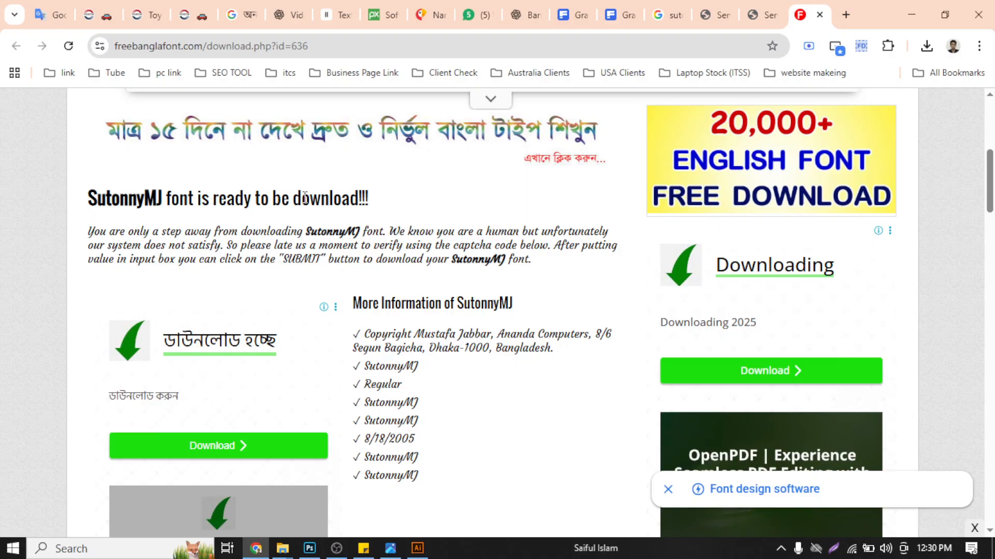
scroll(328, 276, "down", 4)
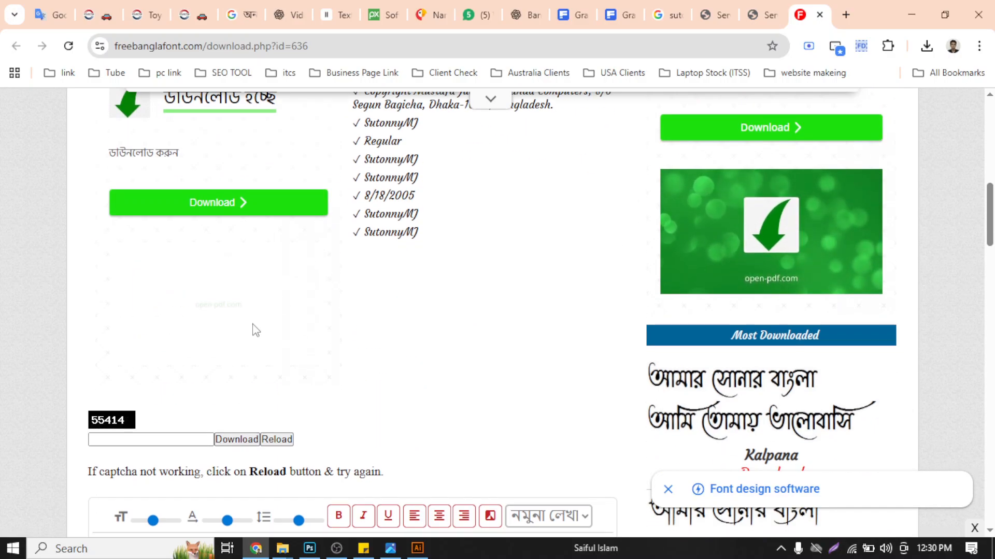
scroll(255, 326, "down", 4)
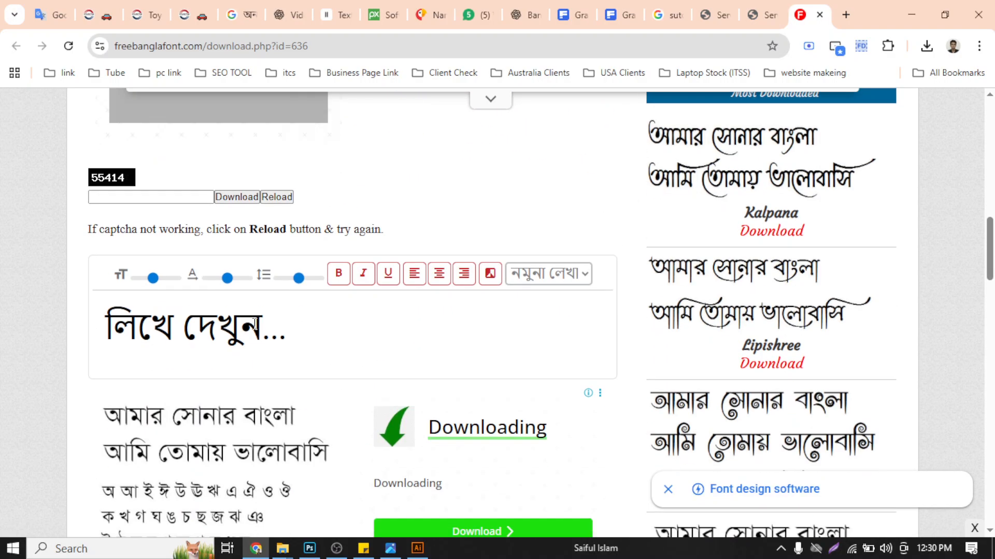
left_click(149, 198)
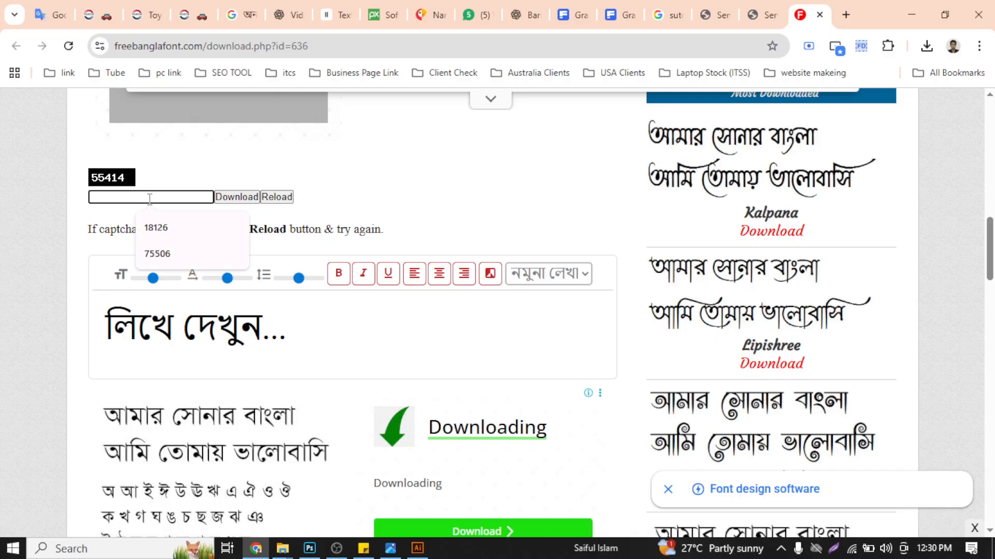
type("55414")
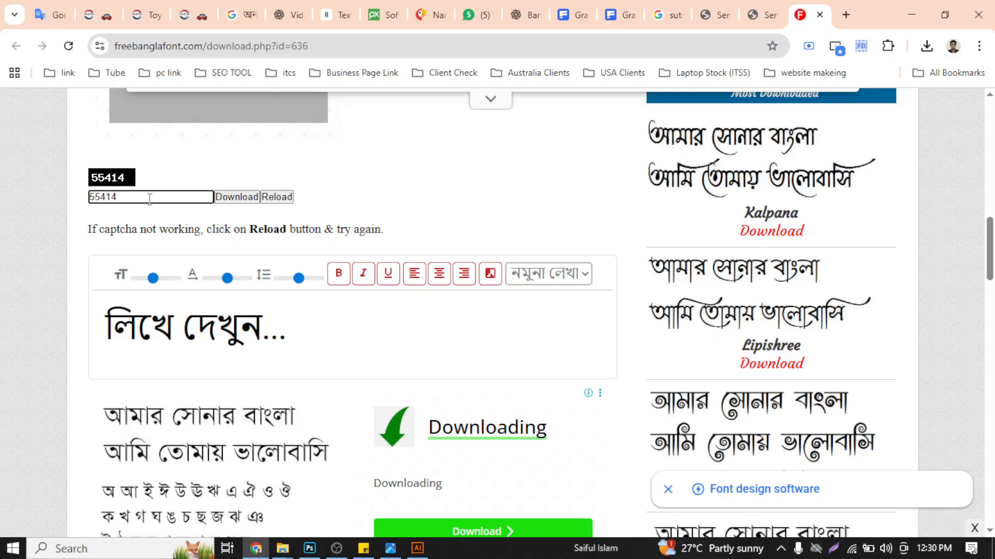
left_click(238, 197)
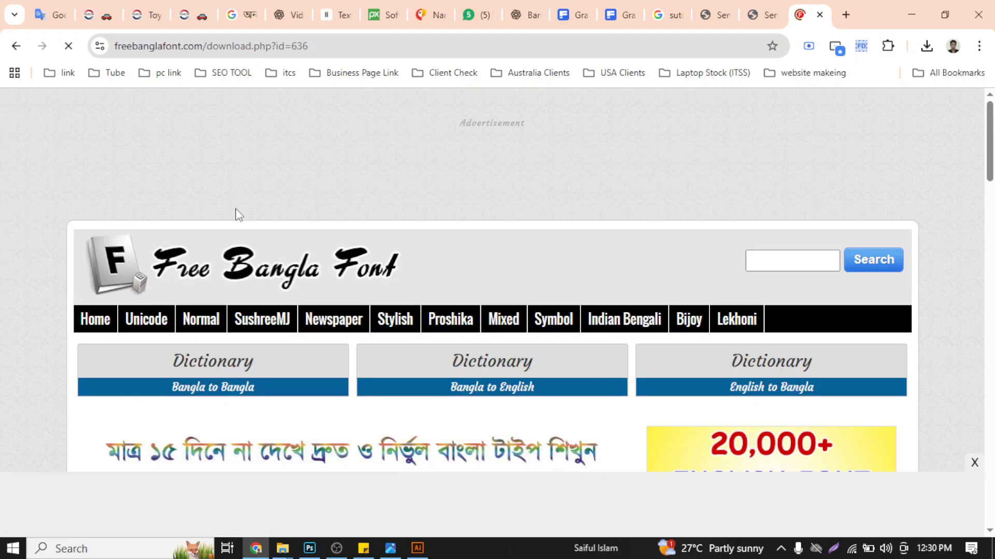
- Show the downloaded SutonnyMJ.zip in its folder and extract it into its own SutonnyMJ folder
left_click(926, 48)
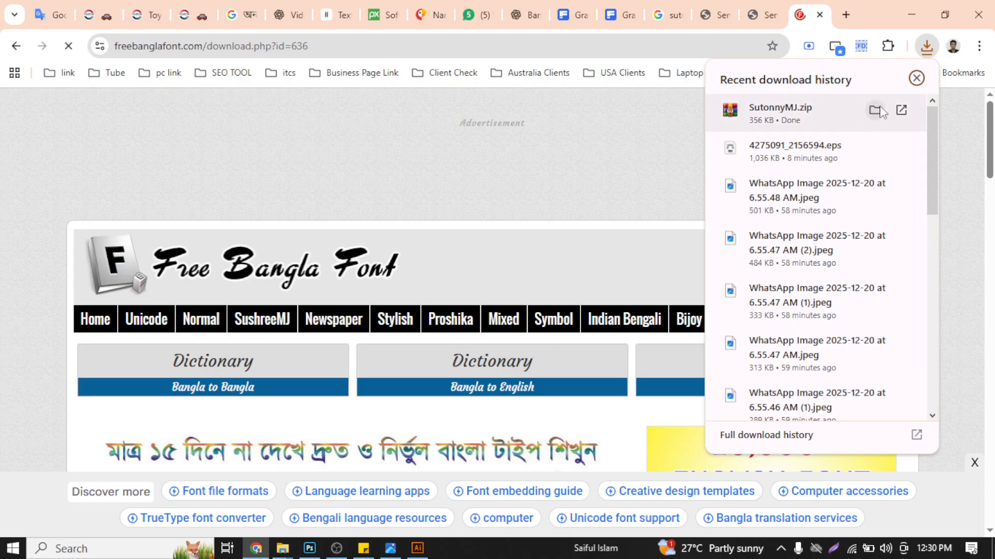
left_click(876, 110)
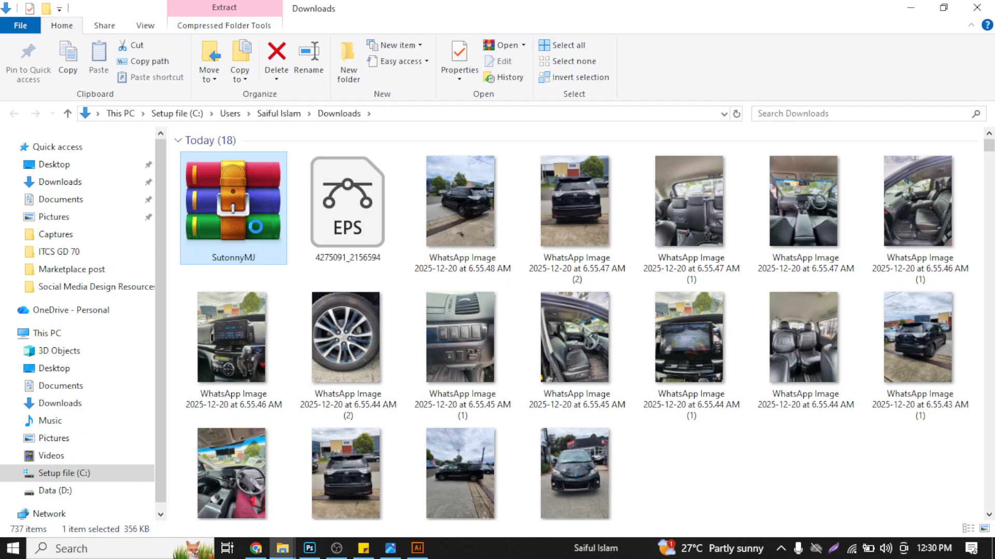
right_click(239, 215)
left_click(293, 262)
left_click(560, 435)
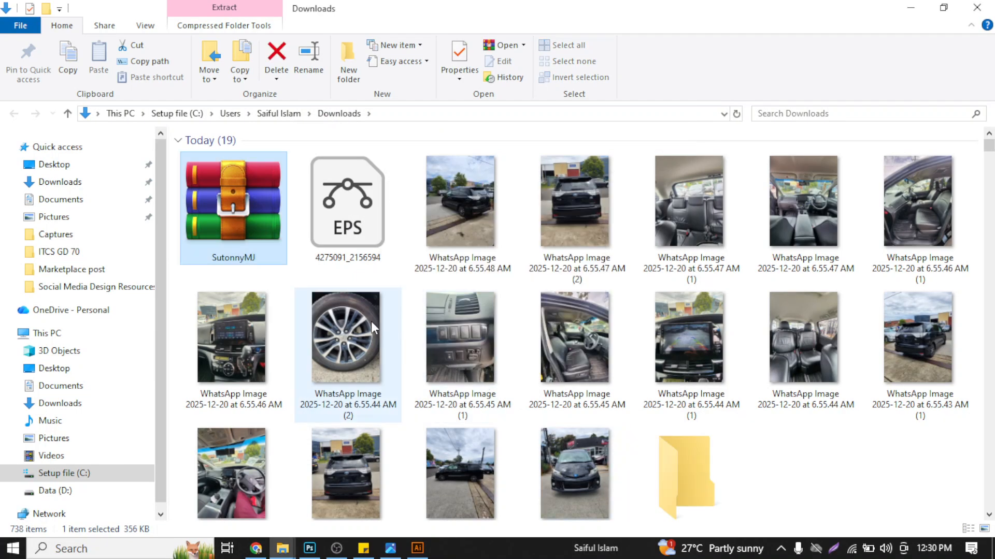
- Open the extracted SutonnyMJ folder and look over the TrueType font files it contains
double_click(682, 465)
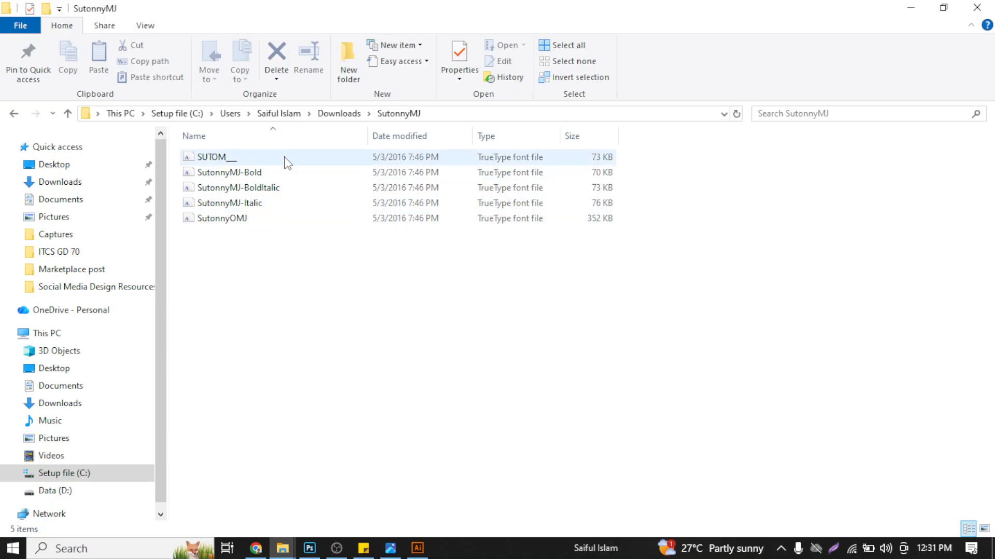
left_click_drag(305, 273, 251, 160)
left_click(657, 178)
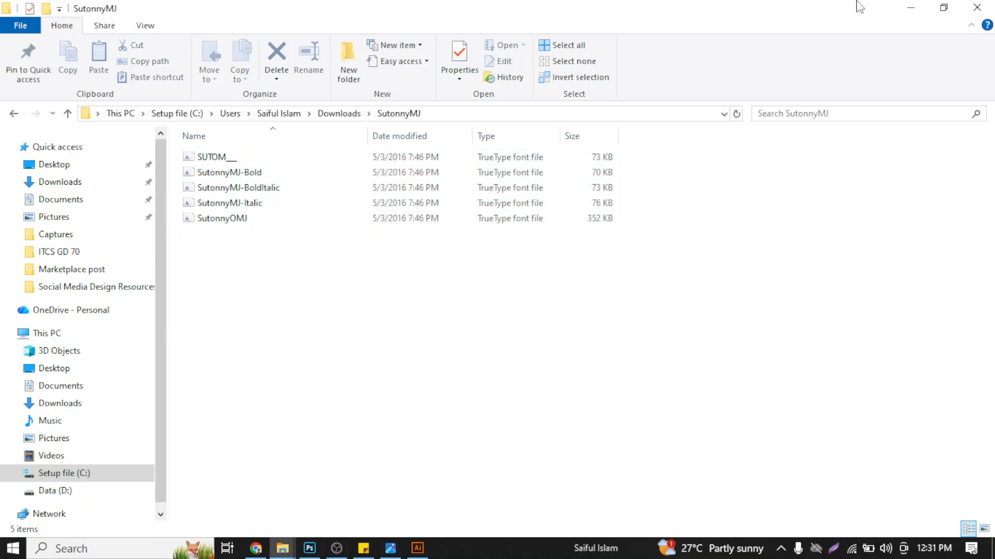
- Minimize the folder window and close the freebanglafont.com page and both BengaliFonts pages in Chrome
left_click(910, 7)
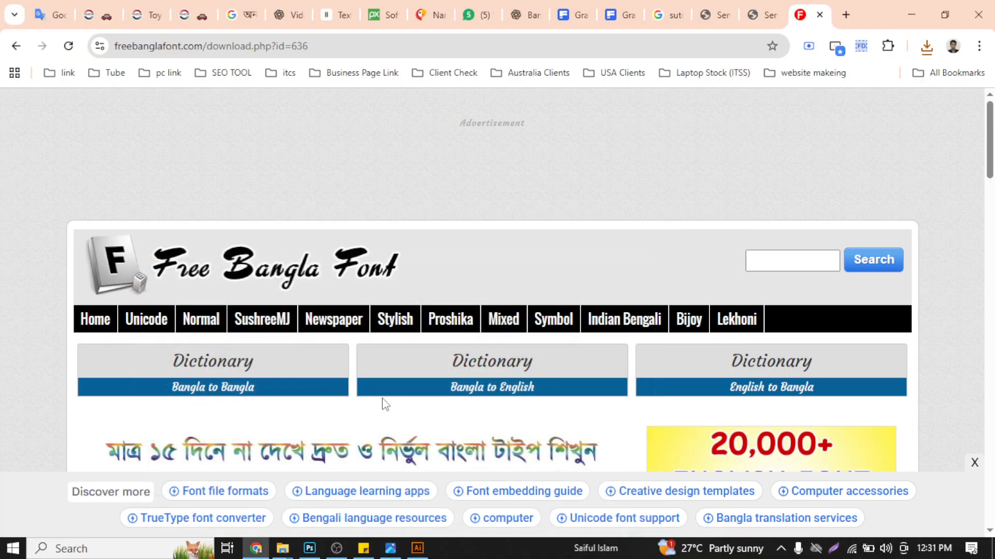
left_click(820, 15)
left_click(820, 15)
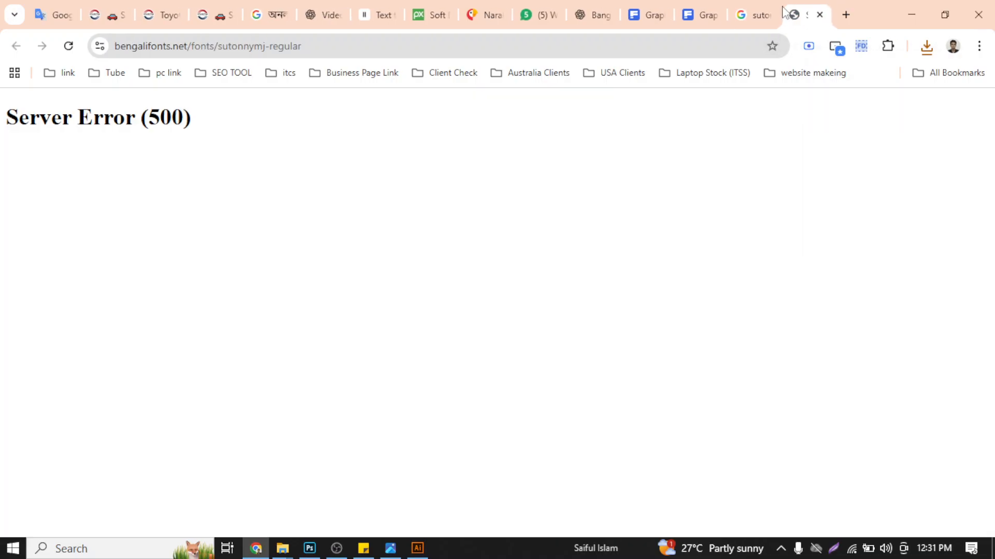
left_click(819, 15)
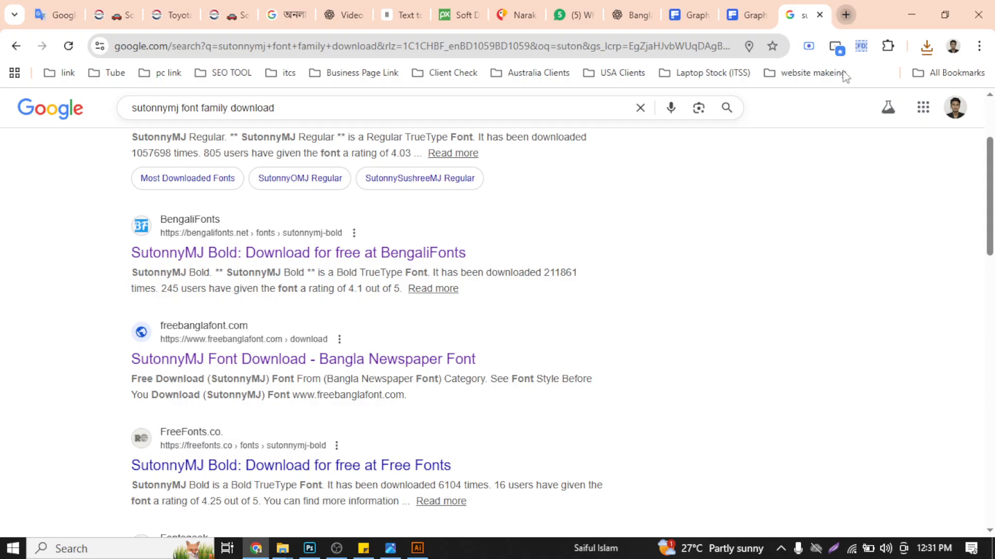
- Search Google in a new tab for "lifighore free font download"
key("ctrl+t")
type("lif")
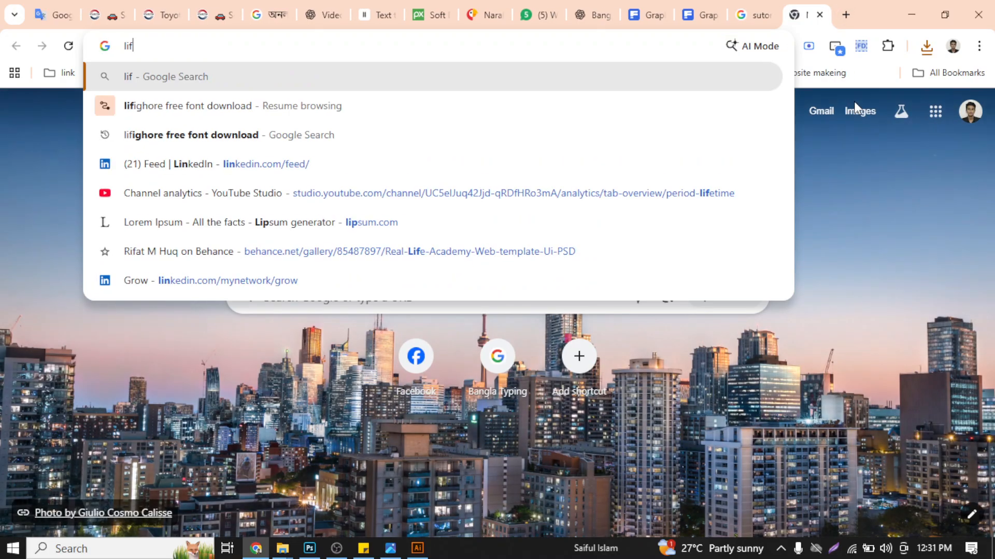
type("i")
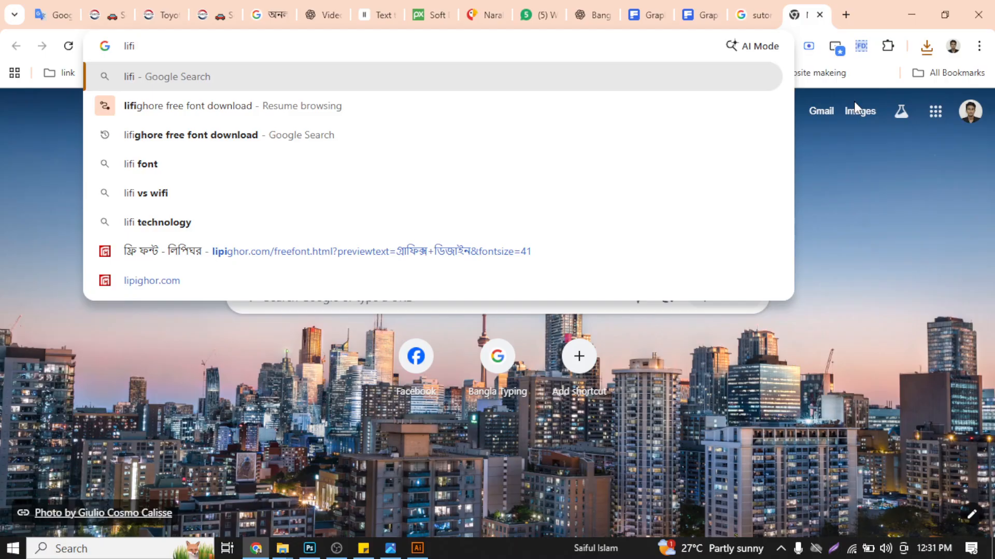
key("Down")
key("Down")
key("Return")
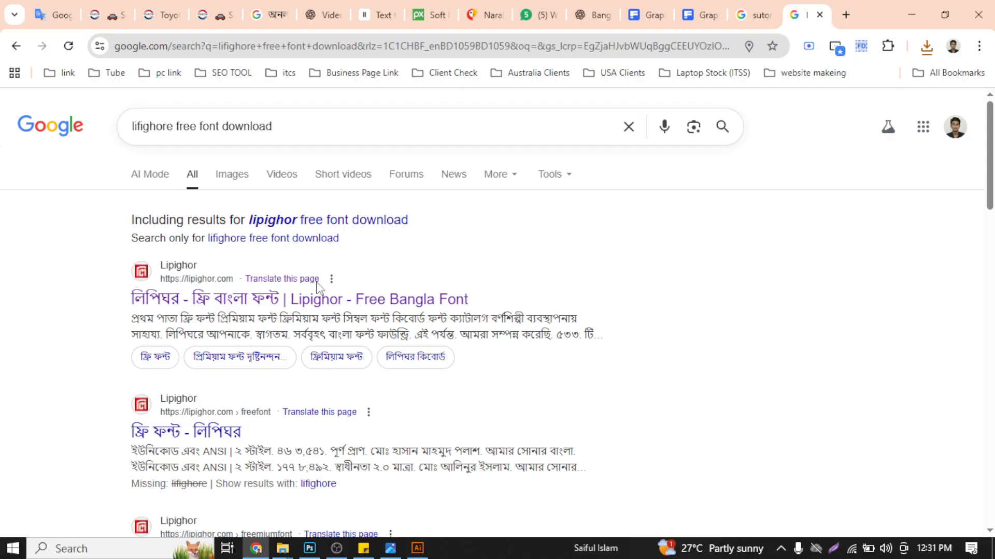
- Open the Lipighor - Free Bangla Font result in a new tab, skim the remaining search results and bring that page up
right_click(280, 299)
left_click(394, 58)
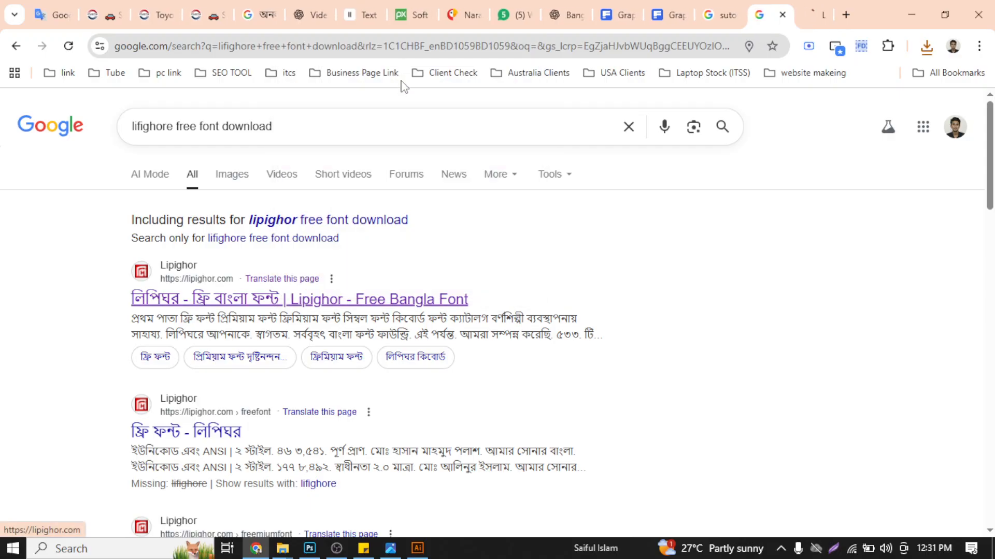
scroll(533, 204, "down", 10)
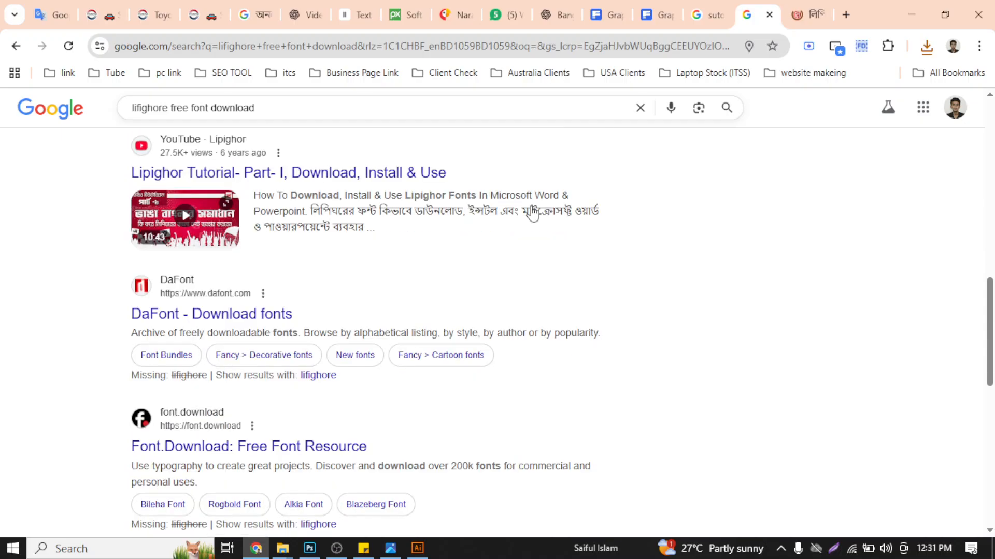
scroll(532, 204, "down", 9)
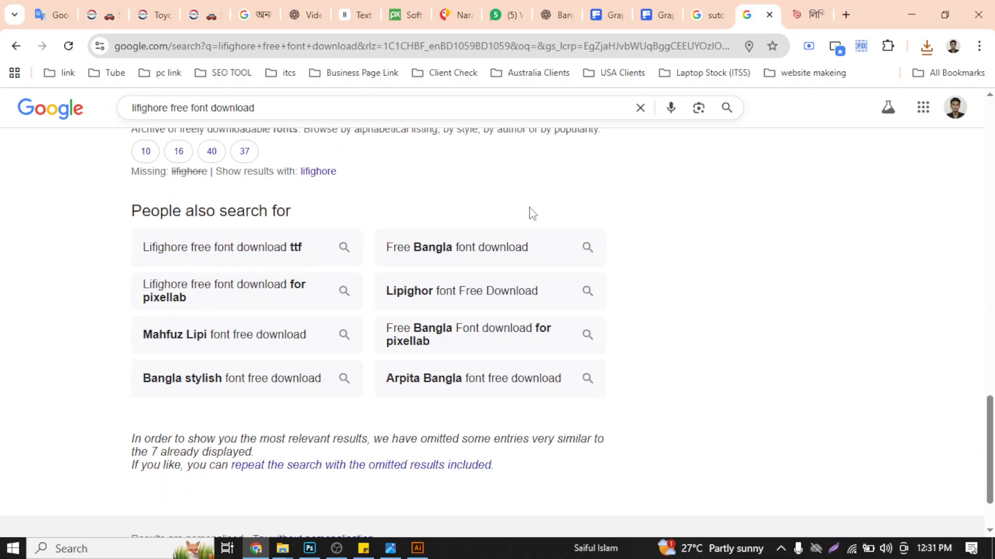
scroll(531, 209, "up", 5)
scroll(529, 208, "up", 10)
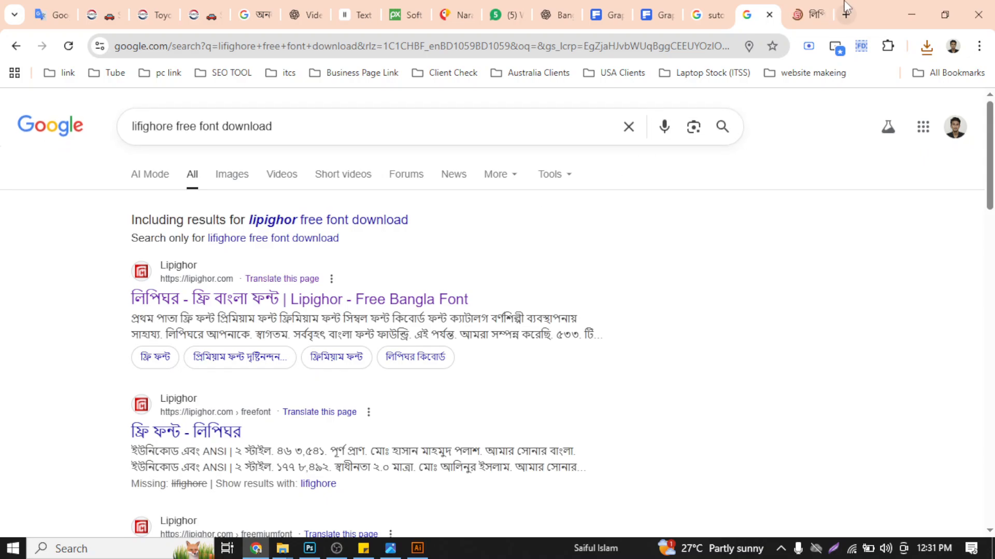
left_click(808, 14)
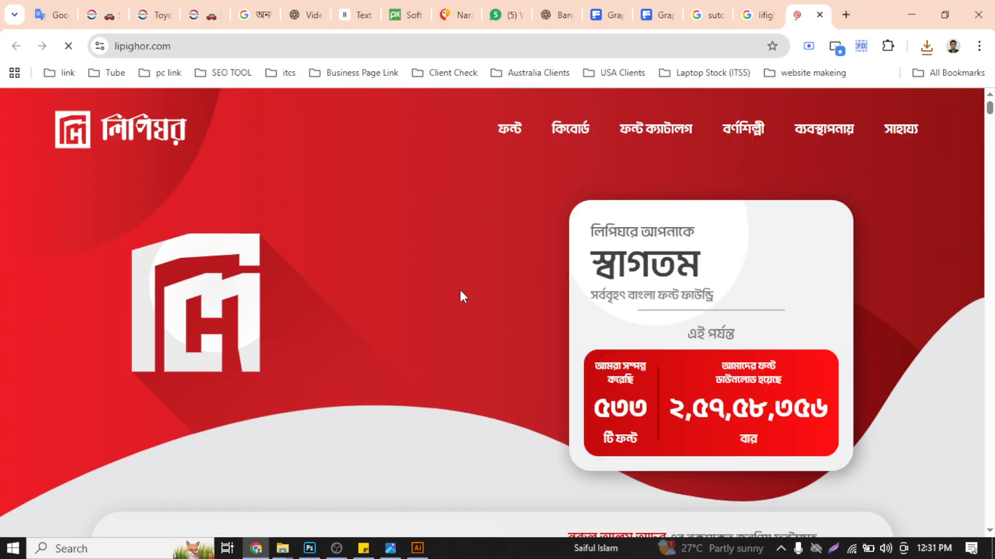
- Look over the Lipighor home page and go to its ফ্রি ফন্ট (free fonts) page
scroll(460, 295, "down", 4)
scroll(463, 296, "down", 9)
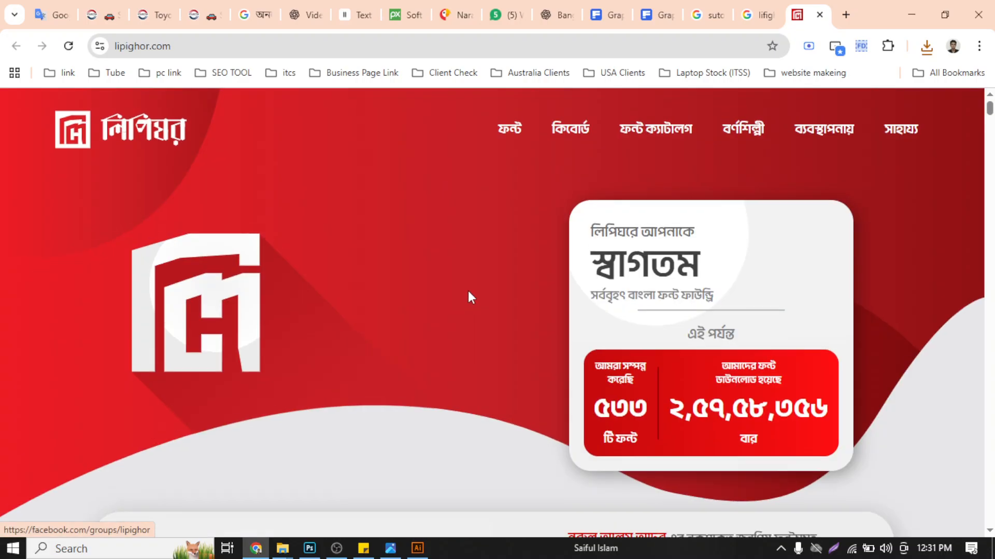
mouse_move(501, 134)
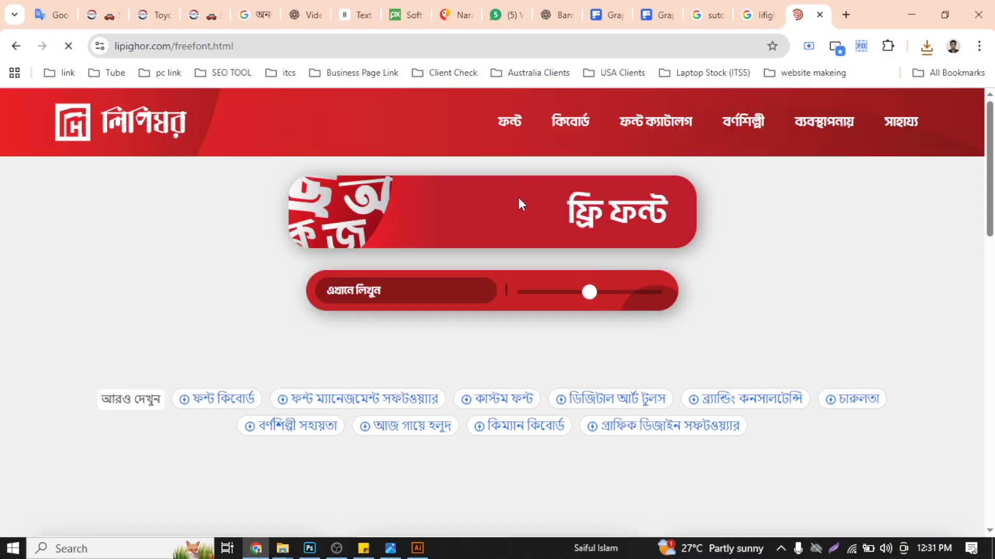
- Examine the preview styles and download options of the Bangla fonts on Lipighor's free fonts page
scroll(535, 280, "down", 4)
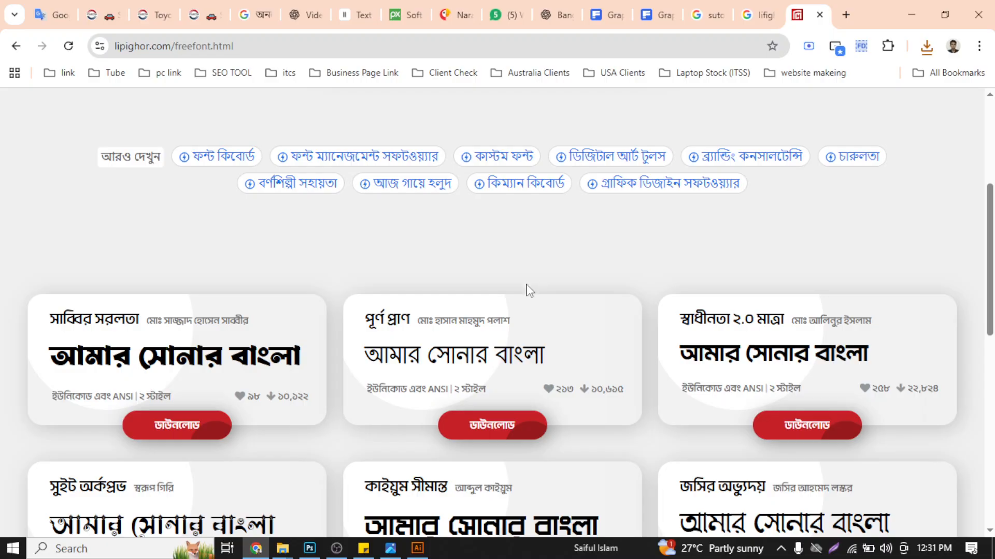
scroll(992, 280, "down", 2)
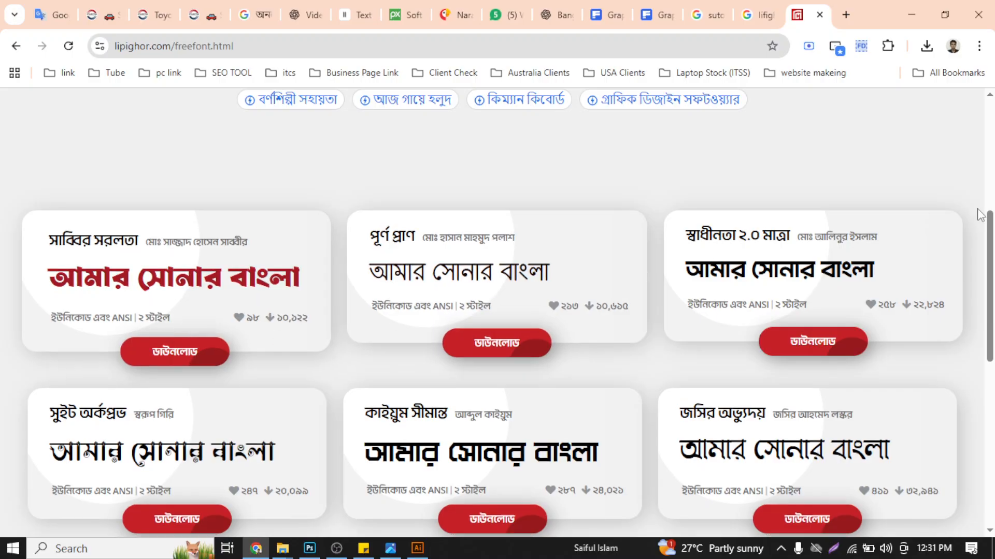
scroll(498, 373, "down", 1)
scroll(715, 313, "down", 1)
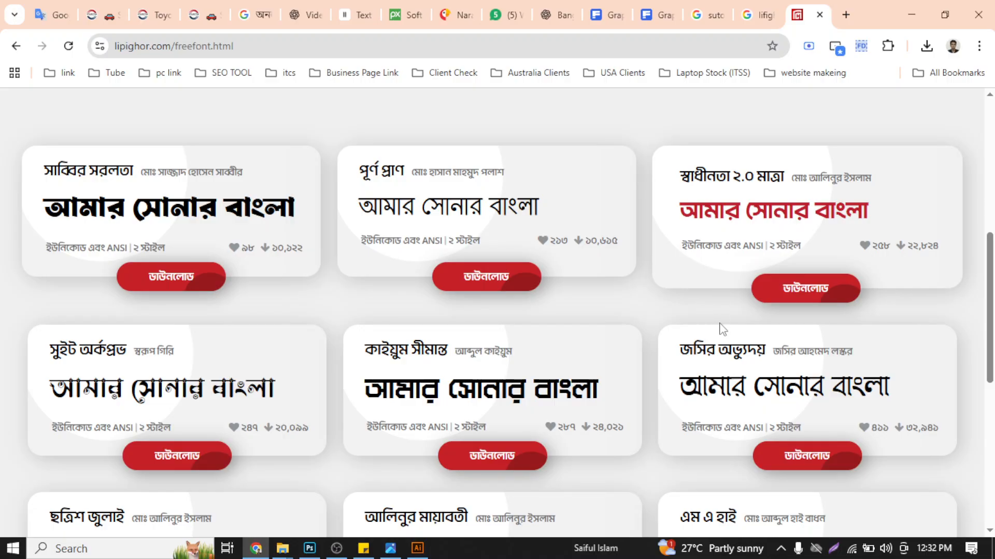
scroll(720, 329, "down", 1)
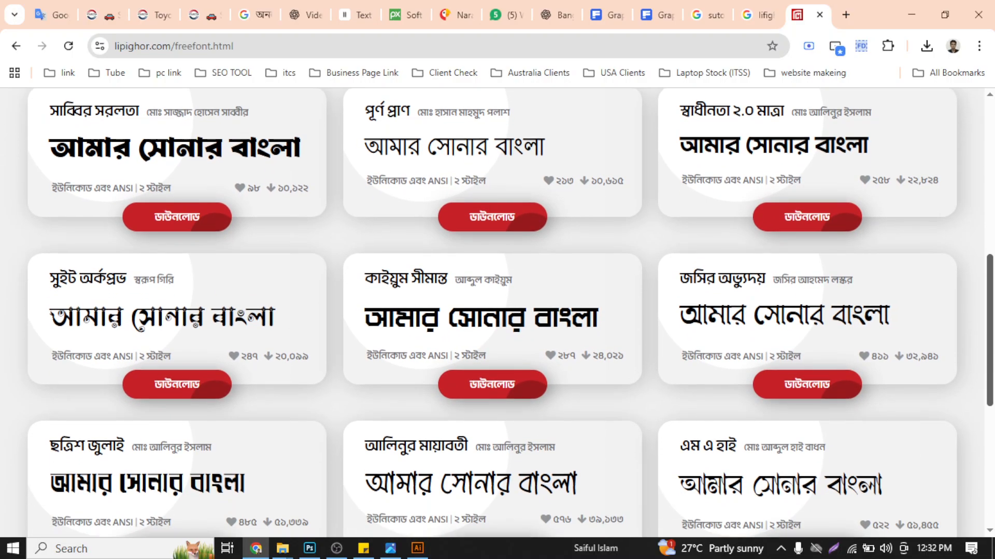
scroll(497, 310, "down", 2)
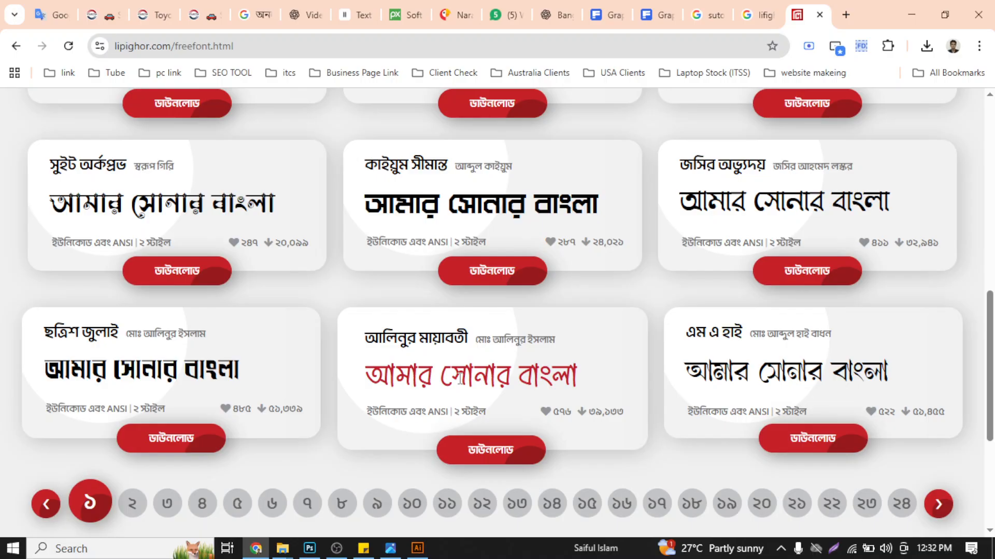
scroll(688, 384, "up", 5)
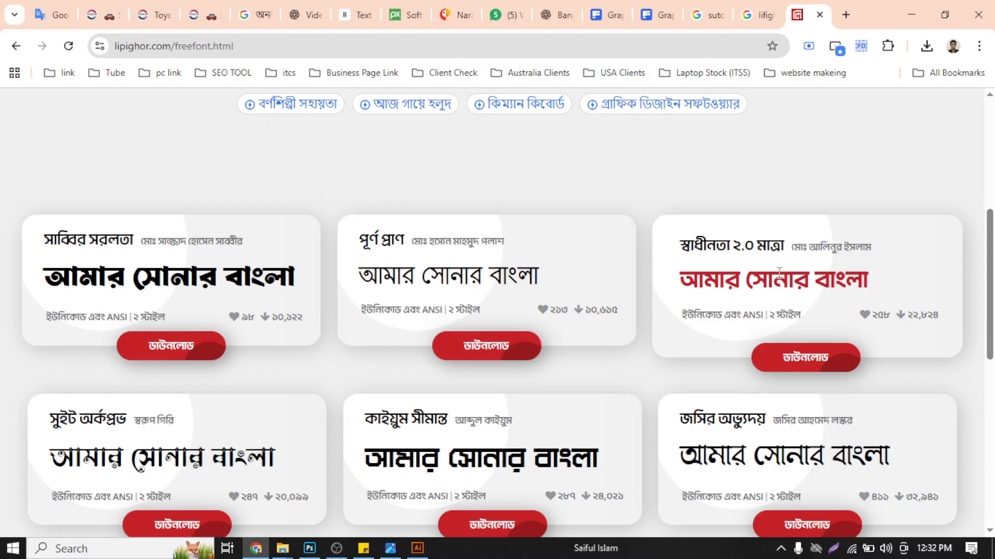
scroll(779, 272, "down", 1)
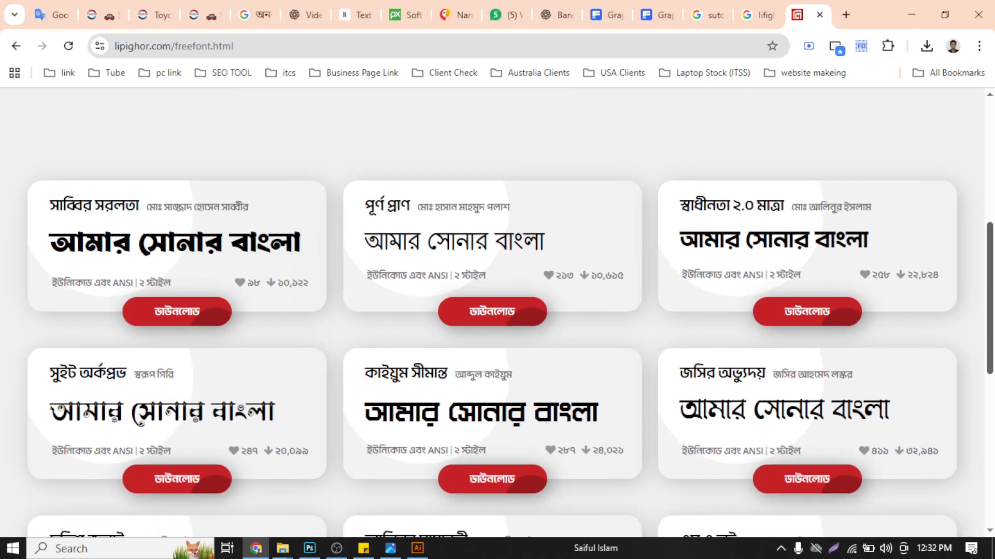
scroll(962, 178, "up", 7)
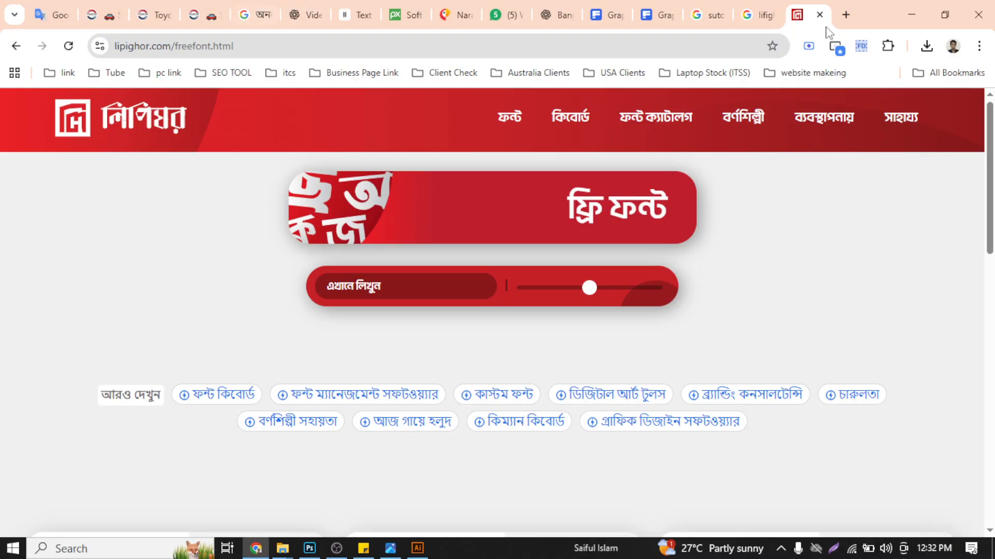
- Search Google in a new tab for "online bangla typing" and open the Google Input Tools try-it page from the results
left_click(845, 15)
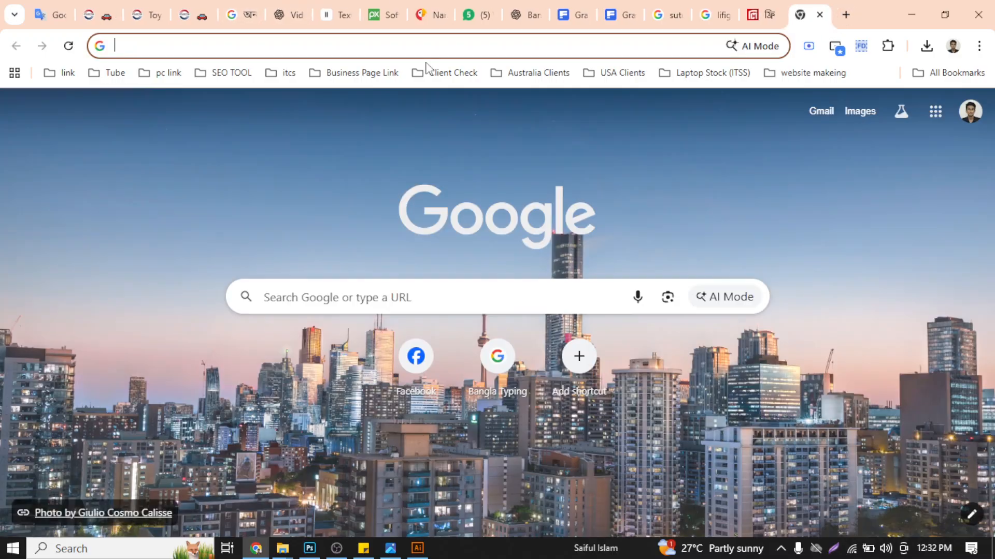
type("online")
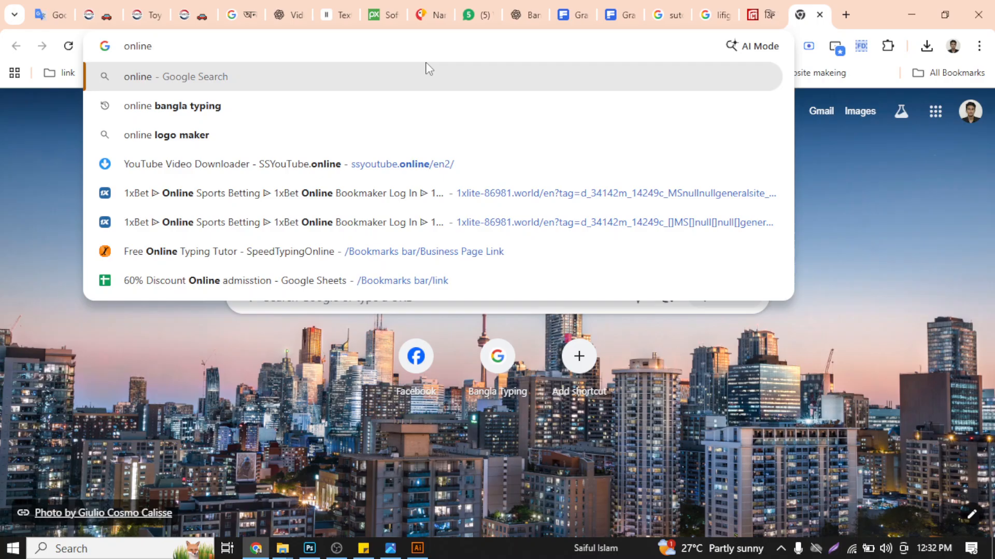
key("Down")
key("Return")
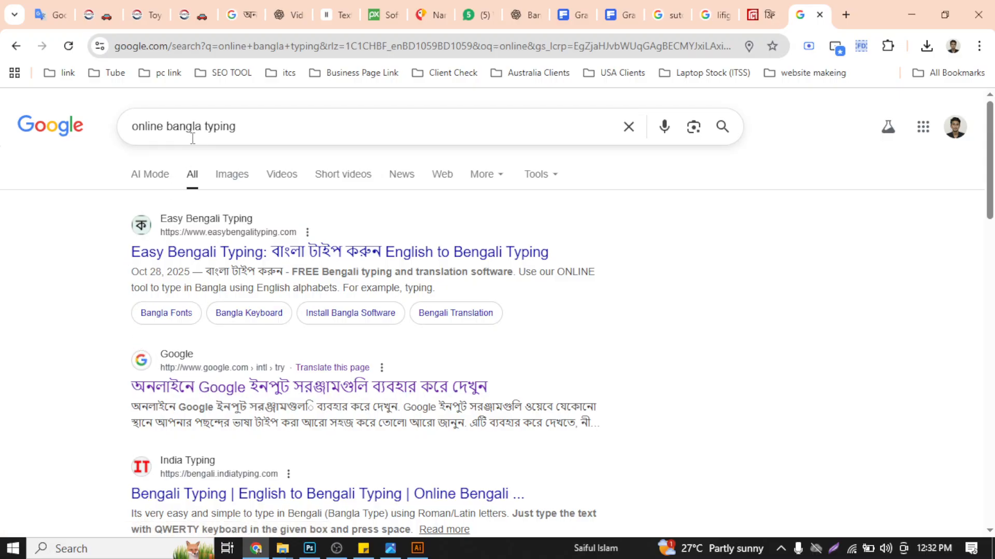
left_click(198, 394)
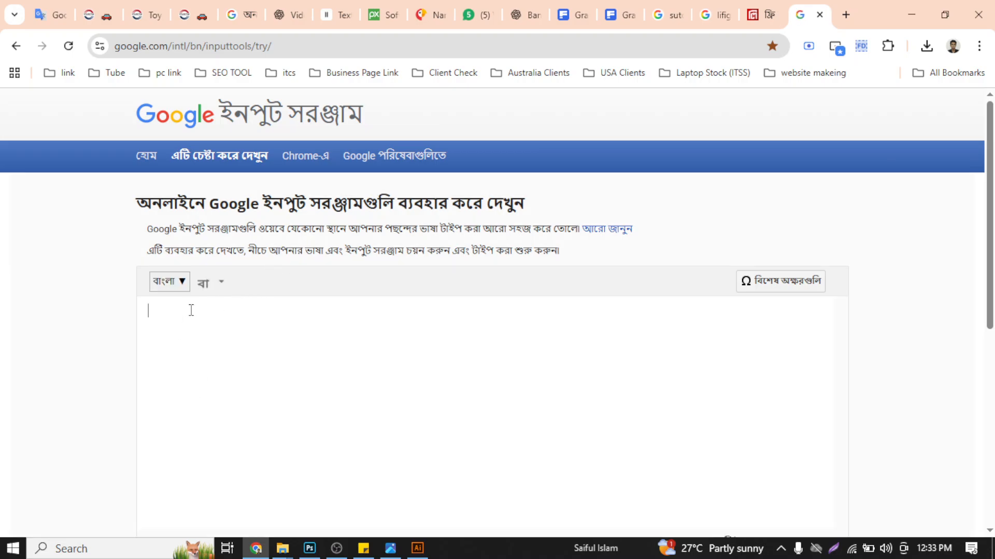
- Enter "ami" phonetically in the Bangla input box and accept the first suggestion, আমি
type("ami")
type("ami")
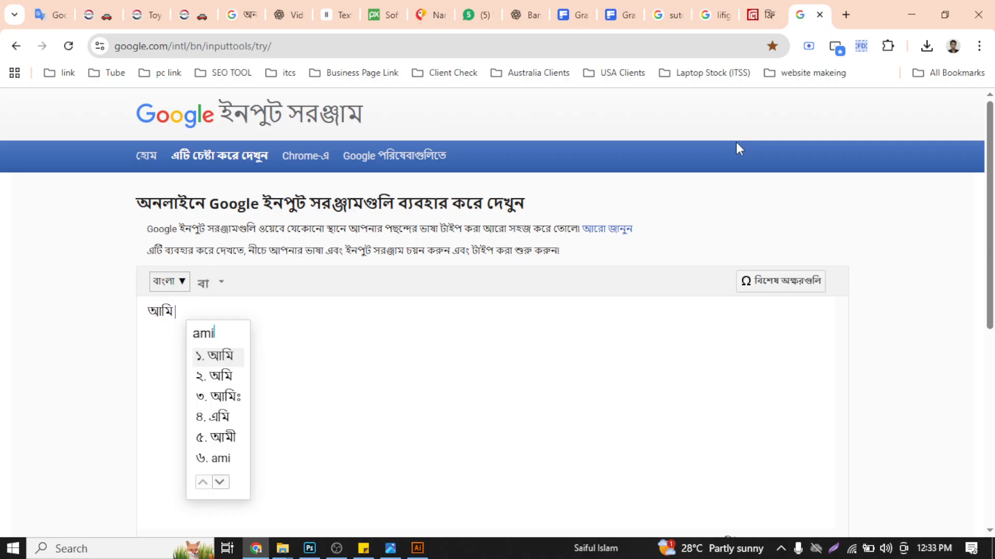
key("space")
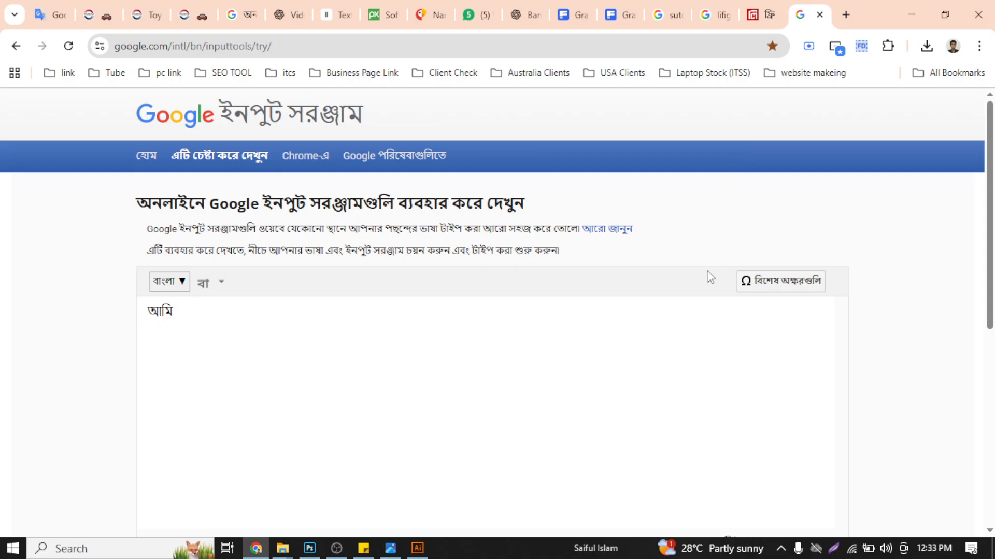
- Glance back at the Lipighor free fonts page, return to Google Input Tools, and view and close its special characters palette
left_click(774, 5)
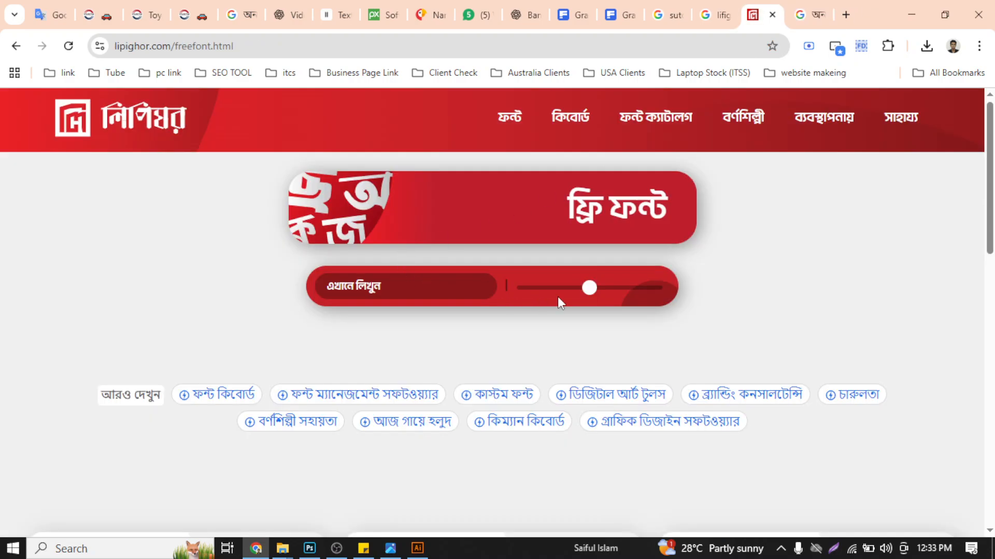
left_click(792, 10)
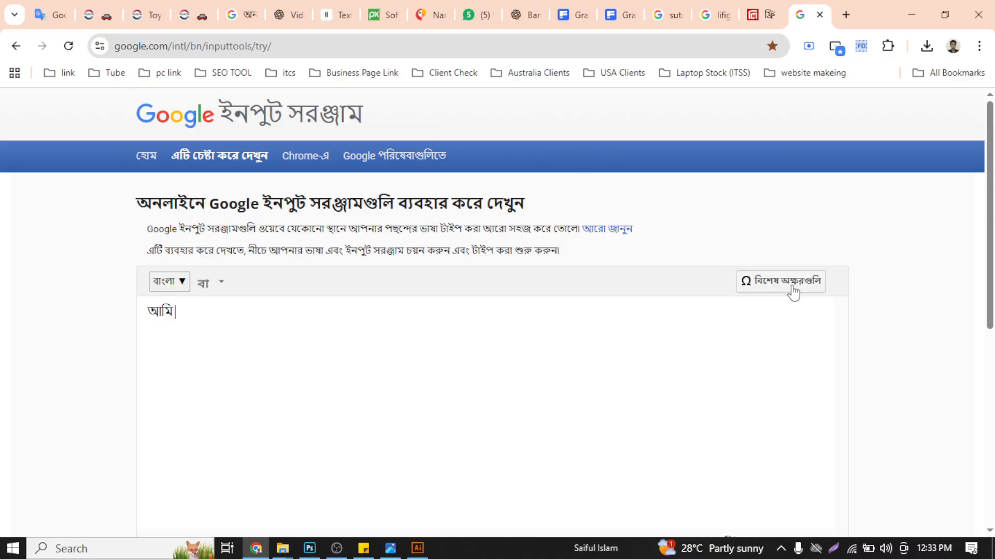
left_click(758, 285)
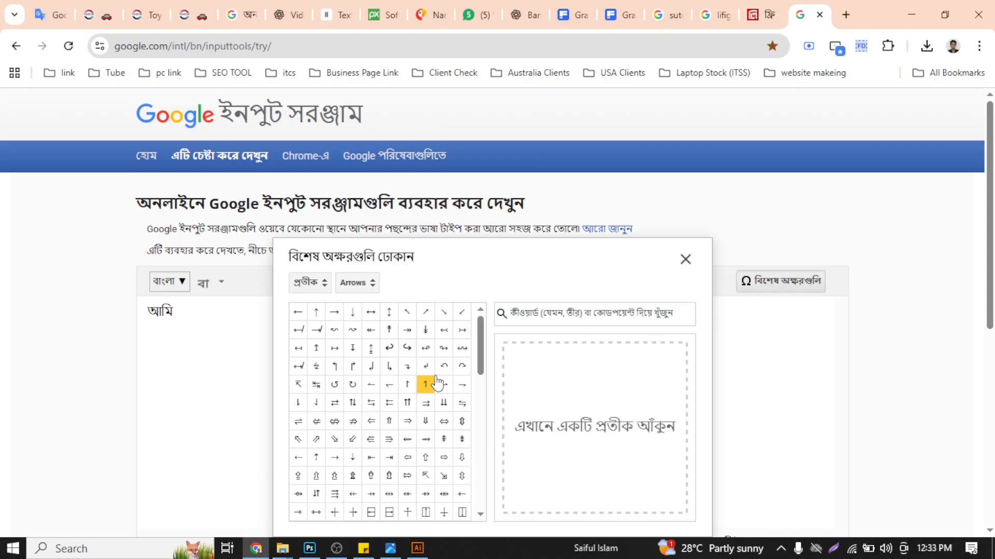
left_click(685, 260)
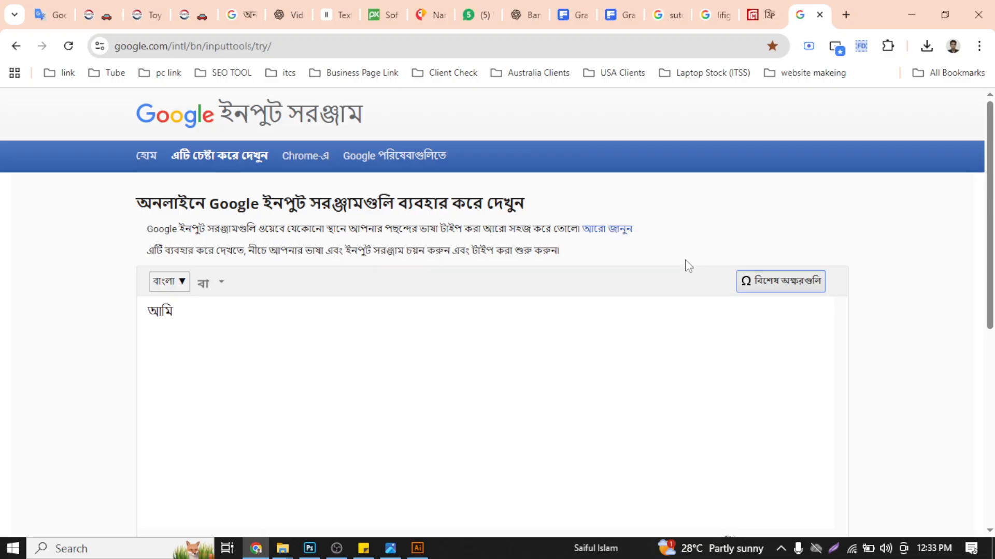
- Search Google in a new tab for "avro keyboard download"
left_click(845, 15)
type("av")
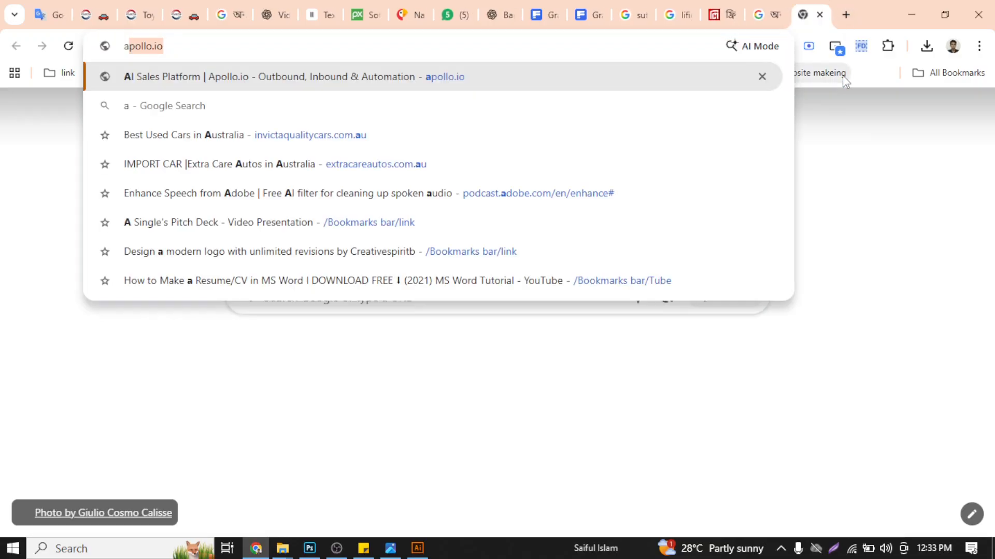
type("ro")
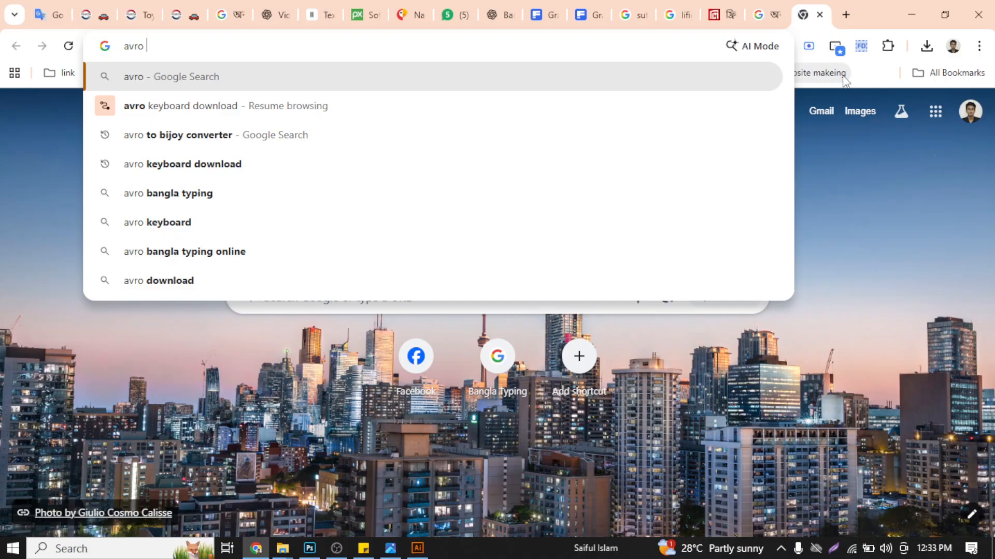
type(" key")
key("Right")
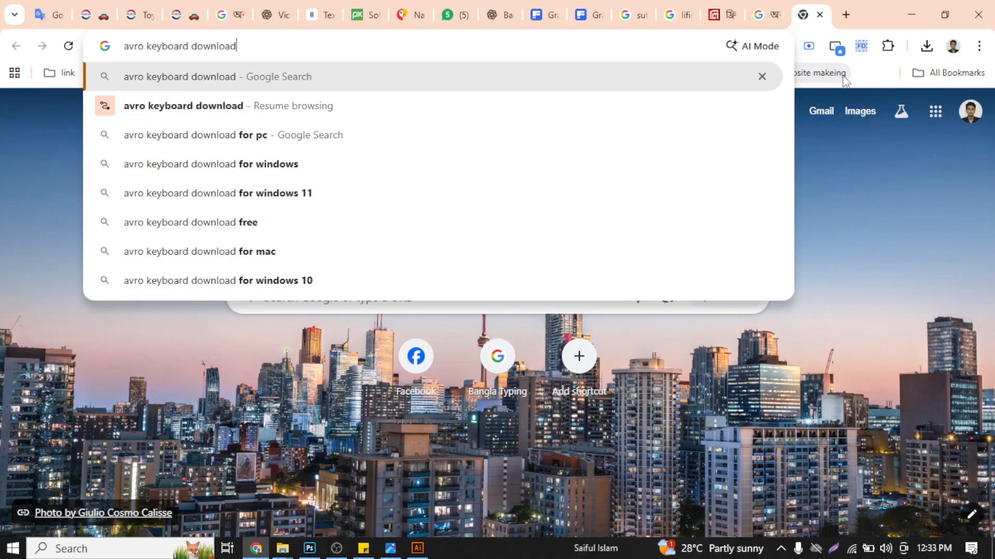
key("Return")
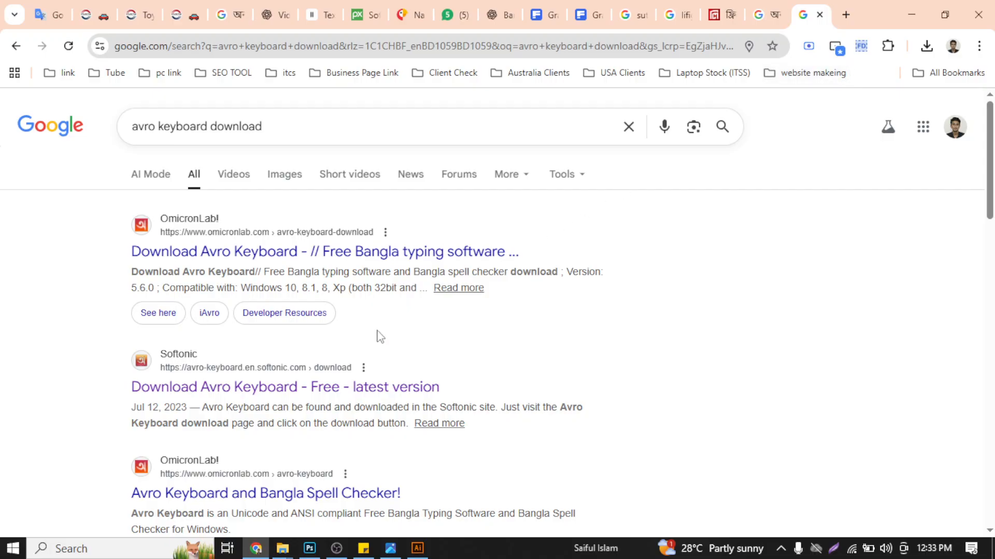
- Open the Softonic Avro Keyboard result in a new tab and download the free PC version, dismissing the Hola VPN offer
middle_click(377, 389)
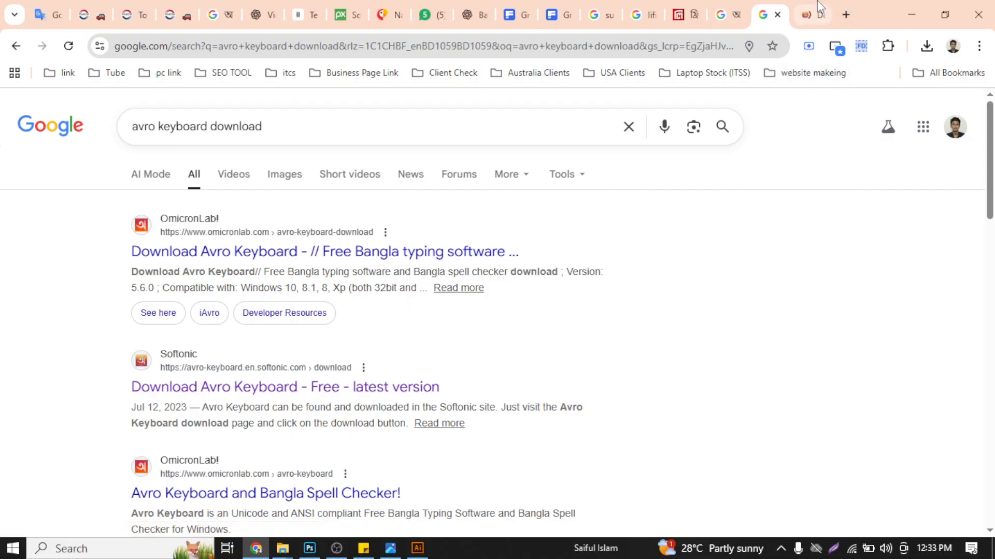
left_click(810, 14)
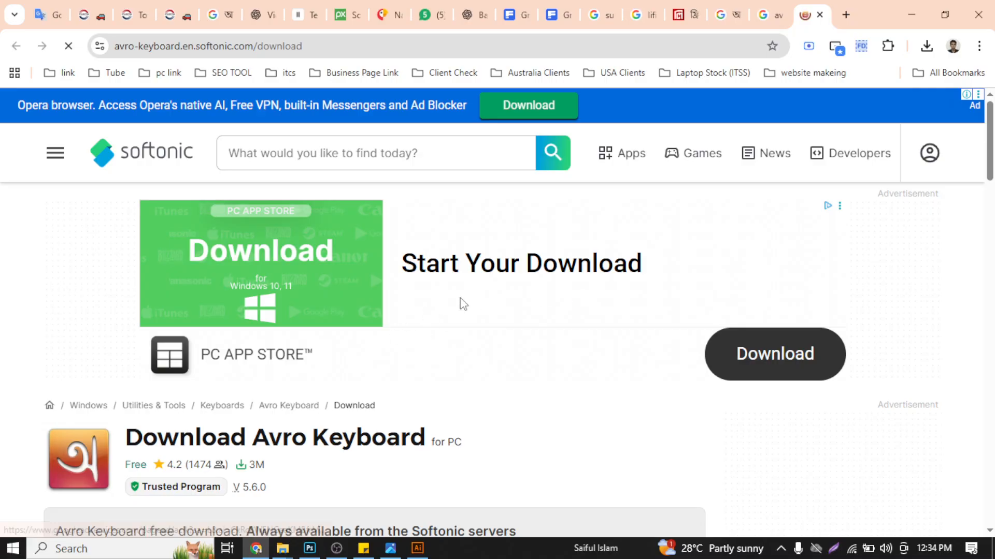
scroll(460, 304, "down", 5)
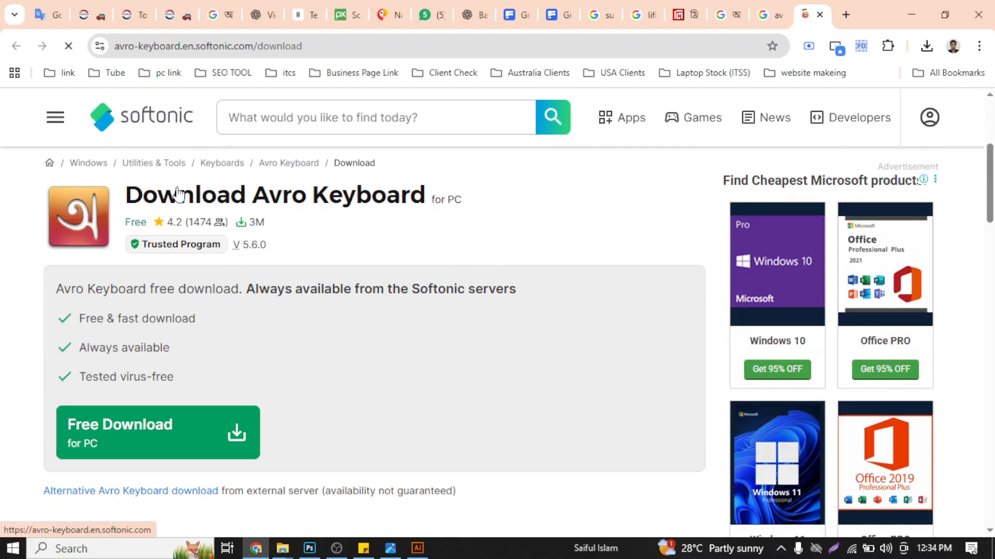
left_click(90, 429)
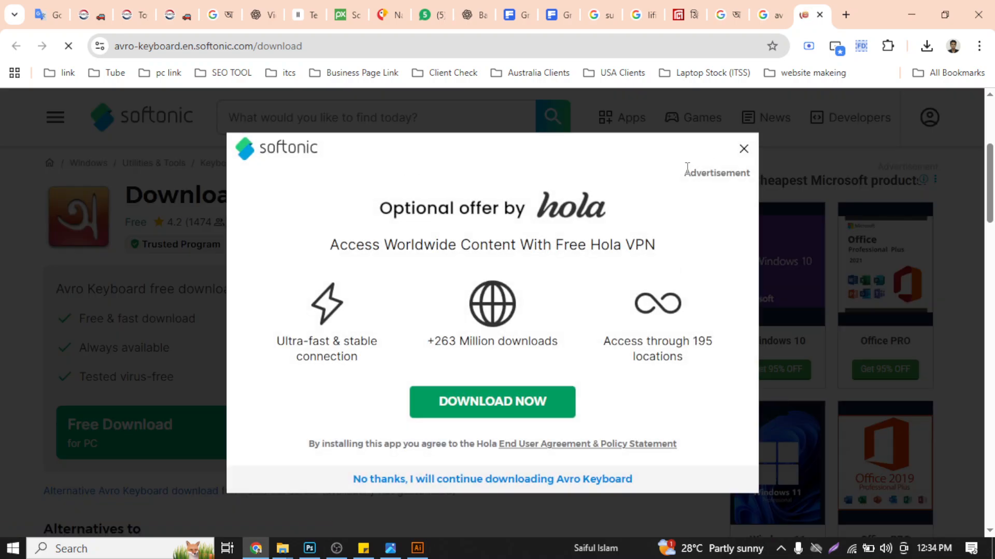
left_click(744, 151)
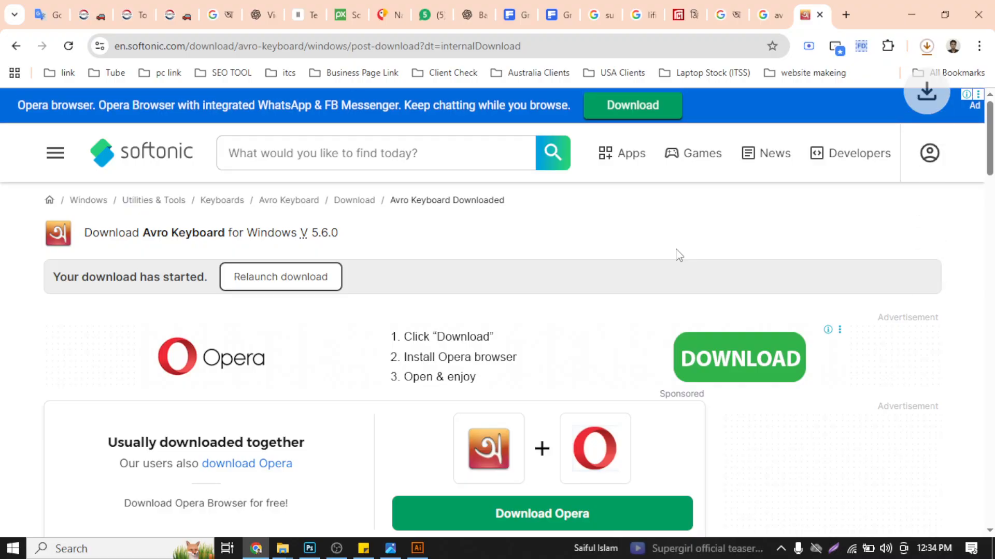
- Show the downloaded setup_avrokeyboard_5.6.0 file in its folder and run it
left_click(927, 47)
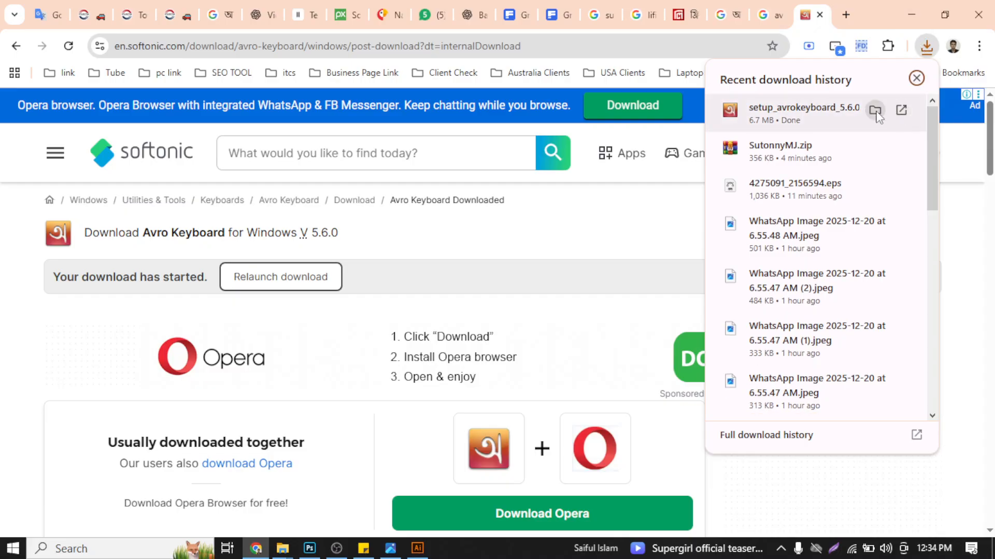
left_click(875, 111)
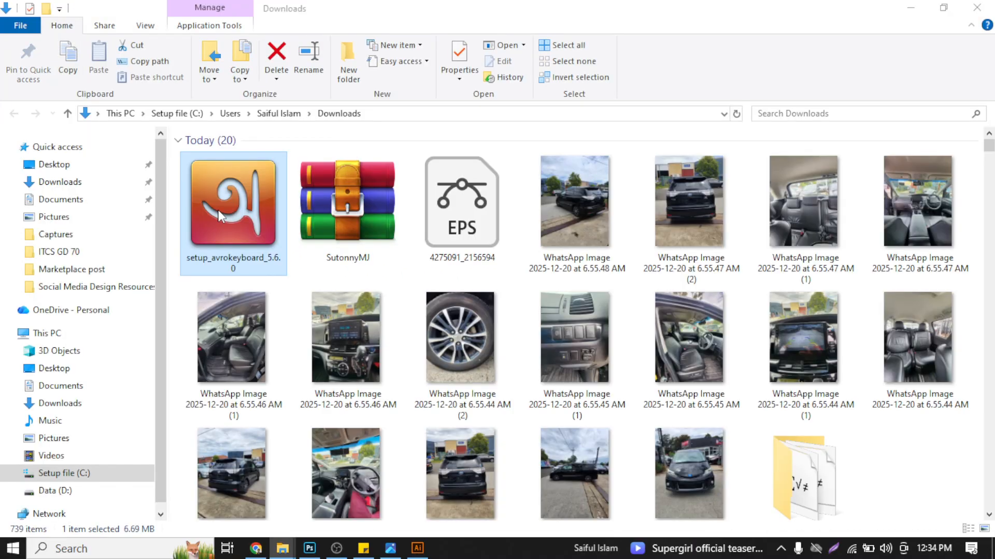
double_click(219, 210)
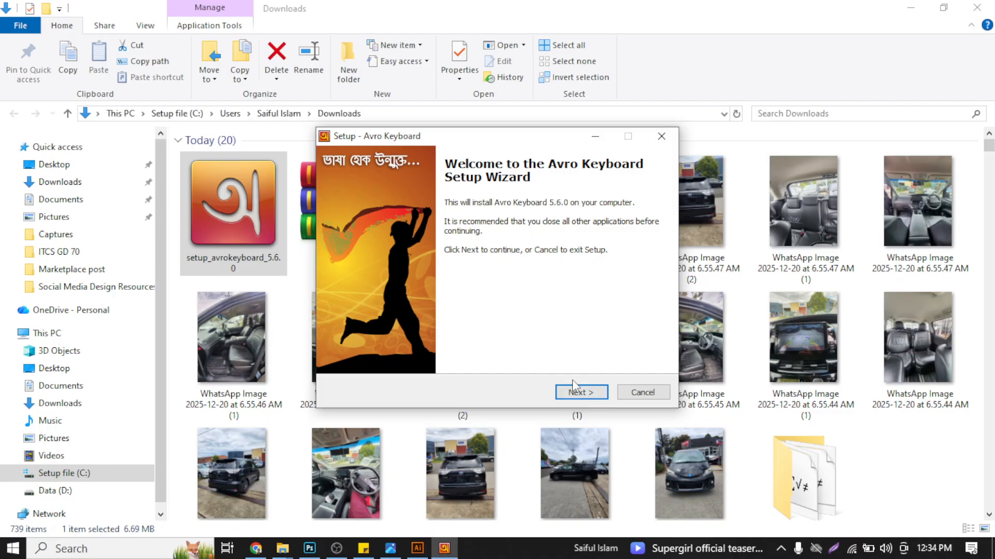
- Install Avro Keyboard through the setup wizard, accepting the license agreement and keeping the default options
left_click(574, 393)
left_click(350, 347)
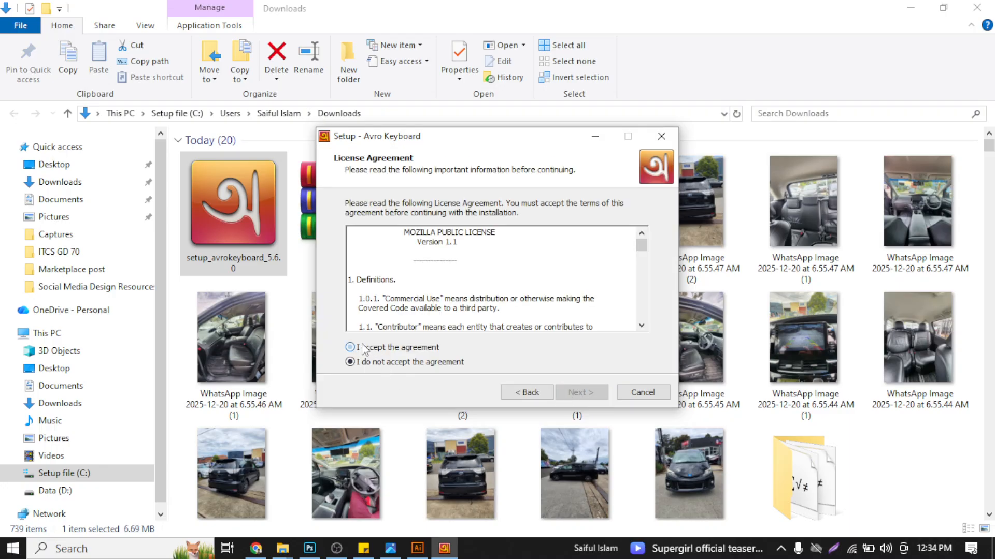
left_click(568, 394)
left_click(568, 393)
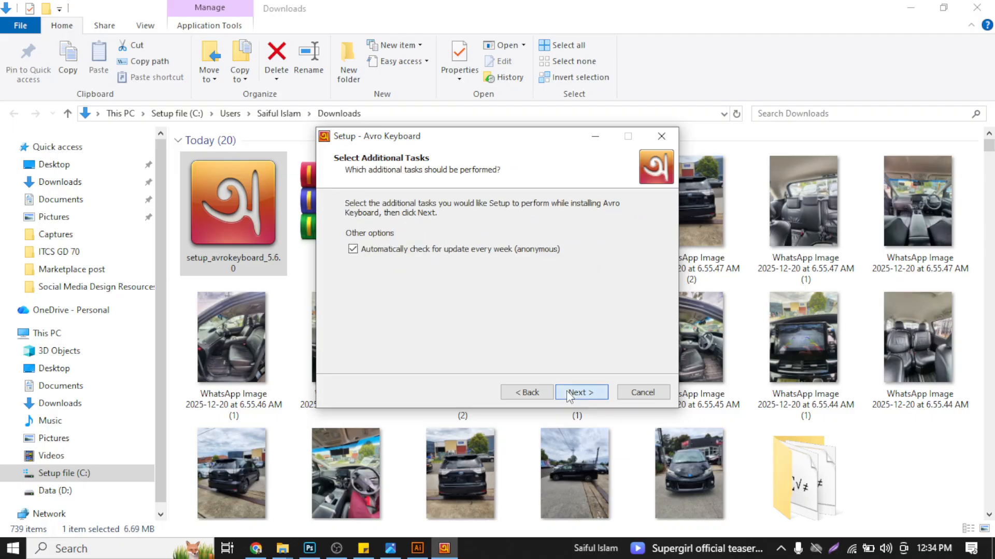
left_click(568, 394)
left_click(567, 392)
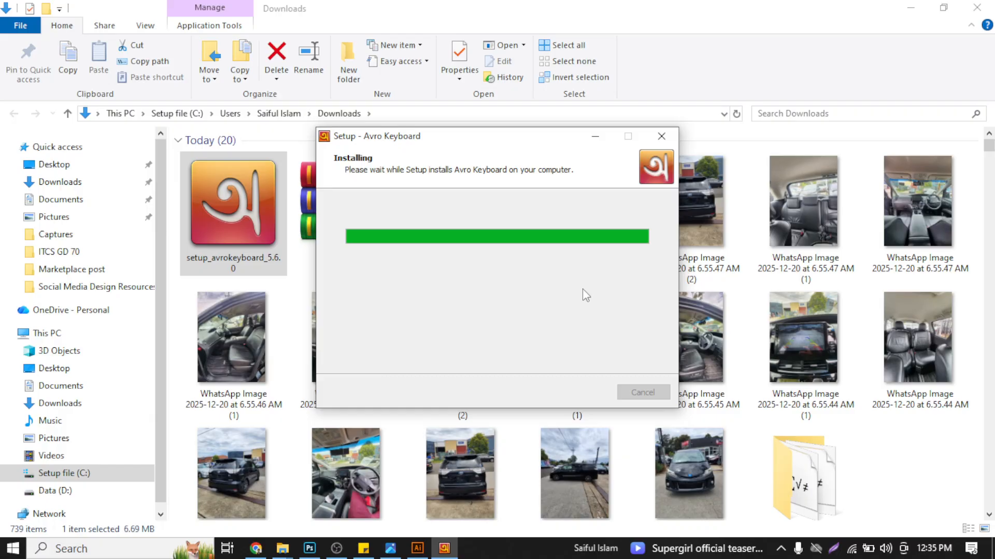
left_click(590, 391)
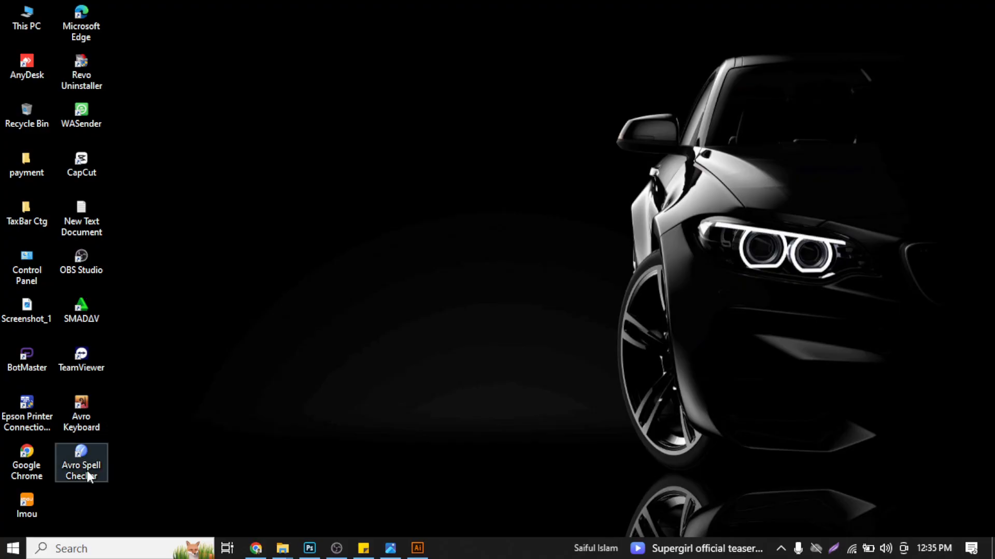
- Launch Avro Keyboard from the desktop, open its Layout Viewer, enlarge the layout two levels and move the viewer toward mid-screen
left_click(94, 413)
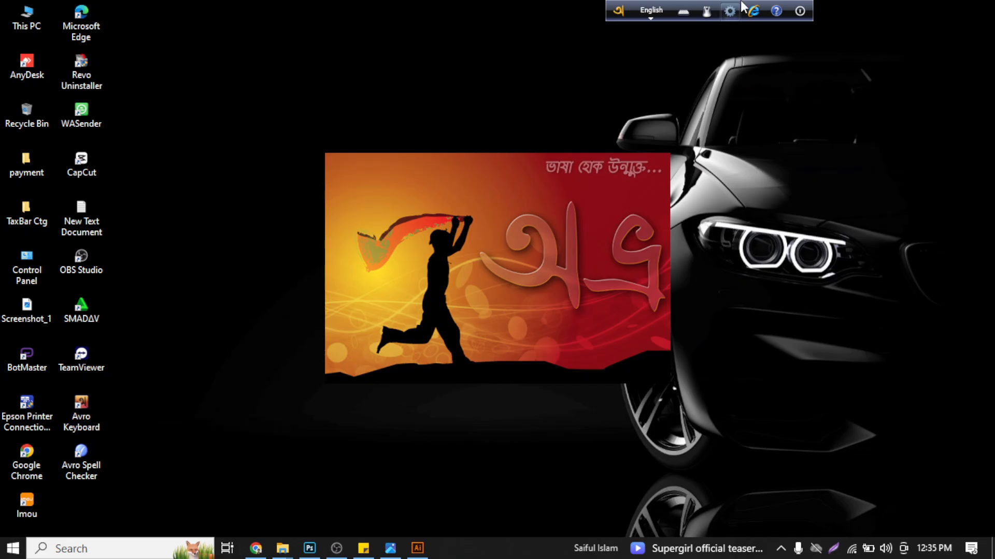
left_click(682, 14)
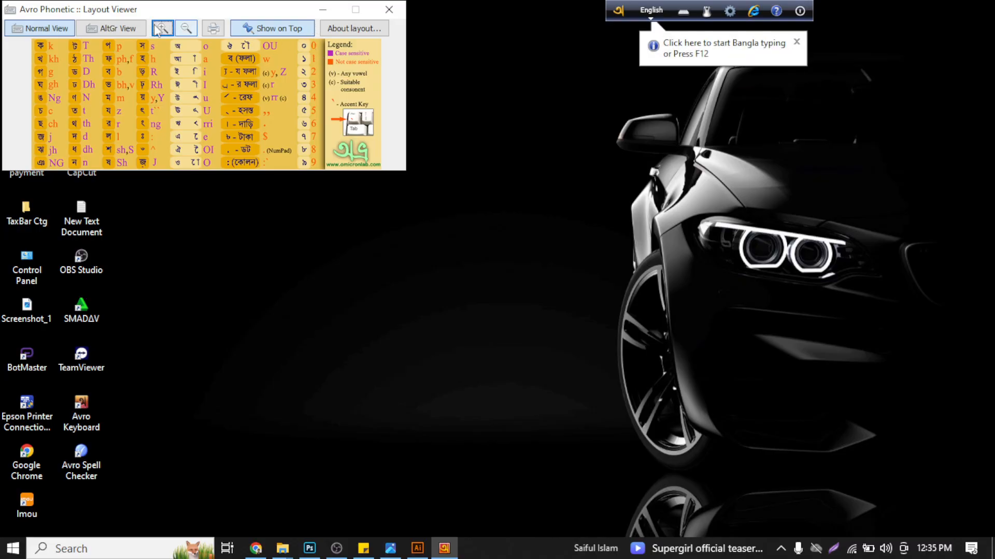
left_click(162, 28)
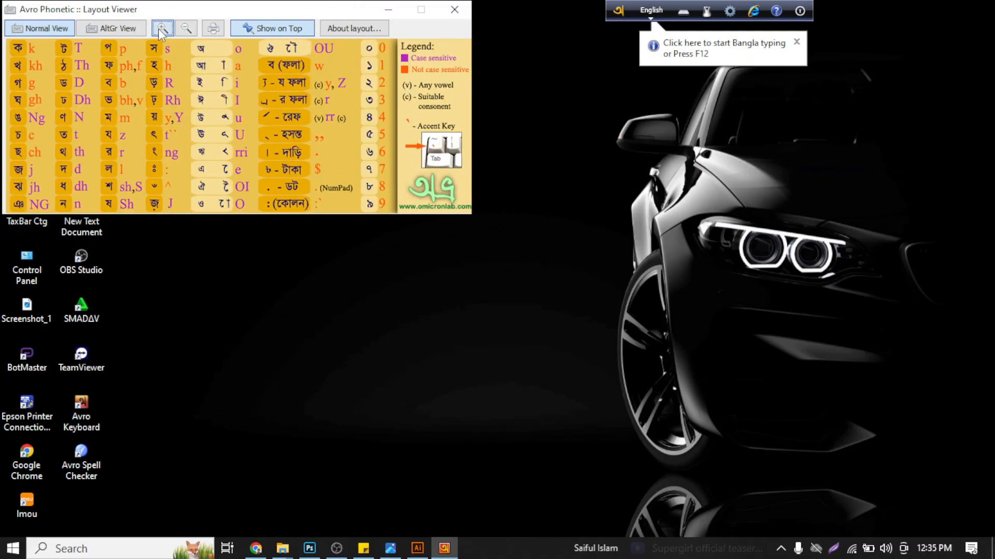
left_click(162, 28)
left_click_drag(213, 10, 386, 114)
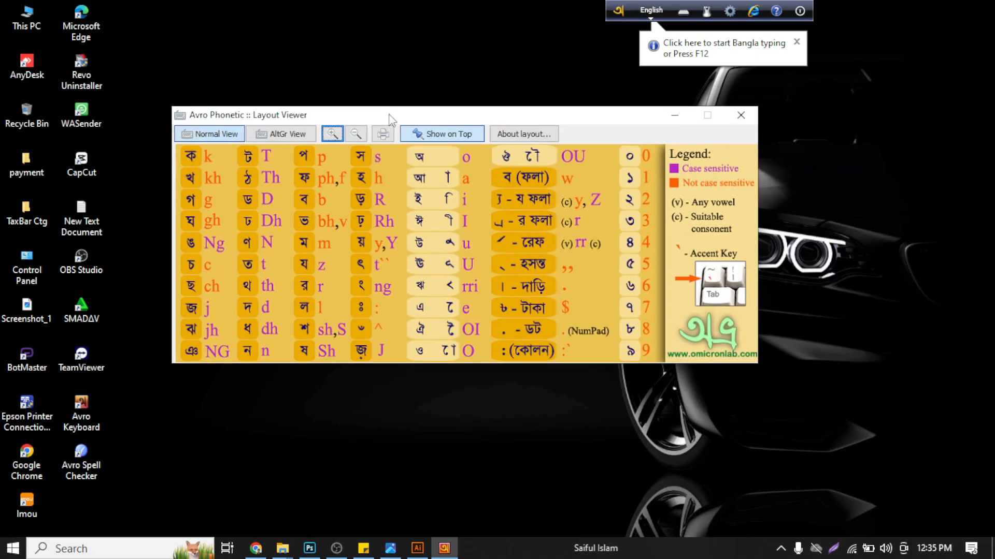
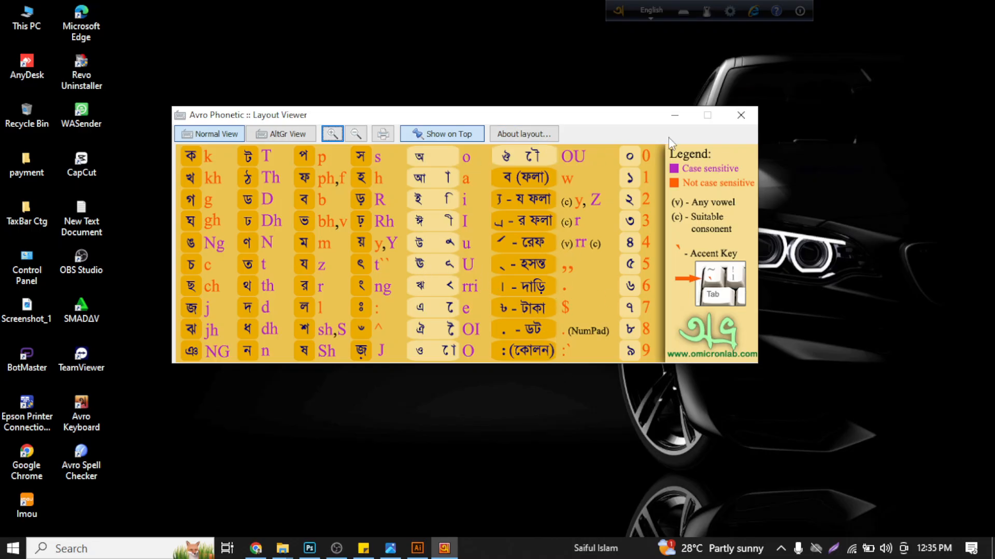
- Close the Layout Viewer and toggle Avro Keyboard to Bangla and back to English
left_click(741, 115)
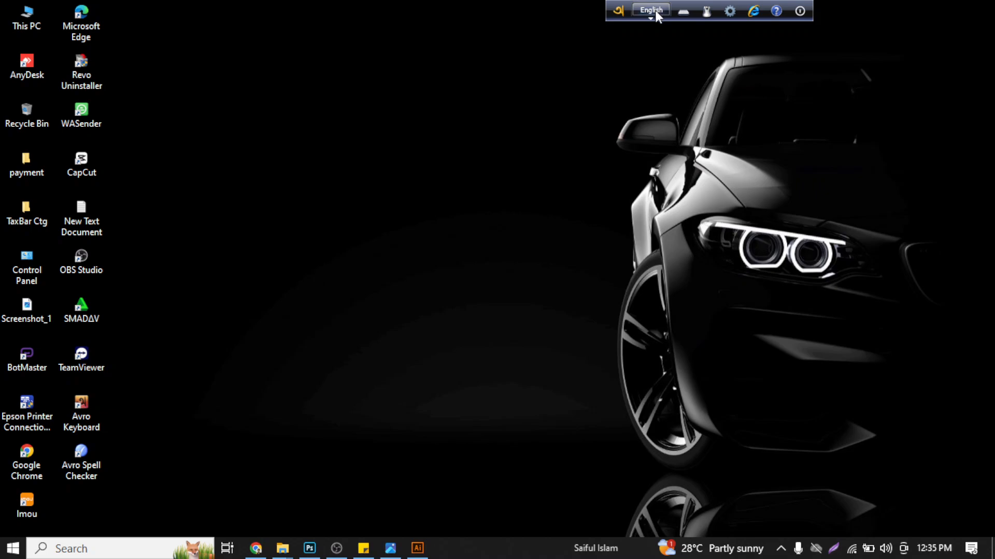
left_click(656, 16)
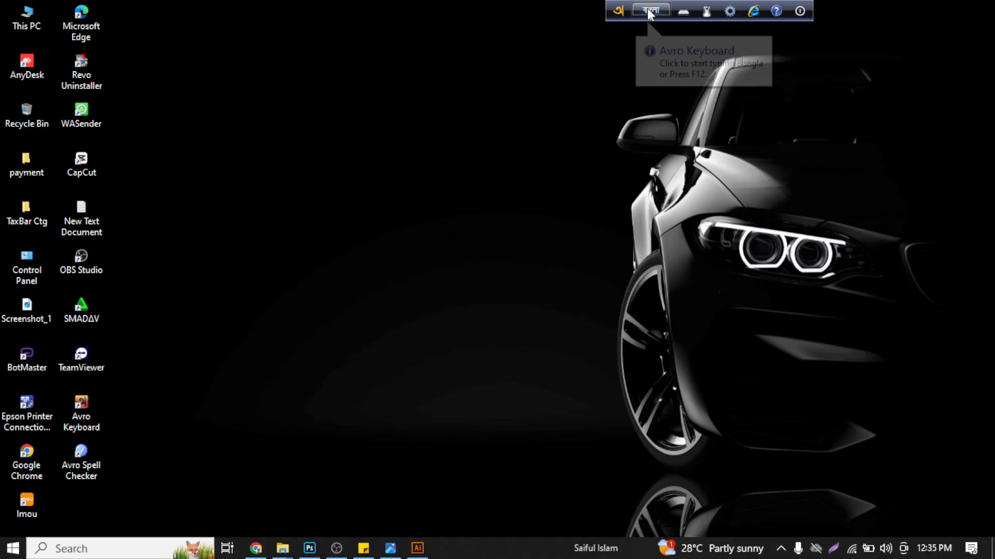
left_click(649, 12)
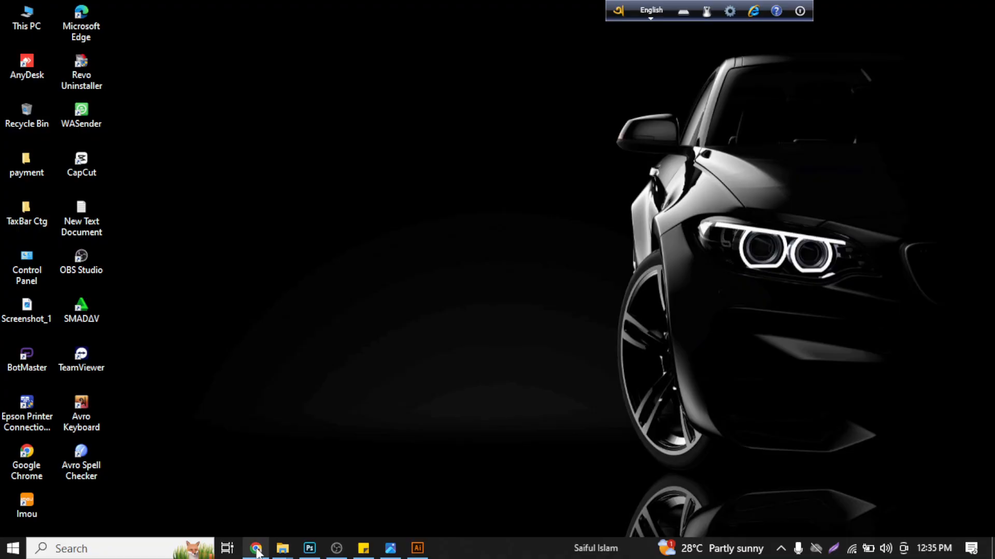
- Switch to Chrome, shift the Avro toolbar away from the active tab and close the Softonic download tab
left_click(257, 550)
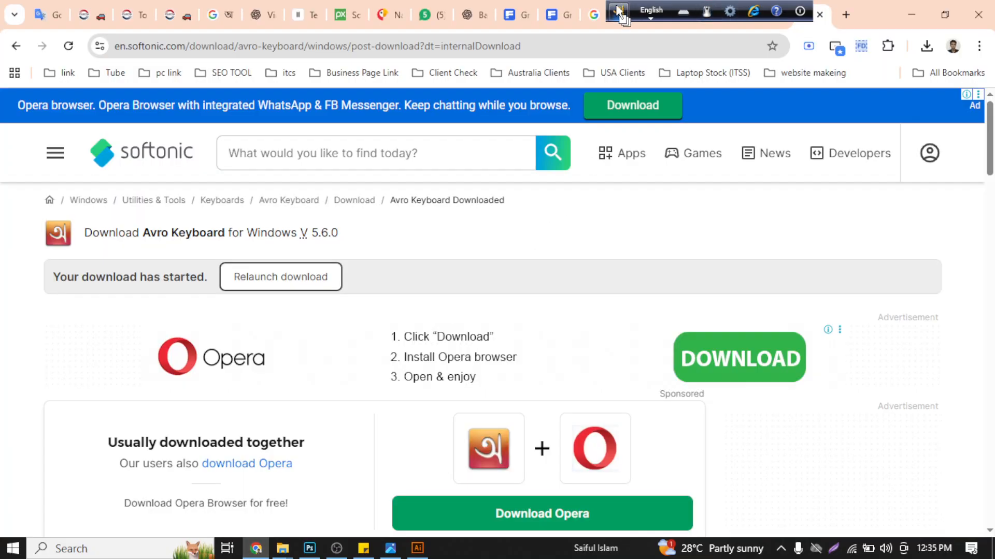
left_click_drag(619, 11, 346, 12)
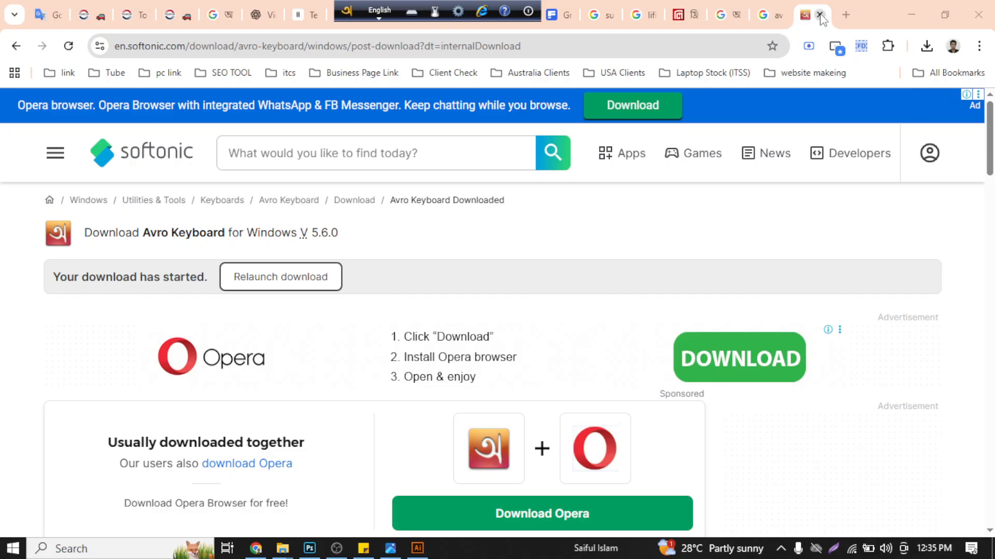
left_click(820, 15)
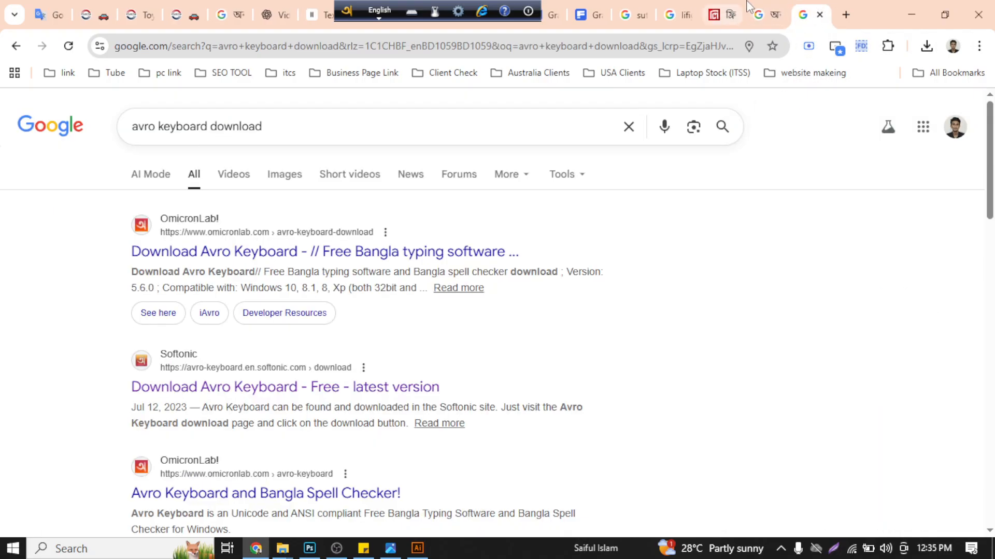
- Copy the word আমি from the Google Input Tools page
left_click(760, 16)
double_click(153, 314)
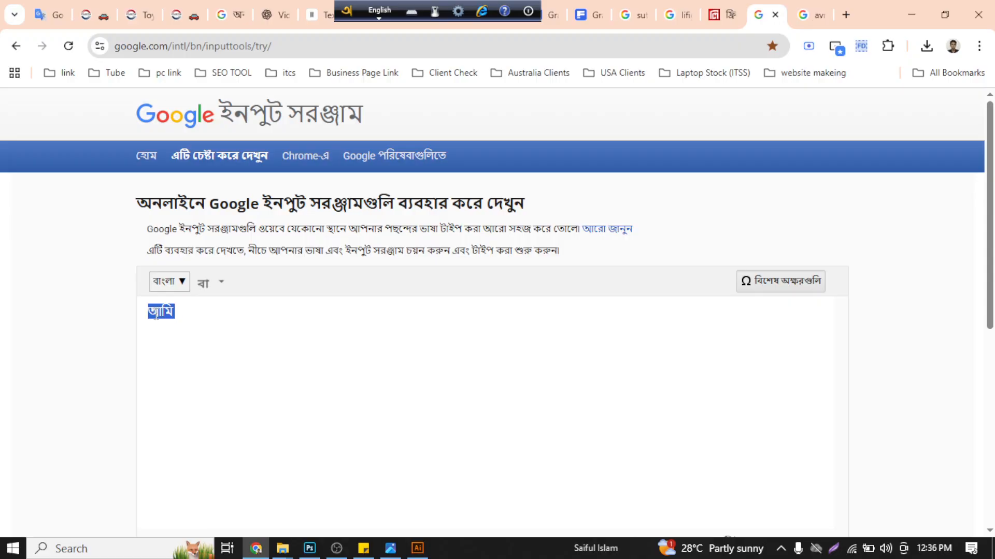
right_click(155, 314)
left_click(207, 225)
- Move the Avro toolbar out of the way and copy the Option 07 line "আপনার ব্যবসার জন্য" from the ChatGPT conversation
left_click_drag(356, 12, 958, 50)
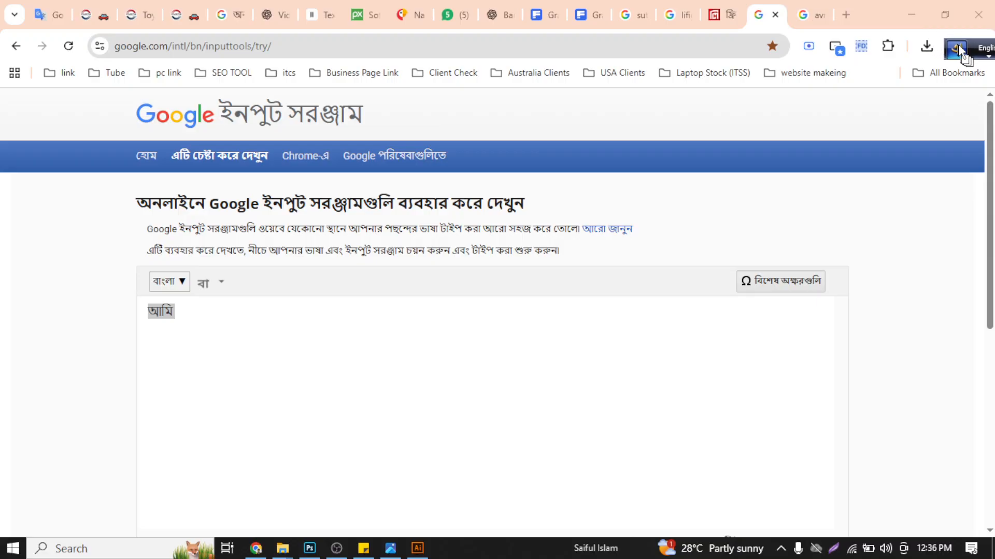
left_click(484, 4)
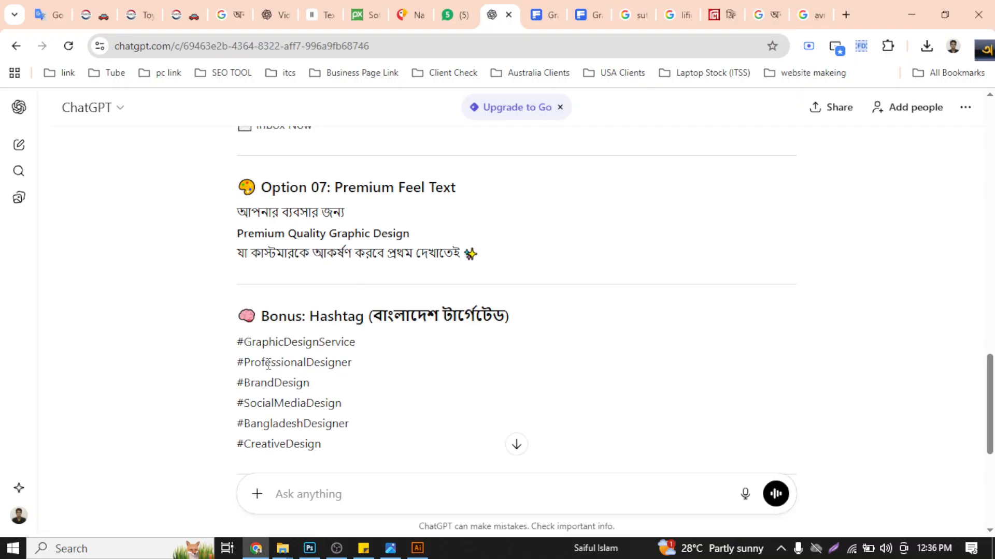
left_click_drag(347, 213, 237, 213)
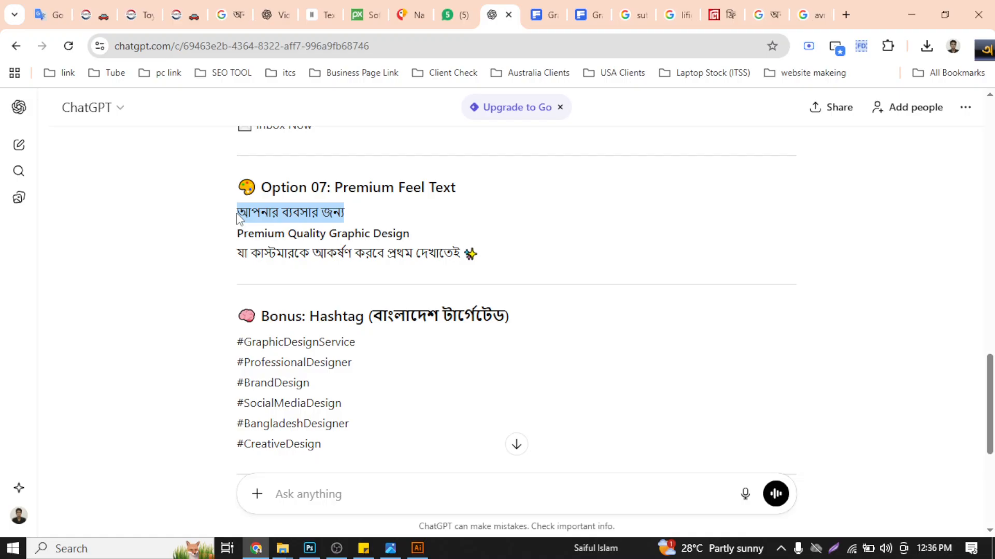
right_click(267, 207)
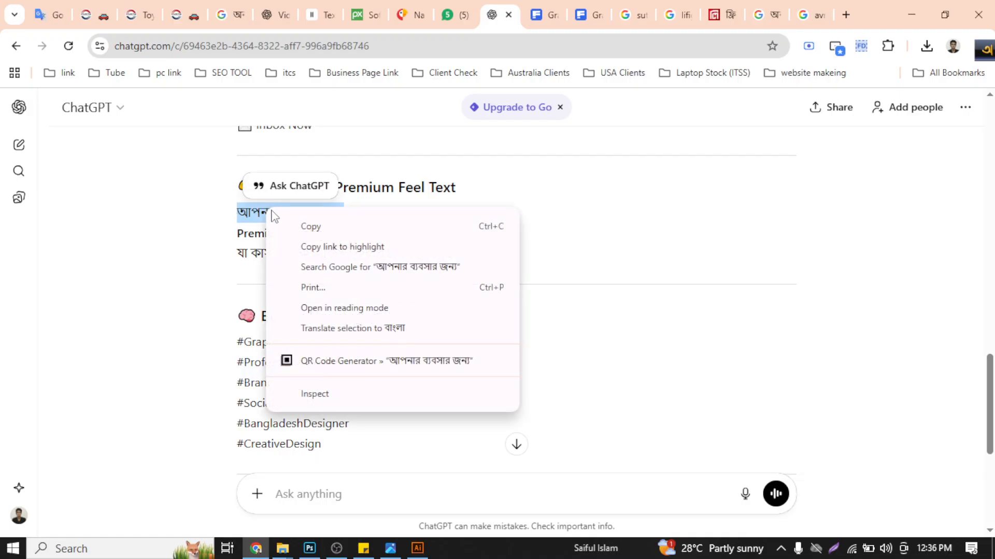
left_click(293, 227)
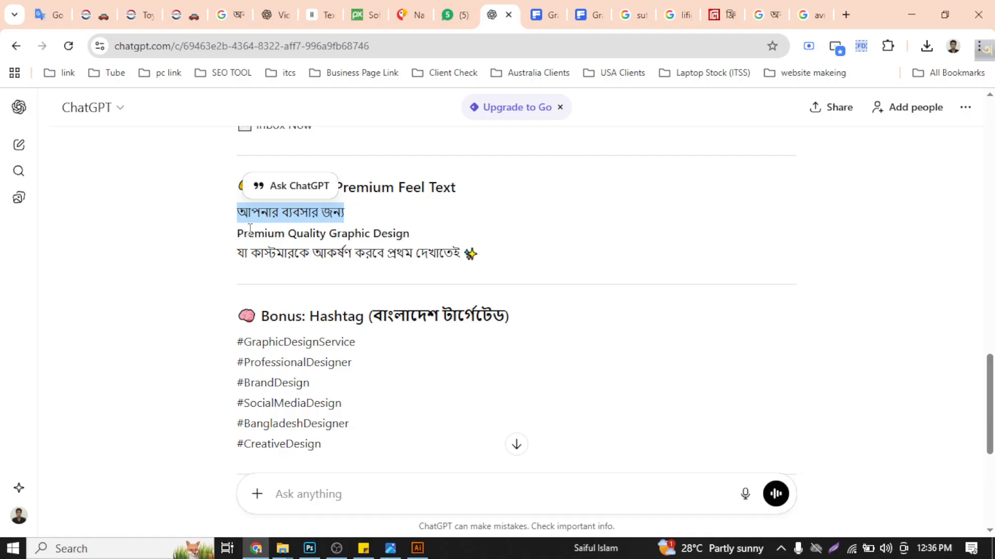
- Paste the copied line as the preview text on Lipighor's free fonts page
left_click(719, 14)
left_click(339, 286)
right_click(343, 288)
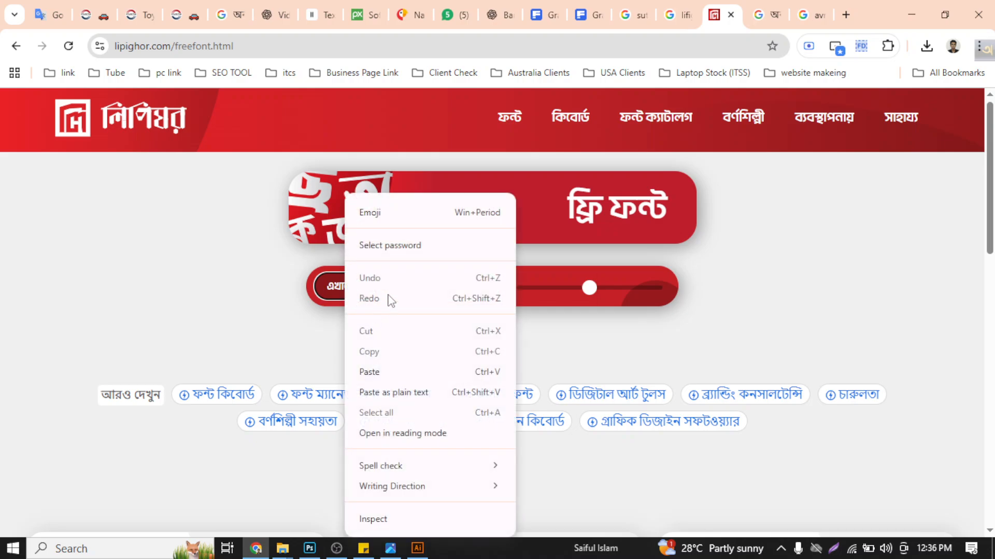
left_click(368, 372)
- Examine the free font previews of "আপনার ব্যবসার জন্য" on pages 1 to 4 and return to page 1
scroll(601, 309, "down", 5)
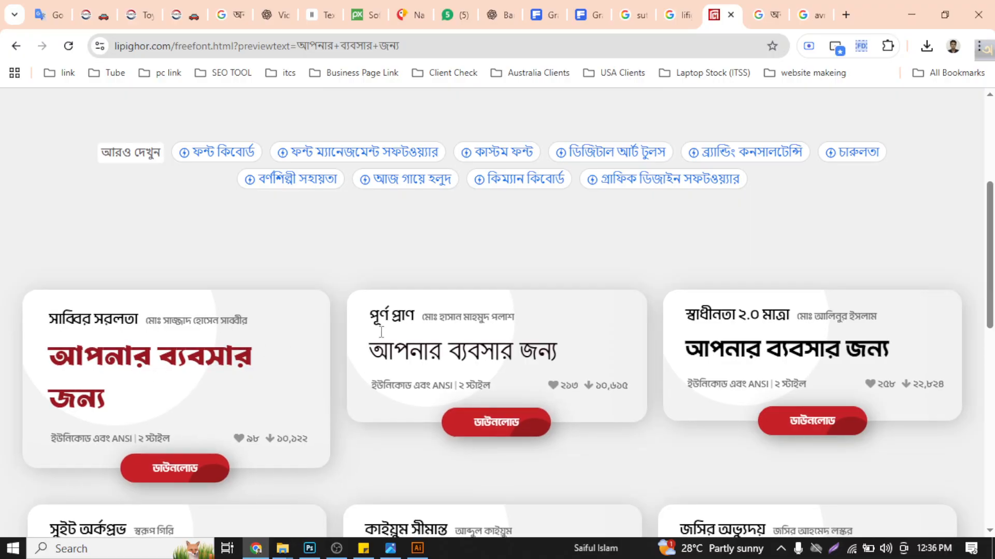
scroll(498, 311, "down", 1)
scroll(988, 364, "down", 3)
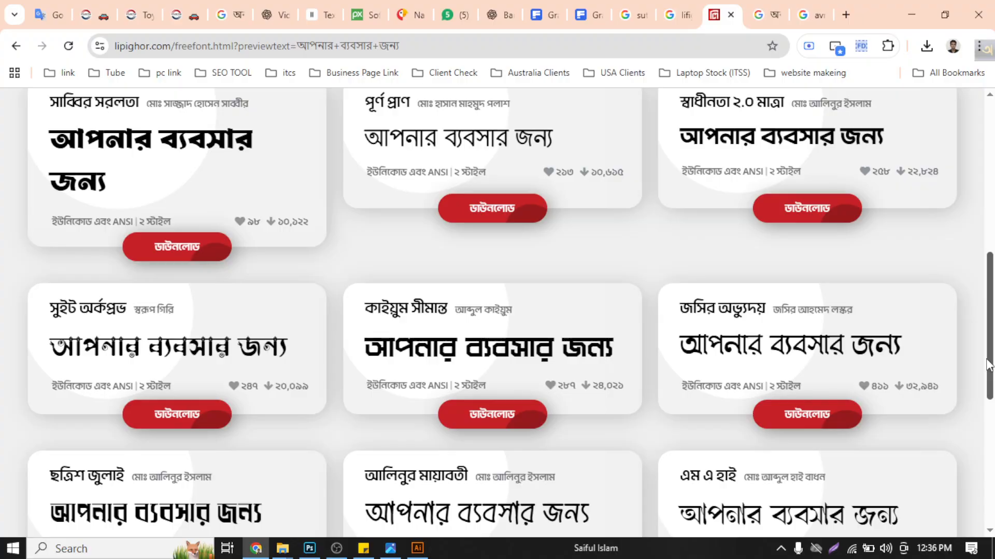
left_click_drag(987, 364, 961, 353)
scroll(962, 353, "down", 4)
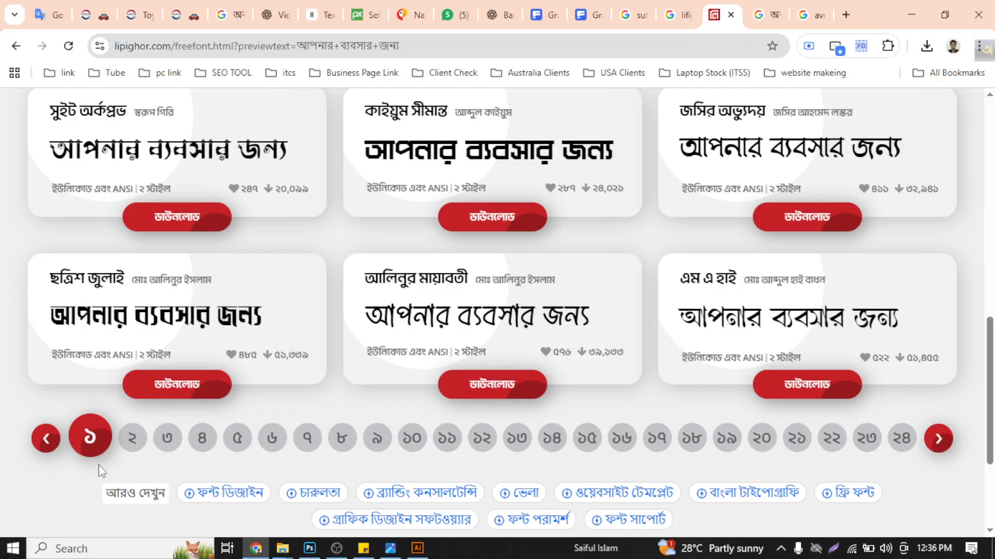
left_click(133, 439)
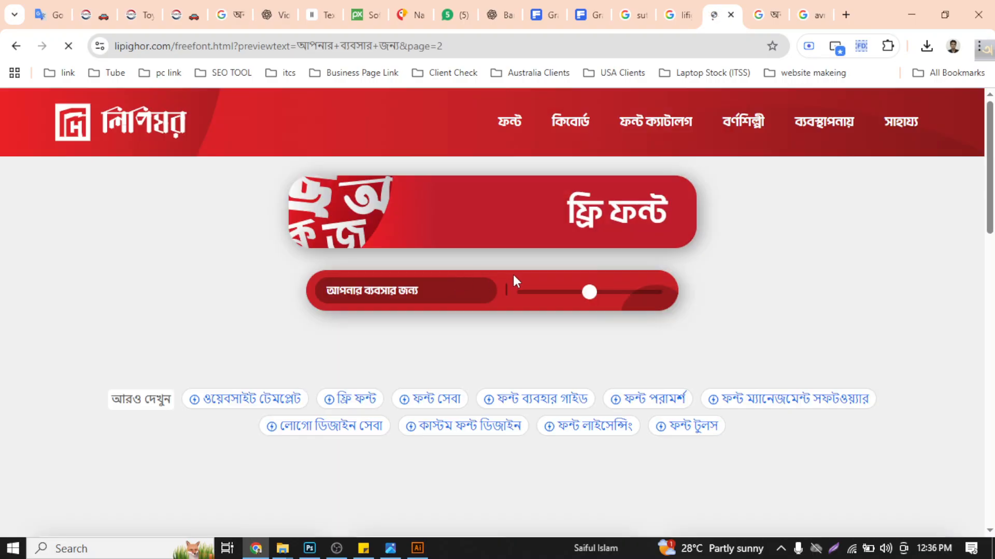
scroll(517, 282, "down", 9)
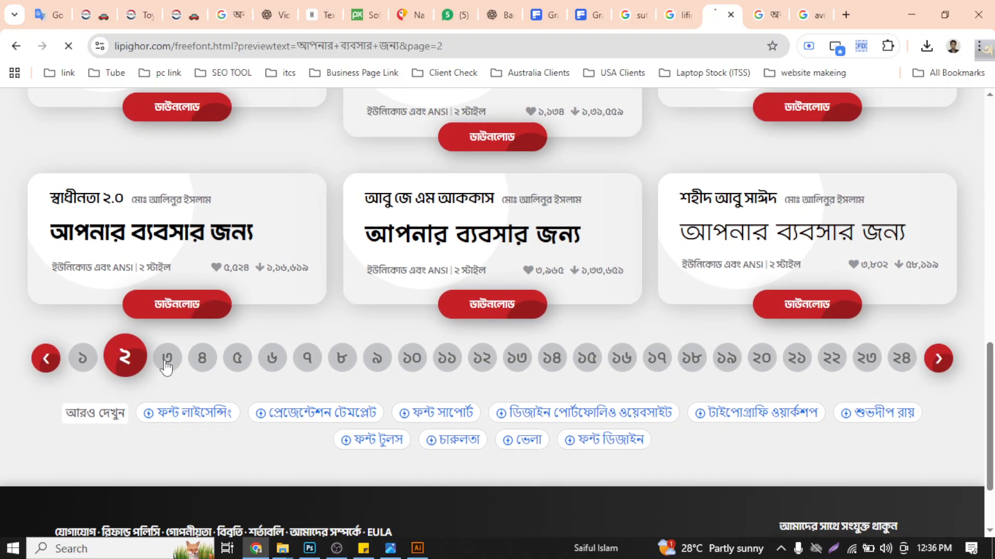
scroll(528, 272, "down", 8)
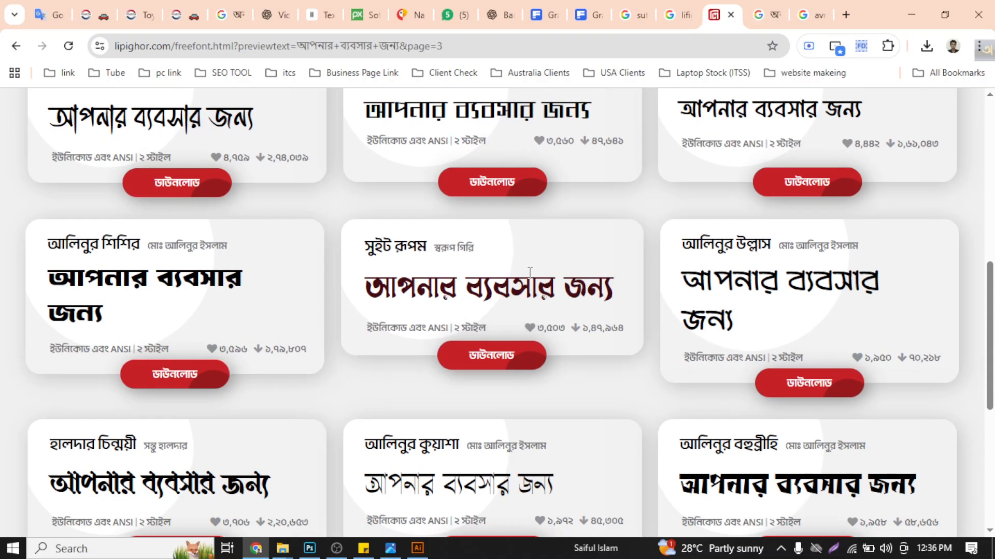
scroll(529, 272, "down", 5)
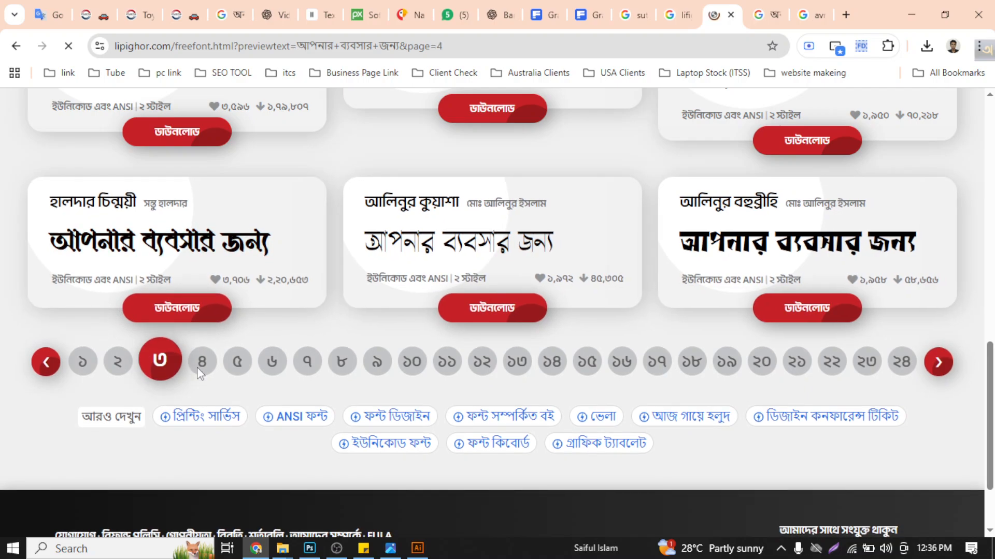
scroll(487, 329, "down", 10)
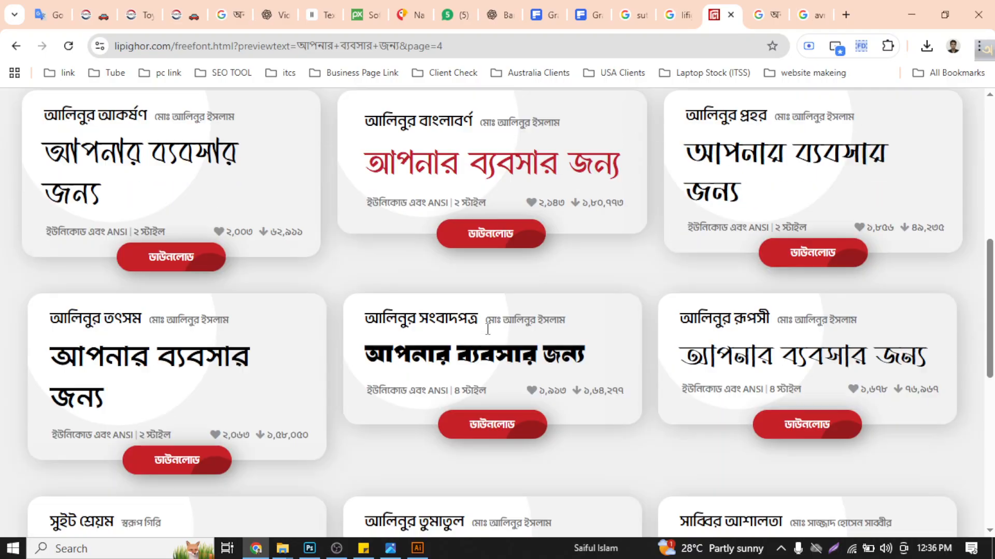
scroll(487, 329, "down", 5)
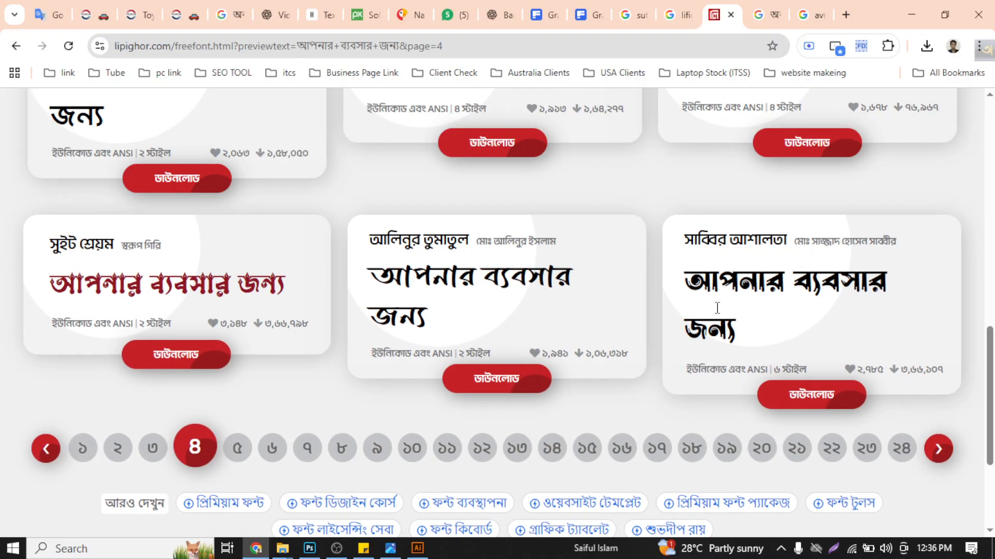
scroll(834, 337, "down", 4)
scroll(833, 334, "up", 5)
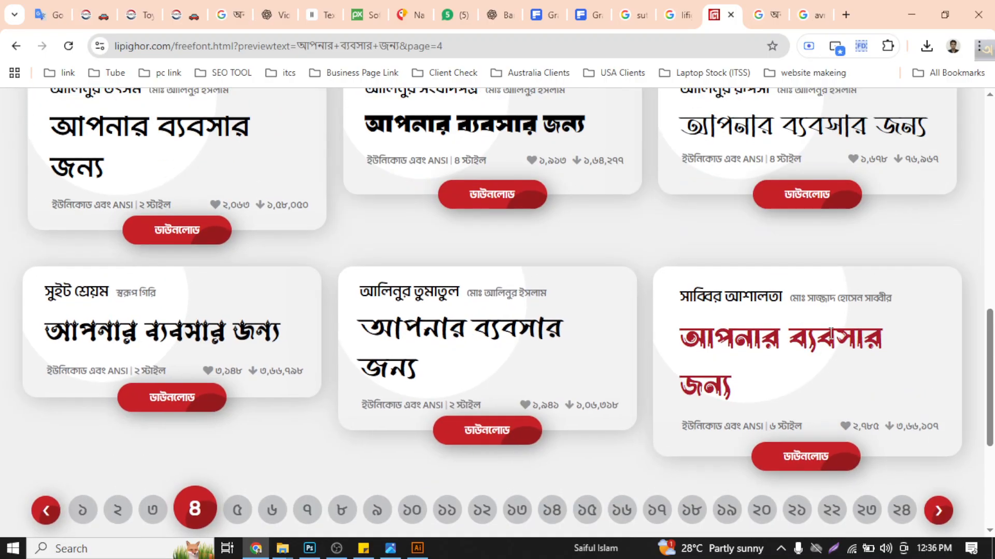
left_click(82, 510)
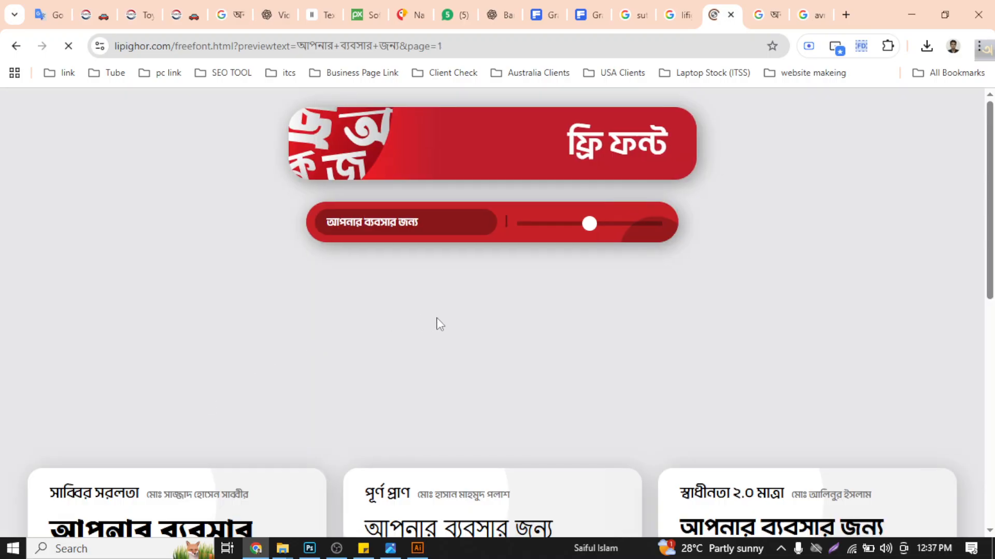
scroll(469, 318, "down", 6)
scroll(452, 300, "up", 2)
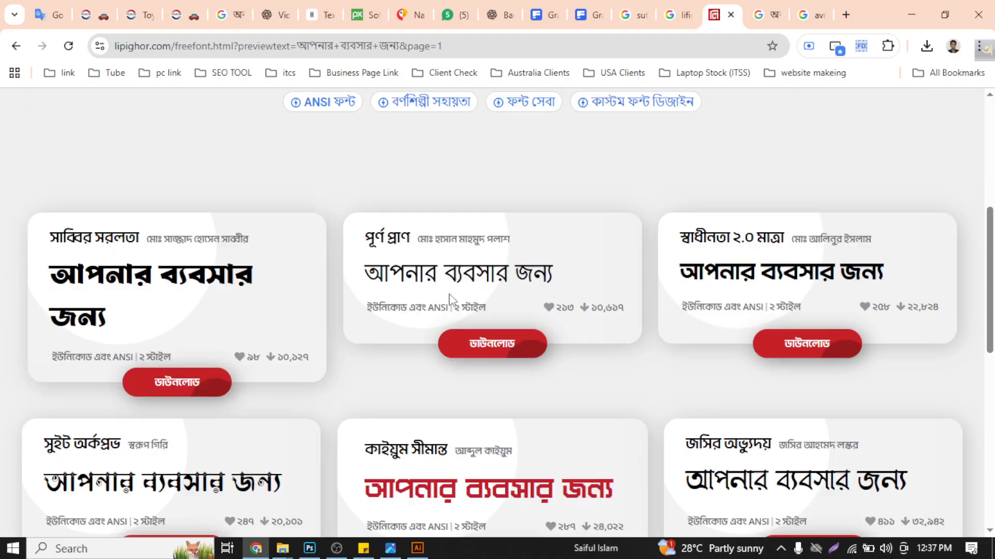
scroll(449, 299, "up", 2)
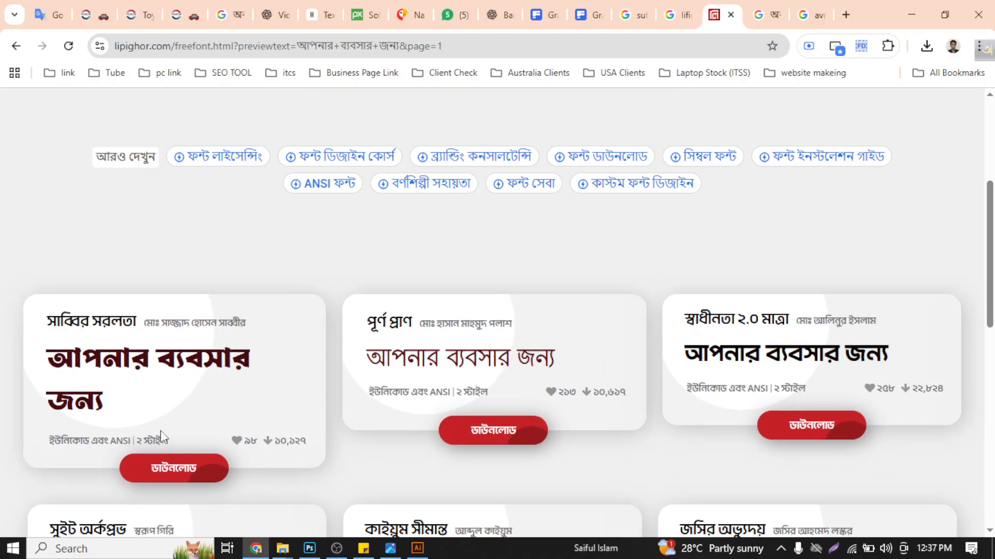
- Open the page of the সাব্বির সরলতা font and locate its download option
left_click(196, 467)
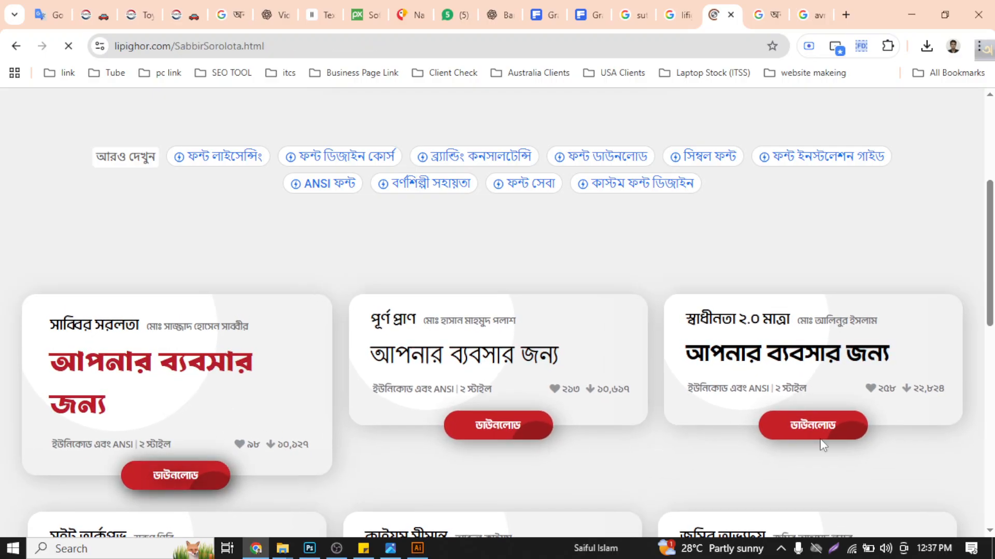
scroll(587, 303, "down", 6)
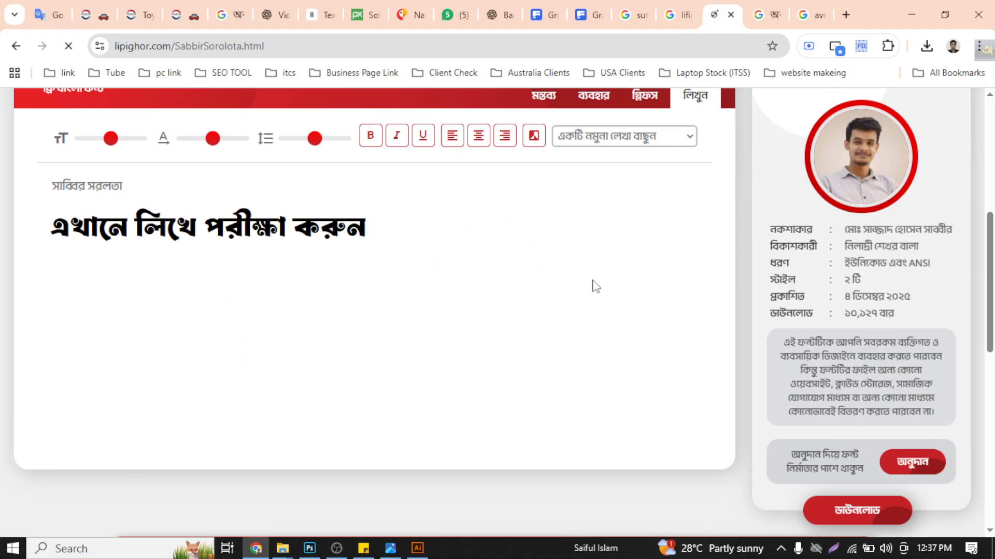
scroll(582, 280, "down", 7)
scroll(544, 260, "down", 4)
scroll(547, 260, "up", 5)
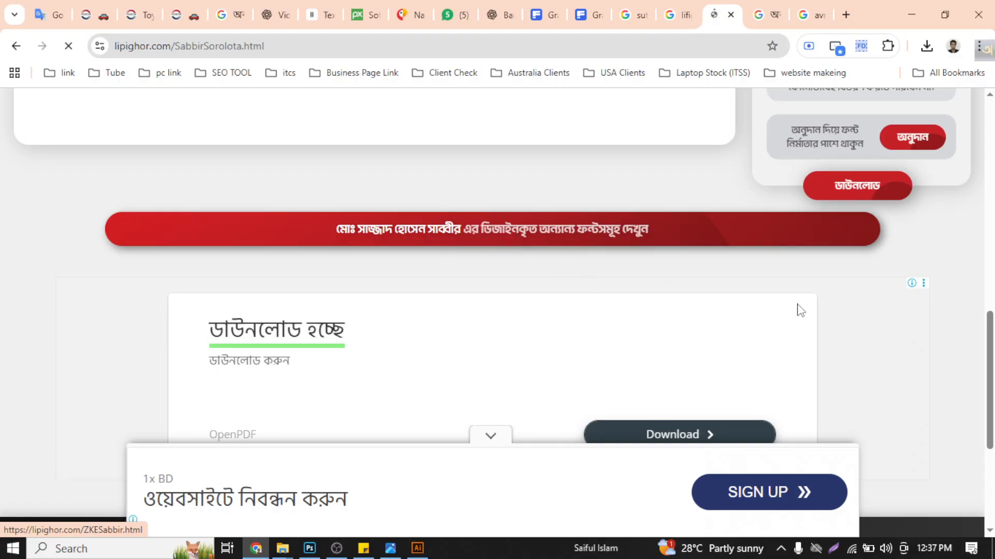
scroll(737, 292, "up", 5)
scroll(609, 226, "down", 5)
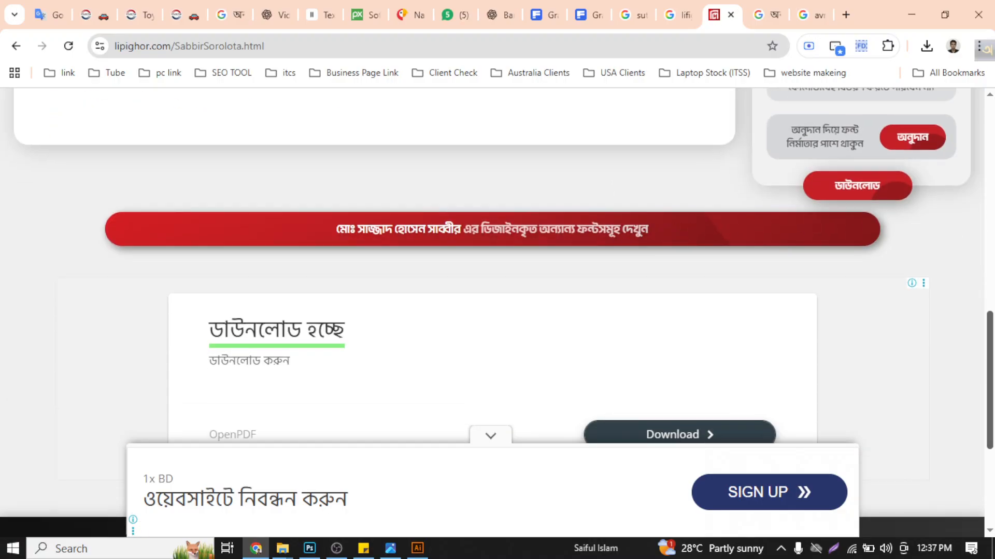
scroll(693, 230, "up", 10)
scroll(841, 370, "down", 6)
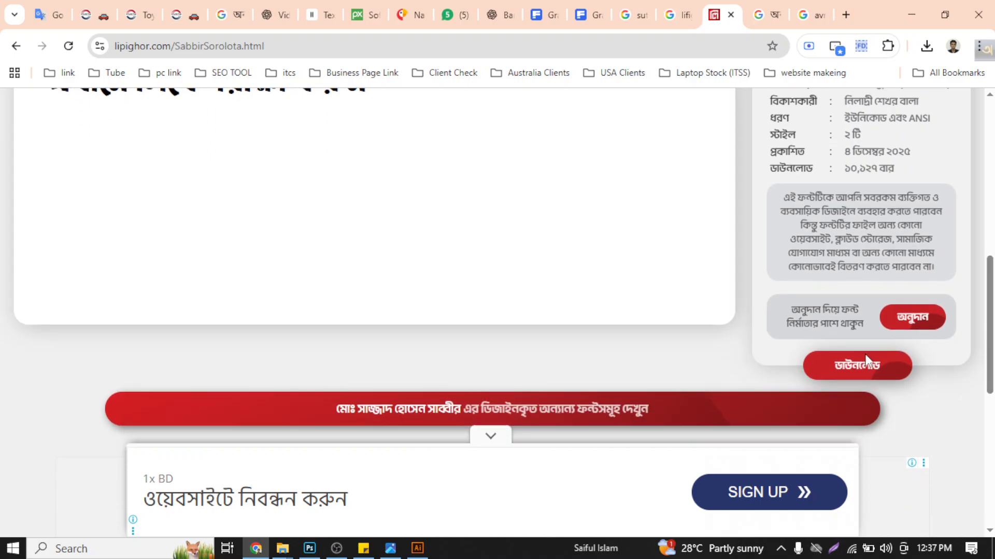
- Download the সাব্বির সরলতা font, declining the donation and agreeing to the usage terms, and show the file in its folder
left_click(841, 370)
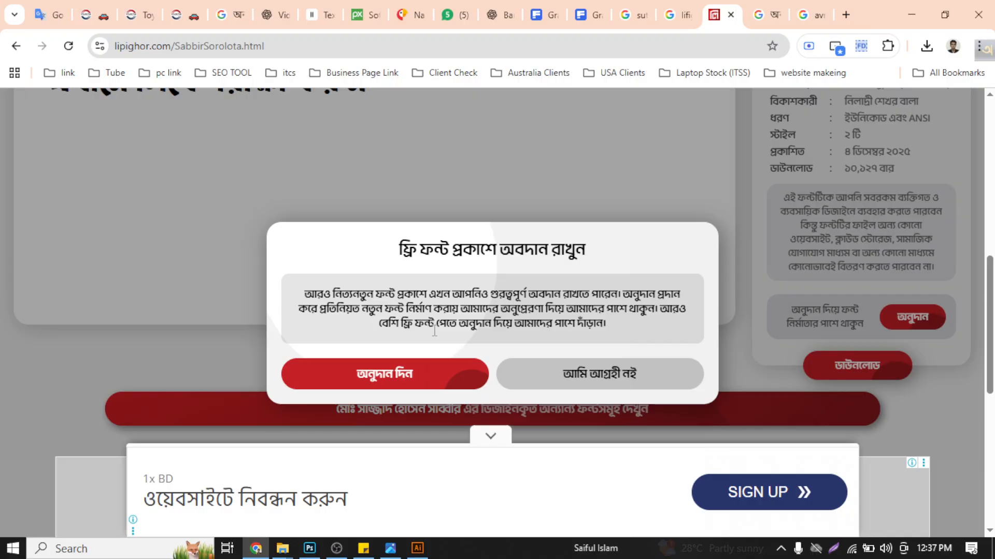
left_click(564, 384)
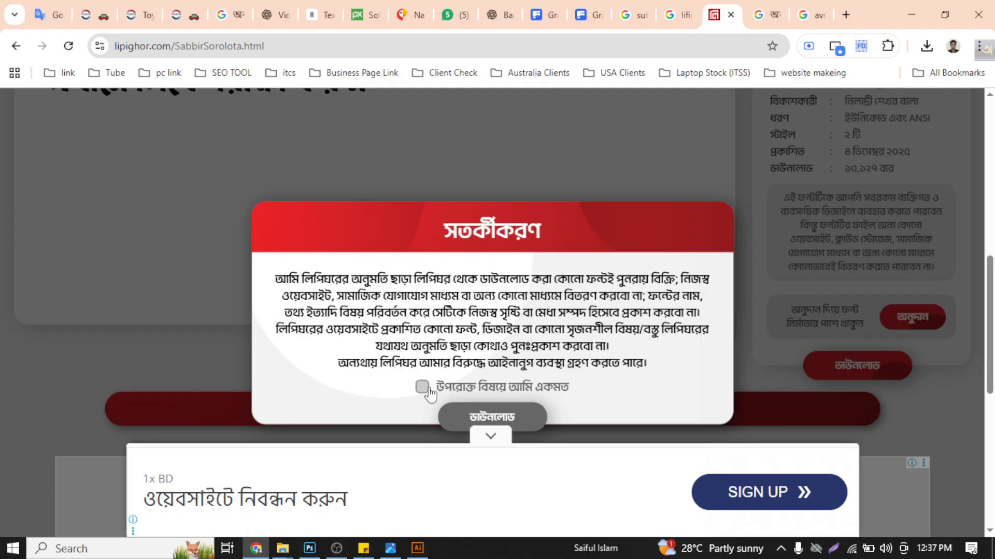
left_click(426, 390)
left_click(459, 419)
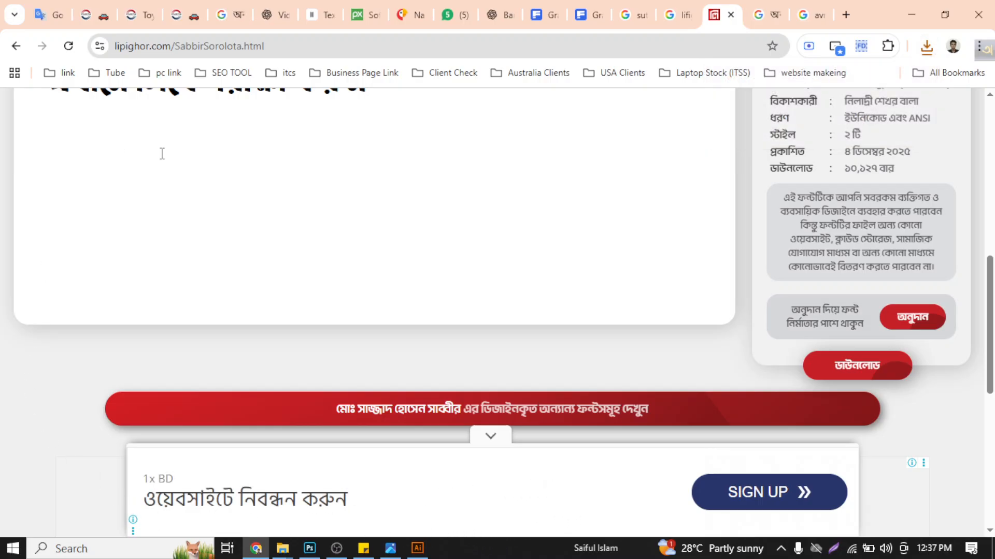
left_click(927, 48)
left_click(875, 107)
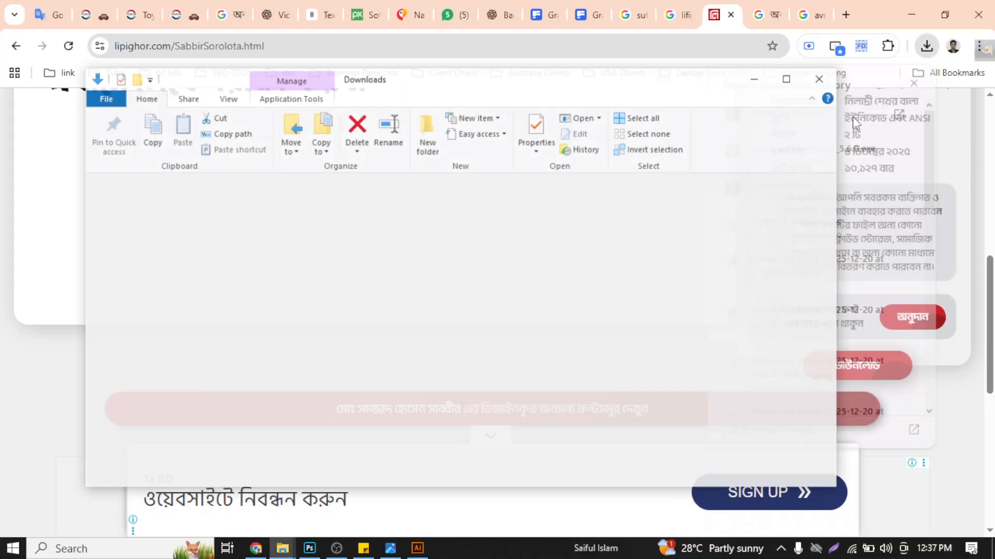
- Extract the SabbirSorolota archive into its own folder in Downloads and open the extracted folder
right_click(437, 406)
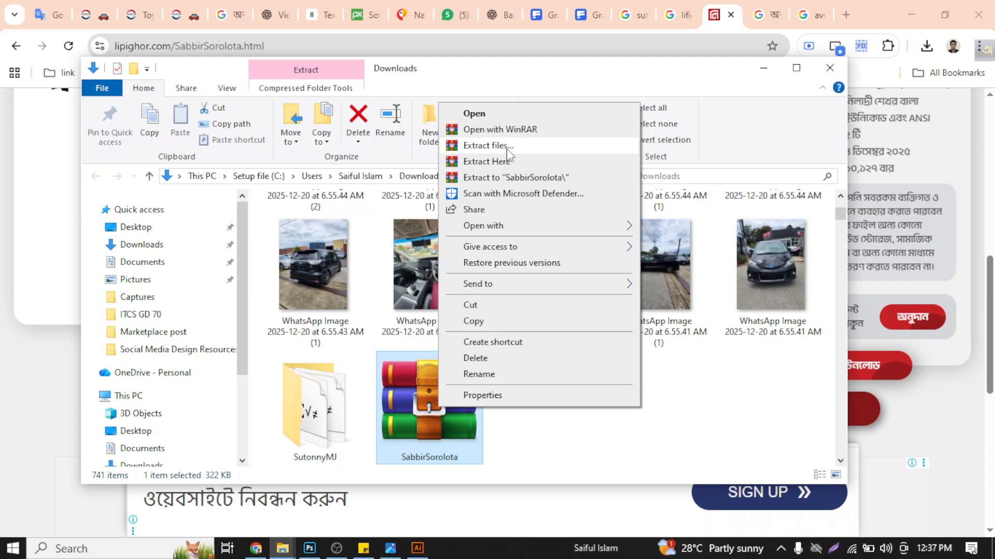
left_click(507, 147)
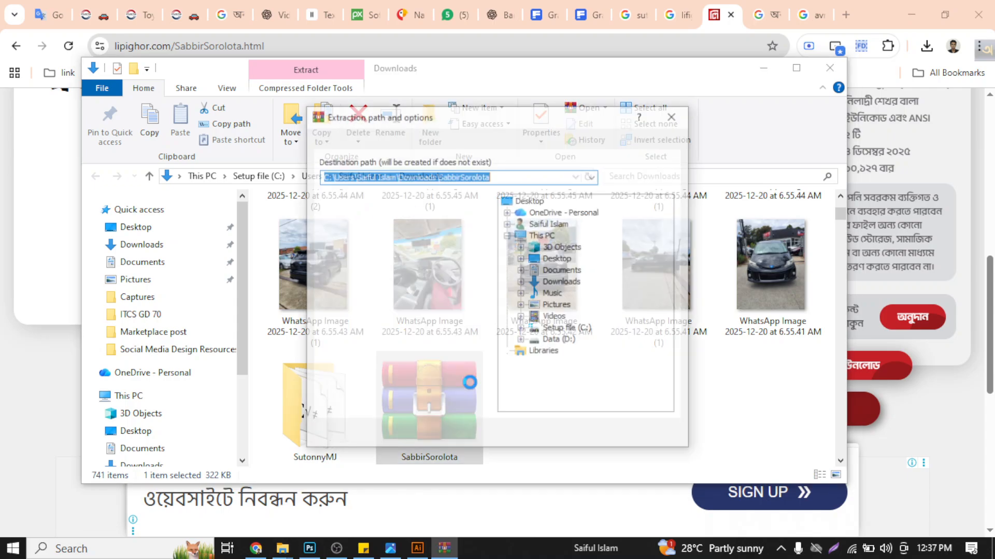
left_click(557, 442)
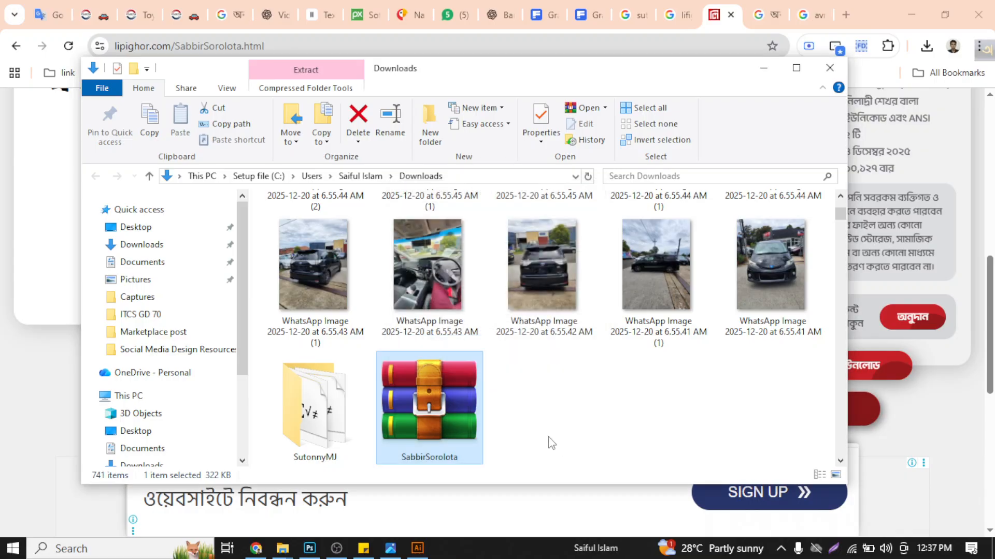
scroll(486, 361, "up", 2)
scroll(486, 361, "up", 5)
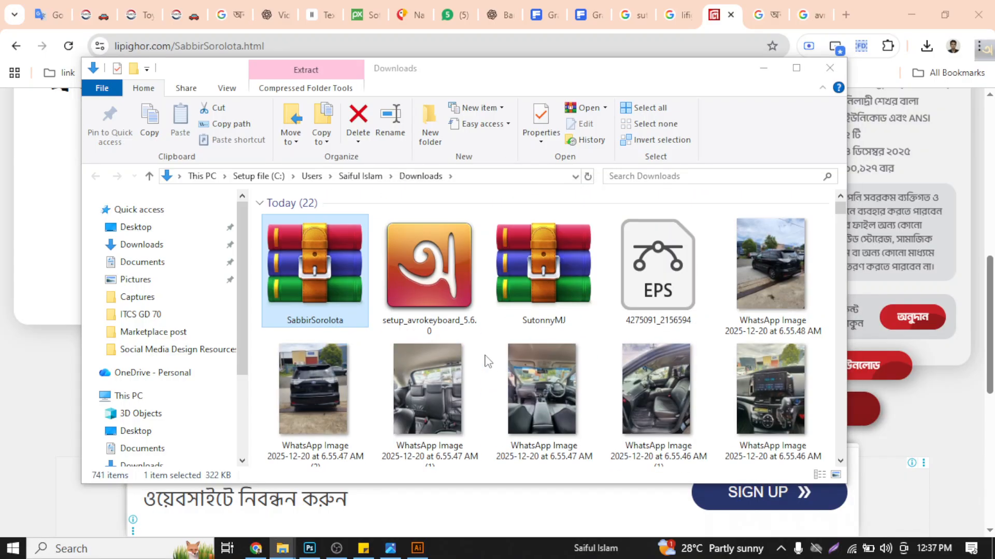
scroll(487, 361, "down", 10)
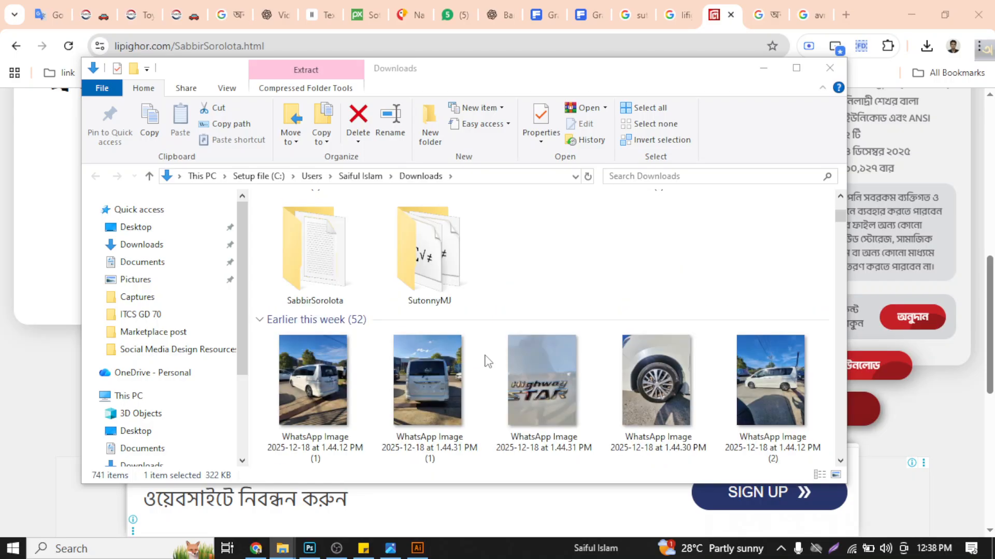
double_click(308, 264)
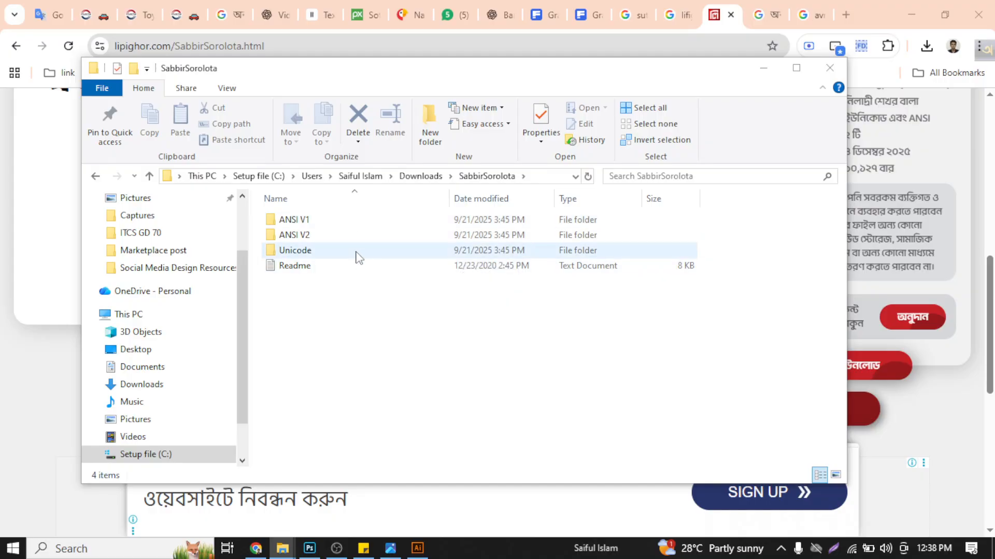
- Install both Li Sabbir Sorolota fonts from the ANSI V1 folder for all users
double_click(350, 223)
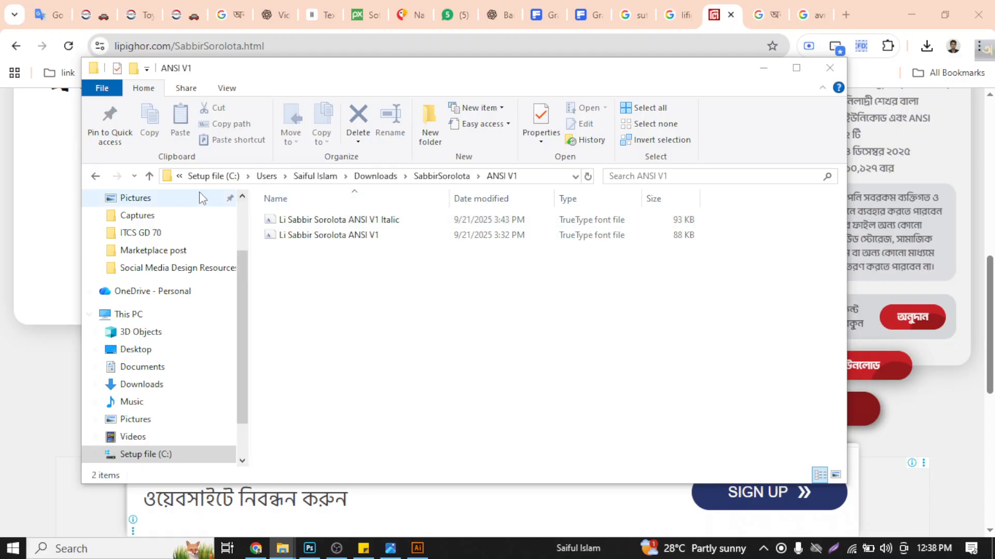
left_click_drag(374, 269, 424, 218)
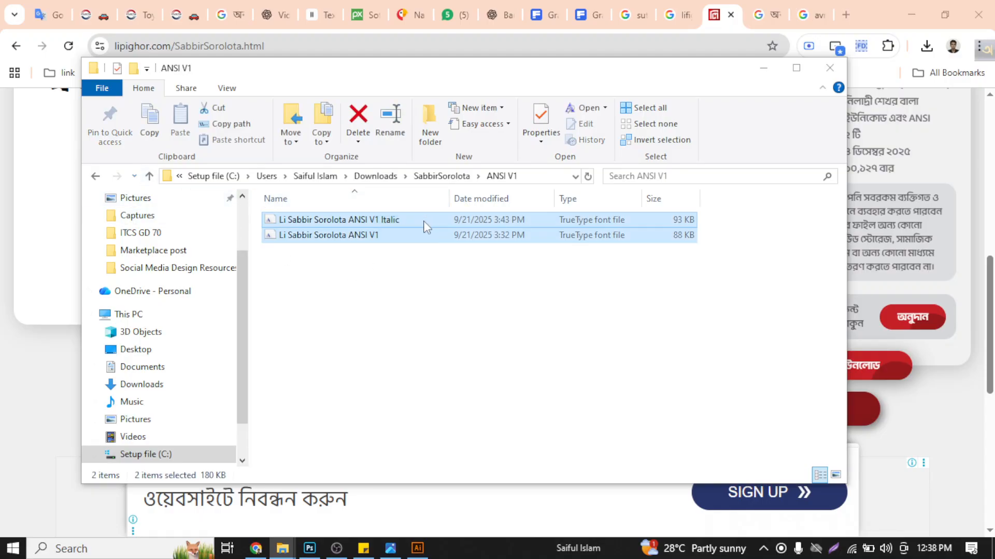
right_click(424, 221)
left_click(463, 261)
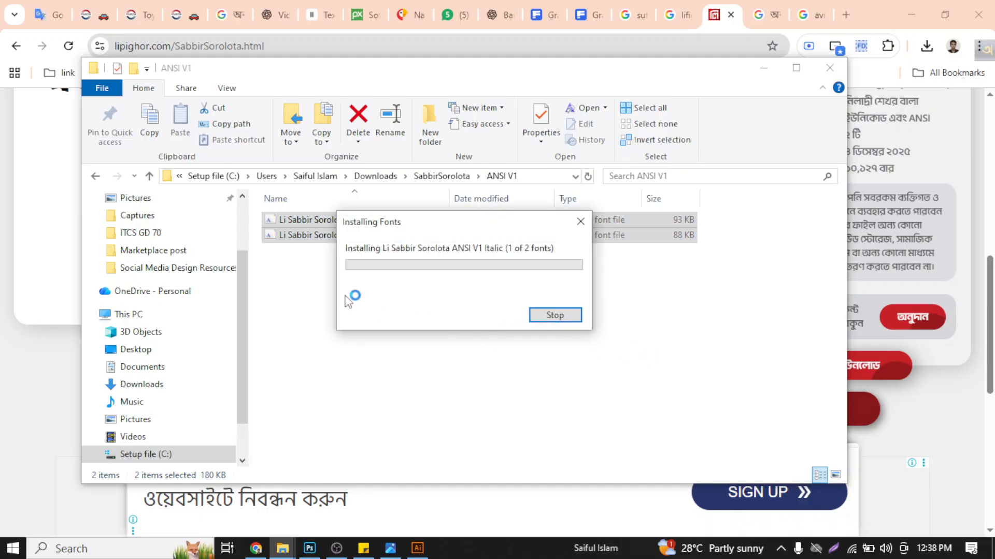
left_click(149, 176)
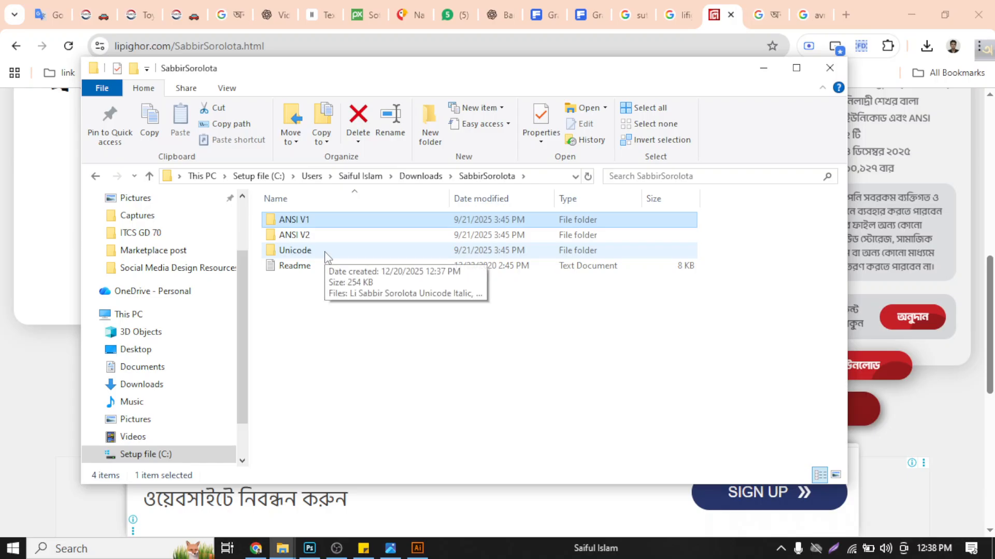
double_click(325, 256)
left_click_drag(330, 268, 364, 217)
right_click(364, 216)
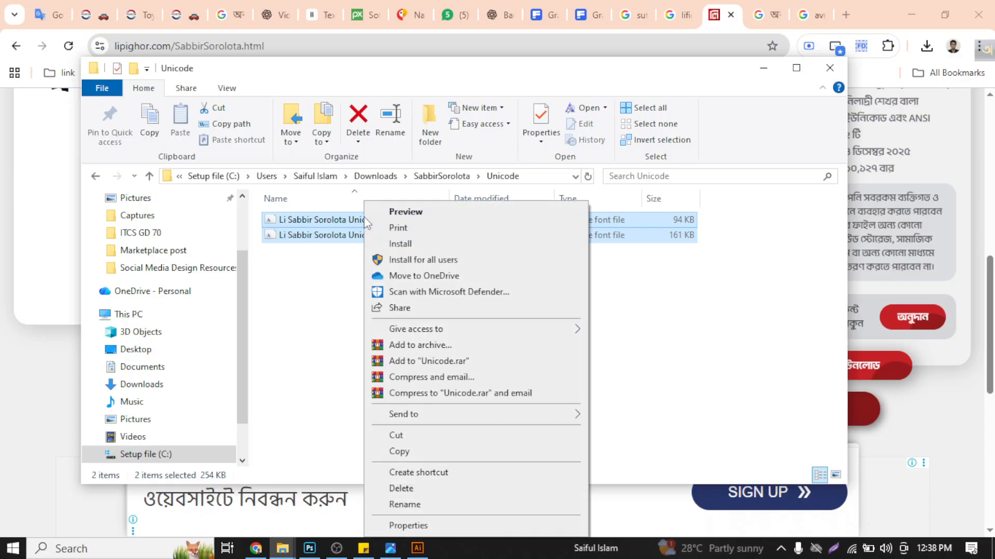
left_click(149, 177)
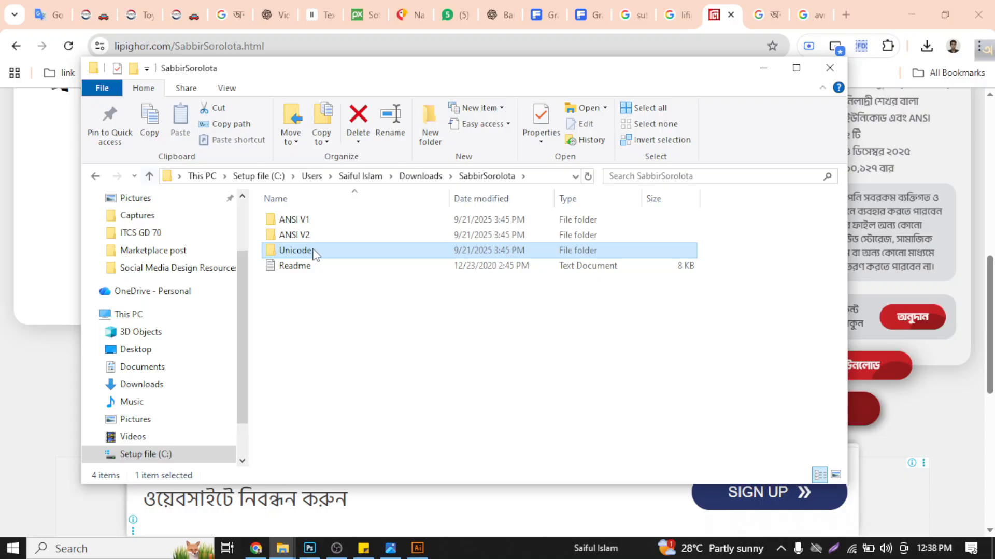
double_click(325, 224)
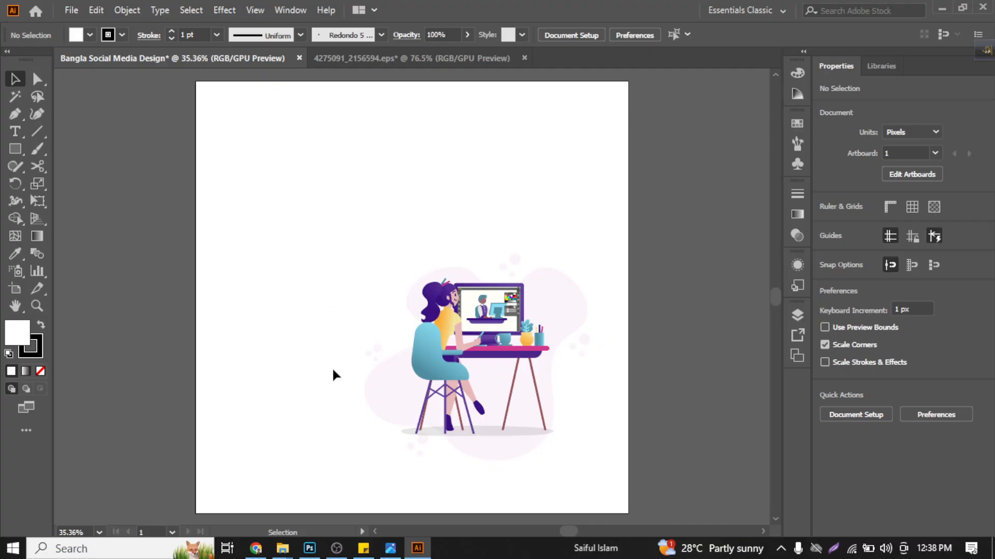
- Switch to the SabbirSorolota folder in File Explorer and install both fonts from its Unicode folder for all users
mouse_move(281, 549)
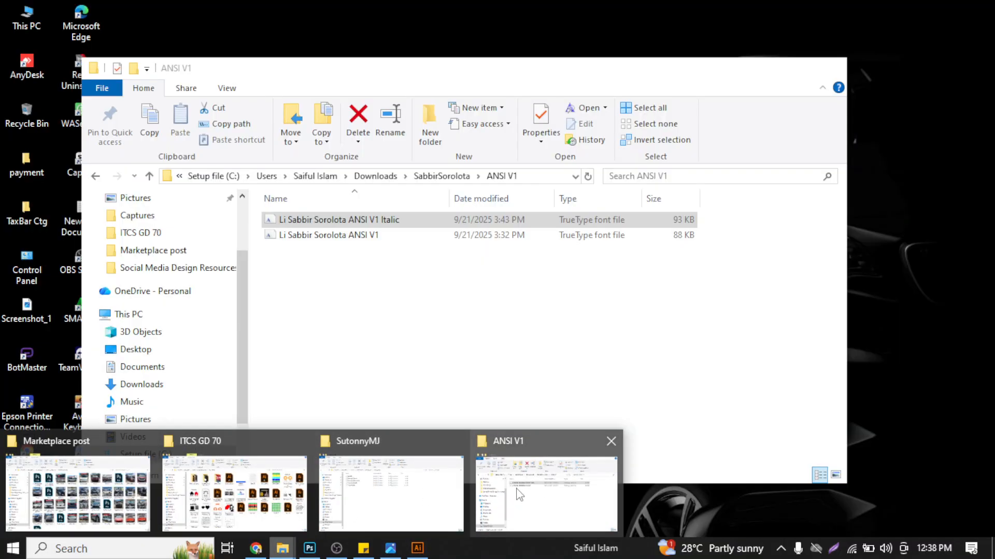
left_click(518, 495)
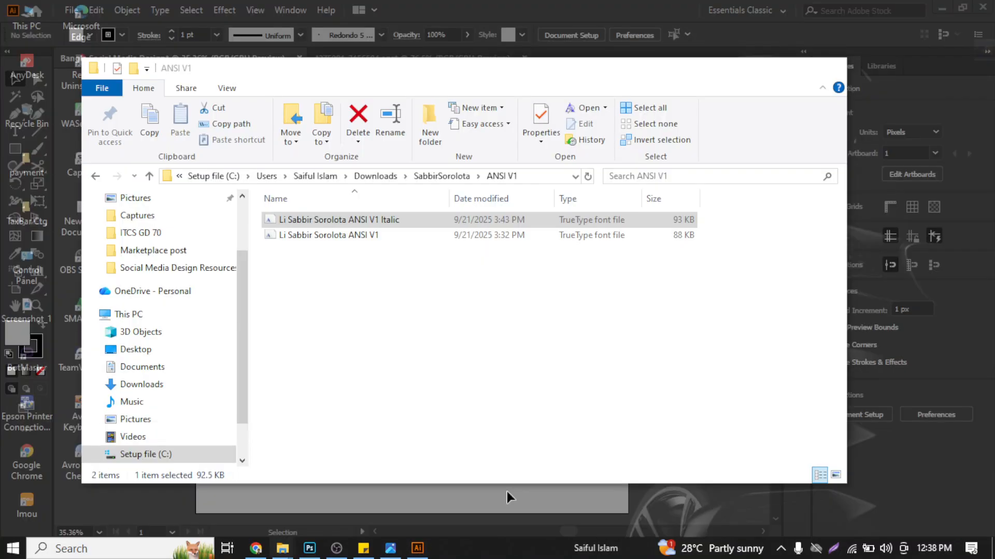
left_click(151, 177)
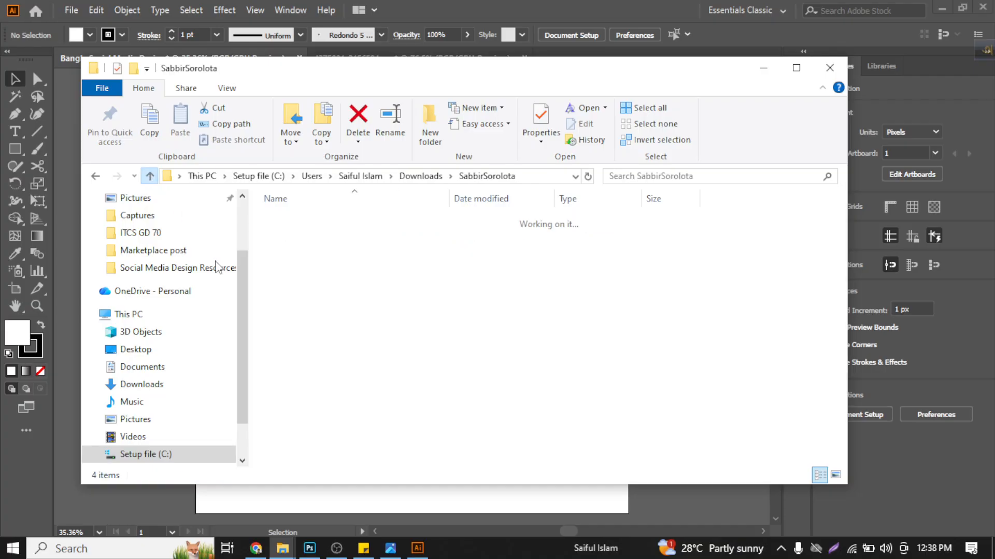
left_click(316, 254)
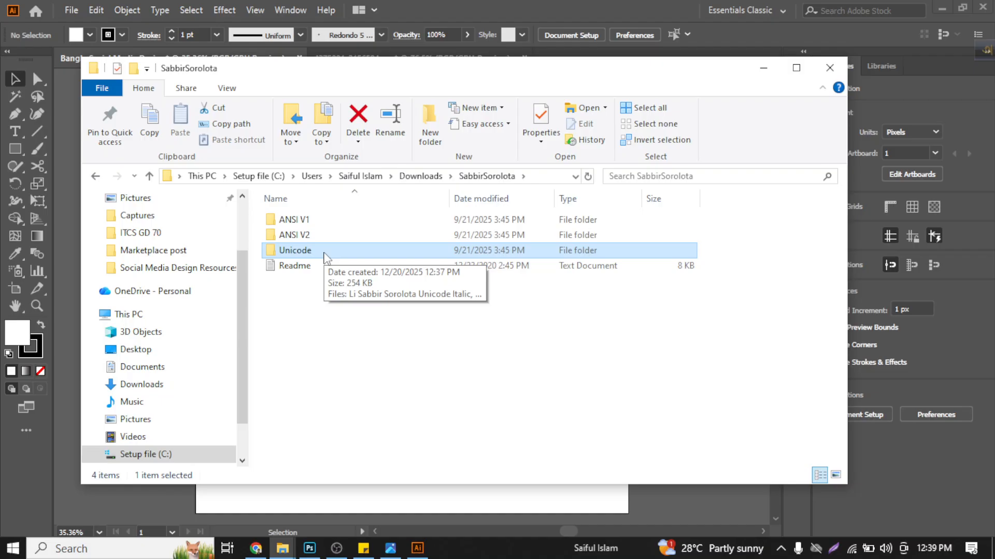
double_click(324, 253)
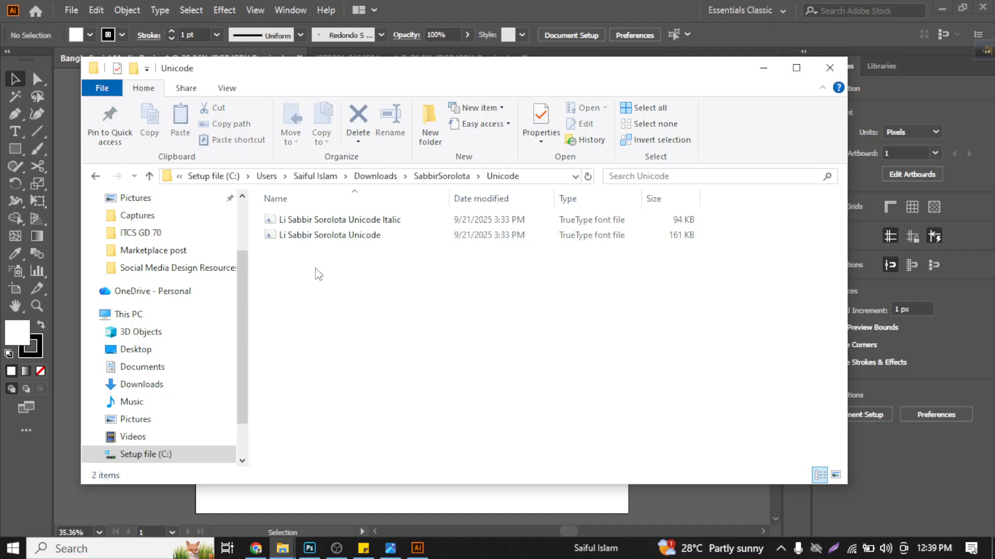
left_click_drag(315, 268, 355, 220)
right_click(356, 220)
left_click(404, 260)
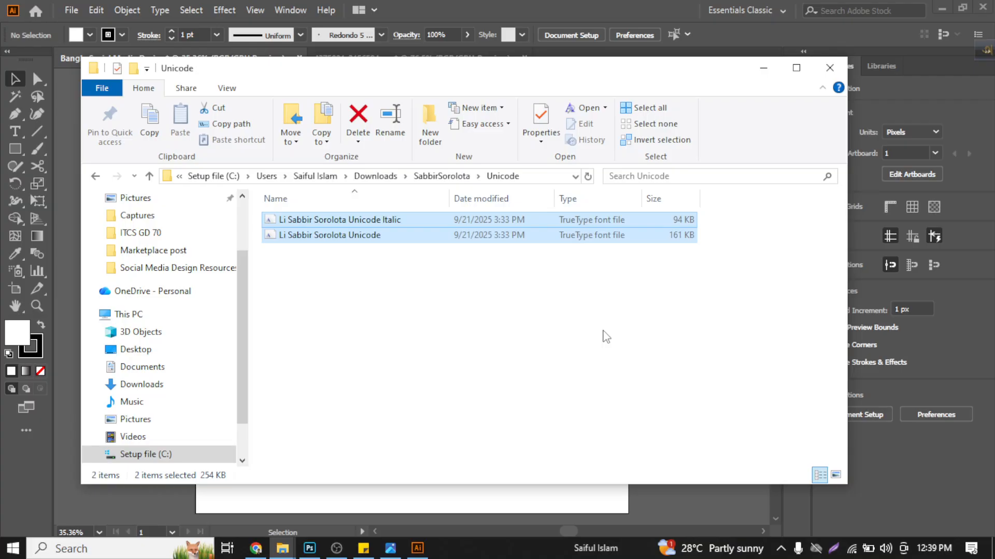
left_click(150, 176)
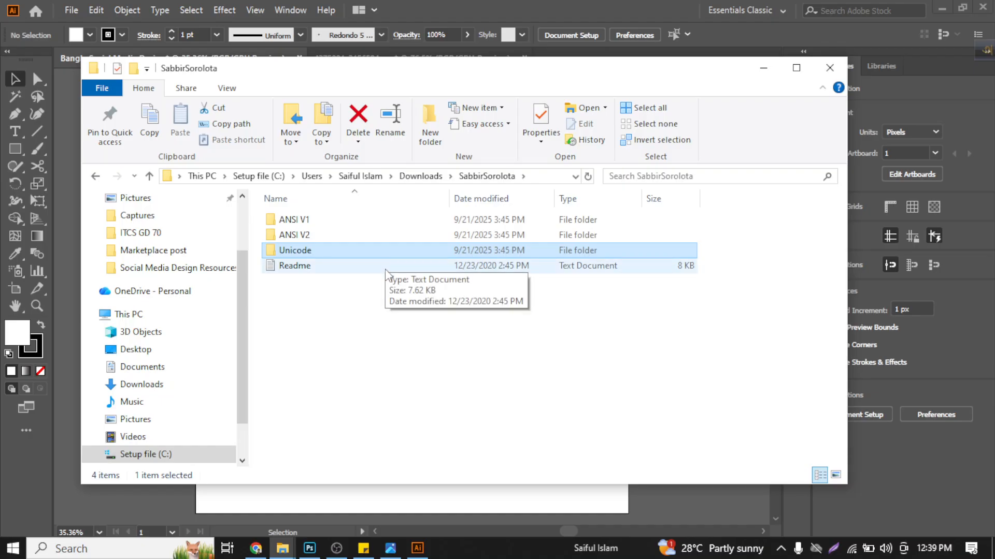
left_click(380, 383)
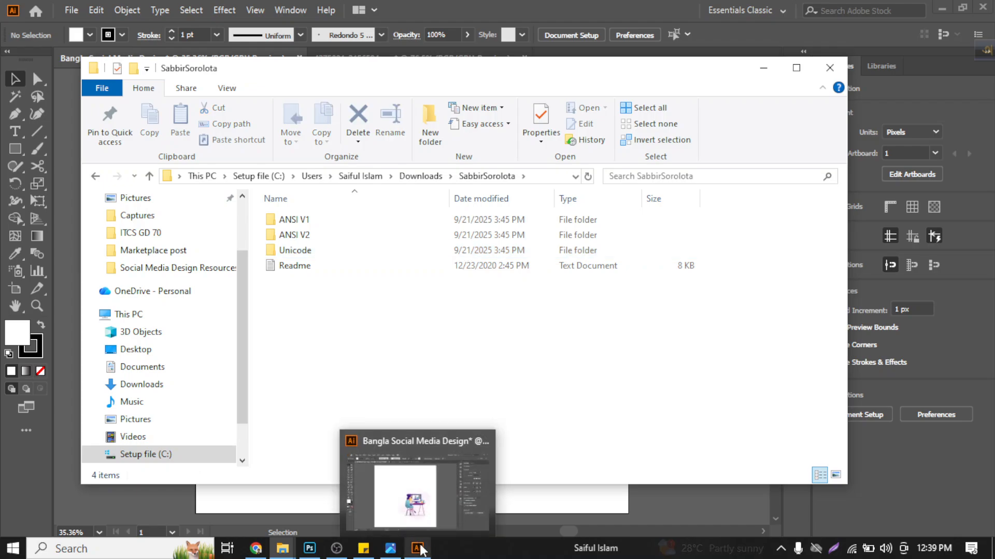
- Switch to Chrome, show the Google Input Tools trial page and deselect its sample text
mouse_move(302, 555)
mouse_move(255, 548)
left_click(266, 526)
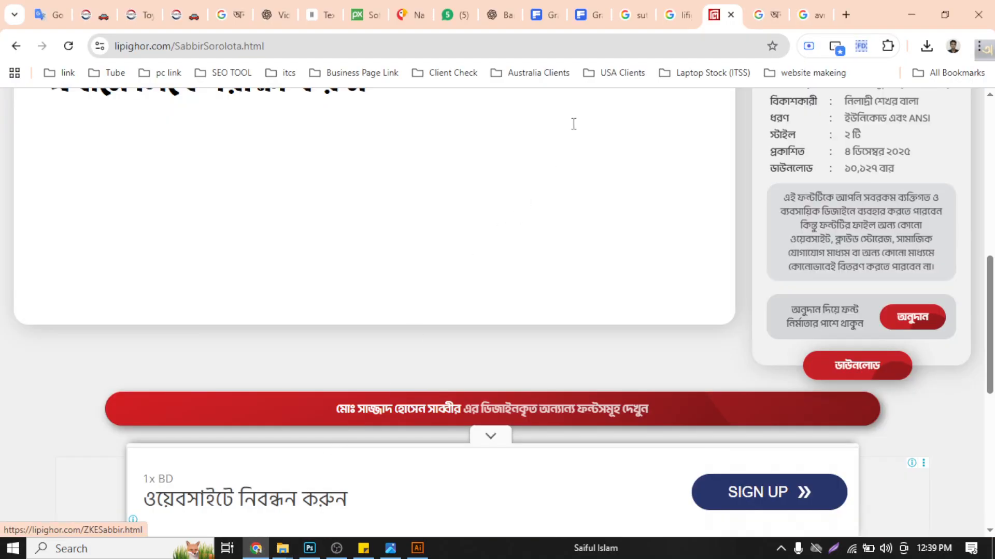
left_click(764, 14)
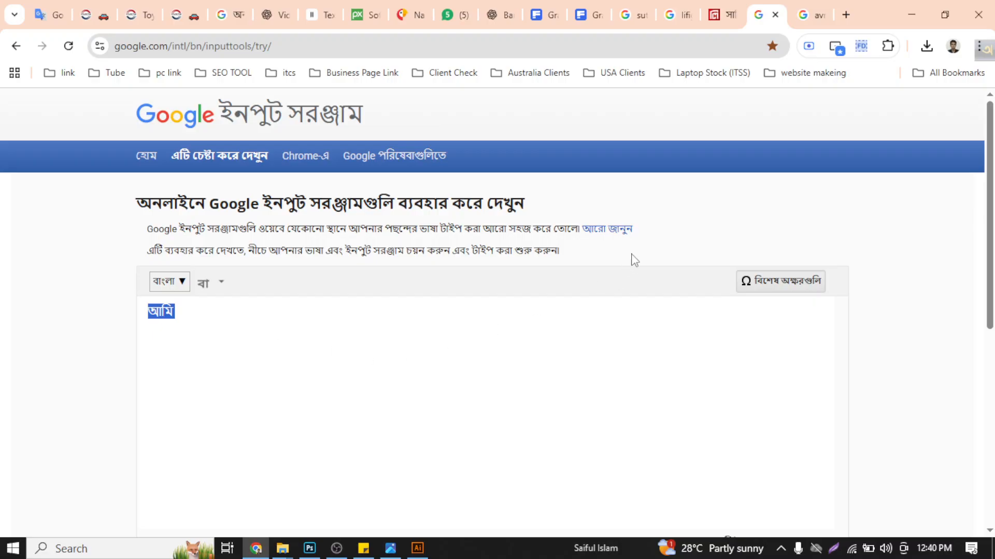
left_click(667, 226)
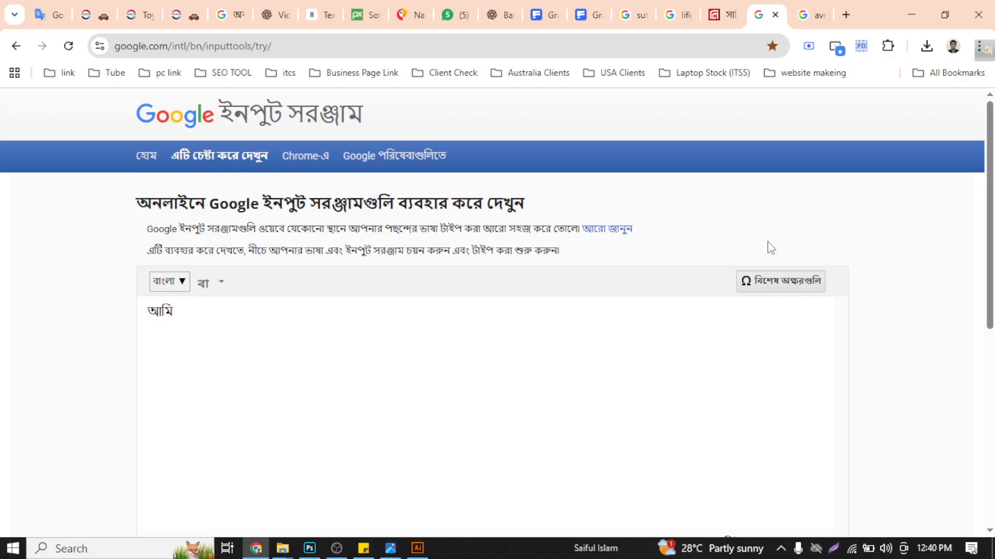
- Find the Premium Feel Text in the ChatGPT conversation and copy its three lines without the closing emoji
left_click(273, 16)
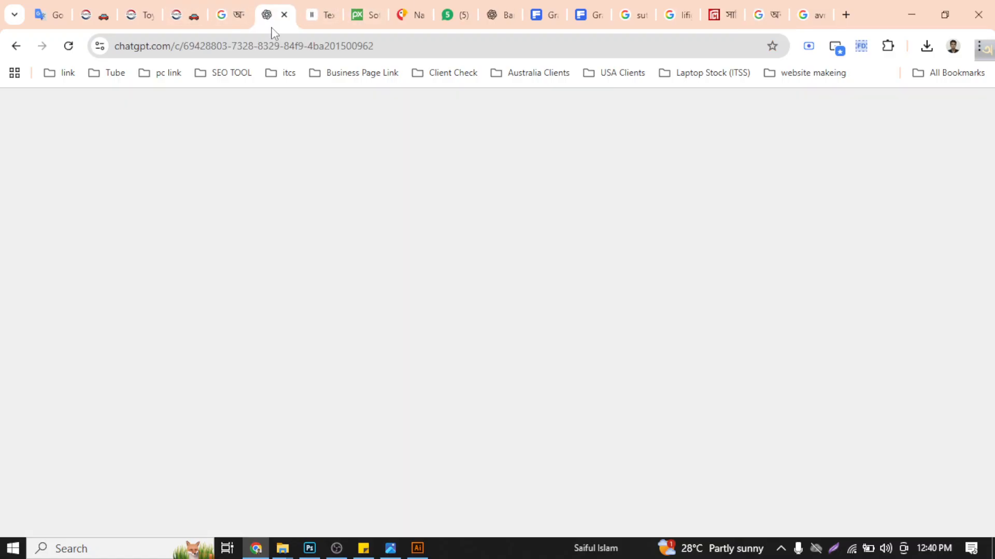
scroll(388, 287, "up", 4)
scroll(387, 287, "down", 1)
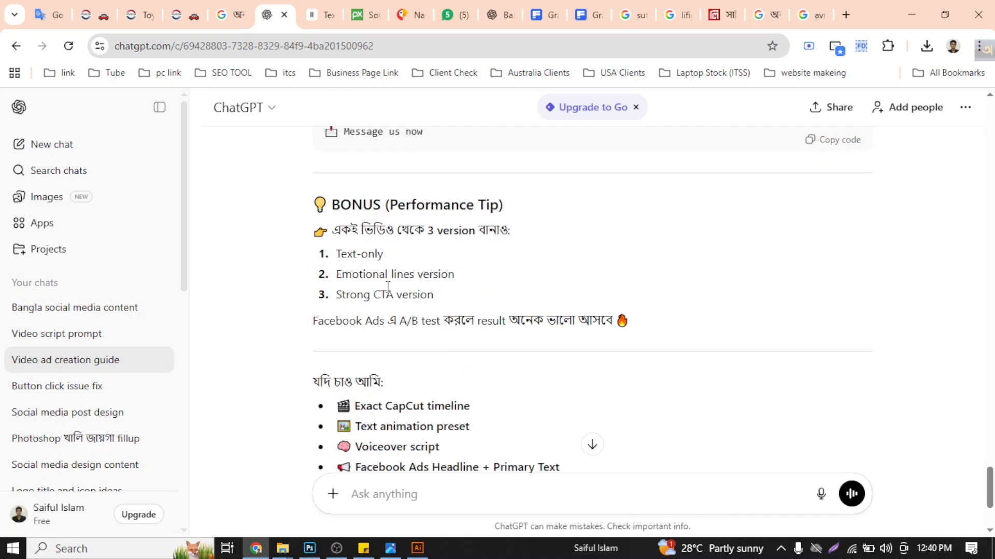
scroll(387, 286, "down", 3)
scroll(386, 290, "up", 5)
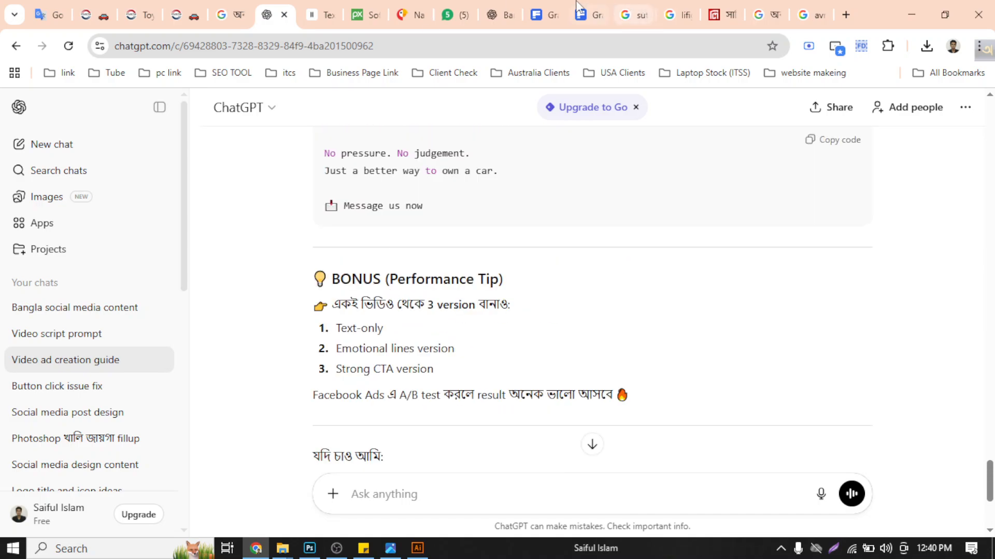
left_click(498, 15)
left_click_drag(238, 211, 470, 253)
key("ctrl+c")
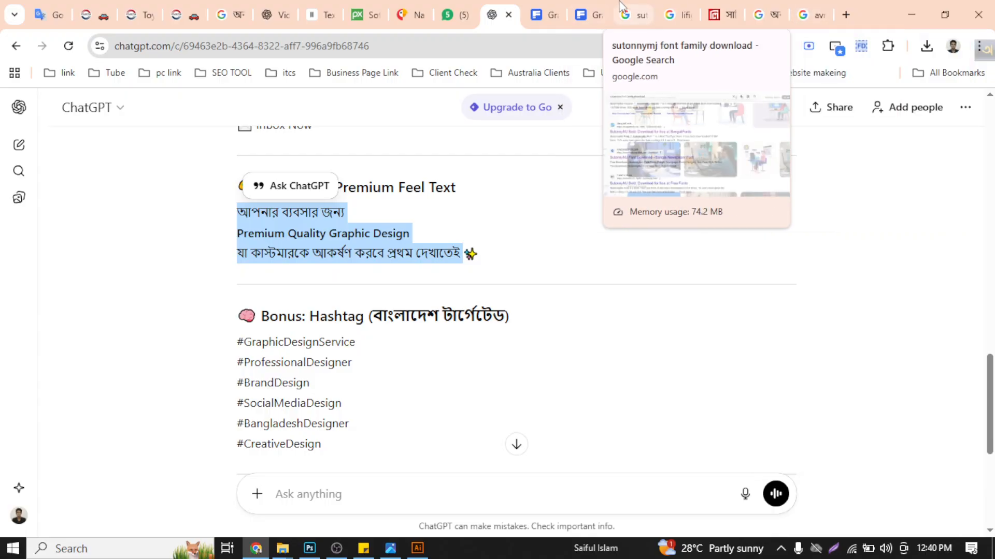
- Replace the sample word in the Google Input Tools text area with the three copied lines
left_click(761, 14)
key("ctrl+a")
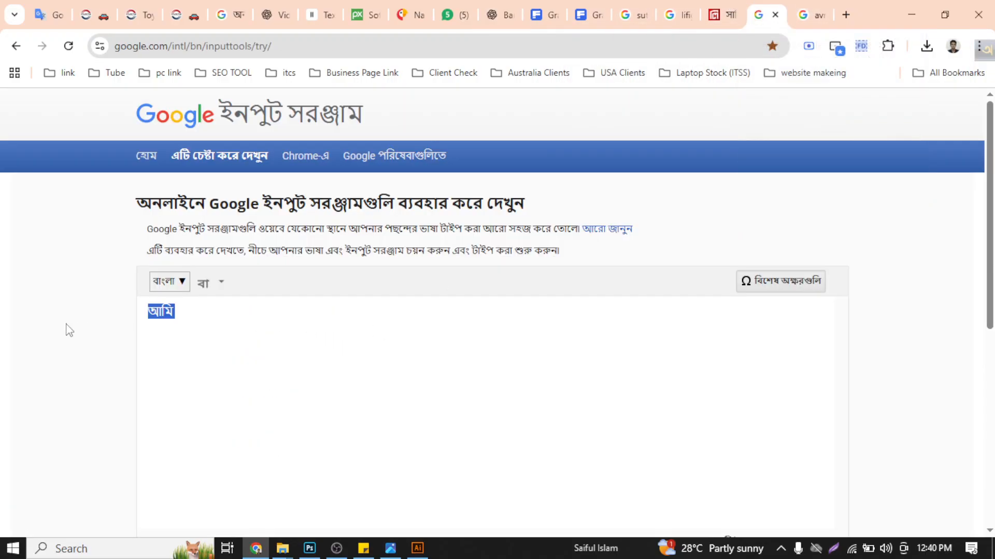
key("ctrl+v")
left_click_drag(260, 311, 18, 323)
left_click(578, 378)
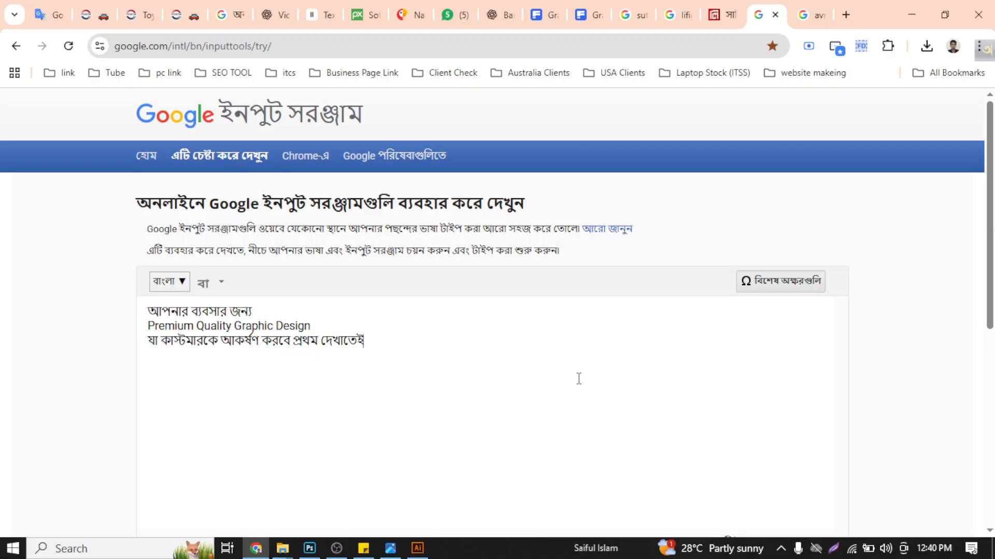
- Switch to Illustrator and move the designer-at-desk illustration slightly down and to the left on the artboard, then deselect it
left_click(417, 548)
left_click(477, 336)
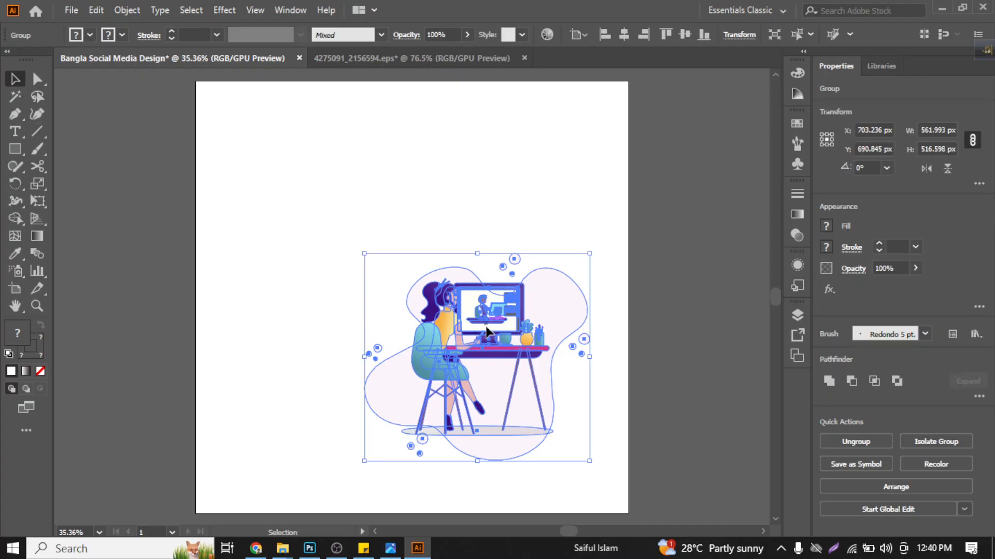
left_click_drag(486, 321, 477, 343)
left_click(378, 499)
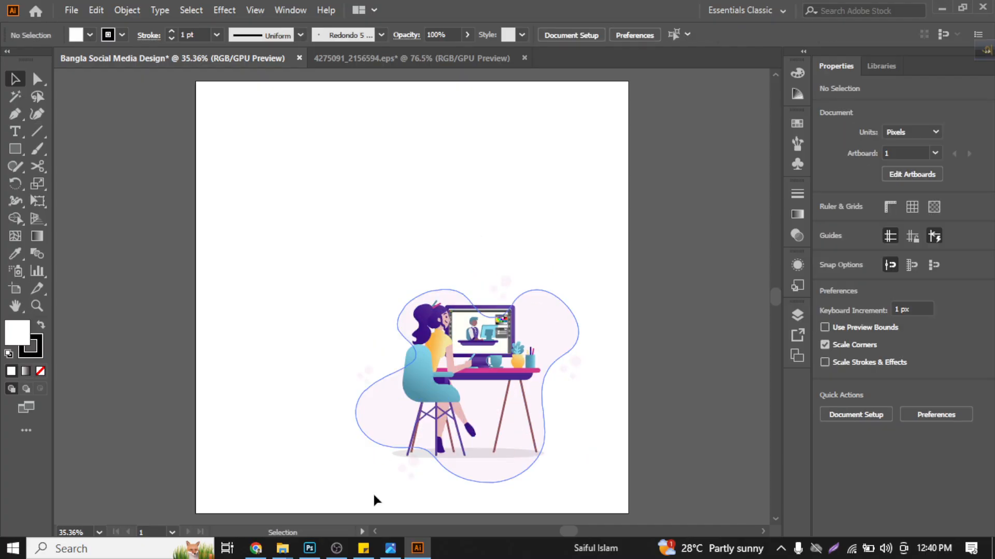
- Switch to the Freepik results in Chrome and change the search term to "graphic design service"
left_click(256, 548)
left_click(559, 7)
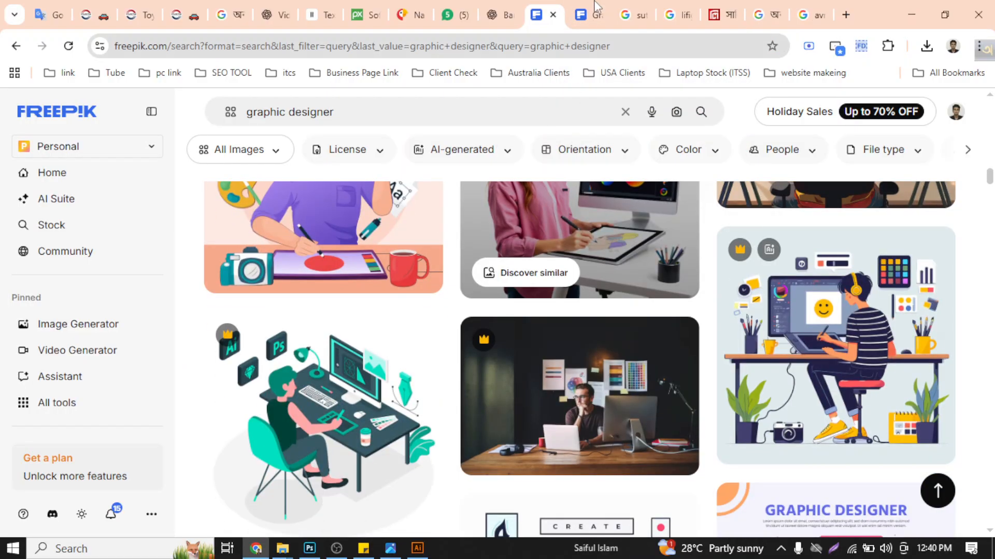
left_click(595, 9)
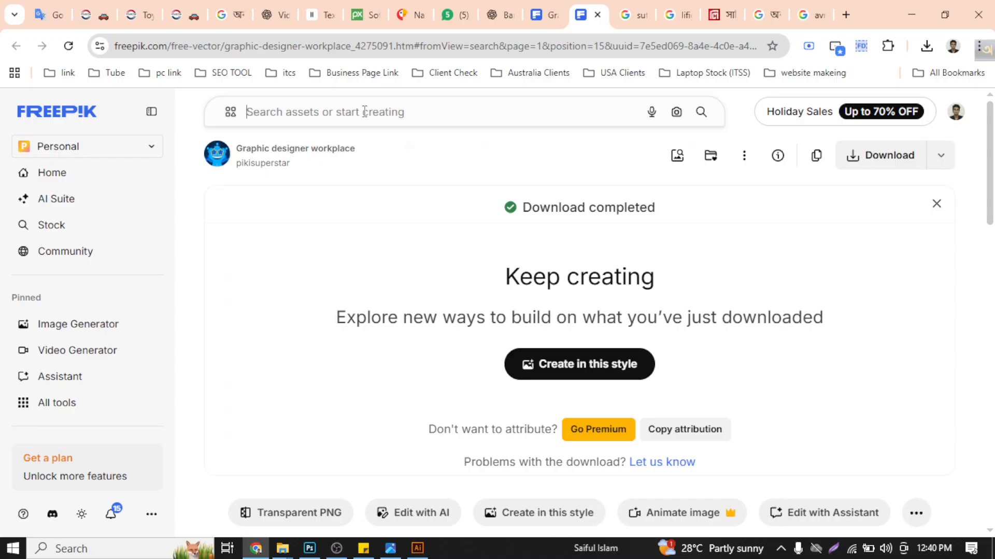
left_click(363, 112)
left_click(544, 9)
left_click(440, 105)
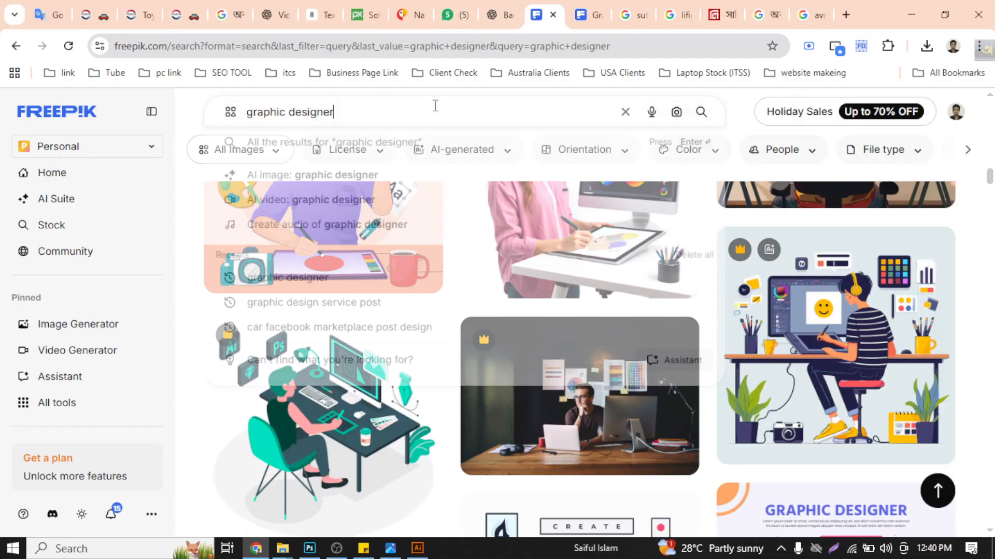
key("BackSpace")
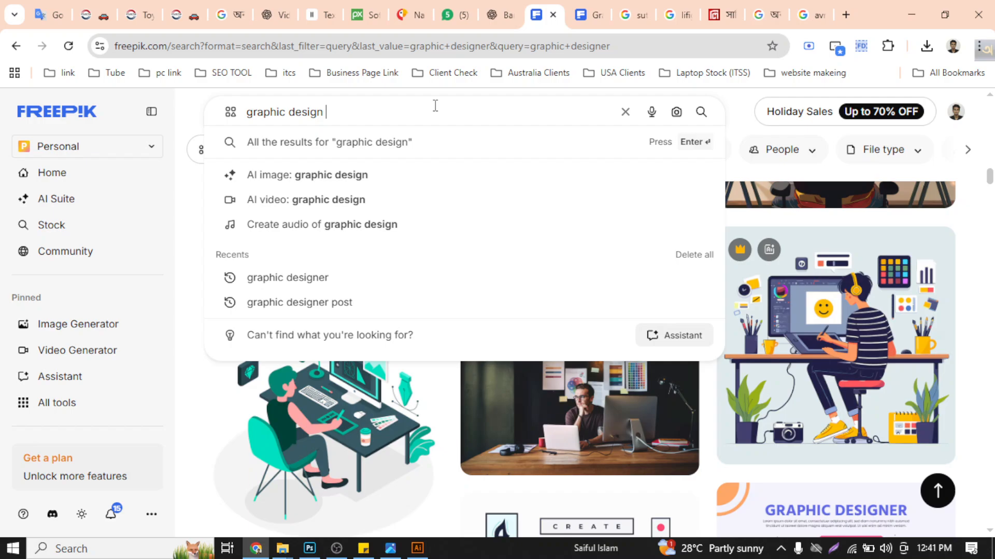
type("service")
key("Return")
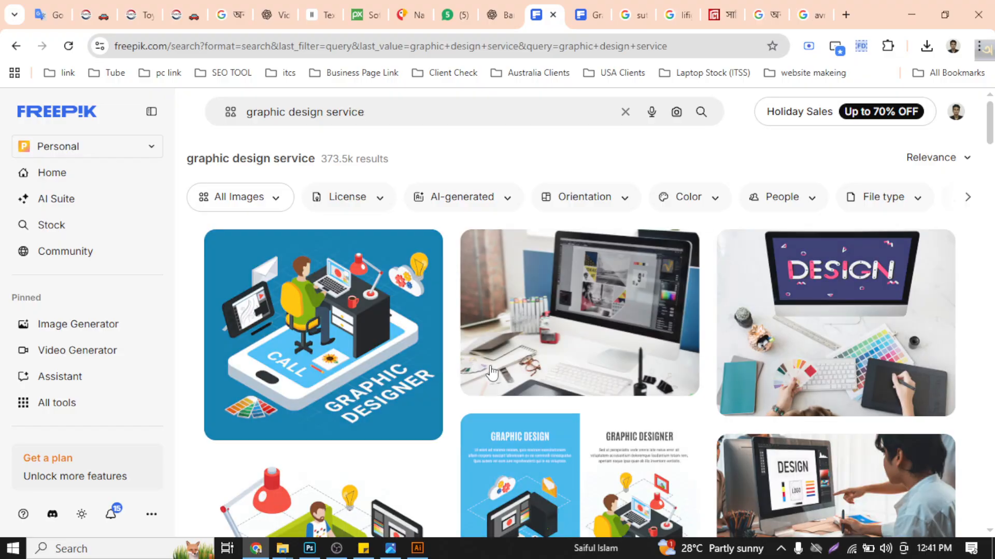
- Examine the "graphic design service" results for a suitable design reference
scroll(518, 357, "down", 5)
scroll(613, 346, "down", 5)
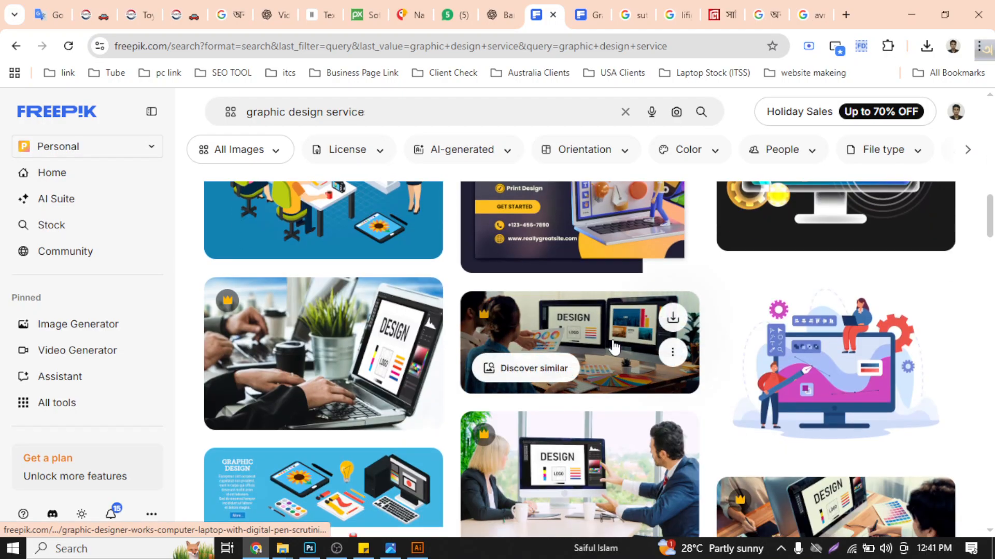
scroll(613, 347, "down", 10)
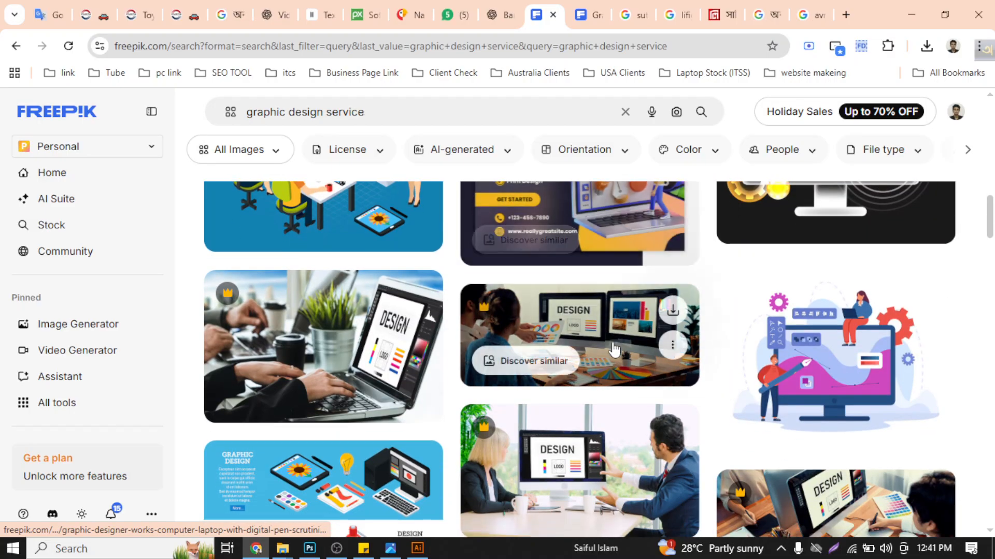
scroll(614, 350, "down", 10)
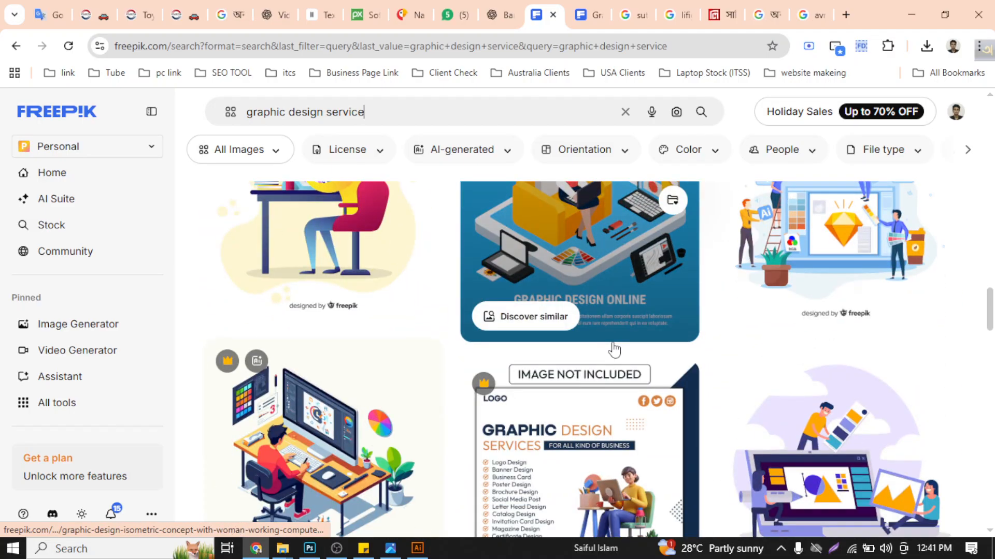
scroll(614, 349, "up", 5)
scroll(689, 342, "down", 5)
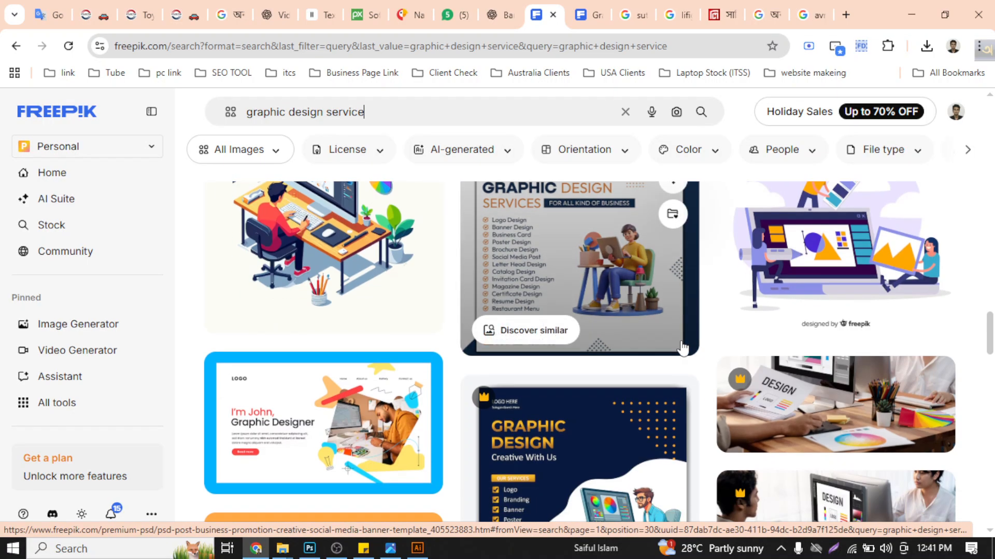
scroll(682, 348, "up", 5)
left_click_drag(990, 326, 990, 397)
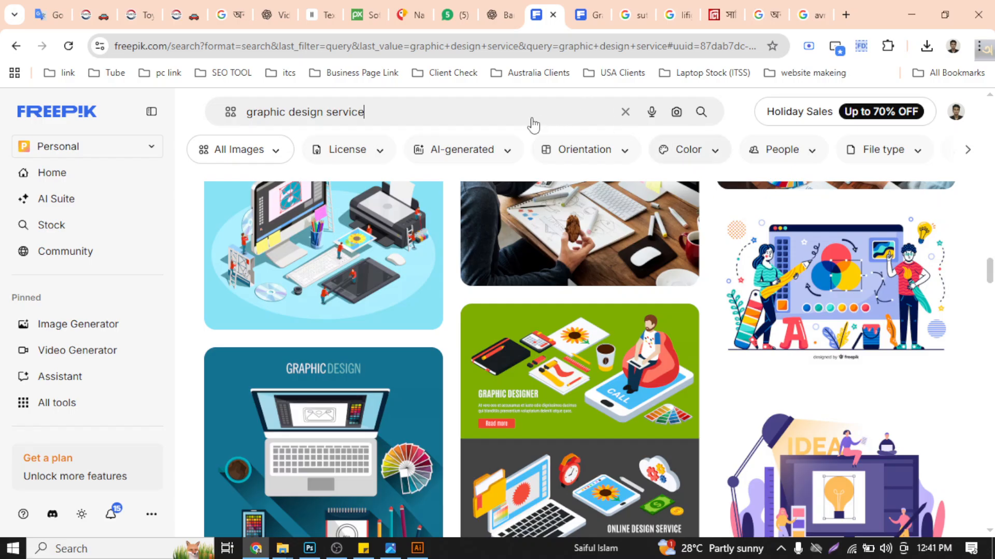
- Refine the Freepik search to "graphic design service post"
left_click(515, 111)
type("pos")
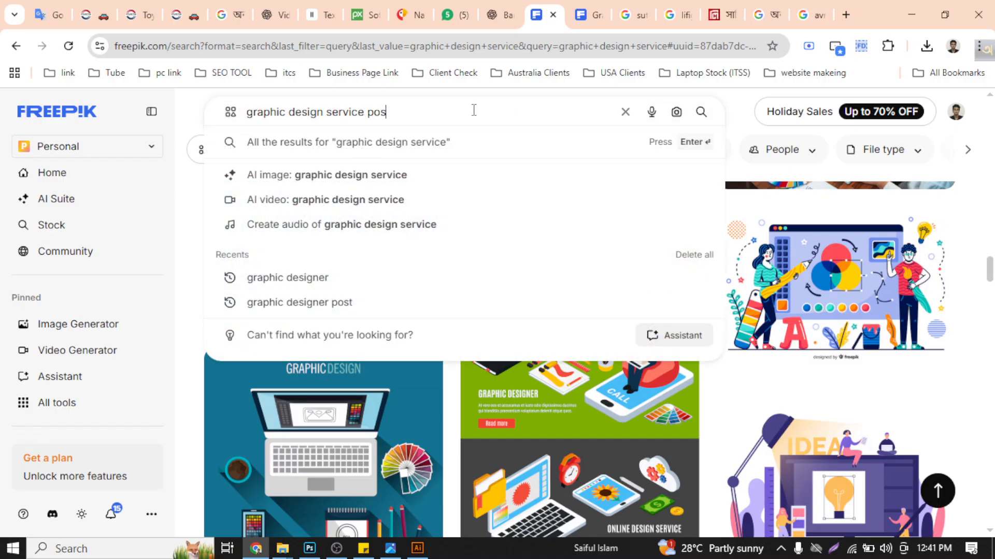
type("t")
key("Return")
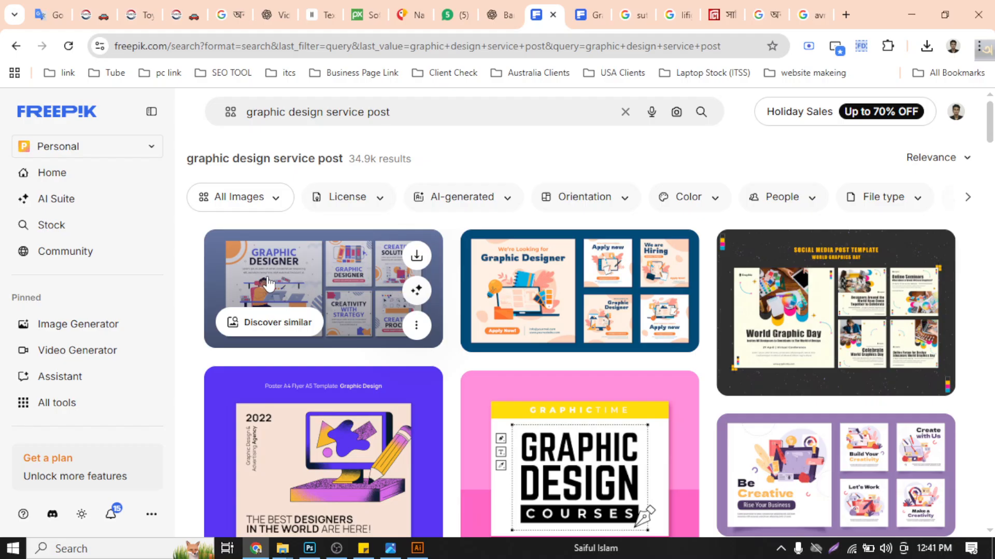
- Find the beige-and-brown "Graphic Design Services?" poster with a laptop among the results and show it in a new browser tab
scroll(310, 304, "down", 5)
scroll(312, 305, "down", 15)
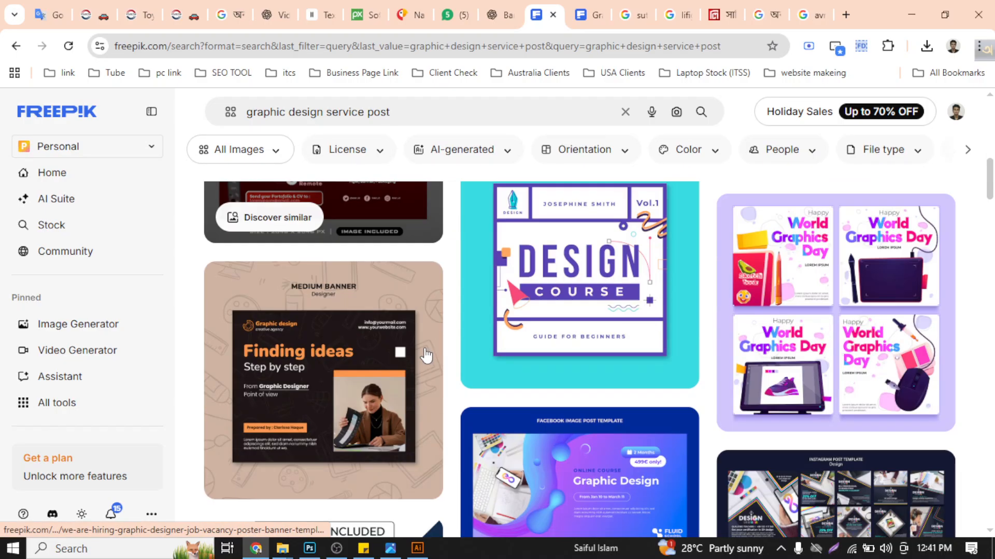
scroll(429, 369, "down", 5)
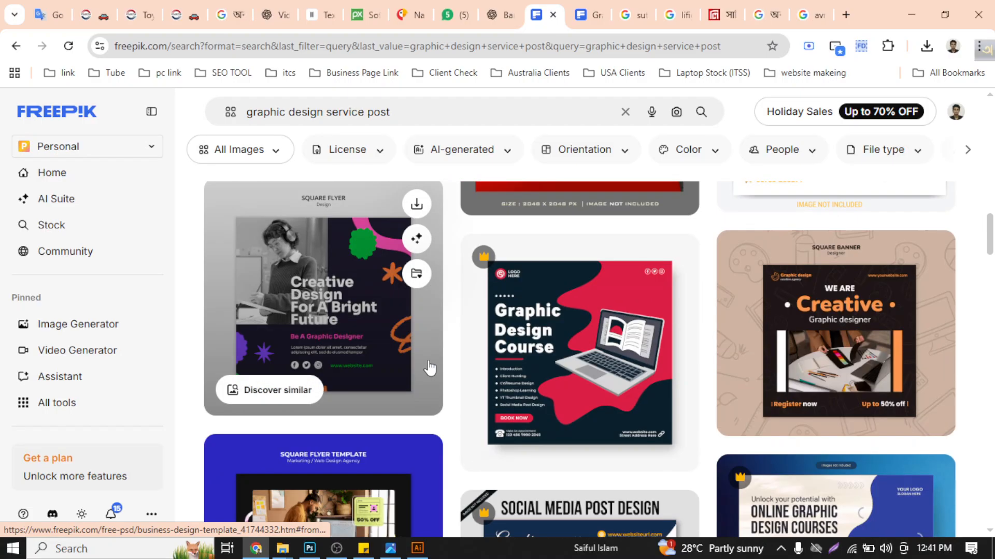
scroll(544, 349, "down", 5)
scroll(579, 357, "down", 10)
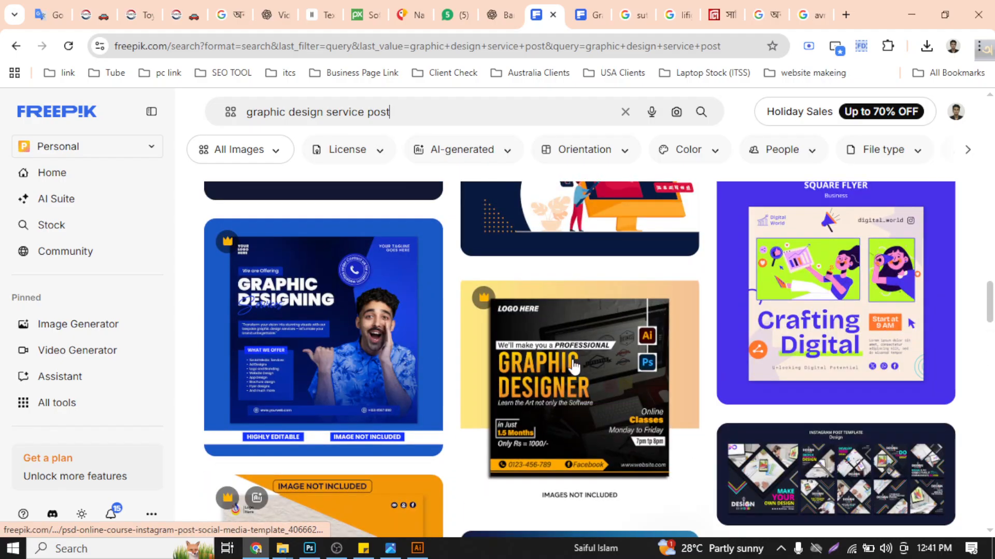
scroll(575, 364, "down", 5)
scroll(574, 367, "down", 15)
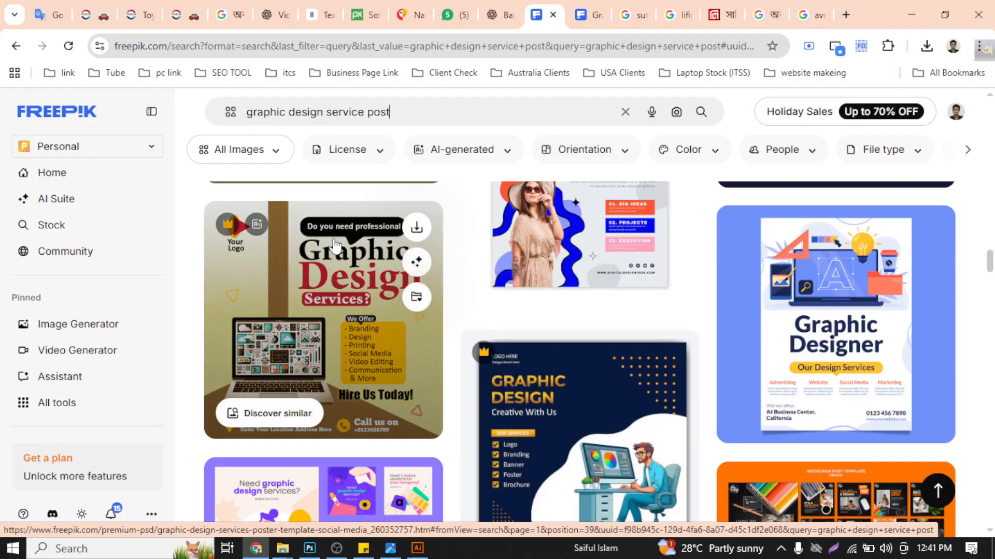
right_click(350, 260)
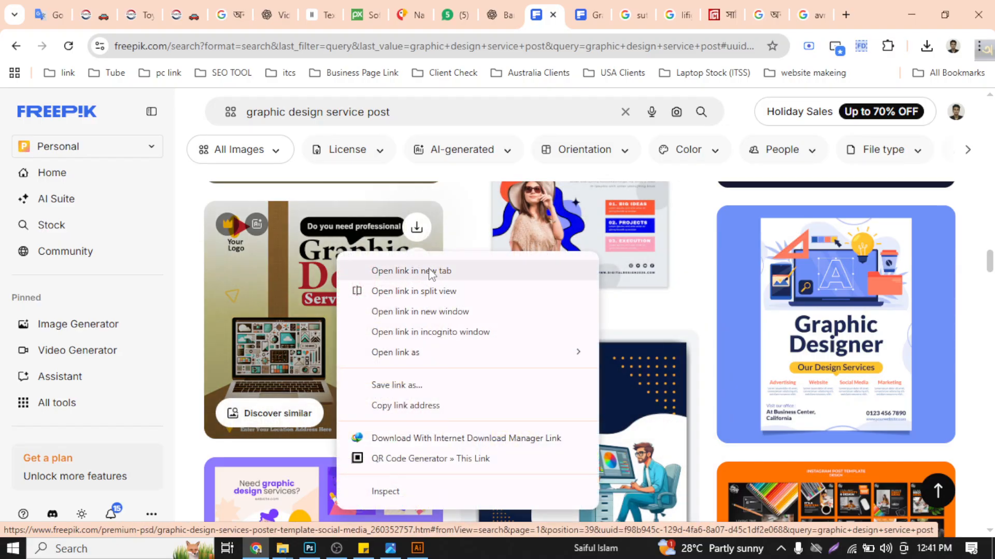
left_click(409, 271)
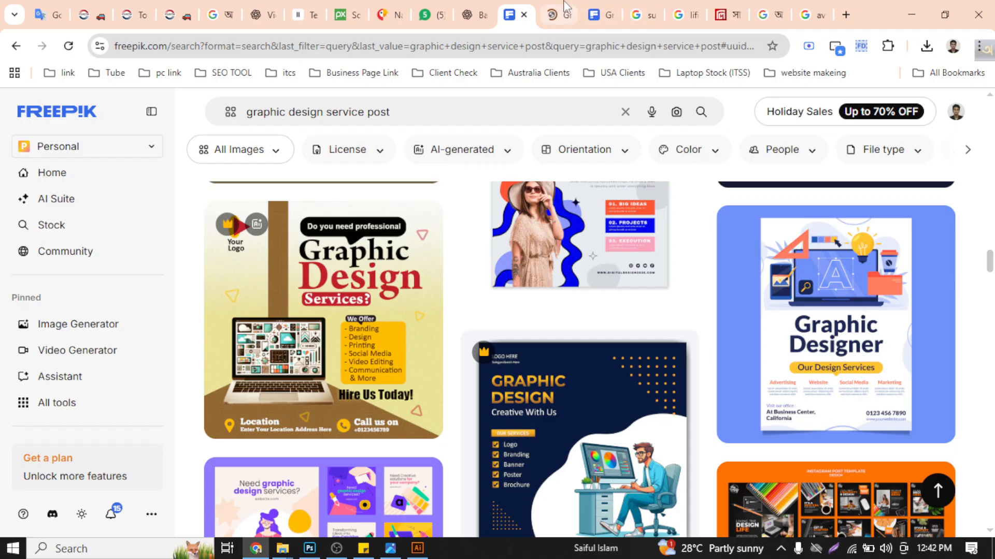
left_click(560, 15)
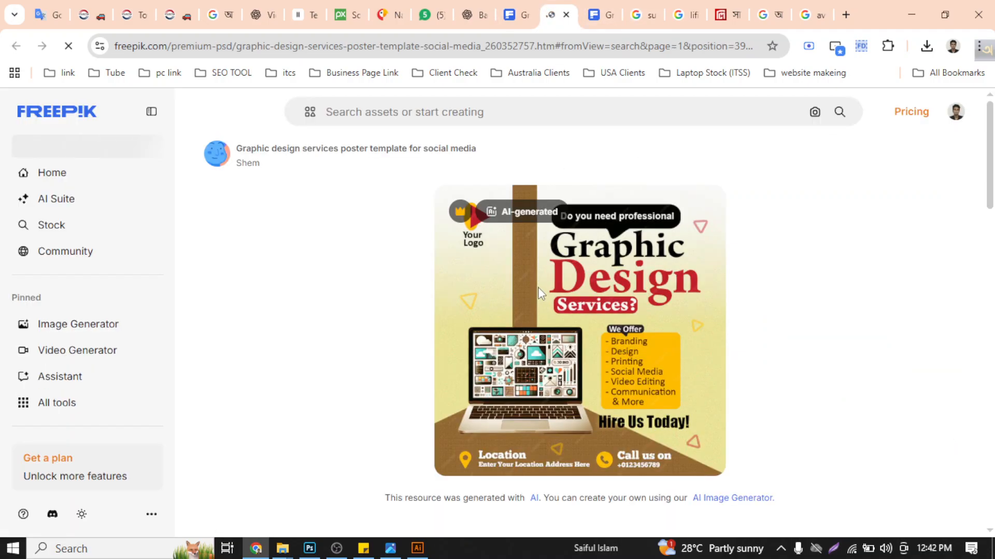
- Try to copy the poster preview image into the Illustrator document, and remove what was pasted
right_click(541, 297)
left_click(591, 348)
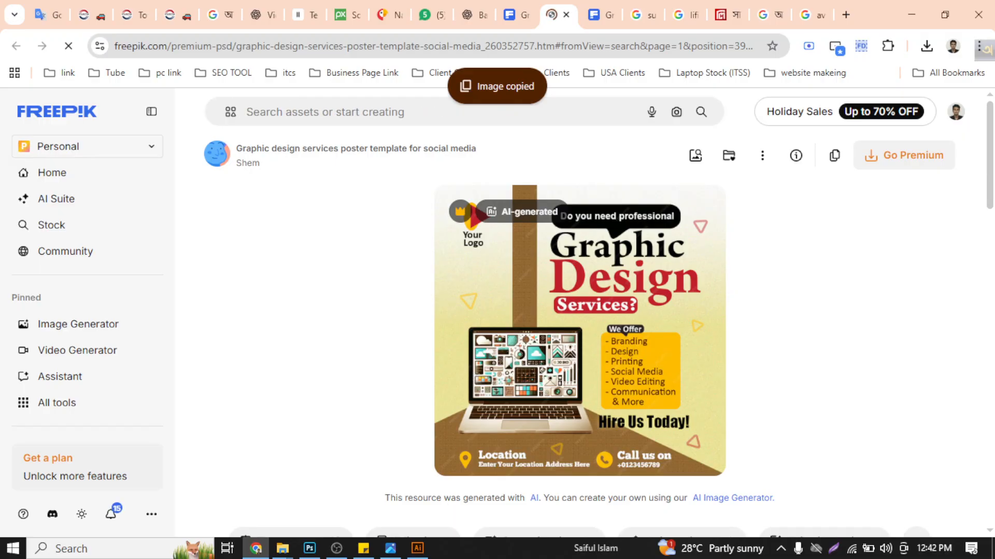
left_click(417, 548)
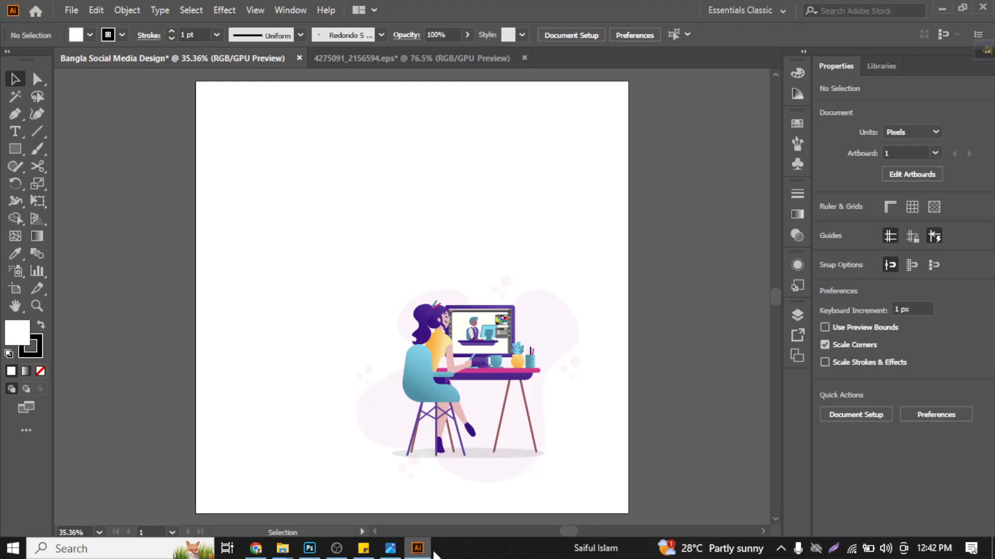
left_click(255, 548)
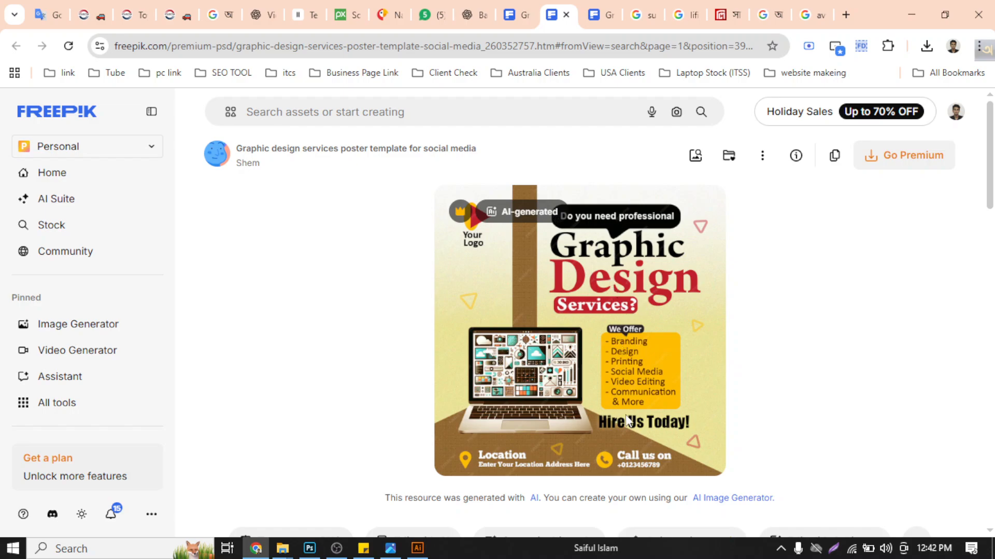
left_click(419, 547)
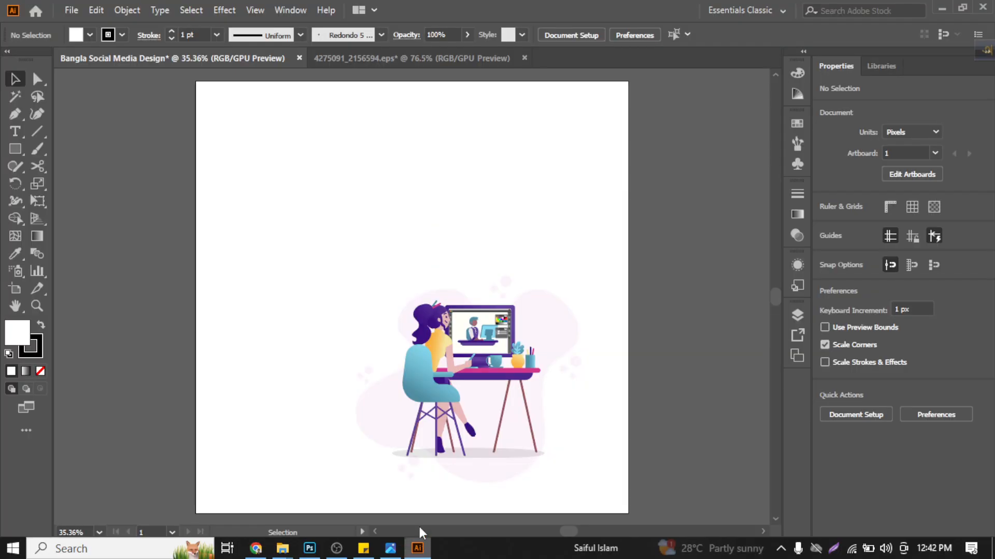
key("a")
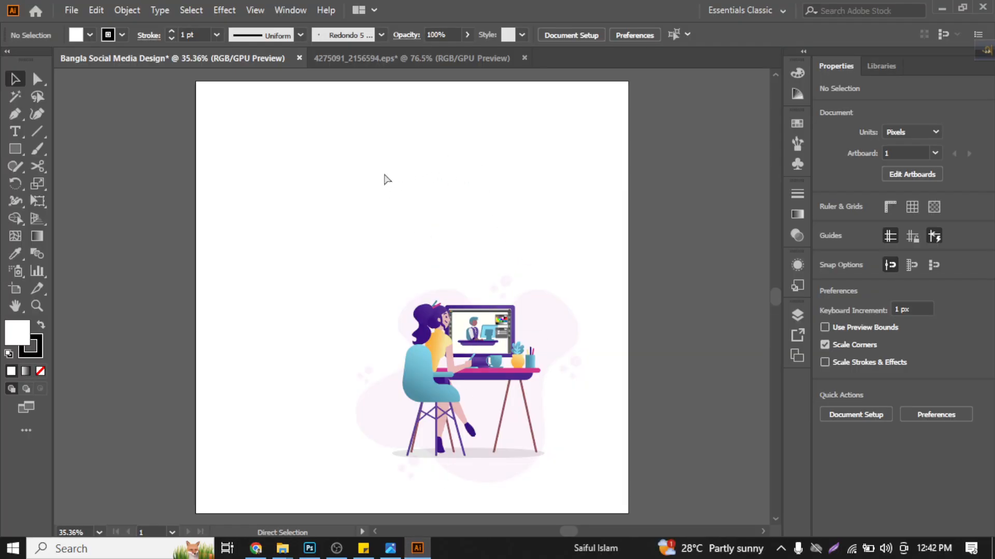
key("ctrl+v")
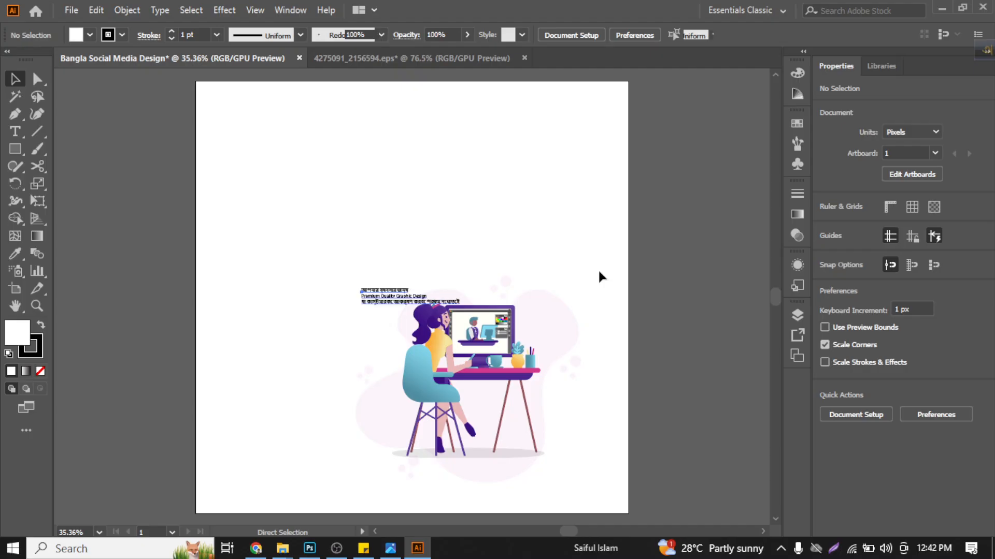
left_click_drag(330, 261, 372, 300)
key("ctrl+x")
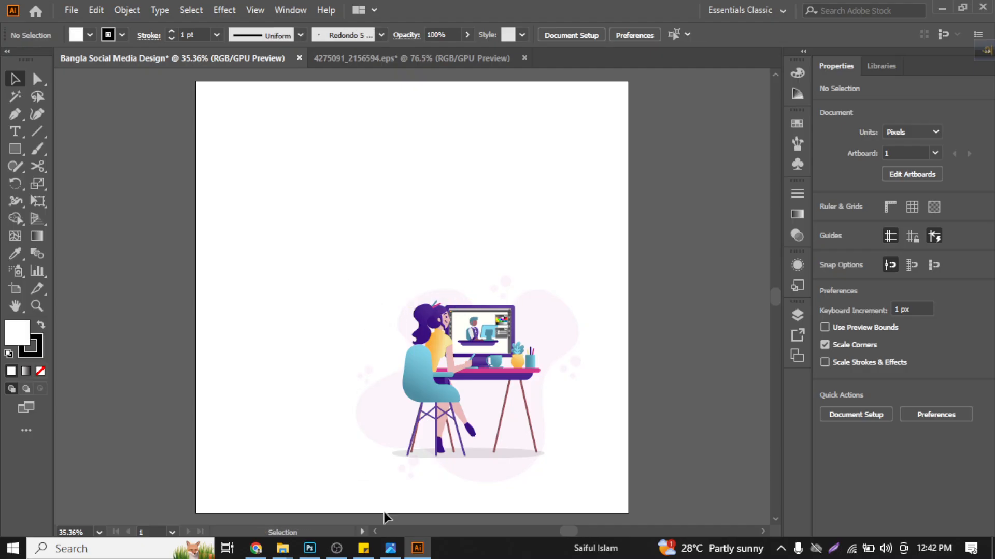
- Capture a screenshot of just the poster preview in Chrome and paste it into the Illustrator document
left_click(256, 548)
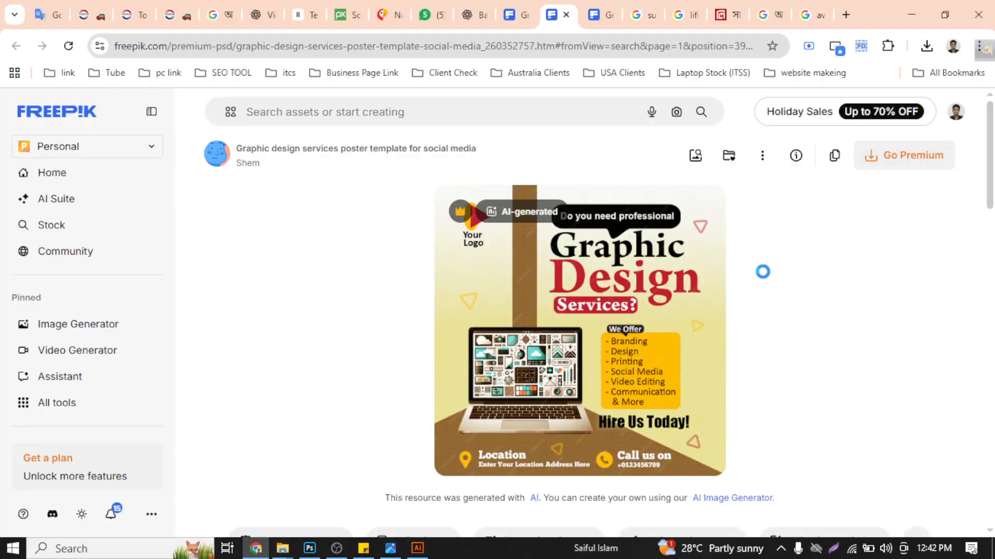
key("Print")
left_click_drag(428, 177, 730, 487)
left_click(675, 502)
left_click(417, 548)
key("a")
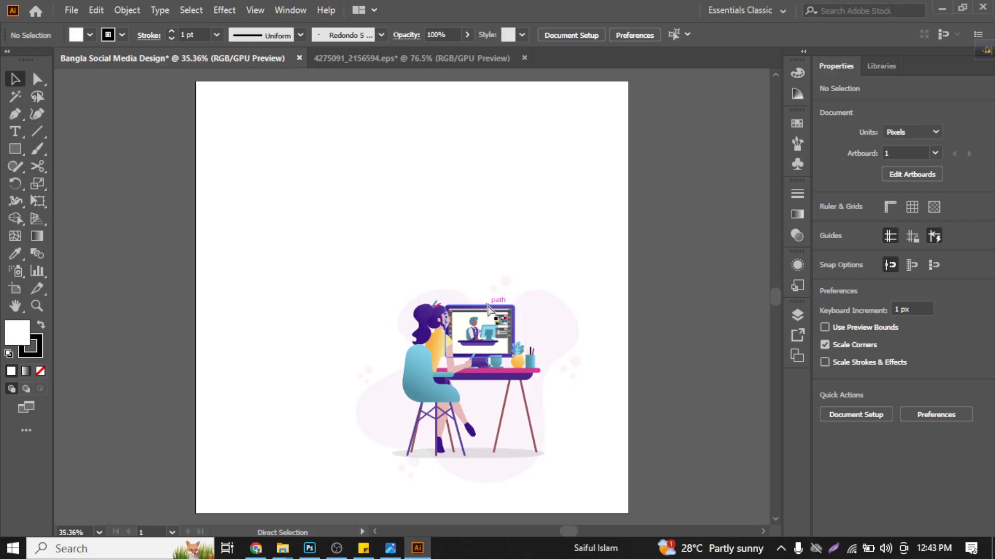
key("ctrl+v")
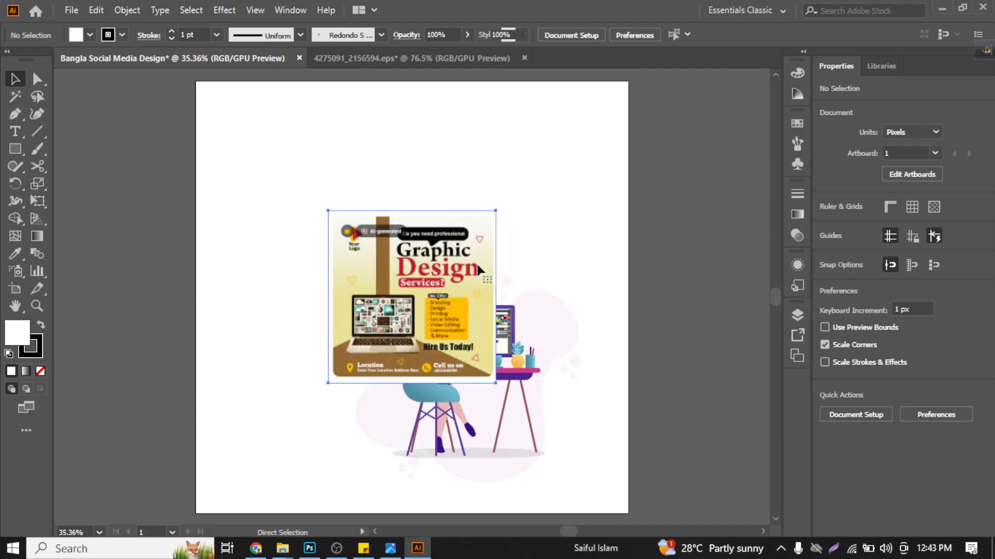
- Enlarge the pasted poster image proportionally to about 968 x 998 px
left_click_drag(447, 254, 495, 206)
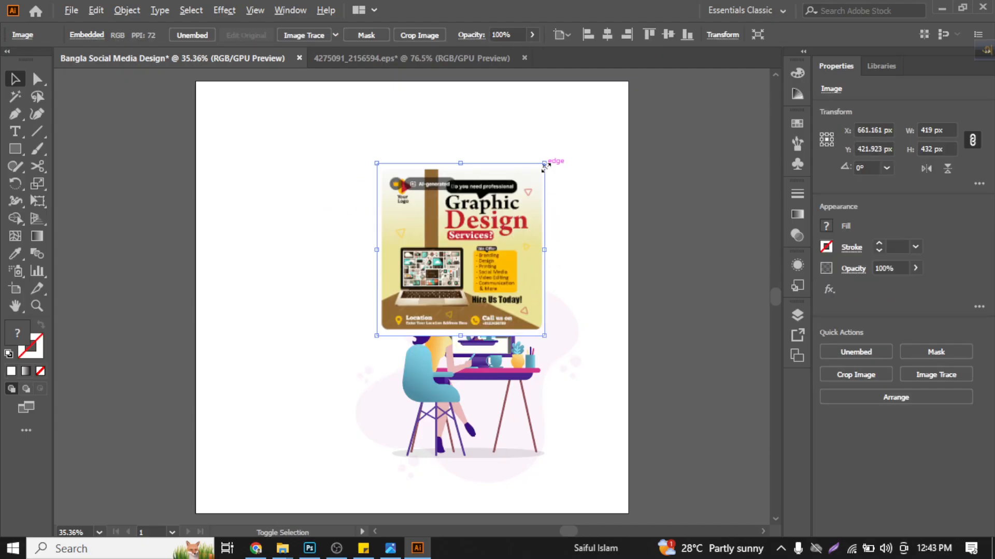
left_click_drag(544, 164, 646, 94)
left_click_drag(586, 198, 579, 247)
left_click_drag(608, 148, 667, 97)
- Move the enlarged poster image off the artboard, just beyond its right edge, as a reference and deselect it
scroll(439, 182, "down", 1)
left_click_drag(439, 184, 725, 160)
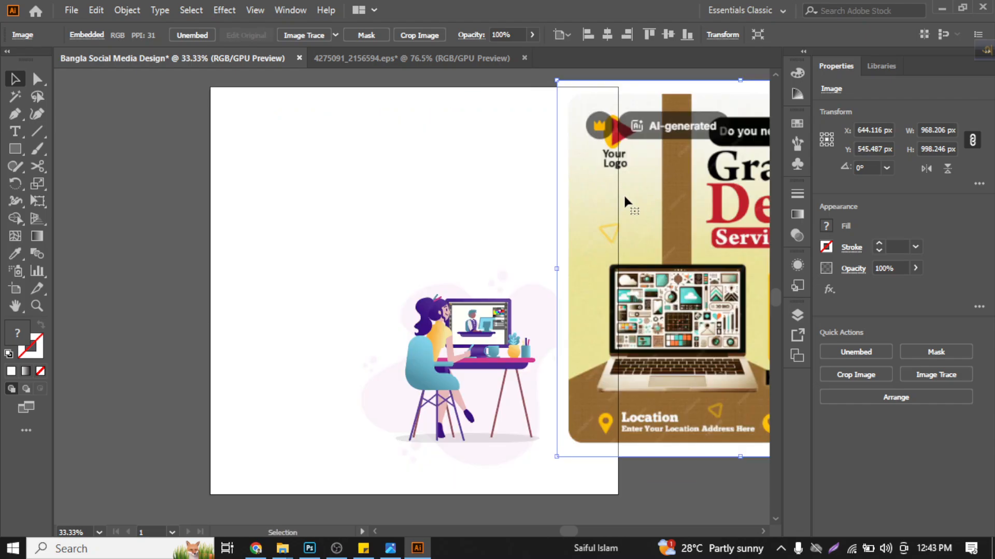
left_click_drag(623, 194, 655, 212)
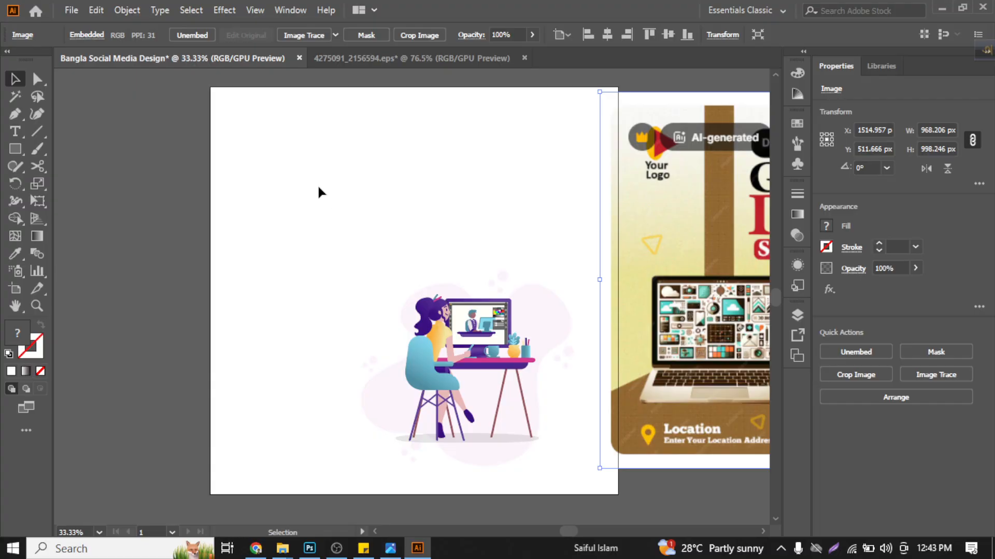
scroll(315, 182, "down", 1)
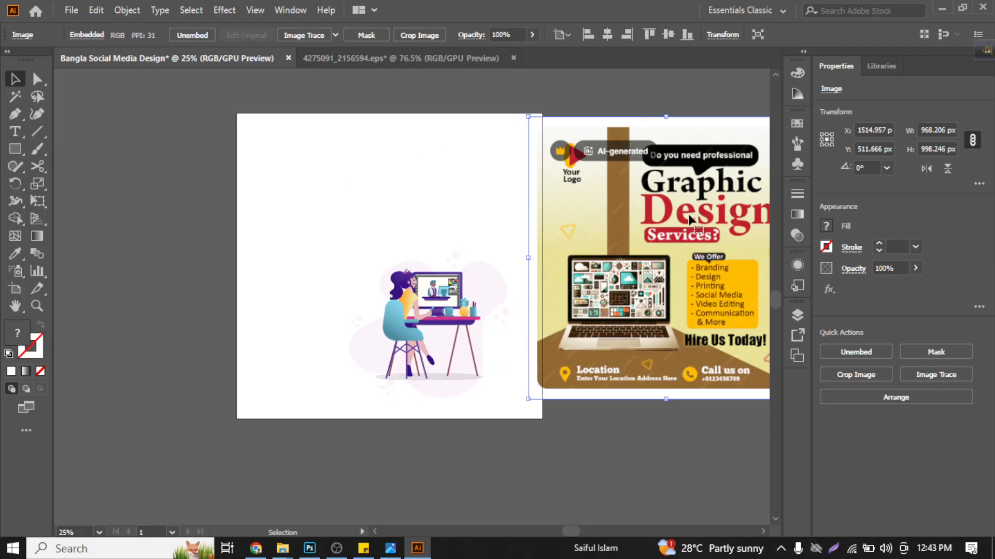
left_click_drag(654, 255, 671, 240)
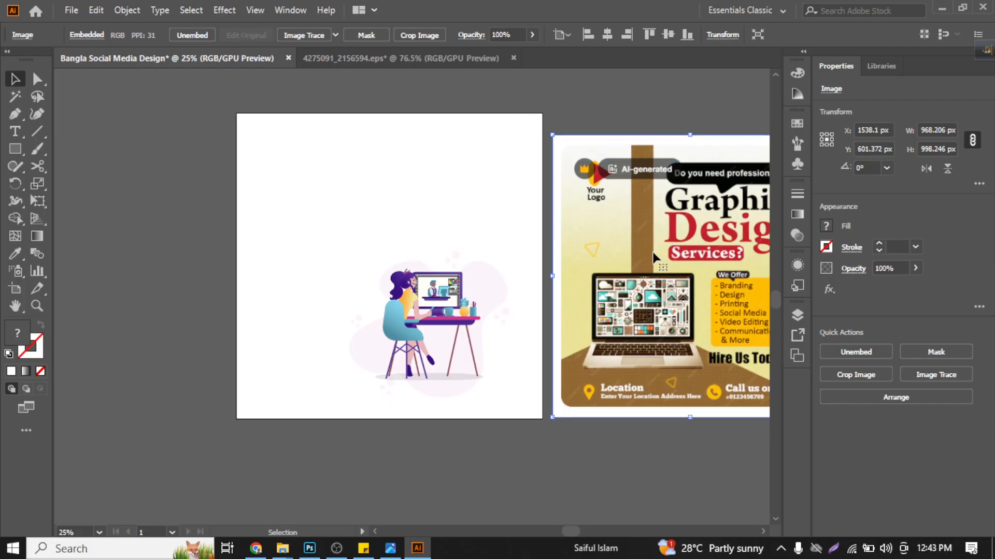
left_click(474, 164)
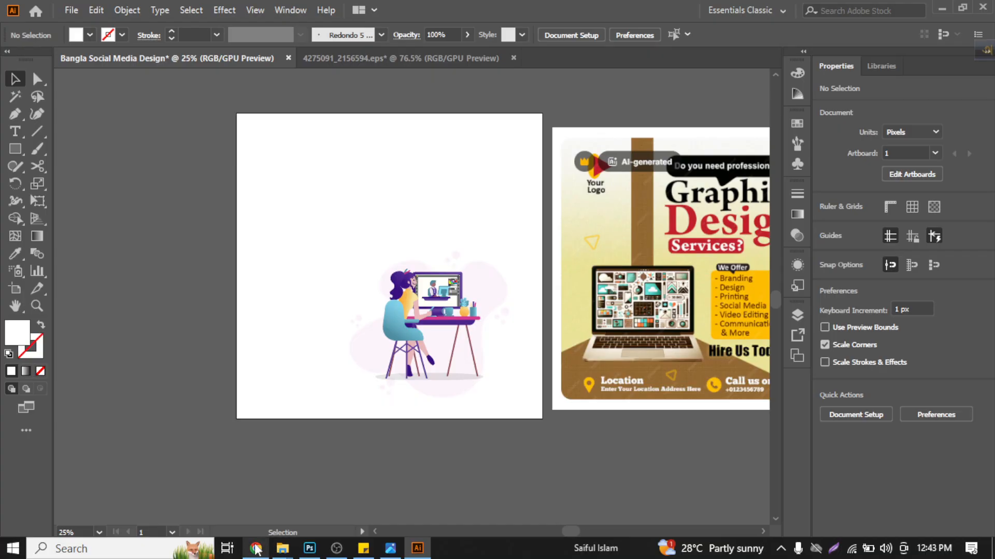
- Open Avro's Unicode to Bijoy text converter over the Illustrator document
left_click_drag(987, 50, 459, 11)
left_click(571, 11)
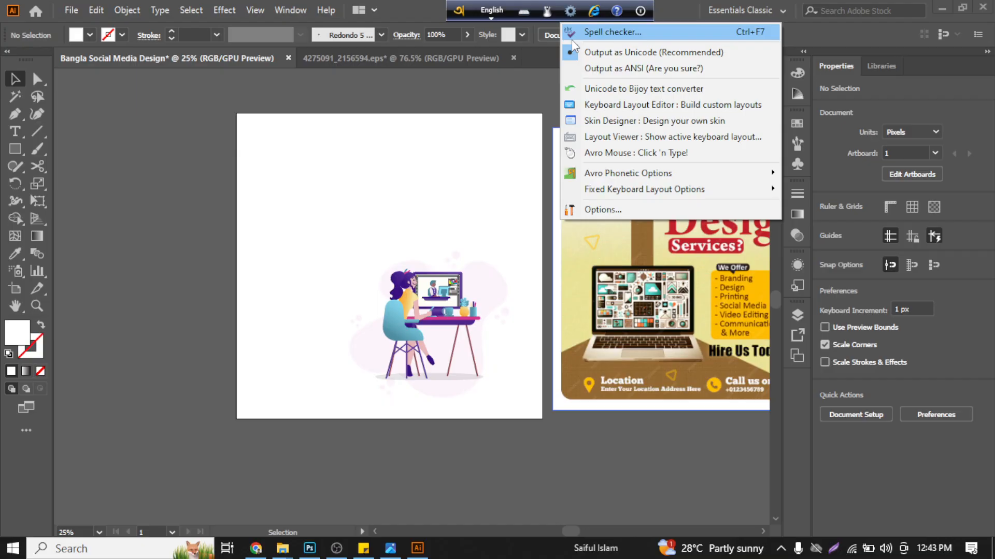
left_click(594, 92)
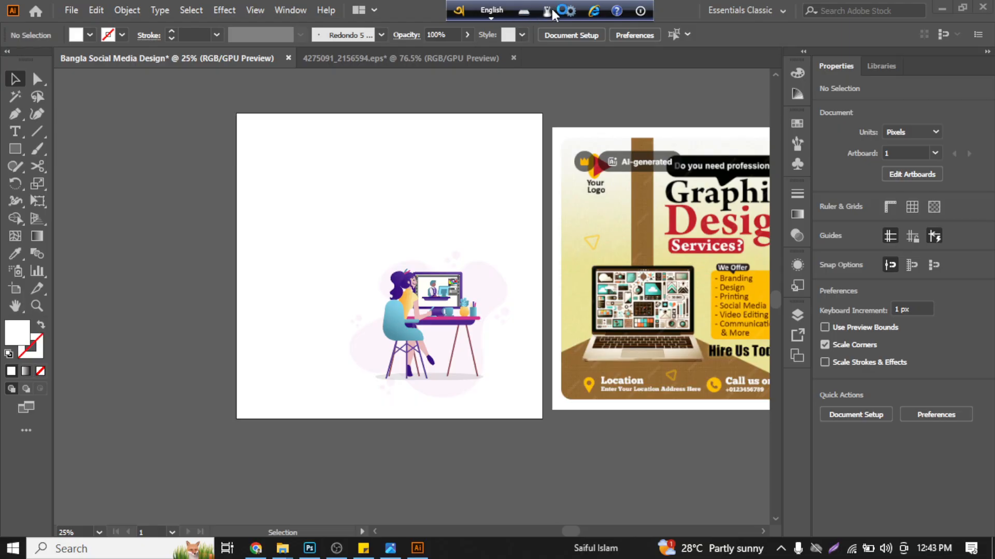
left_click_drag(463, 170, 466, 148)
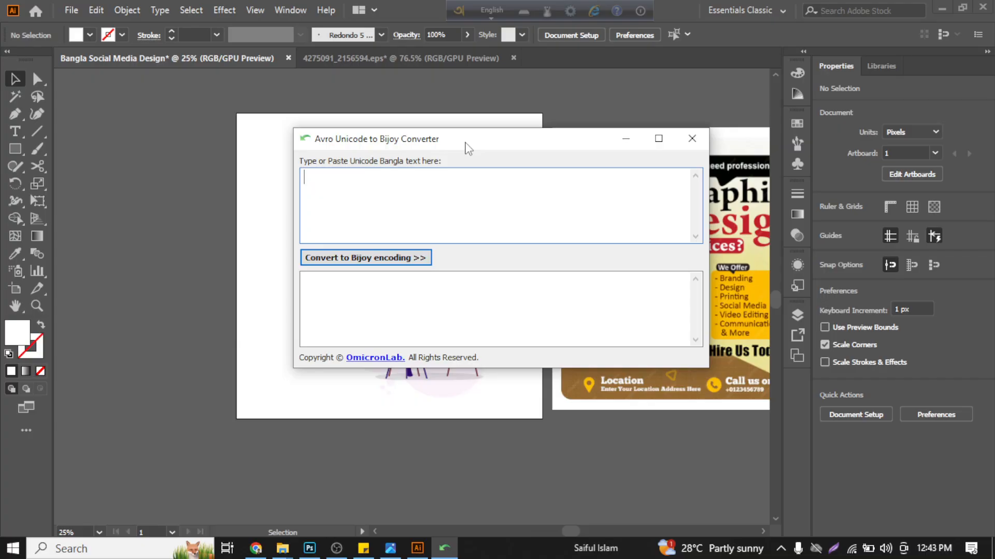
left_click(253, 176)
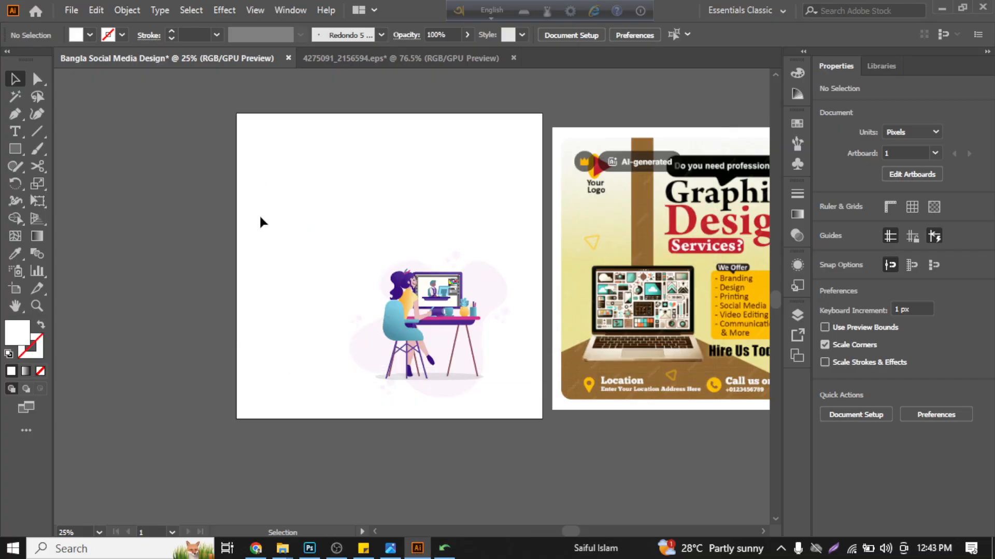
- Copy the line "আপনার ব্যবসার জন্য" from Google Input Tools in Chrome and try pasting it as text on the Illustrator artboard
left_click(256, 548)
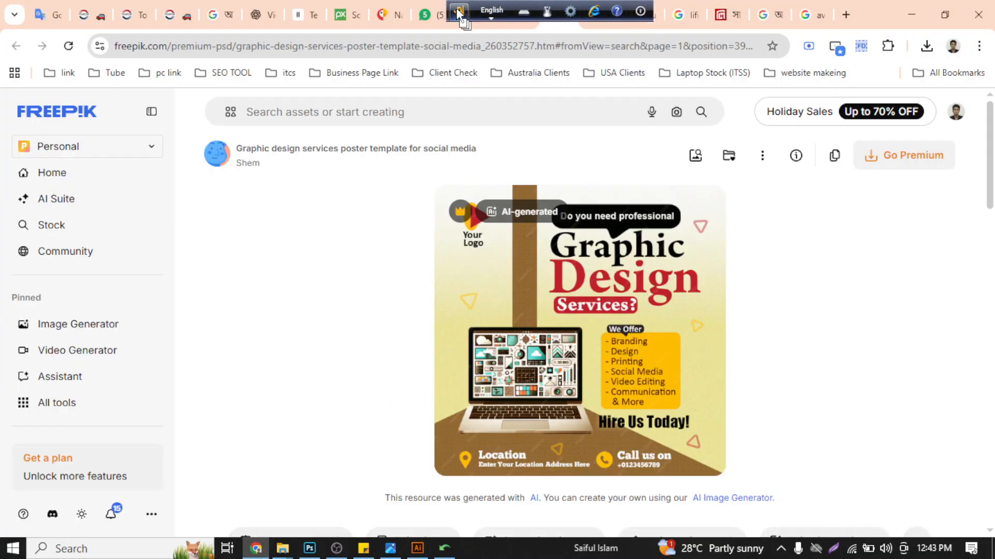
left_click(765, 15)
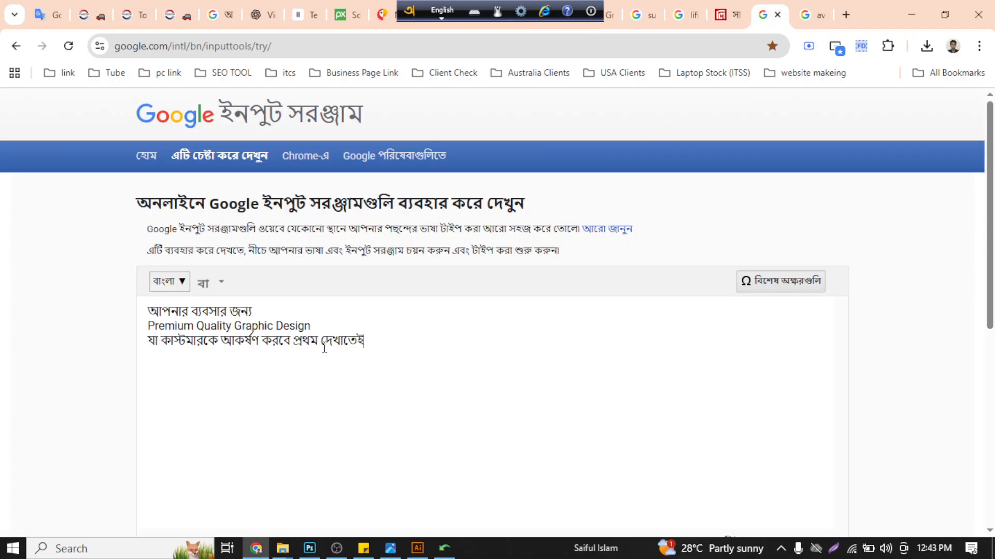
left_click_drag(265, 314, 139, 318)
key("ctrl+c")
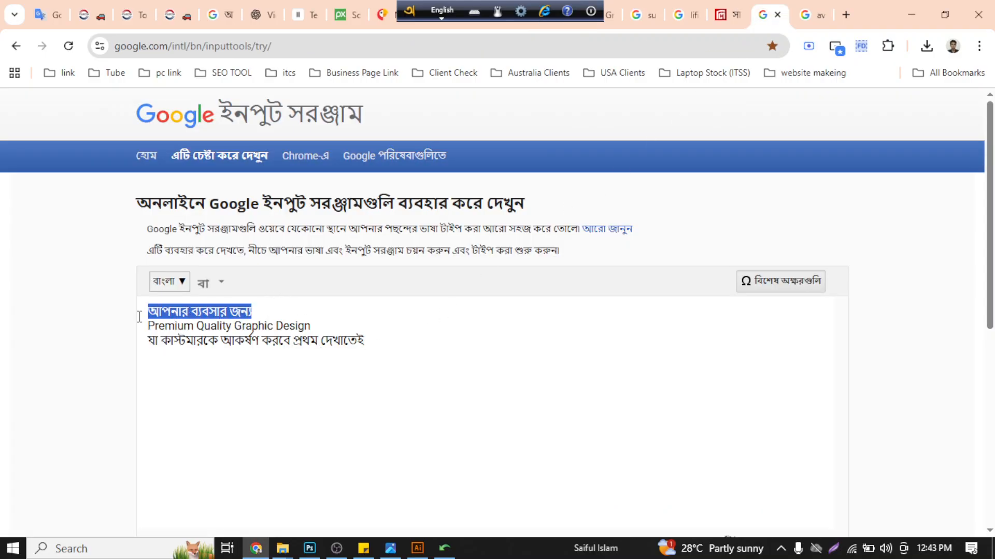
left_click(416, 548)
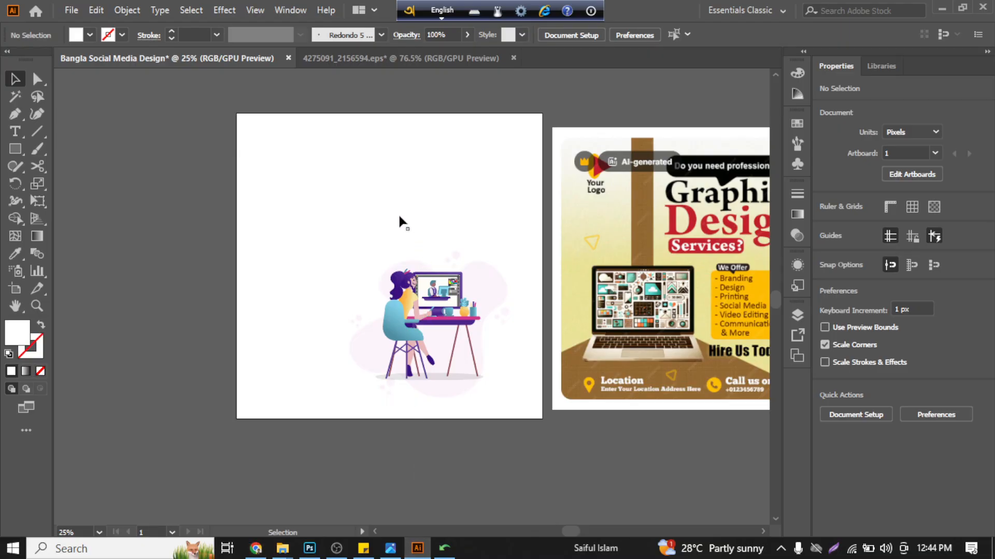
key("ctrl+plus")
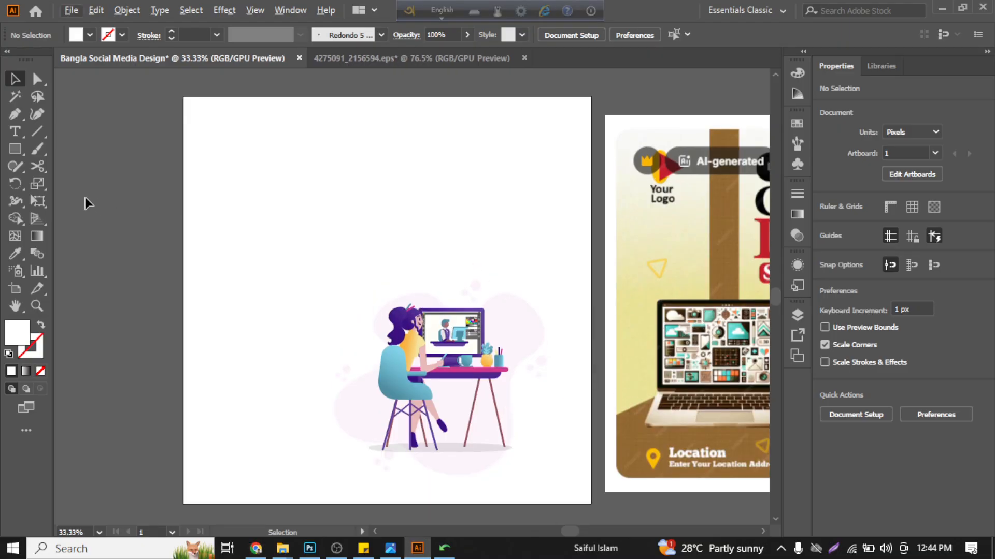
left_click(15, 132)
left_click(311, 208)
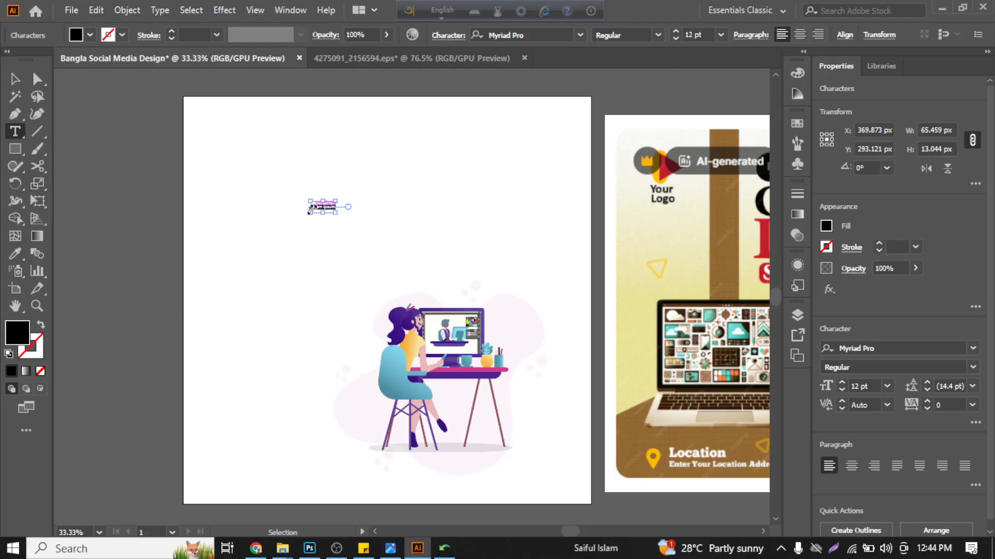
key("ctrl+v")
left_click(15, 79)
key("ctrl+plus")
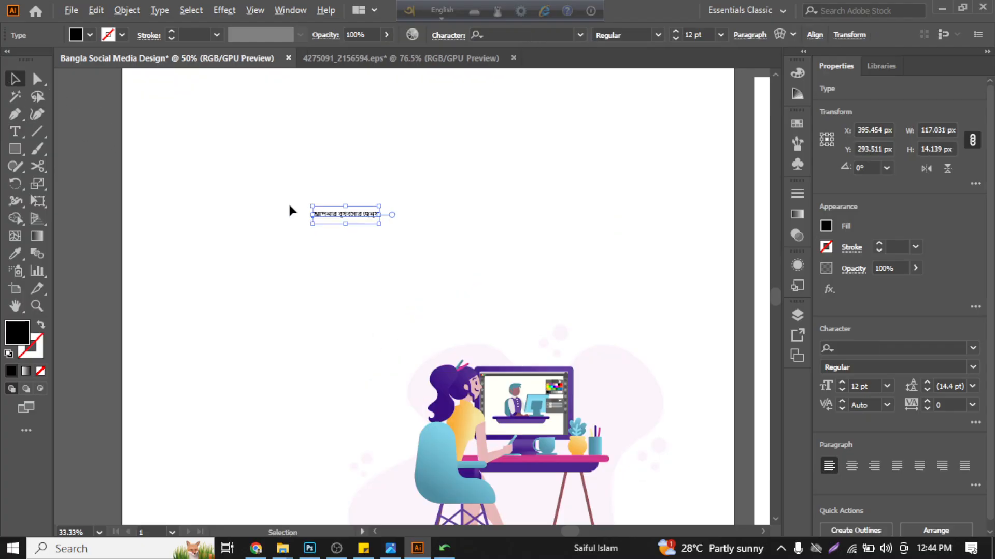
- Inspect the letter shapes of the pasted Unicode text up close and delete it from the artboard
scroll(279, 215, "up", 4)
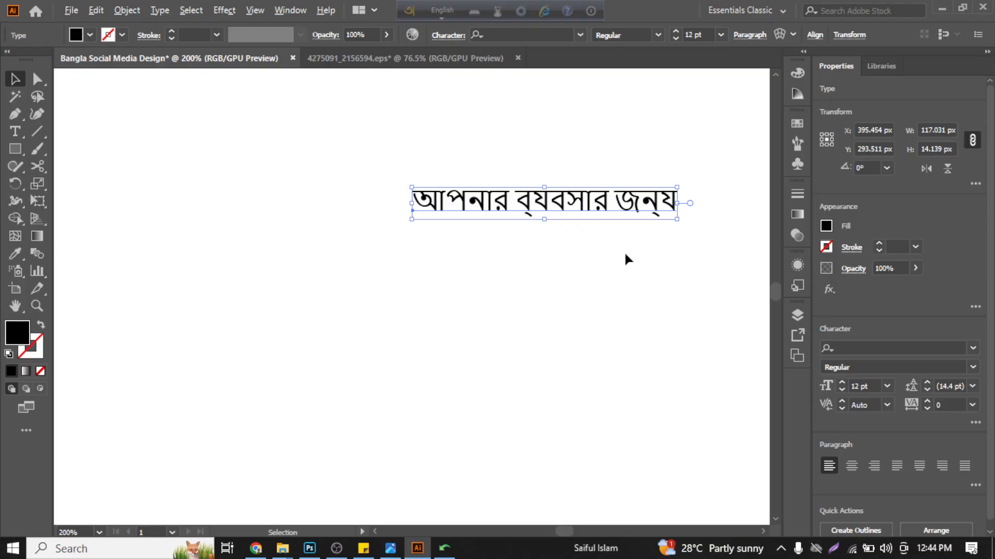
scroll(620, 269, "down", 2)
key("Delete")
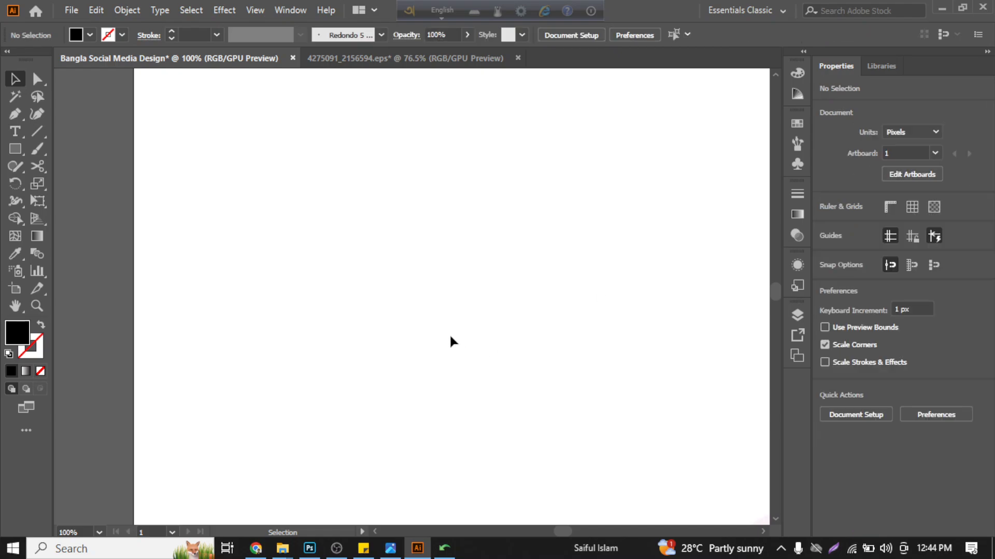
scroll(411, 313, "down", 3)
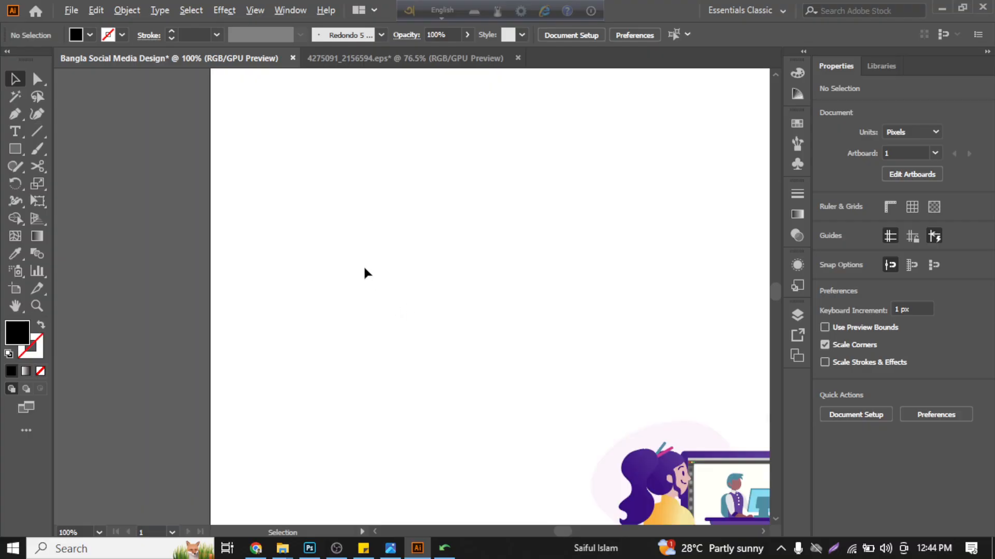
scroll(465, 262, "up", 1)
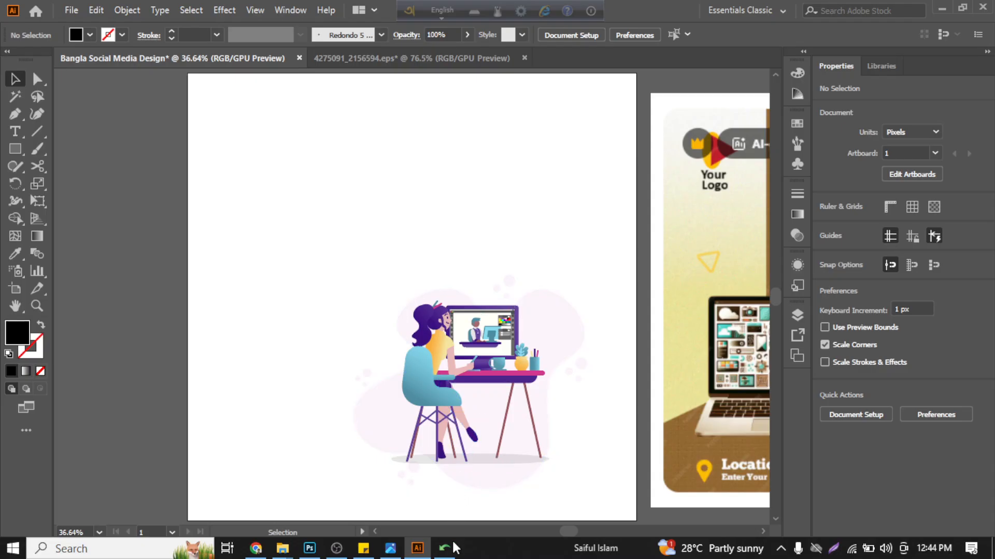
- Copy all three headline lines from Google Input Tools into the Avro converter and convert them to Bijoy encoding
left_click(256, 549)
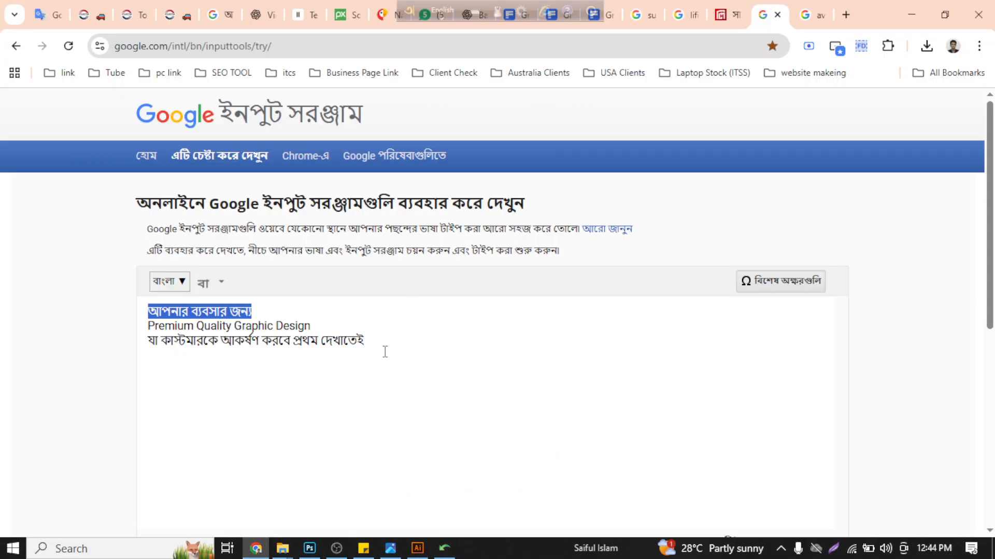
left_click_drag(386, 347, 150, 302)
key("ctrl+c")
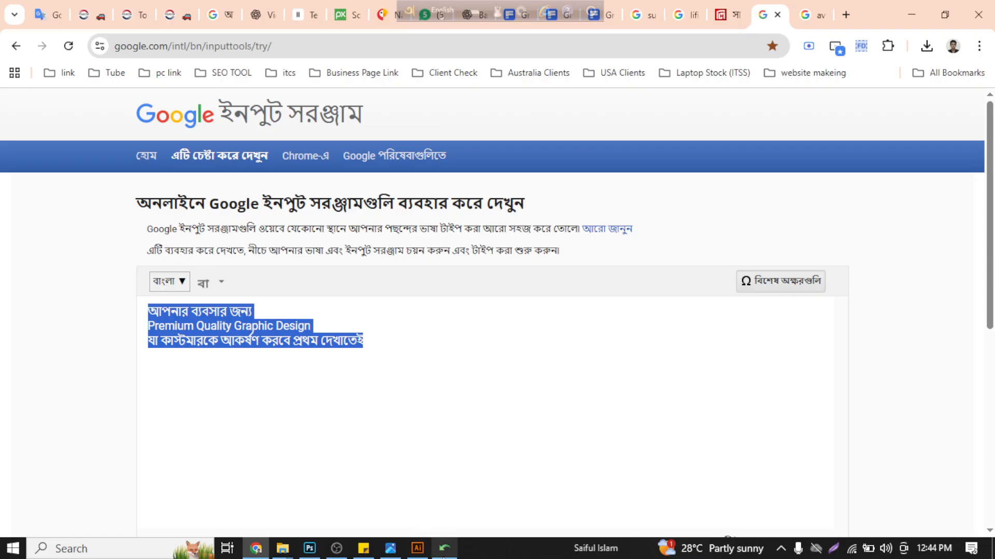
left_click(444, 548)
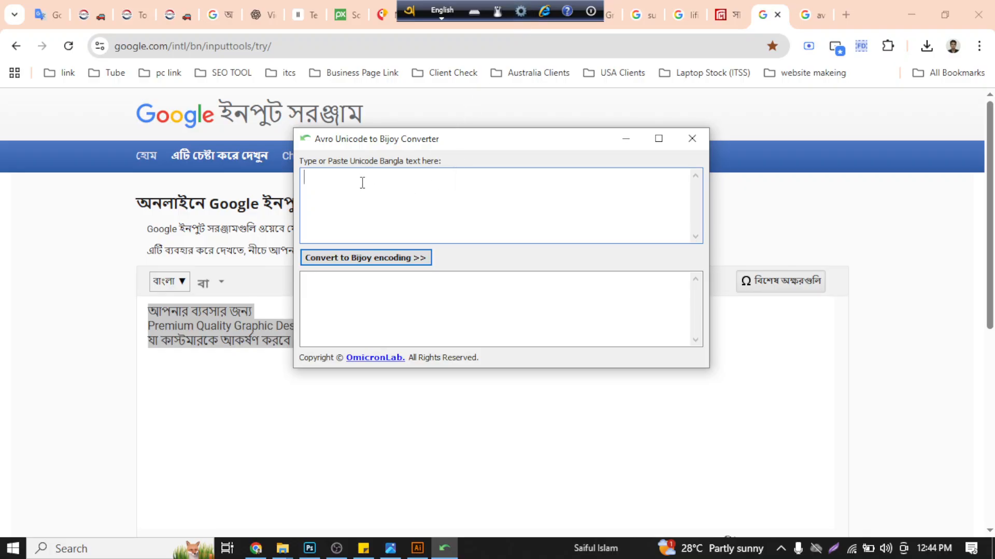
key("ctrl+v")
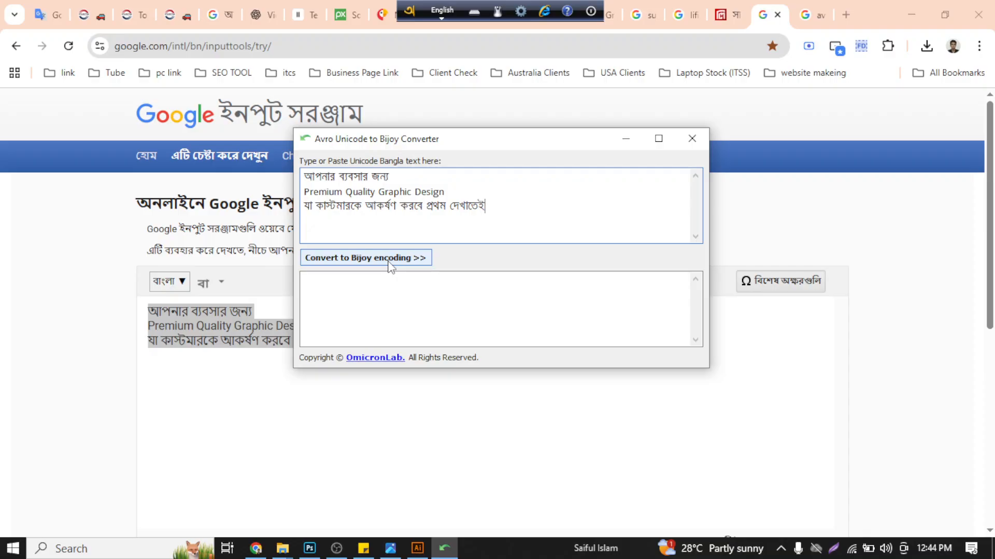
left_click(390, 265)
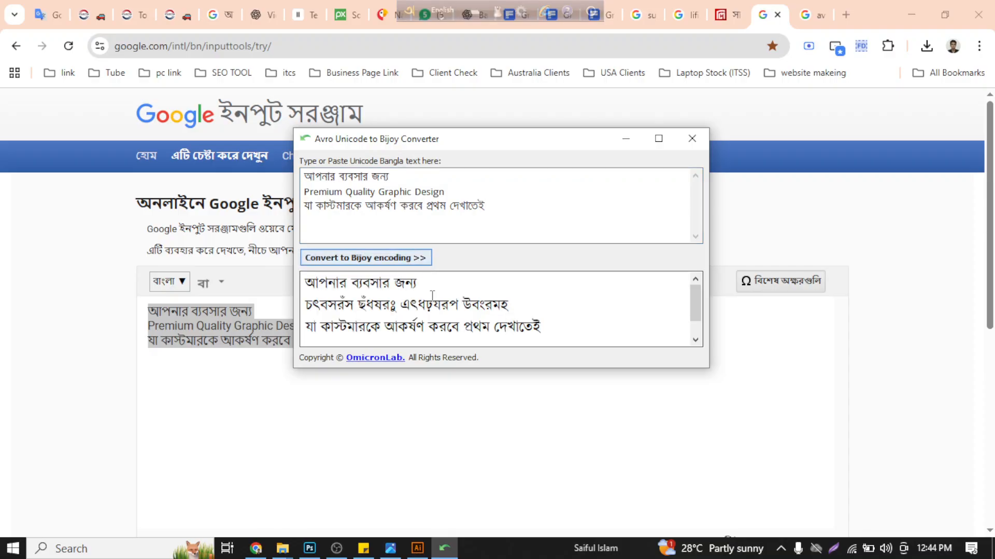
- Remove the garbled middle line from the converted text and copy the line "আপনার ব্যবসার জন্য"
left_click_drag(423, 291, 279, 284)
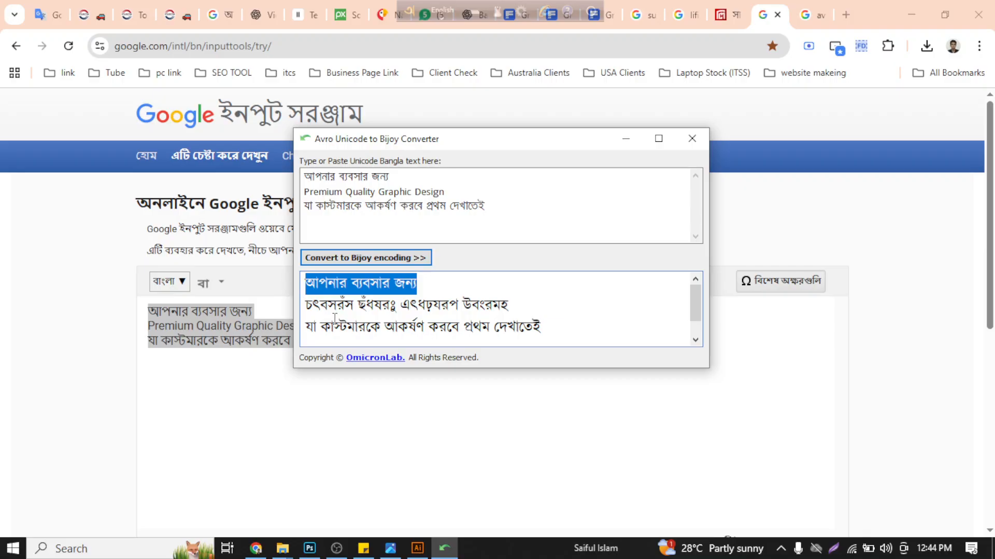
left_click_drag(529, 305, 299, 316)
key("ctrl+x")
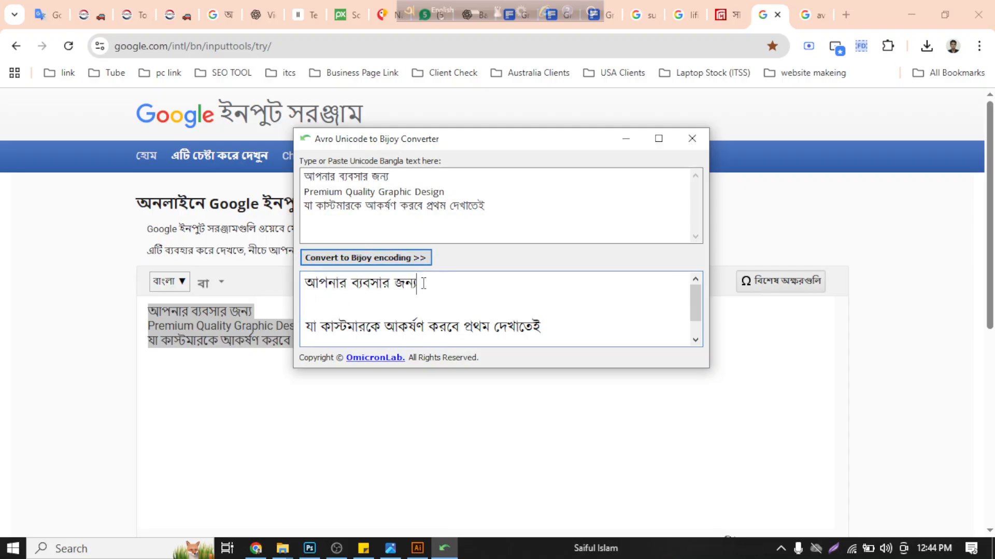
left_click_drag(425, 284, 259, 275)
type("ঈ")
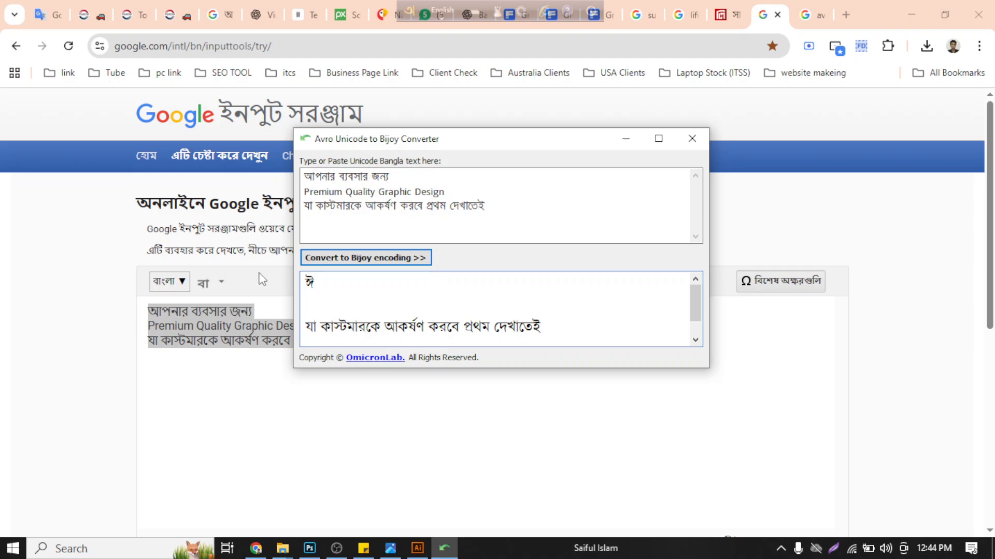
key("ctrl+z")
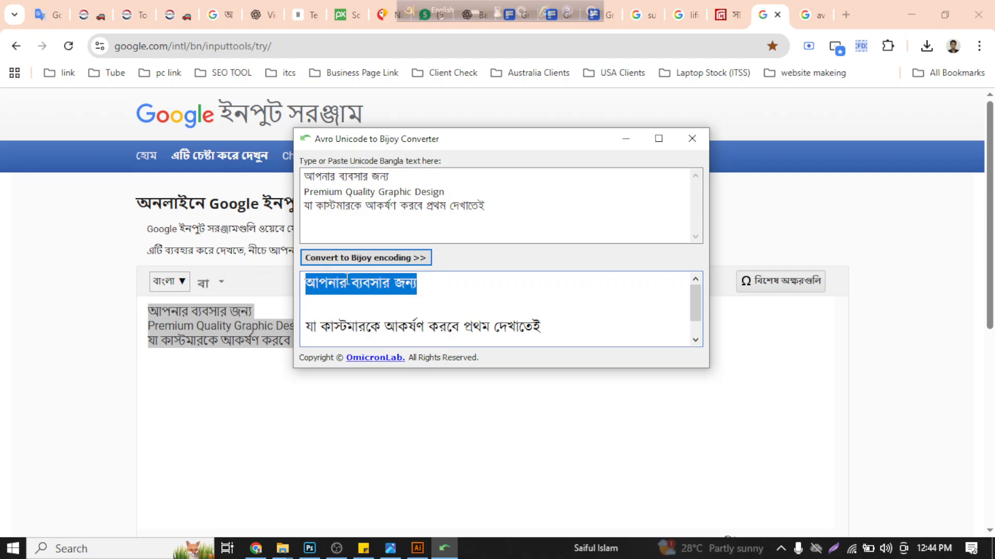
- Paste the converted line as text on the Illustrator artboard, enlarge it to about 562 x 82 px and place it above the illustration
left_click(418, 547)
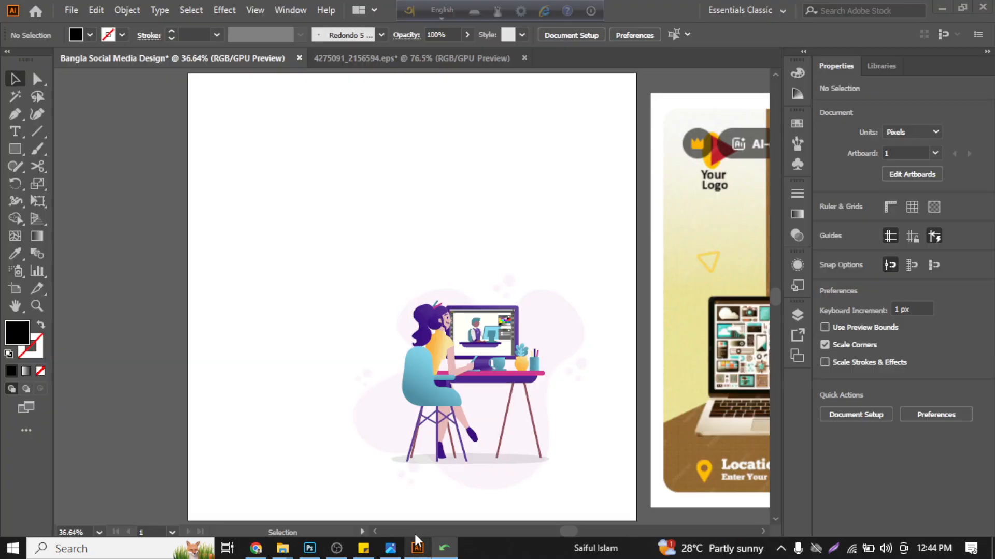
left_click(20, 135)
left_click(298, 201)
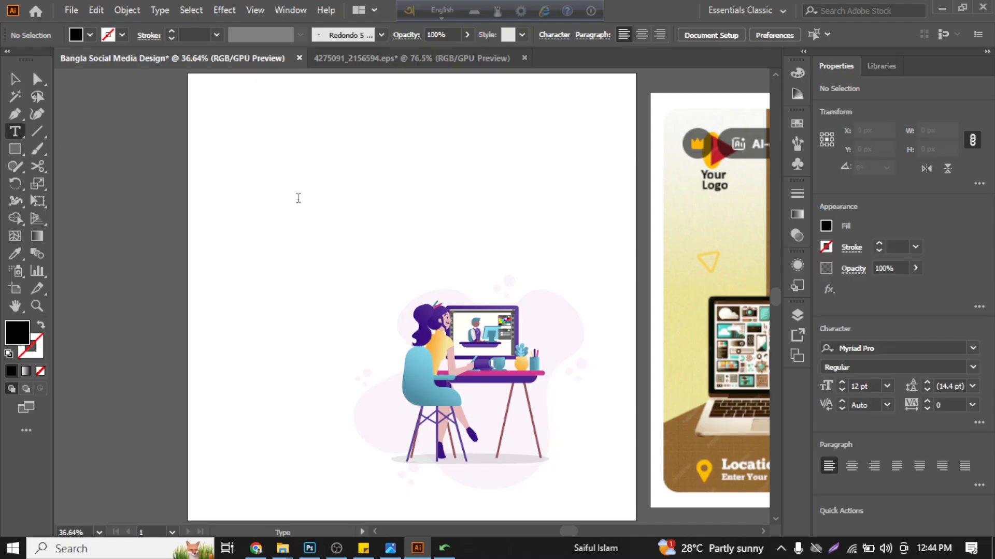
key("ctrl+v")
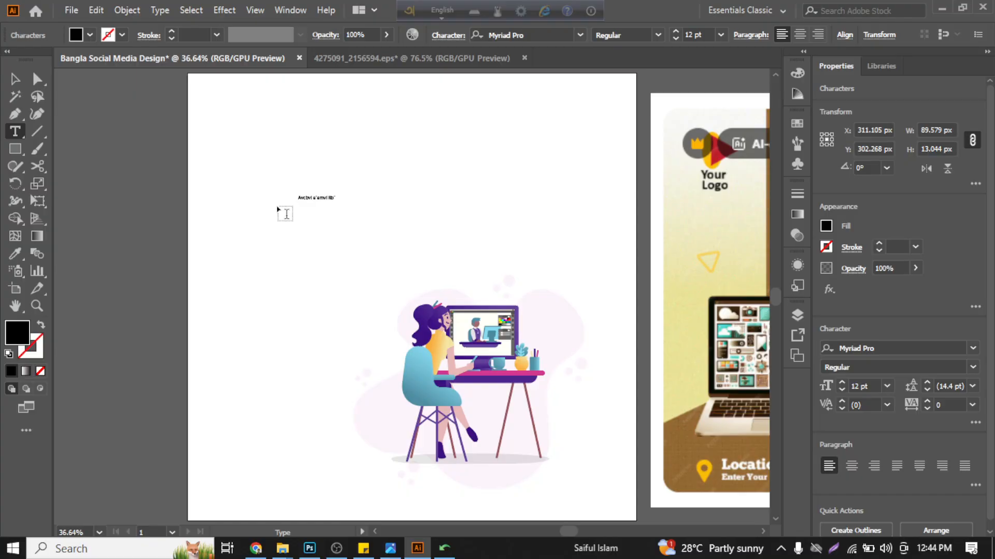
left_click(15, 80)
left_click_drag(336, 202, 531, 325)
left_click_drag(478, 224, 477, 197)
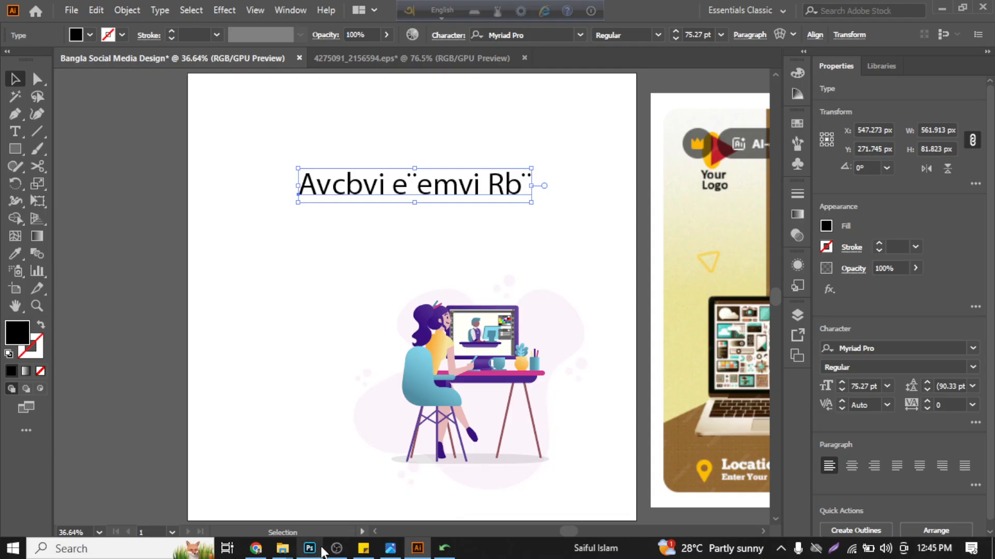
- Look up the font files in the ANSI V1 subfolder of SabbirSorolota in File Explorer
mouse_move(282, 548)
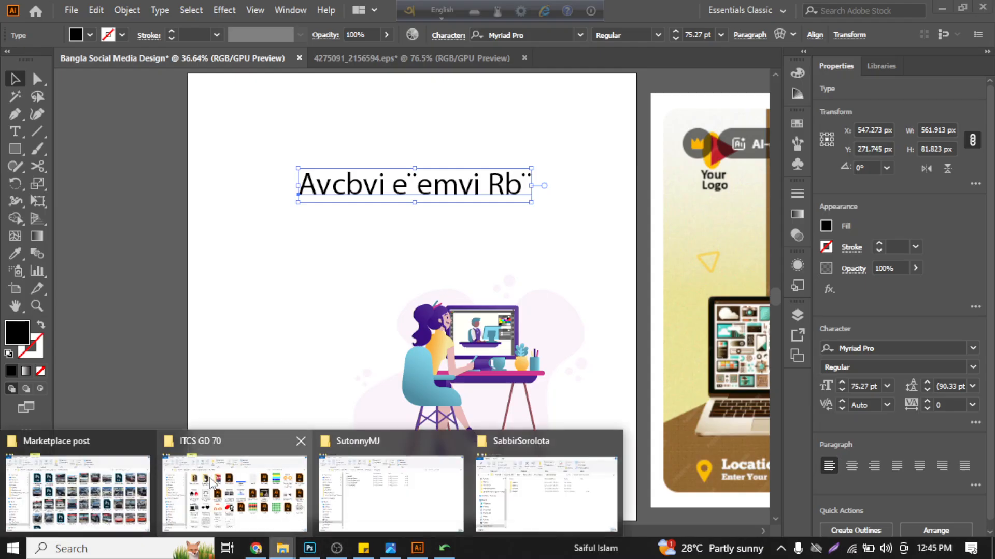
left_click(498, 473)
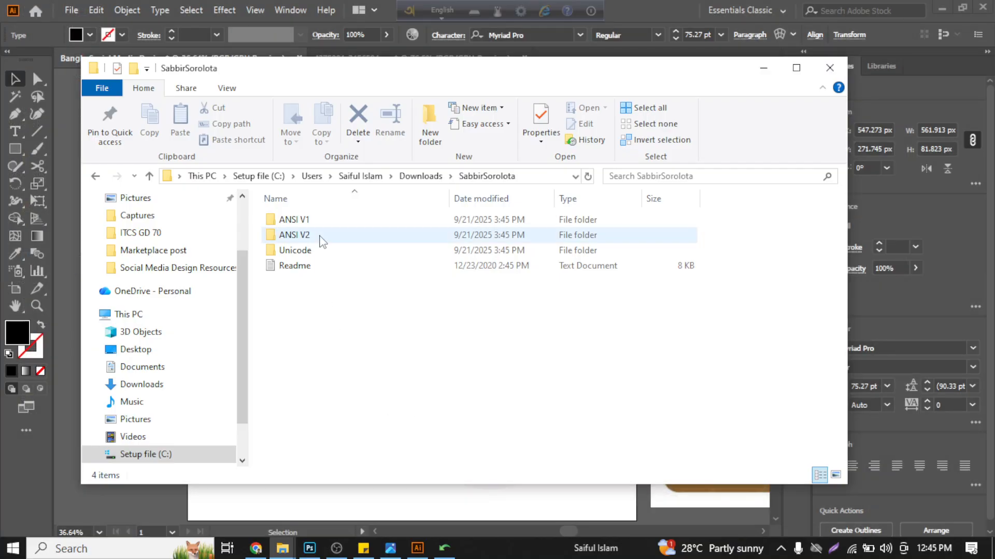
left_click(321, 237)
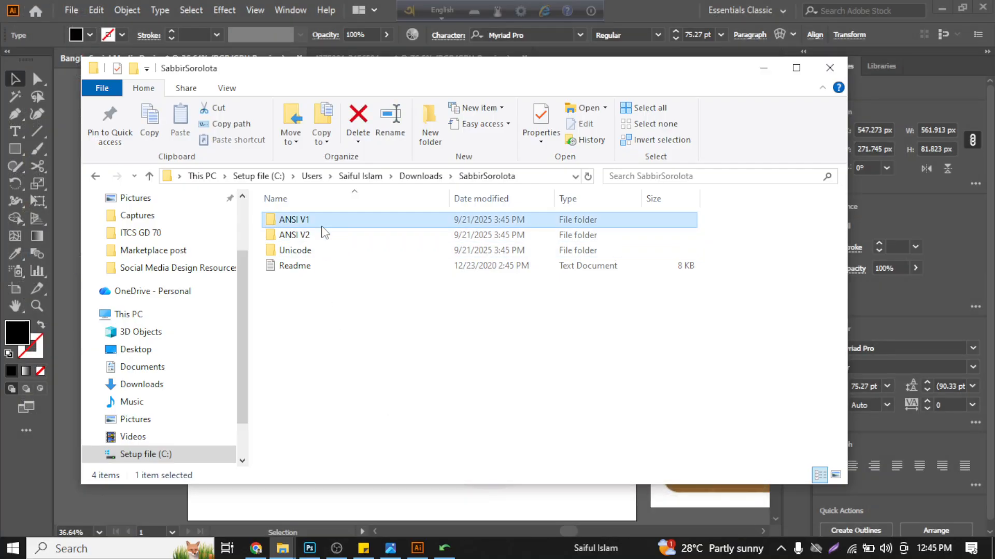
double_click(320, 223)
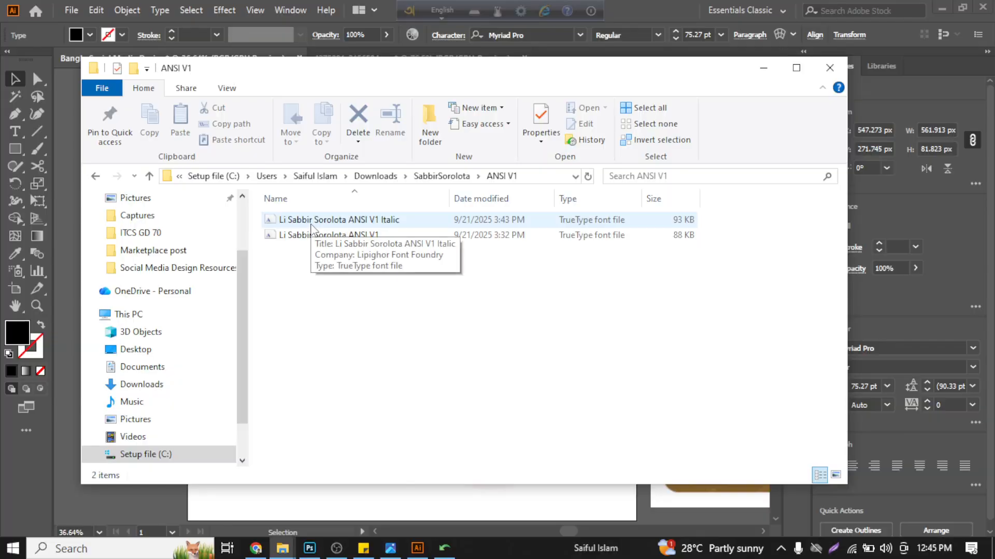
- Apply the Li Sabbir Sorolota ANSI V1 font to the headline in Illustrator and move it to about X 513, Y 210 px
left_click(418, 548)
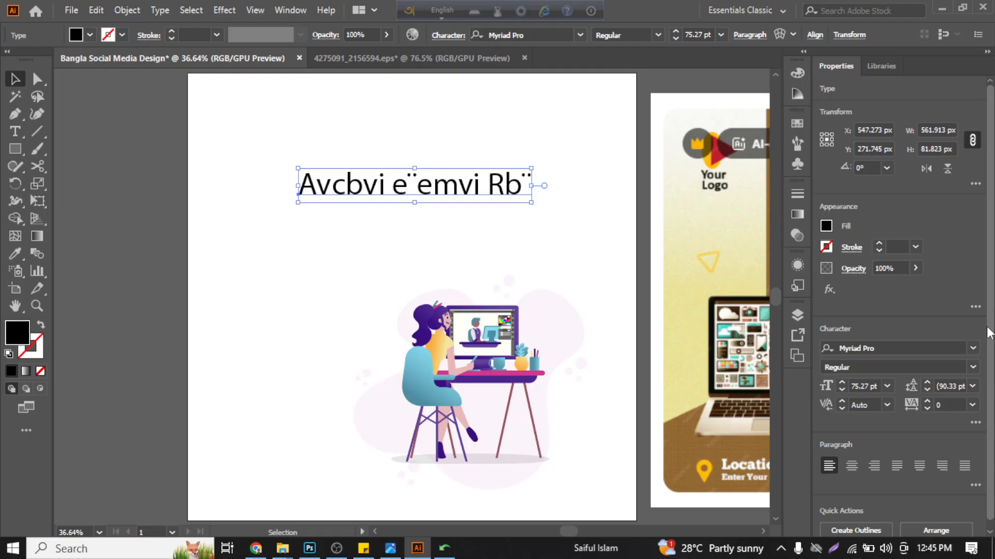
left_click(914, 351)
type("sabbi")
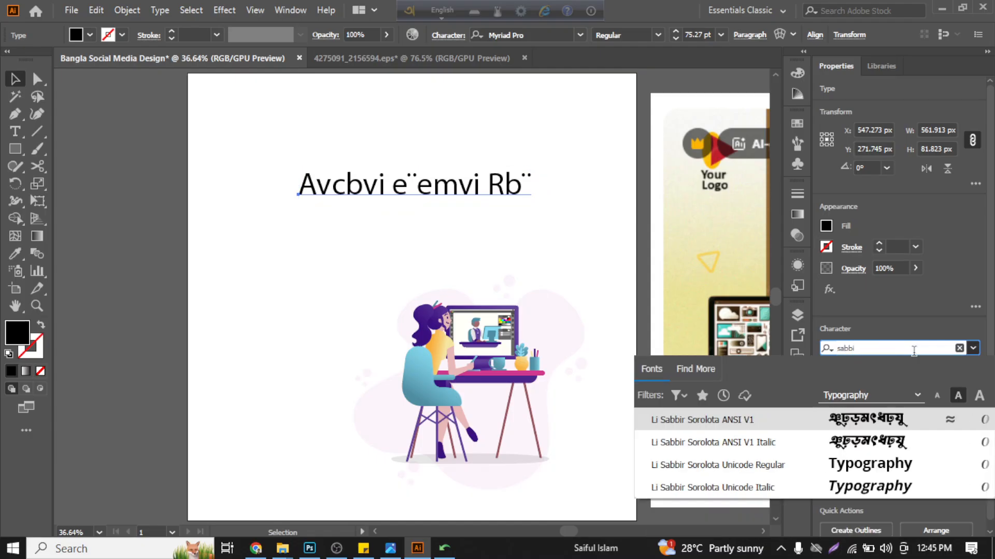
left_click(801, 412)
left_click_drag(440, 195, 400, 164)
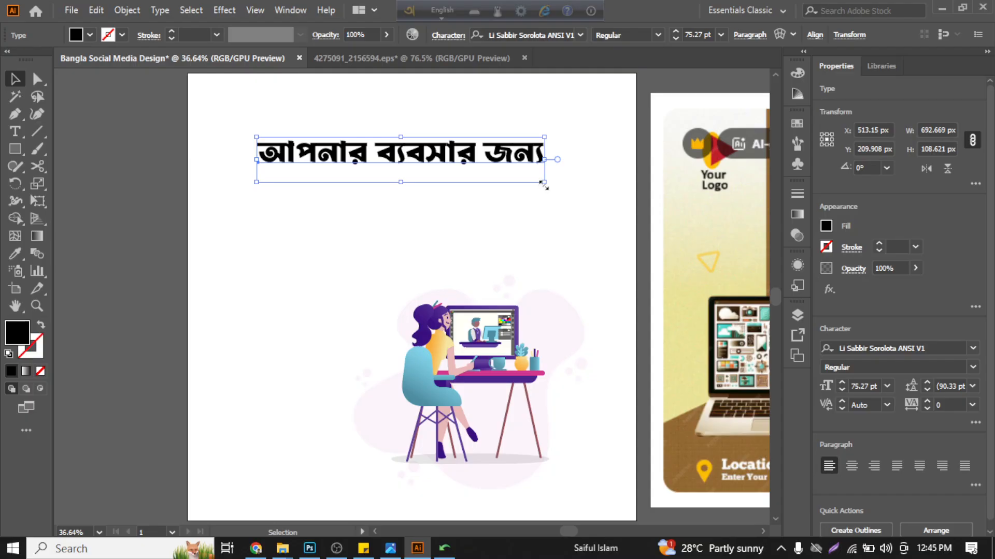
- Scale the headline down to about 502 x 79 px and try a SutonnyMJ font on it
left_click_drag(542, 184, 464, 169)
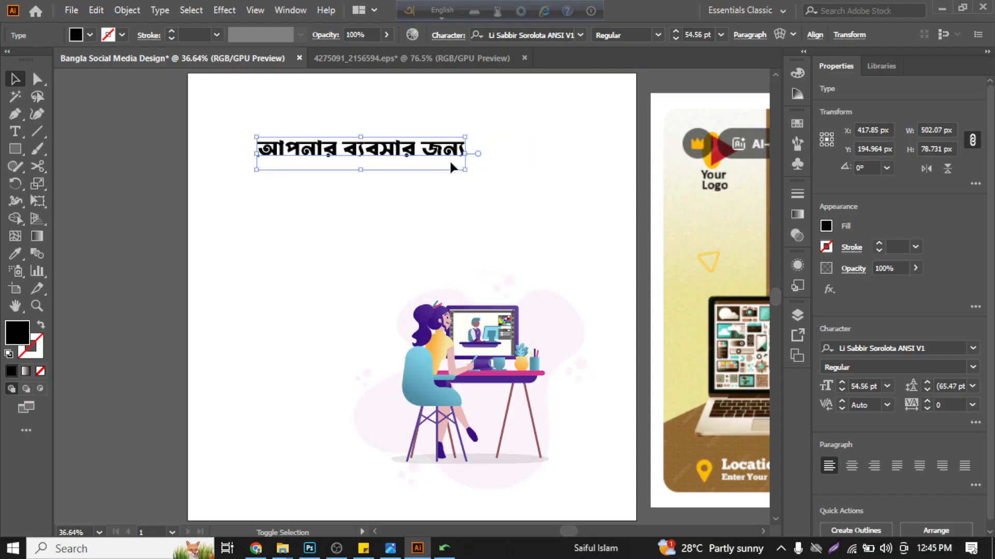
left_click(887, 348)
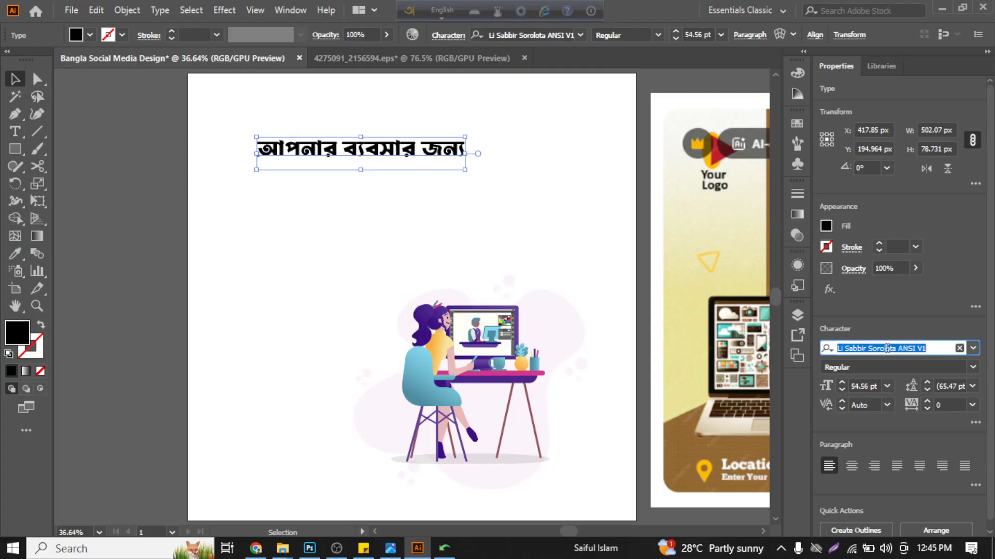
type("sut")
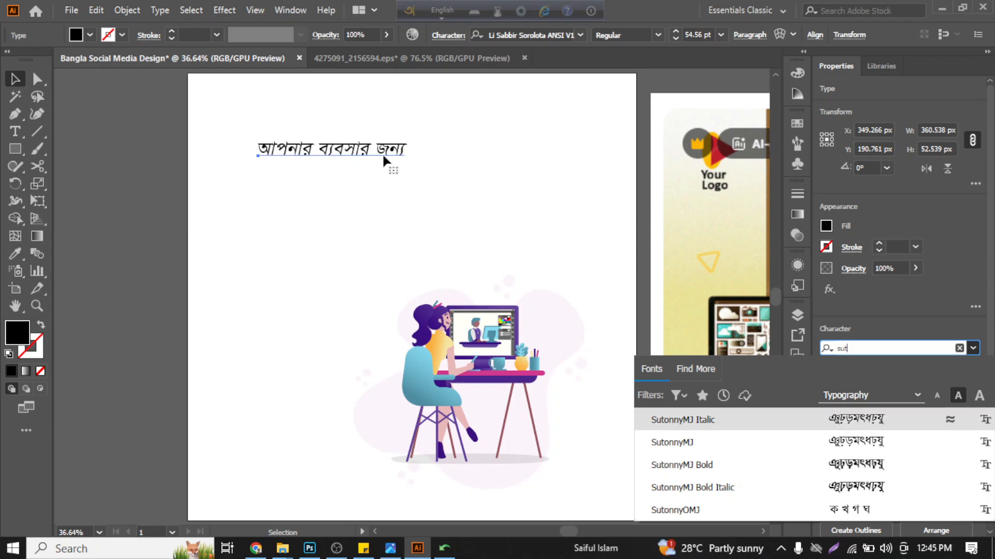
left_click(406, 239)
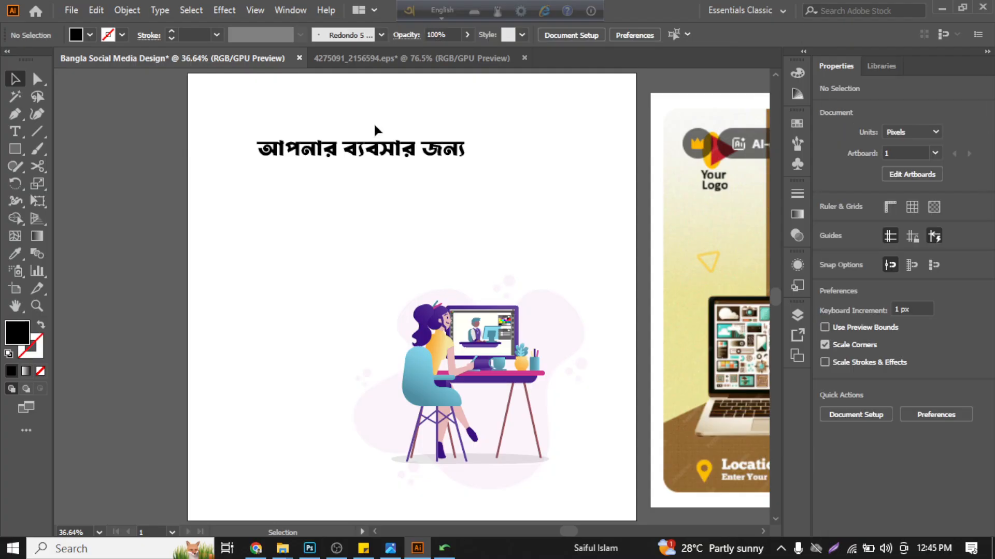
- Move the headline slightly and place a copy directly below it, at about X 530, Y 283 px
left_click_drag(390, 154, 434, 148)
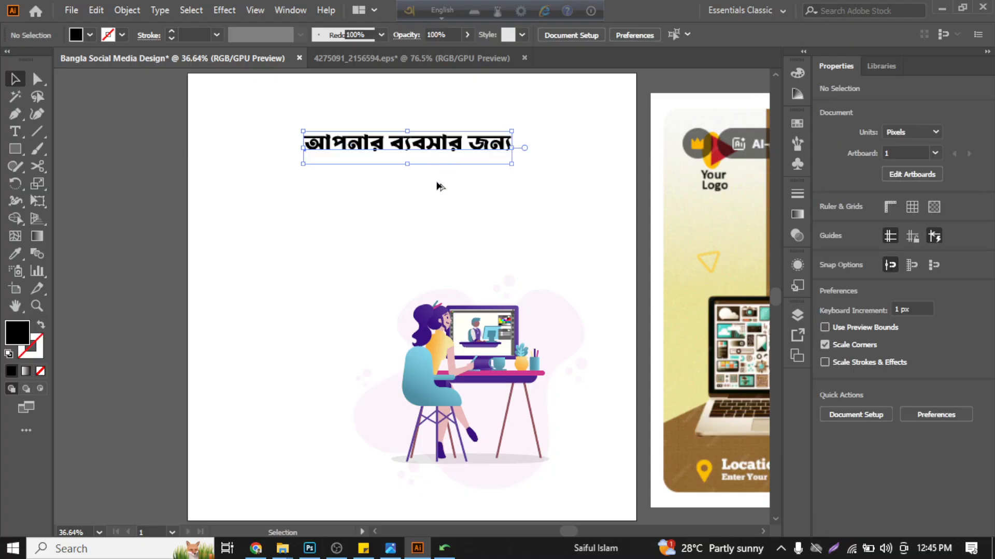
left_click_drag(437, 183, 437, 191)
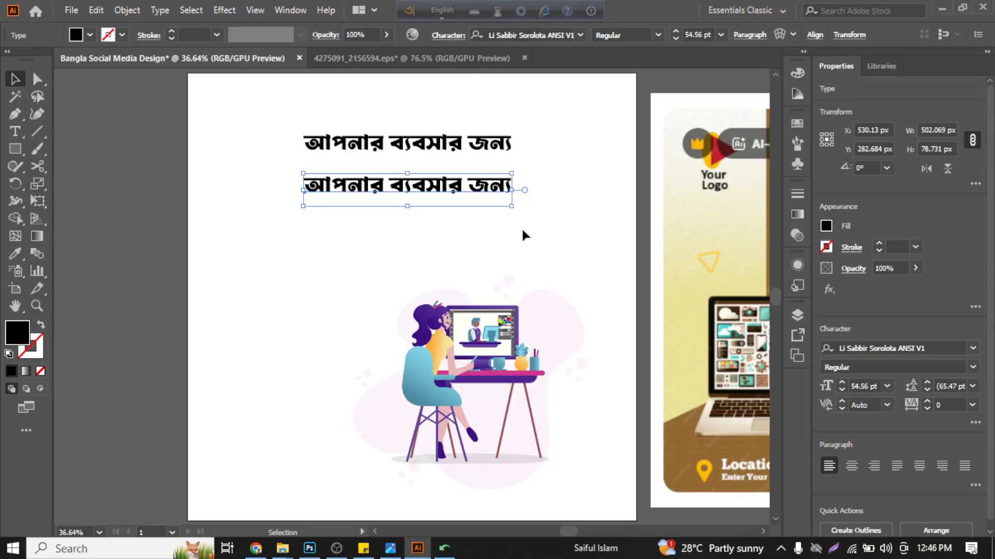
- Bring up the floating character settings for the lower headline and park them beside the text lines
scroll(395, 151, "up", 2)
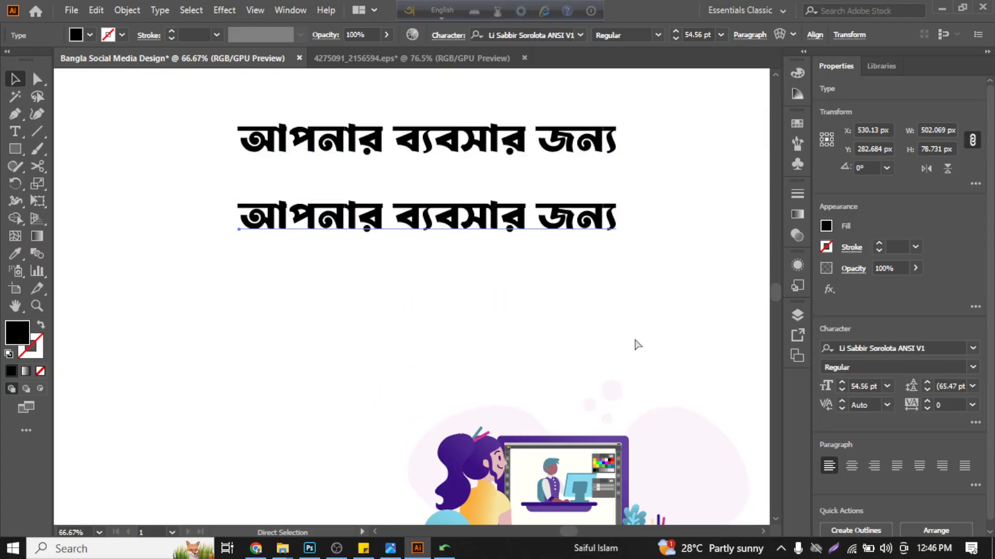
key("ctrl+t")
left_click(350, 240)
left_click_drag(184, 176, 784, 101)
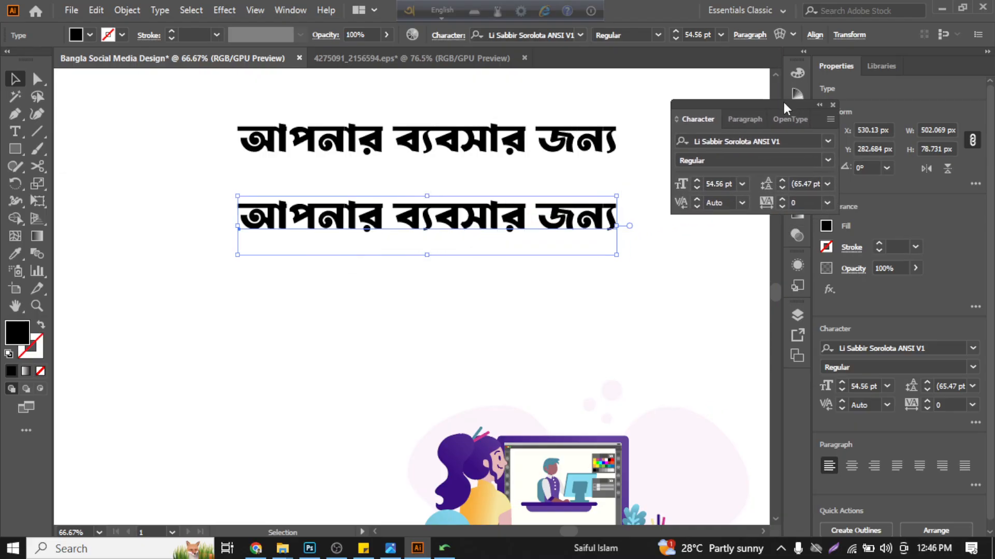
scroll(525, 206, "right", 5)
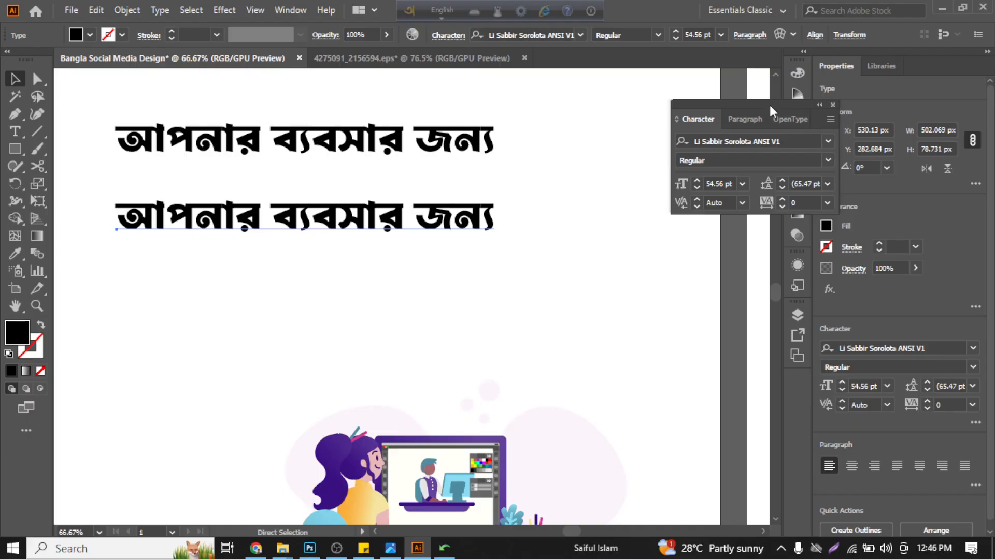
left_click_drag(770, 104, 732, 115)
- Search the fonts for "suto" to preview SutonnyMJ on the lower line, and view the available tracking presets
left_click(797, 154)
left_click(796, 153)
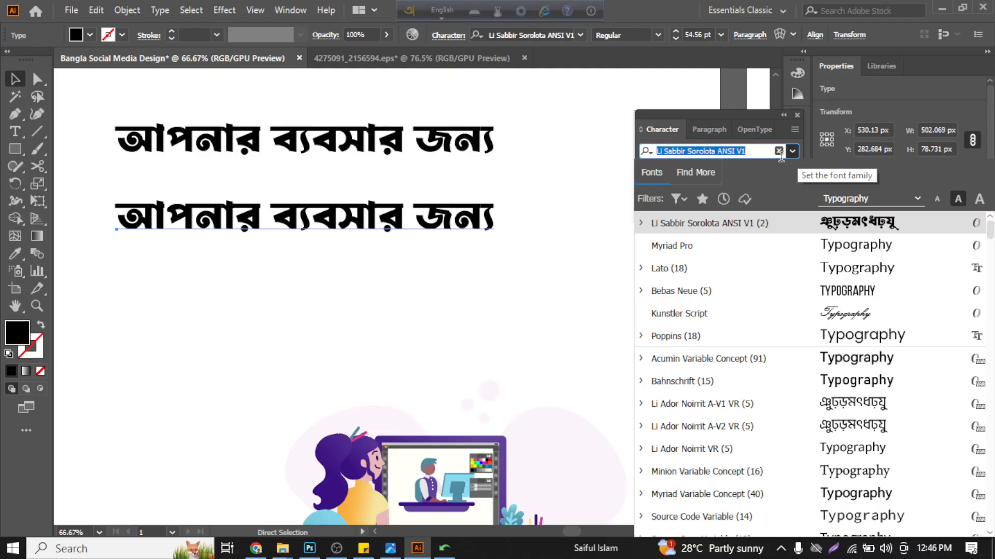
type("suto")
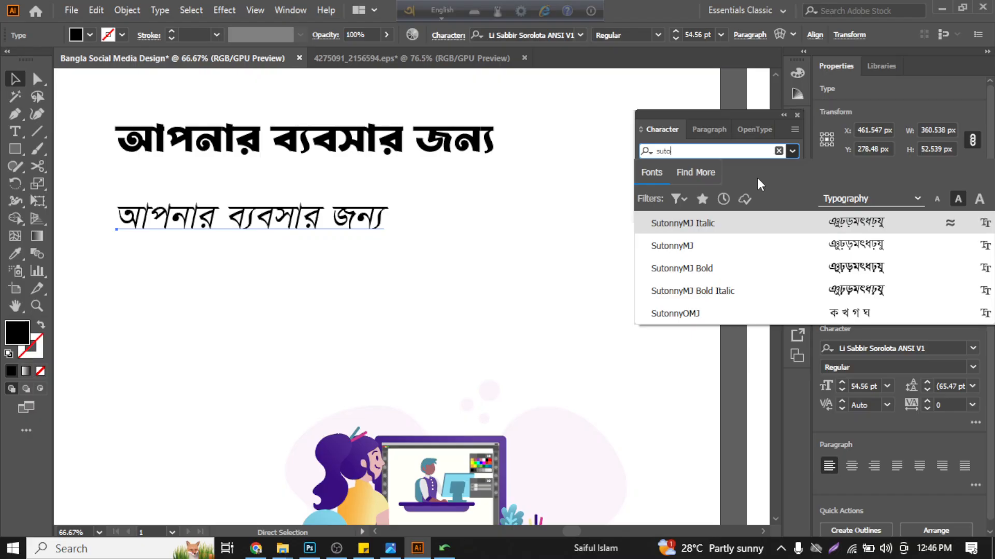
left_click(740, 106)
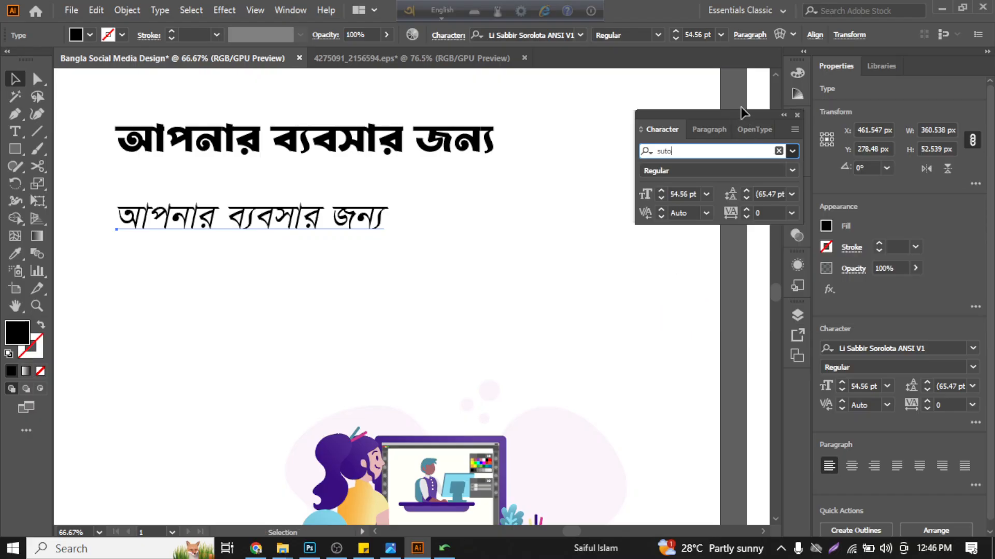
left_click(791, 213)
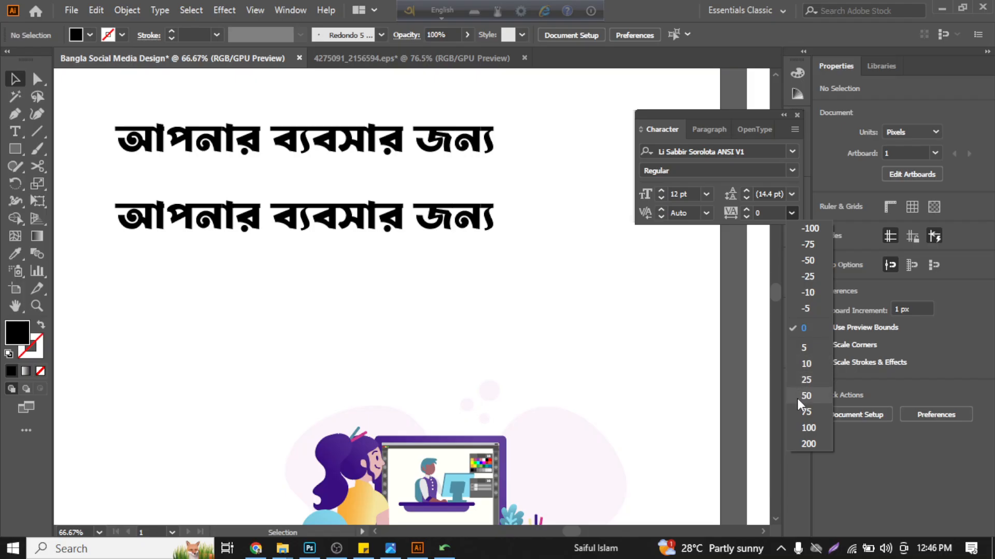
left_click(628, 317)
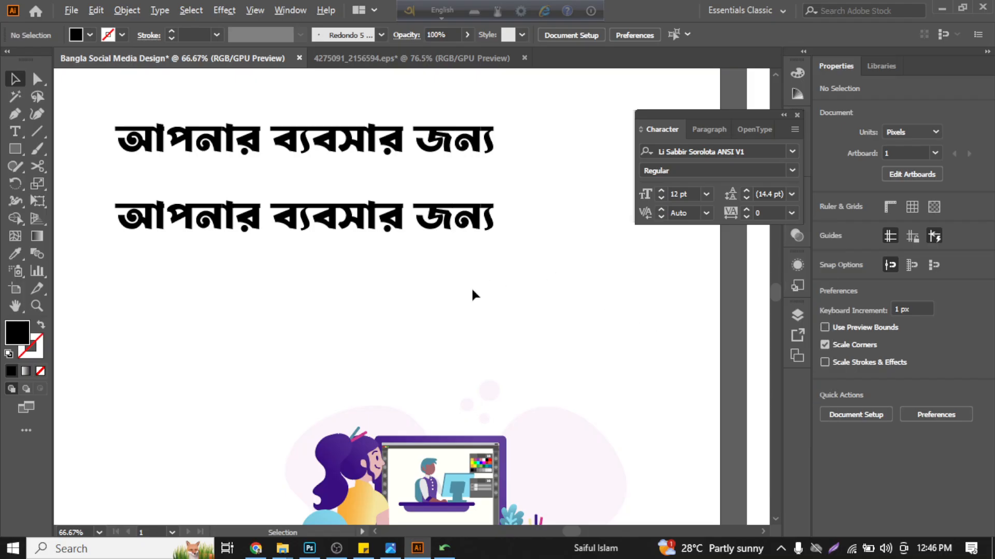
- Apply the Kalpurush ANSI font to the lower headline line
scroll(473, 294, "down", 3)
scroll(476, 286, "up", 1)
left_click(446, 269)
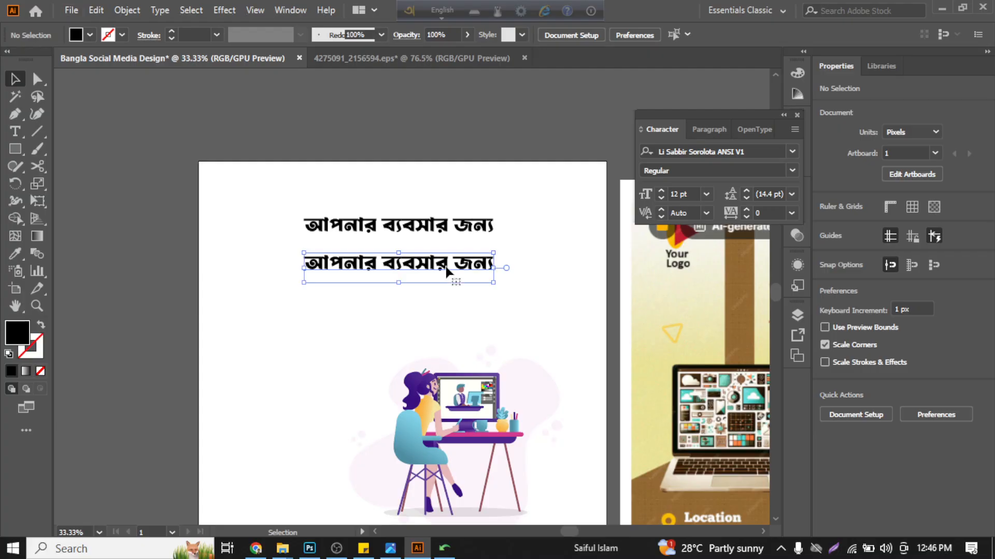
left_click(755, 151)
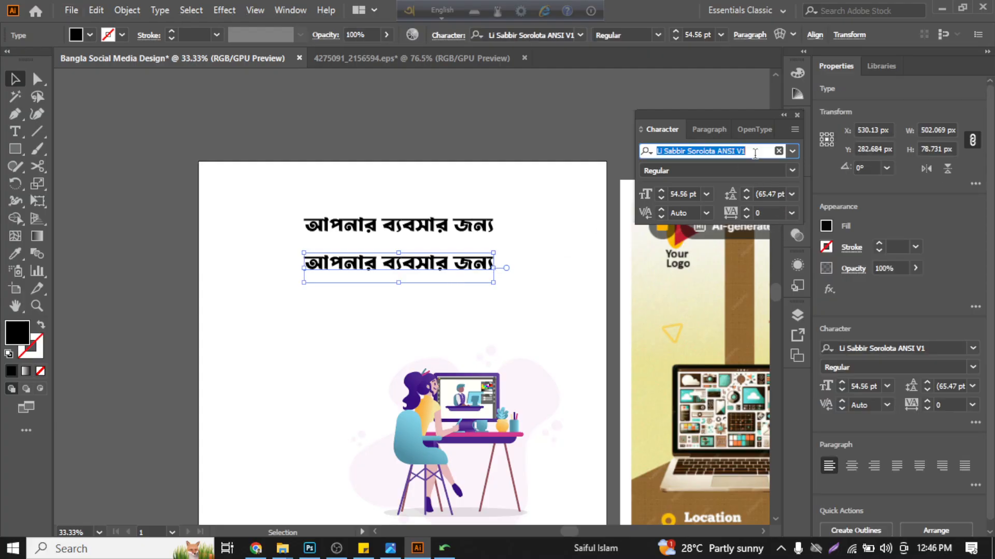
type("ka")
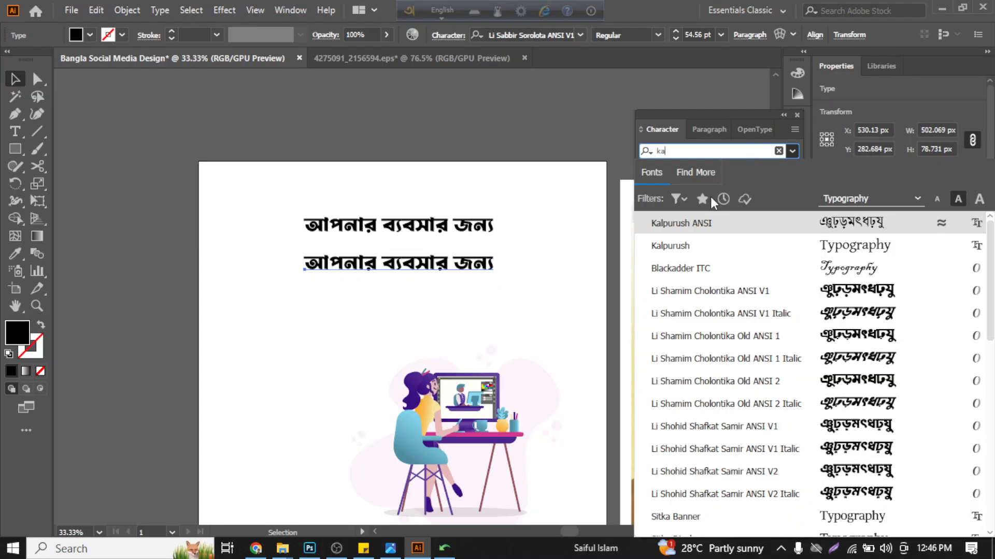
left_click(706, 233)
left_click(528, 255)
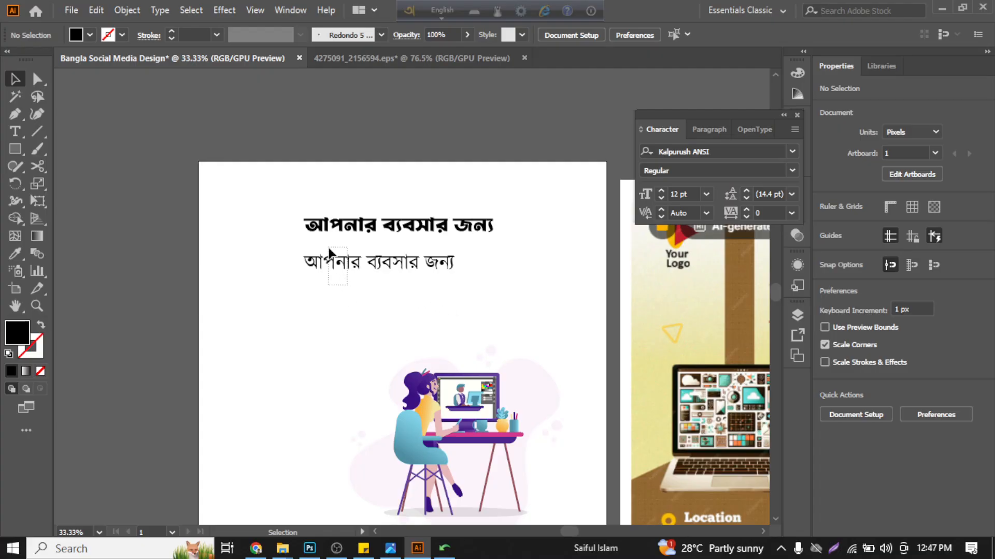
- Shift both headline lines up the artboard, placing the Kalpurush line at about X 441, Y 192 px
left_click(342, 263)
left_click(367, 279)
left_click_drag(376, 228, 362, 199)
left_click_drag(371, 262, 358, 231)
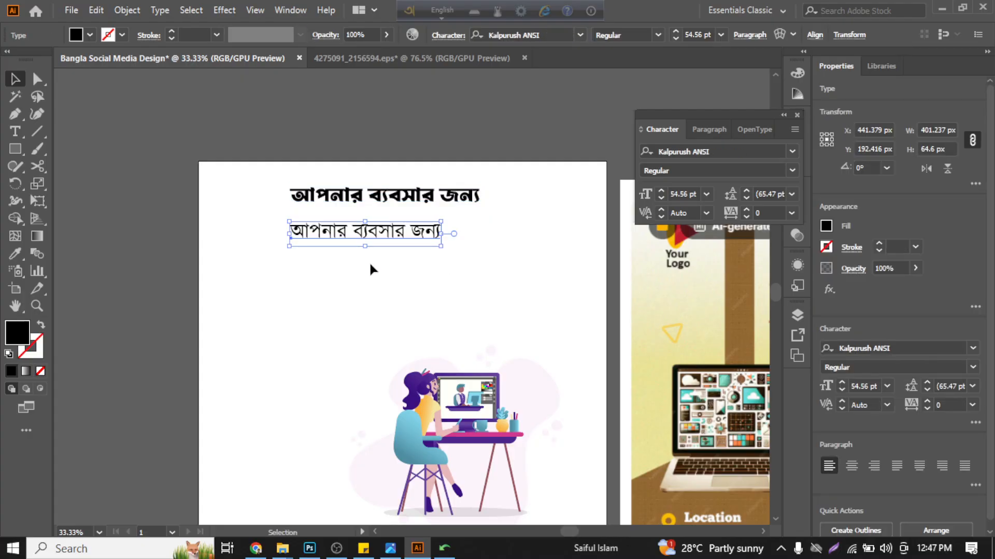
left_click(370, 266)
- Look up the ANSI V1, ANSI V2 and Unicode subfolders of SabbirSorolota in File Explorer and return to Illustrator
left_click(282, 550)
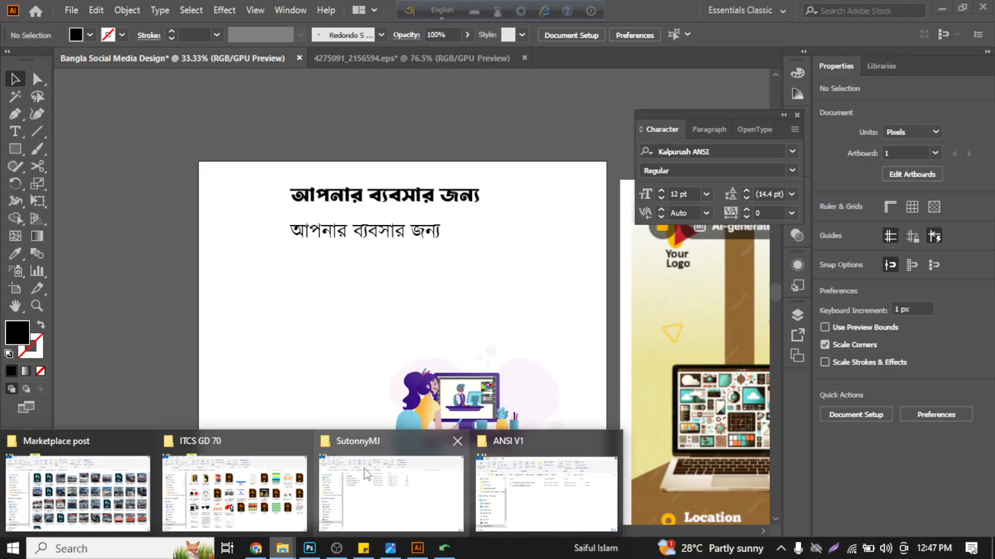
left_click(493, 487)
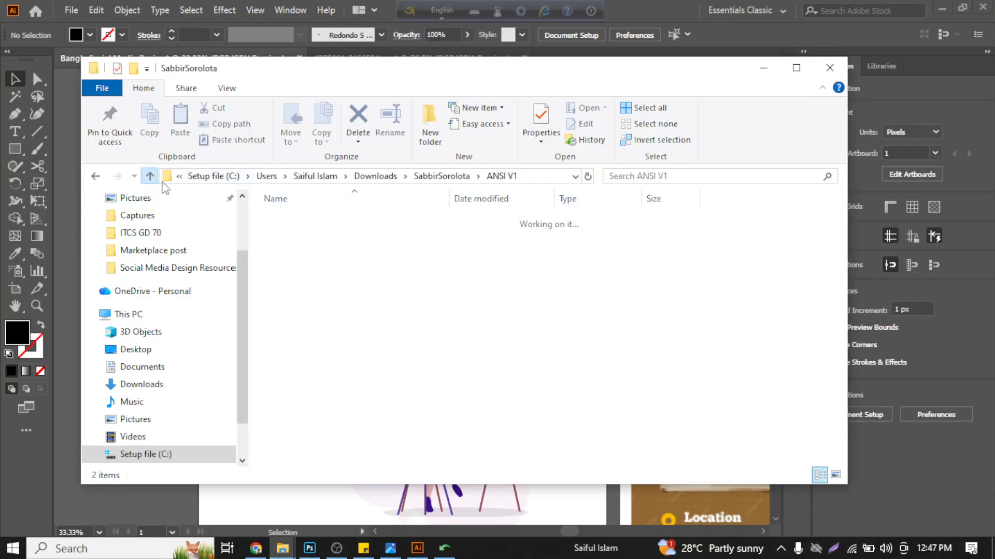
left_click(149, 176)
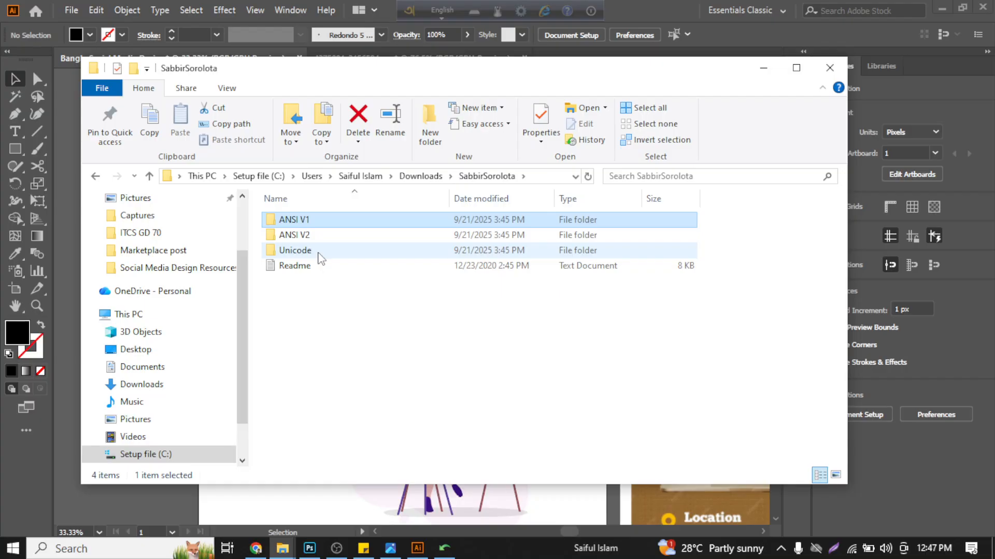
left_click(444, 368)
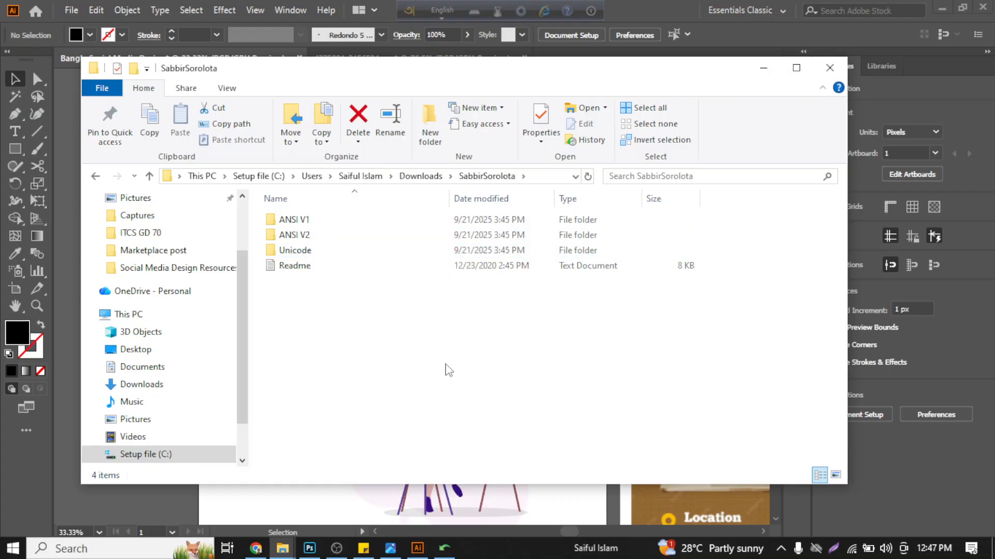
left_click(763, 68)
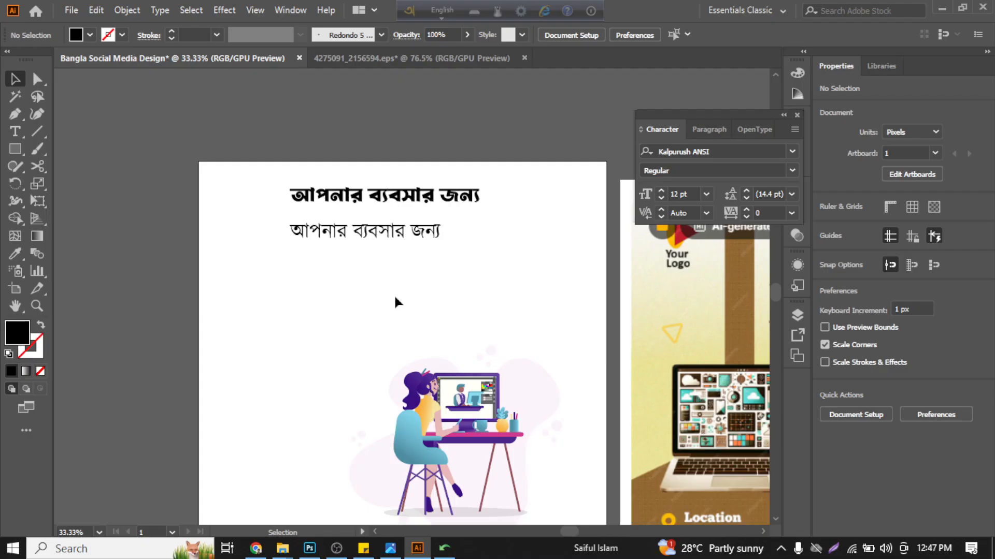
- Copy the converted line "যা কাস্টমারকে আকর্ষণ করবে প্রথম দেখাতেই" from Avro Unicode to Bijoy Converter and return to Illustrator
scroll(395, 299, "down", 1)
scroll(415, 290, "down", 4)
scroll(363, 303, "up", 4)
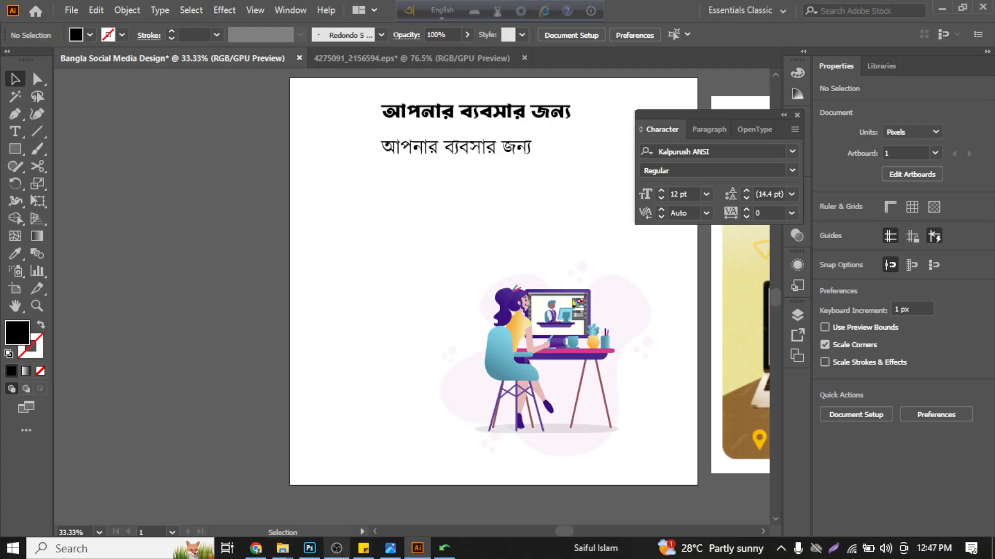
scroll(413, 202, "up", 1)
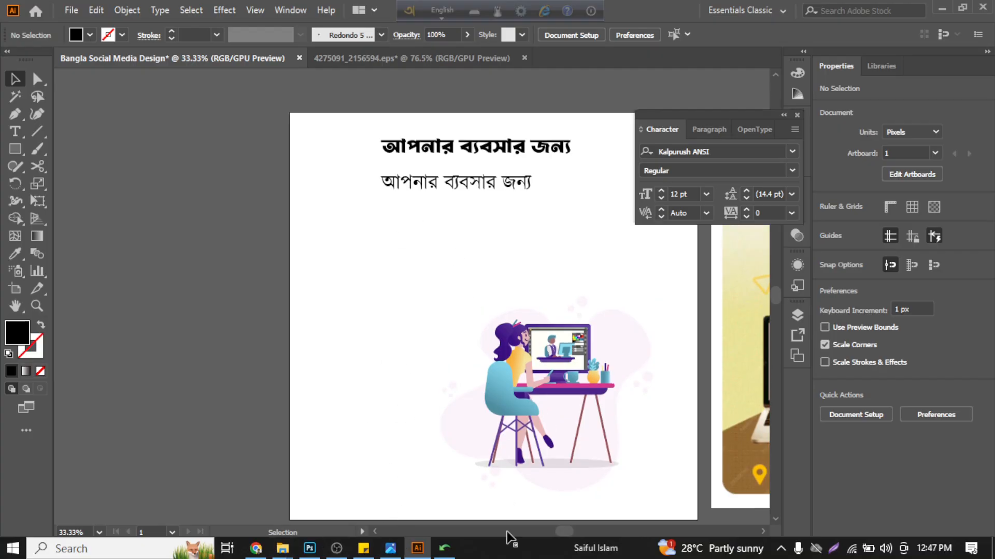
left_click(445, 548)
left_click_drag(540, 325, 302, 325)
key("ctrl+c")
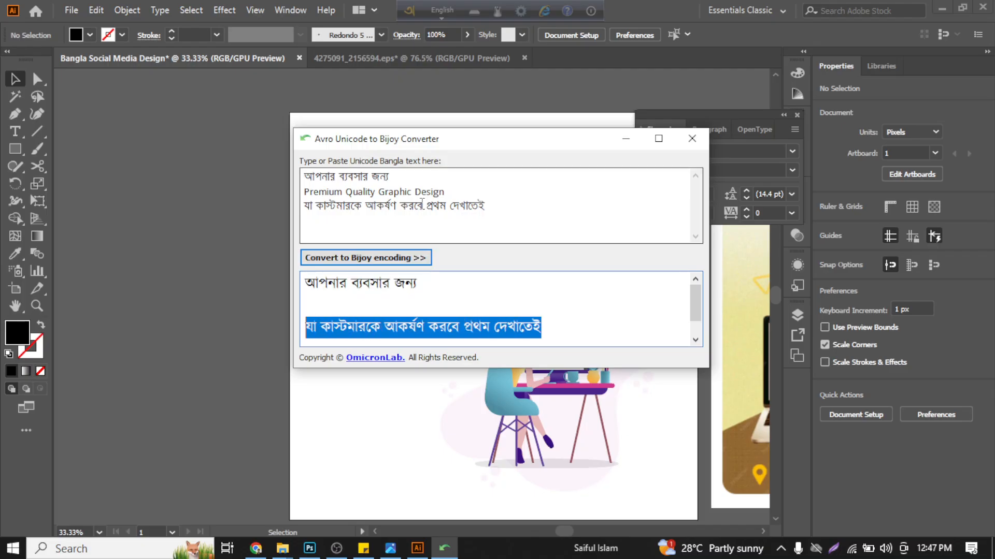
left_click(394, 258)
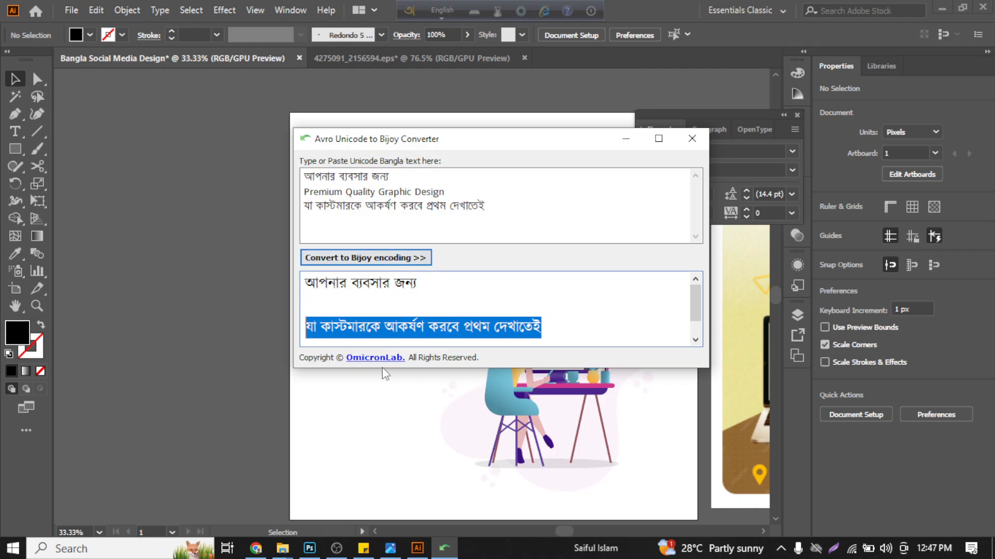
left_click(378, 411)
- Duplicate the Kalpurush line, replace the copy's text with "যা কাস্টমারকে আকর্ষণ করবে প্রথম দেখাতেই" and place it just above the illustration
left_click_drag(437, 186, 438, 241)
triple_click(439, 236)
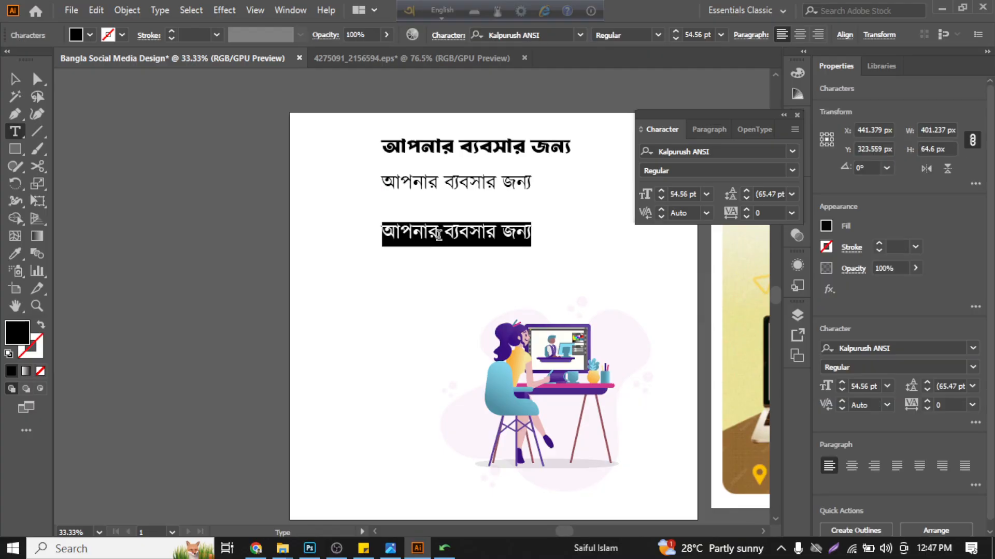
key("Escape")
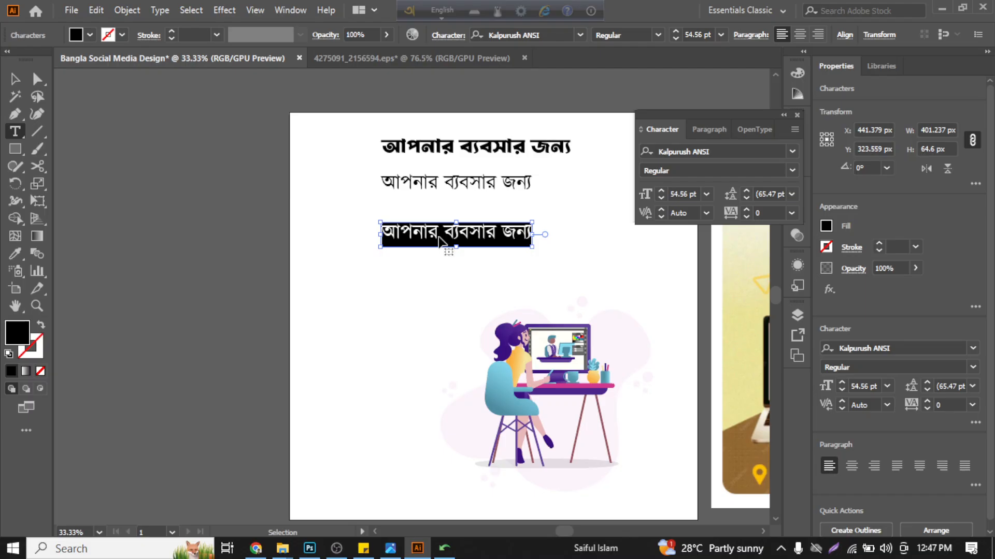
key("ctrl+v")
left_click(15, 79)
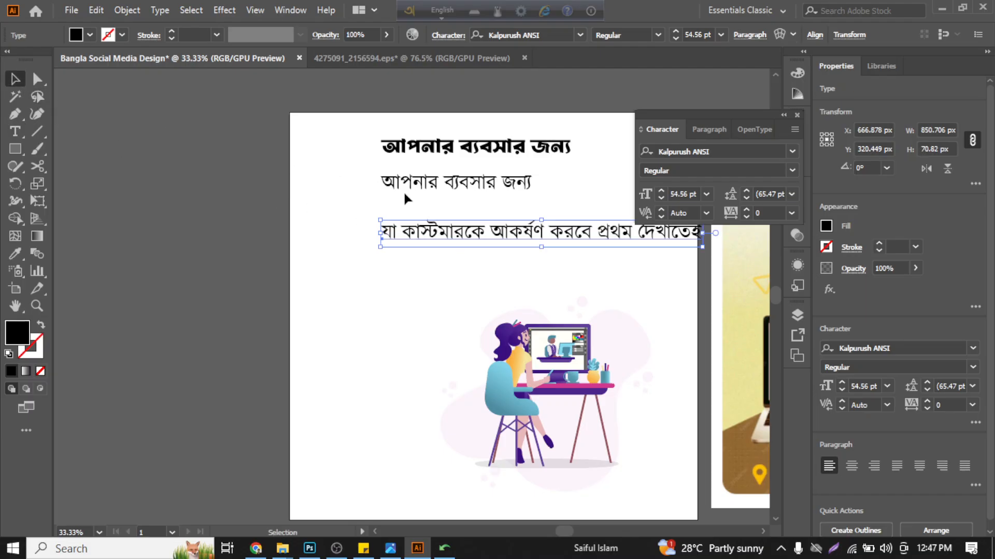
left_click_drag(465, 231, 415, 255)
left_click(452, 284)
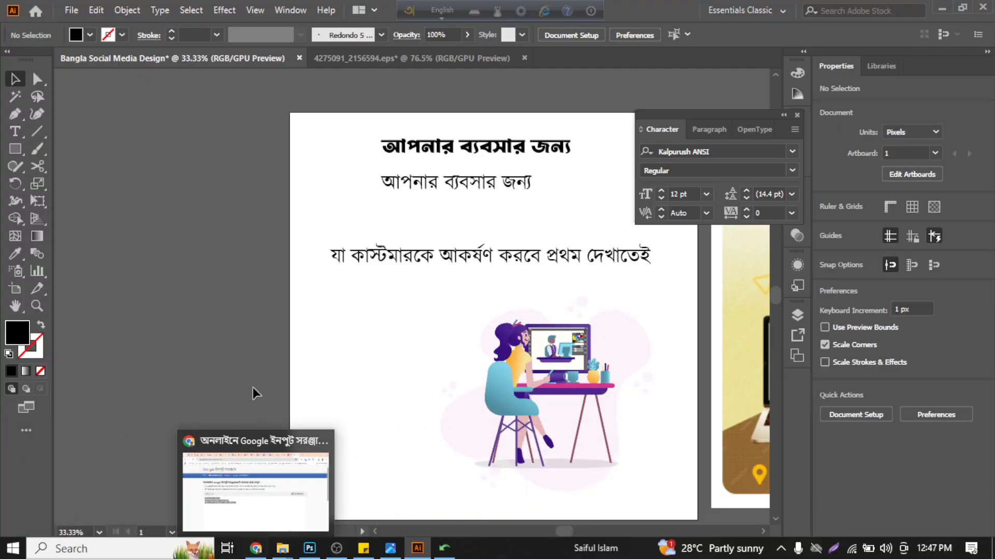
- Copy the line "Premium Quality Graphic Design" from Google Input Tools in Chrome and return to Illustrator
mouse_move(282, 548)
mouse_move(280, 510)
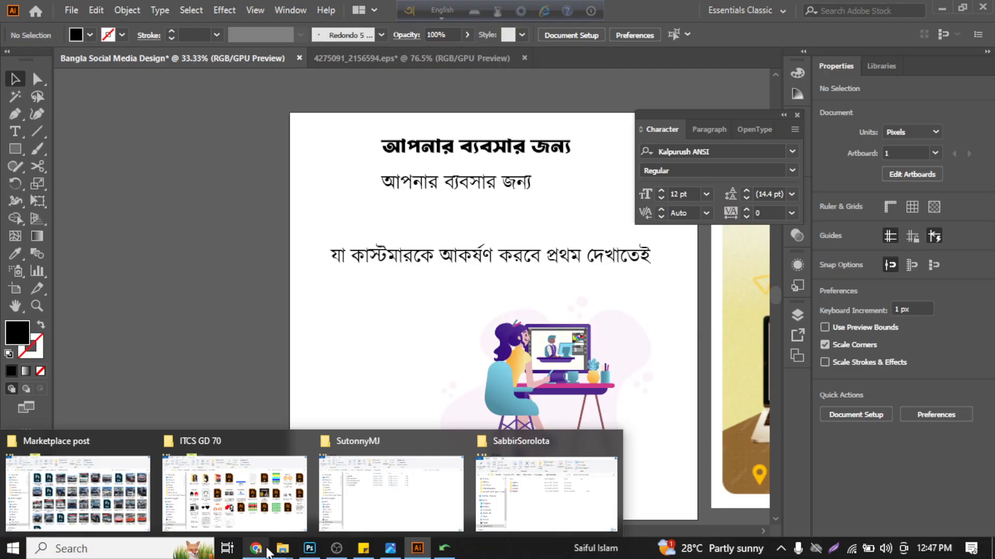
left_click(261, 549)
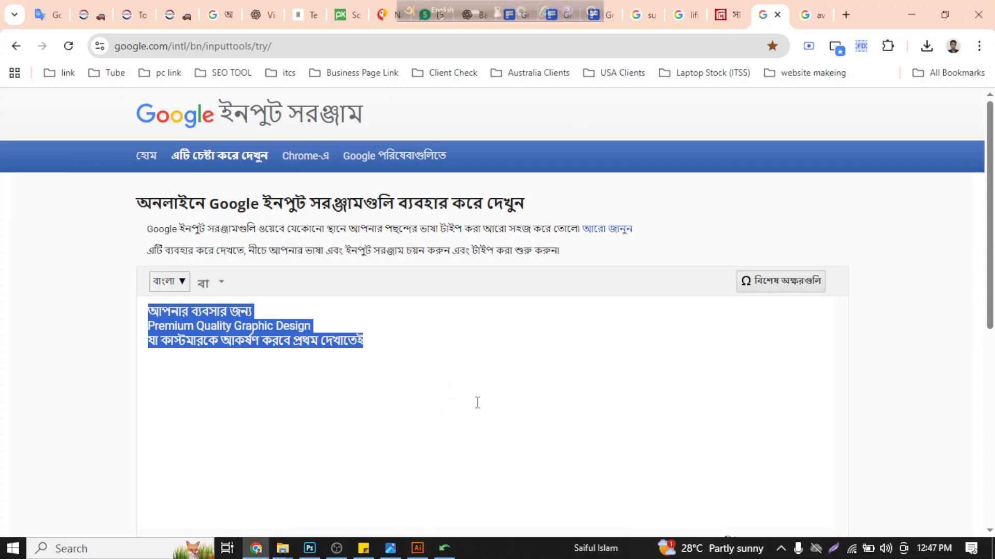
left_click(493, 387)
left_click_drag(311, 326, 144, 329)
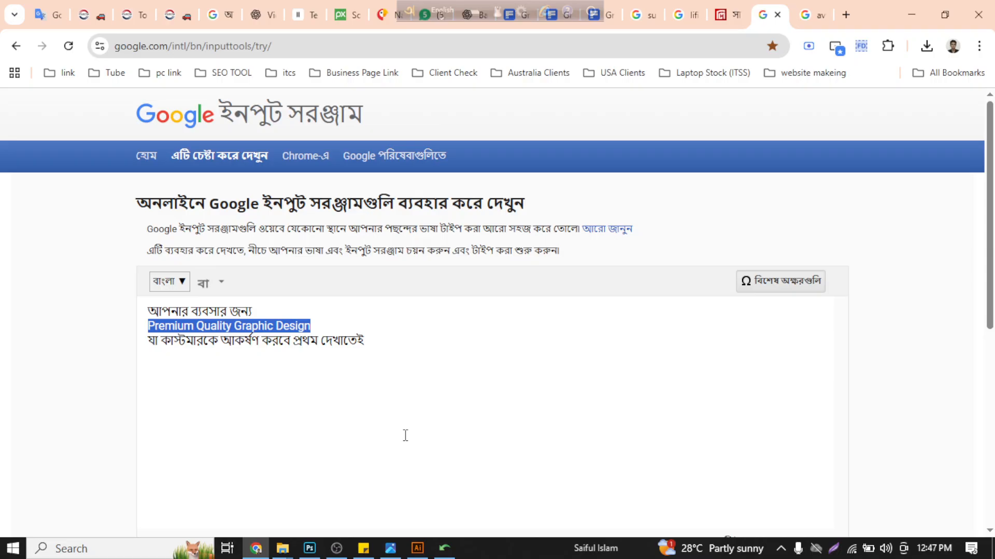
left_click(418, 548)
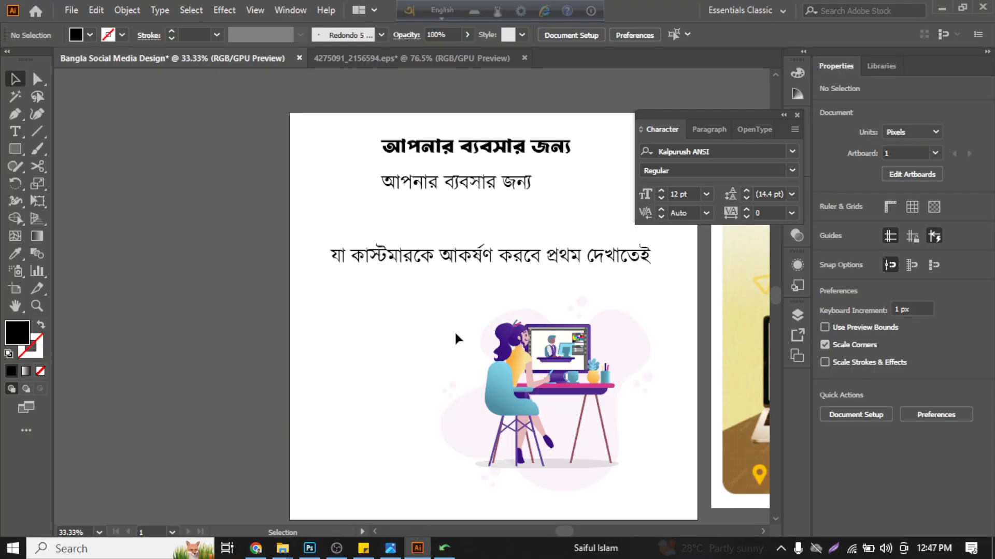
- Add "Premium Quality Graphic Design" as new text between the two regular-weight Bangla lines and scale it to about 35 pt
left_click(15, 130)
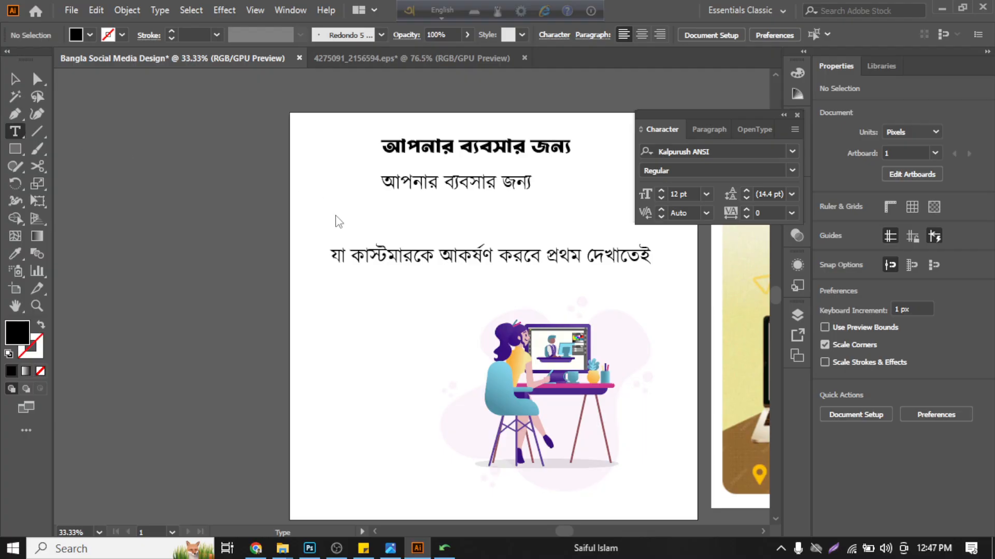
left_click(338, 218)
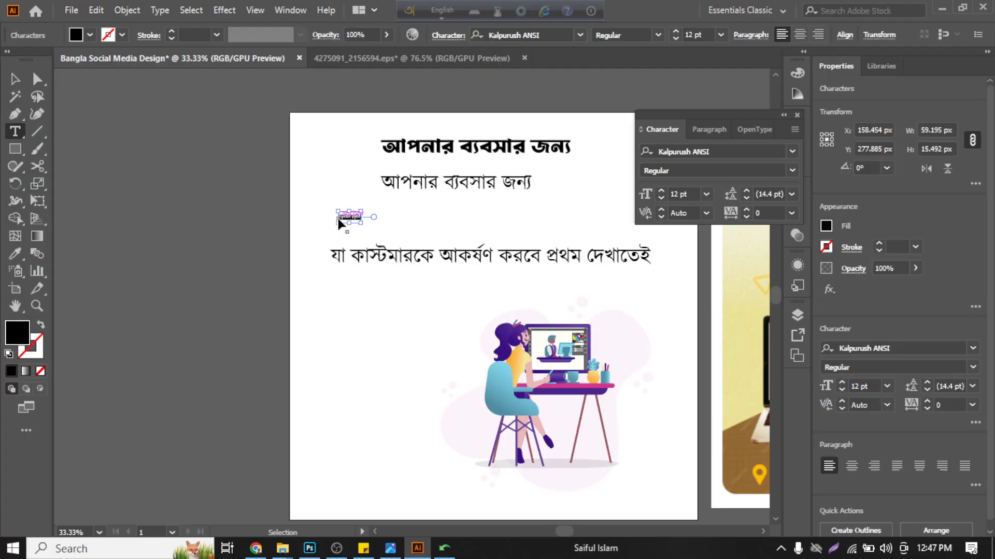
key("ctrl+v")
left_click(9, 72)
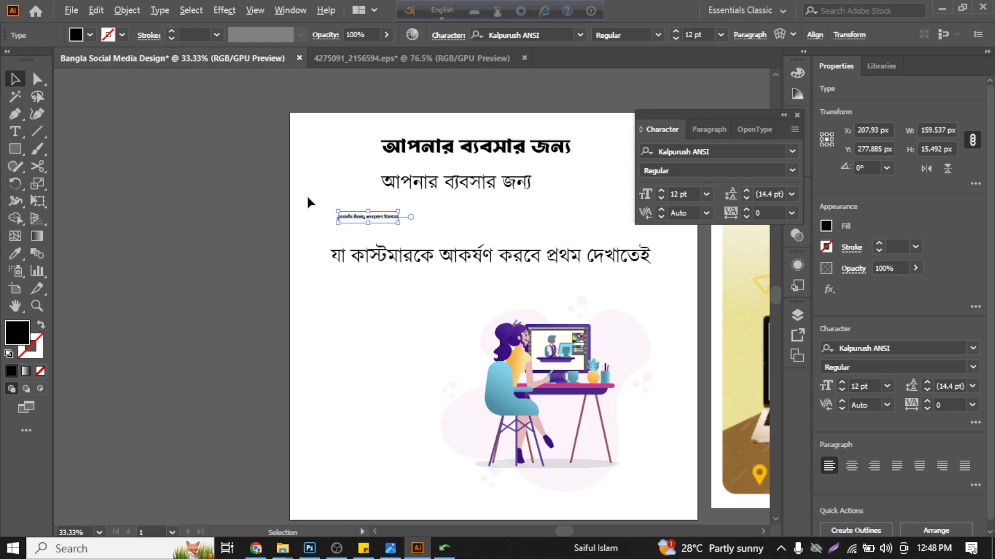
scroll(322, 198, "up", 3, "alt")
scroll(430, 241, "down", 1, "alt")
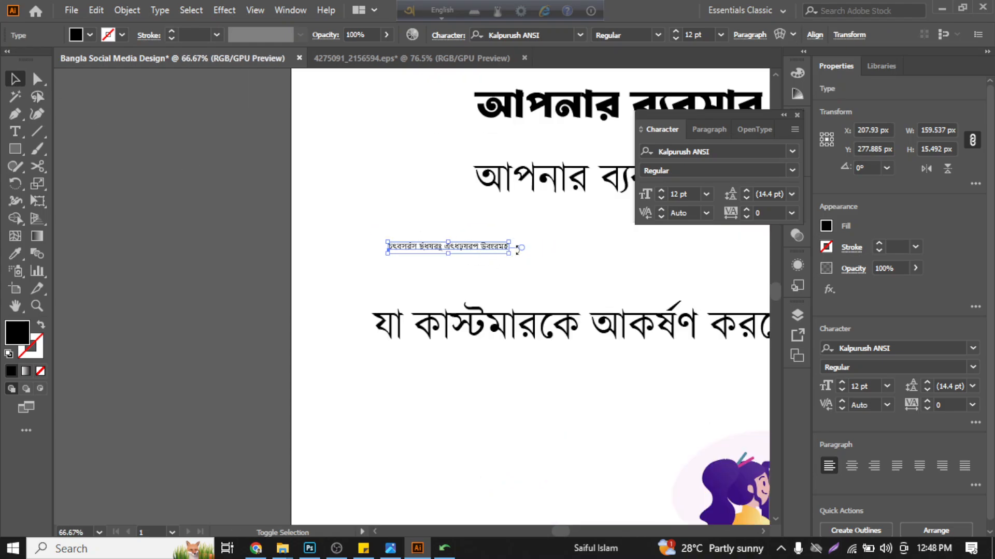
left_click_drag(509, 254, 740, 363)
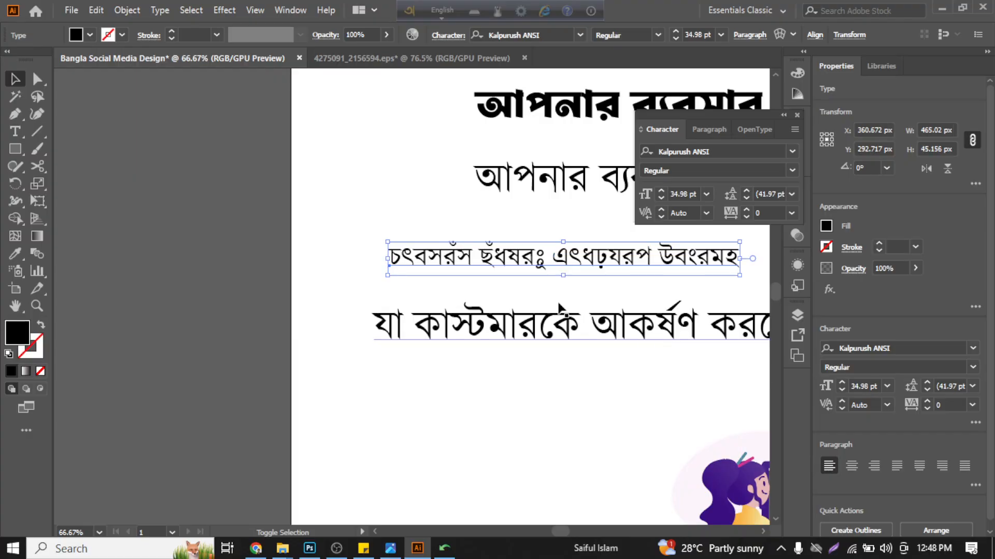
scroll(438, 264, "down", 2, "alt")
scroll(479, 241, "down", 1, "ctrl")
scroll(591, 221, "down", 1, "ctrl")
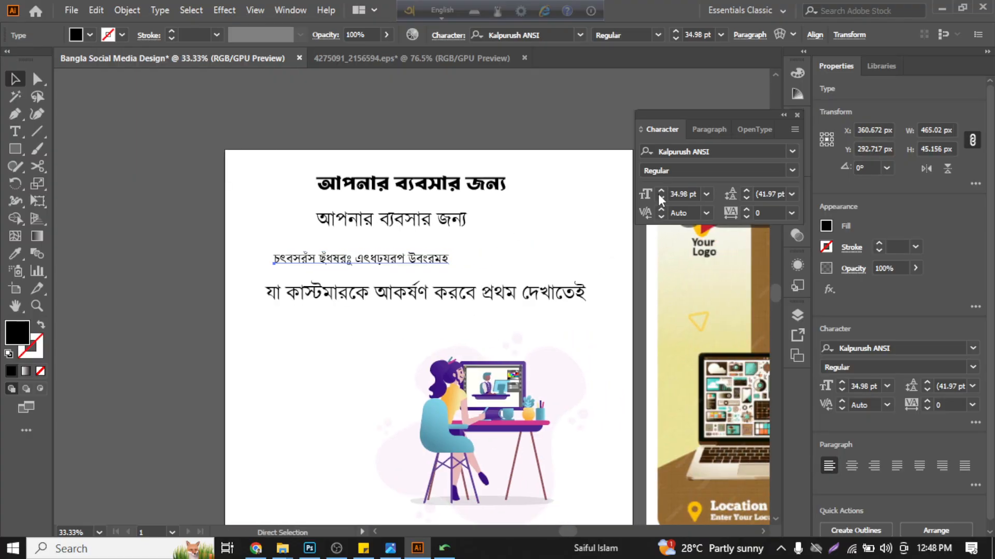
- Set the font of the "Premium Quality Graphic Design" line to Lato Semibold
left_click(791, 152)
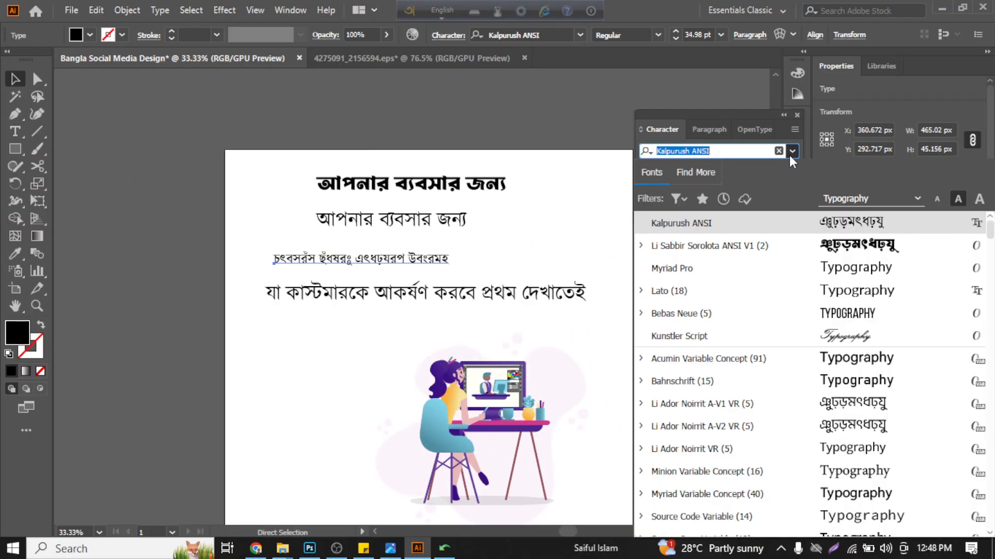
left_click(773, 291)
key("Escape")
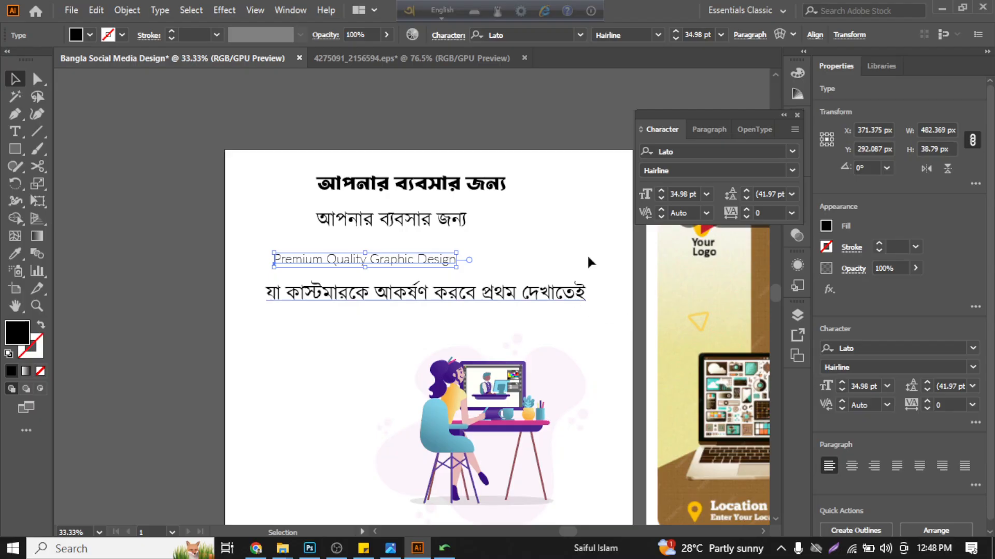
left_click(793, 170)
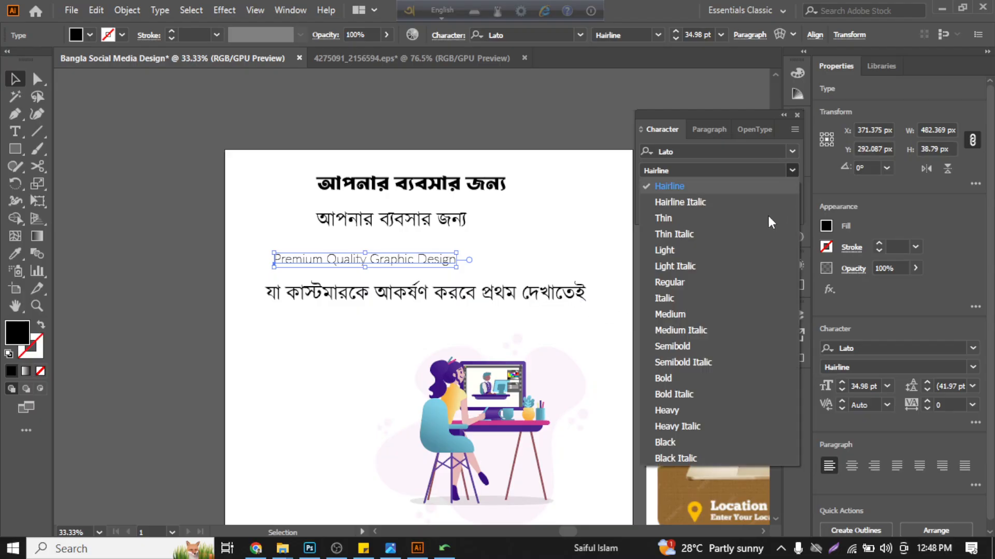
left_click(747, 349)
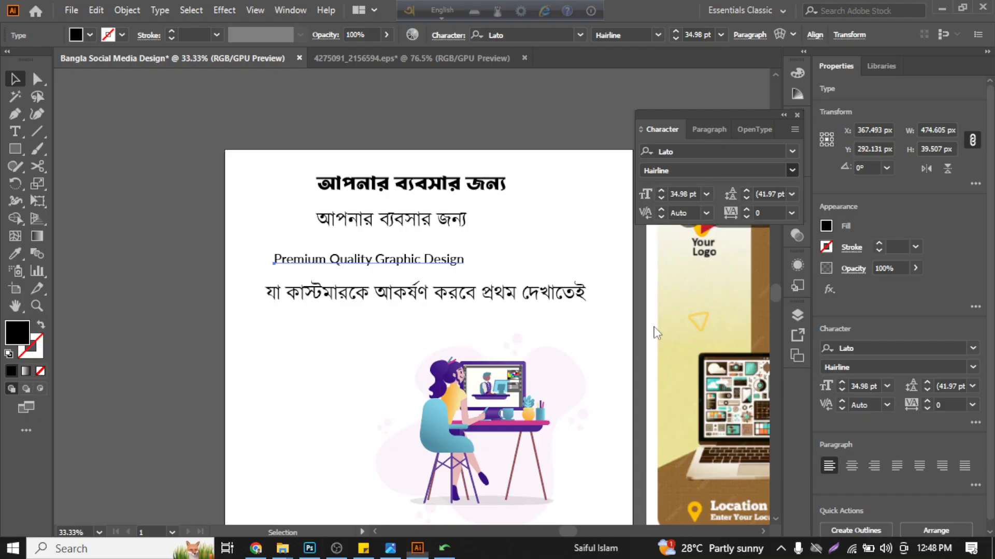
left_click(456, 244)
- Clear the workspace by moving the Character panel beside the artboard, off the reference poster, and collapsing the Properties panel
scroll(456, 244, "right", 6)
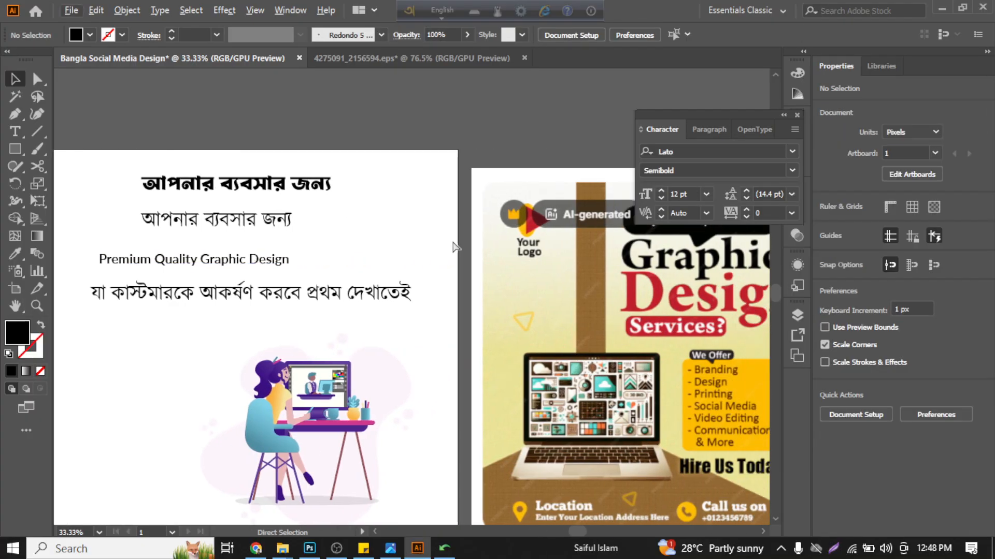
scroll(456, 243, "down", 1)
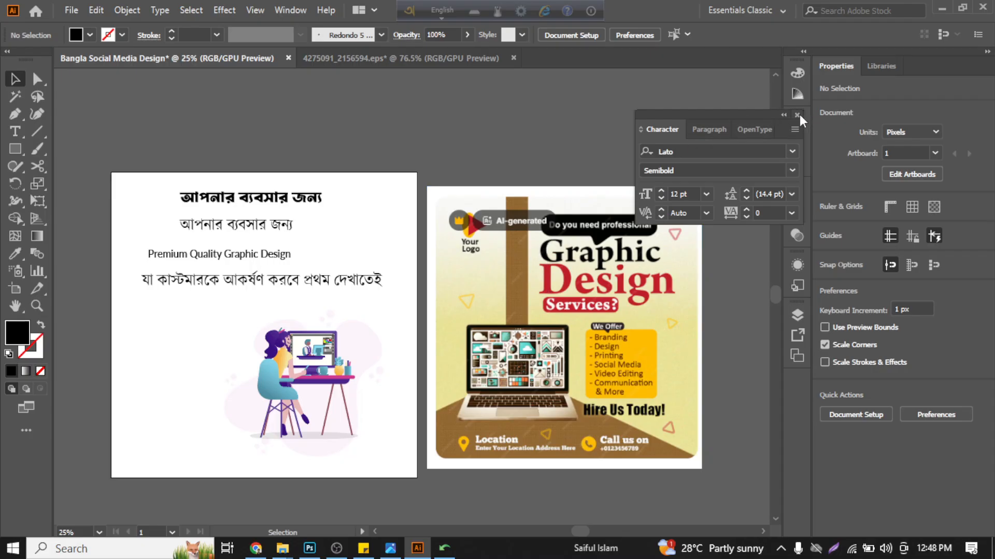
left_click_drag(756, 111, 423, 325)
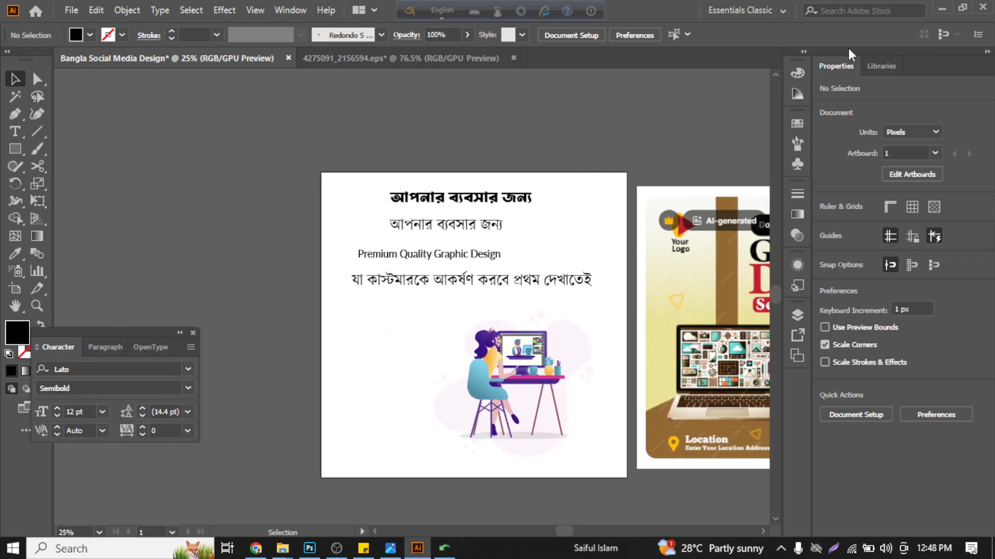
left_click(987, 51)
scroll(674, 169, "down", 5)
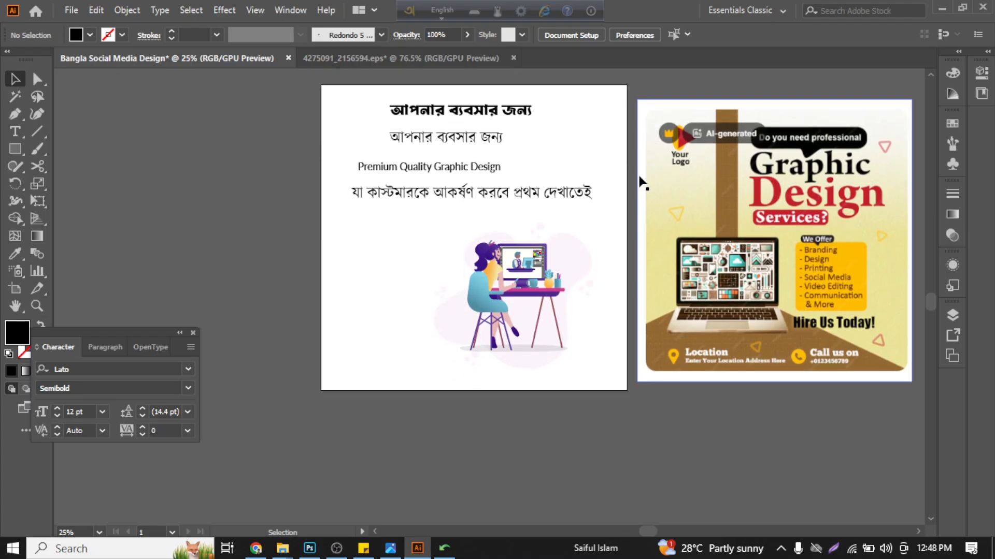
scroll(506, 186, "up", 1)
scroll(459, 170, "up", 4)
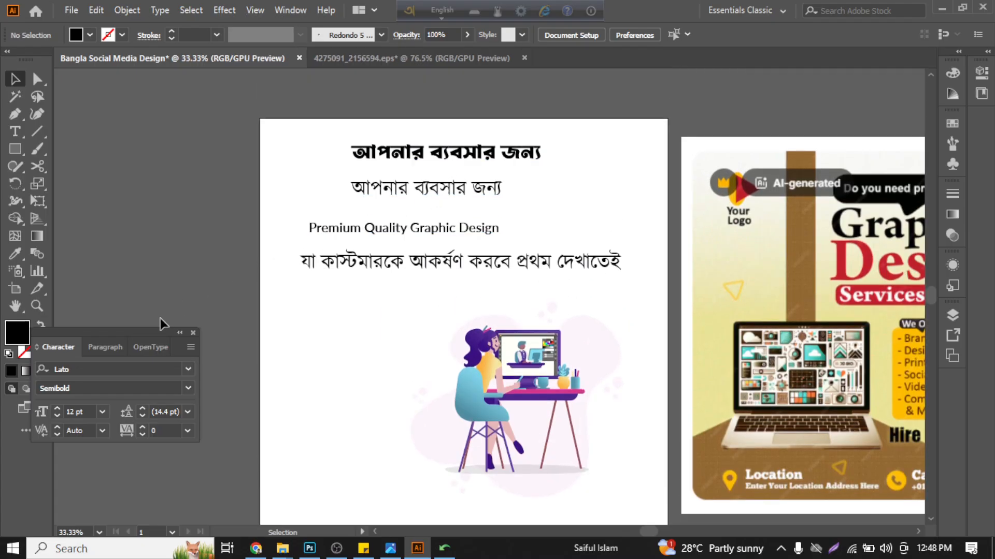
left_click_drag(149, 334, 181, 342)
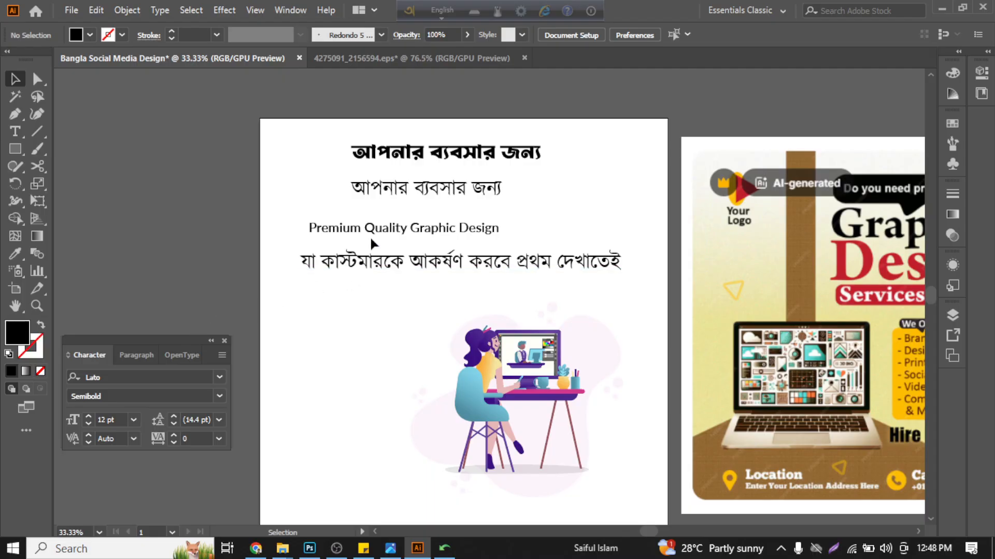
scroll(372, 237, "down", 1)
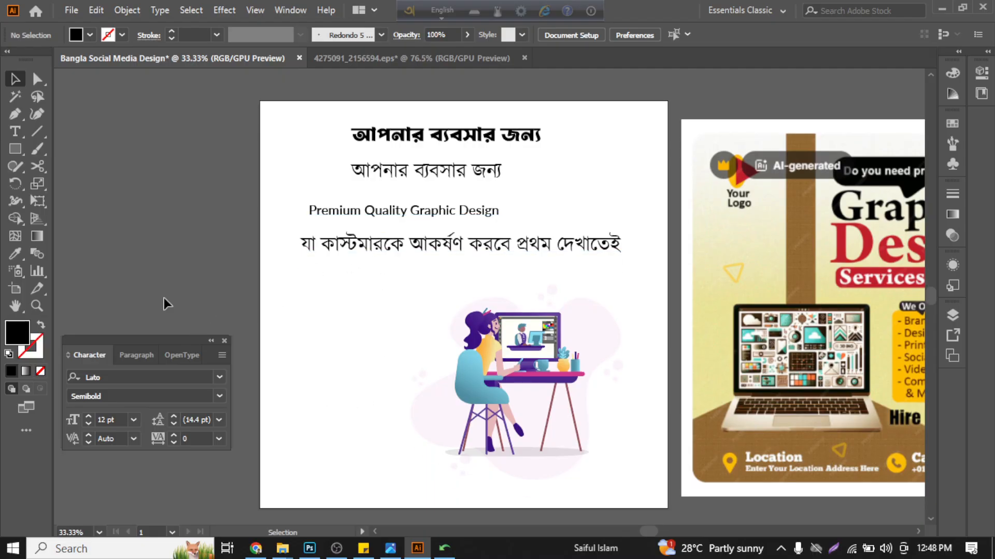
- Review the source lines in Google Input Tools in Chrome, shift the Avro Keyboard bar aside and return to Illustrator
mouse_move(256, 552)
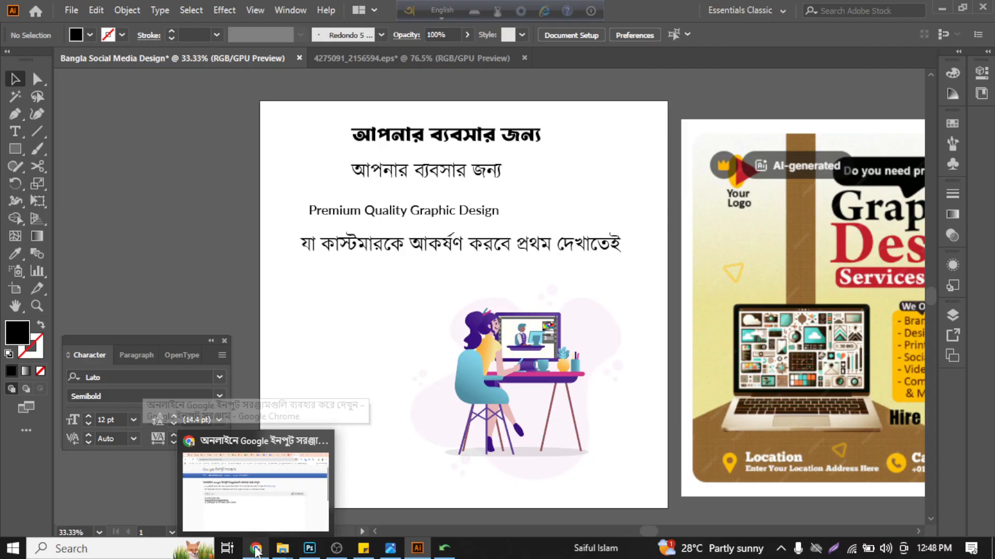
left_click(256, 550)
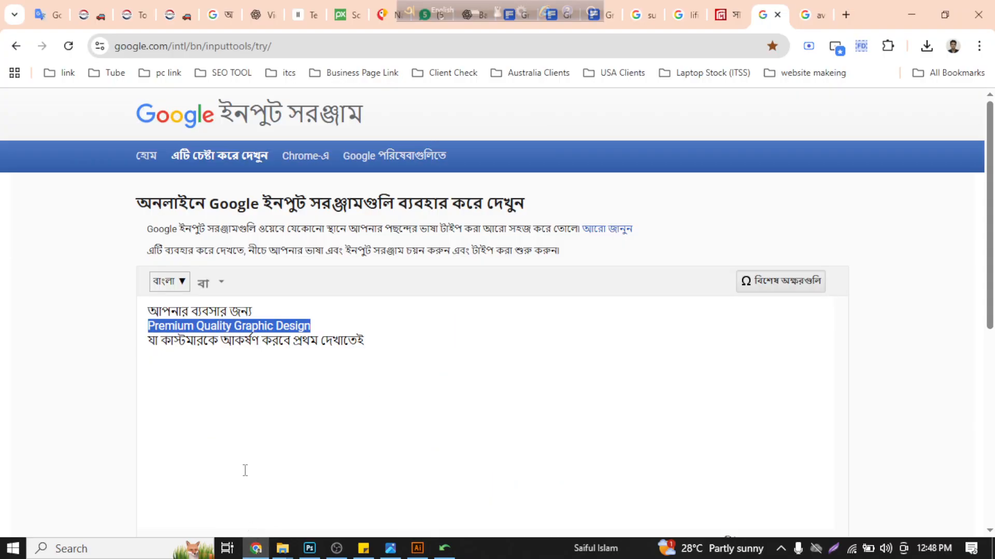
left_click(241, 435)
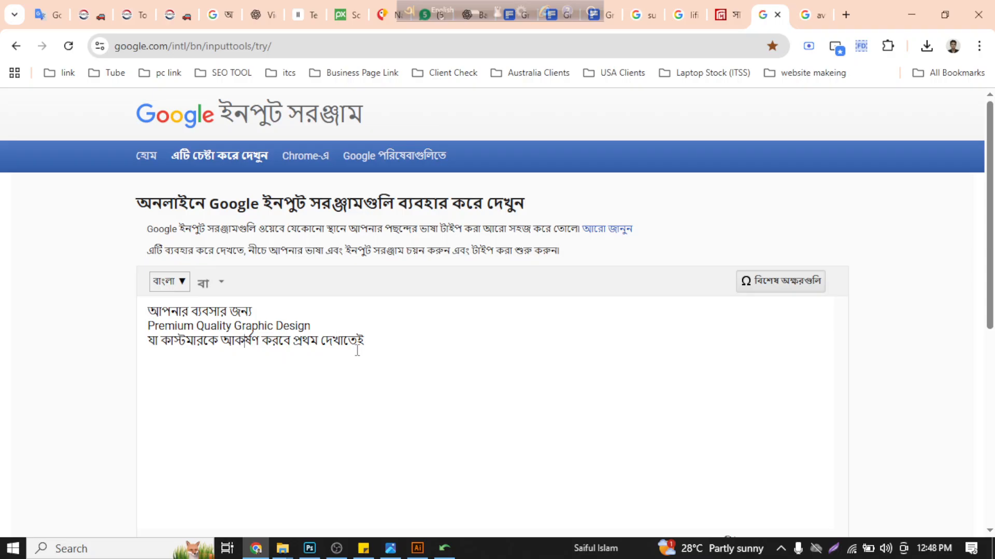
left_click_drag(357, 351, 334, 267)
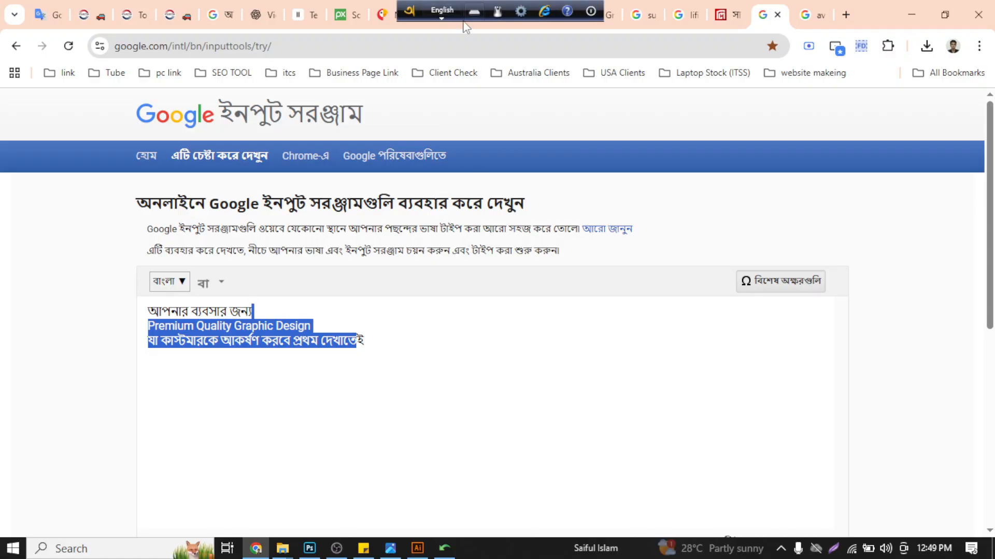
left_click_drag(411, 5, 527, 6)
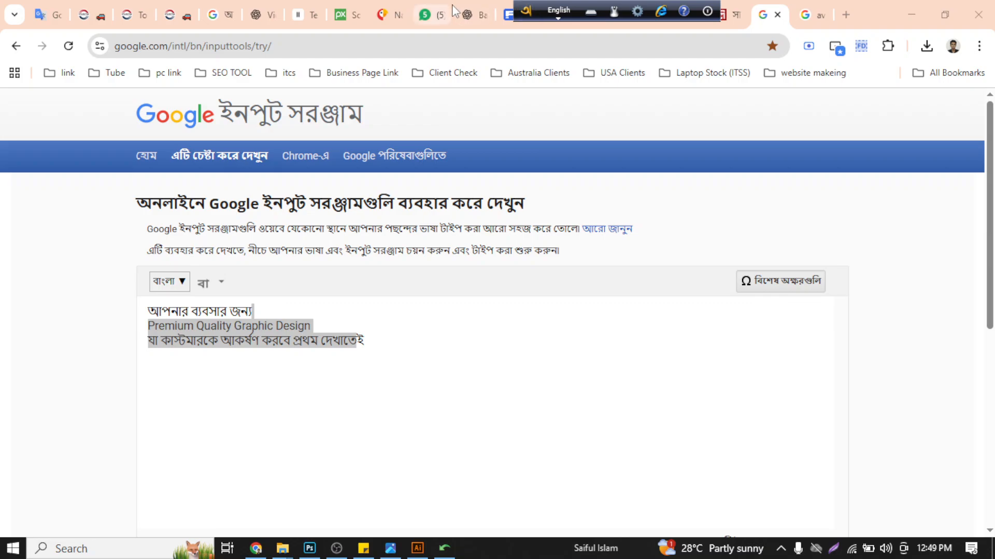
mouse_move(216, 7)
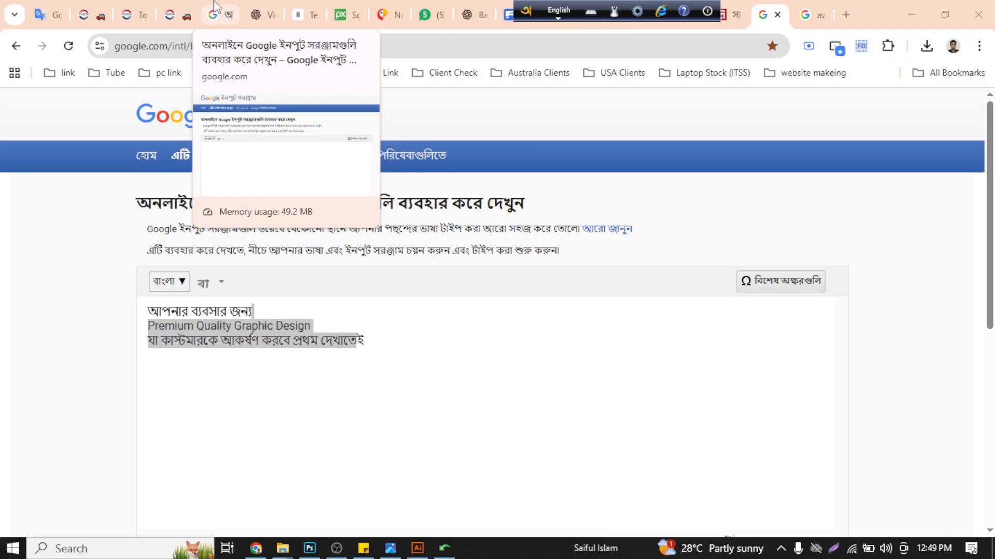
left_click(537, 343)
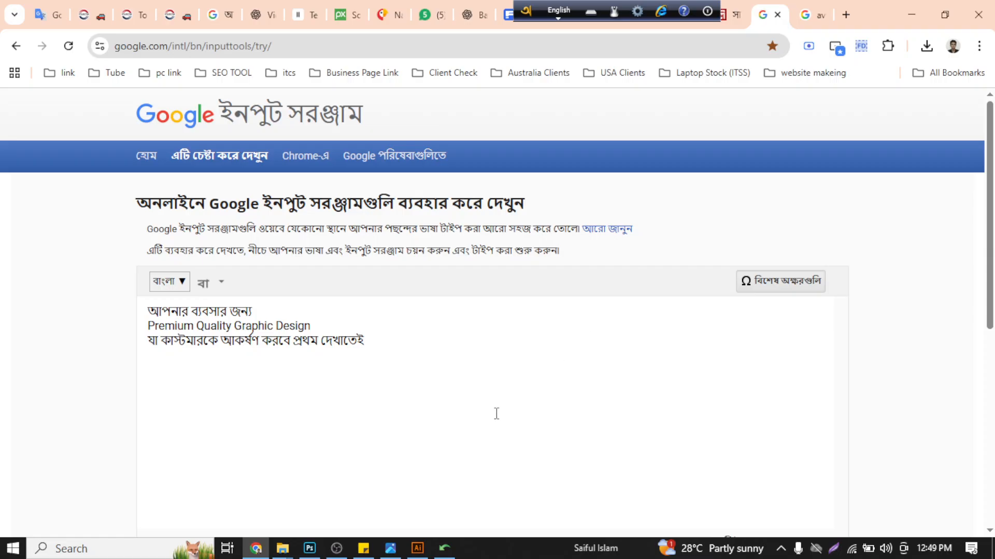
left_click(421, 548)
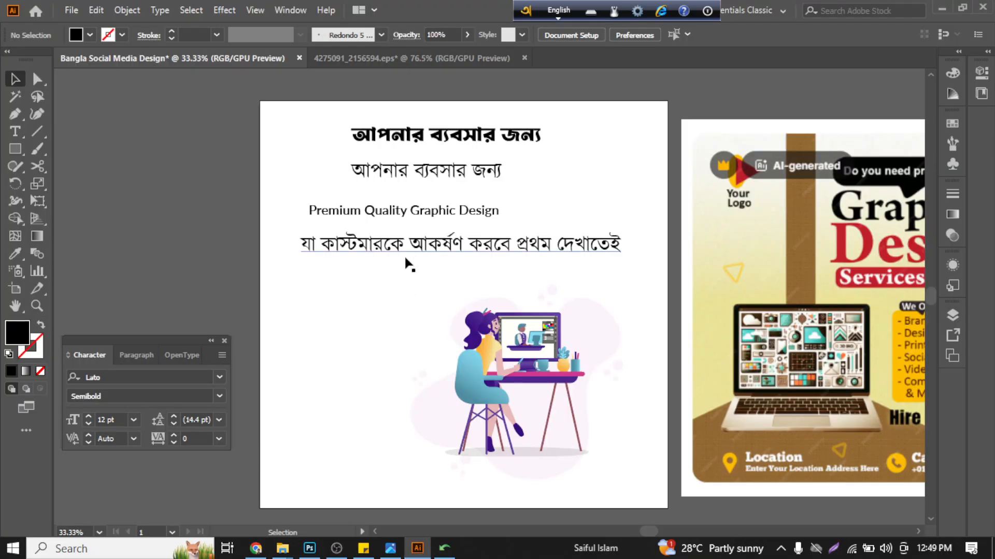
- Move the bold Bangla headline above the artboard and shift the Kalpurush line slightly up in its place
scroll(420, 143, "up", 1)
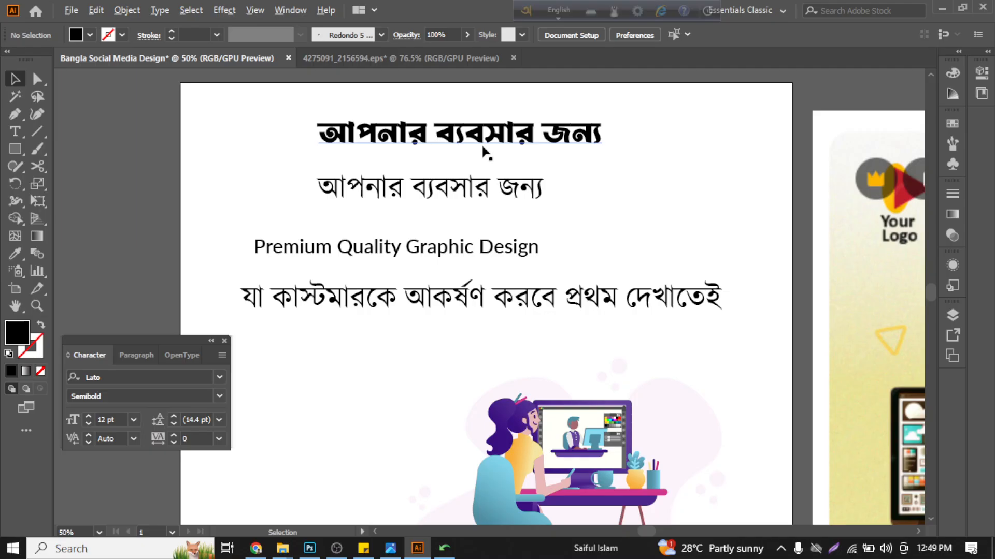
scroll(483, 150, "down", 1)
scroll(493, 280, "up", 1)
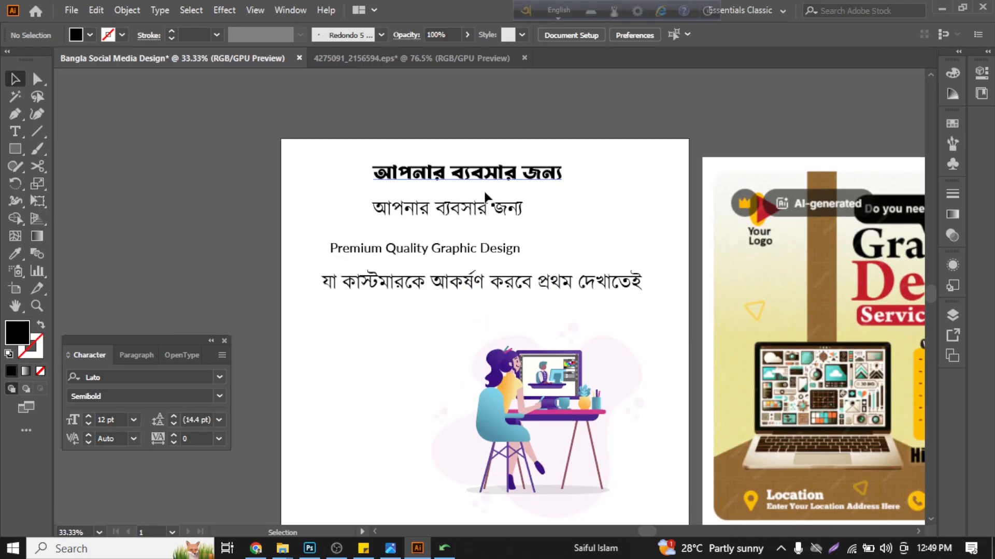
scroll(473, 171, "right", 2)
left_click_drag(450, 174, 457, 118)
left_click_drag(425, 220, 447, 192)
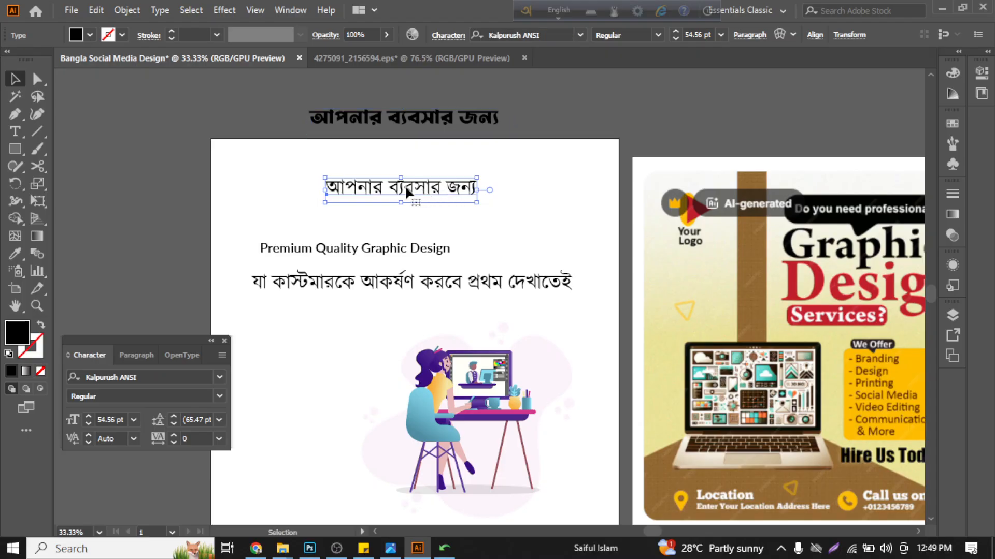
left_click(182, 158)
- Draw a black rectangle without stroke covering the Kalpurush headline line, slightly larger than the text
left_click(20, 148)
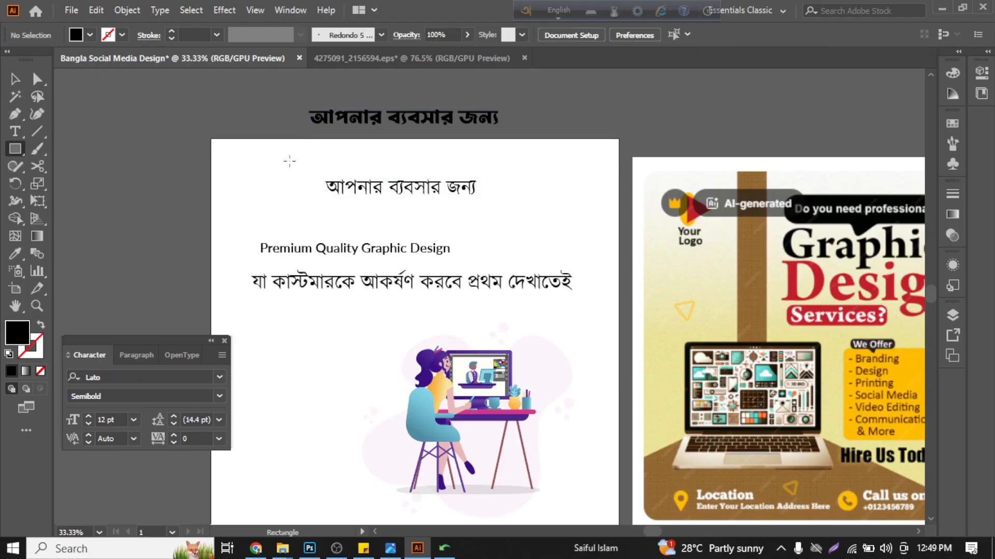
left_click_drag(307, 172, 487, 205)
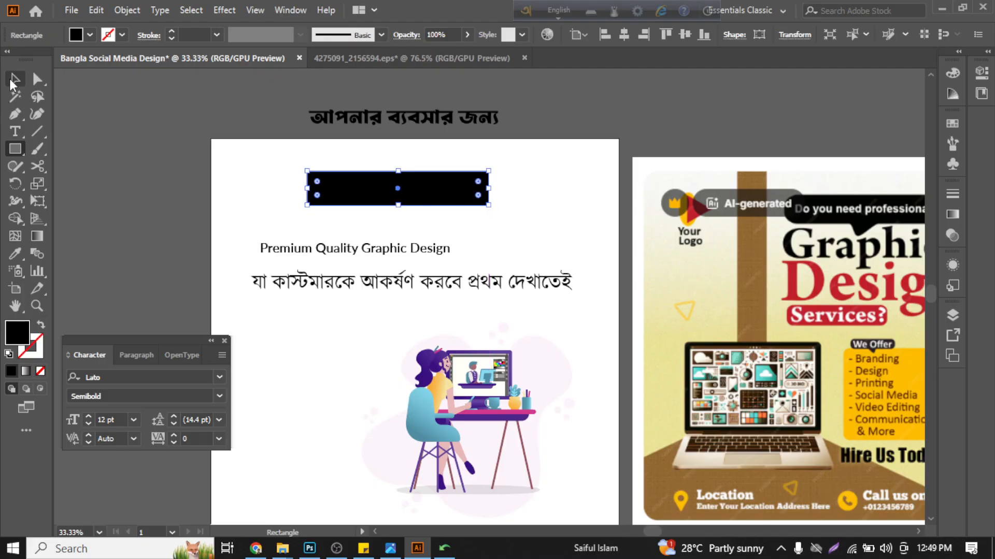
left_click(15, 79)
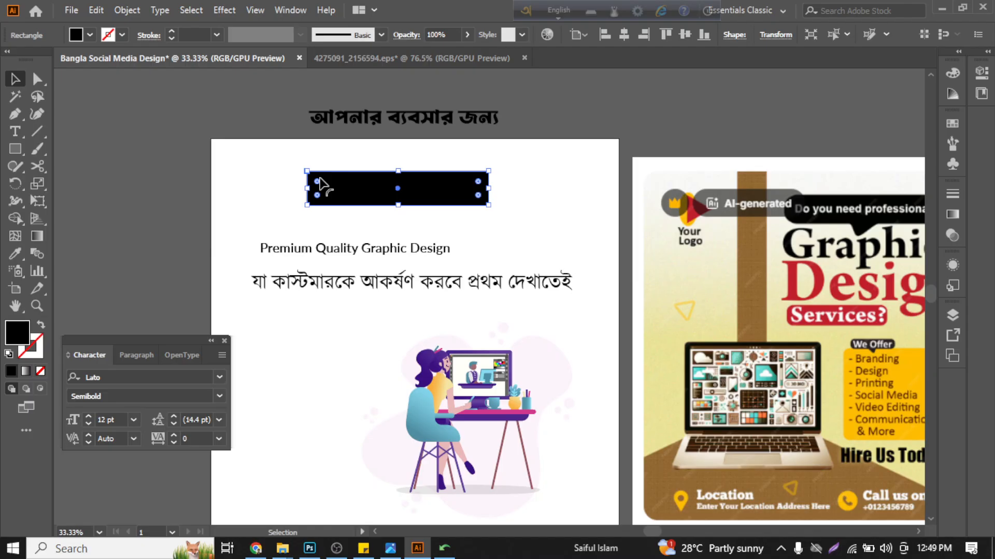
- Round the corners of the black rectangle near the top of the artboard
left_click_drag(319, 179, 319, 185)
left_click(179, 154)
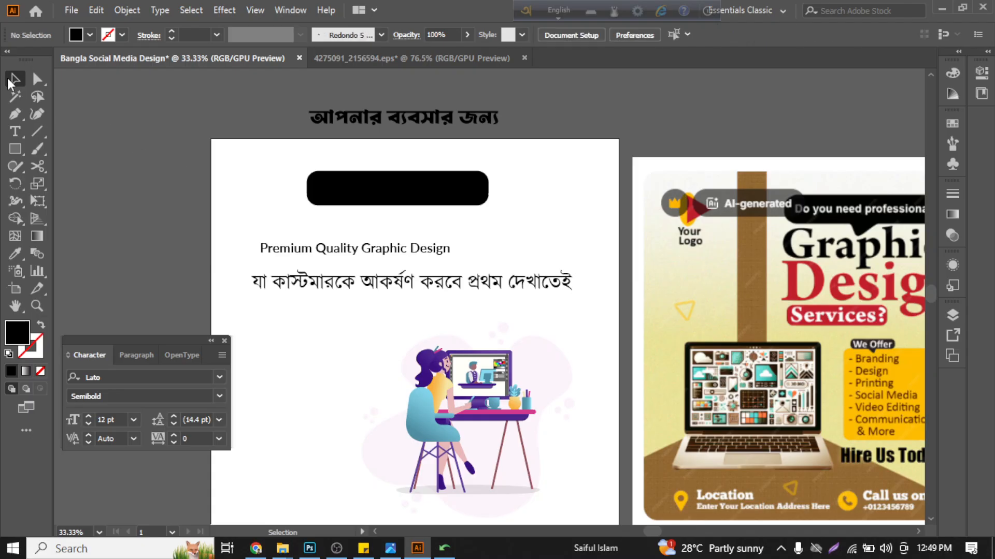
scroll(487, 202, "up", 1)
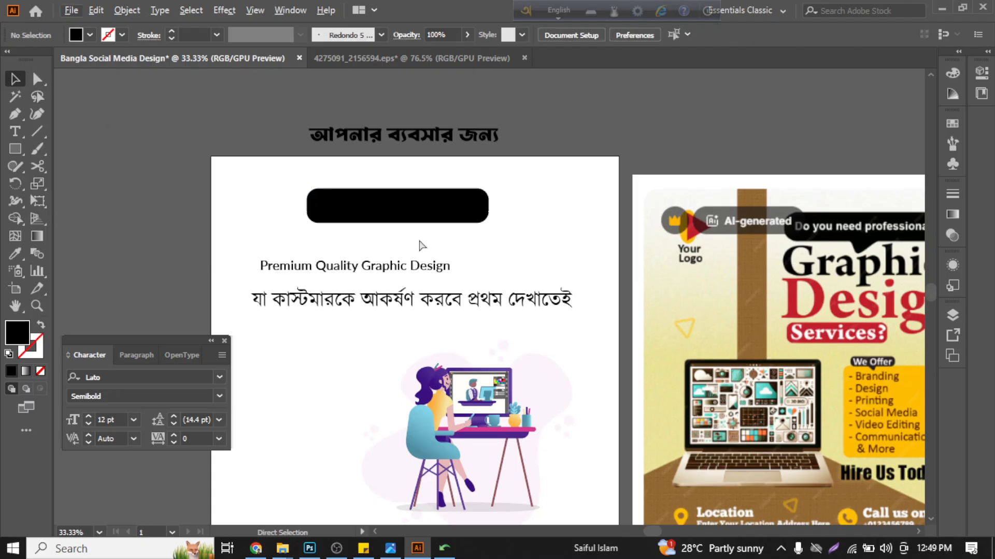
- Recolor the Kalpurush headline text on the black bar to white (FFFFFF)
key("ctrl+y")
key("ctrl+y")
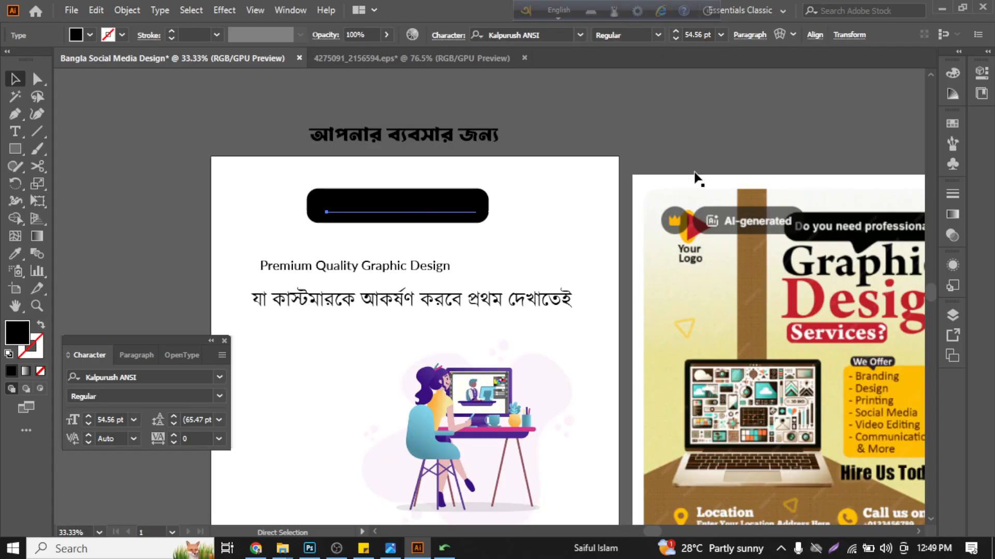
left_click(418, 207)
left_click(952, 73)
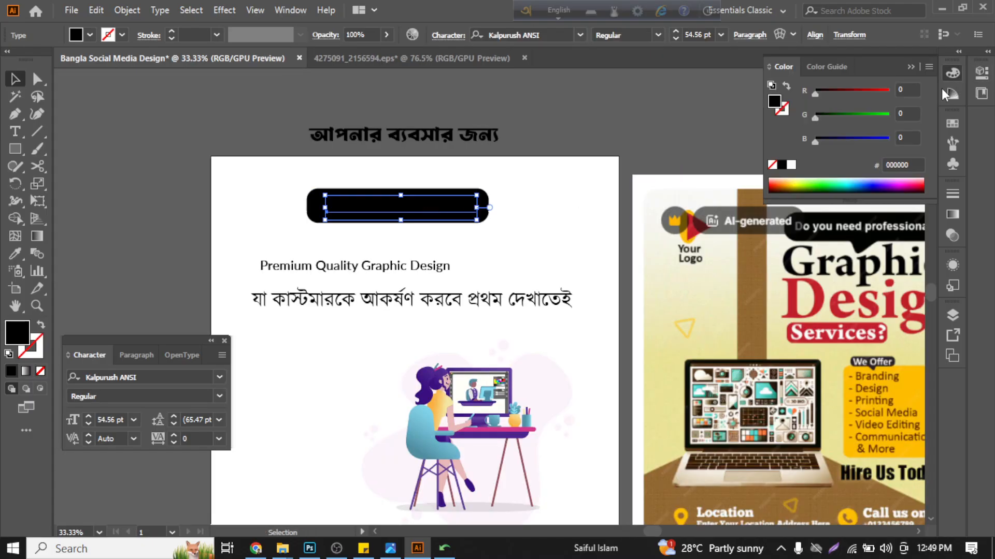
left_click(791, 165)
left_click(522, 210)
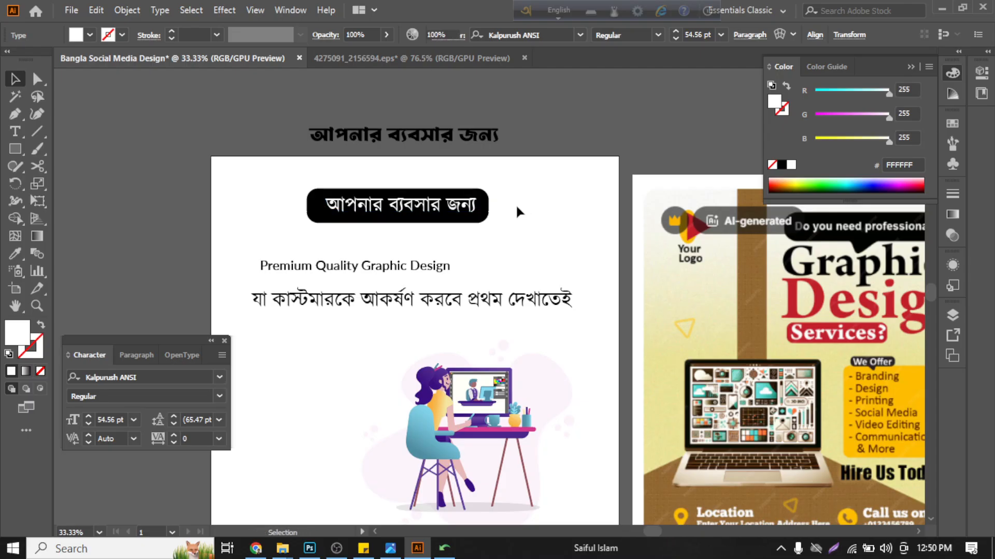
- Center the black bar and its white Bangla headline together horizontally on the artboard
scroll(413, 208, "up", 3)
scroll(412, 210, "down", 1)
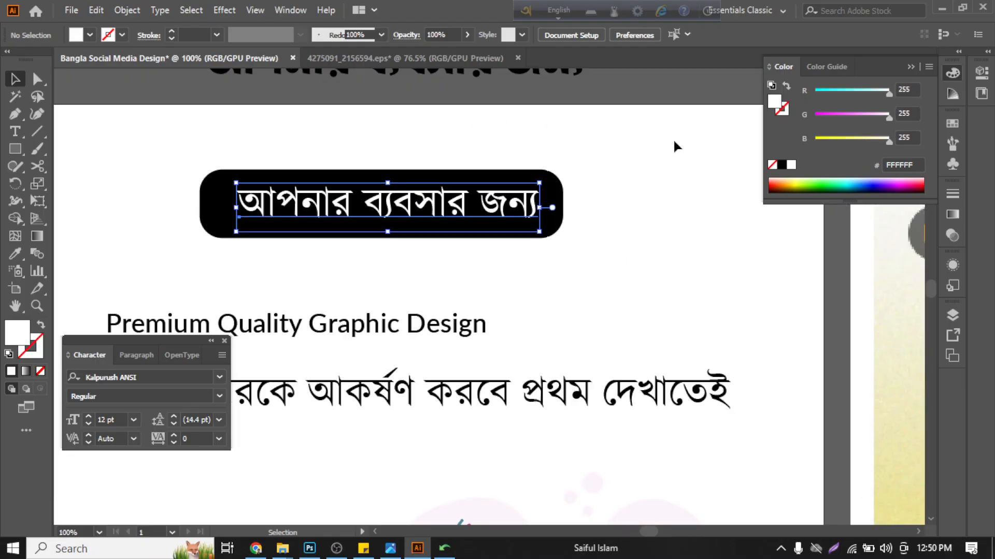
left_click(397, 226)
left_click(489, 34)
left_click(635, 191)
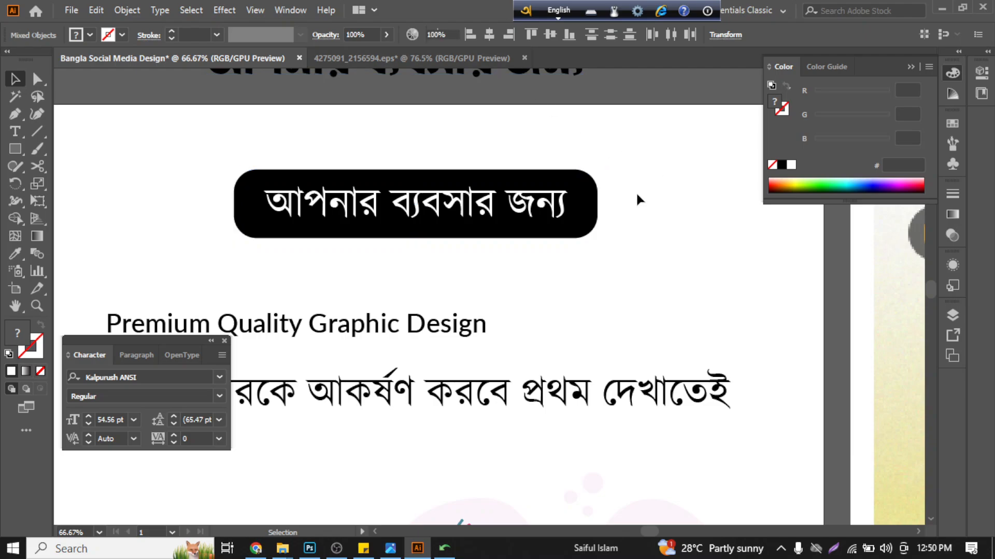
scroll(616, 207, "down", 1)
scroll(346, 268, "down", 1)
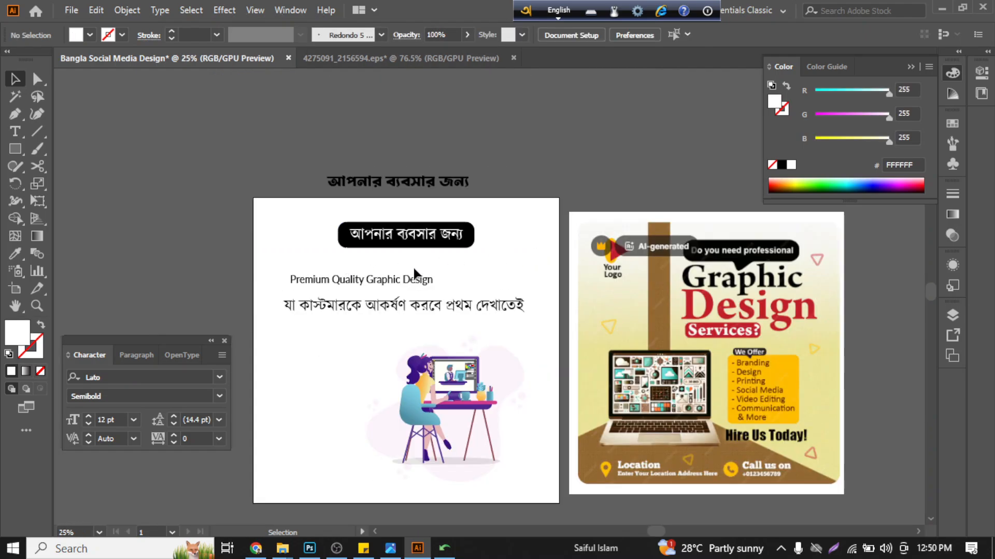
scroll(413, 270, "up", 1)
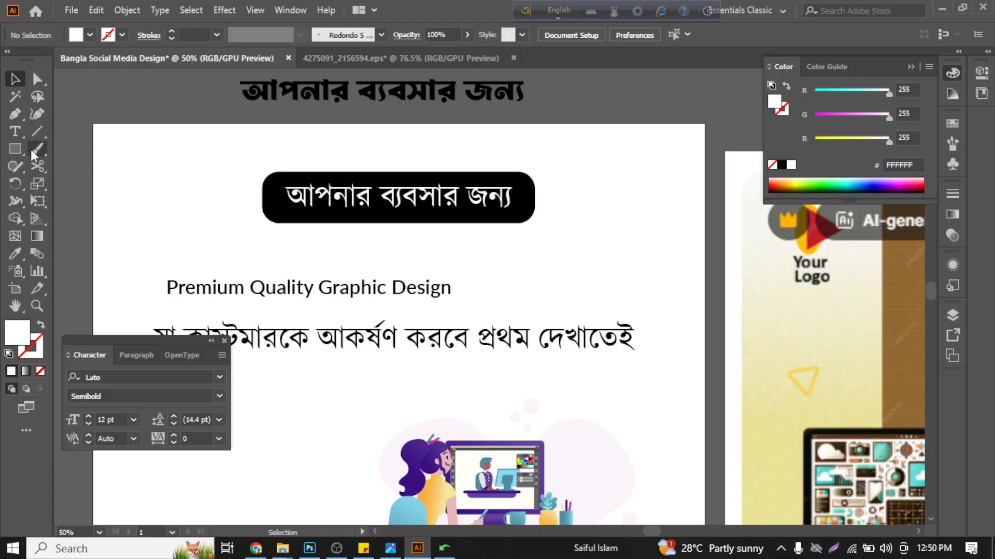
right_click(20, 113)
left_click(355, 190)
scroll(359, 197, "up", 3)
key("plus")
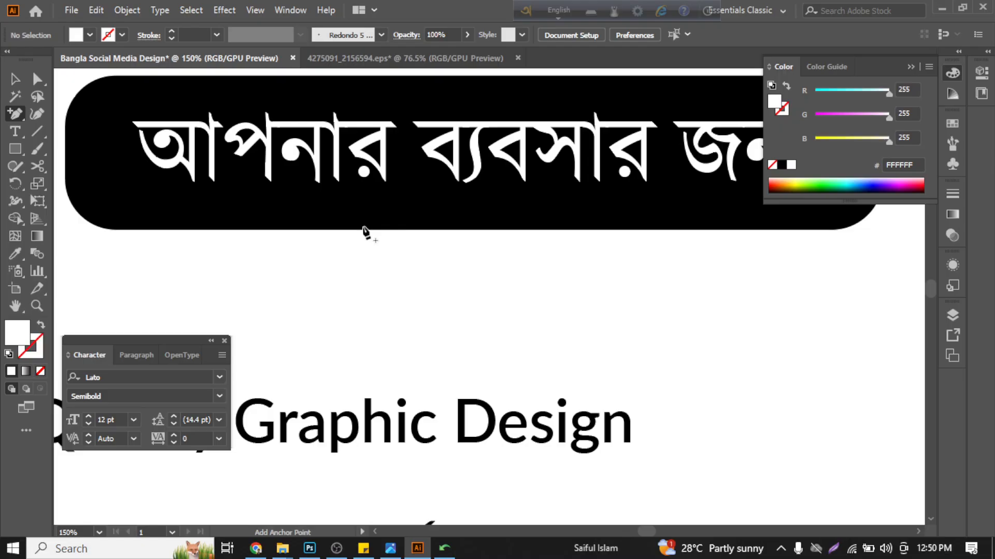
scroll(366, 232, "down", 2)
key("v")
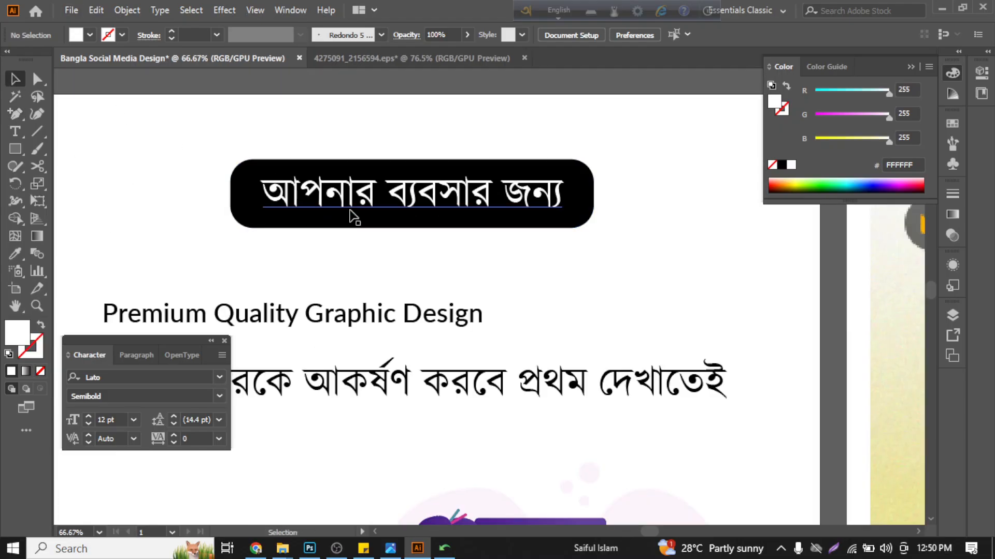
- Move the "Premium Quality Graphic Design" line up to sit centered just beneath the black headline bar, checking the reference poster's layout
scroll(354, 216, "down", 2)
left_click_drag(342, 241, 406, 218)
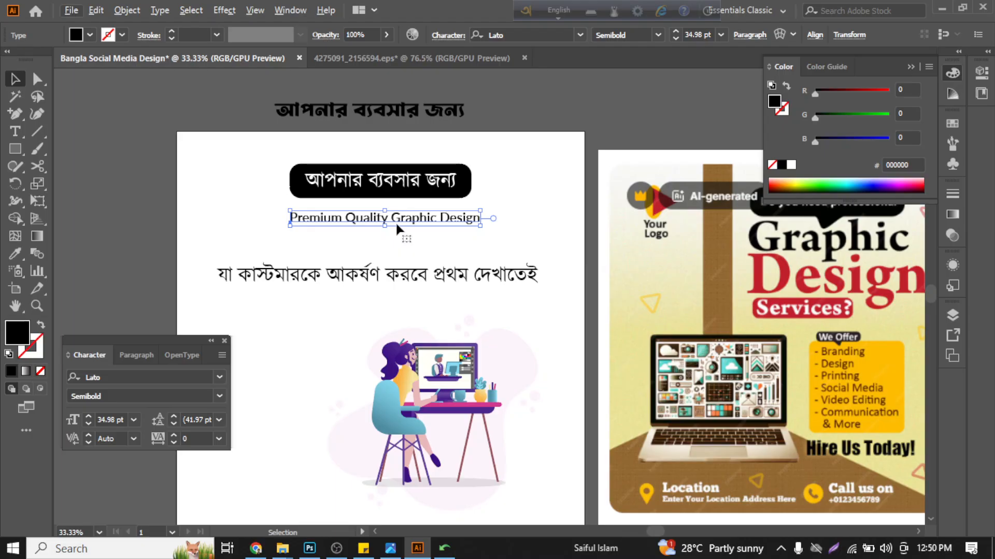
left_click_drag(396, 222, 371, 234)
scroll(722, 324, "right", 2, "ctrl")
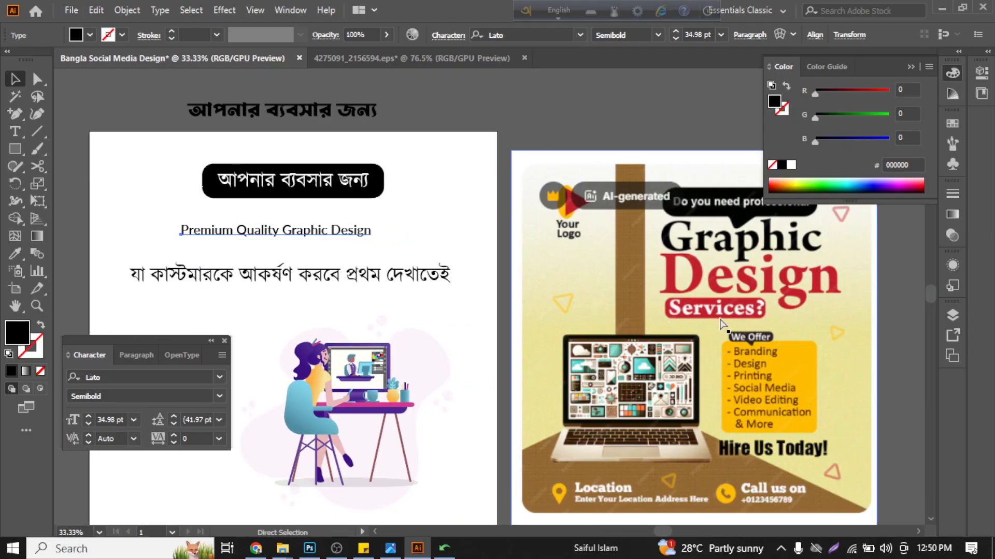
scroll(721, 324, "right", 2)
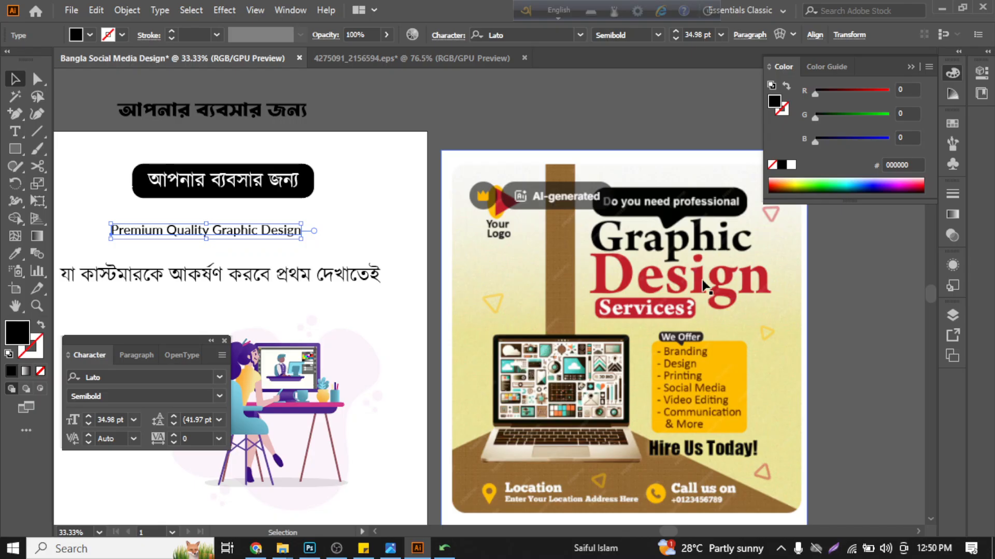
scroll(505, 315, "left", 2)
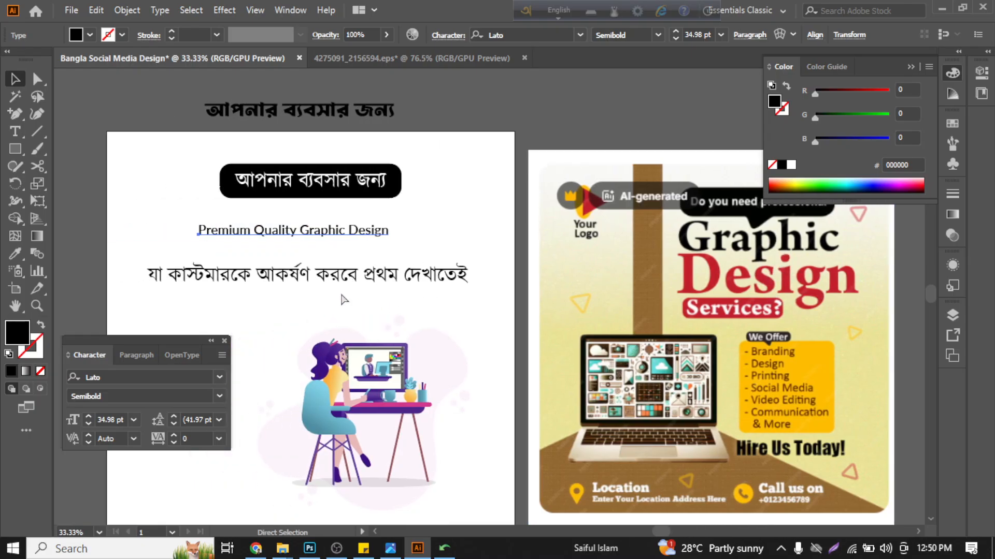
scroll(341, 299, "left", 3)
left_click(377, 229)
scroll(382, 234, "up", 1, "alt")
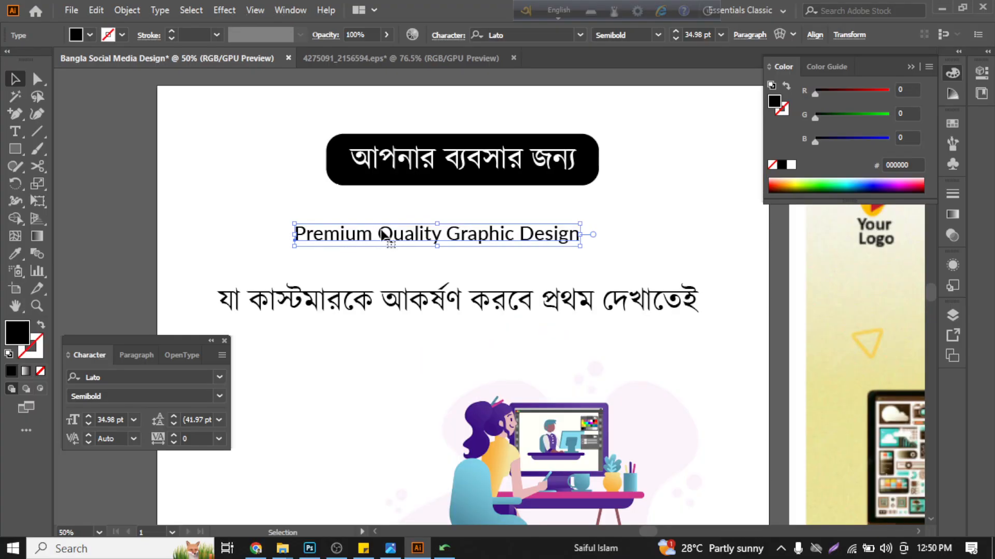
left_click_drag(394, 240, 439, 222)
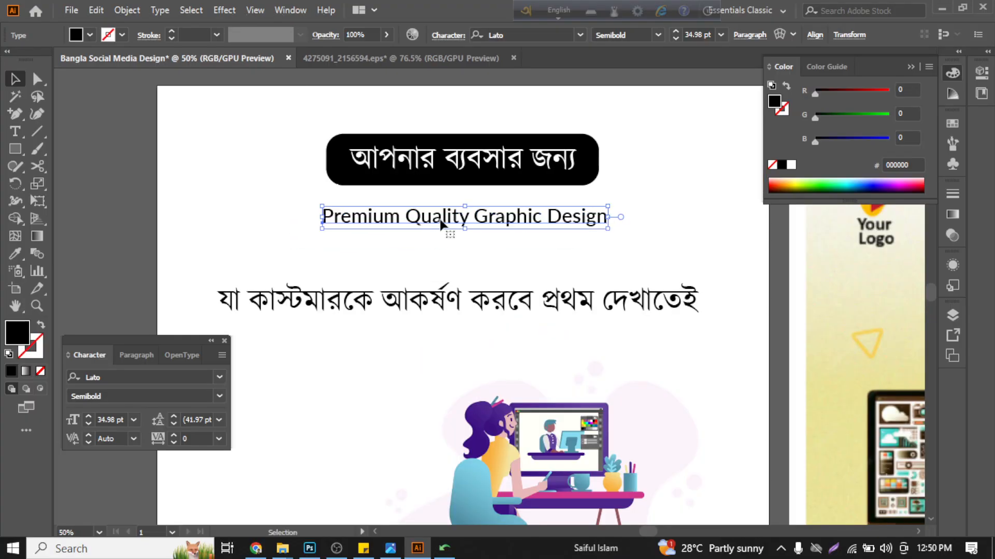
- Copy the words "Graphic Design" from the "Premium Quality Graphic Design" line, undoing any accidental squashing of the text
double_click(479, 217)
left_click_drag(479, 215, 608, 219)
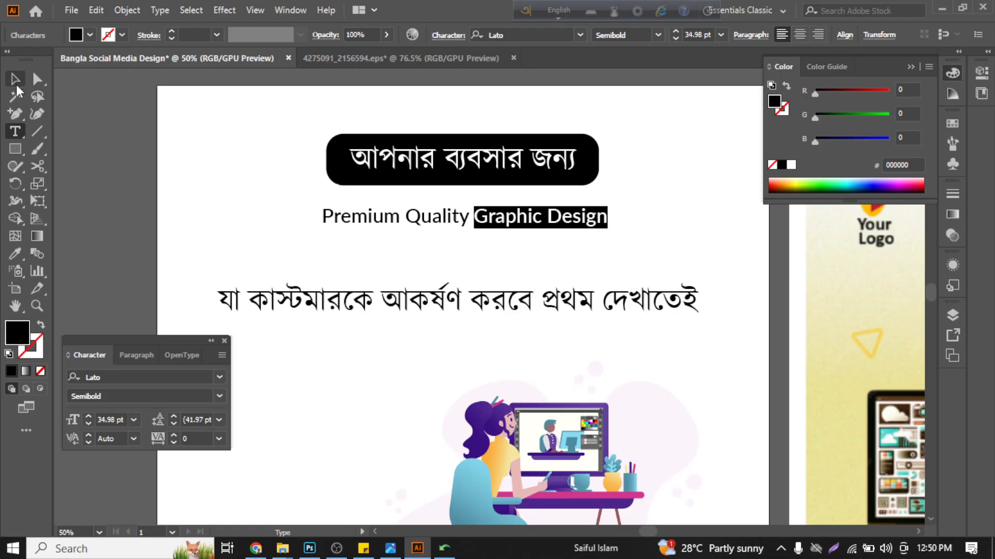
left_click(15, 80)
left_click_drag(465, 228, 463, 215)
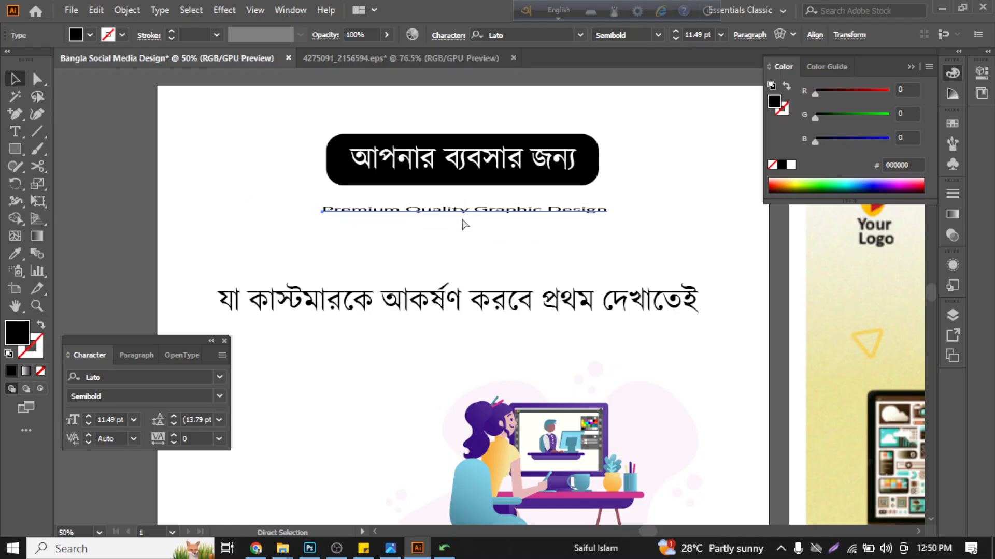
key("ctrl+z")
left_click(493, 267)
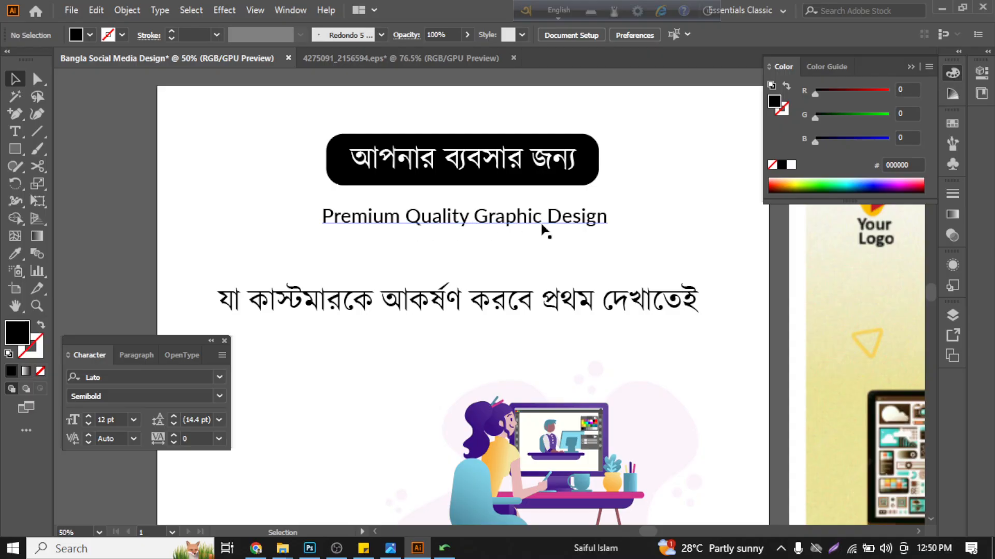
- Shift the Bangla tagline slightly down and paste "Graphic Design" as a separate text object in the gap above it
left_click_drag(446, 307, 444, 321)
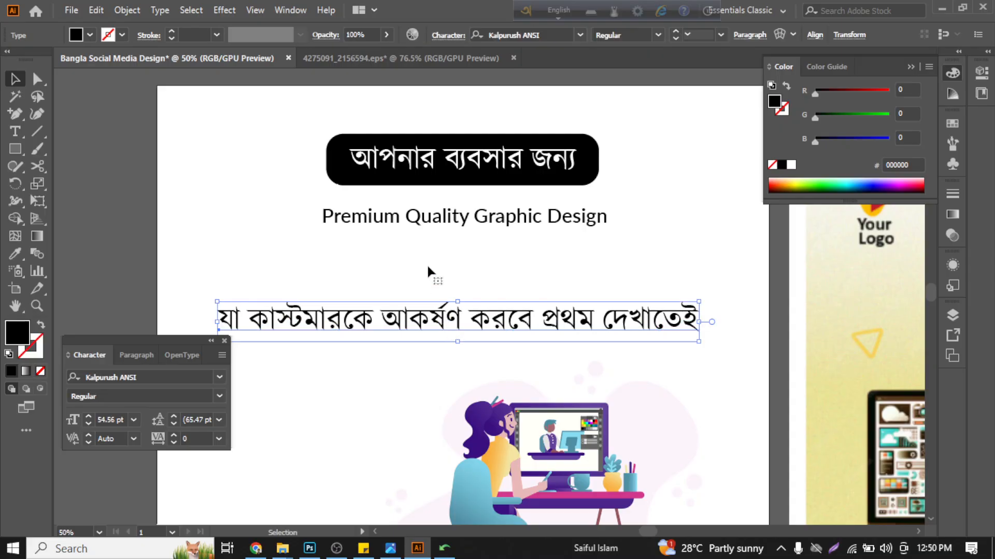
left_click(428, 273)
key("t")
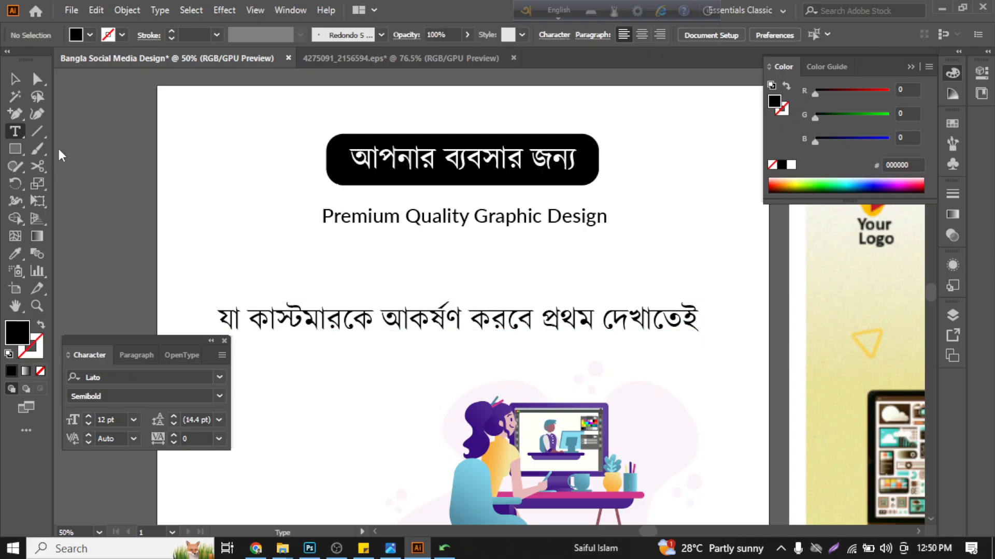
left_click(385, 277)
type("Graphic Design")
left_click(15, 79)
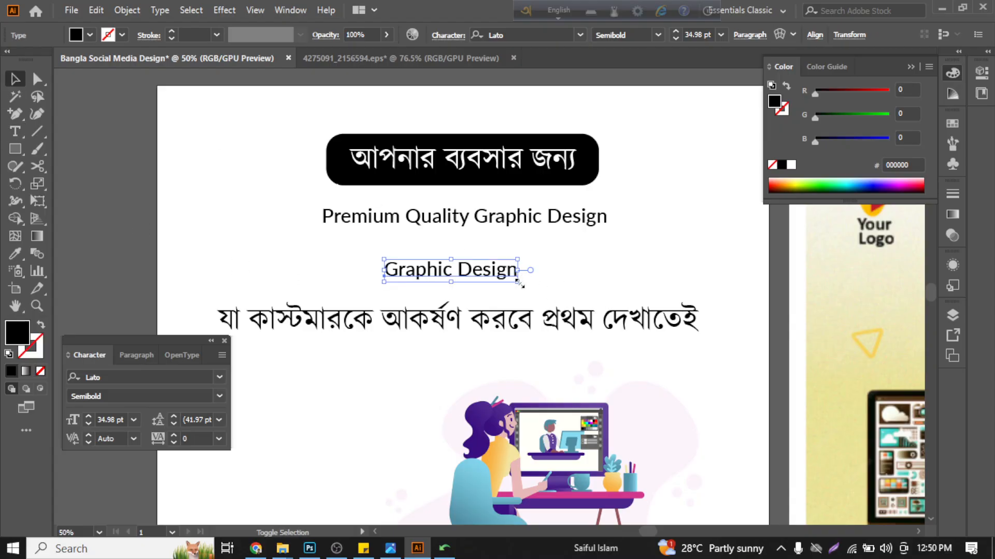
- Enlarge the separate "Graphic Design" text to about 79 pt in Lato Black Italic and position it under the "Premium Quality Graphic Design" line
left_click_drag(520, 284, 717, 419)
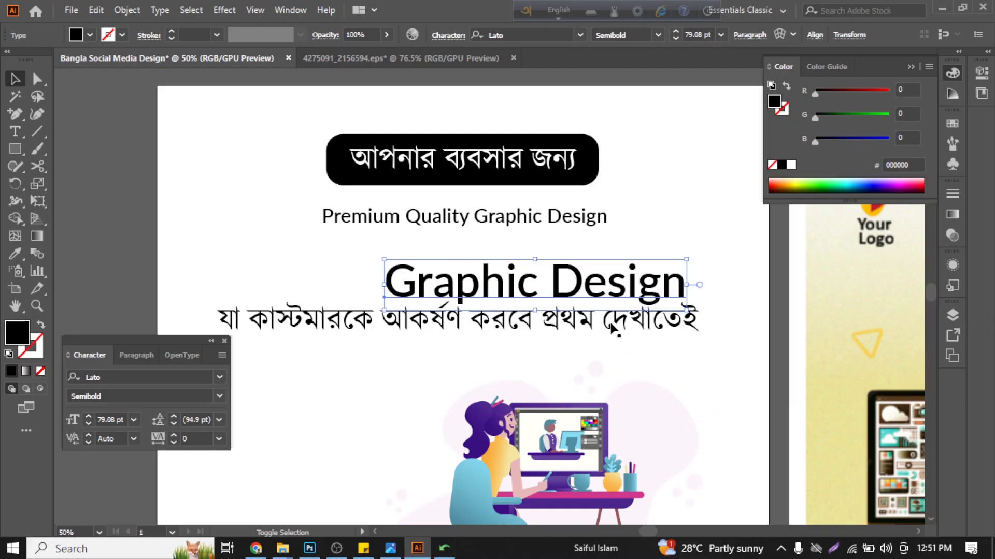
left_click_drag(621, 287, 564, 272)
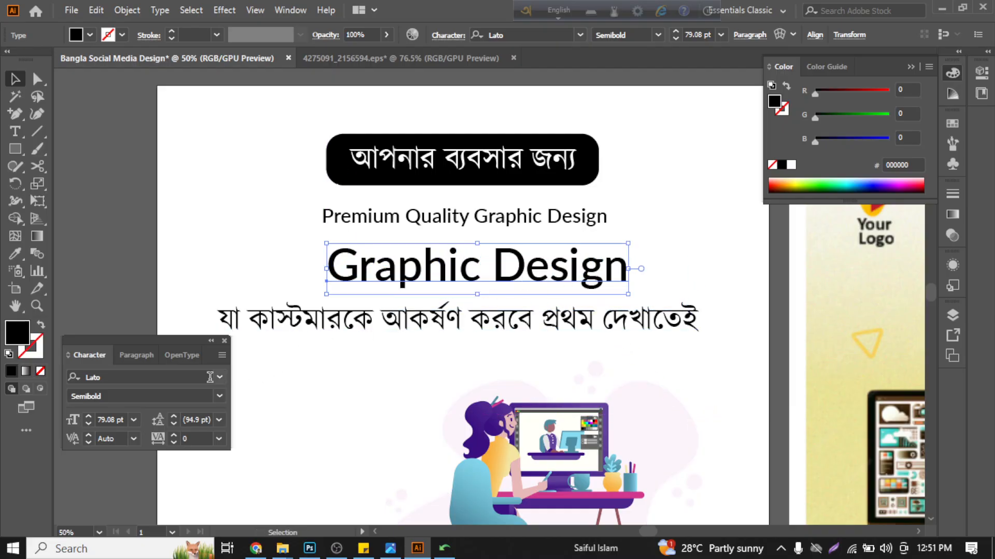
left_click(220, 397)
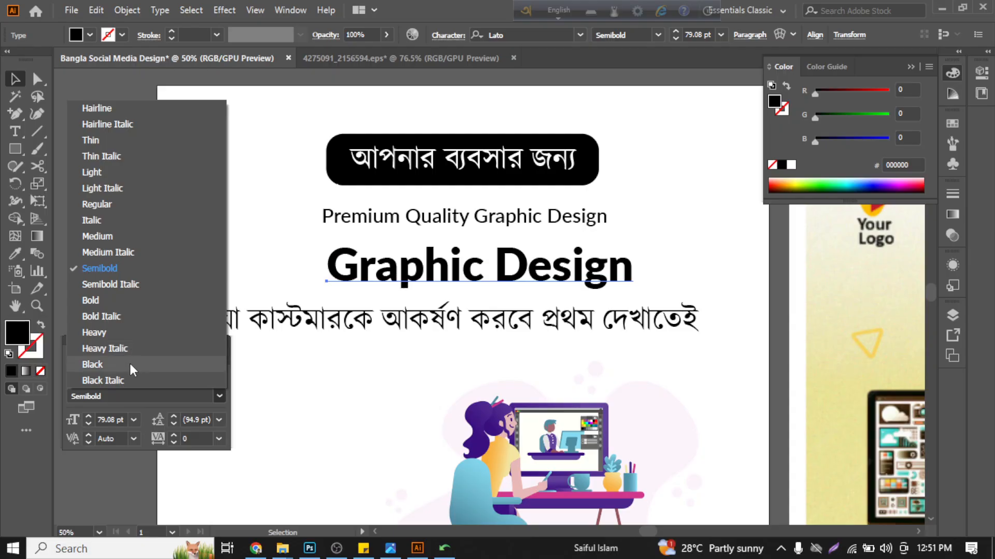
left_click(128, 378)
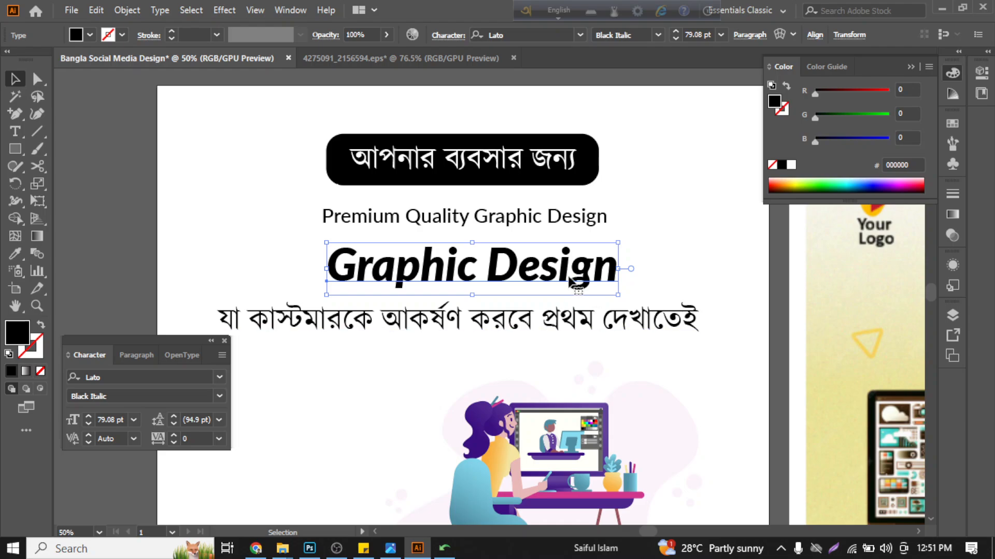
mouse_move(549, 297)
left_mouse_down()
mouse_move(556, 284)
mouse_move(539, 285)
left_mouse_up()
- Delete "Graphic Design" from the small line and center the remaining "Premium Quality" above the large "Graphic Design" title
scroll(538, 285, "down", 1)
key("t")
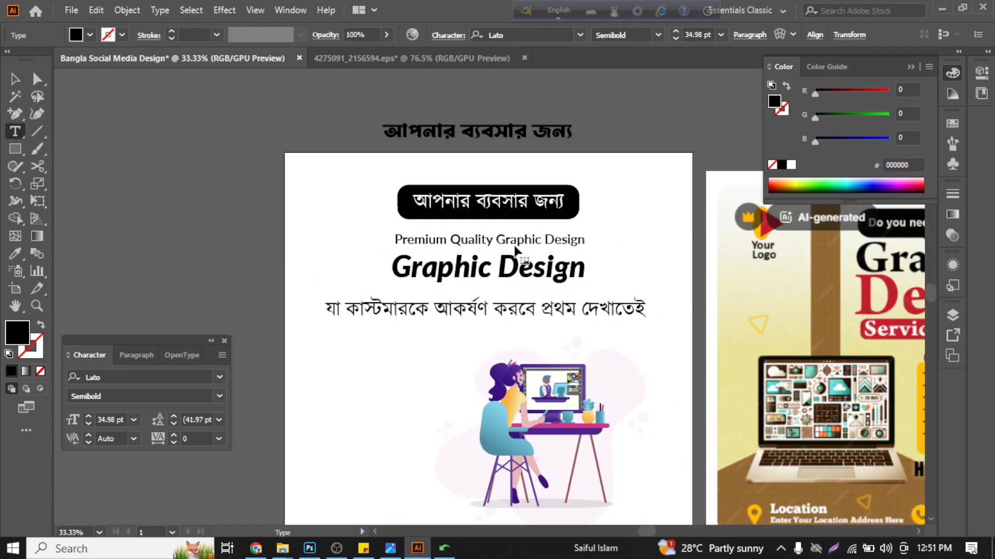
left_click_drag(493, 240, 611, 232)
key("BackSpace")
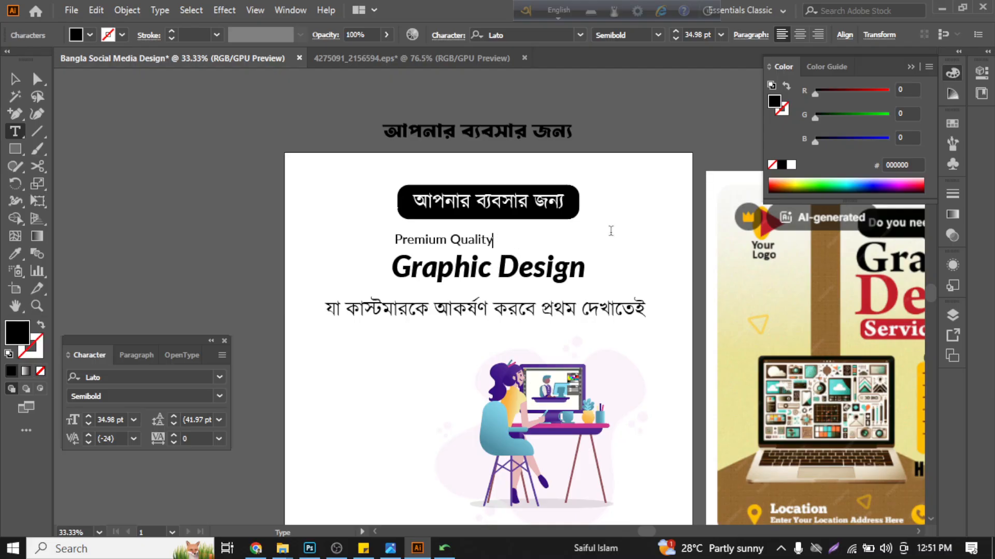
left_click(18, 82)
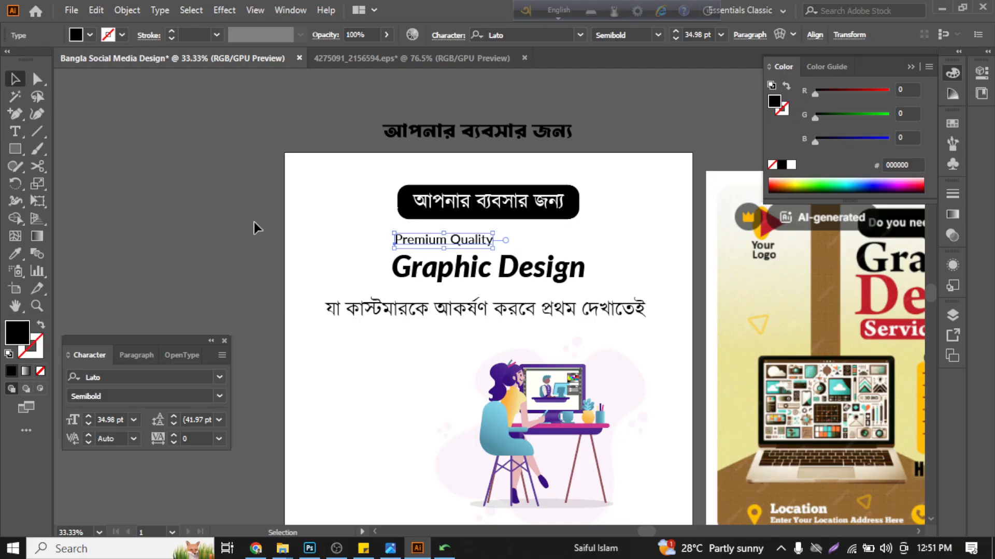
left_click(254, 222)
scroll(485, 240, "down", 1)
left_click_drag(442, 188, 467, 188)
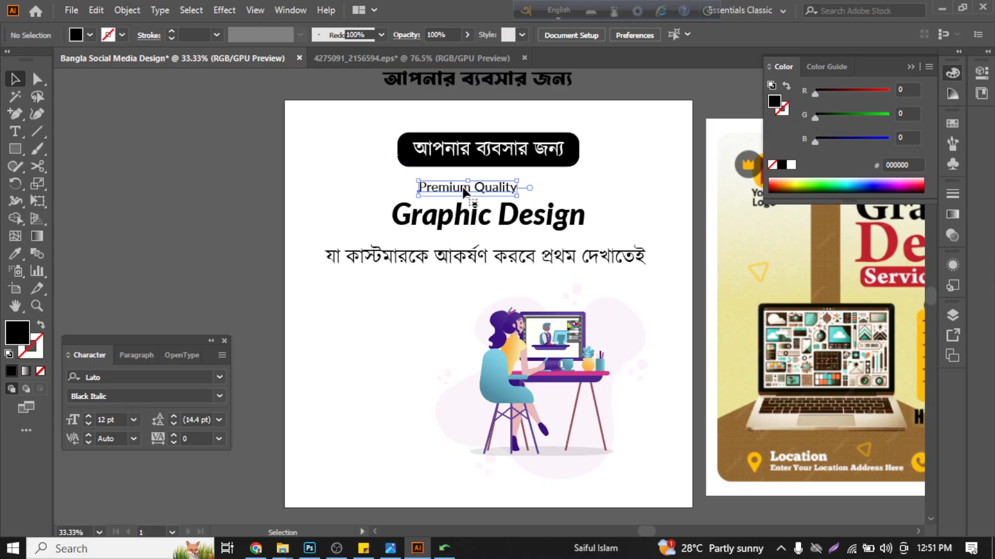
- Change the font of the "Premium Quality" line to Big Reputation Script
left_click(219, 377)
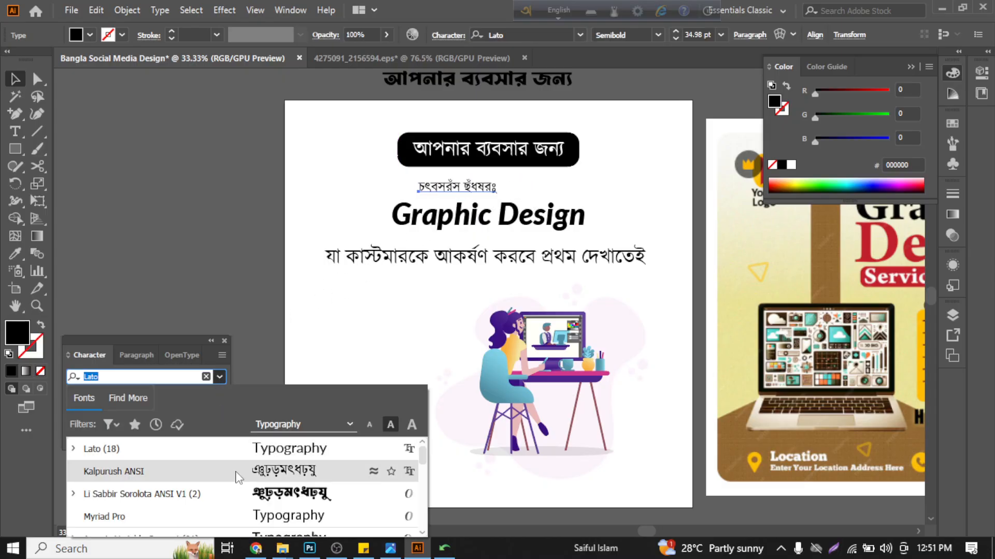
scroll(243, 497, "down", 4)
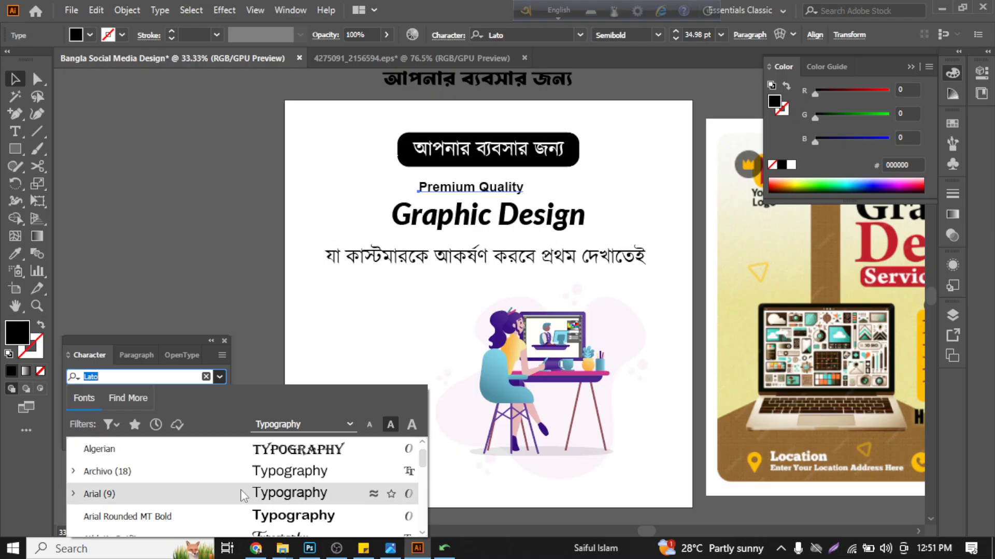
scroll(242, 493, "down", 3)
scroll(241, 493, "up", 3)
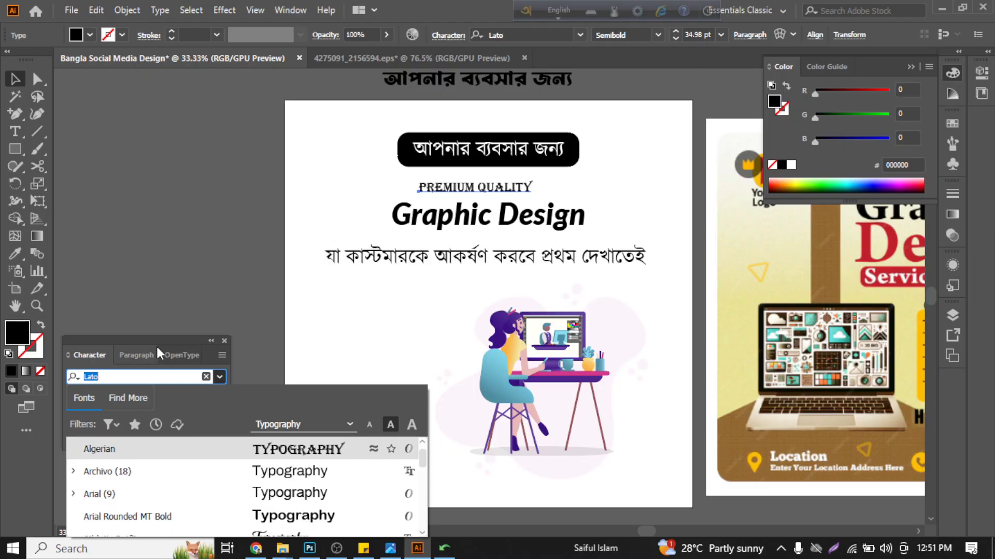
left_click_drag(154, 338, 154, 215)
left_click(213, 251)
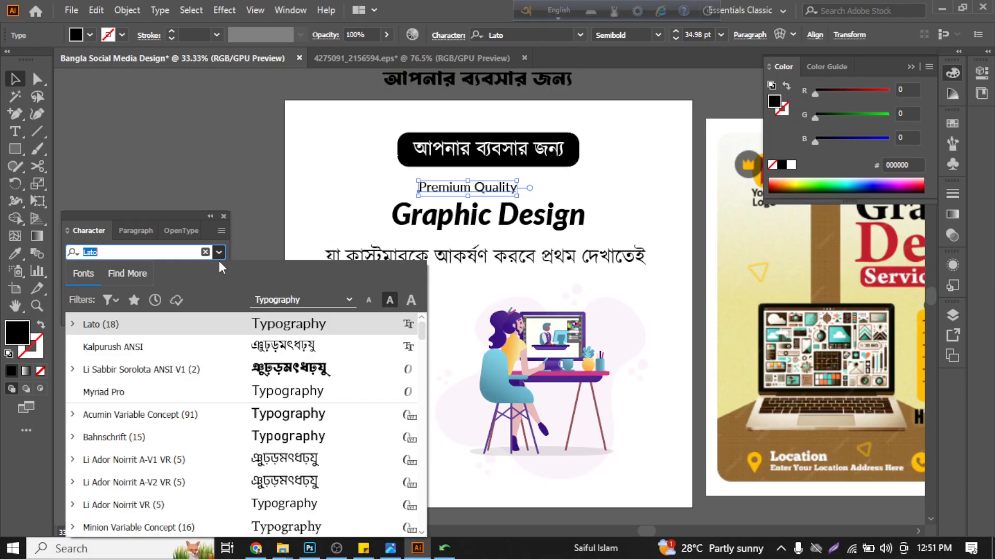
scroll(225, 413, "down", 3)
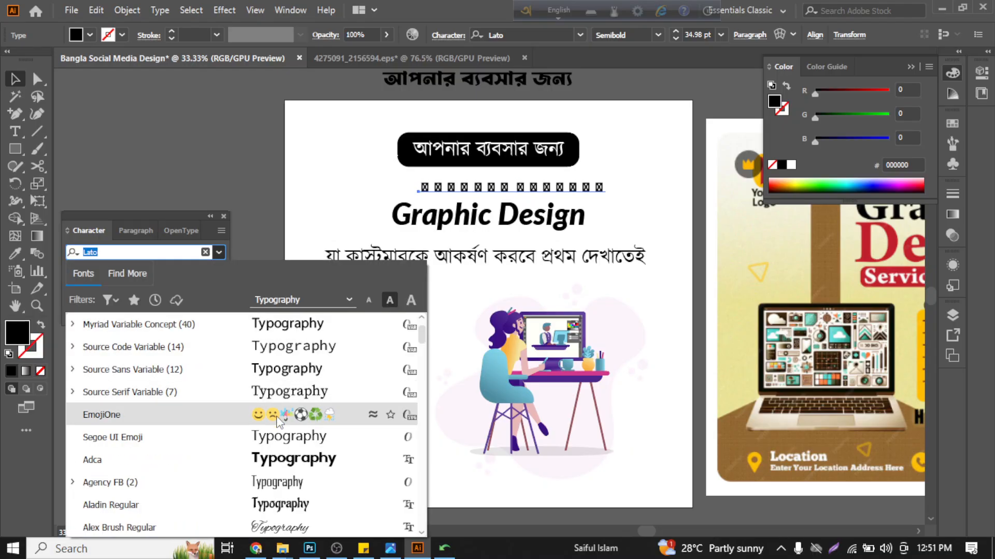
scroll(262, 490, "up", 3)
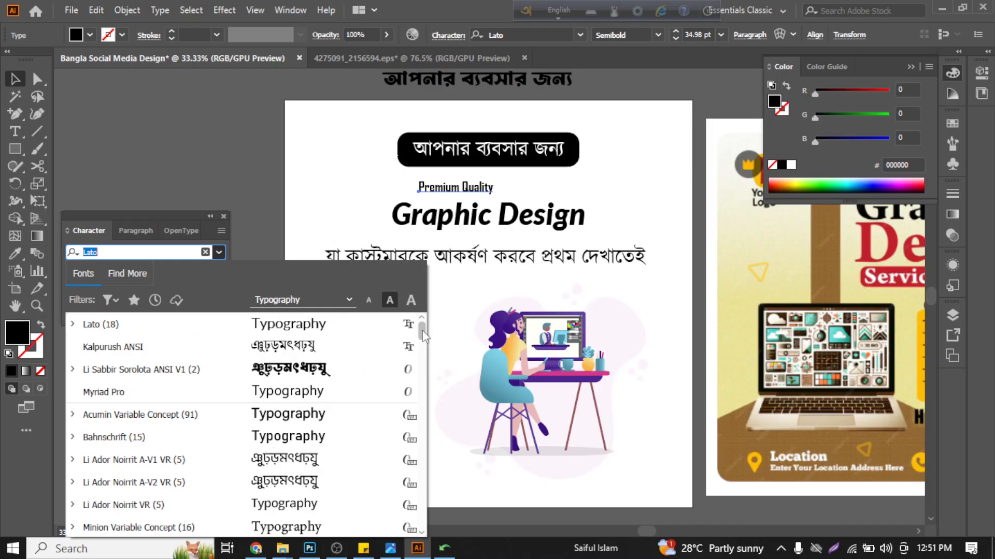
scroll(390, 374, "down", 5)
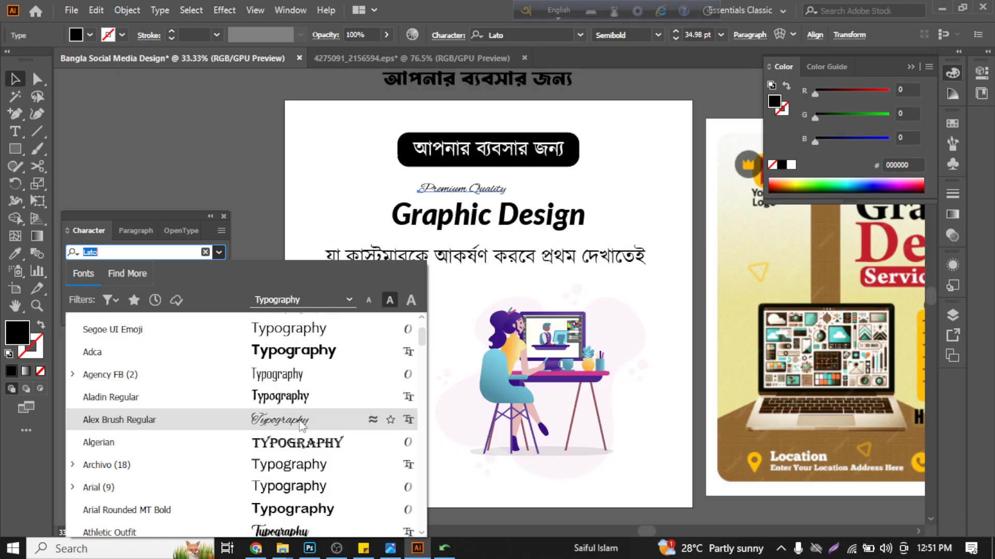
scroll(296, 433, "down", 4)
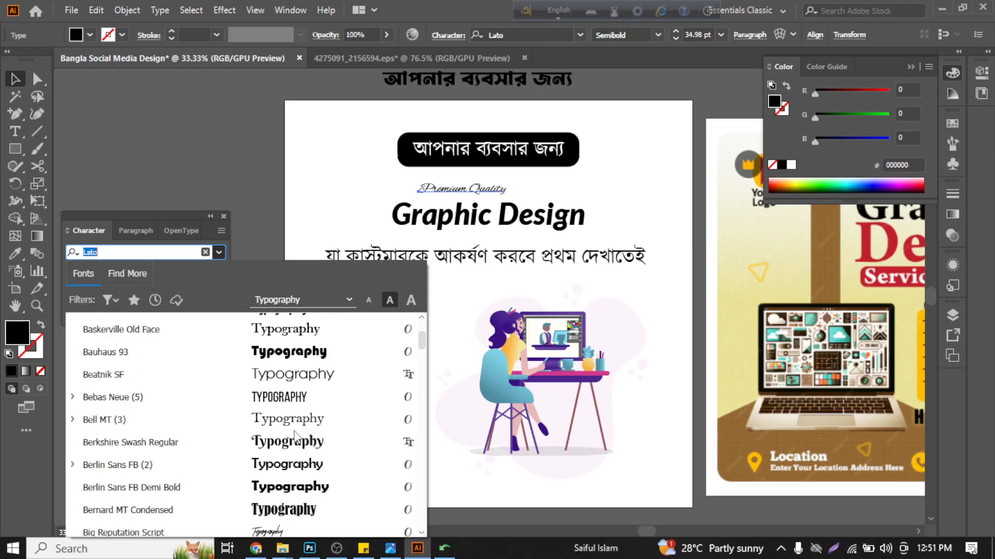
left_click(281, 534)
left_click(268, 174)
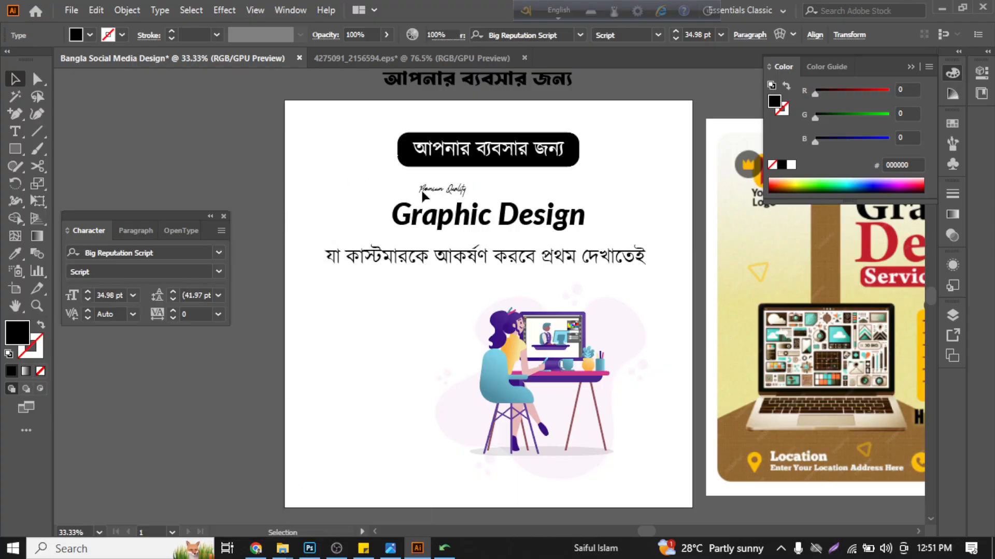
- Enlarge the script "Premium Quality" text so it spans about half the width of the "Graphic Design" title
left_click(443, 196)
left_click_drag(466, 196, 527, 217)
left_click(401, 182)
scroll(429, 187, "up", 2)
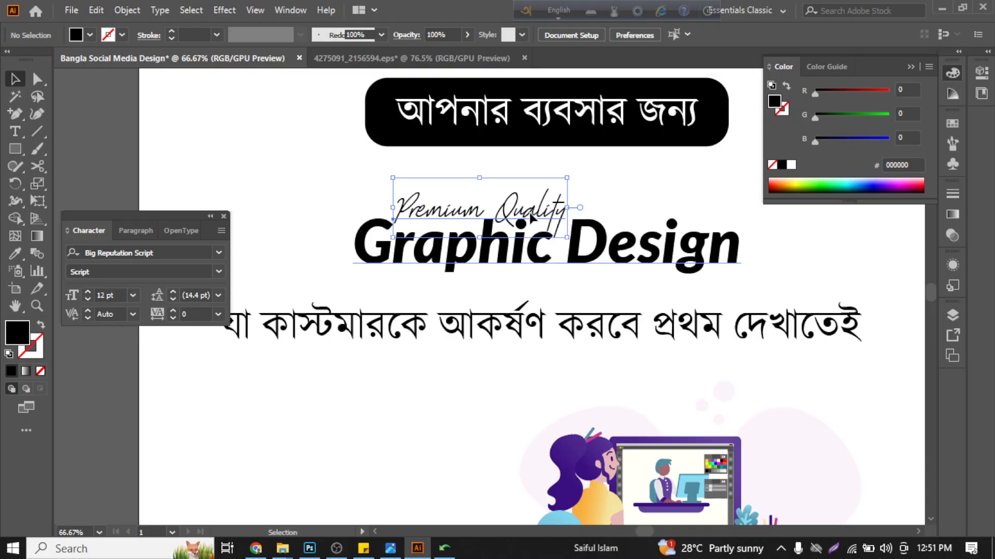
- Move the "Graphic Design" title up so "Premium Quality" overlaps its upper edge
left_click(520, 254, "shift")
left_click_drag(520, 254, 521, 216)
left_click(283, 177)
scroll(281, 176, "down", 2)
- Color the "Graphic Design" title with the red C01E2B sampled from the word "Design" on the reference poster
left_click(426, 194)
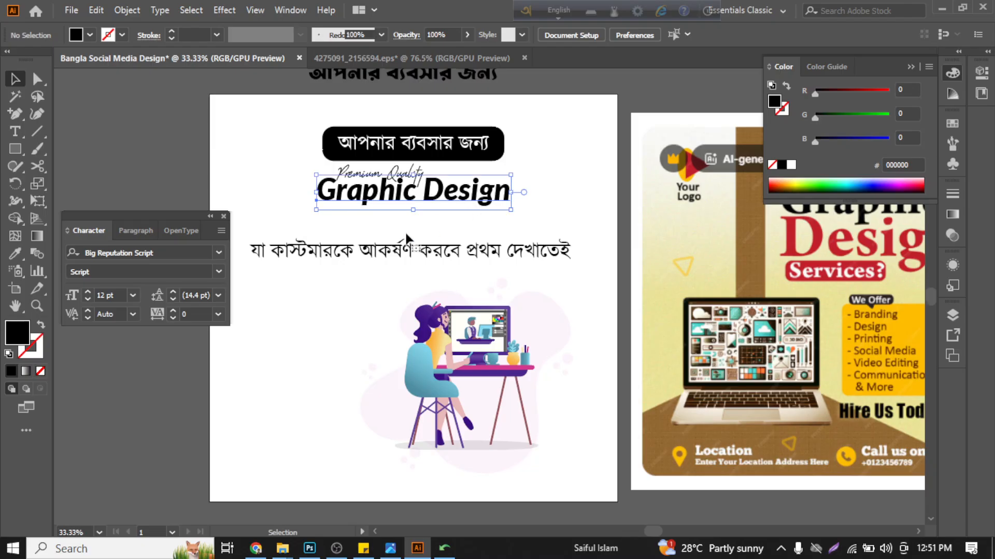
left_click(10, 257)
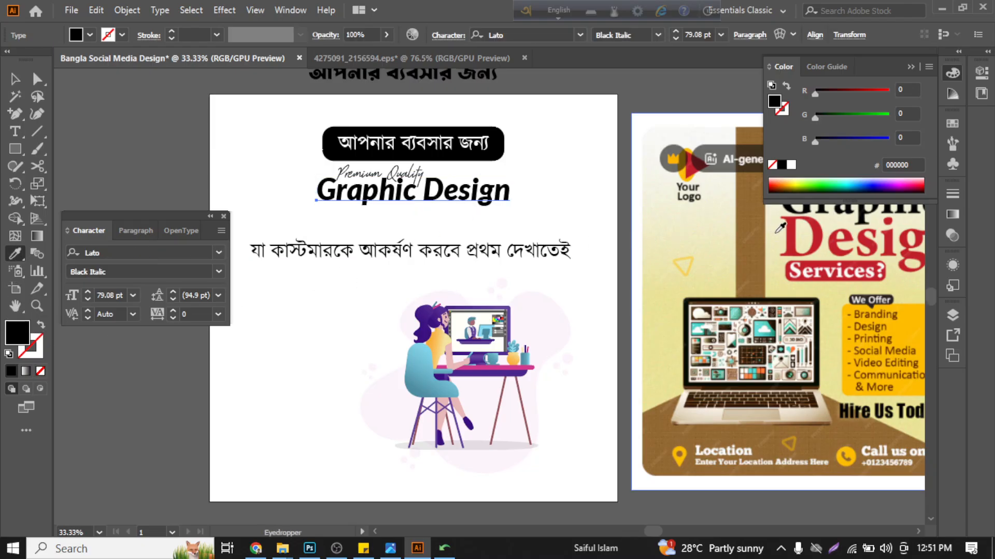
left_click(795, 229)
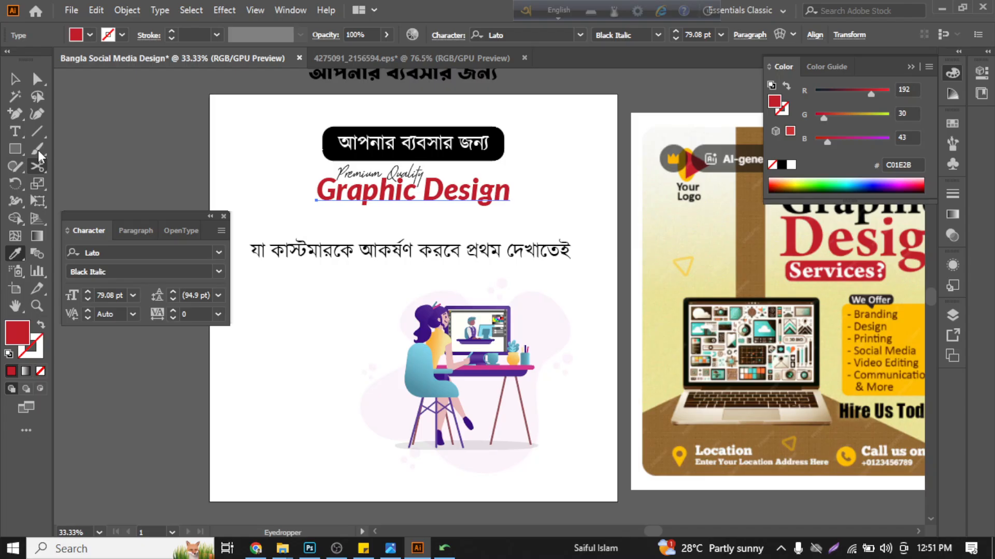
left_click(15, 79)
left_click(225, 132)
- Move the Bangla tagline slightly up and toward the right edge of the artboard
key("ctrl+plus")
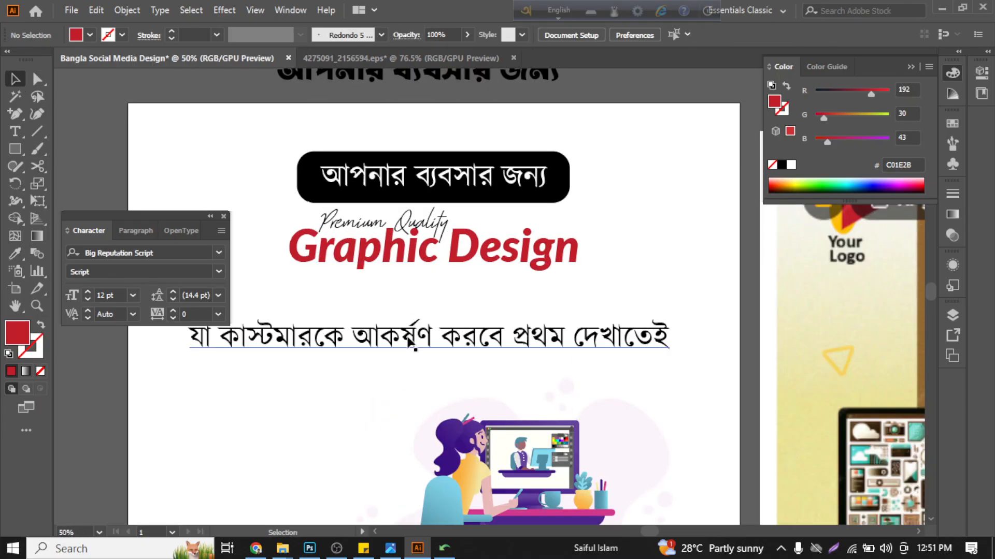
left_click_drag(405, 340, 475, 327)
scroll(374, 275, "down", 2)
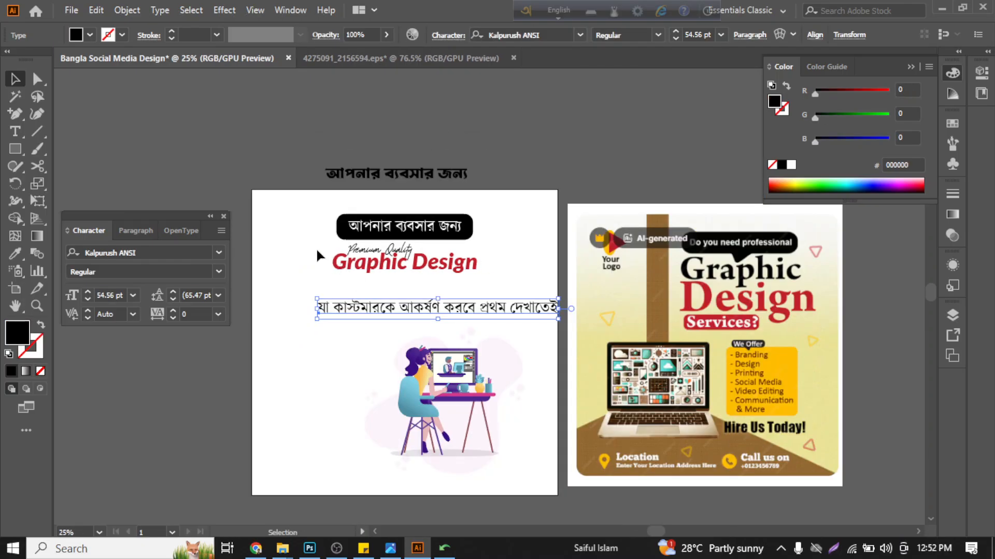
- Enlarge "Premium Quality" and "Graphic Design" together, keeping them between the black label and the tagline
left_click_drag(317, 249, 402, 273)
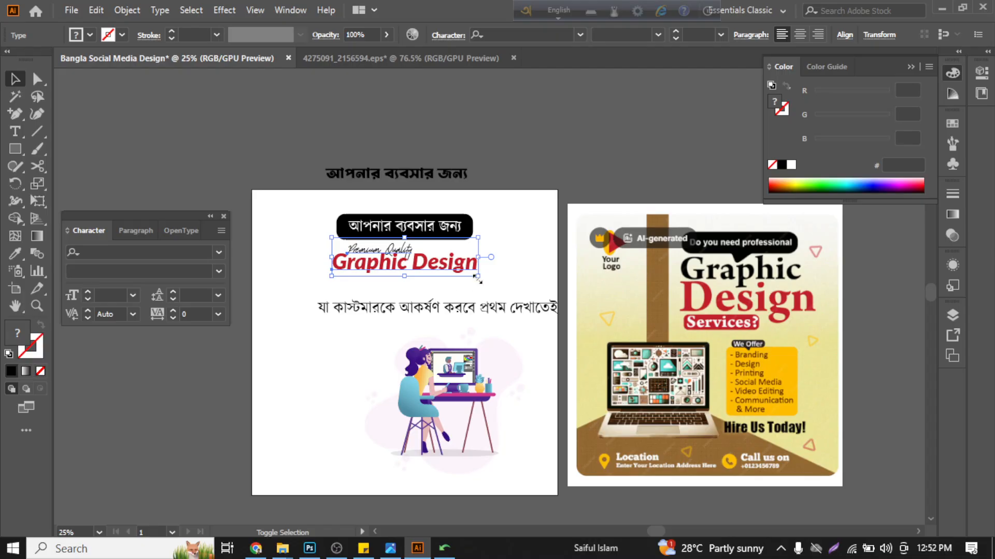
mouse_move(477, 279)
left_mouse_down()
mouse_move(534, 311)
mouse_move(538, 293)
mouse_move(458, 277)
left_mouse_up()
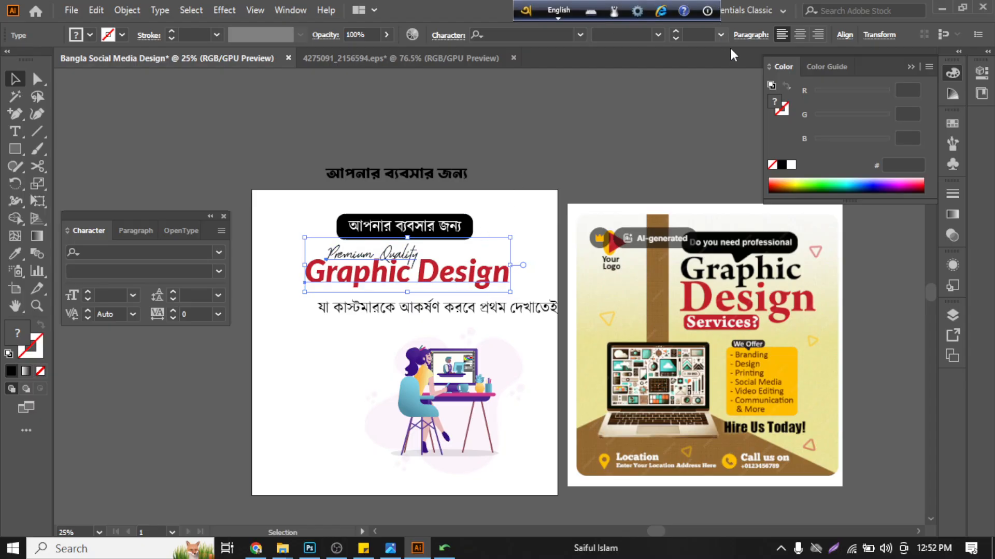
left_click(583, 161)
scroll(384, 321, "up", 1)
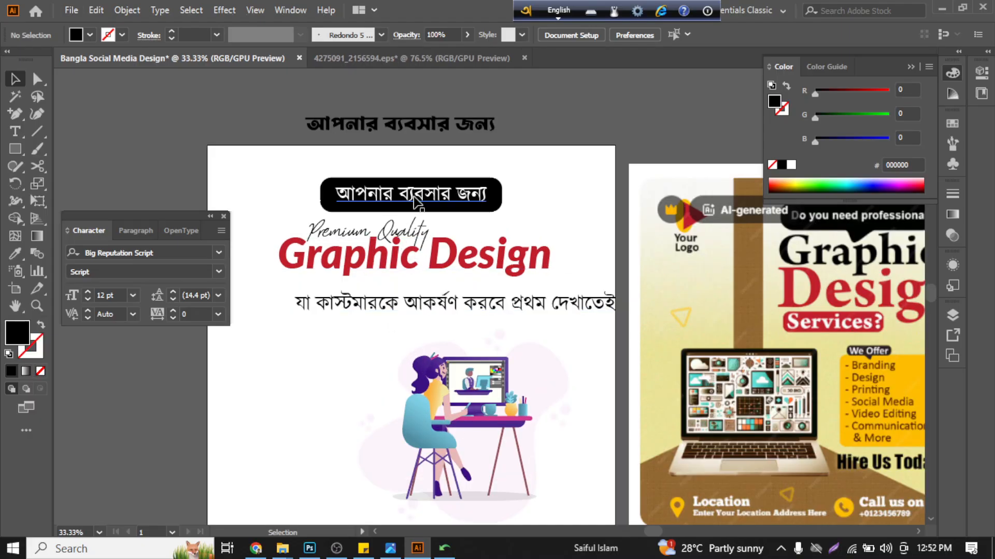
- Shift the black rounded label and its Bangla text slightly right, over the center of the "Graphic Design" title
left_click(383, 205)
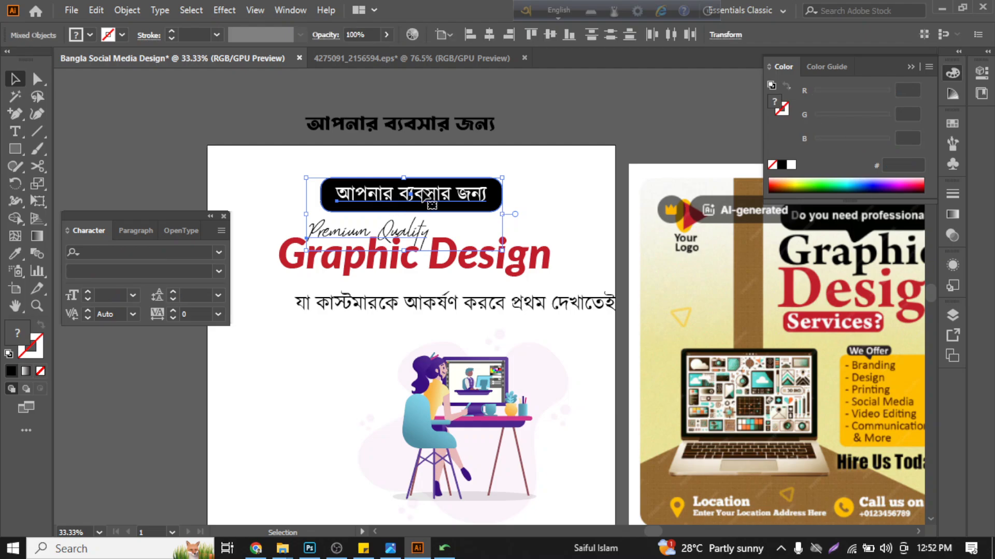
left_click_drag(527, 165, 481, 189)
left_click(480, 164)
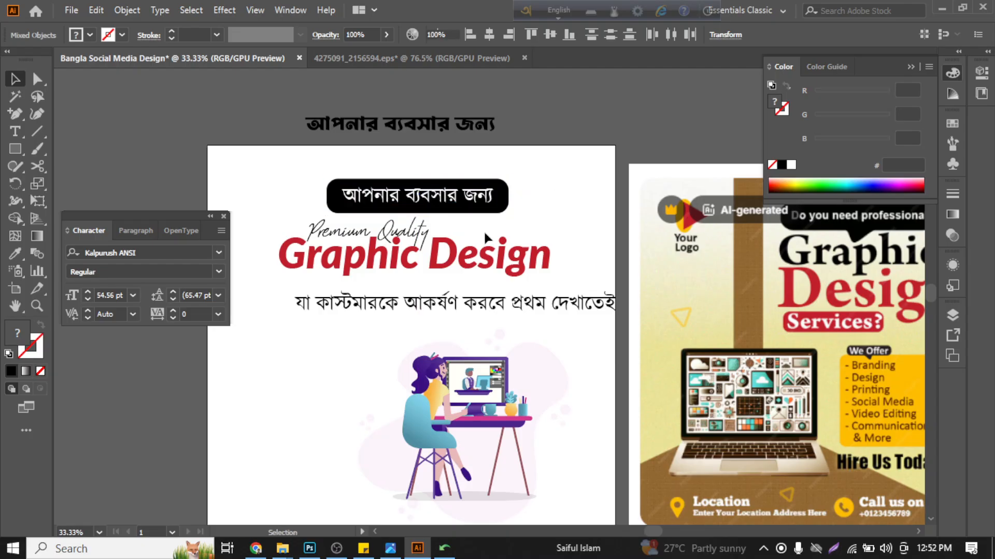
- Move the Bangla tagline back inside the artboard under the title and reduce its font size to 45 pt
left_click_drag(479, 307, 470, 302)
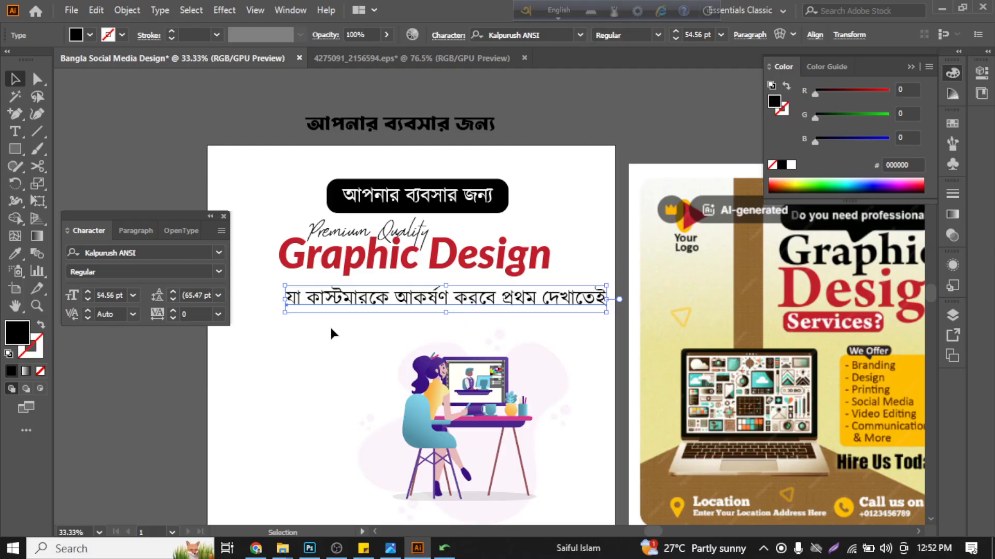
left_click(102, 295)
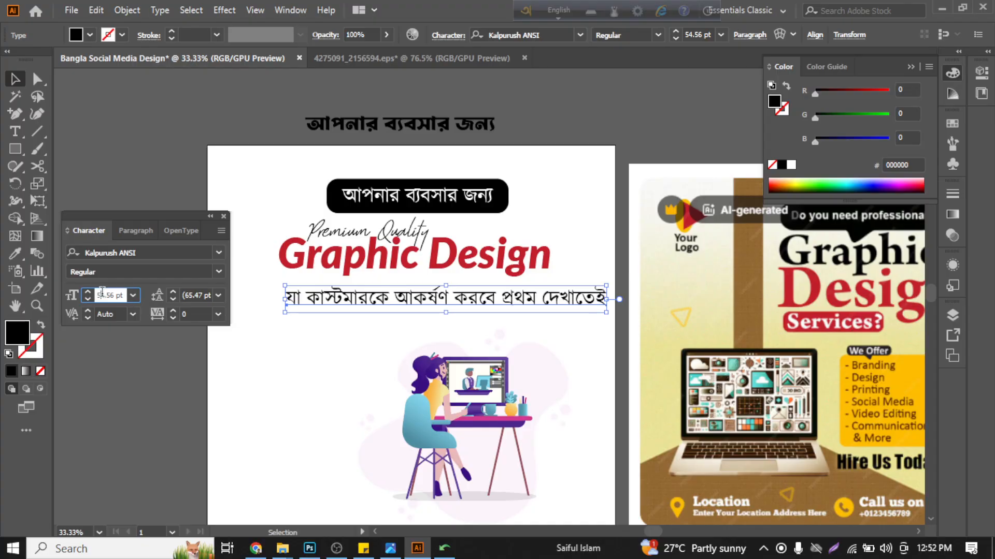
type("54")
key("Return")
key("Down")
key("Down")
key("Down")
key("Down")
key("Down")
key("Down")
key("Down")
key("Down")
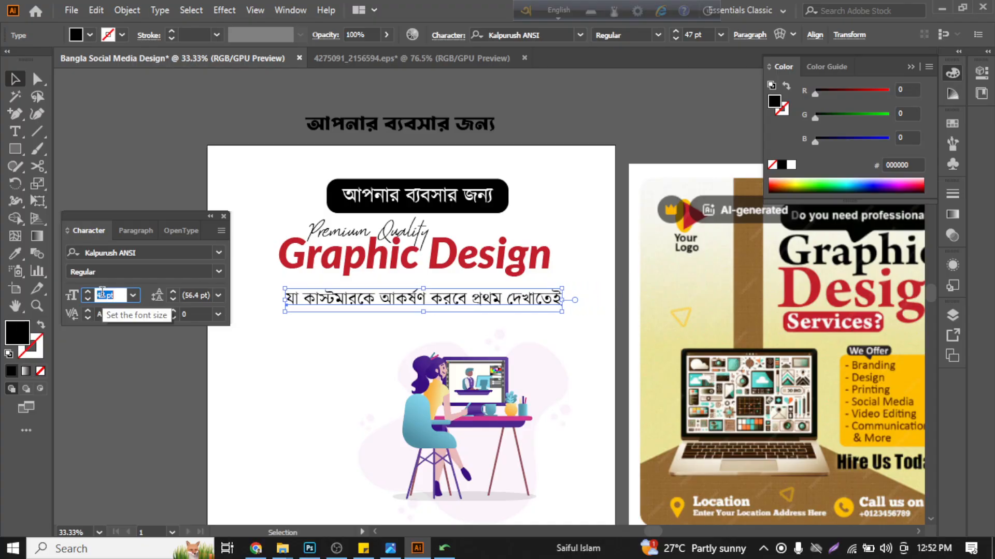
key("Down")
left_click(463, 408)
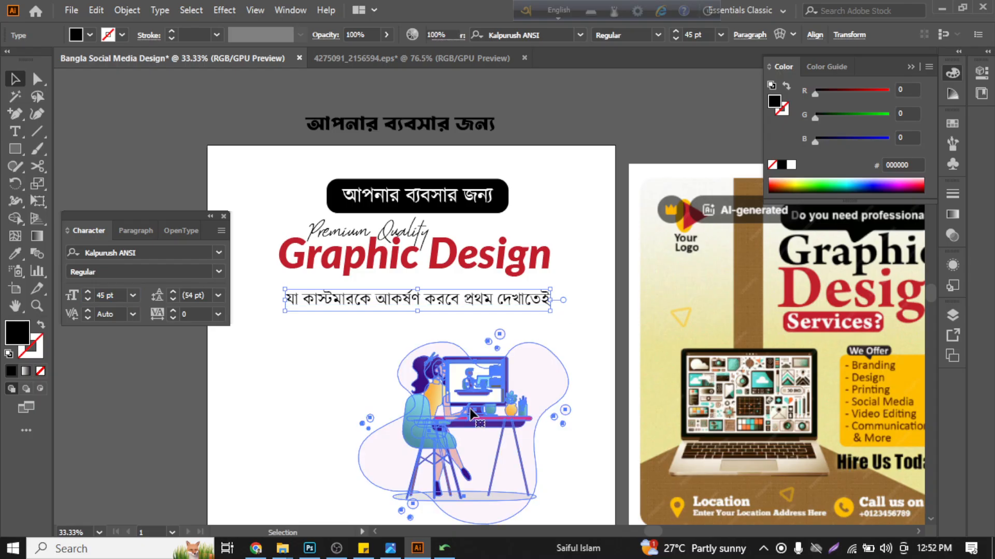
- Move the woman-at-desk illustration left and center it horizontally on the artboard
left_click_drag(463, 408, 412, 397)
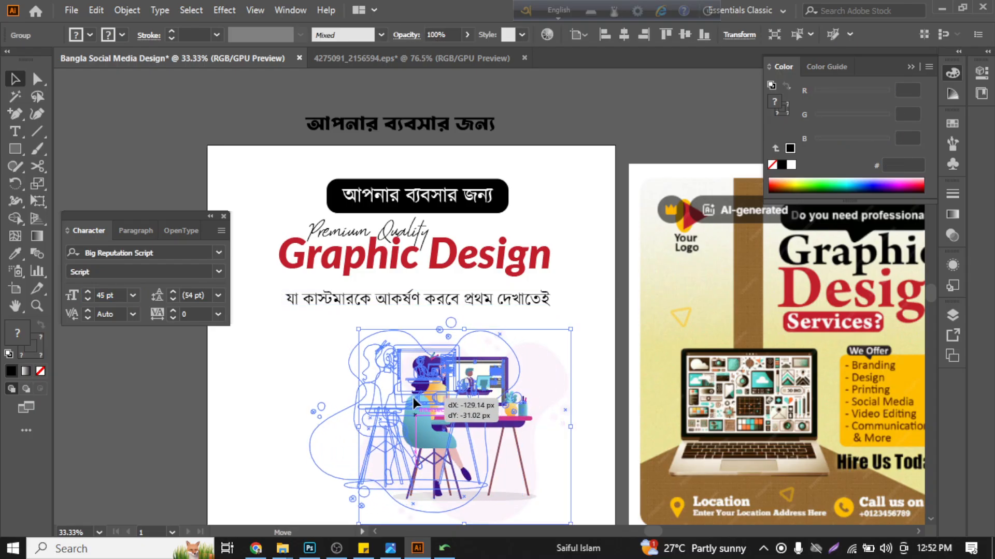
left_click(618, 37)
left_click(507, 311)
left_click(256, 549)
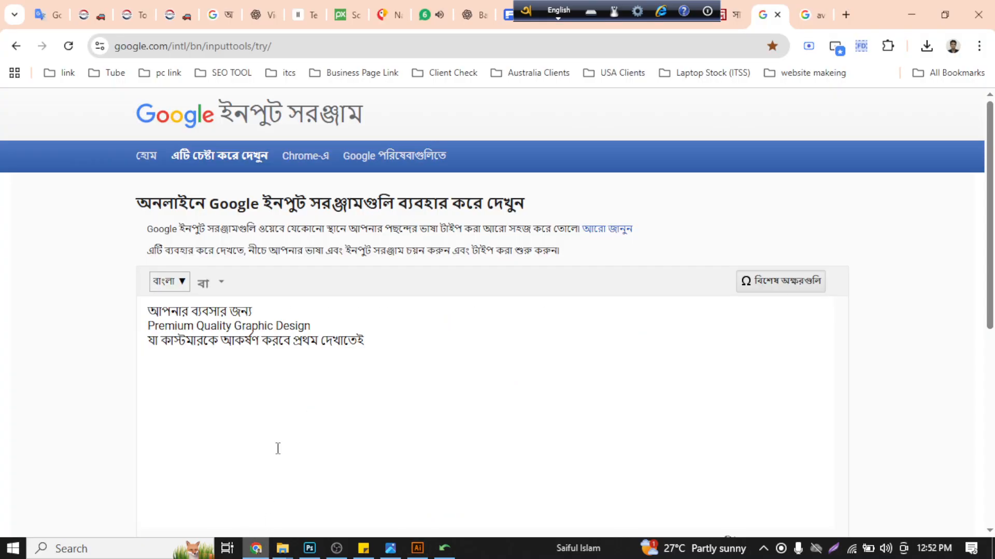
left_click(433, 14)
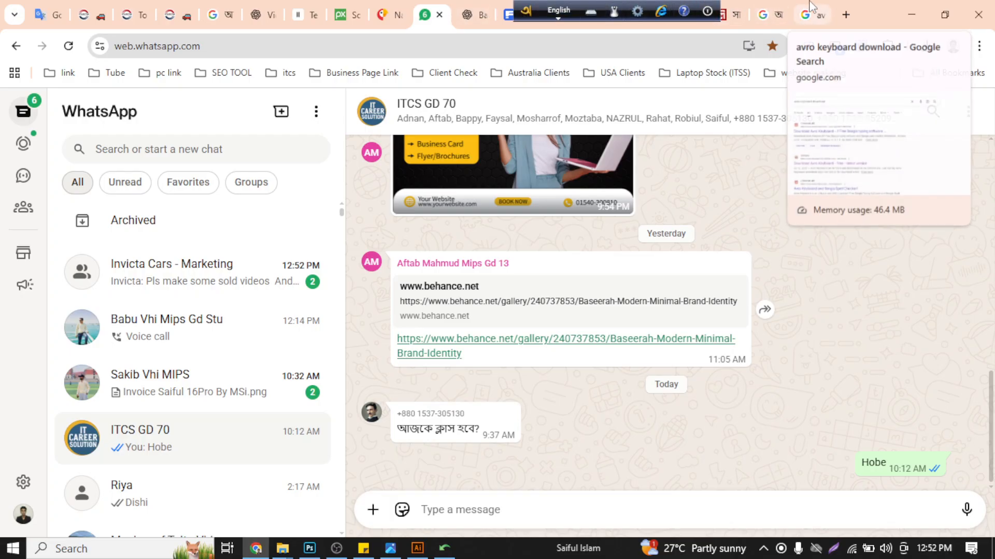
left_click(904, 6)
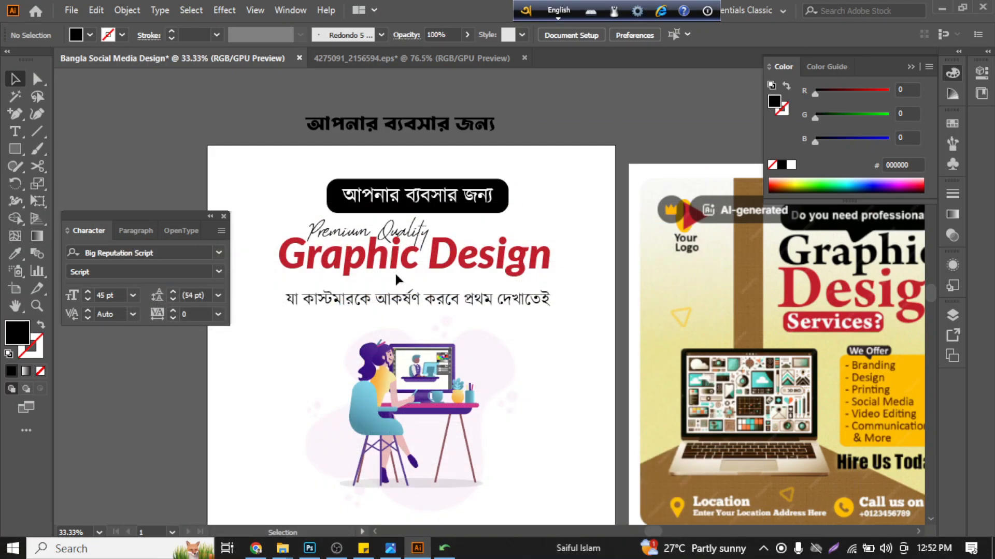
- Move the Bangla tagline closer to the "Graphic Design" title, reduce it to 42 pt and center it under the title
scroll(393, 299, "up", 1)
scroll(407, 313, "up", 2)
scroll(417, 327, "left", 2)
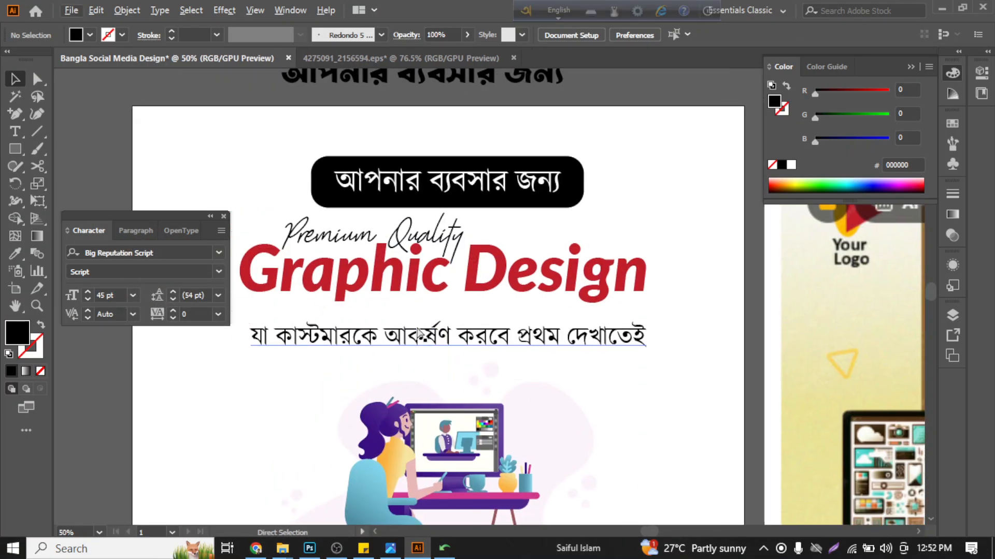
scroll(421, 335, "down", 2)
scroll(459, 322, "up", 2)
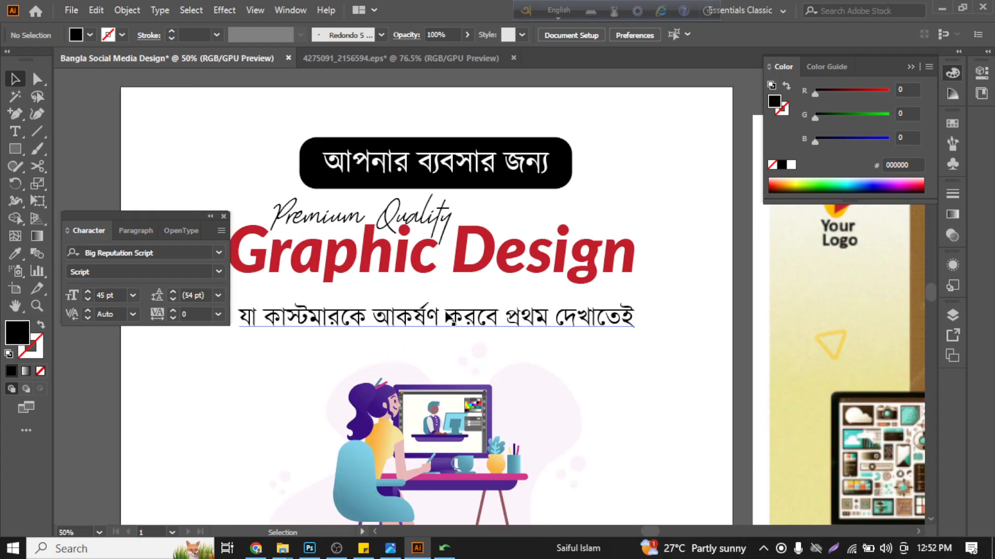
left_click_drag(446, 326, 441, 314)
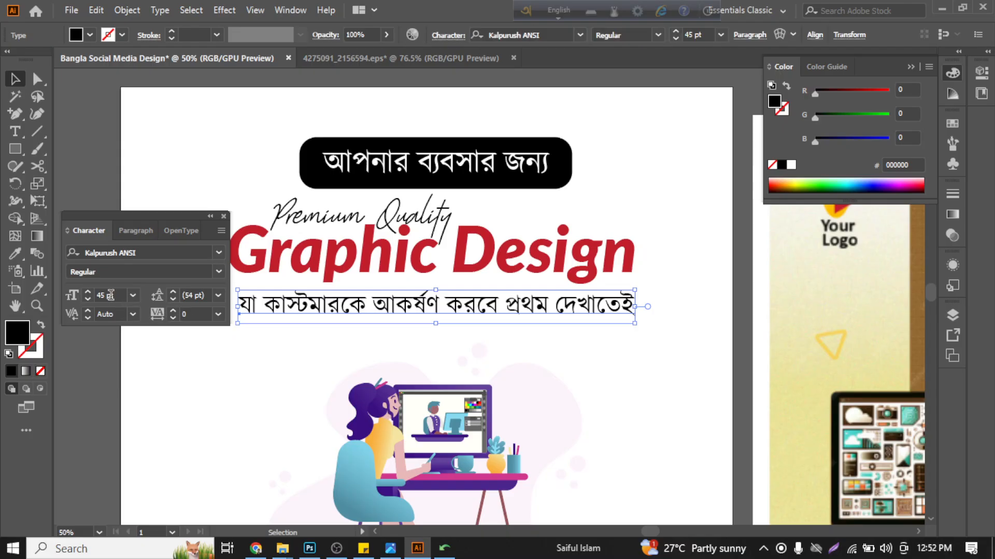
left_click(89, 300)
left_click(89, 300)
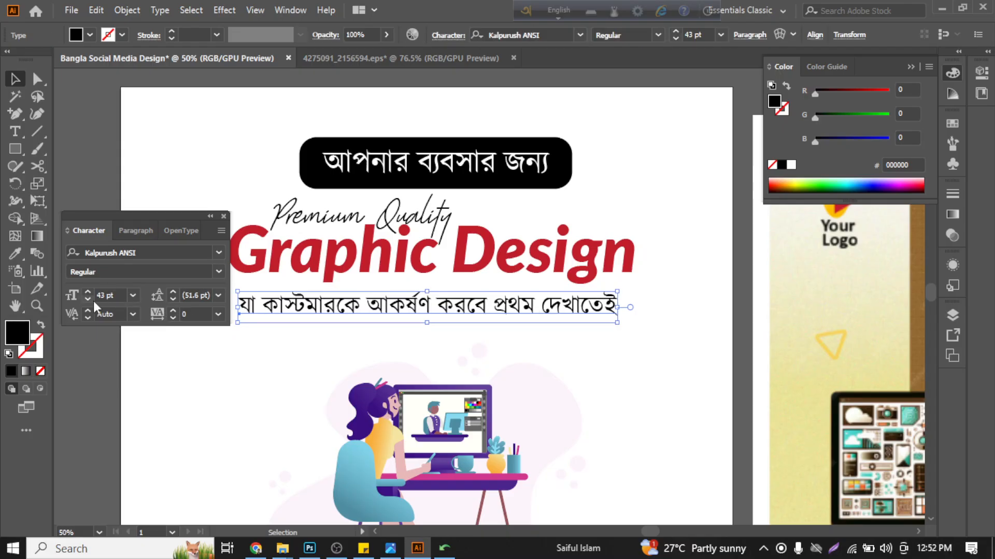
left_click(89, 300)
left_click(283, 374)
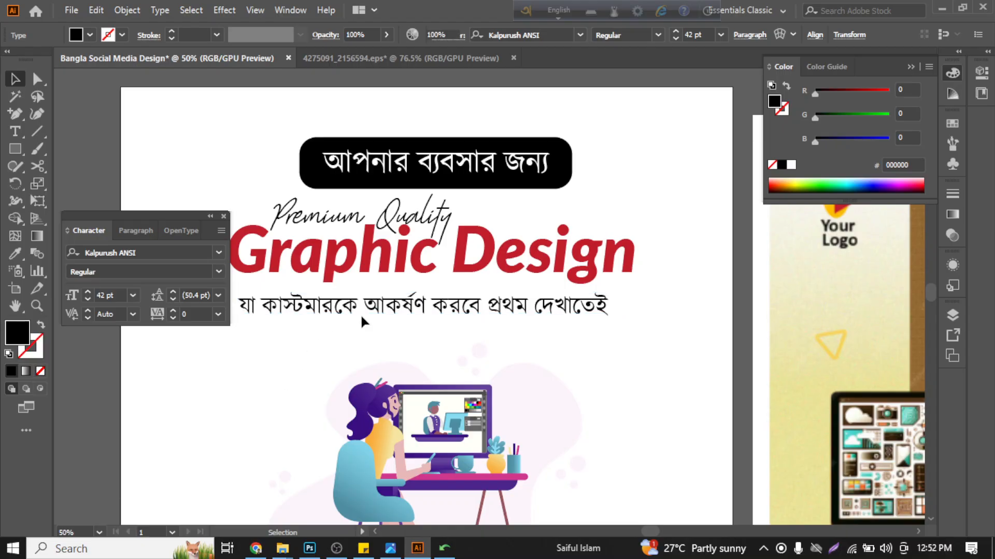
left_click_drag(362, 312, 368, 315)
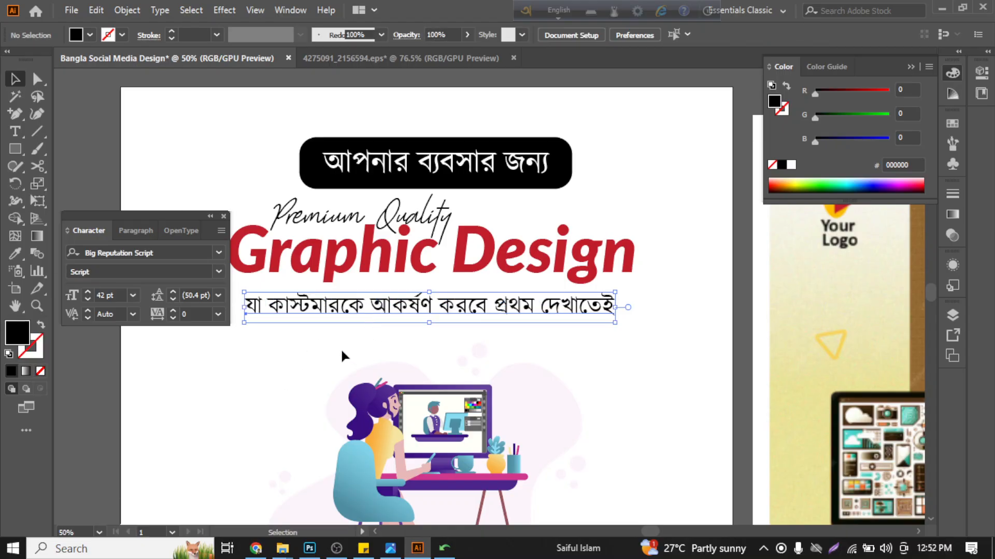
scroll(341, 356, "down", 2)
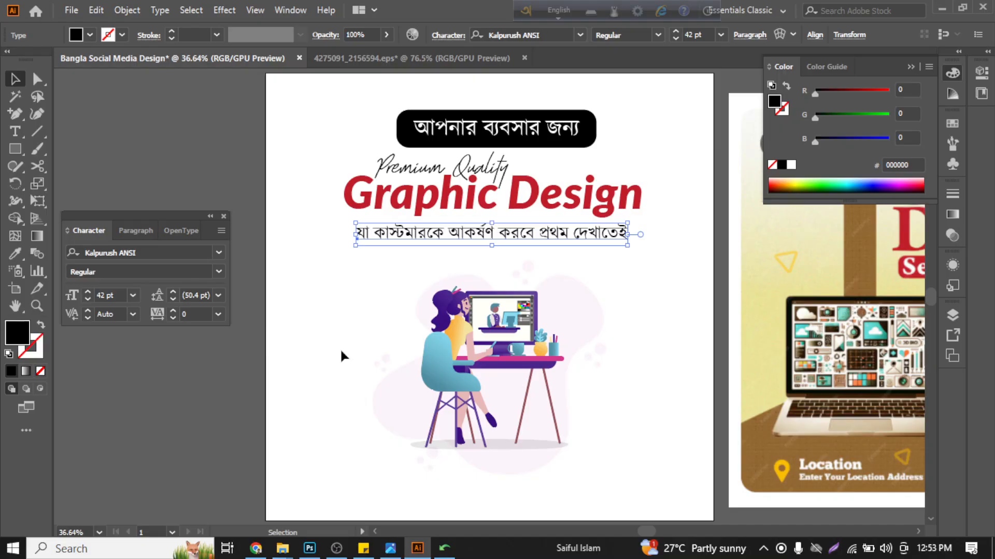
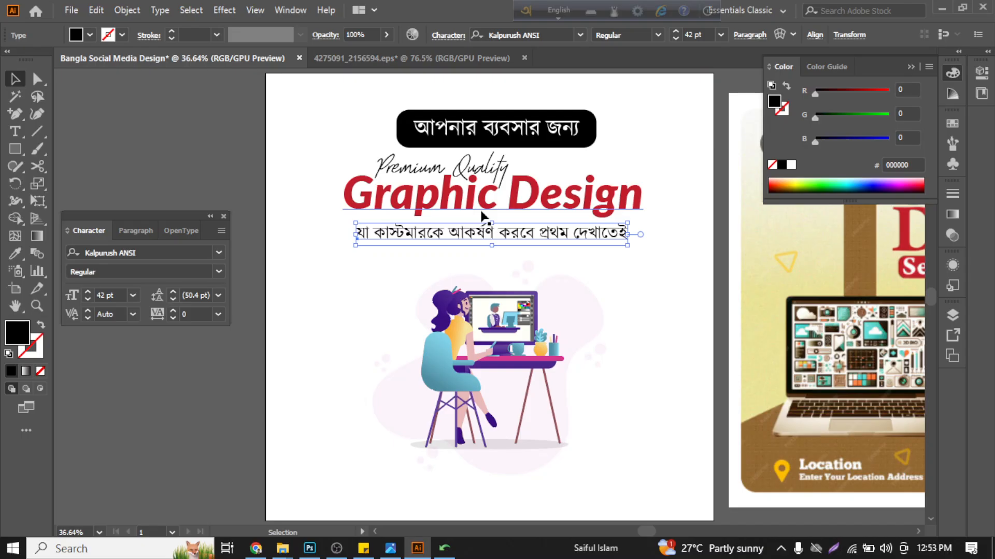
left_click(517, 203)
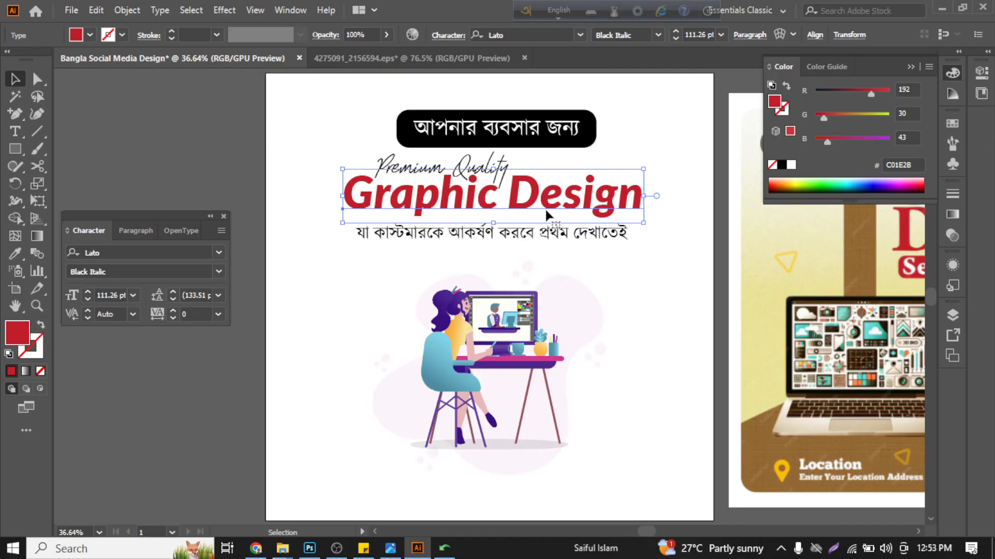
left_click(585, 175)
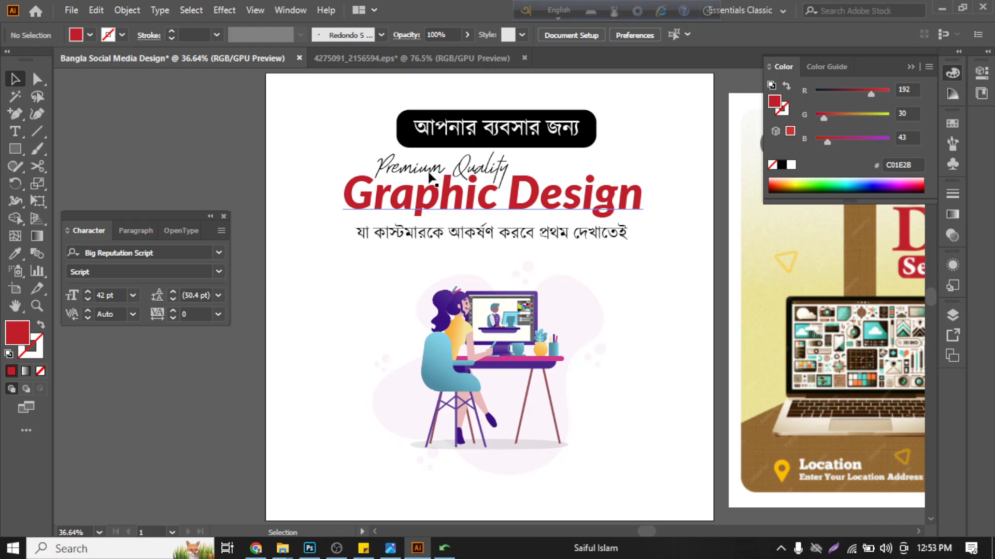
left_click(601, 243)
- Recolor the black rounded label with the purple gradient sampled from the woman's hair in the illustration
left_click(592, 128)
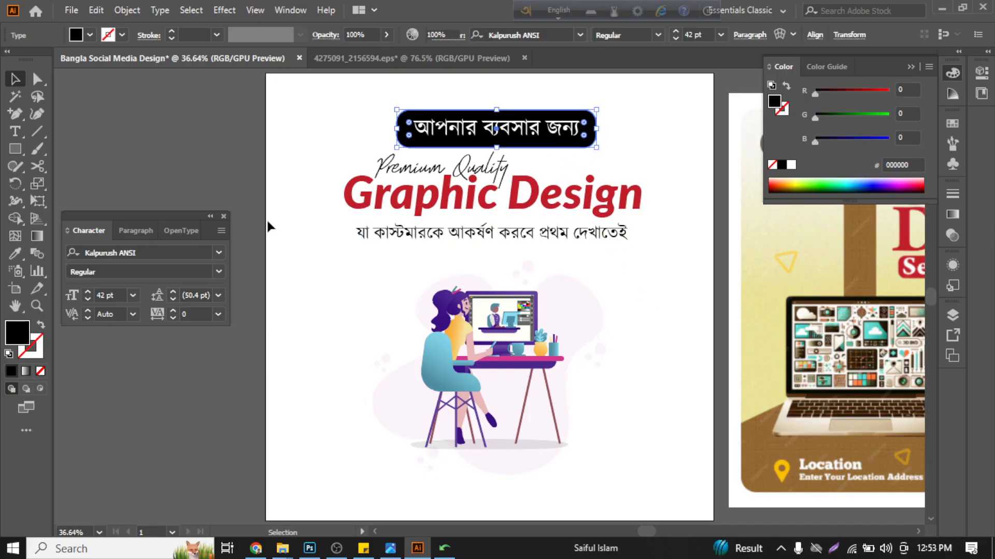
left_click(15, 253)
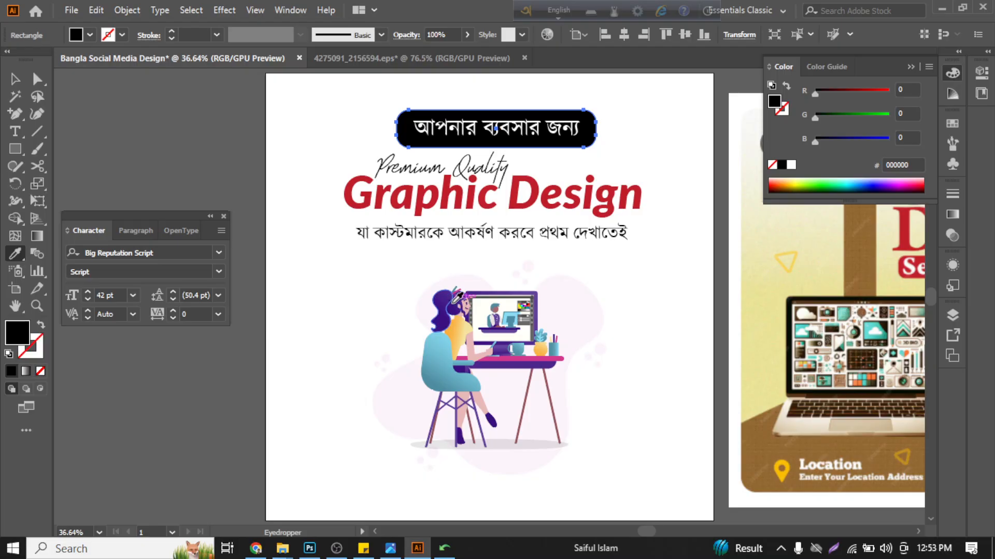
left_click(438, 303)
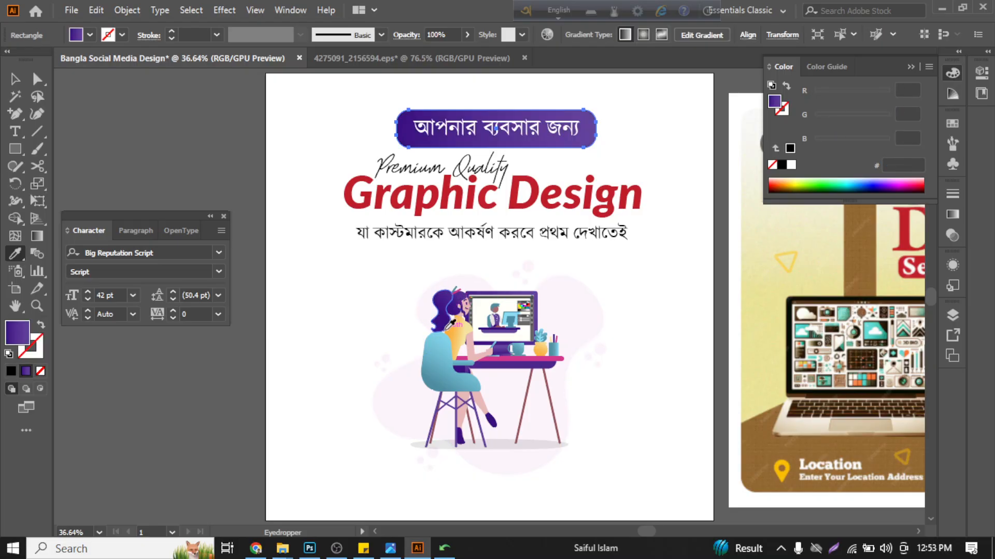
left_click(438, 350)
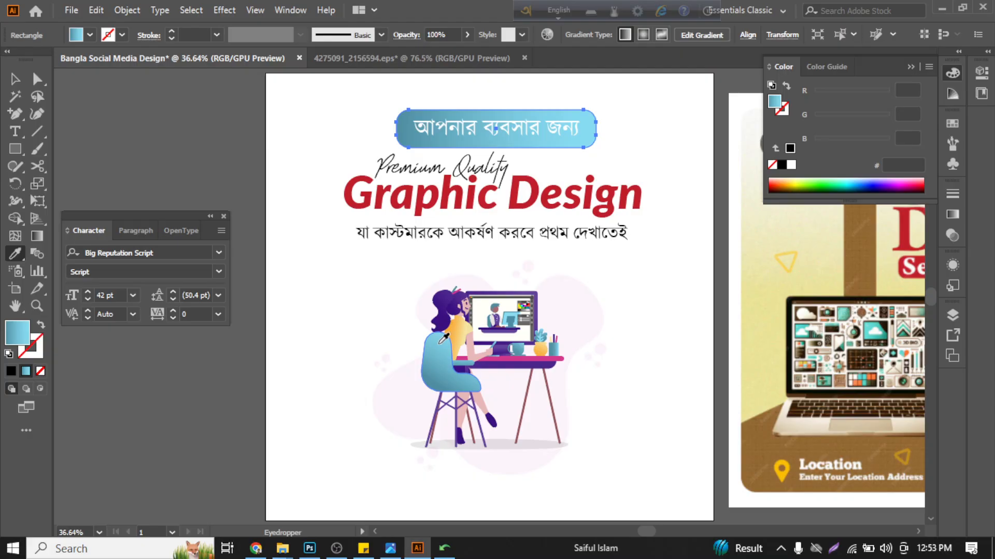
left_click(449, 300)
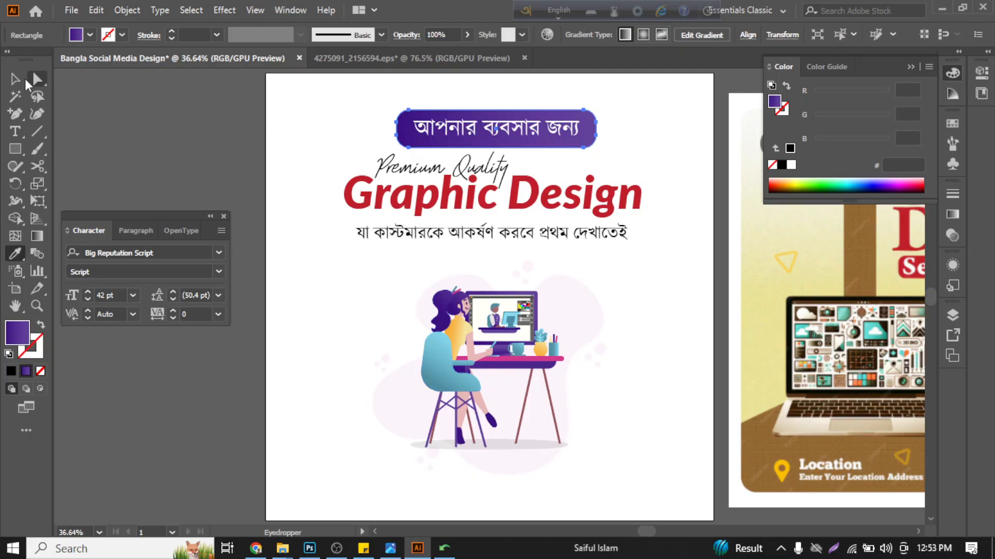
left_click(16, 79)
left_click(155, 133)
left_click(544, 206)
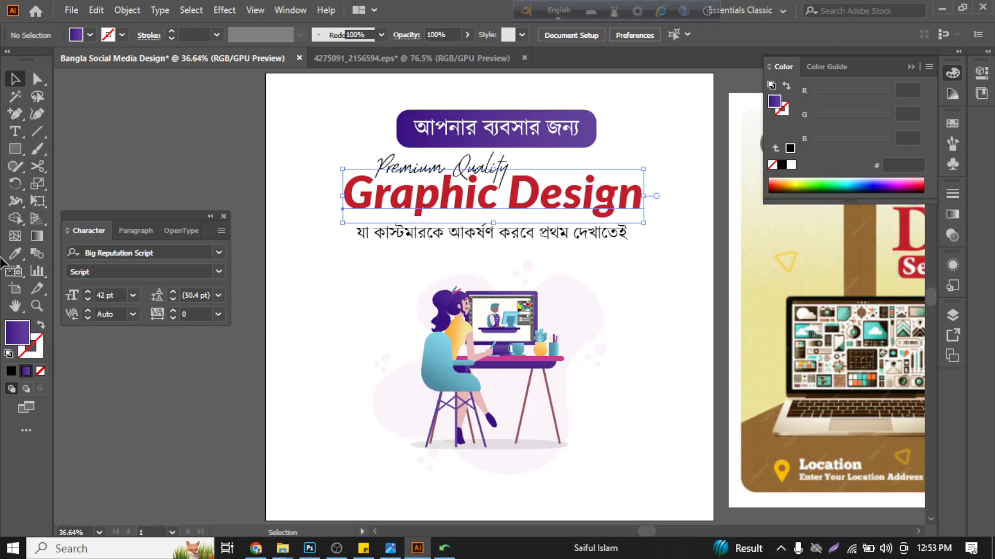
left_click(229, 145)
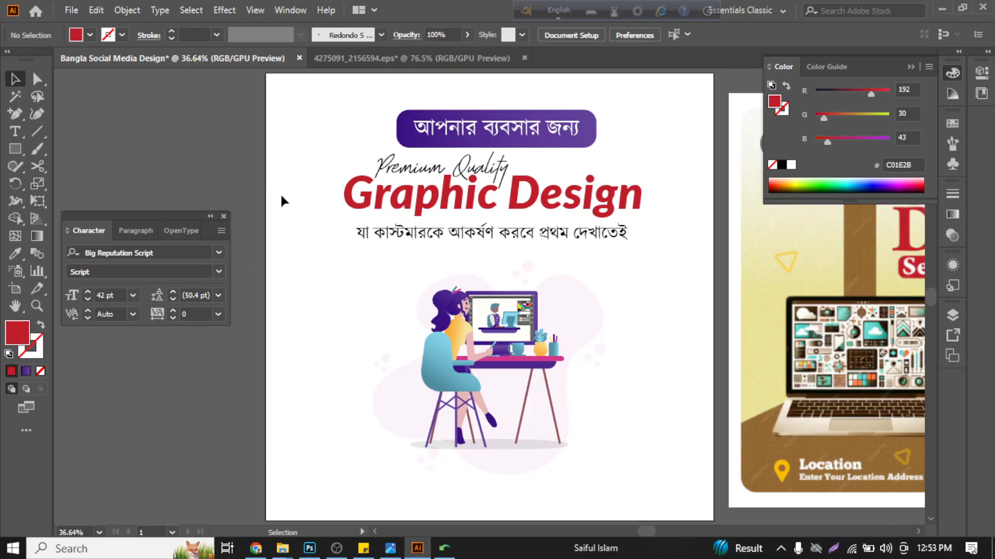
left_click(467, 237)
left_click(369, 298)
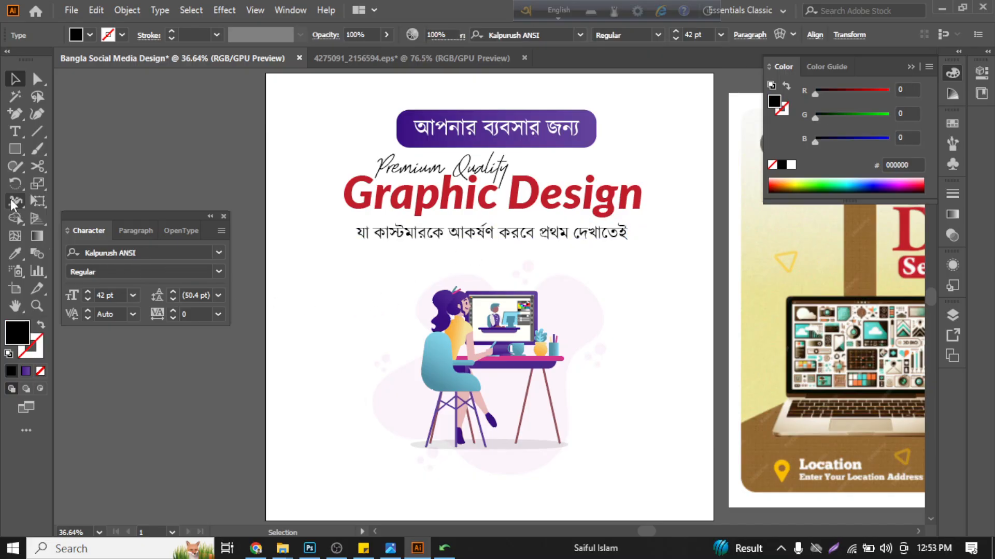
- Draw a black rectangle across the lower half of the Bangla tagline, slightly wider than the text
left_click(15, 149)
scroll(432, 235, "up", 2)
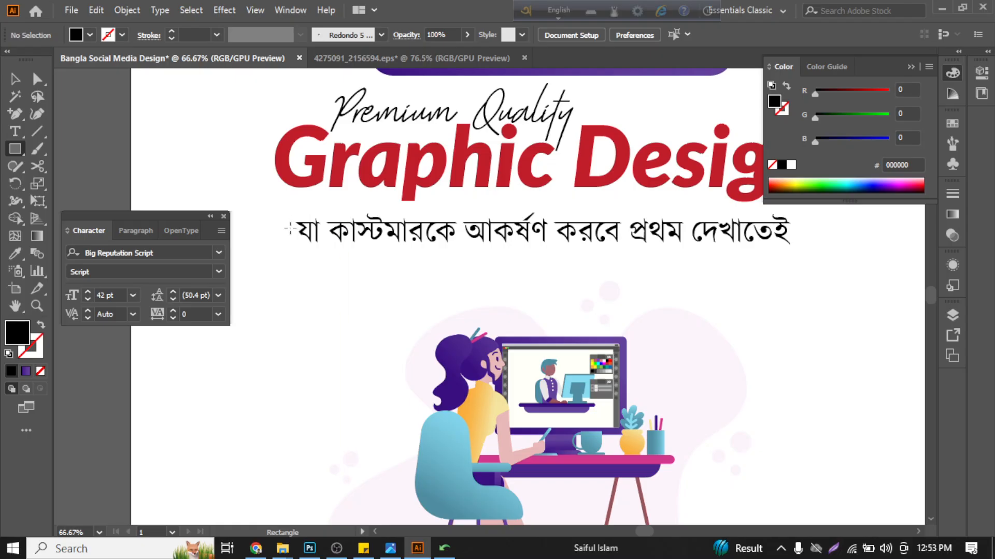
left_click_drag(284, 228, 796, 254)
left_click(15, 79)
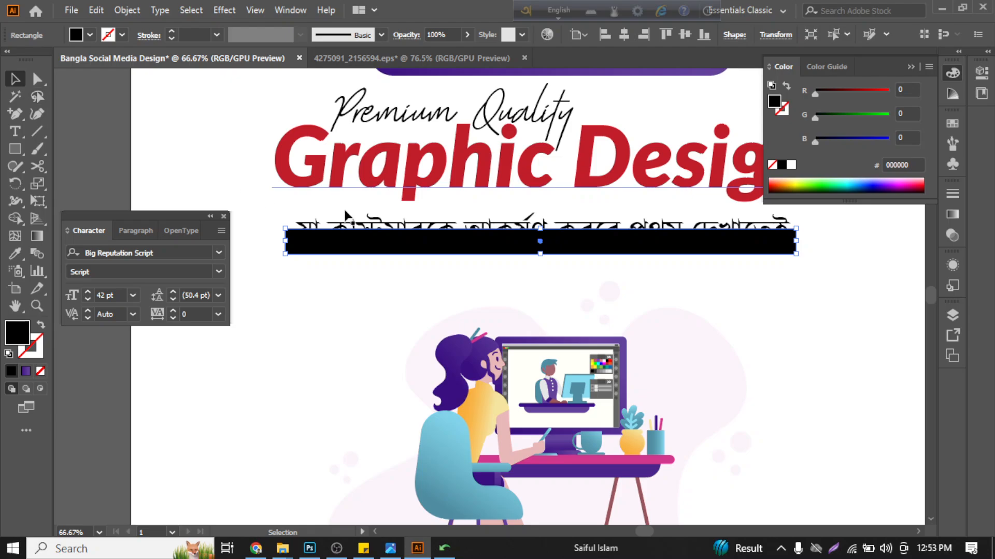
left_click(350, 227)
scroll(350, 235, "down", 1)
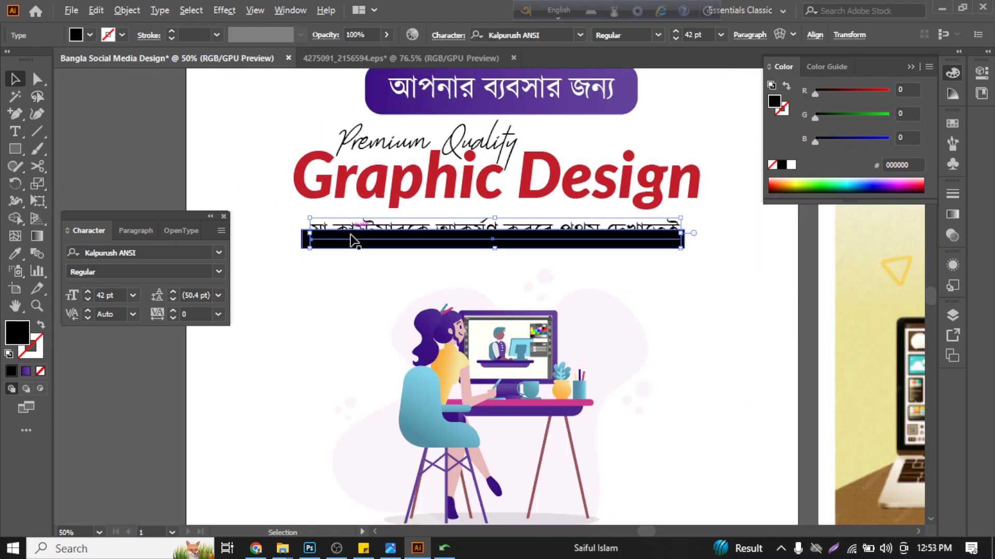
- Fill the tagline's rectangle with the solid purple sampled from the desk and send it behind the text
left_click(282, 240)
left_click(310, 243)
left_click(15, 254)
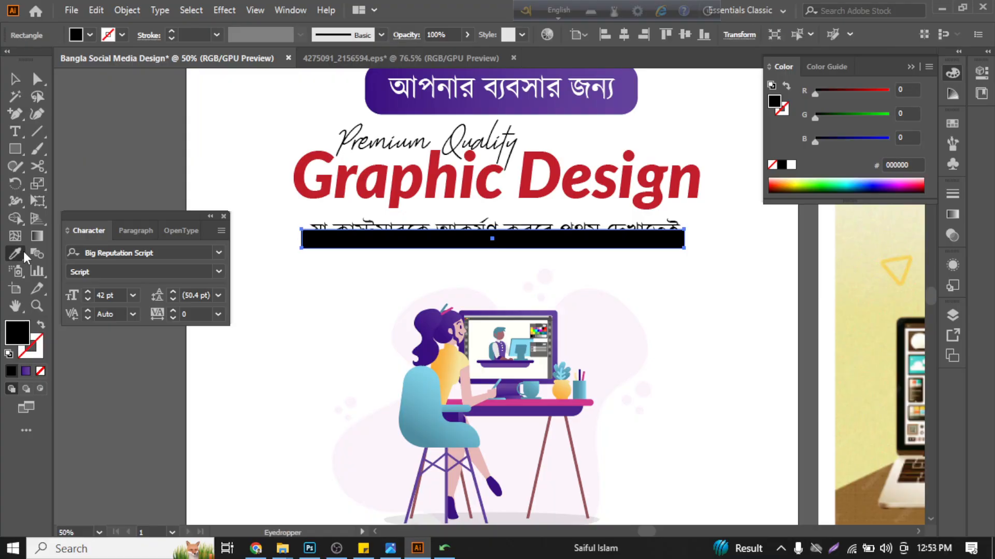
left_click(532, 416)
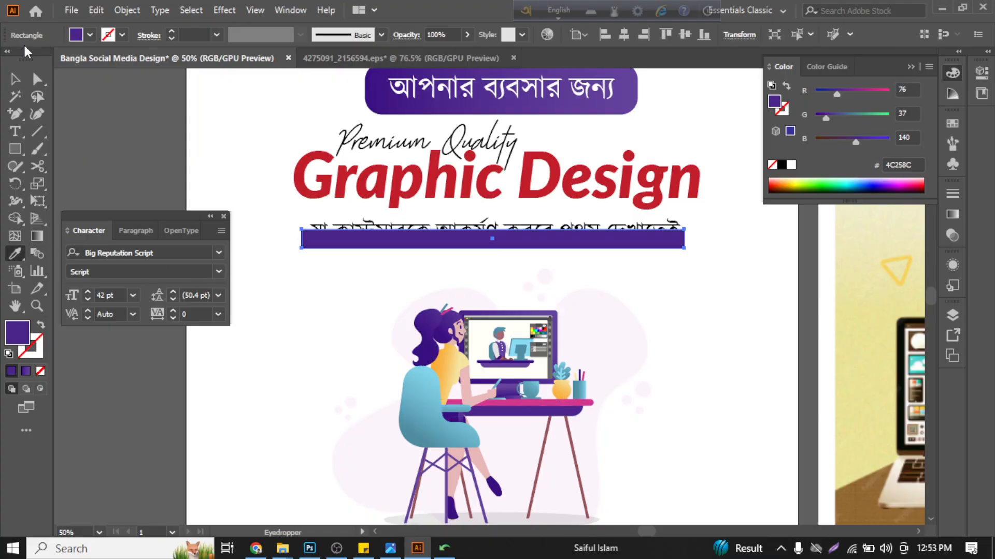
left_click(17, 81)
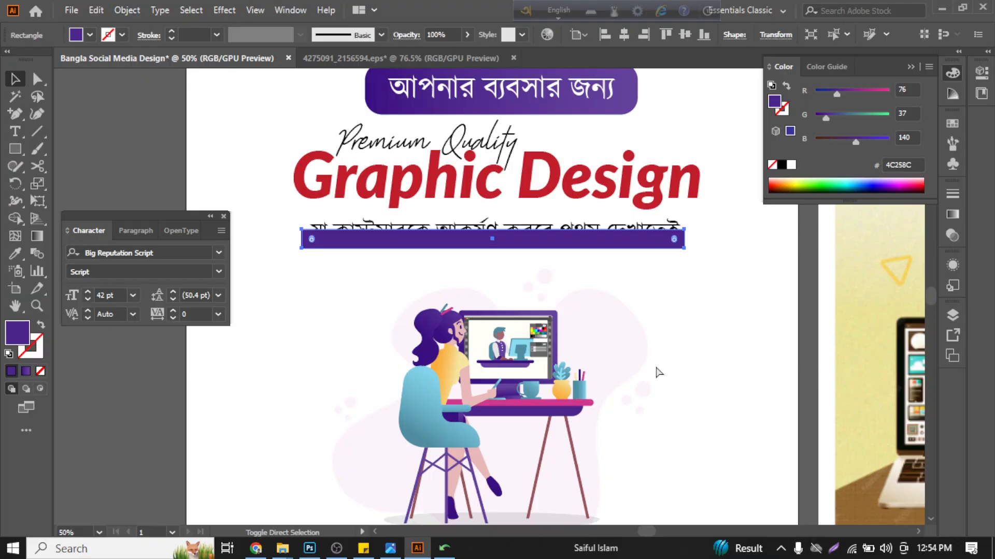
key("ctrl+shift+bracketleft")
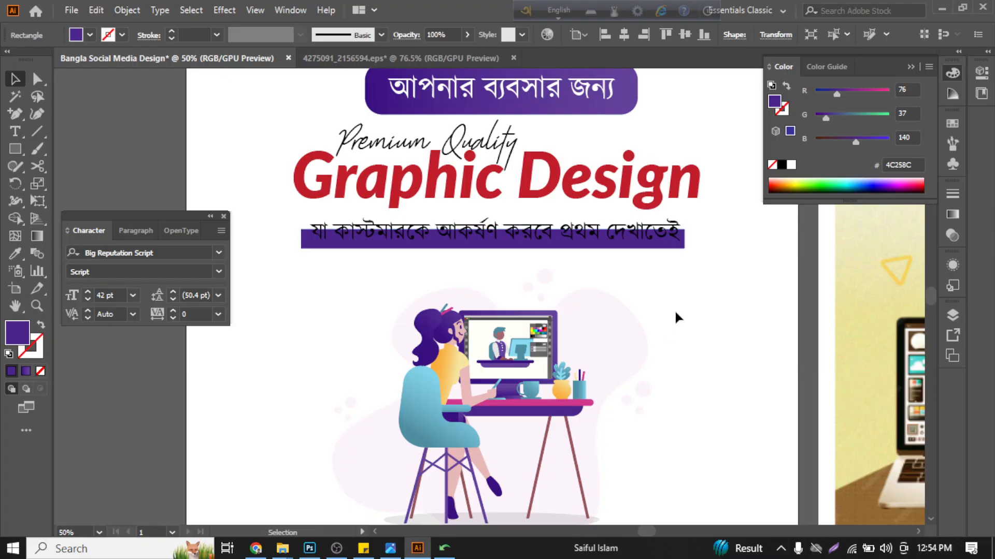
left_click(656, 258)
- Replace the purple fill of the tagline's rectangle with the orange-yellow gradient sampled from the plant pot
left_click(653, 247)
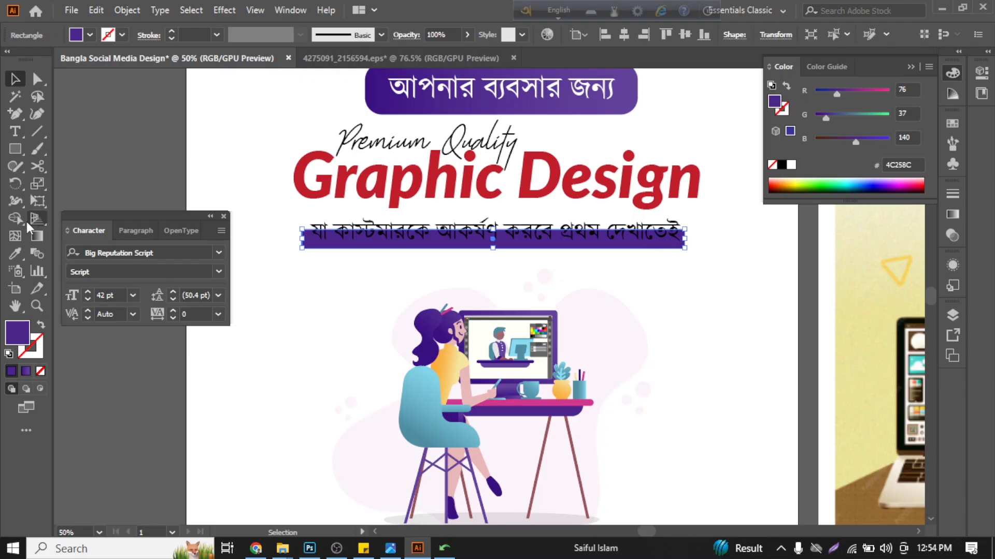
left_click(13, 254)
scroll(513, 366, "up", 1)
left_click(490, 362)
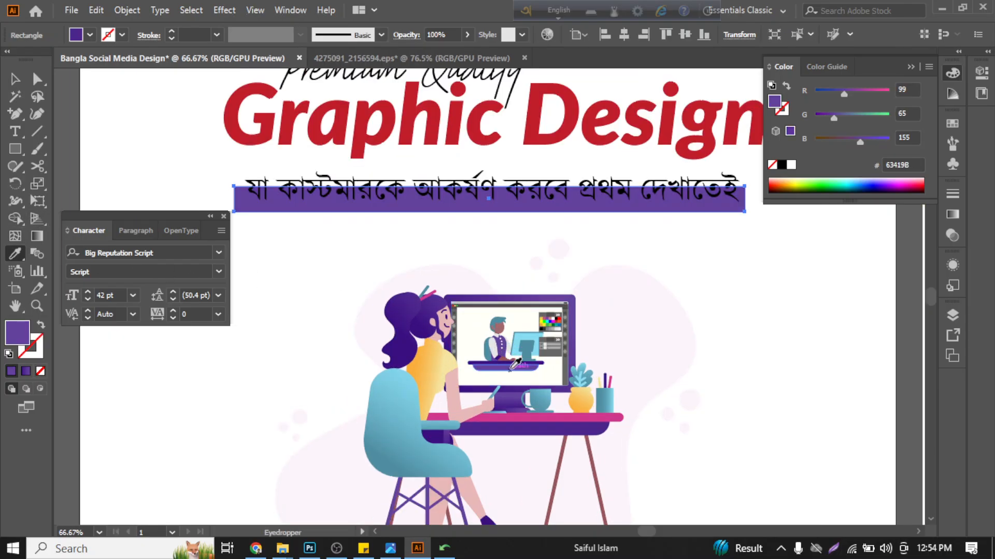
left_click(592, 391)
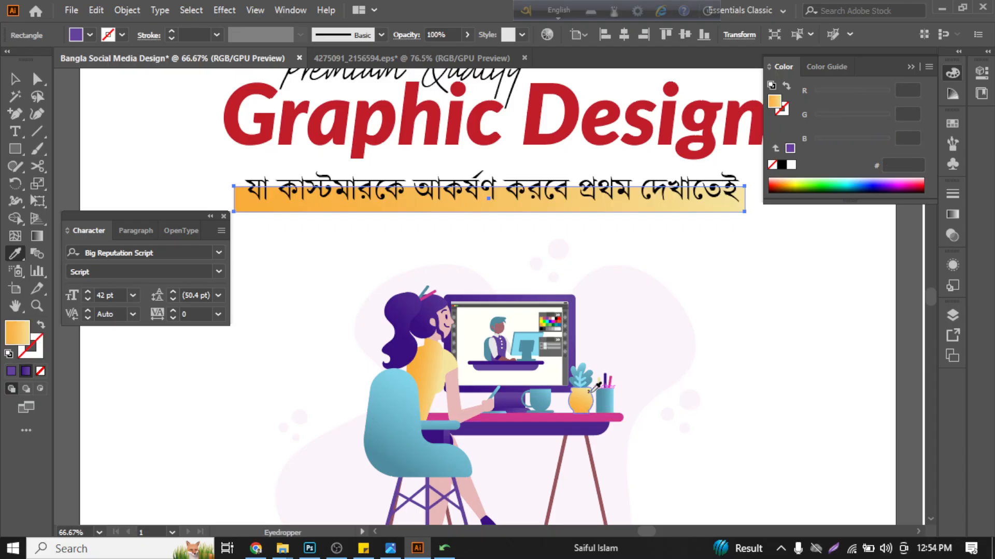
left_click(14, 79)
left_click(138, 140)
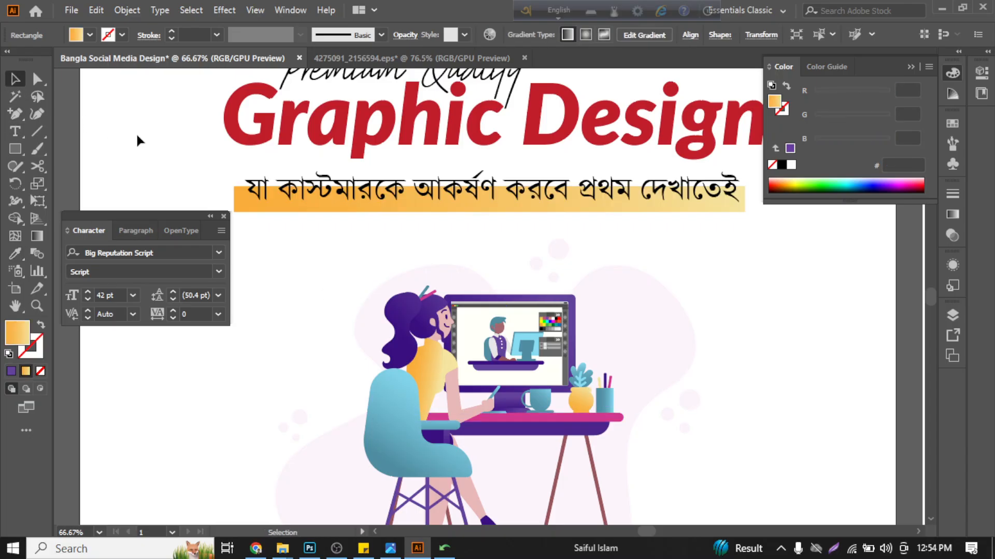
scroll(200, 192, "down", 1)
scroll(661, 254, "down", 3)
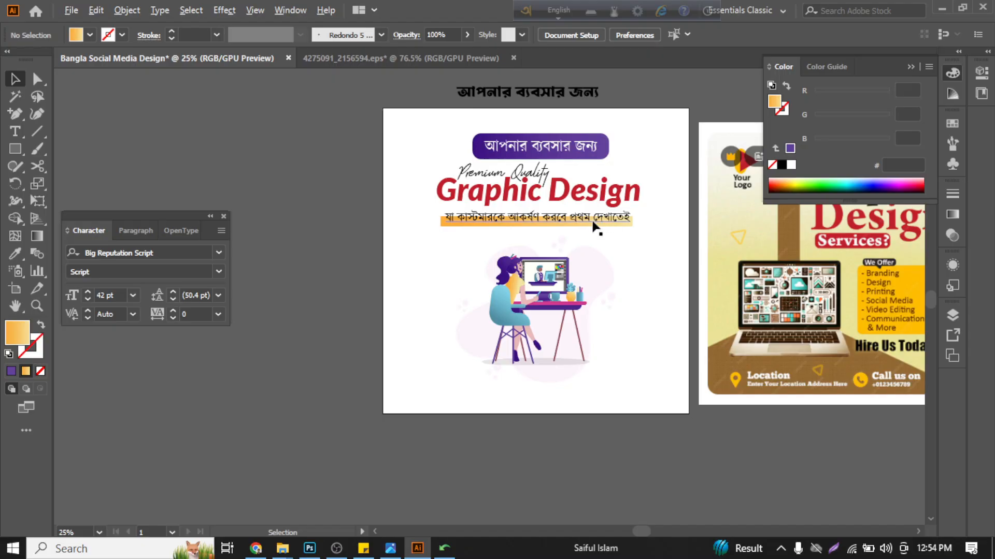
- Extend the orange rectangle upward so it covers the full height of the Bangla tagline
scroll(534, 228, "up", 3)
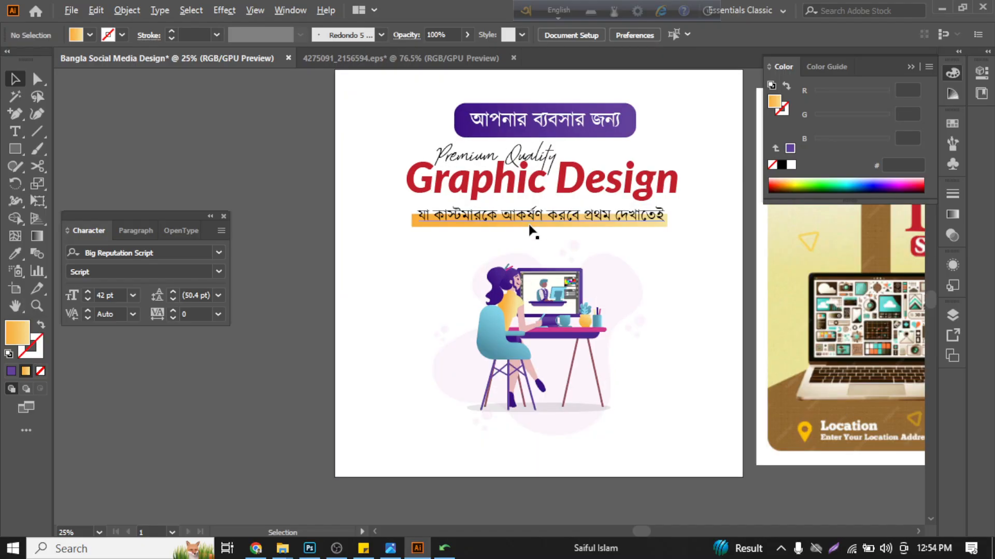
left_click(609, 209)
left_click_drag(551, 205, 552, 182)
left_click(427, 256)
- Nudge the Bangla tagline and its orange rectangle together slightly down, away from the "Graphic Design" title
left_click(481, 205)
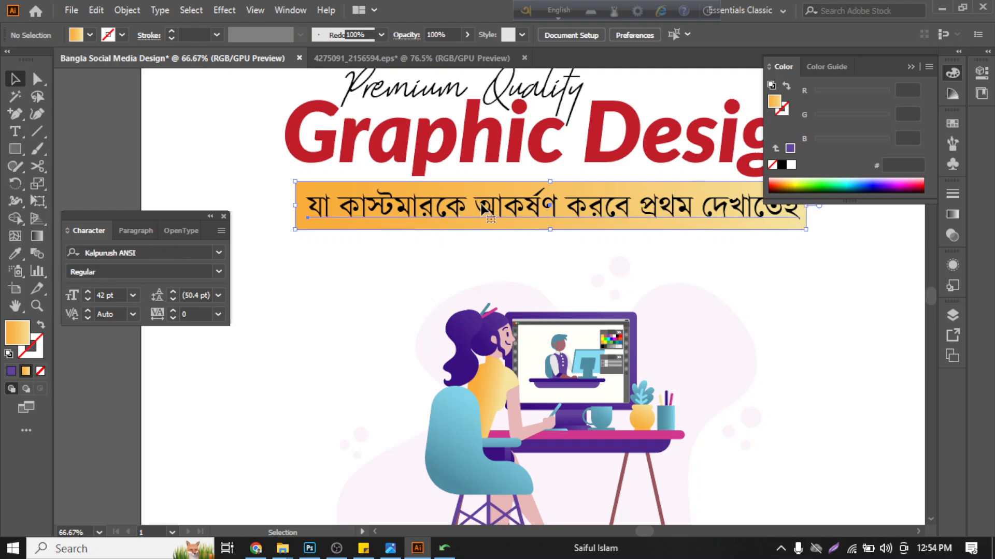
key("Down")
key("Down")
key("Down")
key("Down")
key("Down")
key("Down")
key("Down")
key("Down")
key("Down")
key("Down")
key("Down")
key("Down")
key("Down")
key("Down")
key("Down")
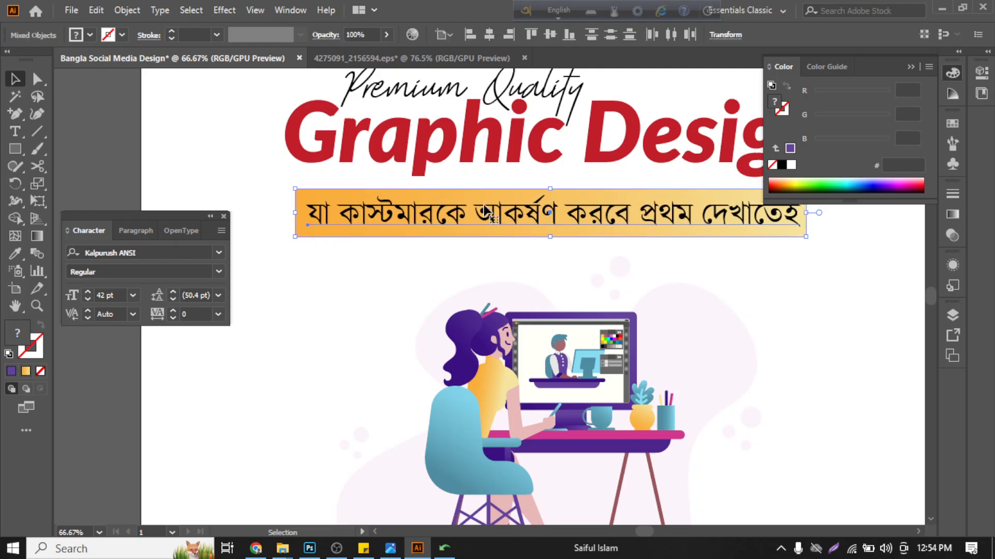
key("Down")
left_click(910, 67)
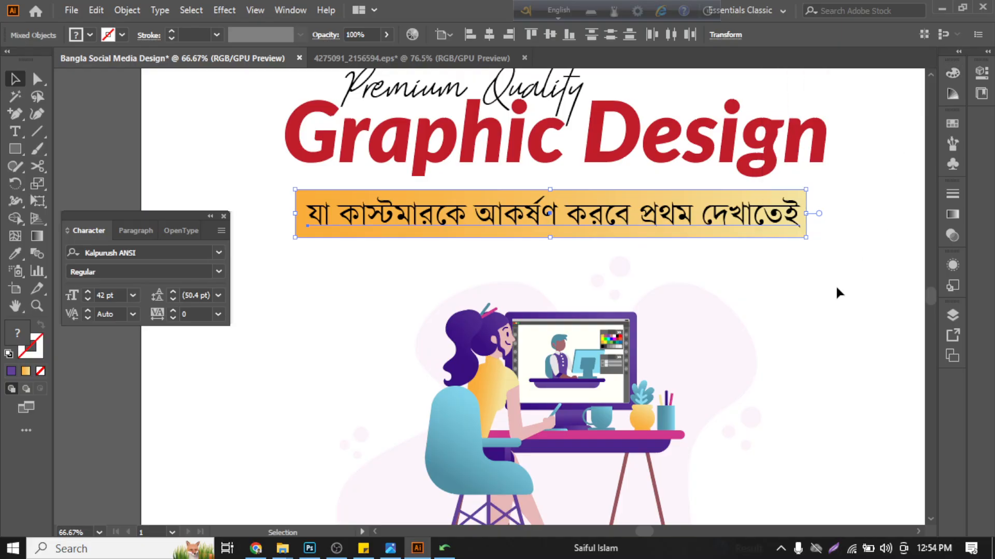
left_click(835, 285)
scroll(719, 272, "down", 2)
scroll(719, 272, "up", 1)
scroll(719, 272, "right", 3)
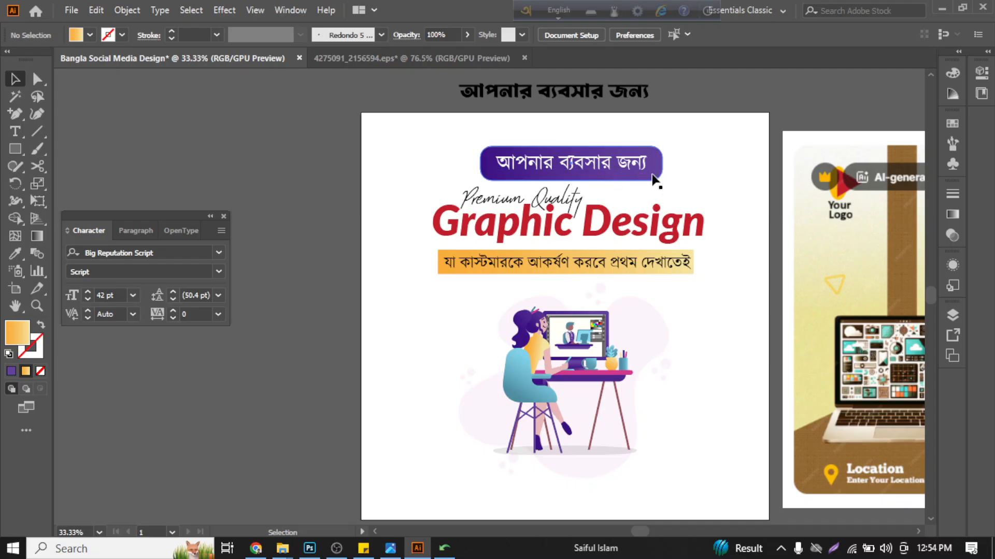
- Try gradient angles of 90° and 45° on the tagline's orange rectangle, and set the angle back to 0°
left_click(436, 266)
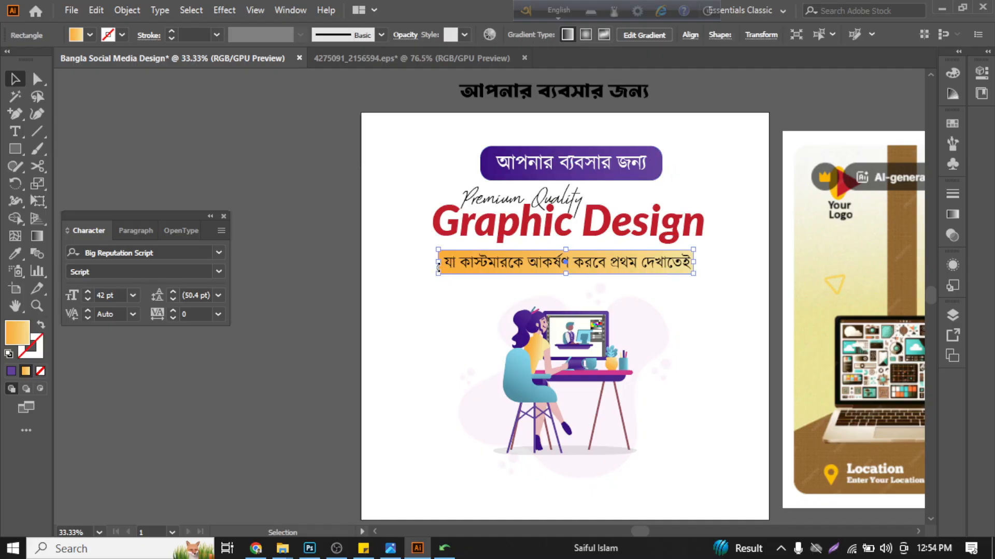
double_click(36, 237)
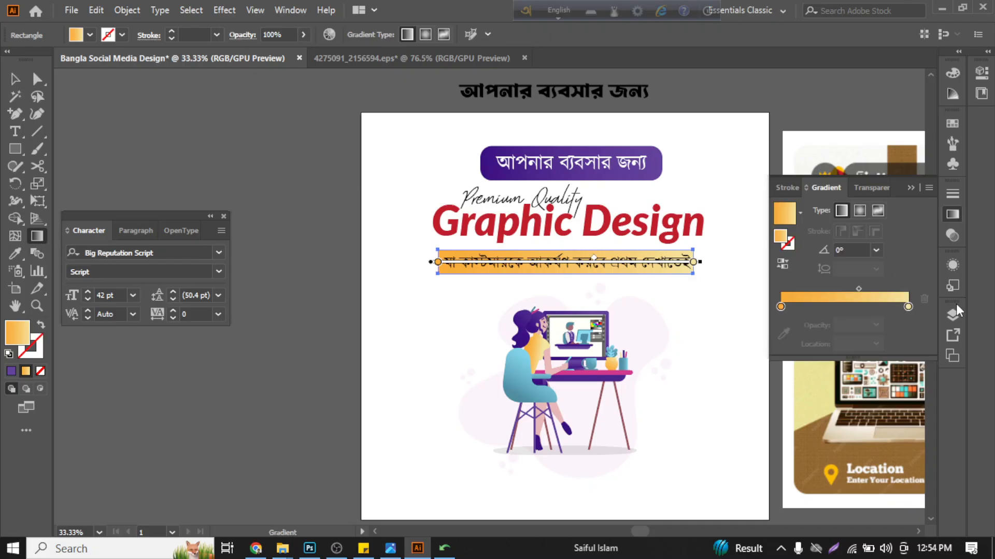
left_click(875, 251)
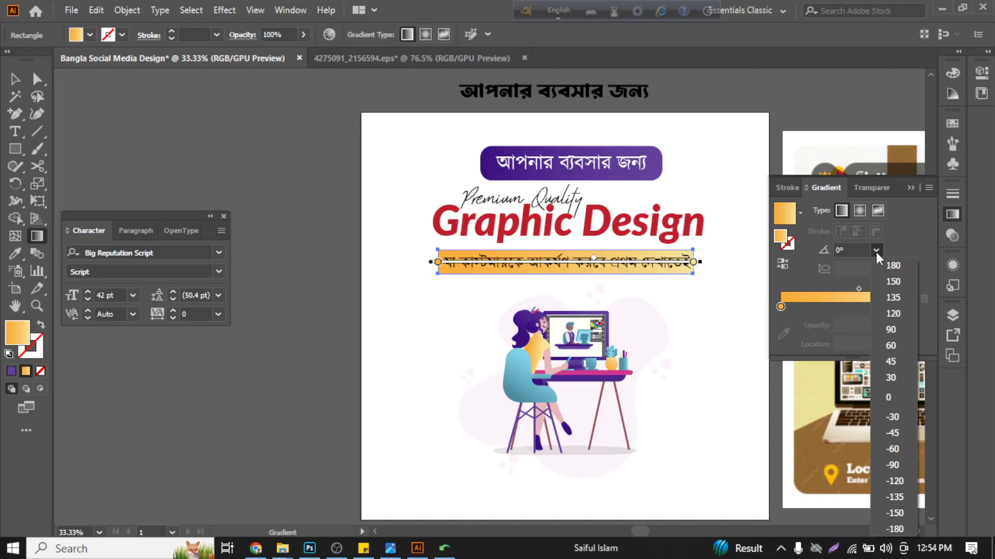
left_click(891, 334)
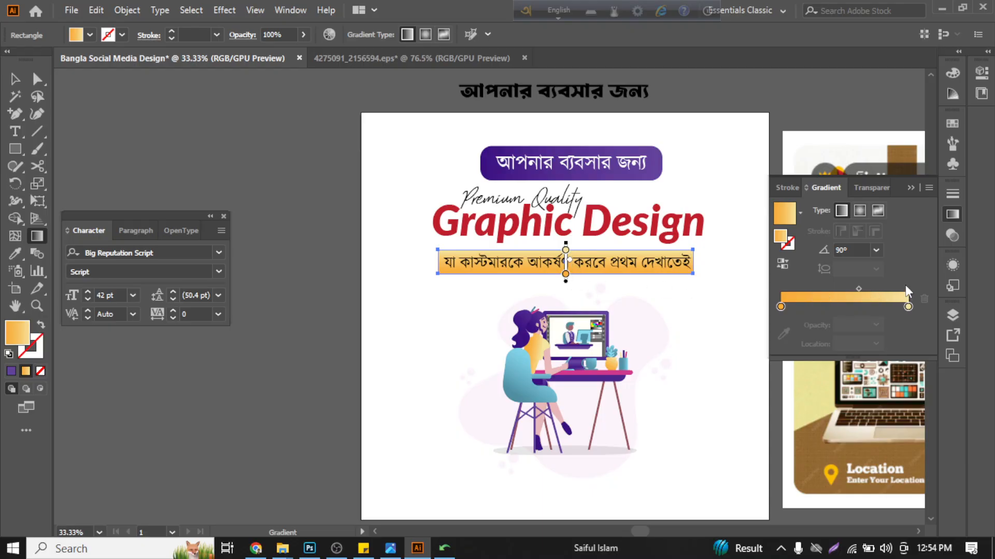
left_click(875, 250)
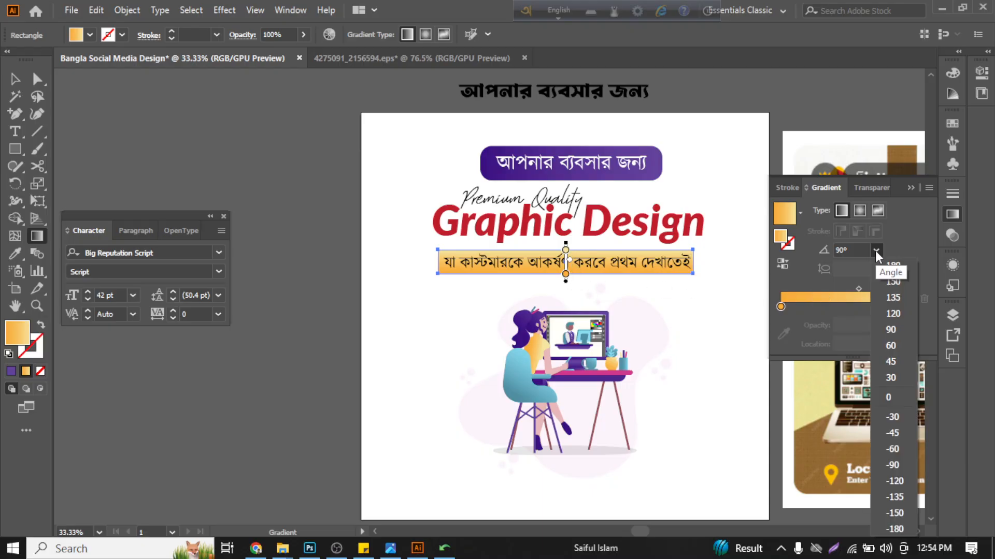
left_click(893, 361)
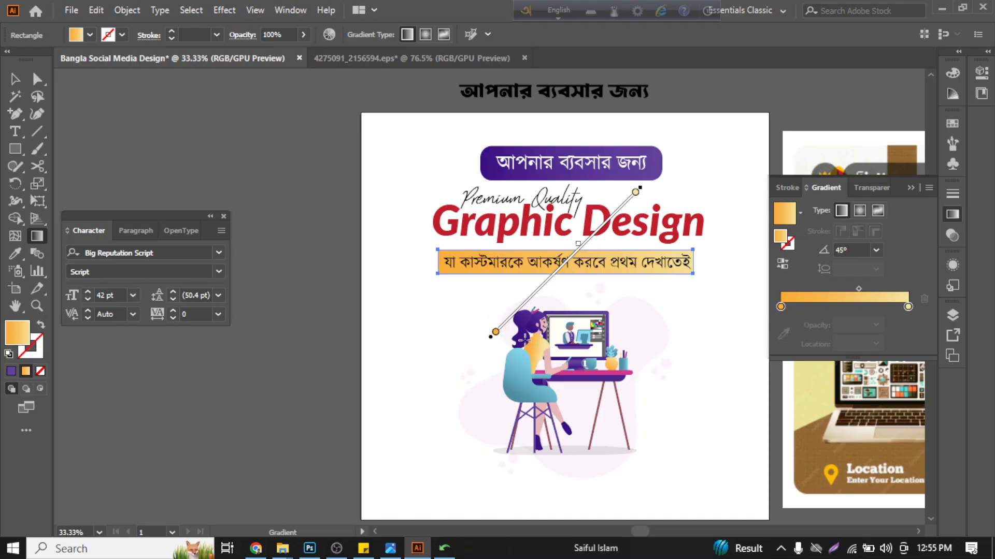
left_click(876, 250)
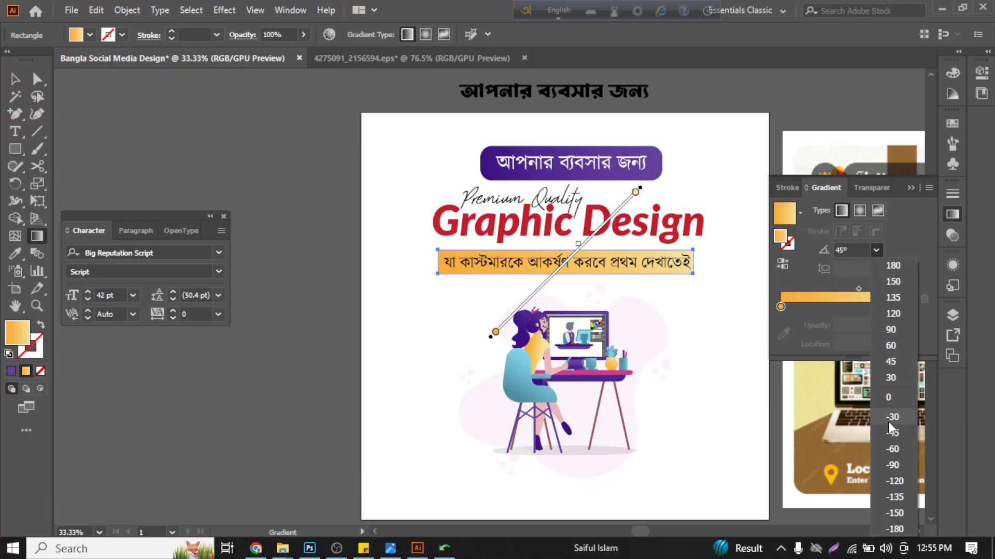
left_click(887, 395)
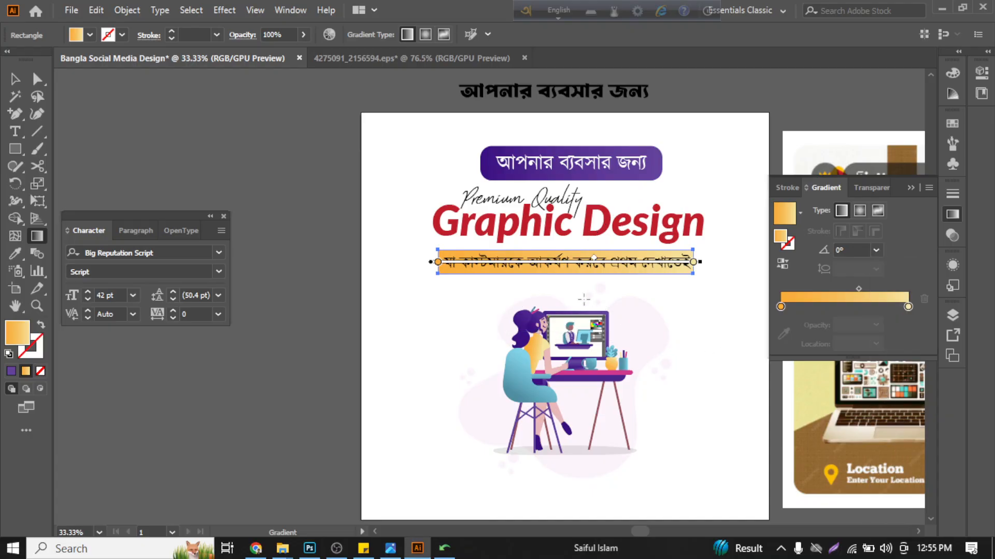
- Redirect the linear gradient on the tagline's orange rectangle vertically to 90°, with the darker orange along the lower edge
scroll(584, 300, "up", 3)
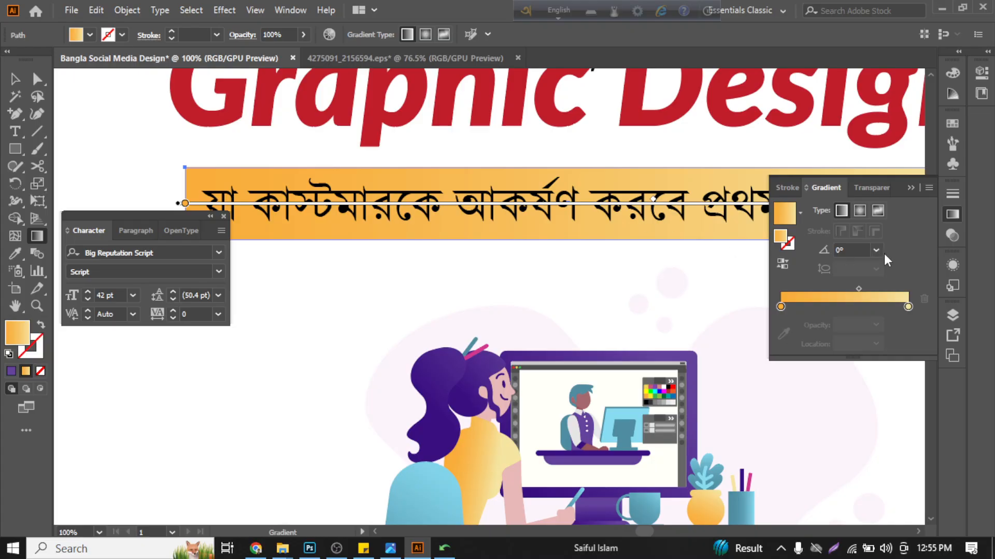
left_click_drag(583, 240, 582, 179)
left_click_drag(582, 170, 568, 167)
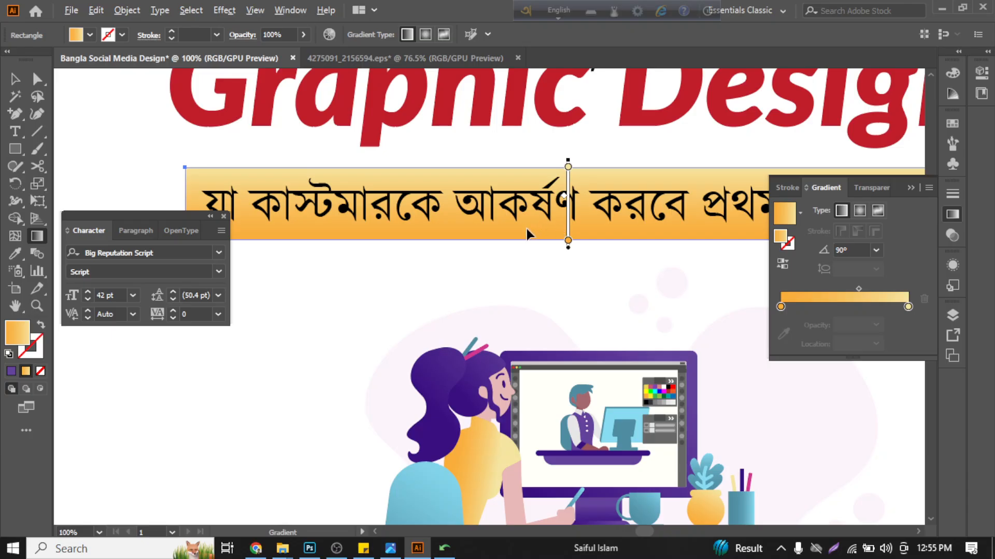
- Reverse the tagline rectangle's gradient so the darker orange runs along the upper edge
scroll(526, 229, "down", 2)
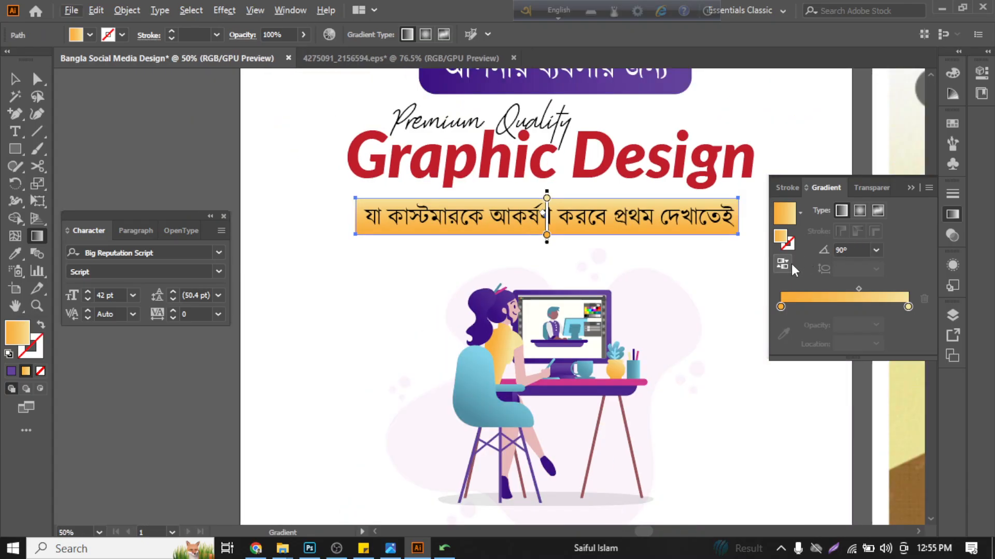
scroll(546, 196, "up", 2)
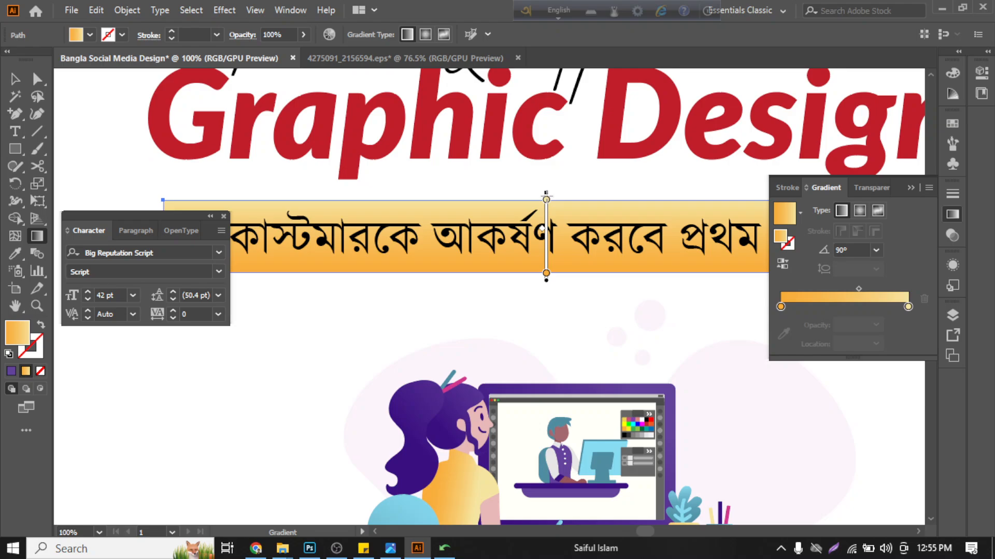
left_click(785, 264)
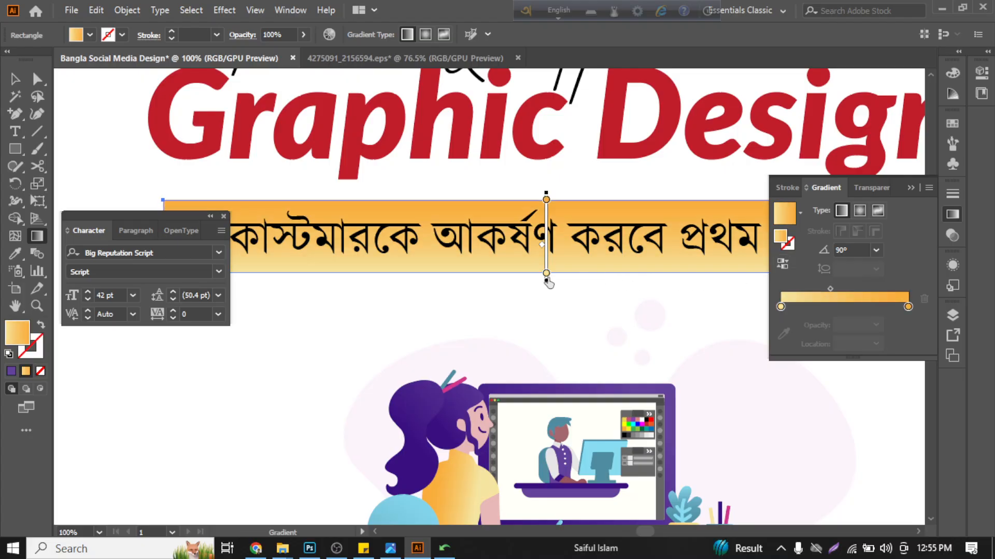
scroll(545, 280, "down", 1)
scroll(545, 279, "down", 2)
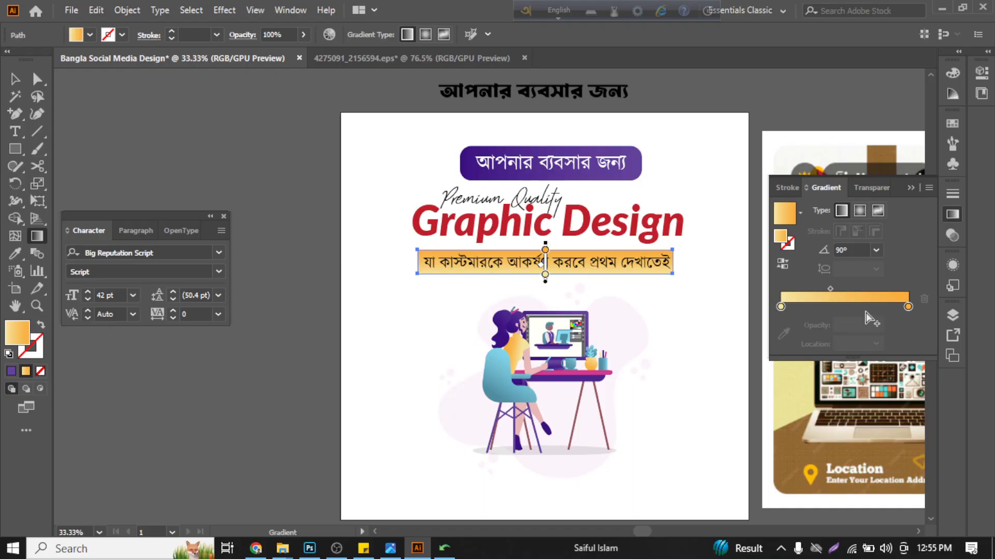
left_click(779, 269)
left_click(779, 268)
- Change the tagline rectangle's gradient to radial and extend its radius to the rectangle's right edge
scroll(544, 260, "up", 2)
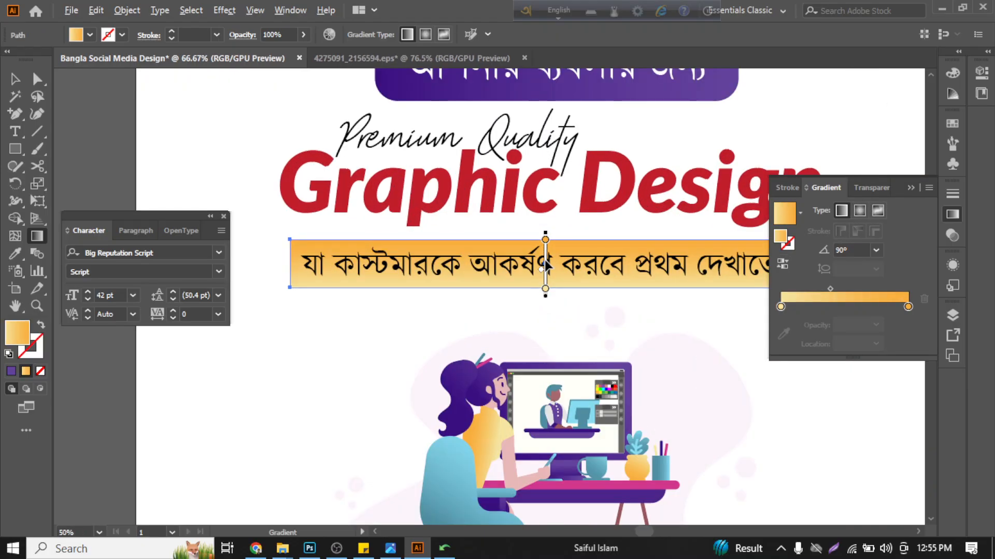
left_click(857, 212)
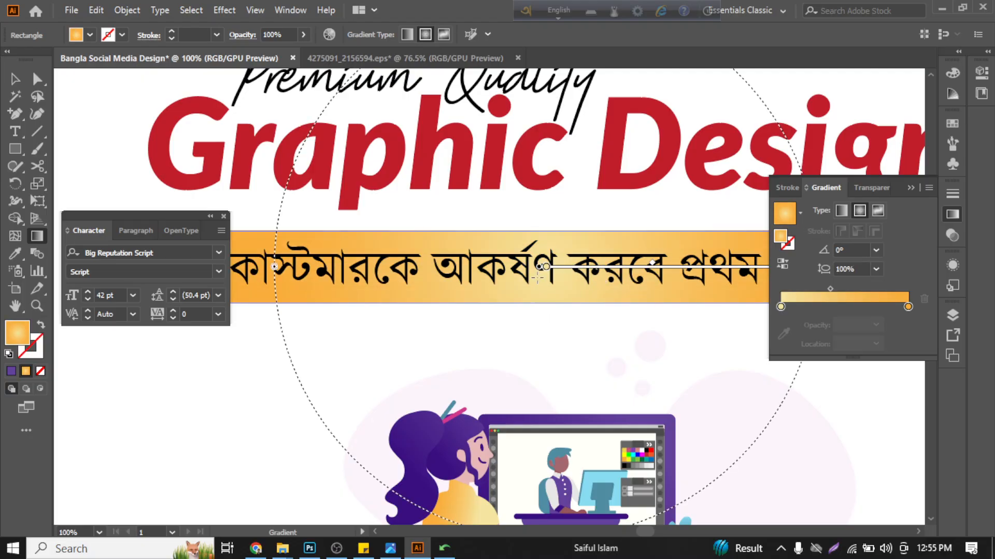
scroll(531, 273, "down", 2)
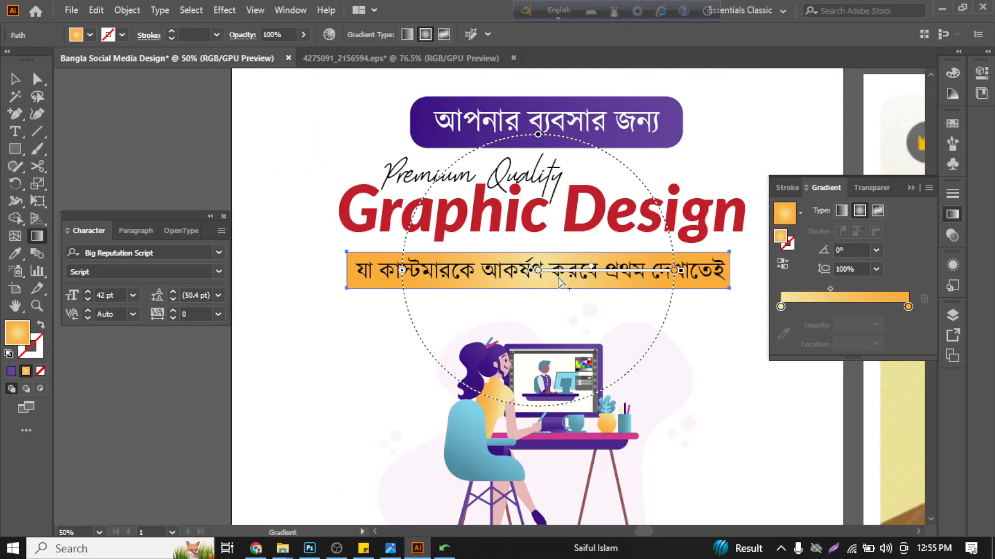
scroll(757, 282, "down", 1)
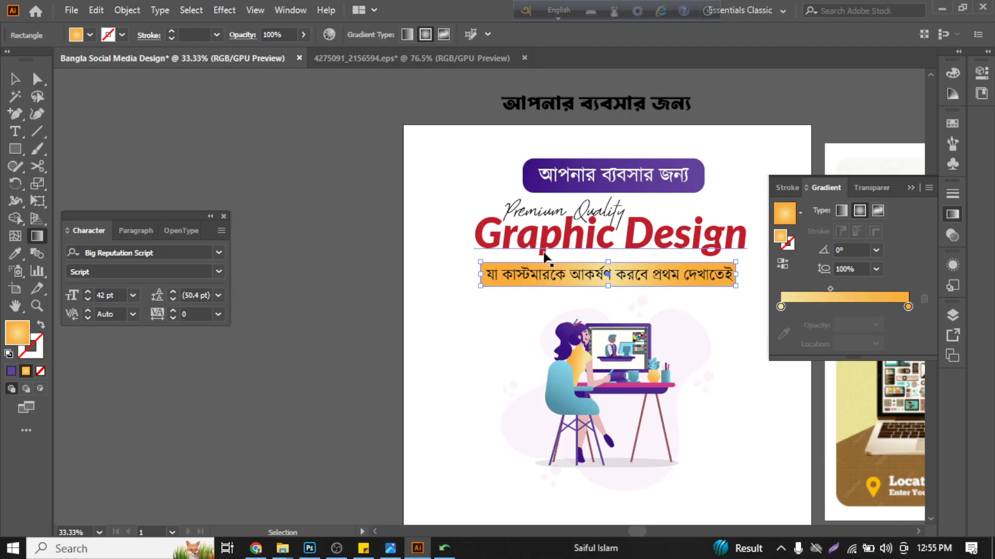
scroll(574, 280, "right", 3)
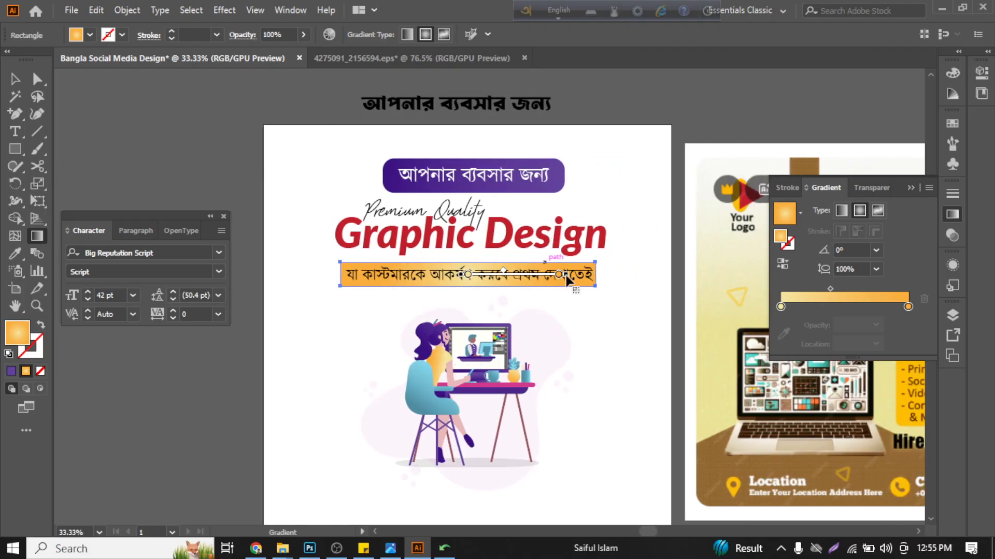
mouse_move(571, 275)
left_mouse_down()
mouse_move(601, 281)
mouse_move(571, 281)
mouse_move(600, 293)
left_mouse_up()
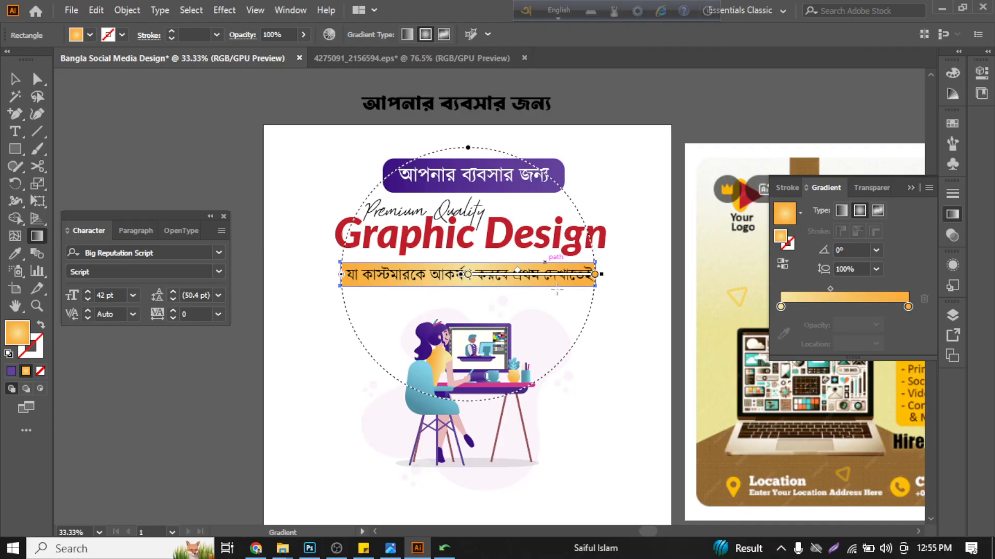
- Adjust the midpoint of the rectangle's radial gradient and set its location to 50%
scroll(517, 275, "up", 1)
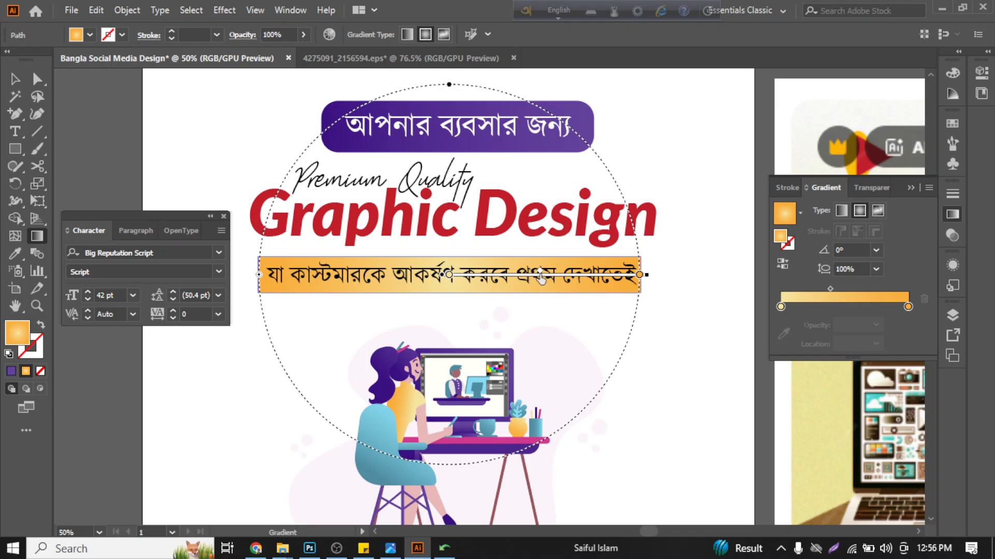
left_click_drag(522, 274, 550, 279)
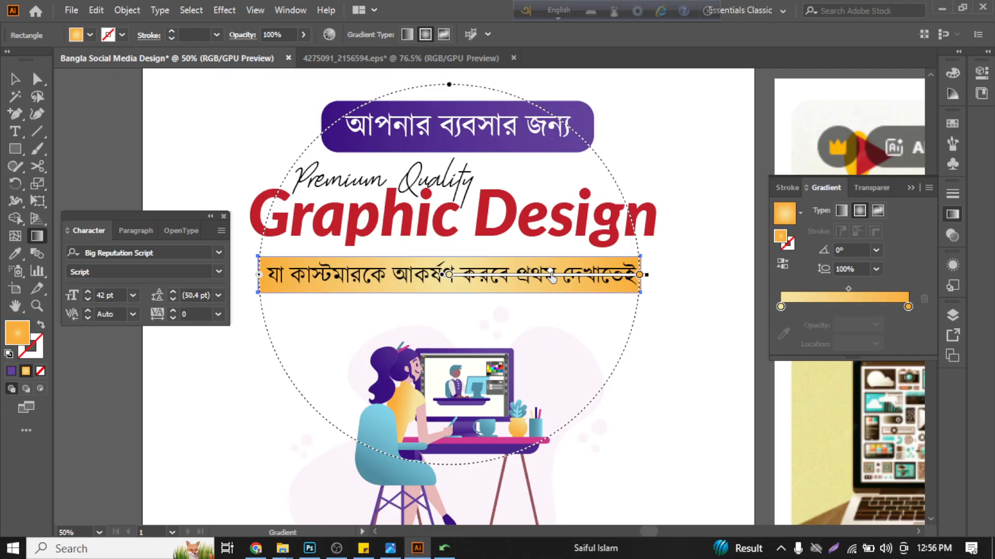
left_click(848, 290)
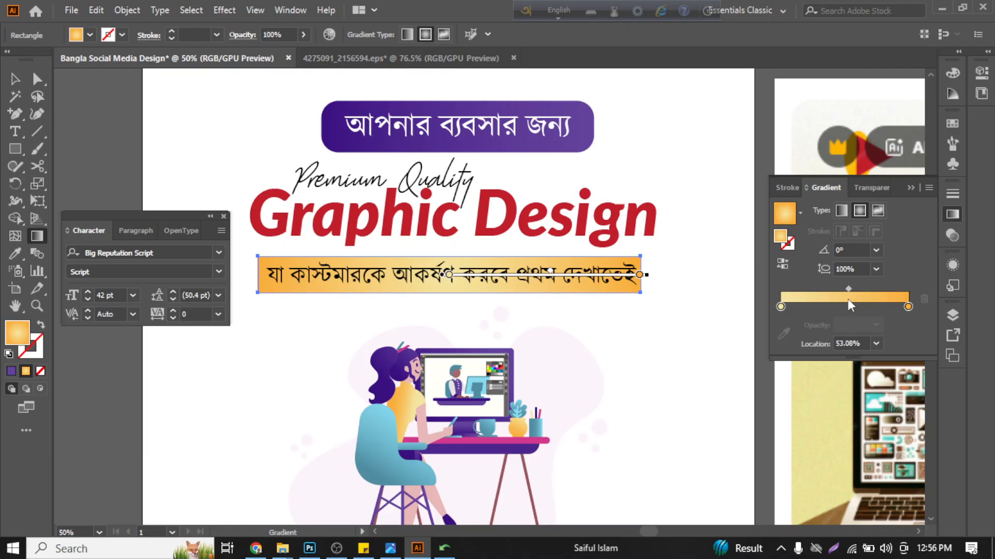
left_click(858, 342)
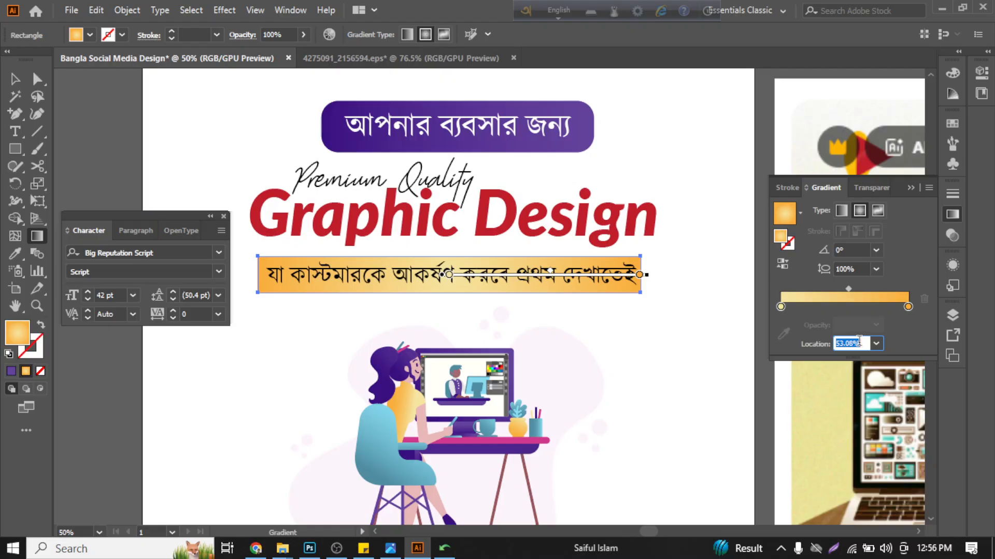
type("50")
key("Return")
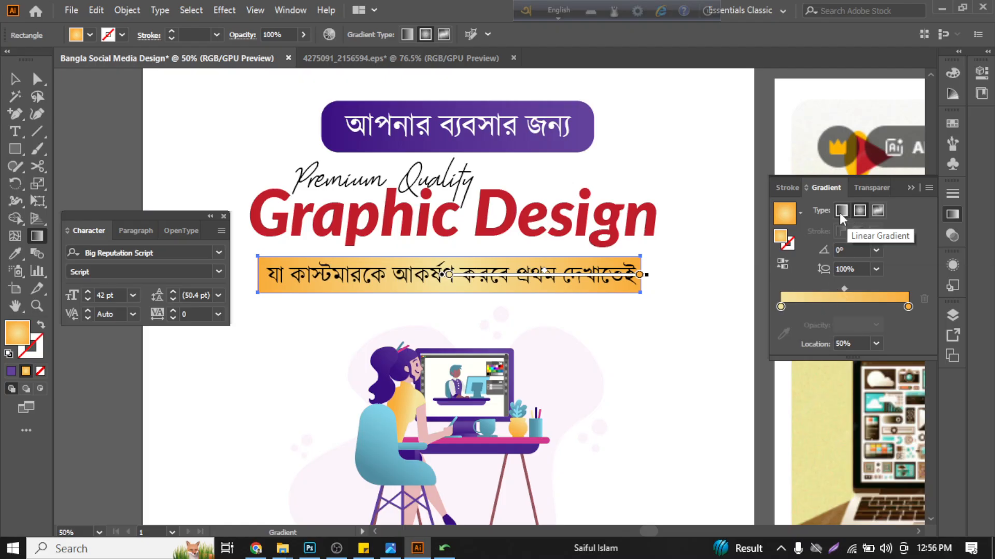
- Try the Gold Dust, Blue Sky and White, Black gradient presets on the tagline's rectangle, and leave Blue Sky applied
left_click(800, 213)
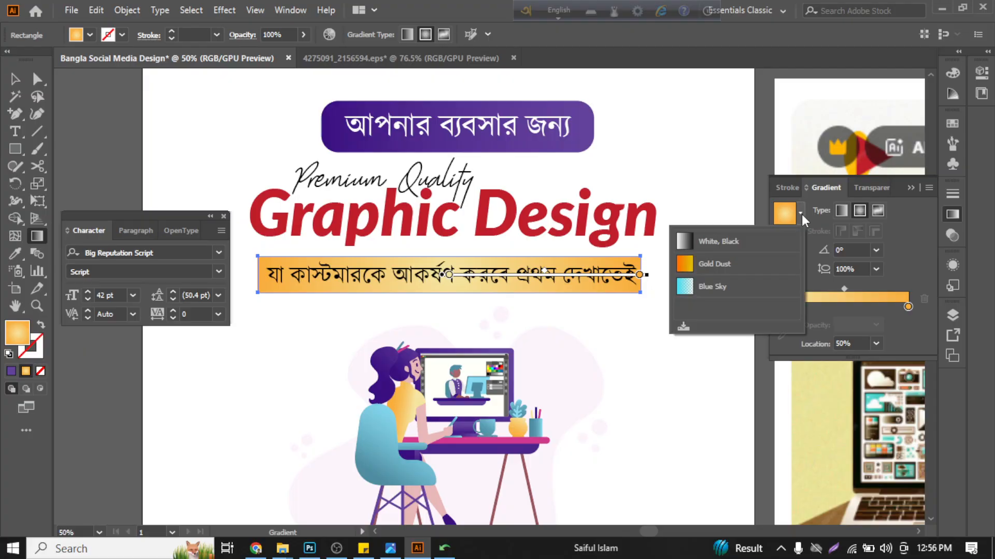
left_click(685, 264)
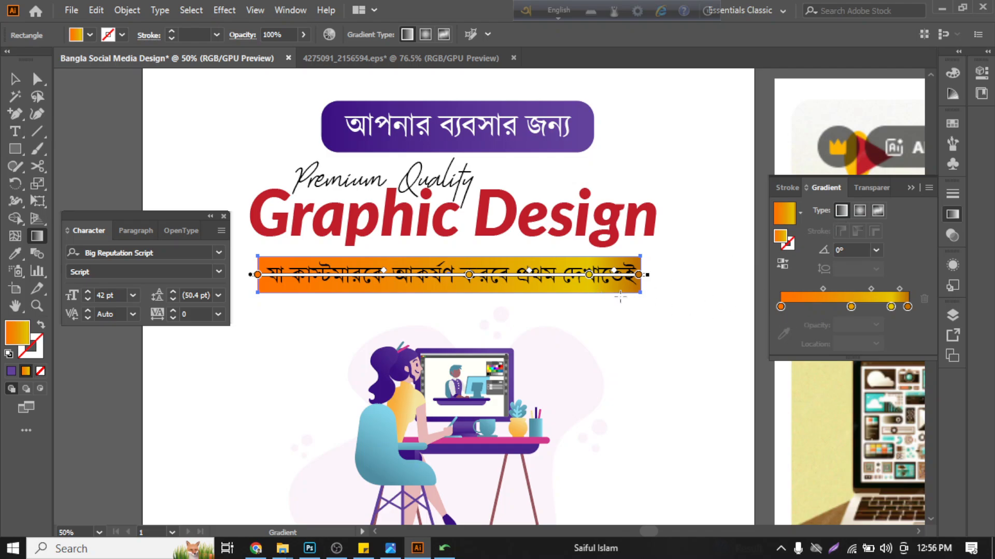
left_click(800, 213)
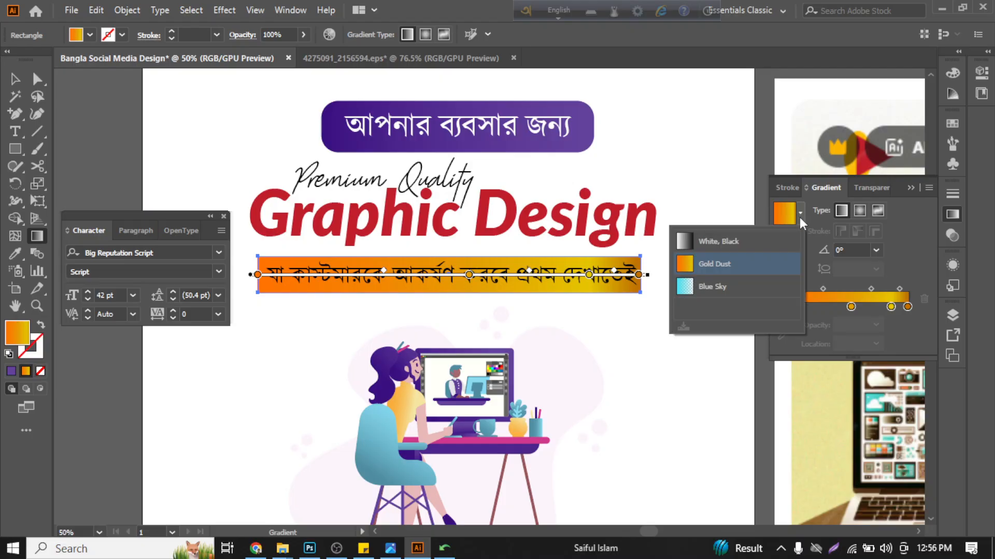
left_click(739, 290)
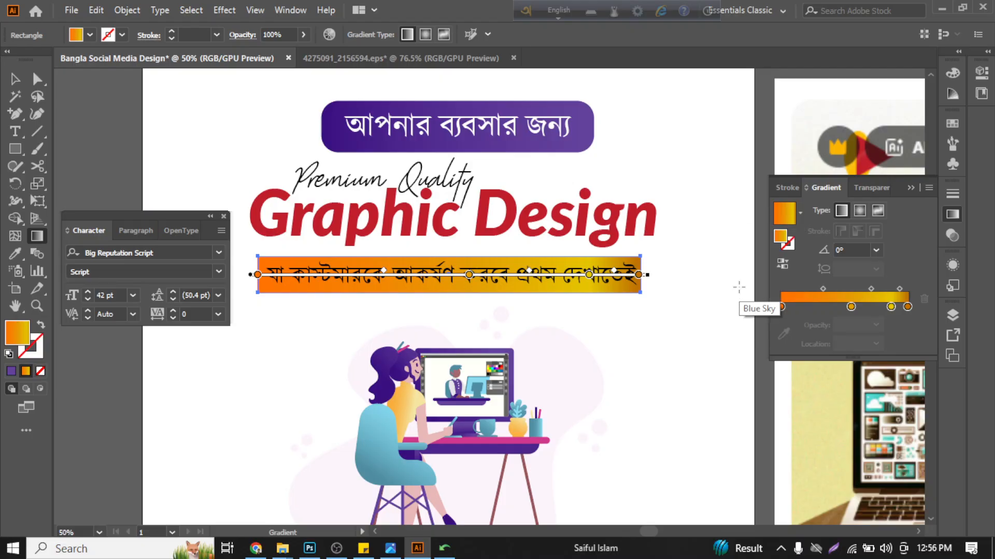
left_click(801, 213)
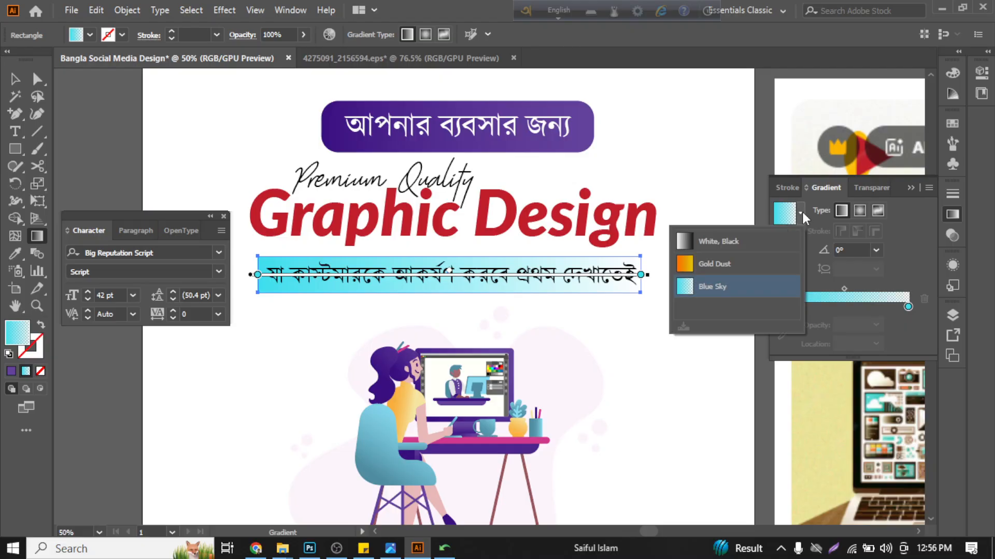
left_click(749, 250)
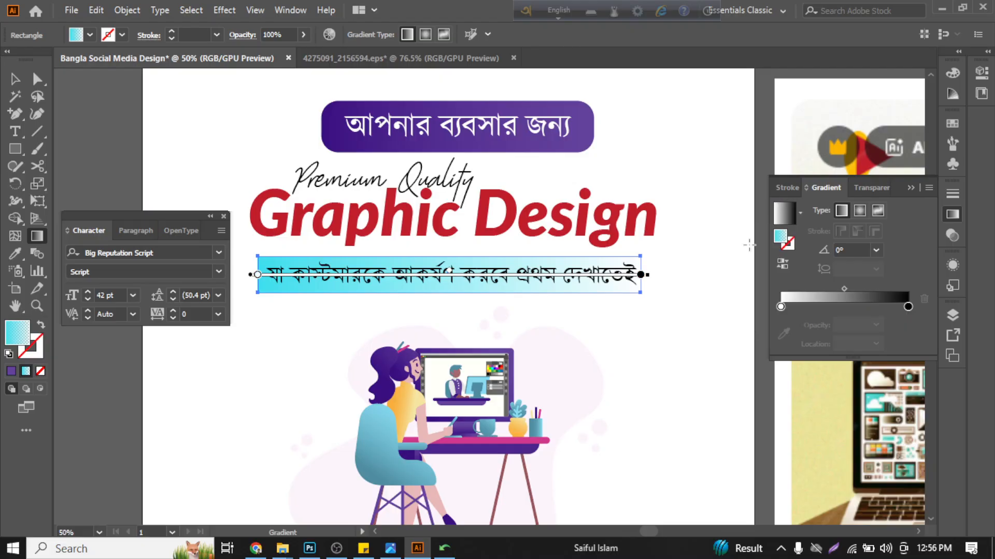
left_click(800, 213)
left_click(758, 290)
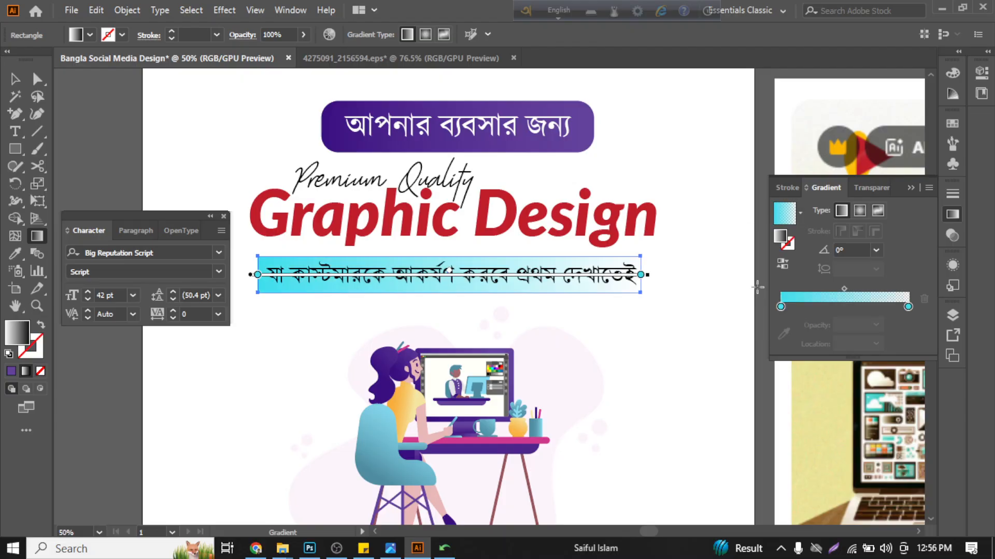
left_click(12, 78)
left_click(138, 117)
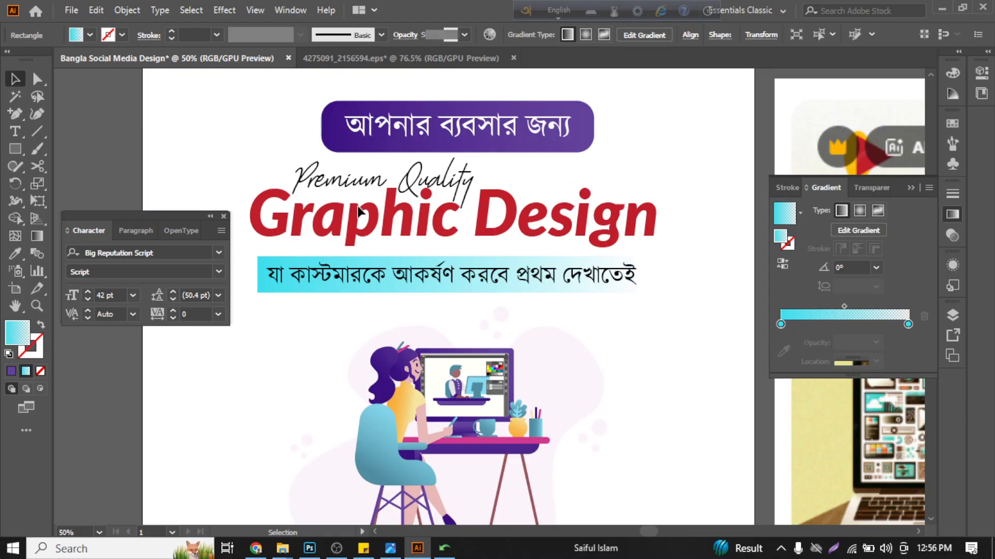
scroll(357, 206, "down", 1)
key("alt")
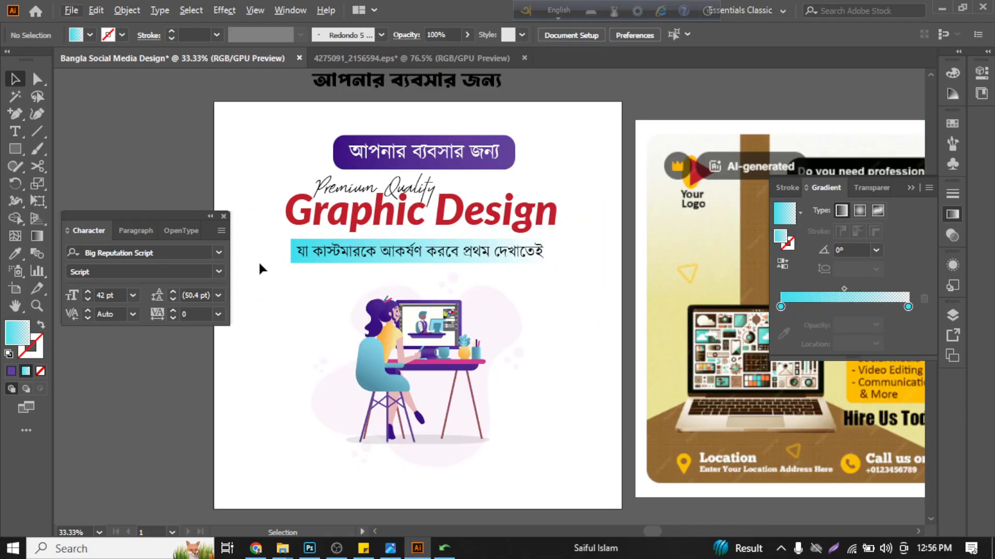
- Sample the chair's teal, the hair's purple and the desktop's pink onto the tagline's rectangle, keeping the pink fill
left_click(290, 240)
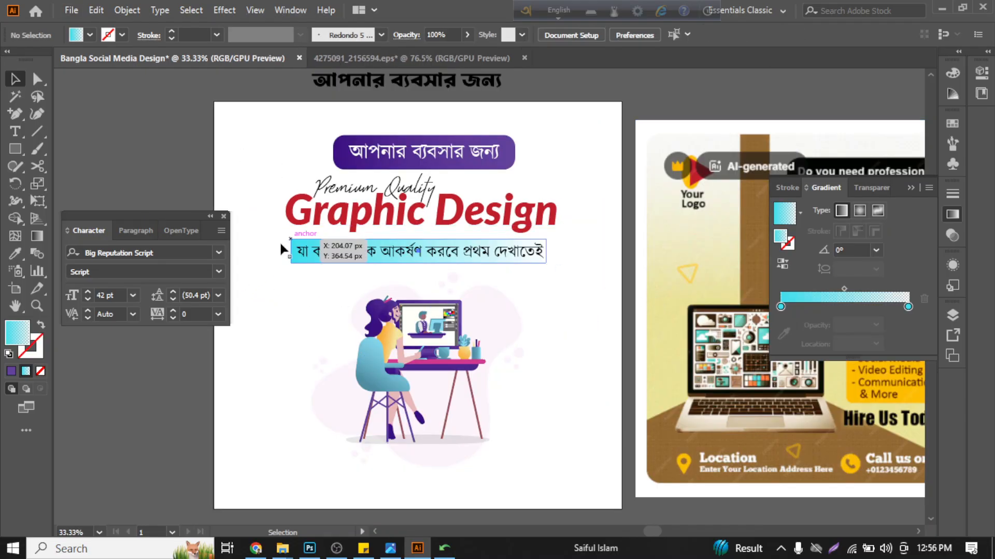
left_click(10, 254)
scroll(396, 269, "down", 1)
scroll(396, 268, "up", 1)
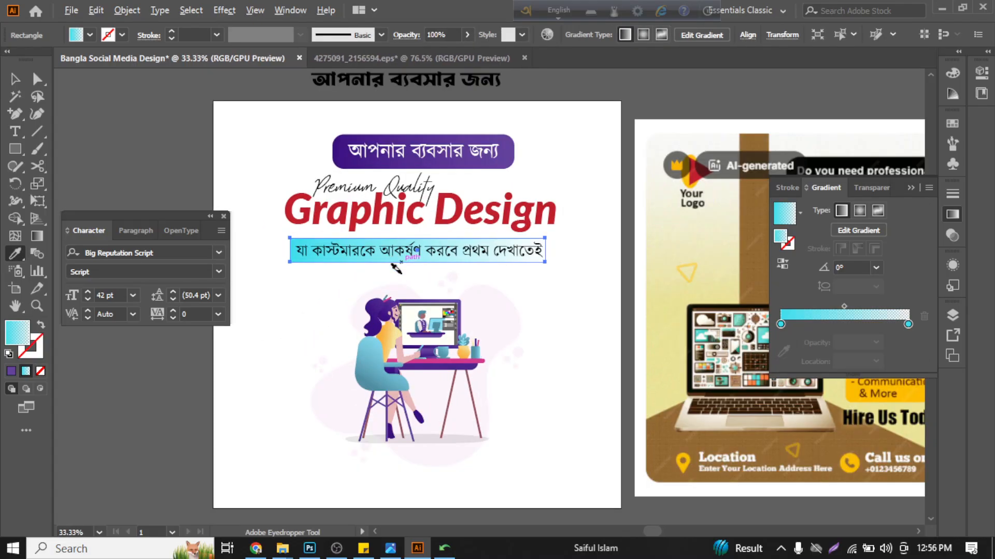
scroll(396, 268, "up", 1)
left_click(374, 347)
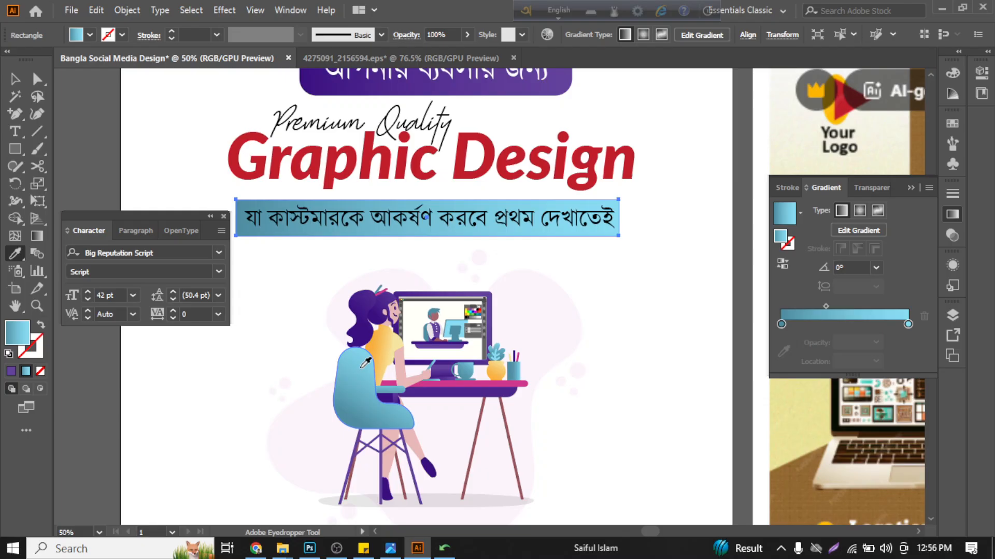
left_click(366, 313)
left_click(466, 383)
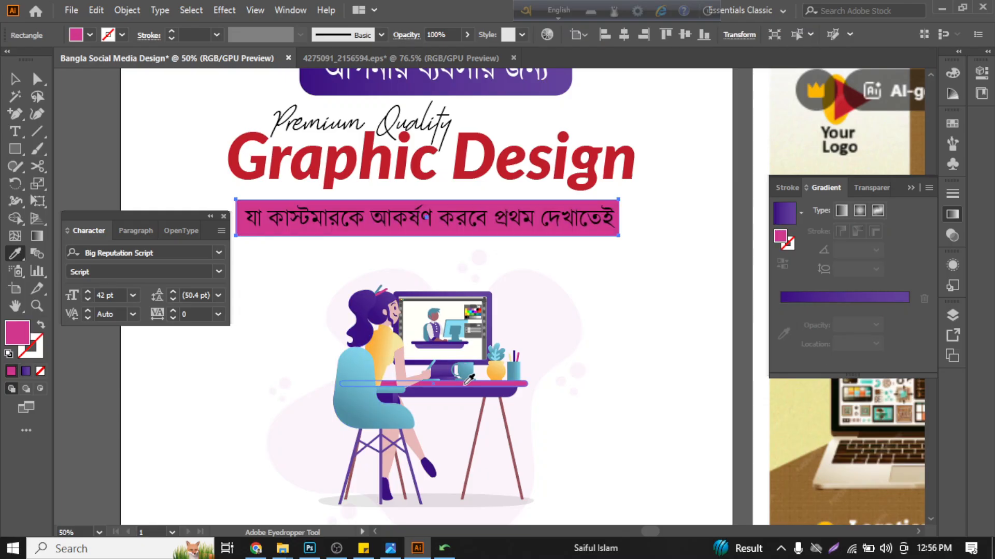
scroll(465, 379, "up", 1)
scroll(533, 410, "down", 1)
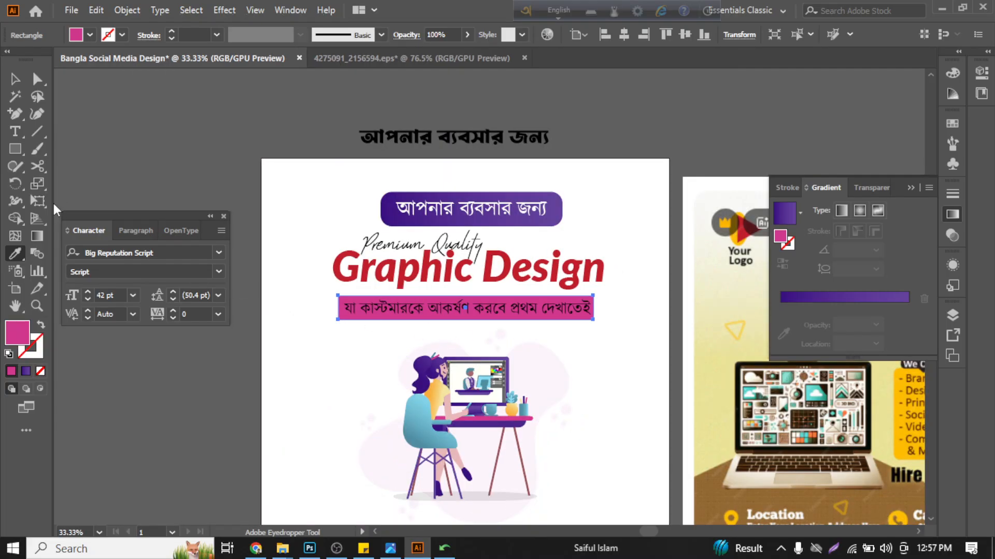
scroll(467, 381, "down", 1)
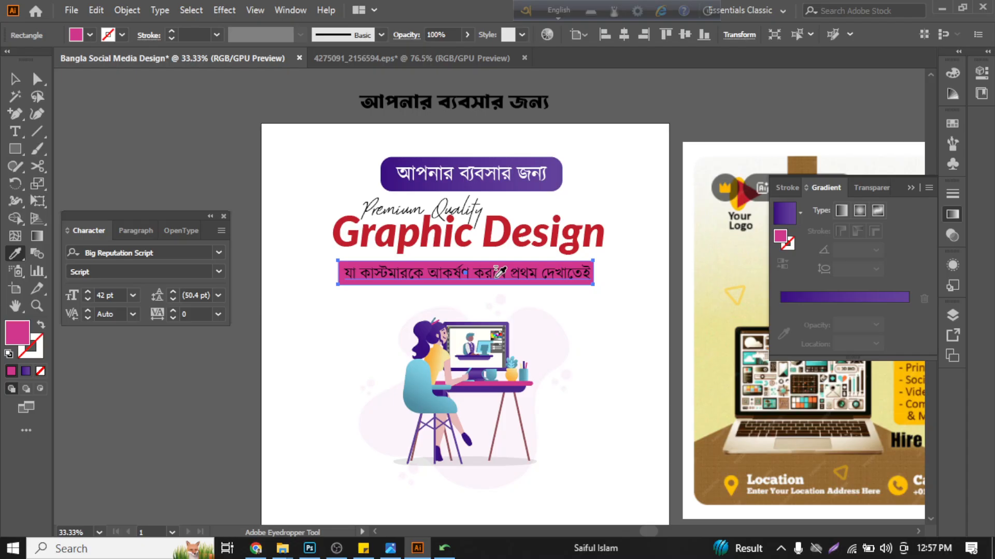
scroll(494, 282, "right", 5)
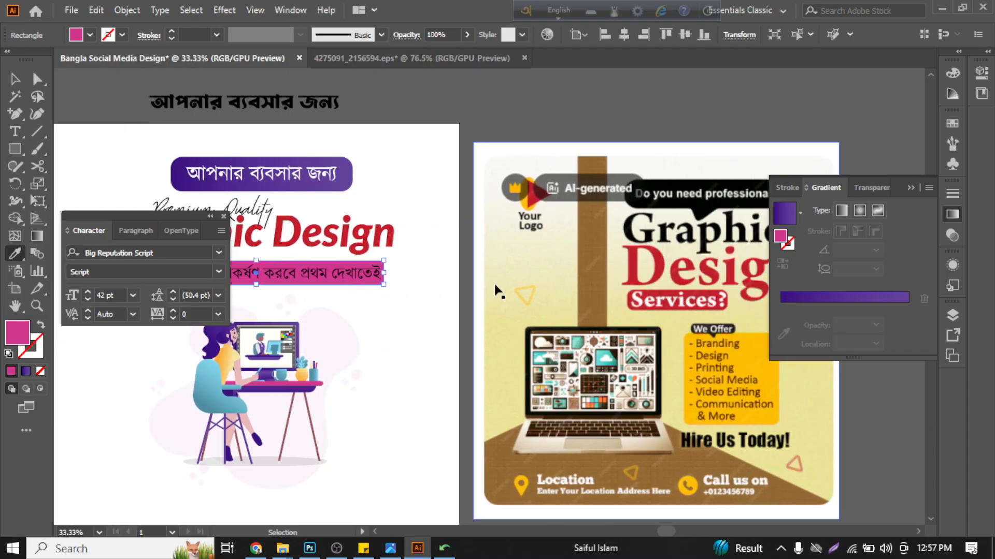
scroll(494, 284, "right", 1)
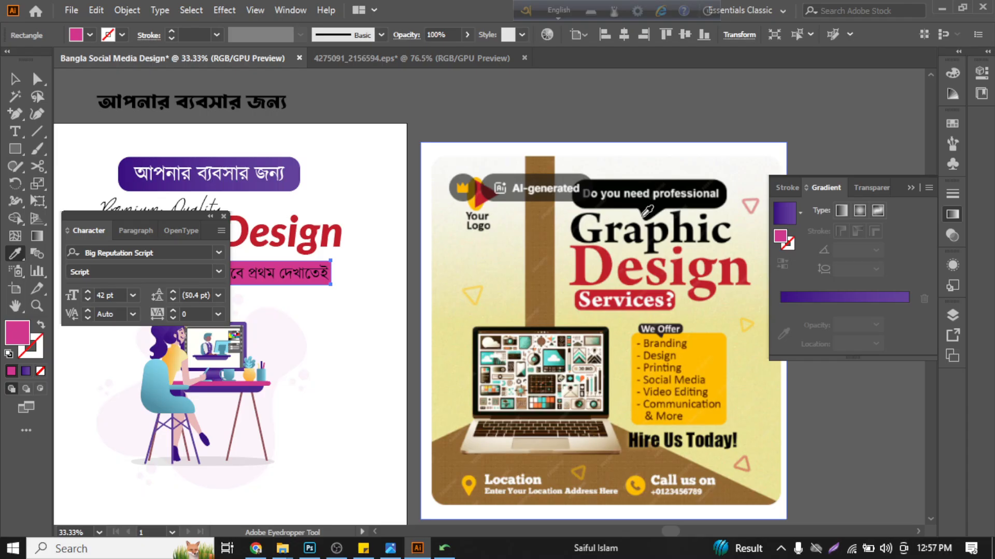
scroll(635, 278, "left", 6)
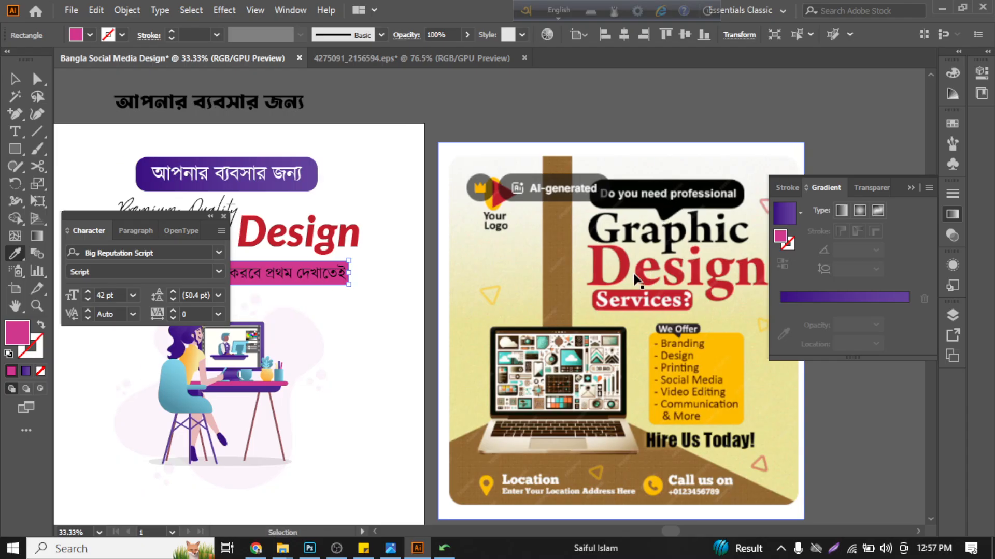
- Sample the Graphic Design headline's red onto the tagline's rectangle
key("ctrl+equal")
key("ctrl+equal")
key("ctrl+equal")
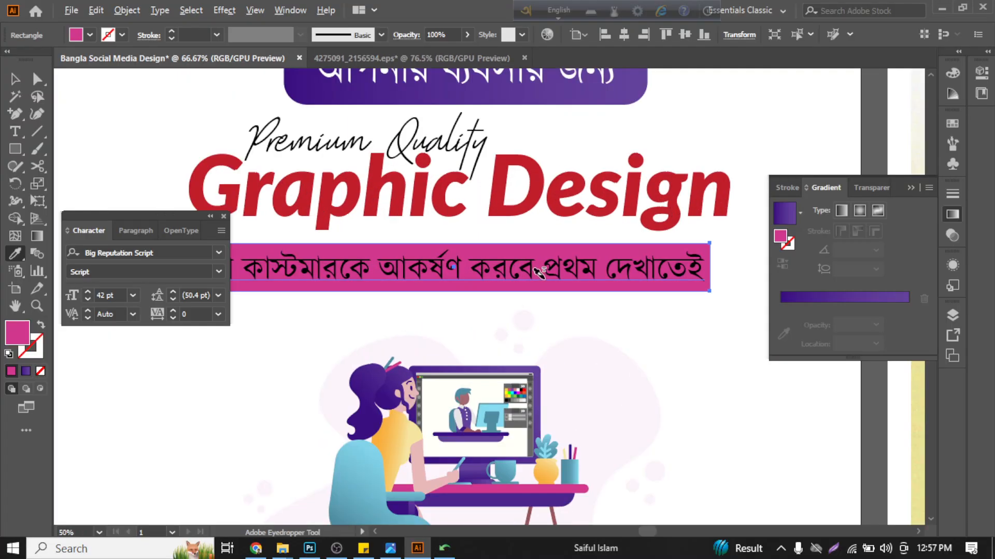
left_click(522, 140)
key("ctrl+minus")
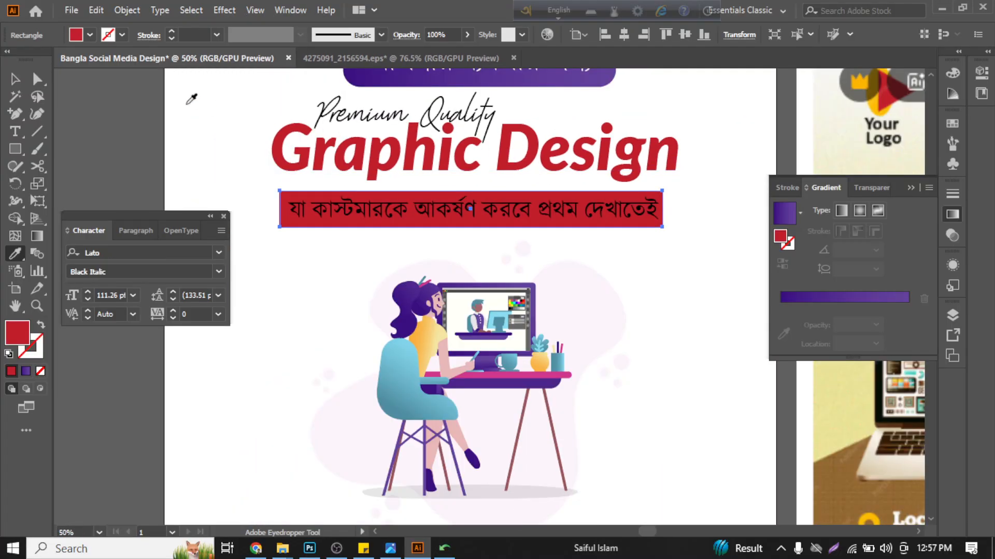
- Change the tagline text's fill color to white (FFFFFF)
key("v")
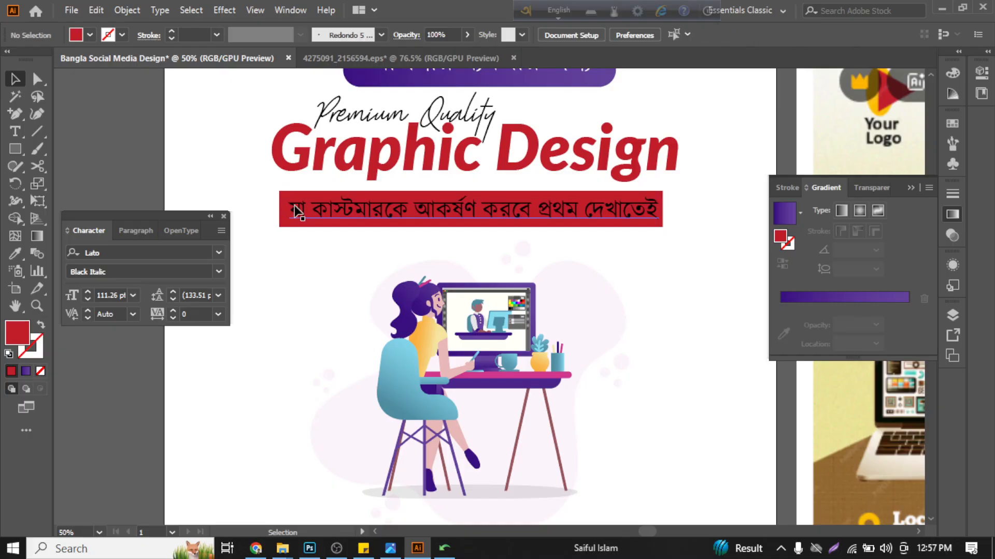
left_click(294, 210)
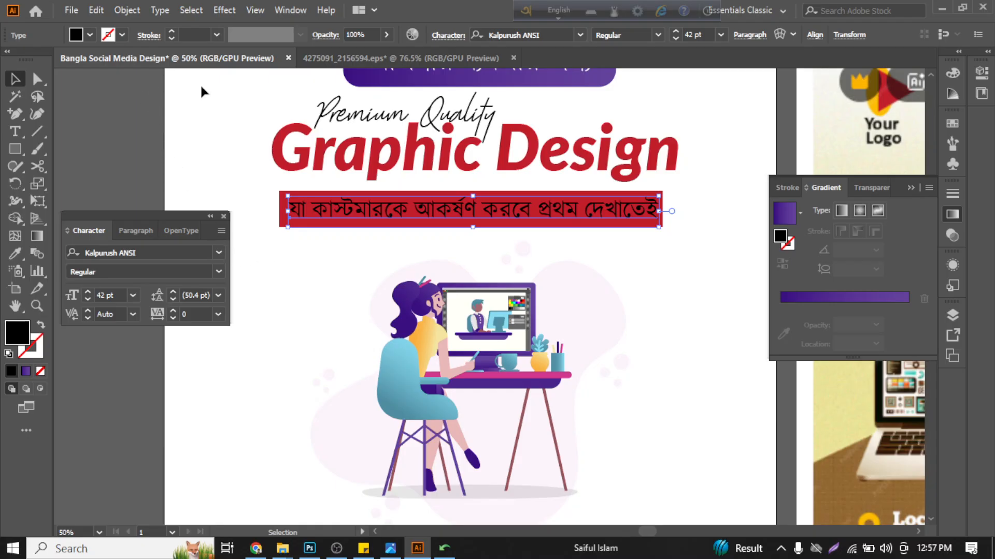
left_click(952, 73)
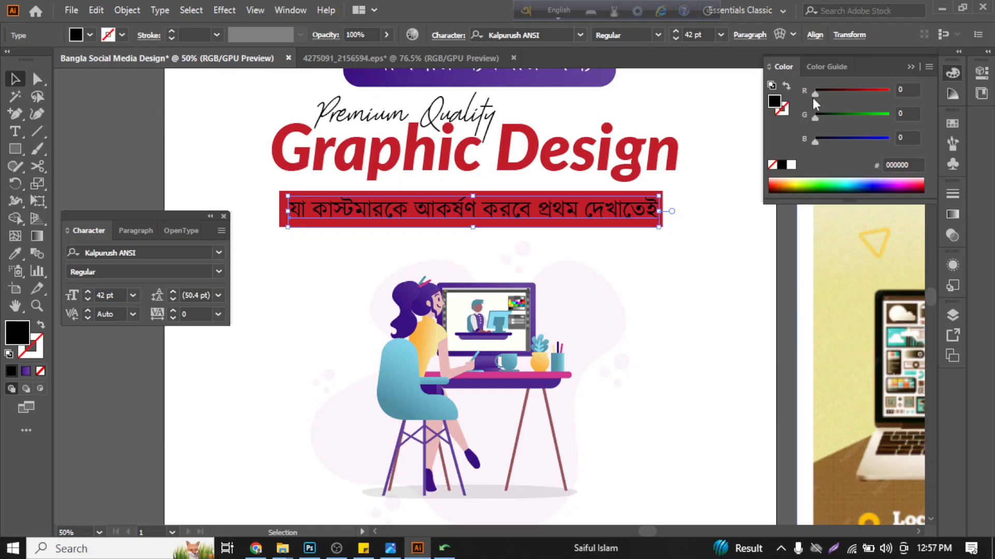
left_click(791, 164)
left_click(701, 174)
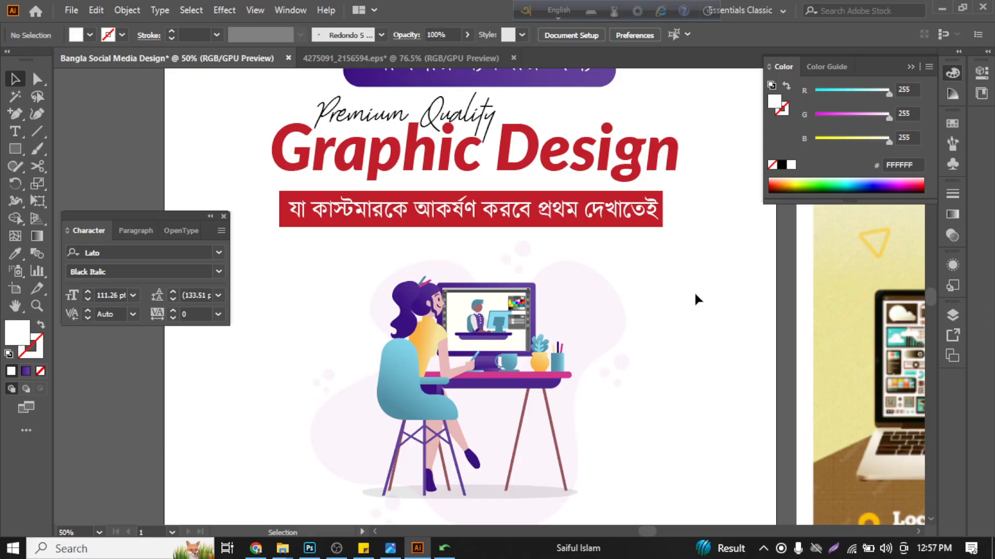
scroll(694, 291, "up", 3)
scroll(697, 338, "down", 1)
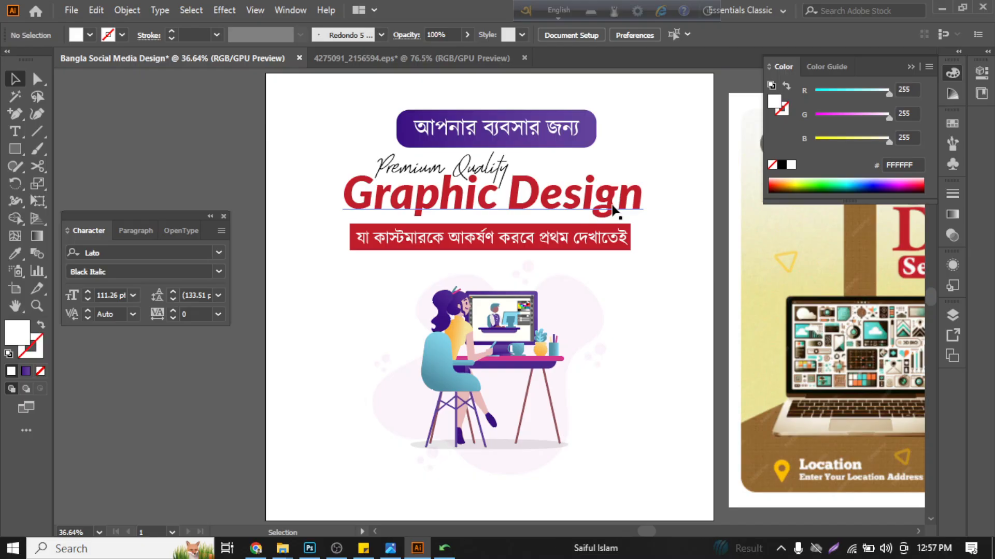
- Set the linear gradient angle of the purple rounded rectangle above the headline to 90°
left_click(589, 117)
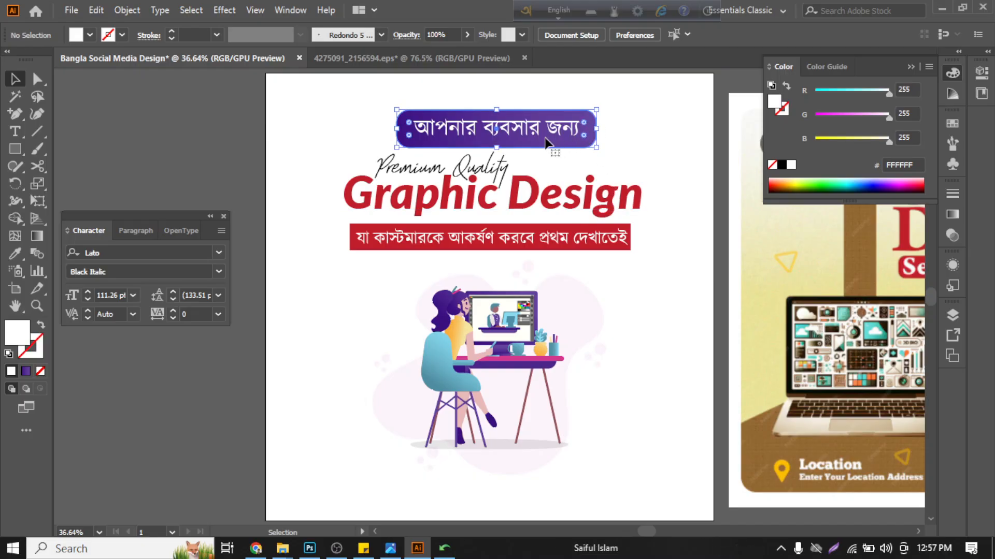
scroll(451, 134, "up", 1)
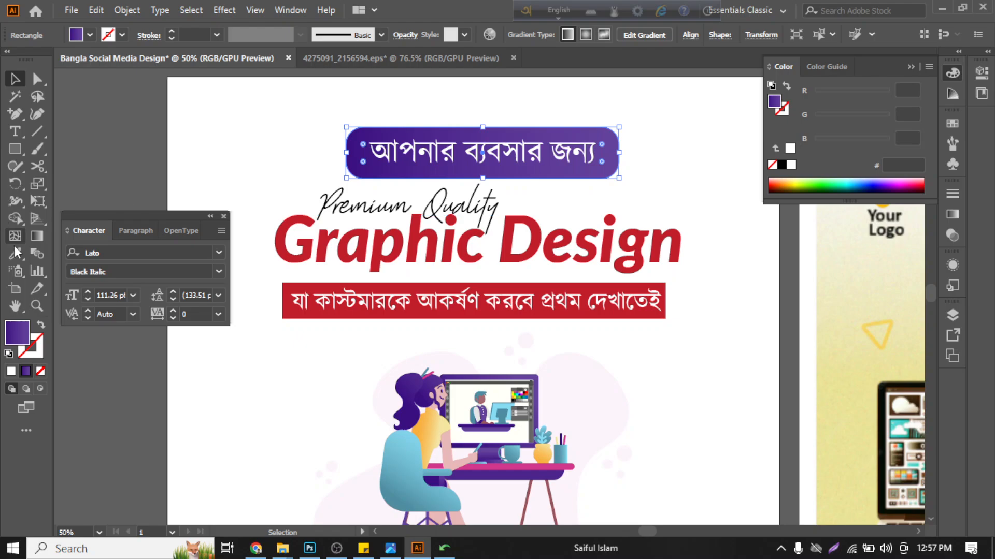
left_click(37, 236)
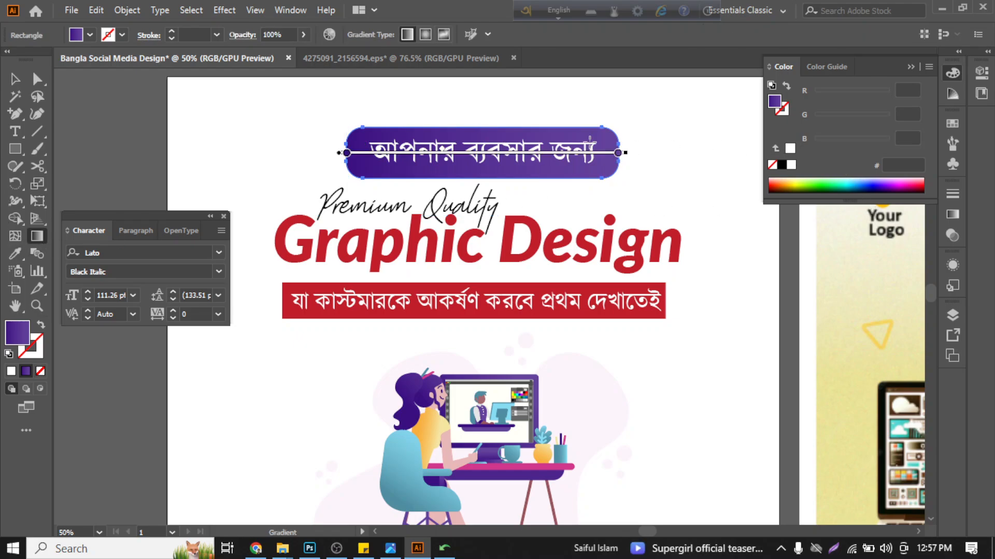
double_click(36, 240)
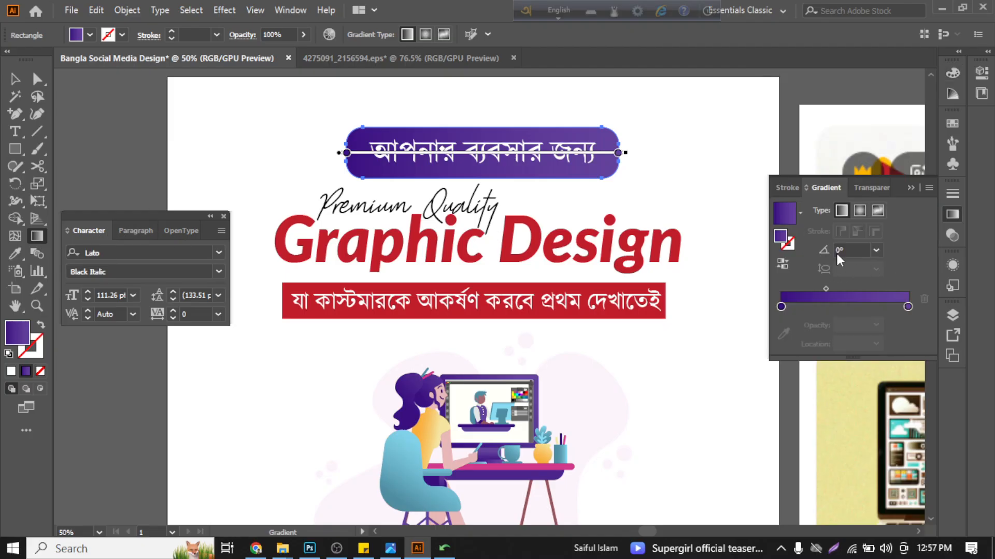
left_click(878, 249)
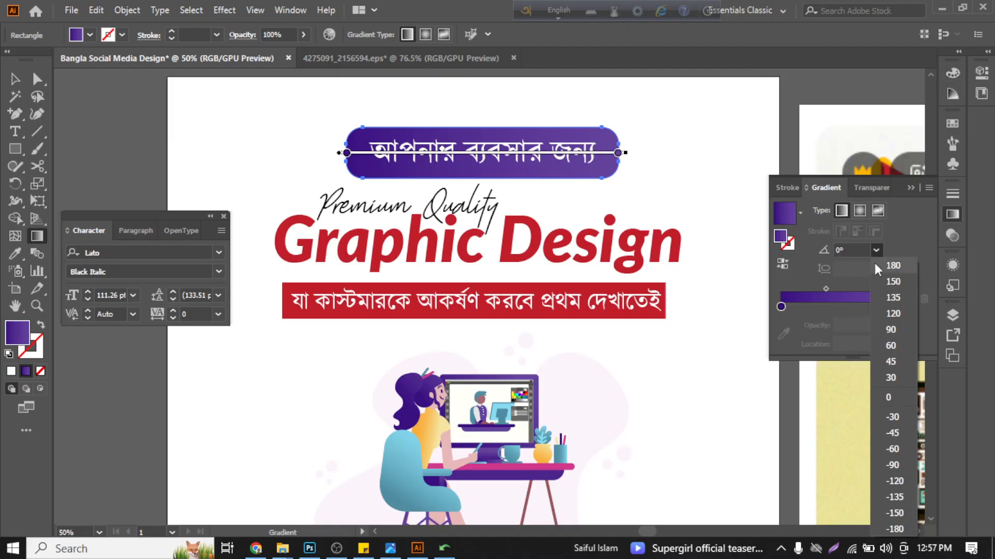
left_click(894, 330)
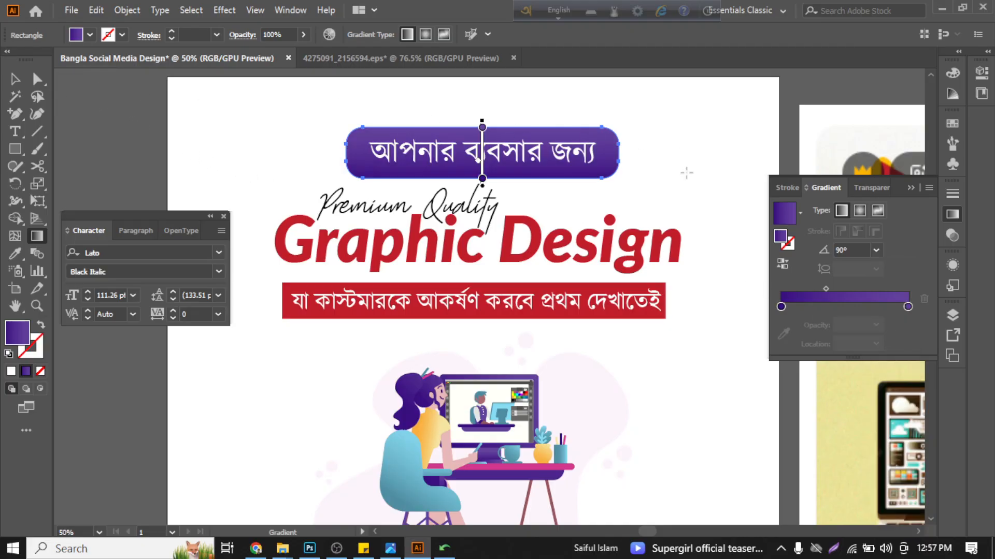
- Try reversing the gradient of the purple rounded rectangle, then undo the reversal
left_click(786, 262)
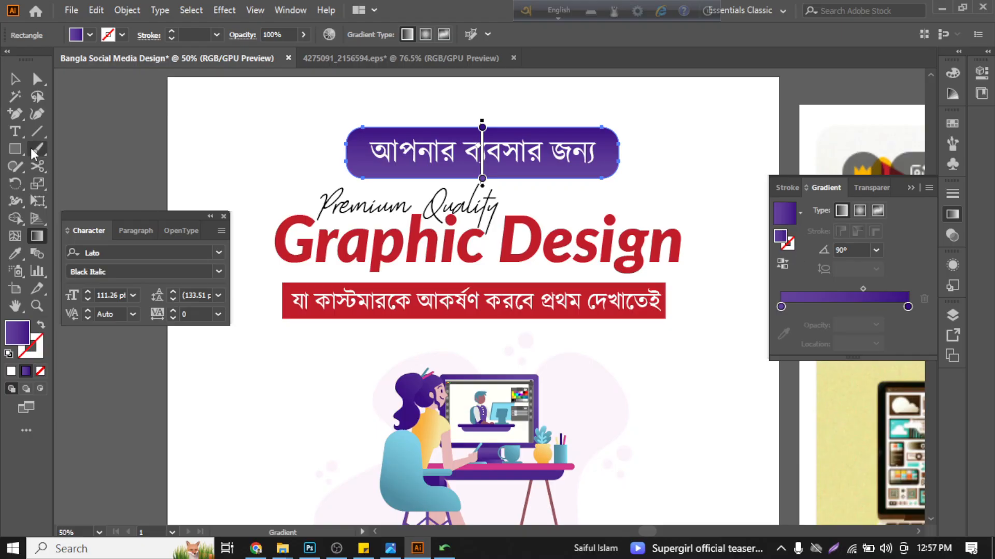
left_click(7, 79)
left_click(222, 148)
scroll(222, 148, "down", 1)
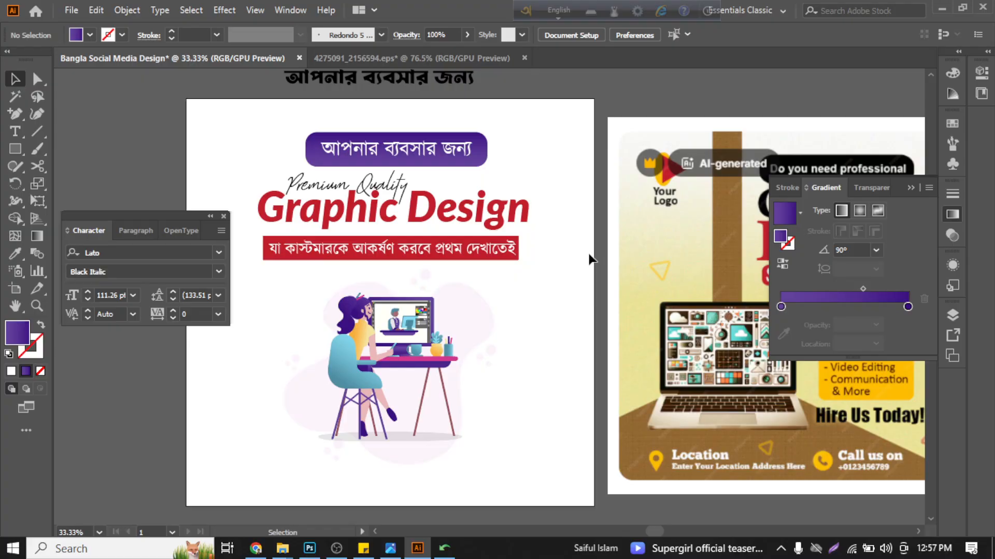
key("ctrl+z")
left_click(515, 145)
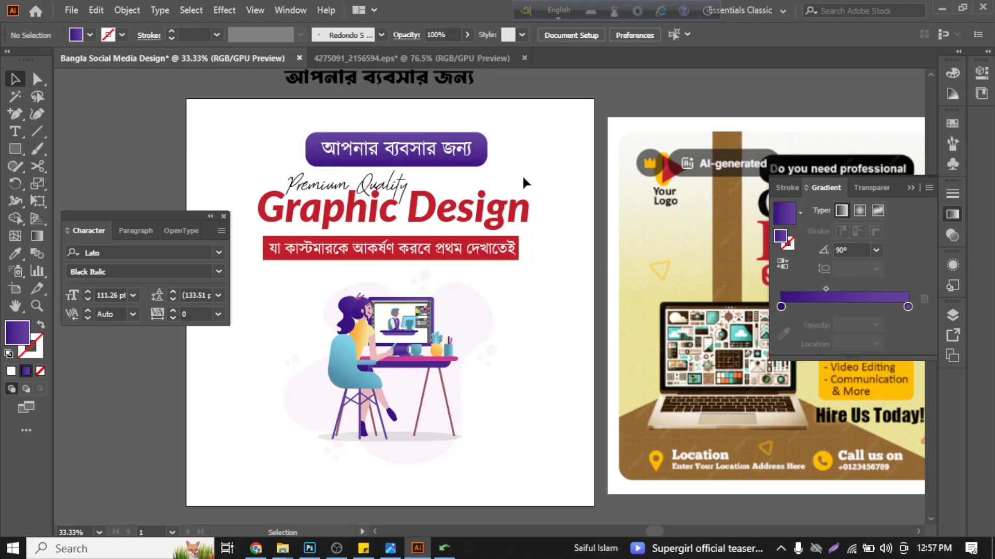
scroll(496, 172, "up", 1)
scroll(531, 172, "left", 1)
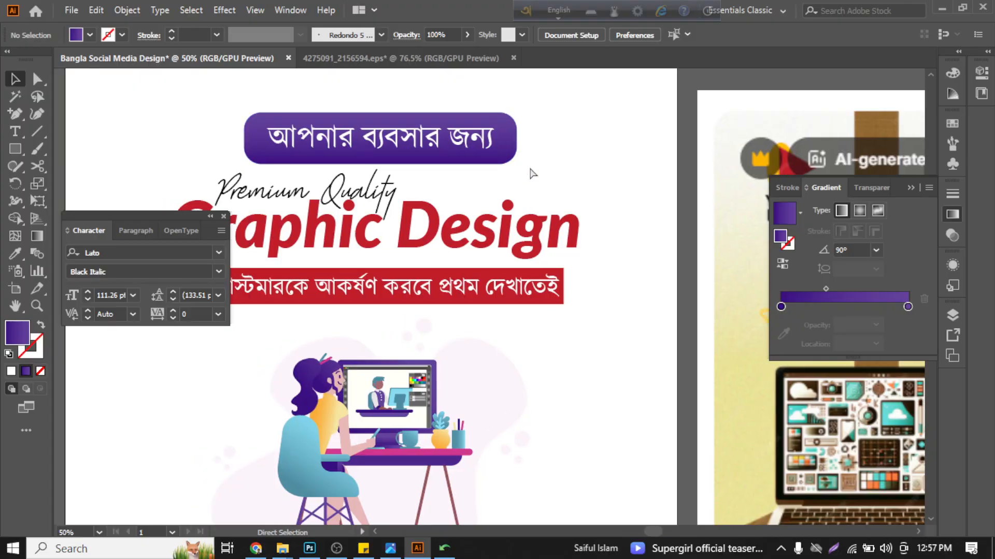
scroll(528, 172, "left", 2)
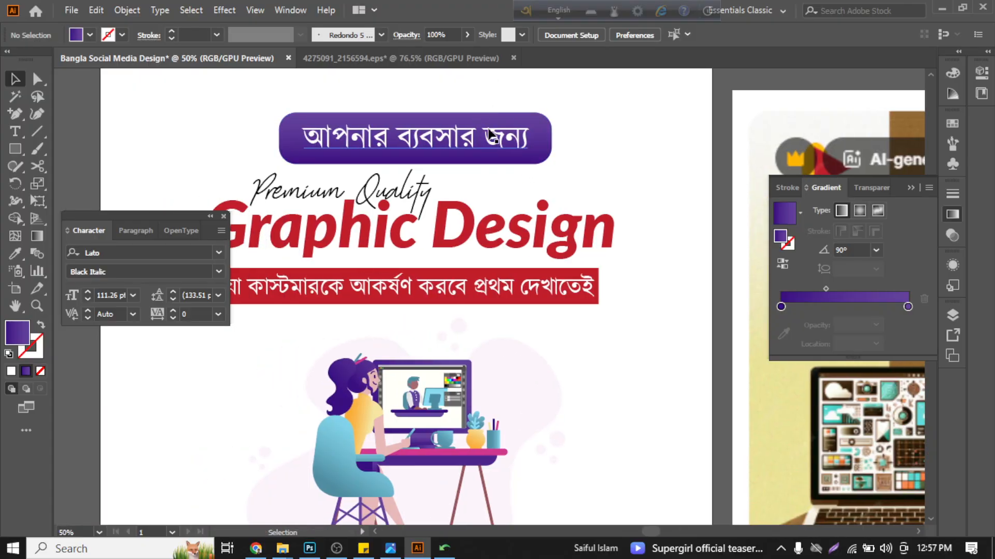
scroll(497, 146, "left", 3)
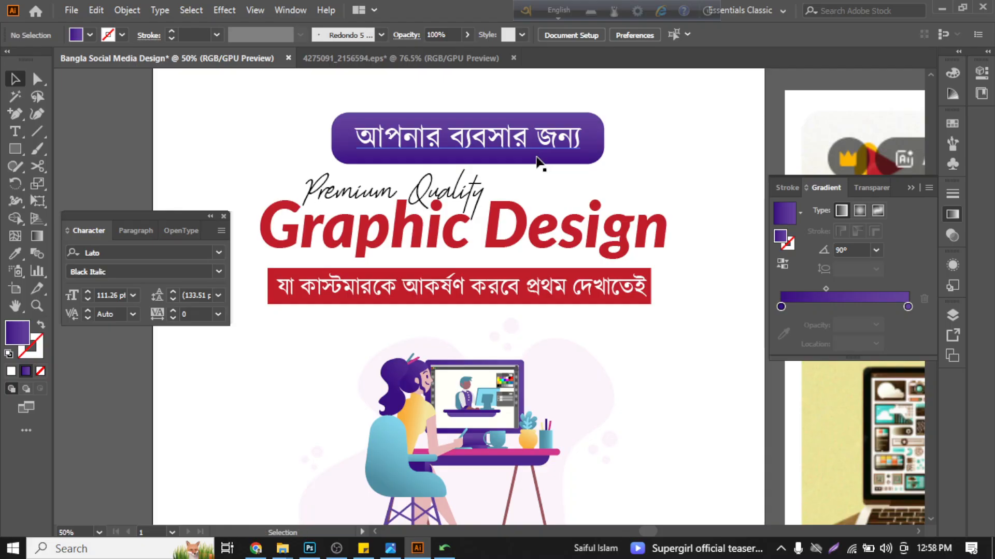
scroll(523, 111, "up", 2)
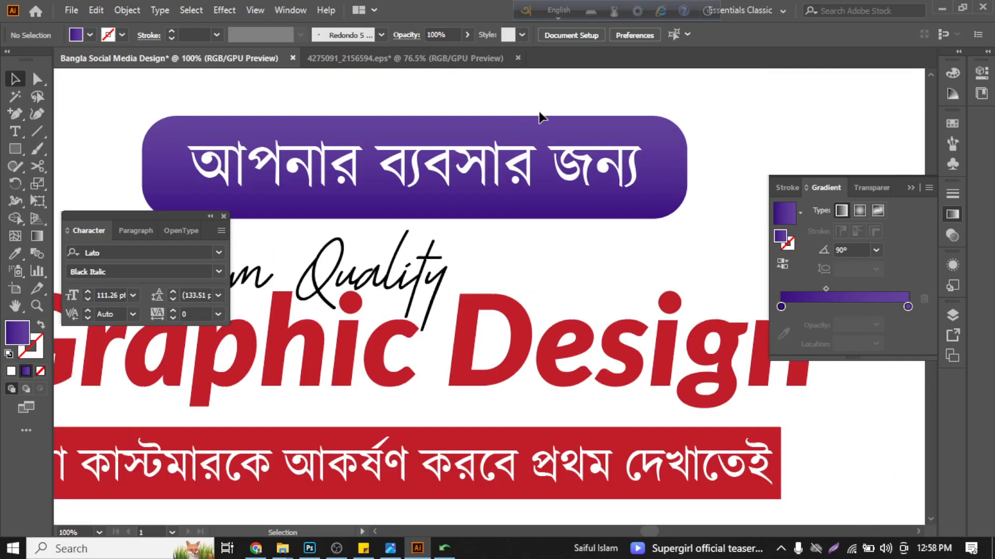
scroll(689, 135, "down", 1)
scroll(552, 144, "right", 2)
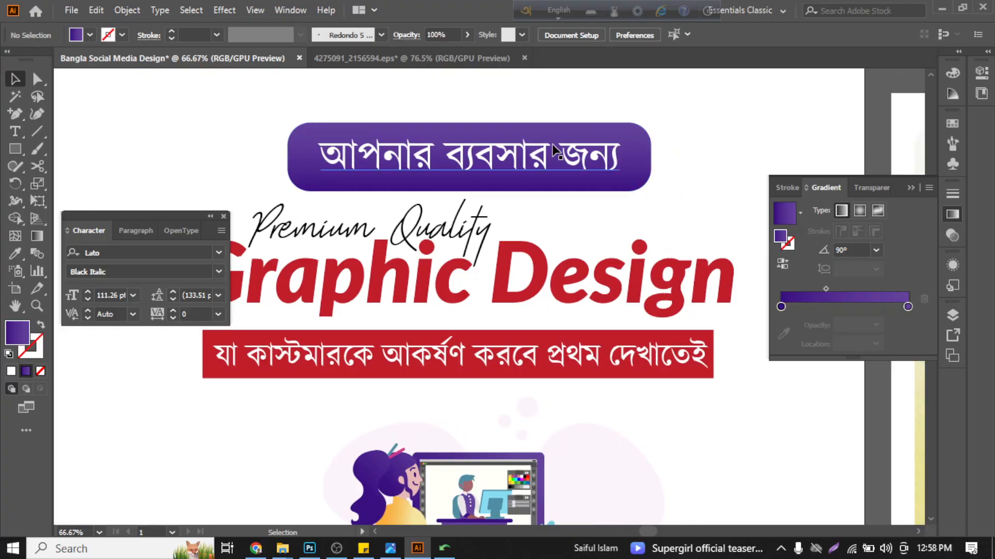
- Preview Li Sabbir Sorolota ANSI V1 on the purple rectangle's text, then check the font styles available for Kalpurush ANSI
left_click(552, 144)
scroll(333, 192, "down", 2)
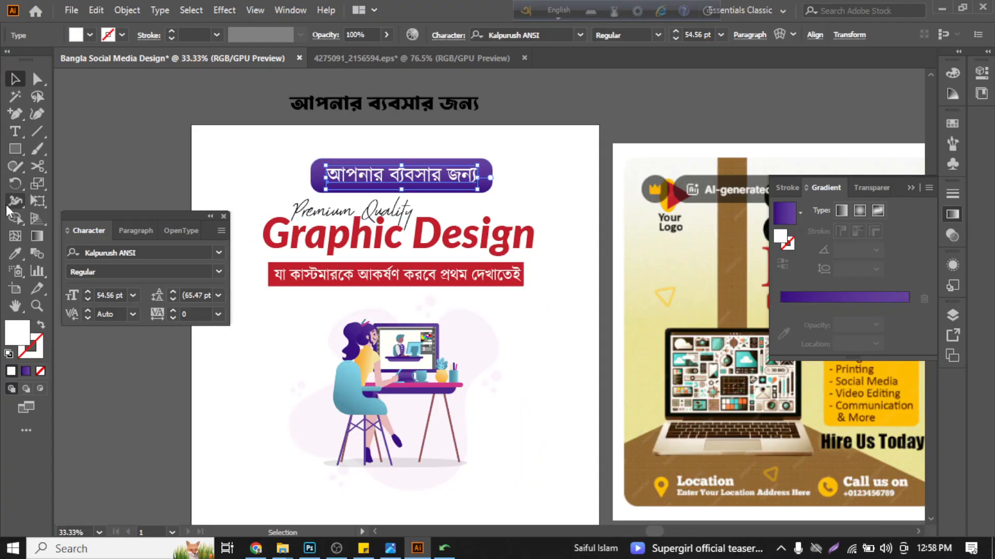
left_click(220, 253)
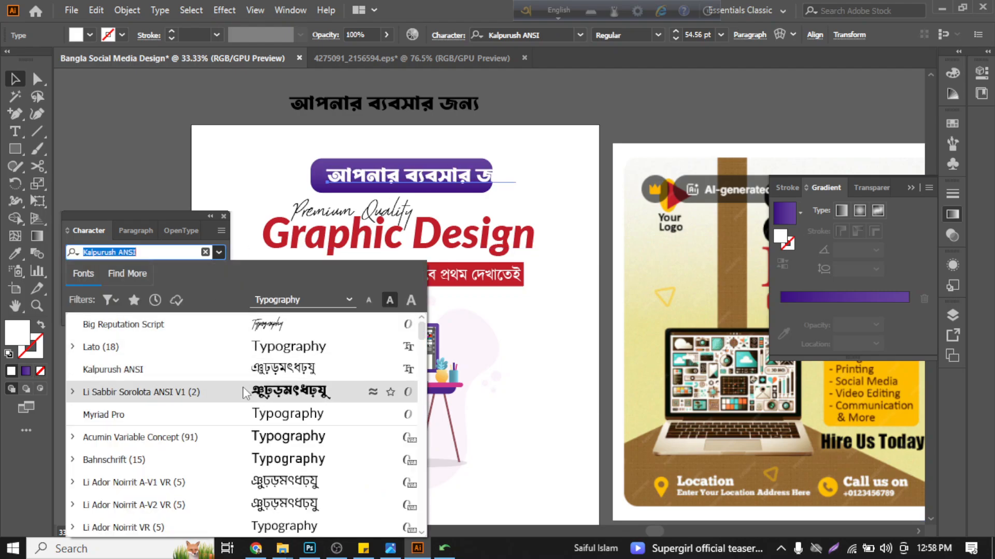
left_click(266, 152)
left_click(390, 157)
left_click(468, 188)
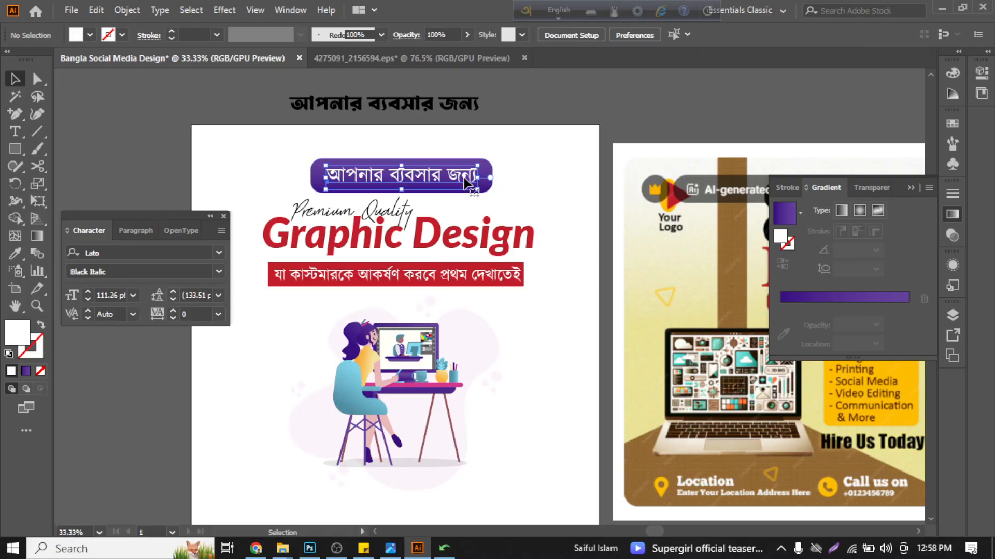
left_click(219, 277)
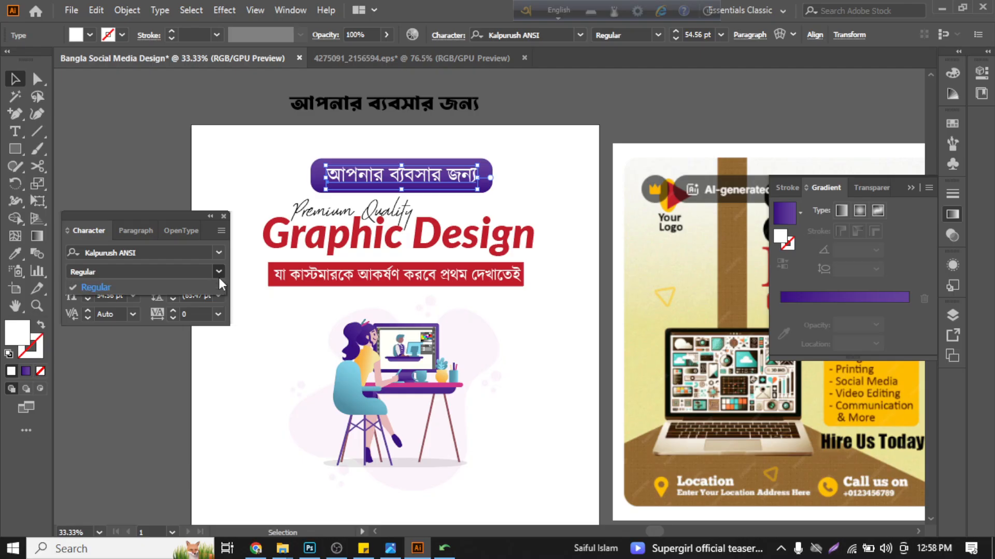
left_click(219, 278)
left_click(194, 173)
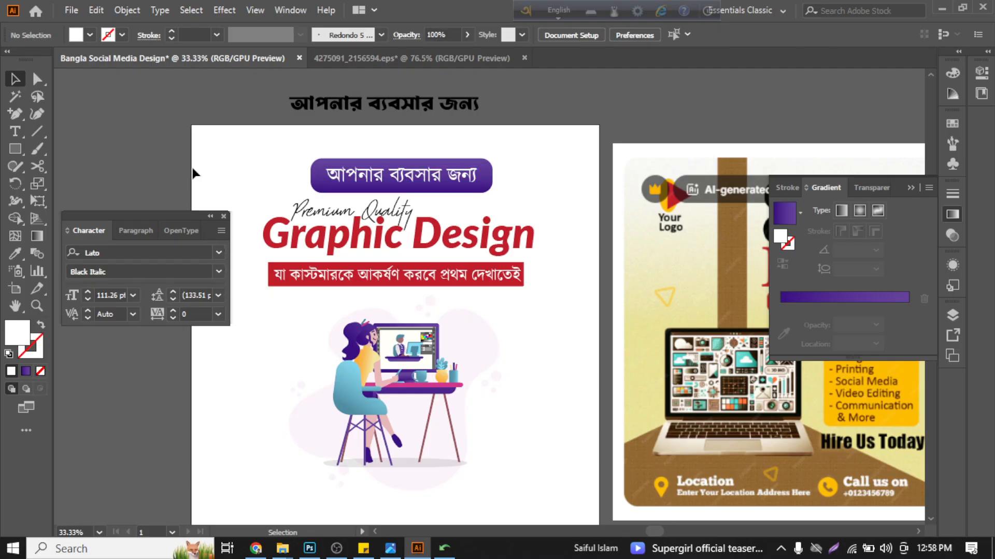
- Round the corners of the tagline's red rectangle slightly, undoing any accidental move
scroll(419, 263, "down", 2)
scroll(419, 263, "left", 2)
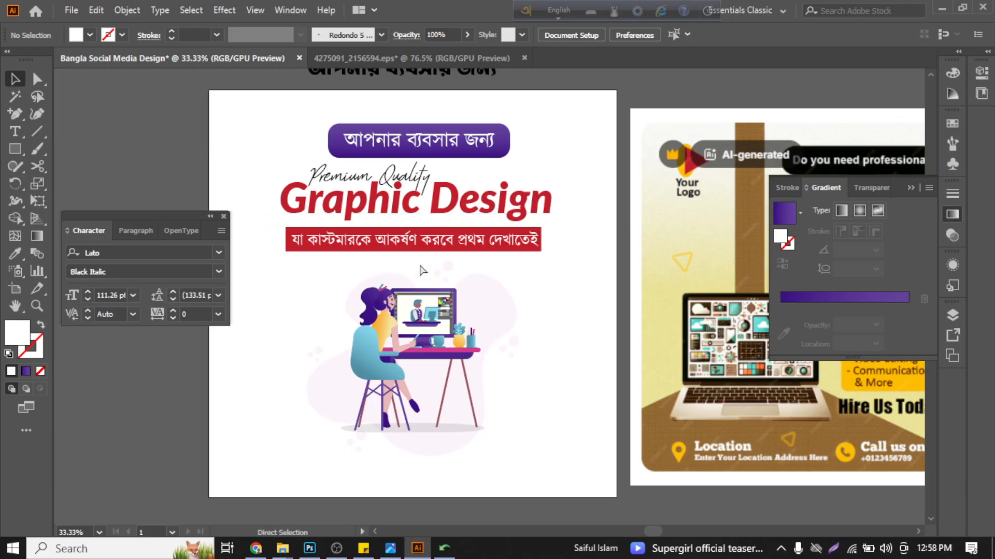
scroll(419, 262, "down", 1)
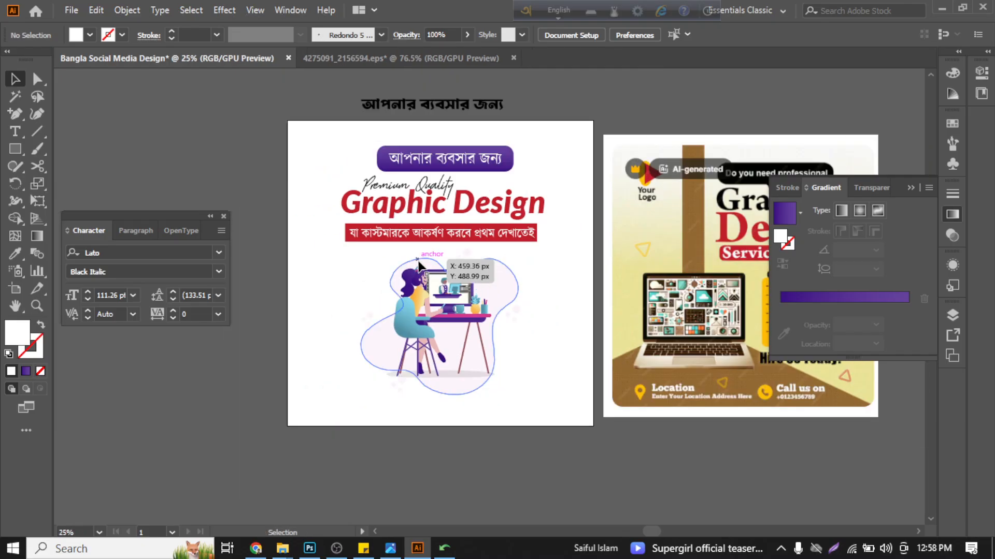
scroll(418, 264, "up", 2)
left_click(295, 220)
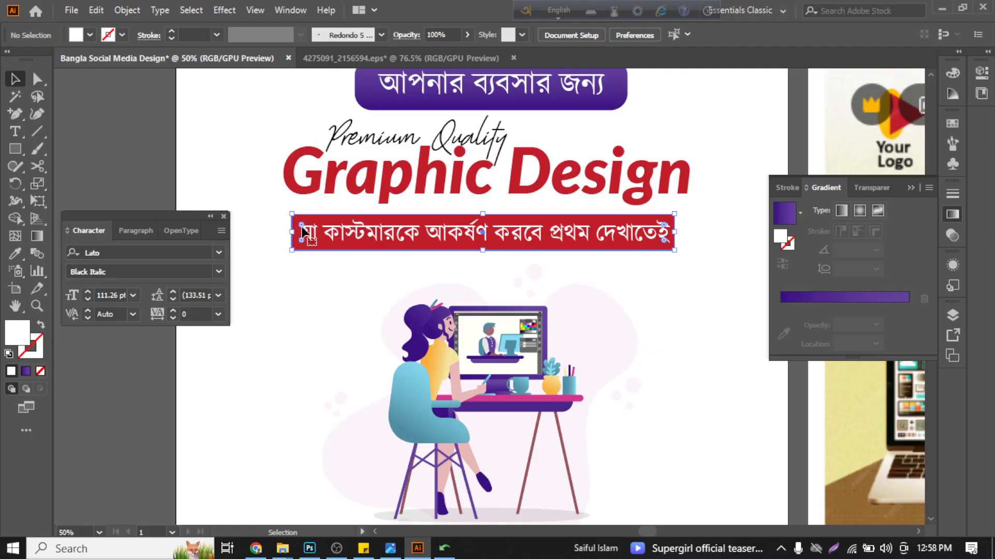
scroll(303, 233, "up", 2)
left_click(296, 223)
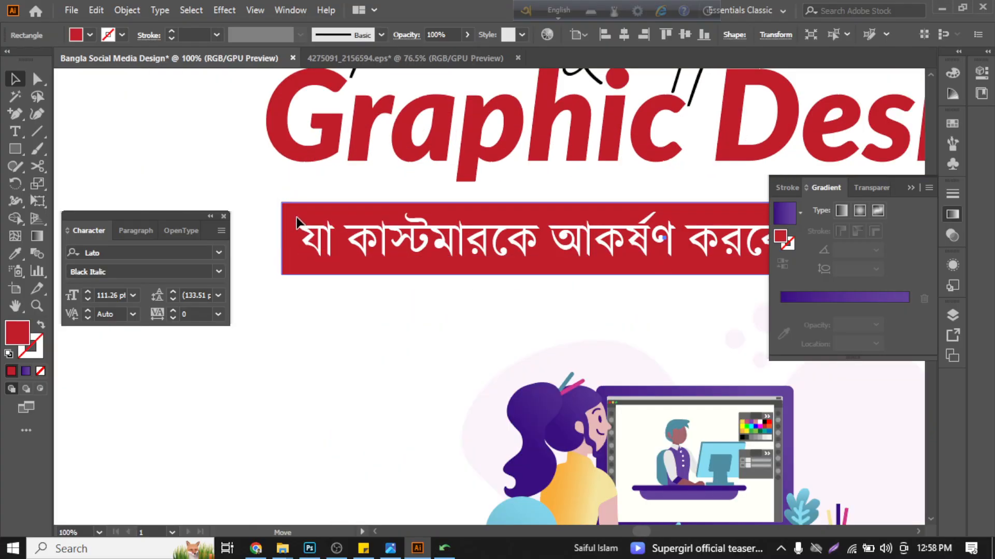
left_click_drag(296, 218, 292, 214)
key("ctrl+z")
left_click(266, 179)
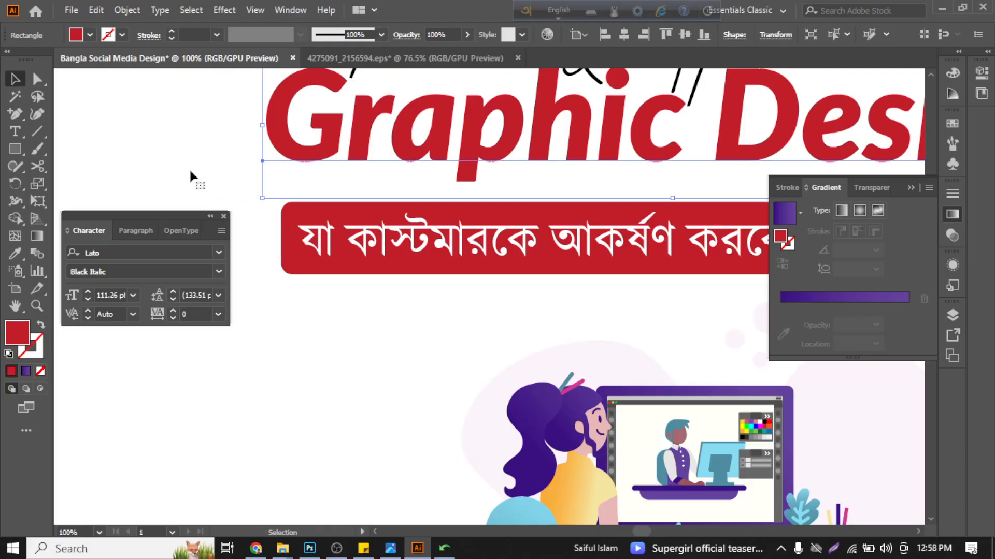
left_click(190, 172)
scroll(189, 170, "down", 1)
scroll(714, 196, "down", 1)
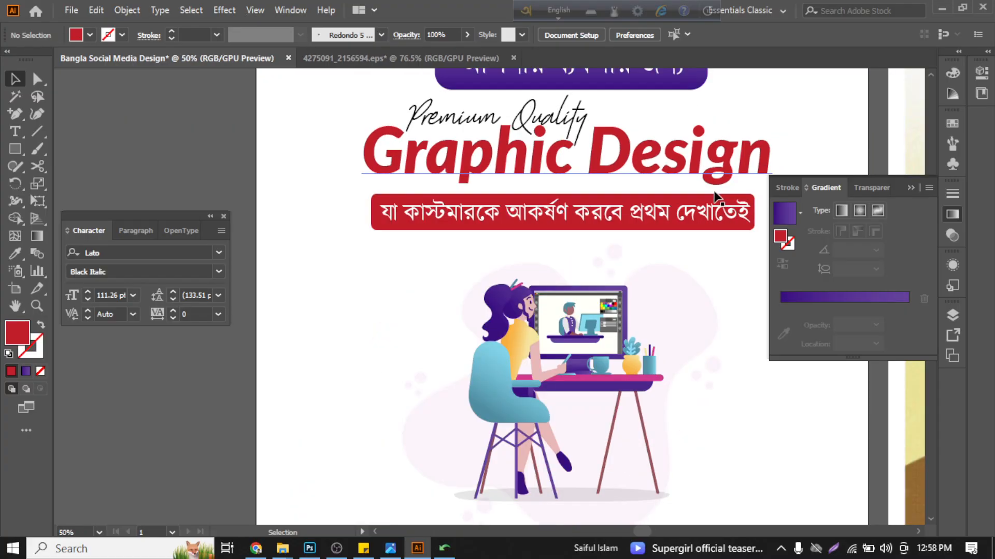
- Try filling the tagline's red rectangle with the solid purple sampled from the desk front, then undo it
scroll(715, 196, "right", 1)
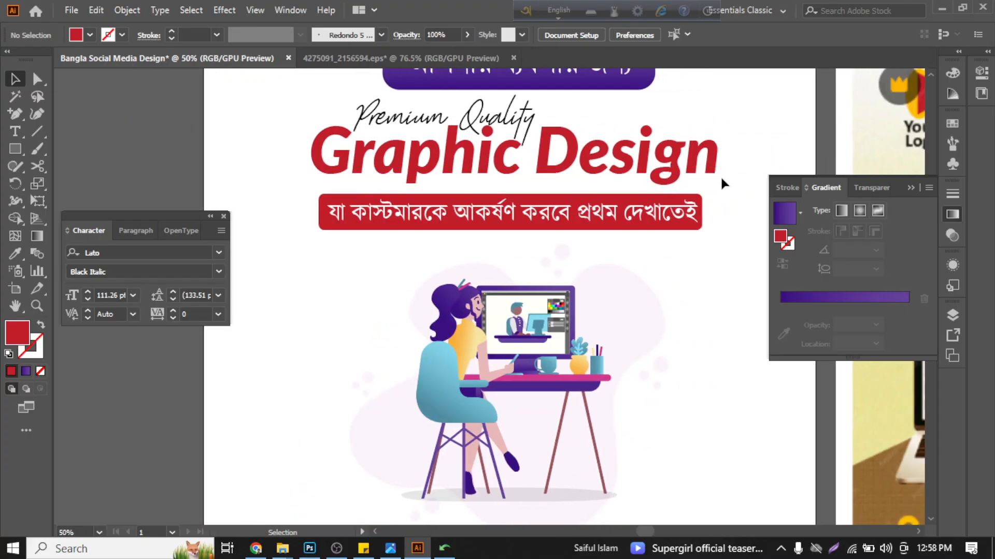
scroll(429, 316, "down", 1)
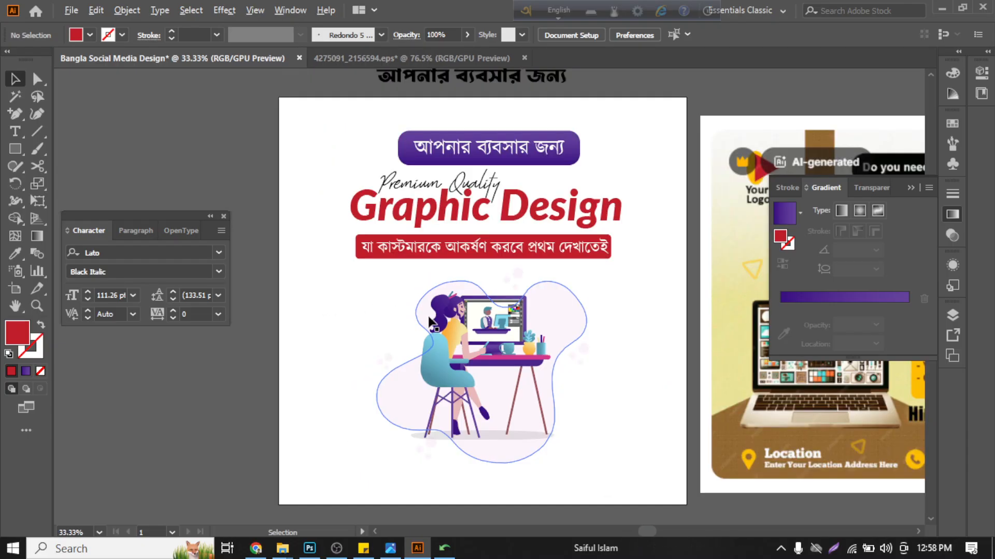
left_click(356, 239)
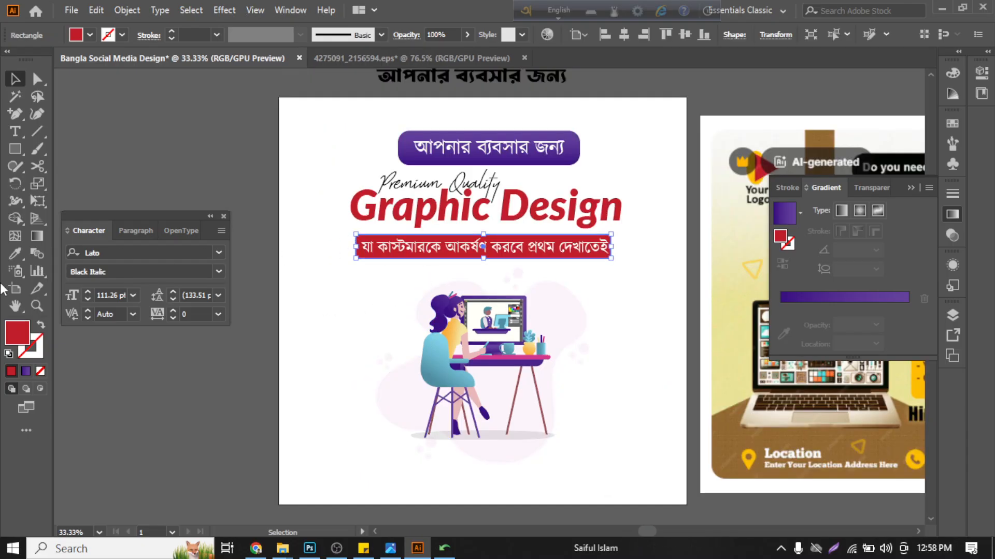
left_click(12, 254)
scroll(484, 360, "up", 2)
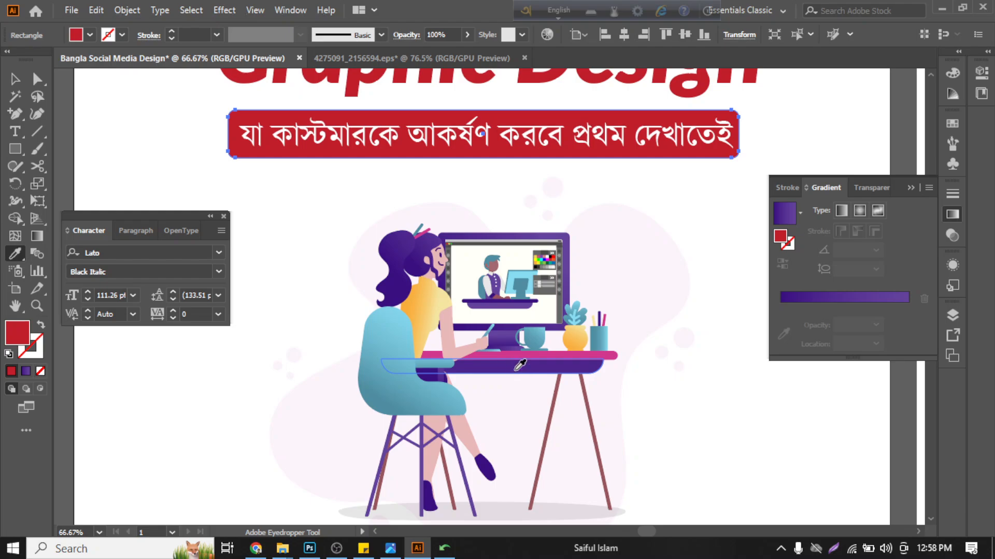
left_click(502, 366)
scroll(505, 365, "down", 3)
left_click(22, 78)
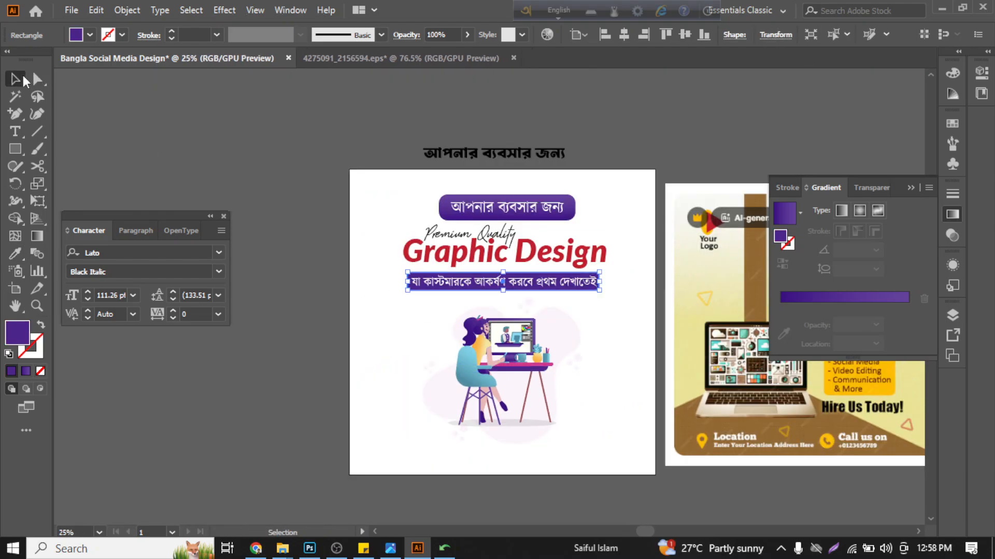
left_click(193, 107)
scroll(544, 342, "up", 2)
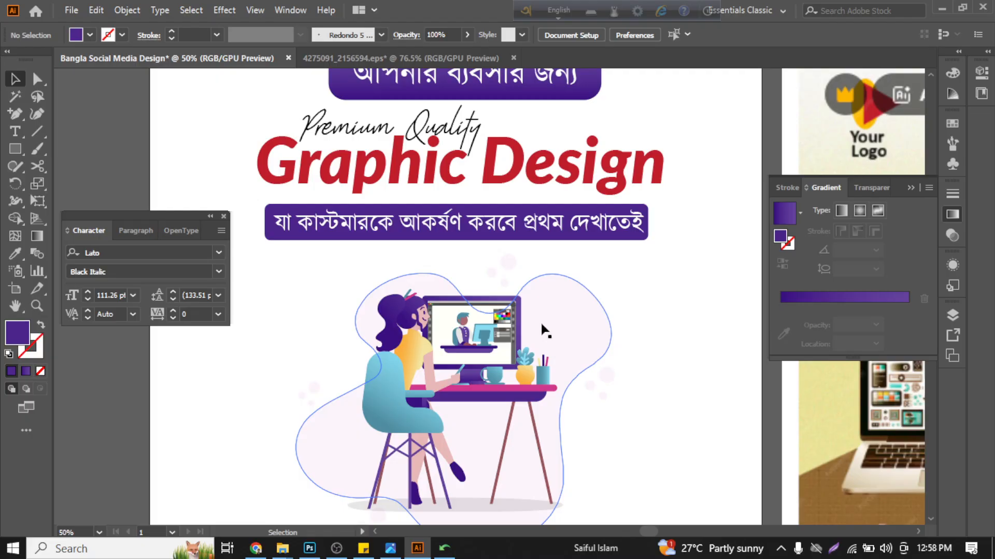
scroll(540, 326, "down", 2)
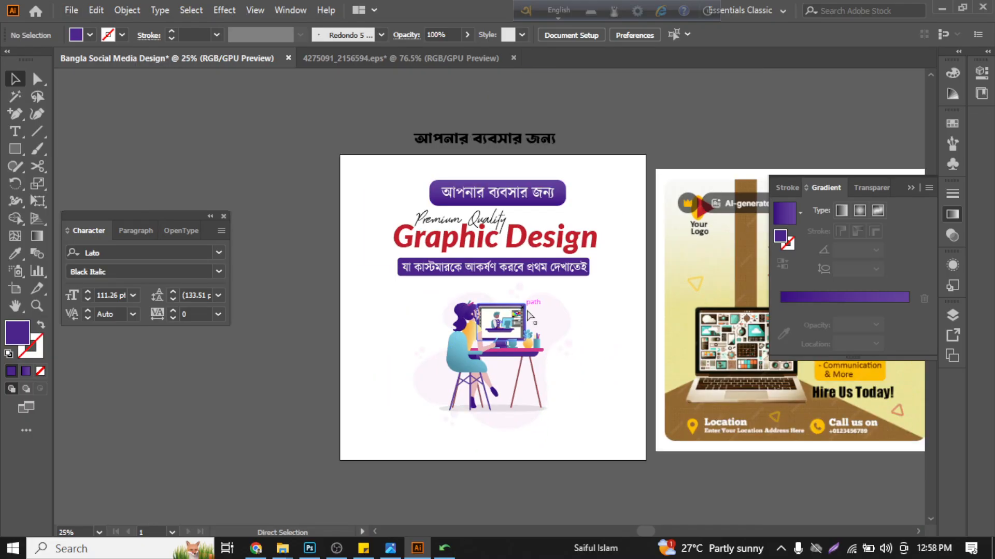
key("ctrl+z")
key("ctrl+z")
key("ctrl+z")
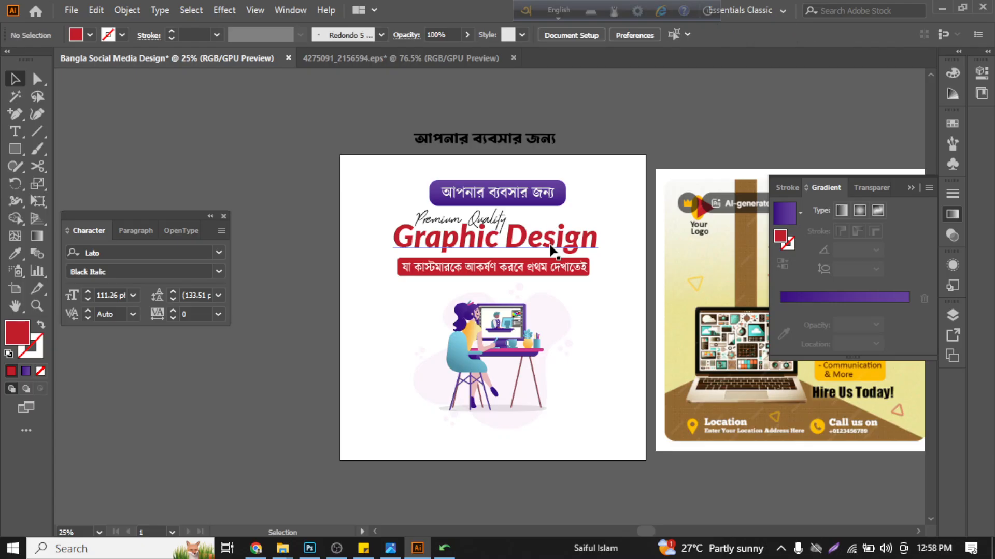
- Fill the tagline's red rectangle with the lighter purple sampled from the small desk shown on the illustration's monitor
scroll(546, 271, "up", 1)
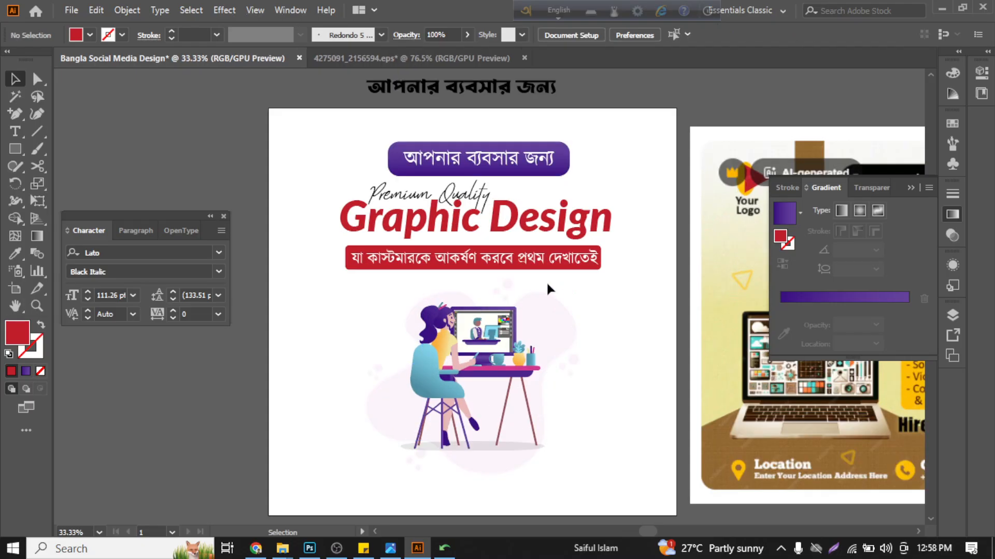
left_click(15, 254)
scroll(497, 339, "up", 3)
left_click(485, 344)
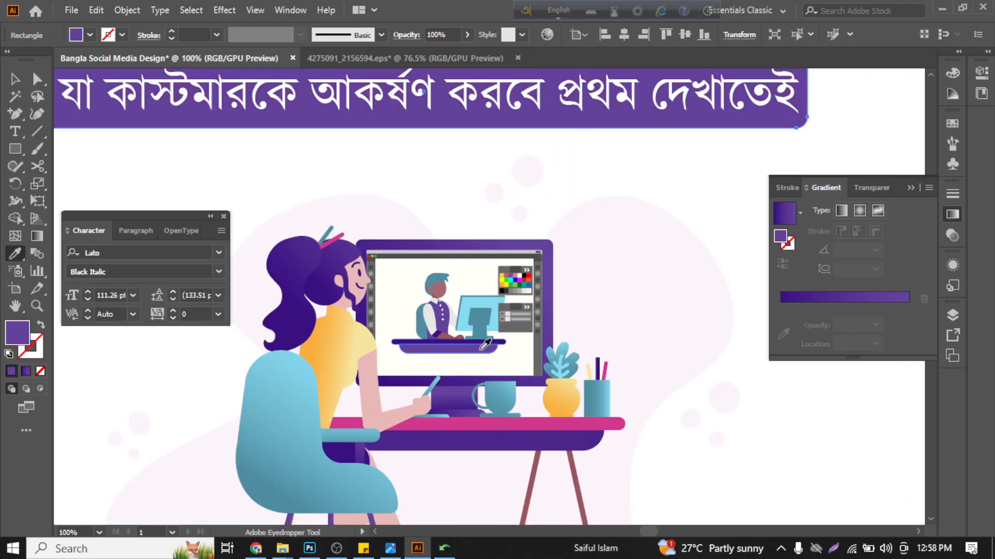
scroll(482, 345, "down", 1)
scroll(474, 345, "up", 5)
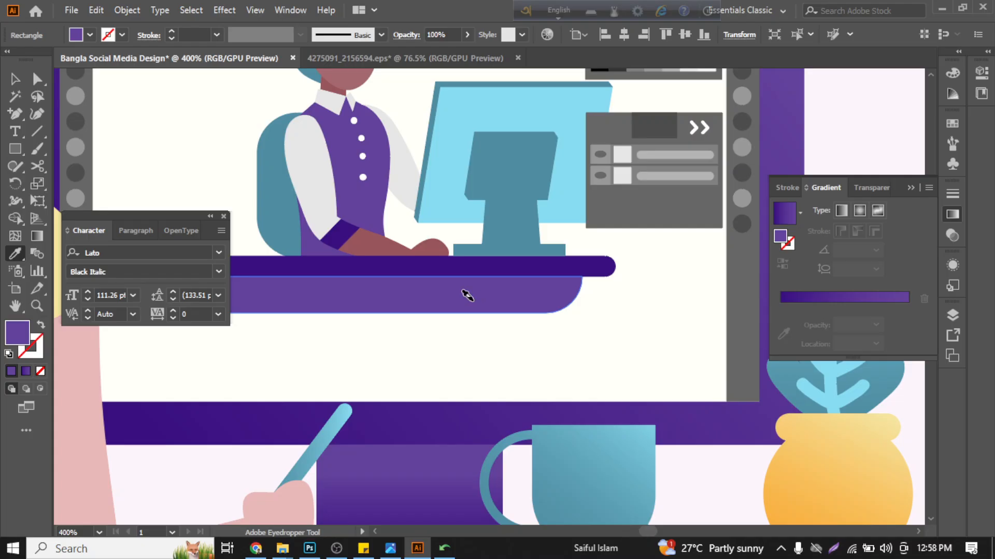
scroll(467, 294, "down", 4)
scroll(481, 321, "up", 1)
scroll(489, 331, "down", 1)
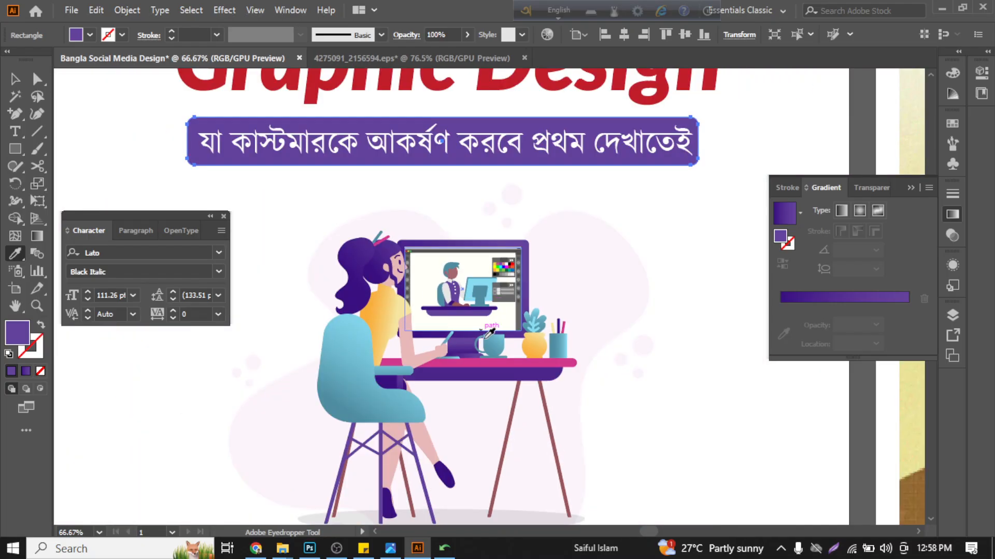
- Preview the plant pot's orange gradient and the mug's blue gradient on the tagline's rectangle
scroll(484, 355, "up", 3)
left_click(626, 312)
left_click(532, 316)
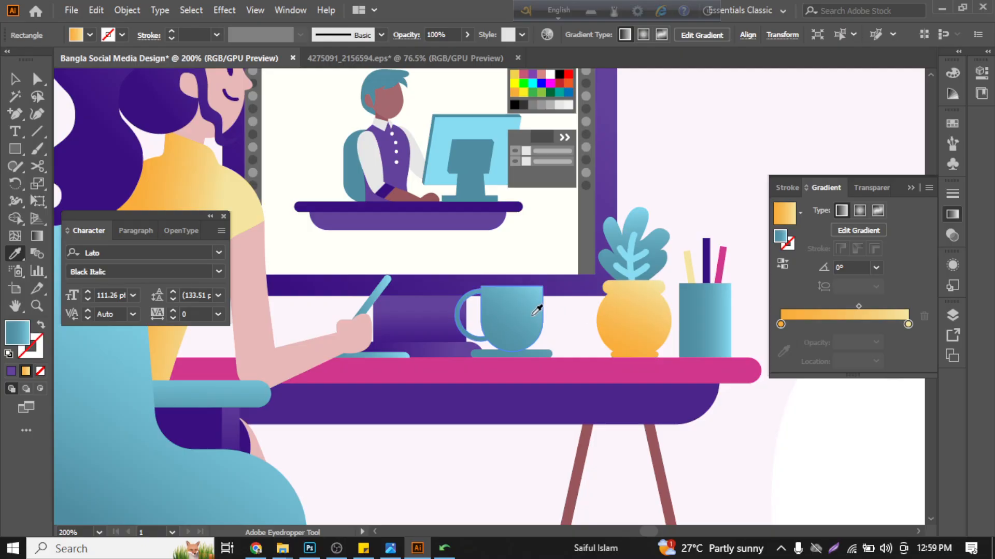
scroll(534, 311, "down", 3)
scroll(535, 312, "down", 1)
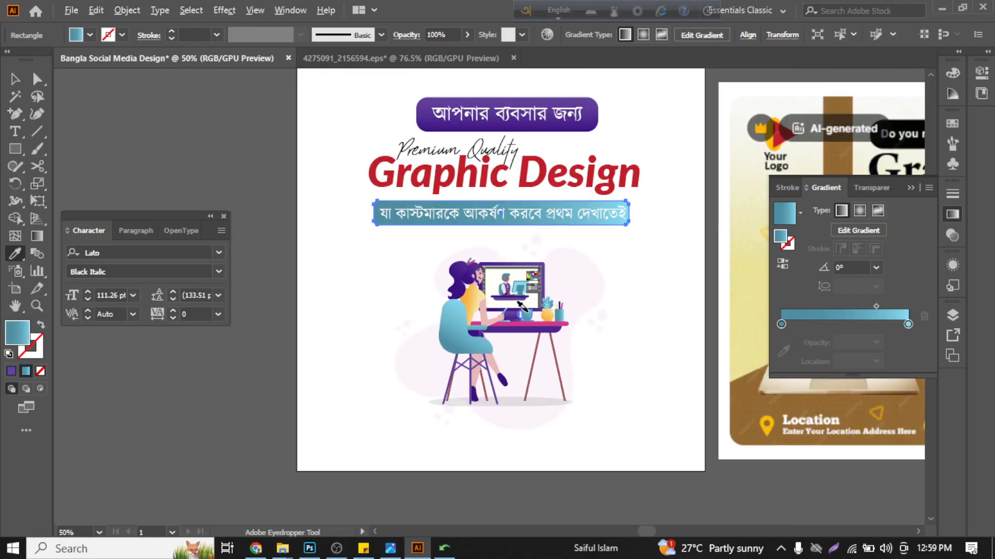
scroll(505, 312, "up", 2)
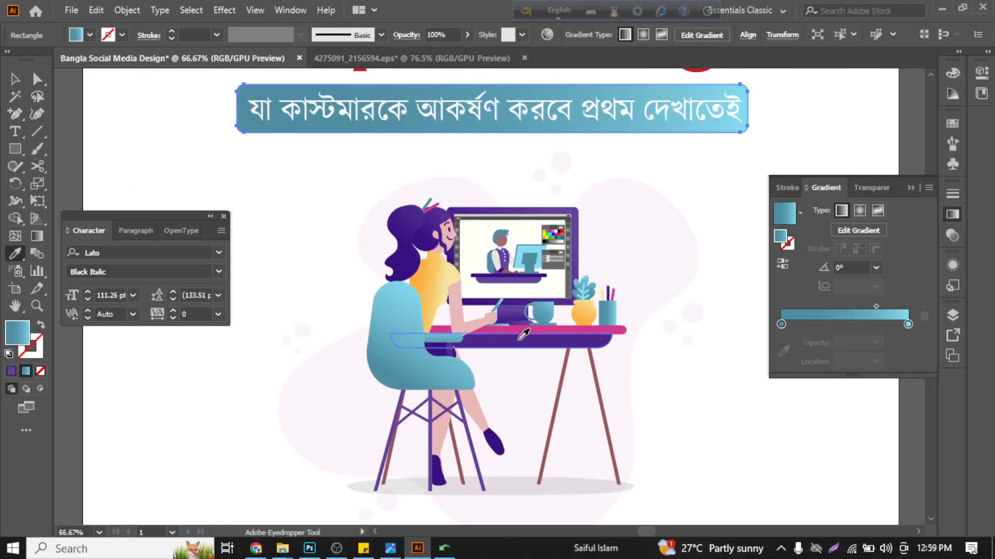
left_click(584, 312)
scroll(493, 278, "down", 2)
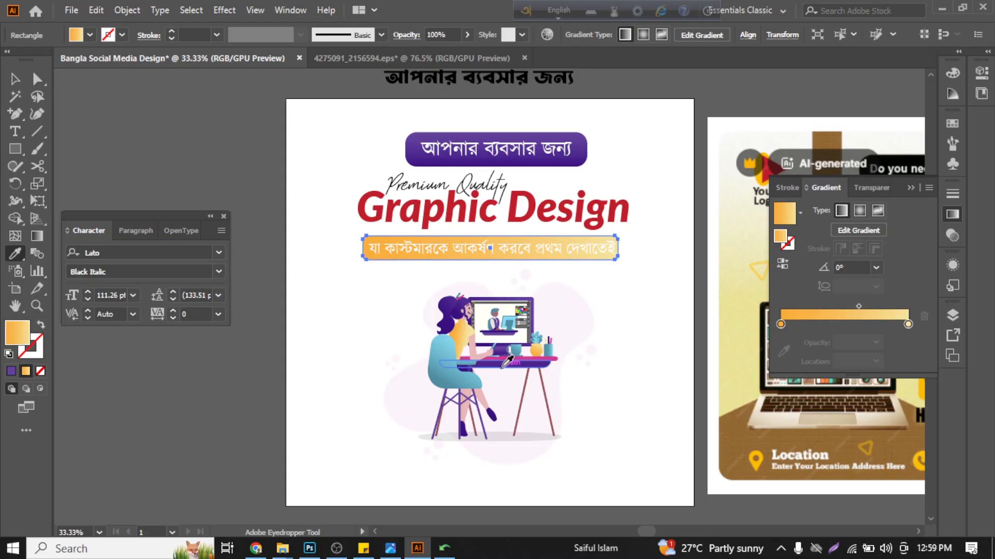
- Fill the tagline's rectangle with the solid purple sampled from the illustration's desk front
left_click(459, 346)
left_click(15, 79)
left_click(335, 184)
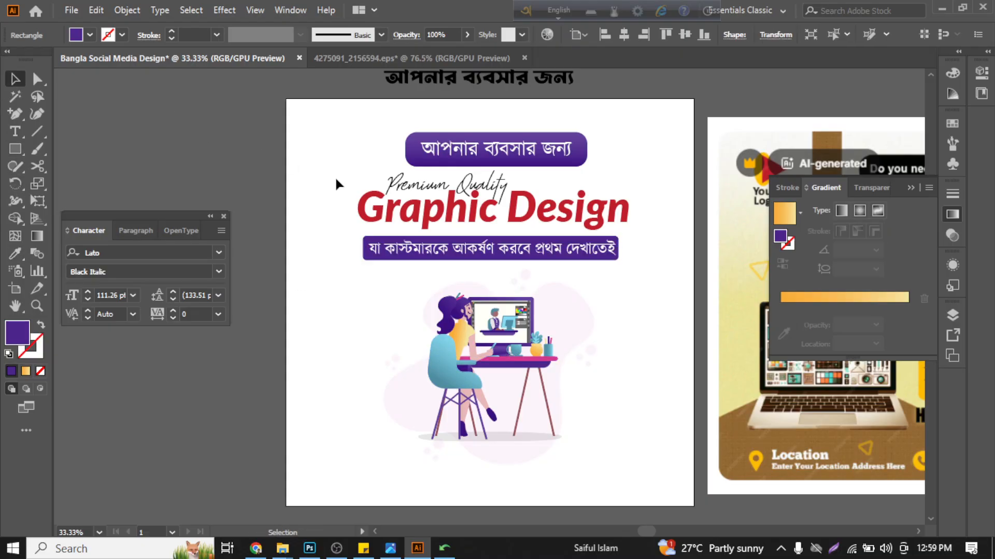
- Try recolouring the "Graphic Design" headline with the desk front's purple, then undo it
left_click(413, 222)
left_click(15, 253)
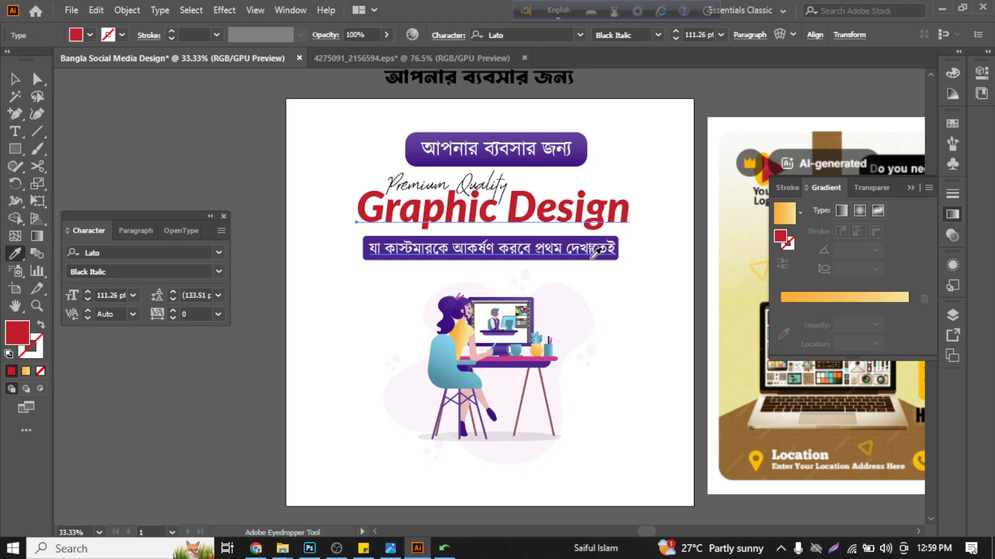
left_click(517, 364)
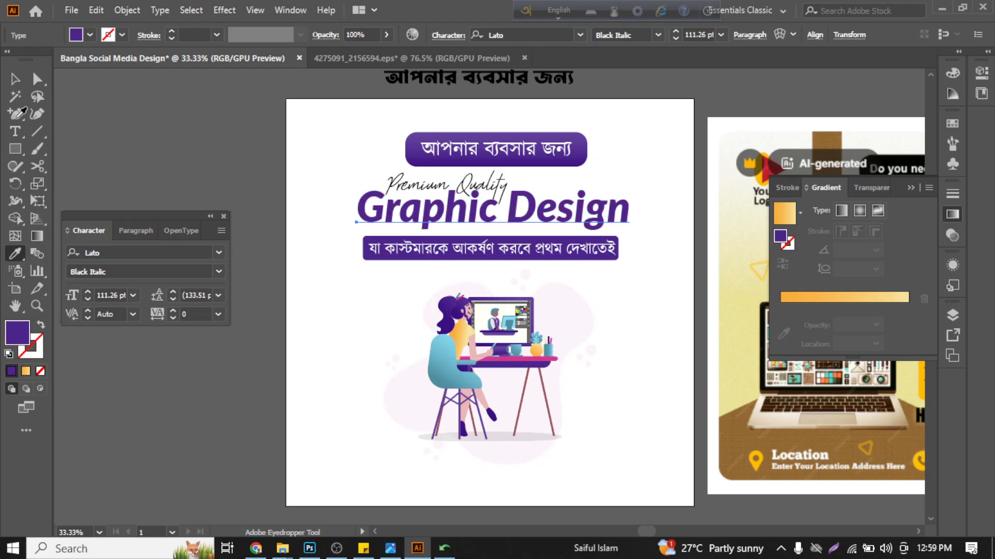
left_click(15, 78)
left_click(242, 135)
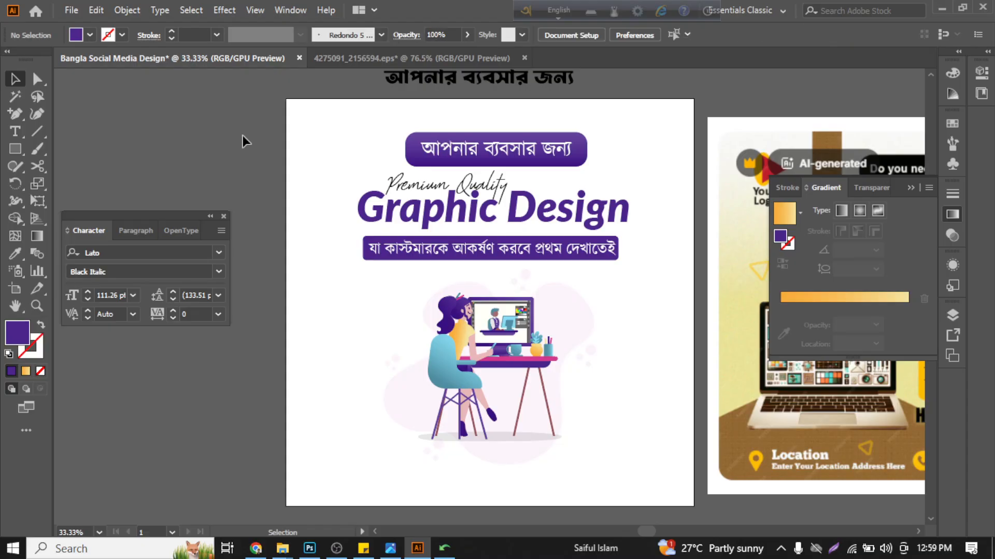
scroll(242, 135, "down", 1)
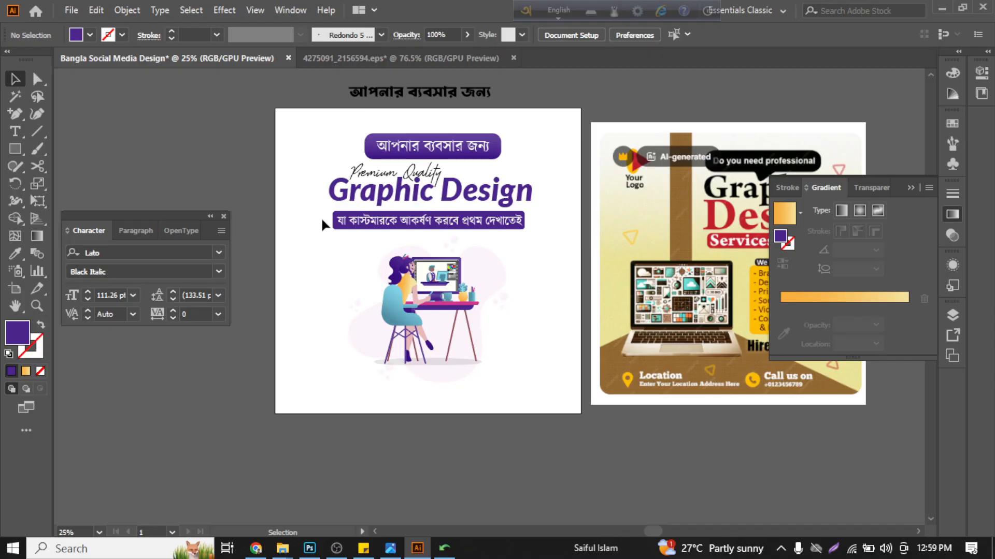
key("ctrl+z")
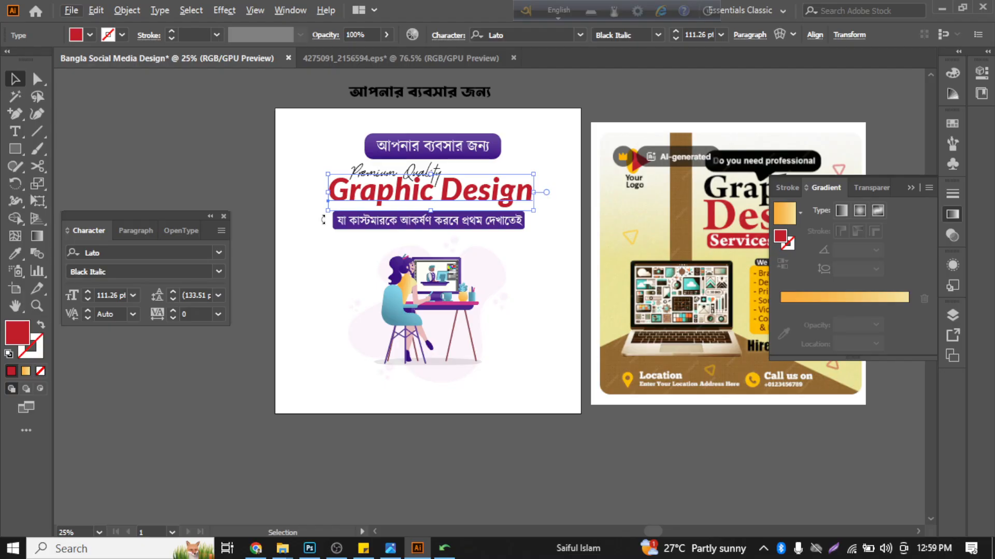
left_click(321, 285)
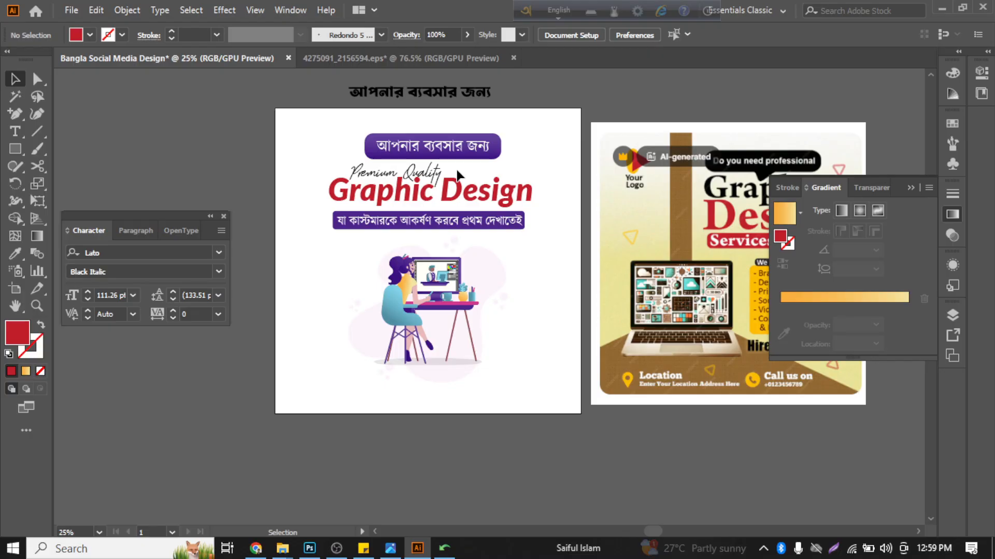
- Recolour the "Graphic Design" headline with the pink sampled from the desk top
scroll(401, 202, "up", 1)
left_click(401, 202)
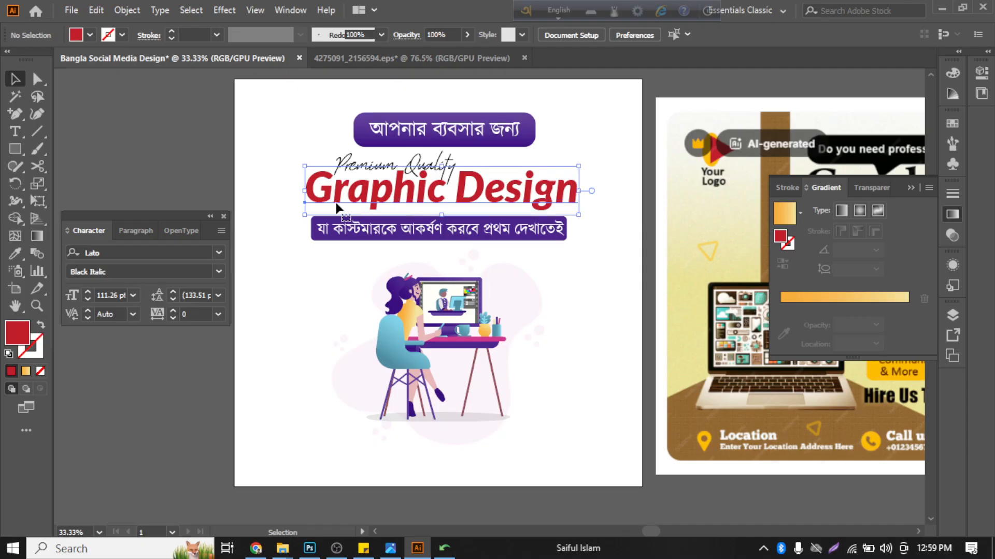
left_click(15, 254)
scroll(466, 324, "up", 4)
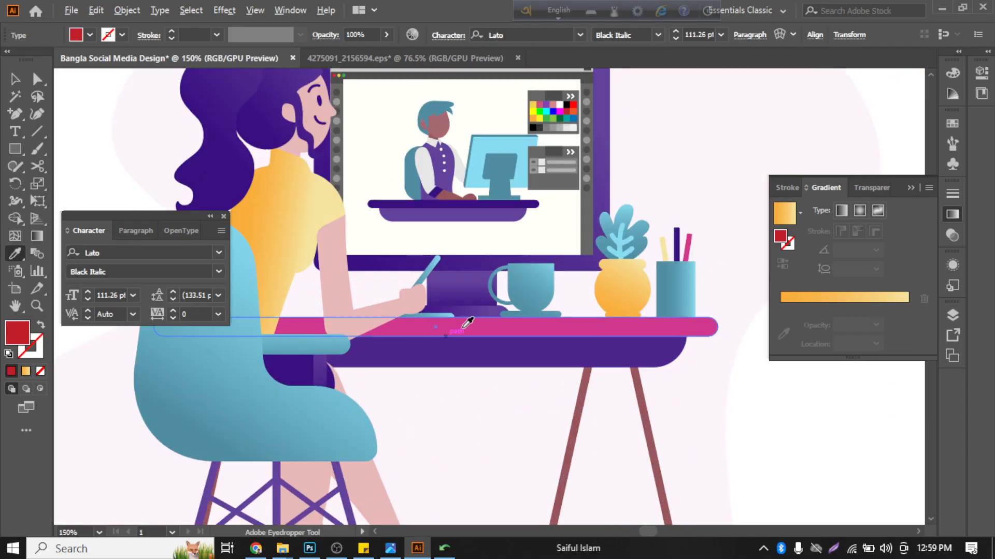
left_click(471, 322)
scroll(470, 322, "down", 4)
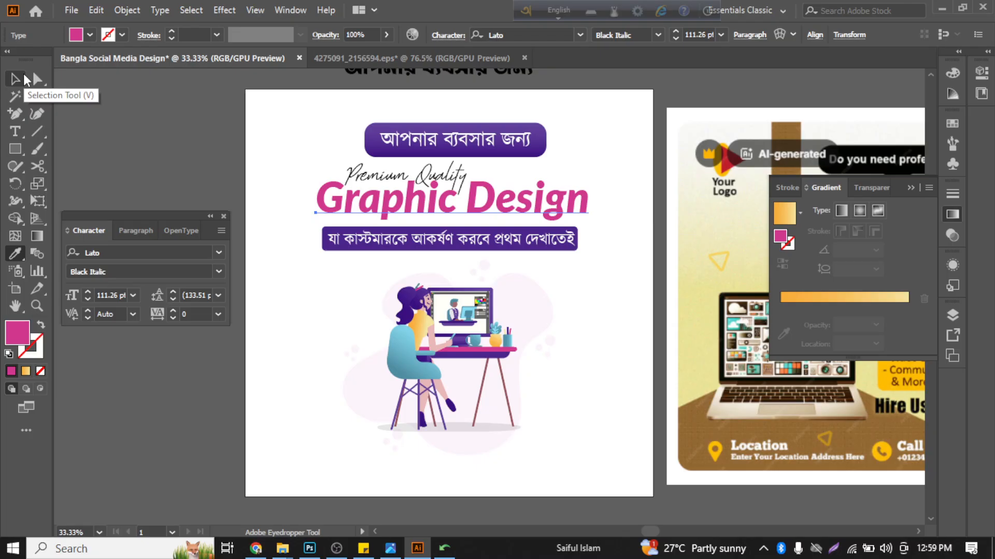
- Recolour the "Graphic Design" headline with the dark purple sampled from the woman's shoe
scroll(449, 407, "up", 3)
left_click(444, 402)
scroll(444, 402, "down", 3)
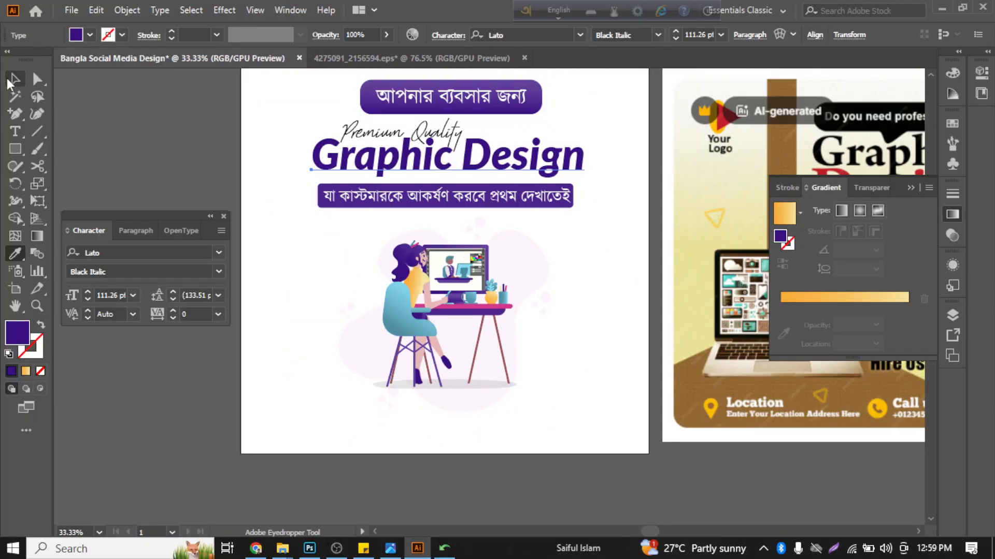
left_click(13, 80)
left_click(131, 130)
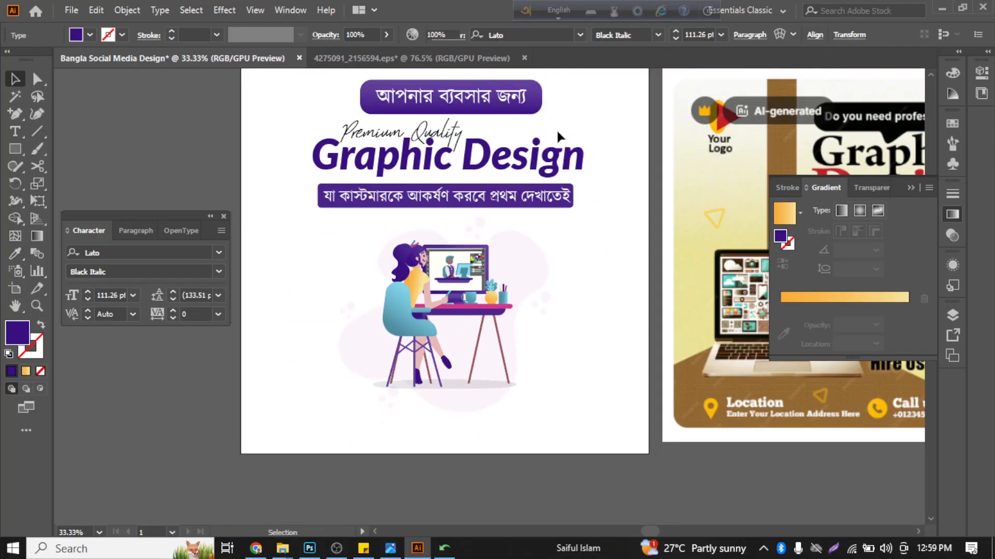
- Fill the rounded rectangle above the headline with solid black
left_click(542, 101)
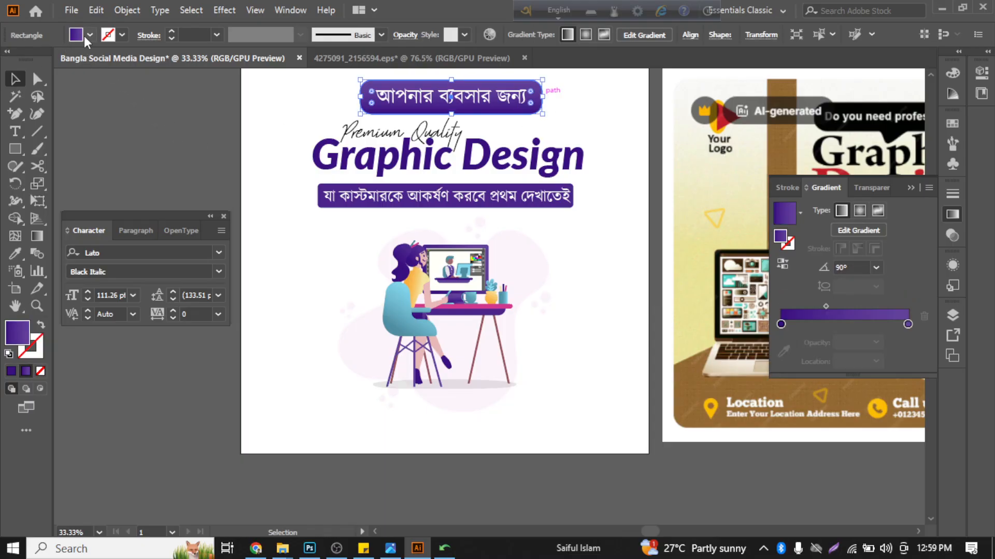
left_click(89, 35)
left_click(40, 59)
left_click(239, 173)
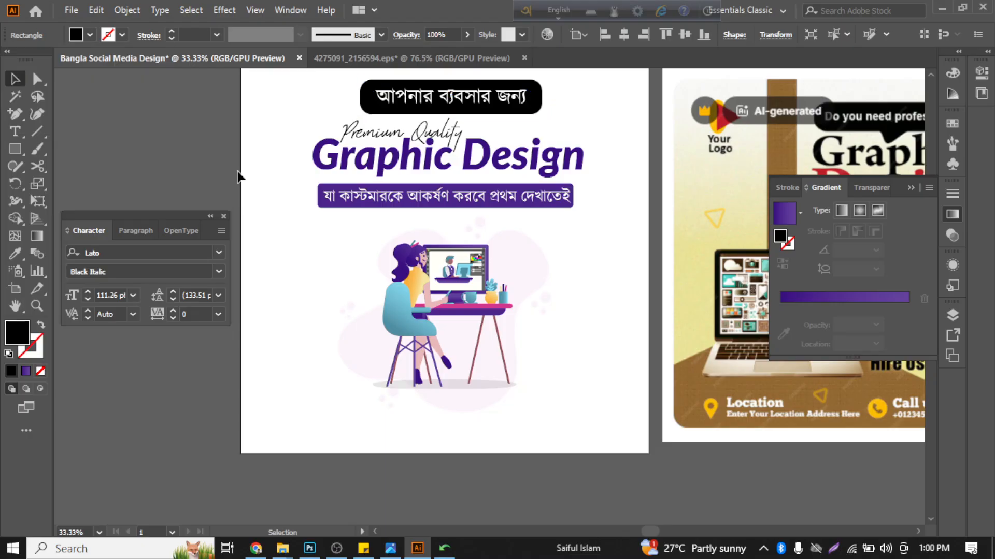
scroll(312, 284, "up", 2)
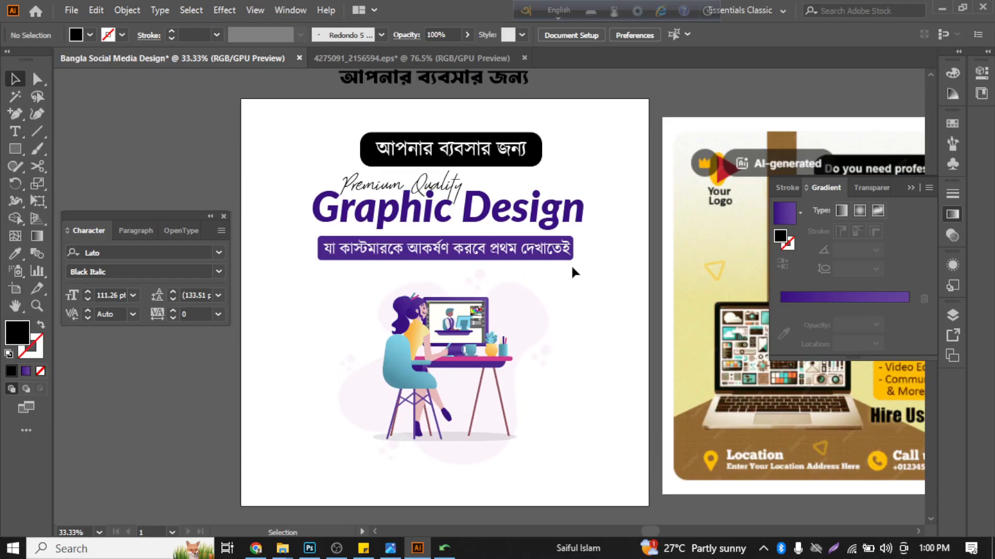
- Undo the black fill of the rounded rectangle and the purple and pink recolouring of the headline
key("ctrl+z")
key("ctrl+z")
key("ctrl+z")
key("ctrl+z")
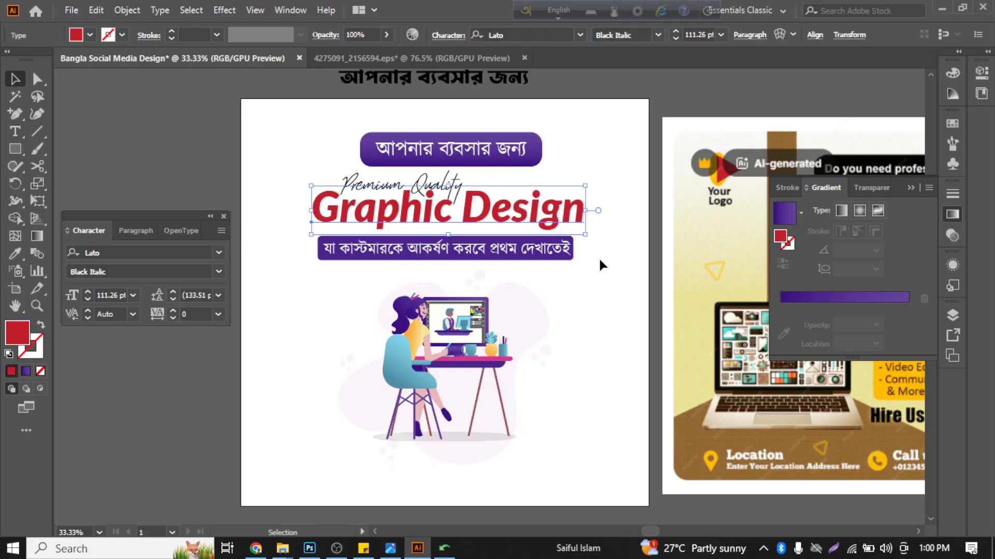
left_click(599, 261)
- Enlarge the desk illustration proportionally, extending it toward the artboard's lower edge while its upper edge stays in place
scroll(520, 310, "down", 1)
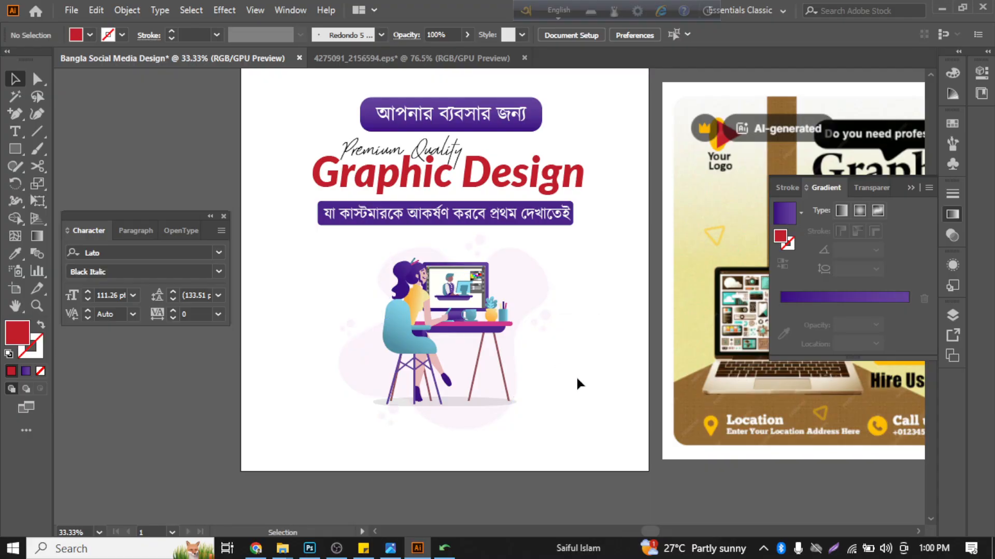
scroll(576, 375, "up", 1)
scroll(576, 375, "up", 1)
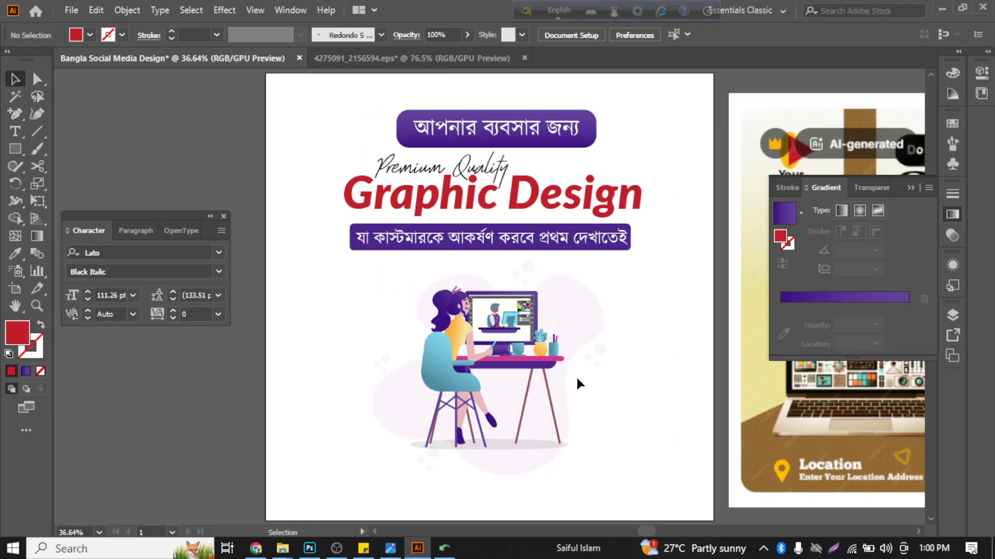
left_click(558, 395)
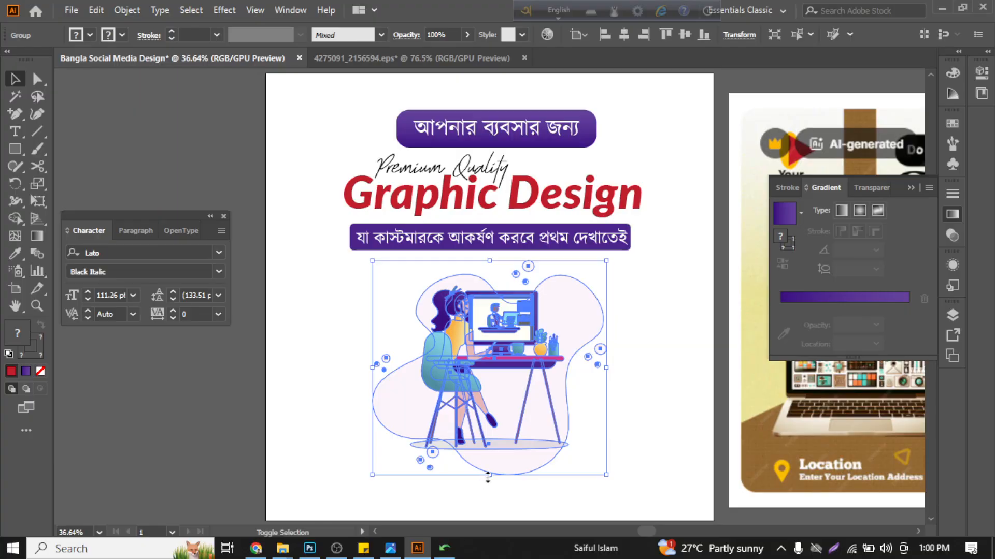
left_click_drag(487, 475, 489, 500)
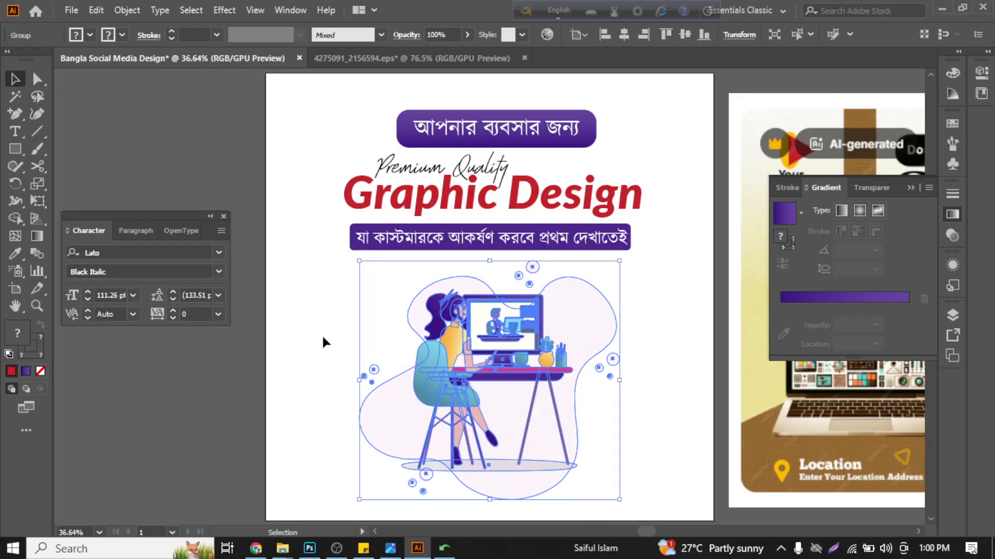
left_click(308, 312)
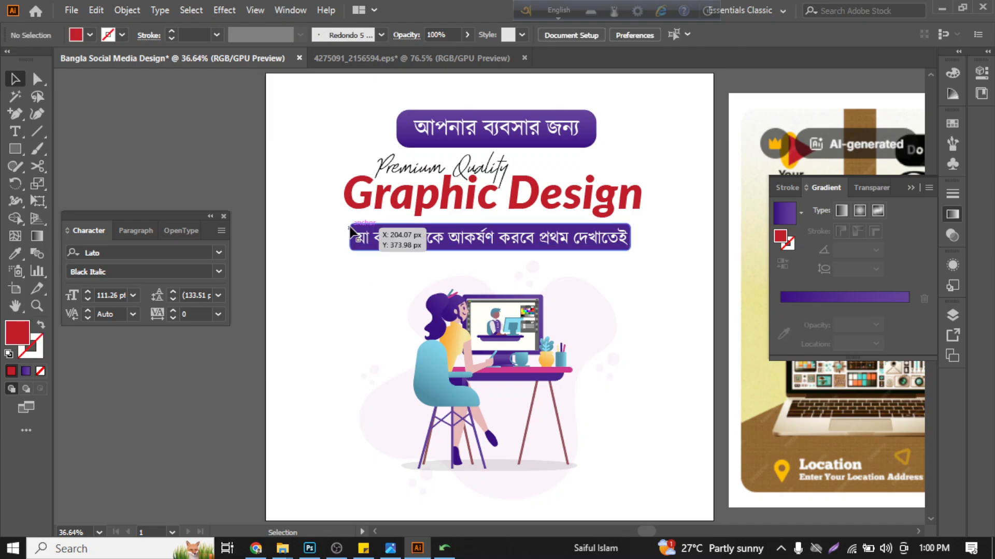
- Add a vertical guide and align it with the outer left edge of the headline's "G"
scroll(345, 225, "up", 3)
key("ctrl+r")
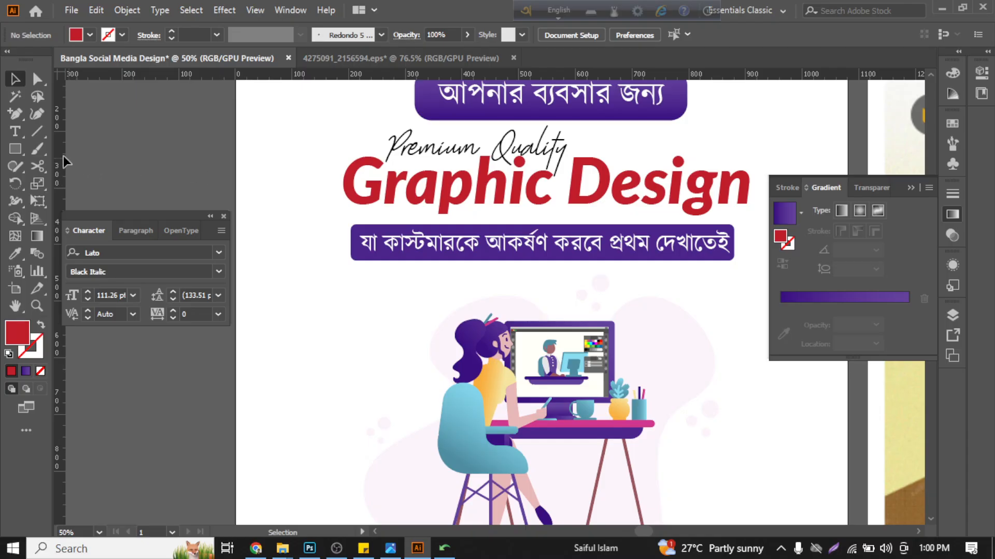
left_click(346, 185)
scroll(329, 189, "up", 5)
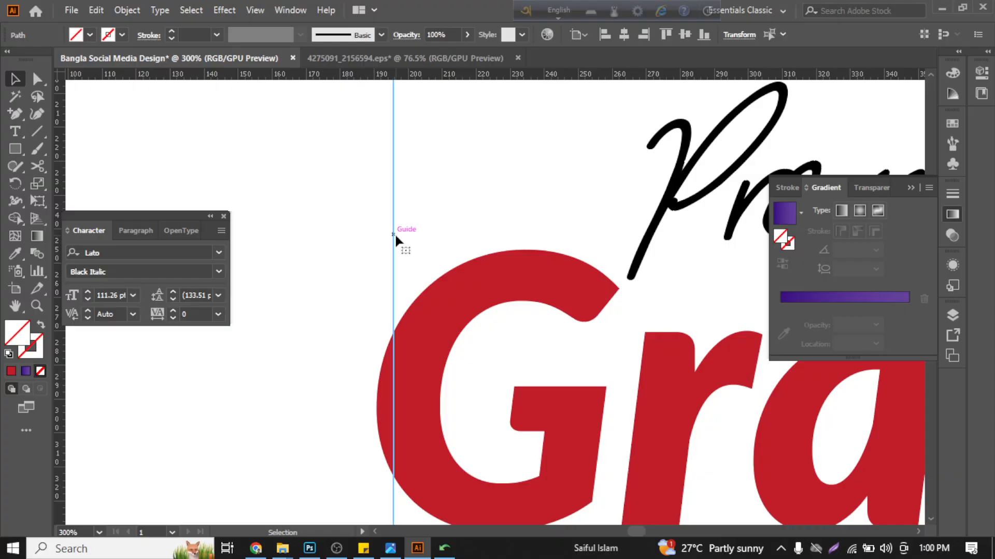
left_click_drag(395, 232, 372, 370)
scroll(375, 317, "up", 4)
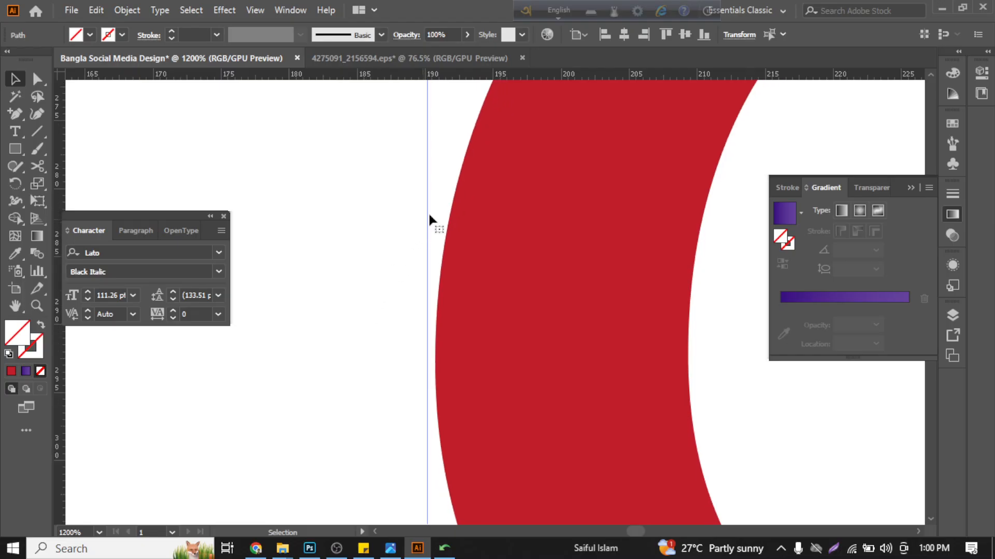
left_click_drag(428, 211, 437, 239)
scroll(415, 326, "down", 5)
scroll(385, 281, "down", 6)
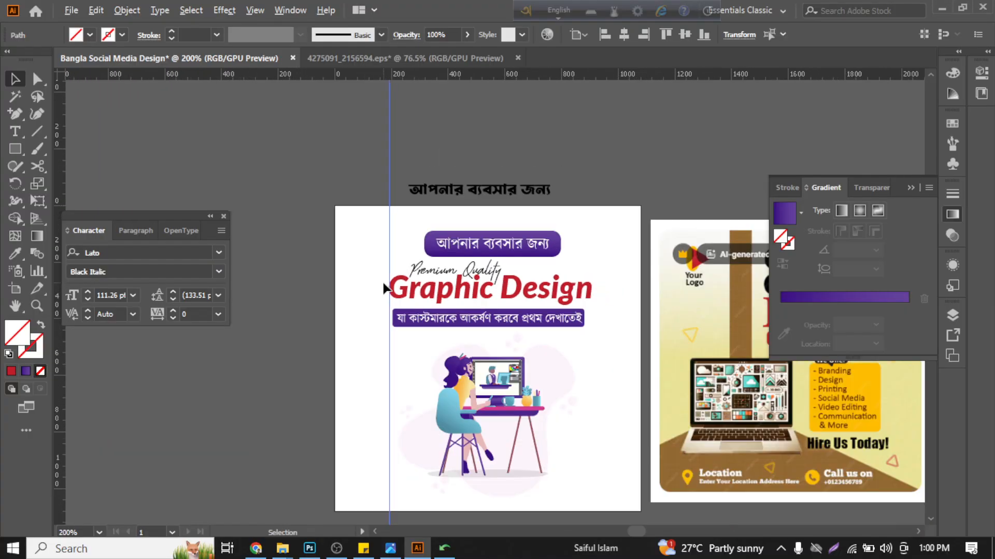
- Add a second vertical guide and align it with the right edge of the headline's final "n", undoing the accidental shift of the headline
scroll(632, 281, "up", 4)
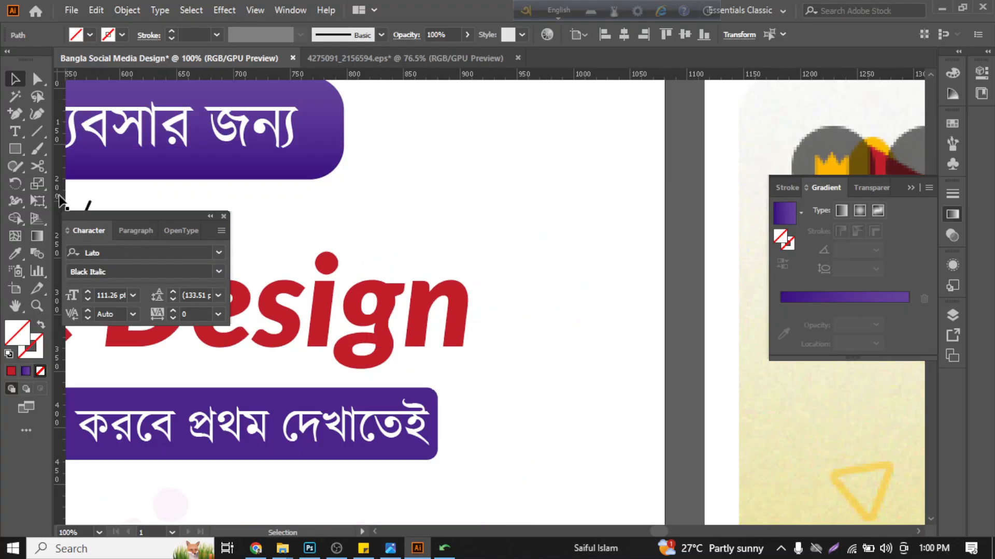
left_click_drag(59, 197, 351, 261)
left_click_drag(468, 284, 468, 285)
scroll(468, 284, "up", 4)
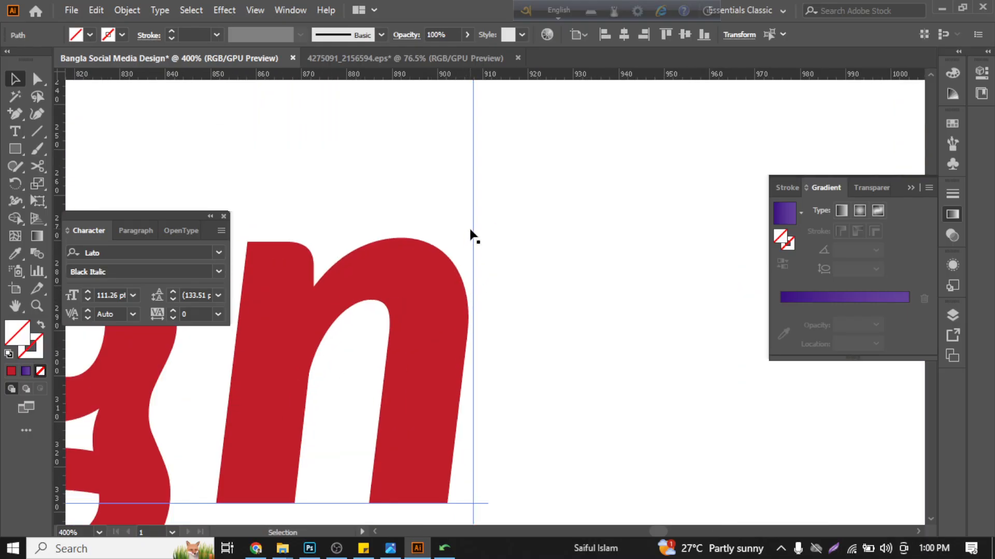
left_click_drag(467, 224, 465, 231)
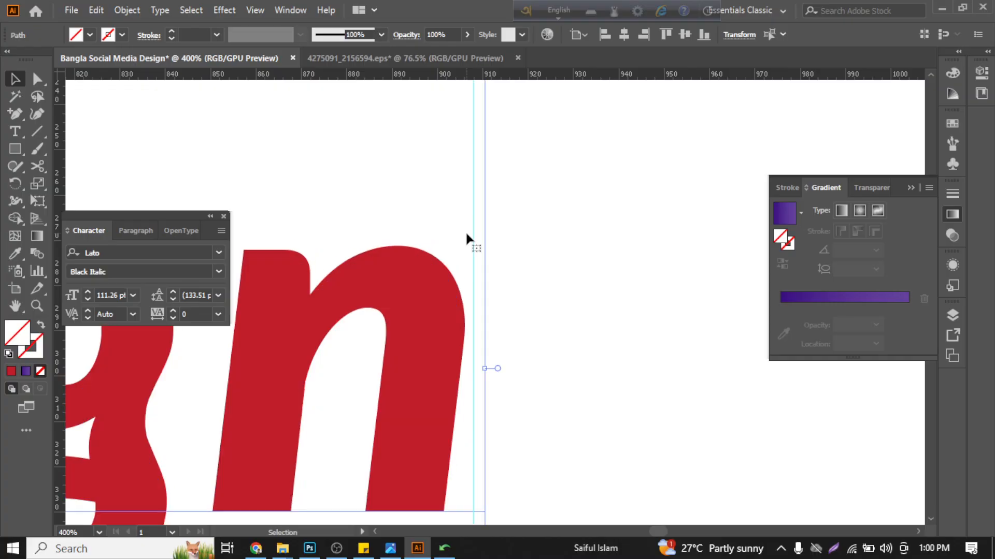
key("ctrl+z")
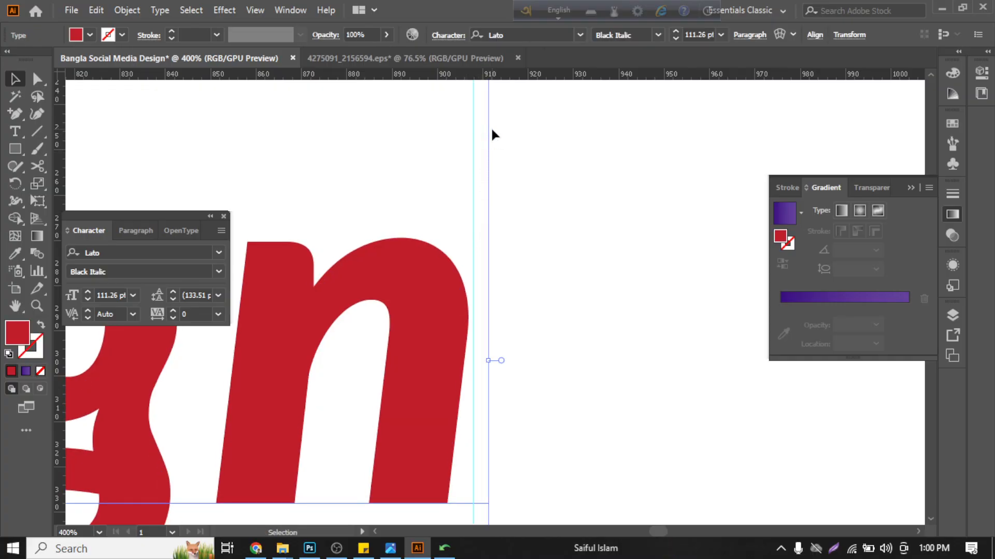
left_click(490, 134)
scroll(491, 217, "down", 4)
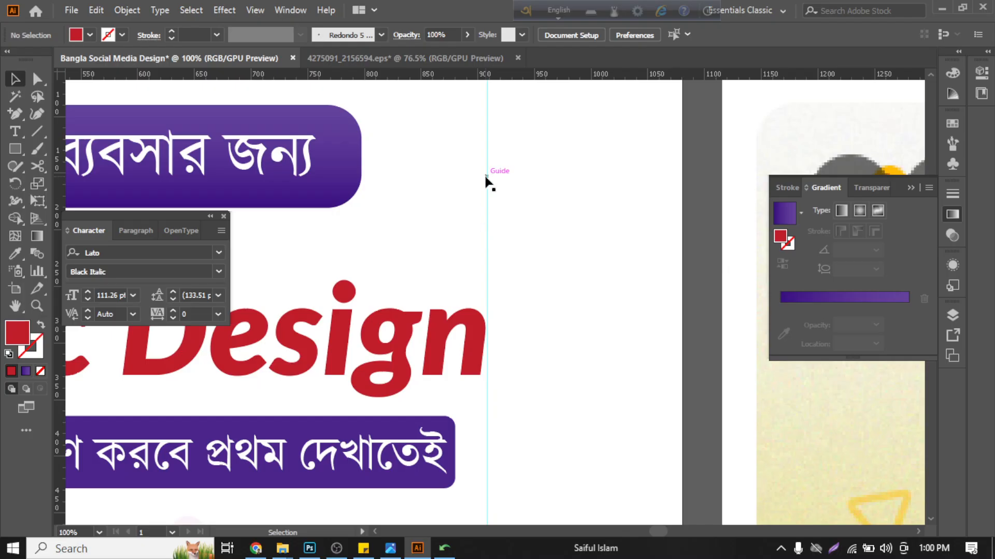
left_click_drag(488, 182, 486, 193)
key("ctrl+minus")
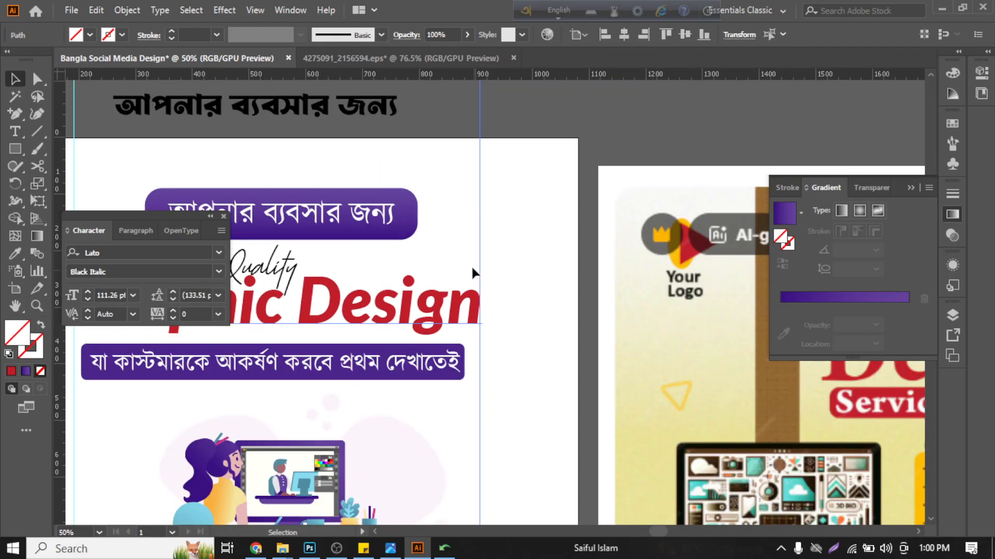
- Resize the purple tagline rectangle so both its ends meet the vertical guides at the headline's edges
scroll(499, 337, "left", 6)
left_click(507, 260)
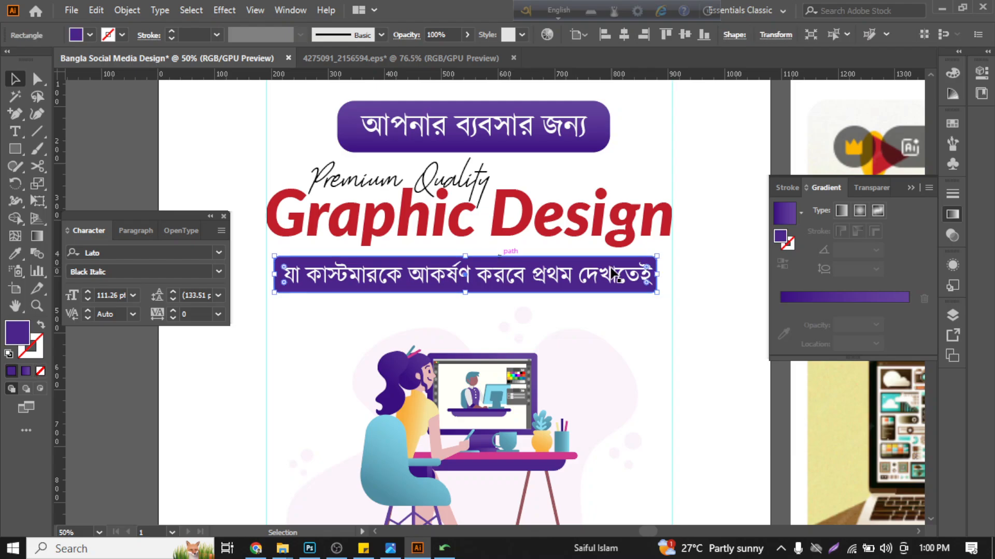
scroll(650, 275, "up", 1)
scroll(654, 280, "up", 1)
left_click_drag(663, 276, 693, 278)
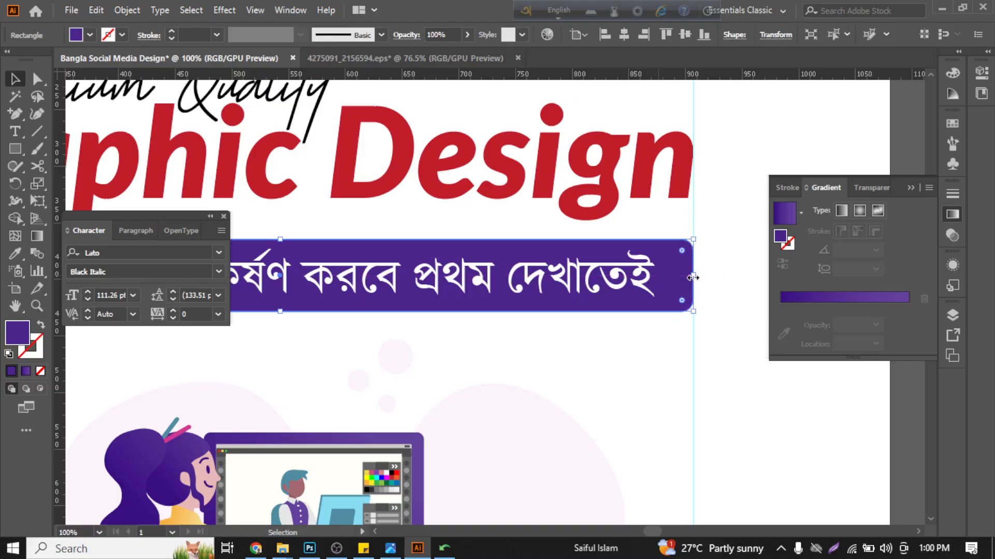
scroll(651, 306, "down", 3)
scroll(386, 301, "up", 5)
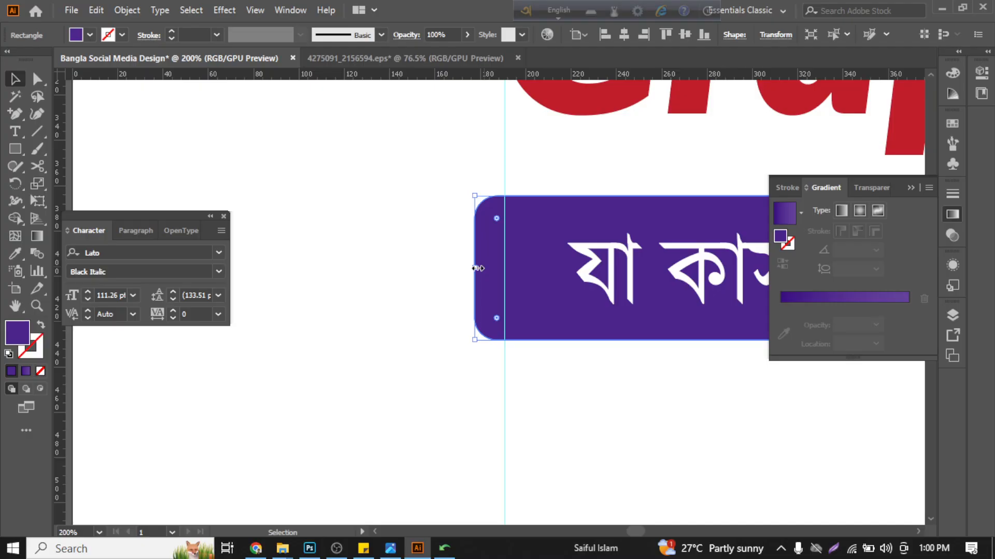
left_click_drag(478, 268, 506, 268)
left_click(398, 253)
scroll(394, 257, "down", 2)
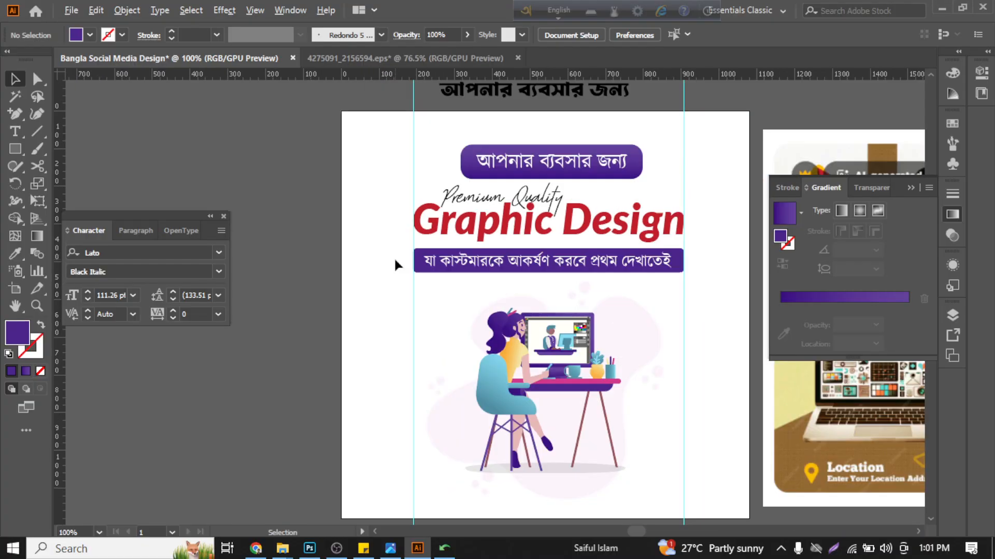
scroll(393, 258, "down", 2)
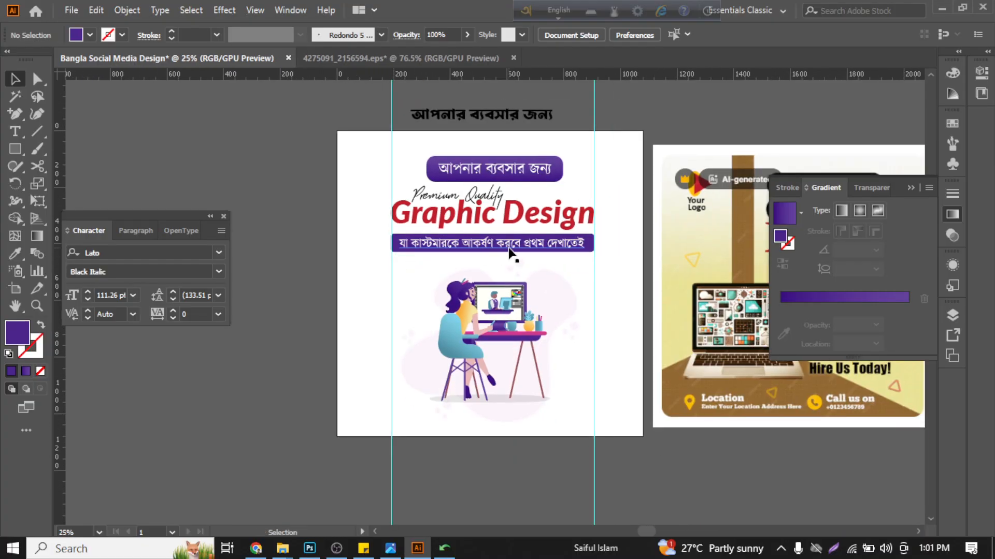
- Nudge the "Graphic Design" headline slightly down toward the tagline banner
left_click(508, 248)
left_click(294, 309)
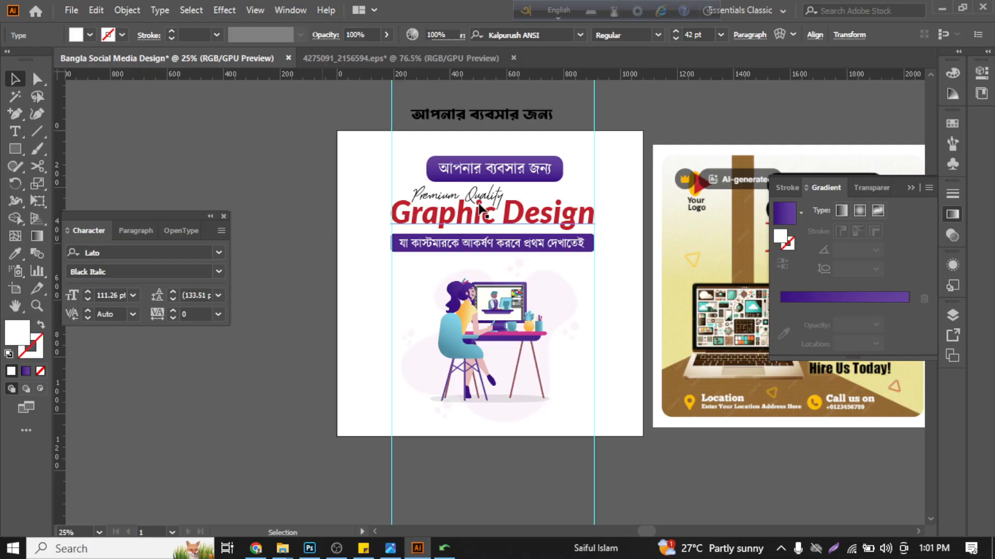
scroll(480, 207, "up", 3)
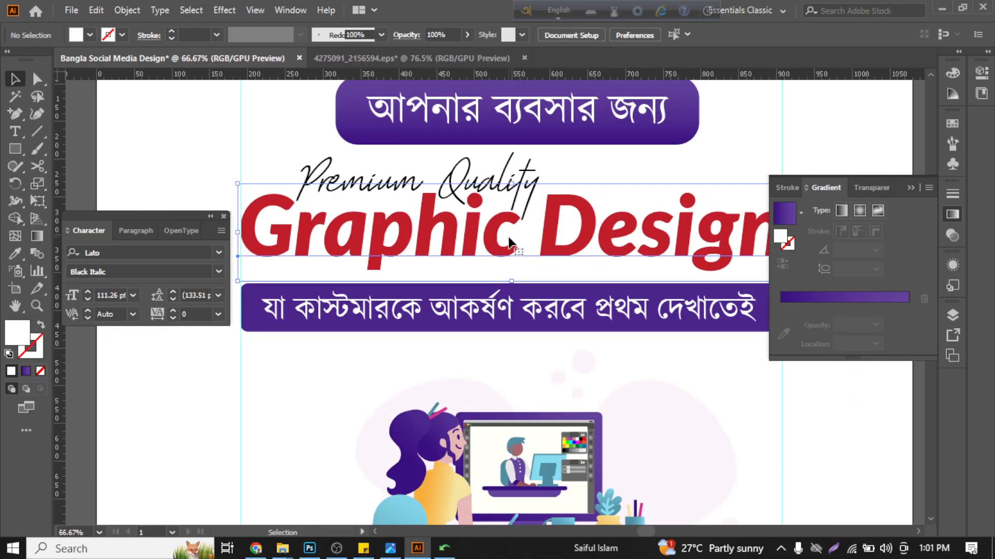
scroll(509, 243, "up", 1)
left_click(509, 242)
key("Down")
key("Down")
key("Down")
key("Down")
key("Down")
key("Down")
key("Down")
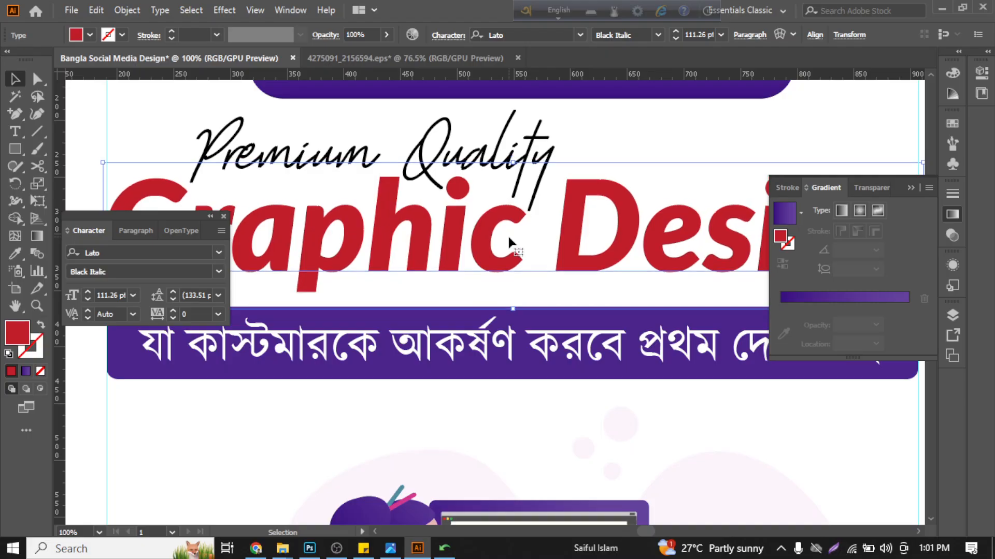
- Increase the font size of the "Premium Quality" script text to 95 pt
left_click(509, 126)
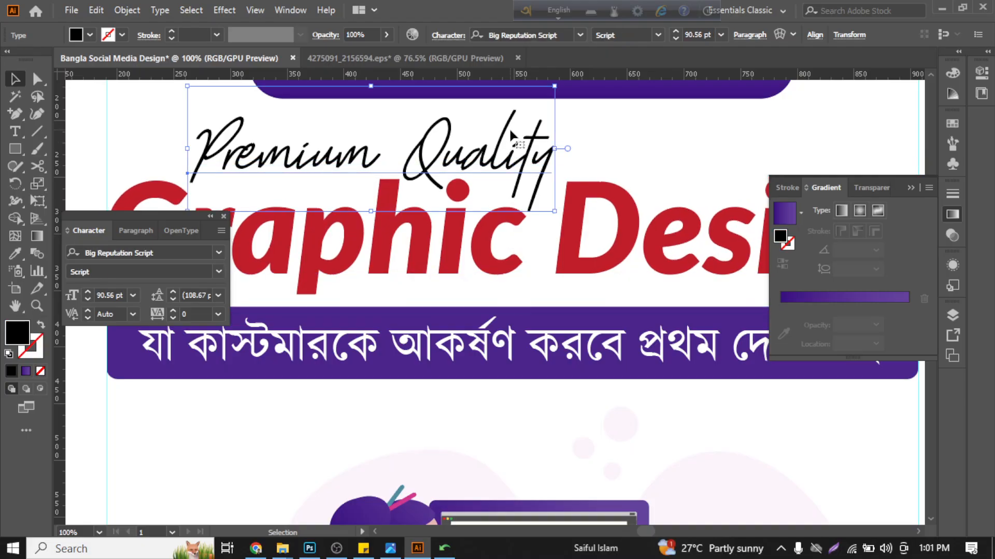
left_click(86, 292)
left_click(86, 292)
left_click(86, 292)
left_click(86, 292)
left_click(86, 292)
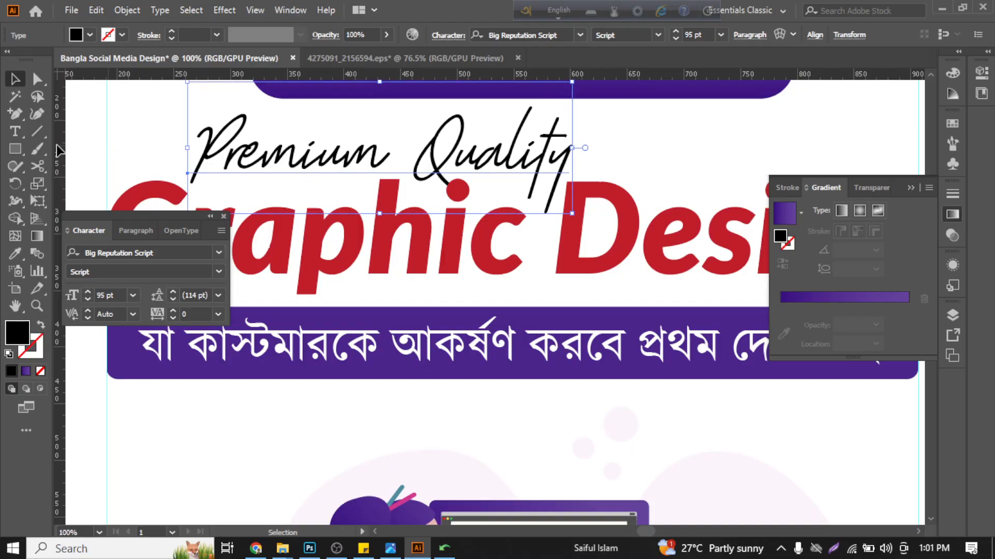
left_click(76, 133)
scroll(238, 222, "down", 3)
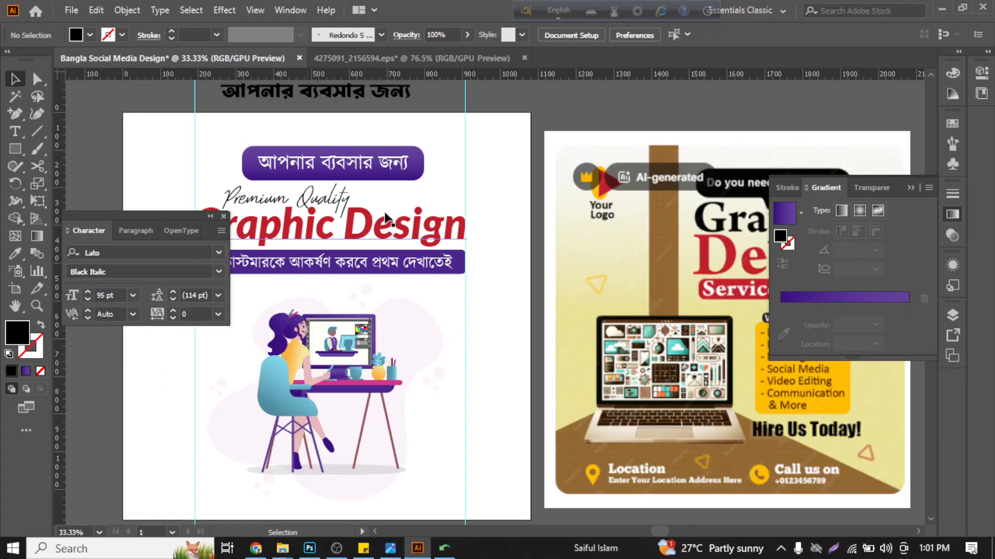
- Select the "Graphic Design" headline together with the tagline banner and nudge them slightly down
scroll(567, 225, "left", 5)
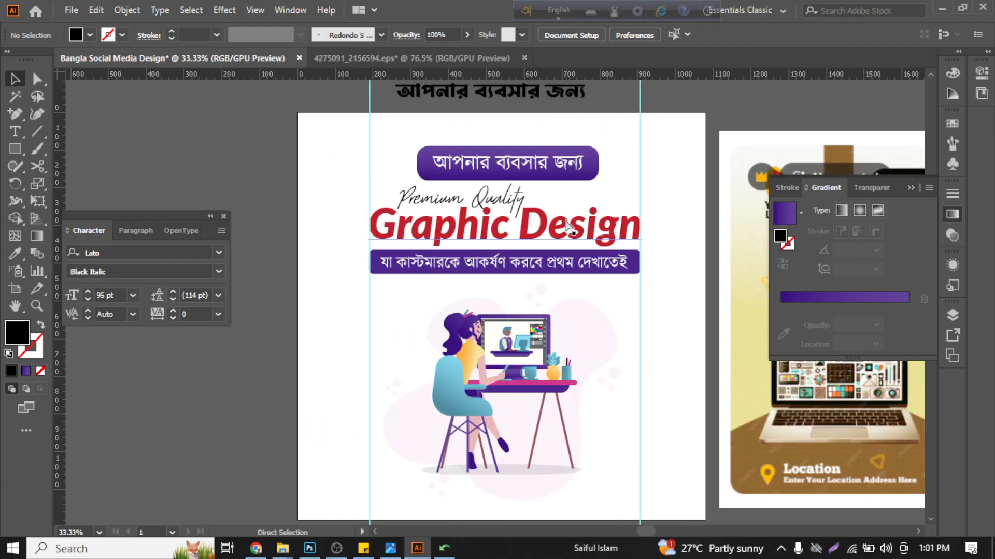
left_click_drag(613, 288, 572, 231)
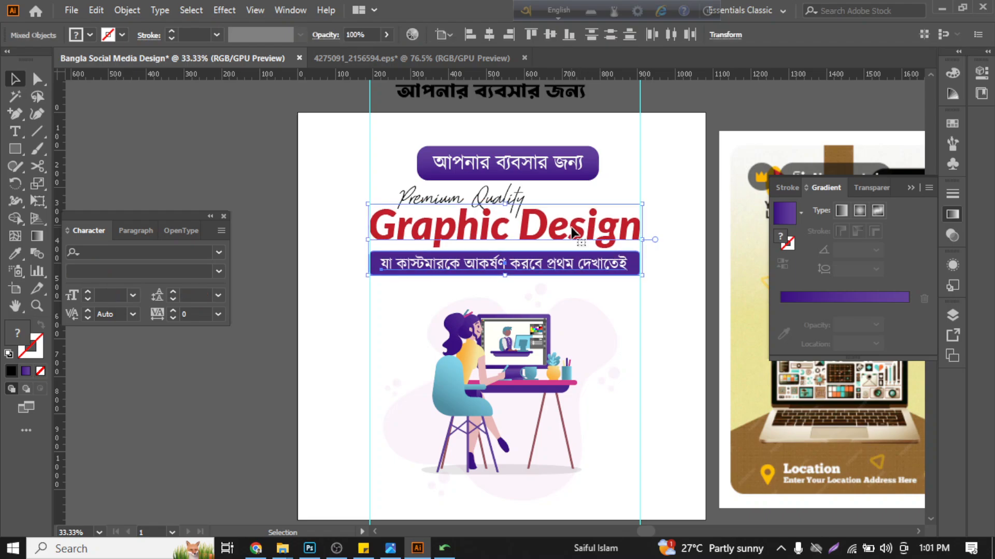
left_click(605, 182)
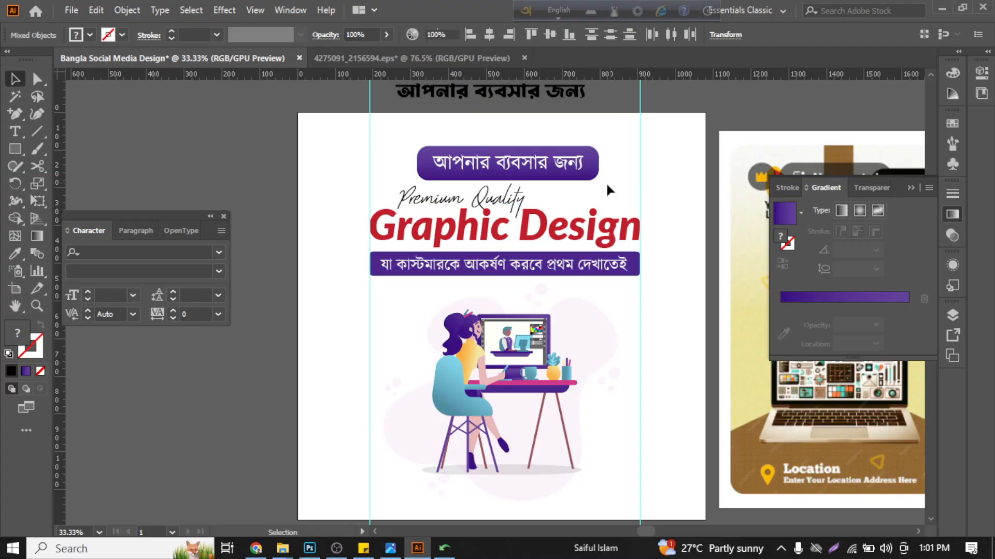
- Round the corners of the gradient rectangle above the headline fully, turning it into a pill shape
left_click(508, 174)
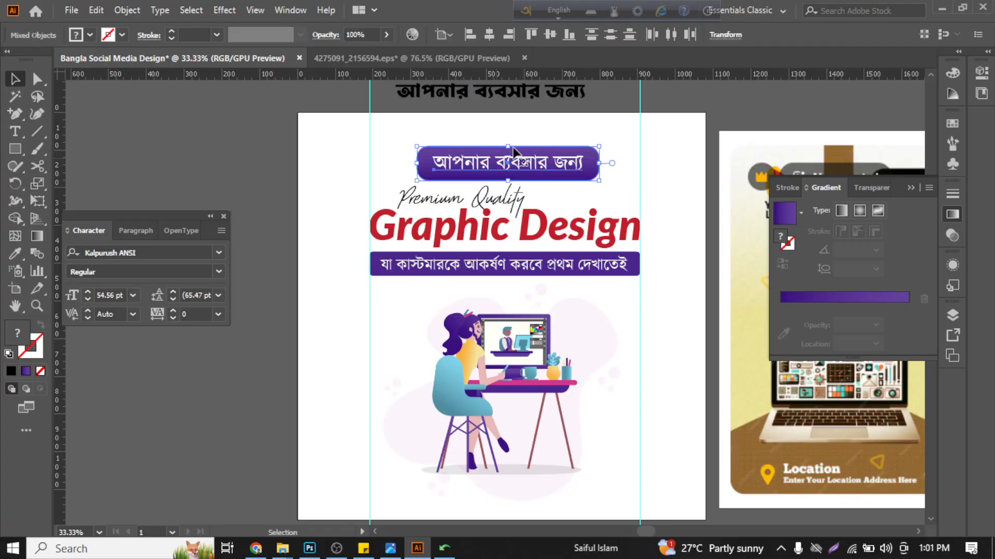
left_click(546, 126)
scroll(517, 373, "up", 2)
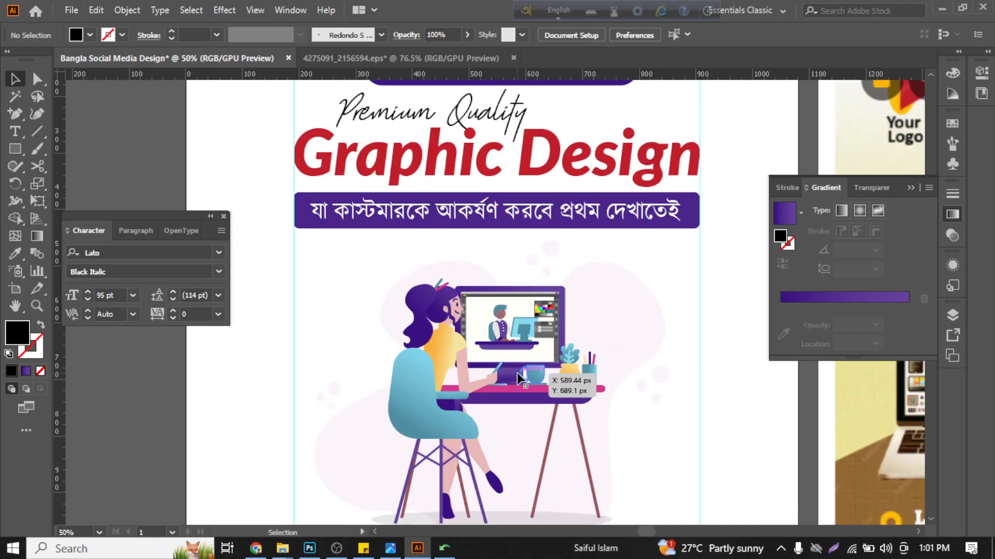
scroll(506, 346, "down", 2)
scroll(505, 344, "up", 1)
scroll(484, 244, "up", 2)
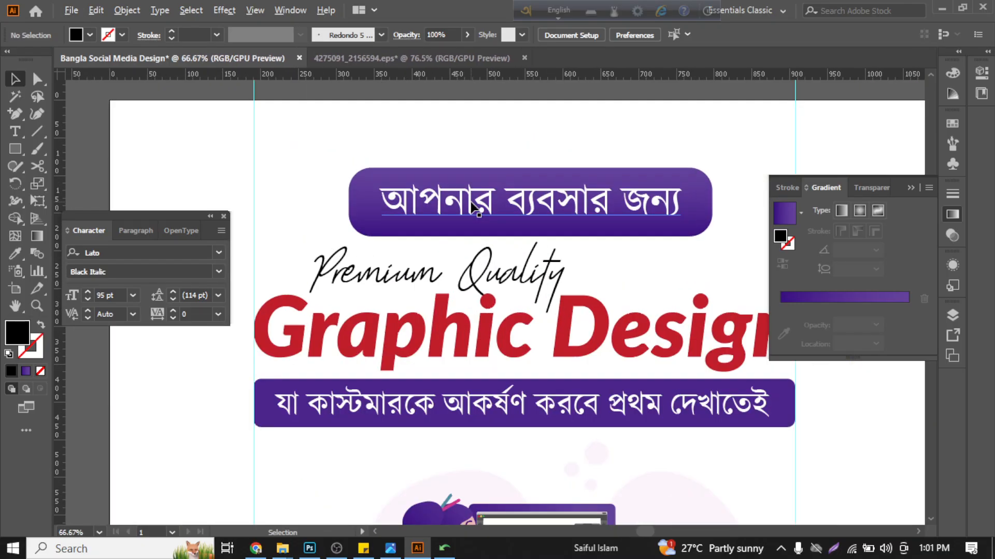
left_click(472, 207)
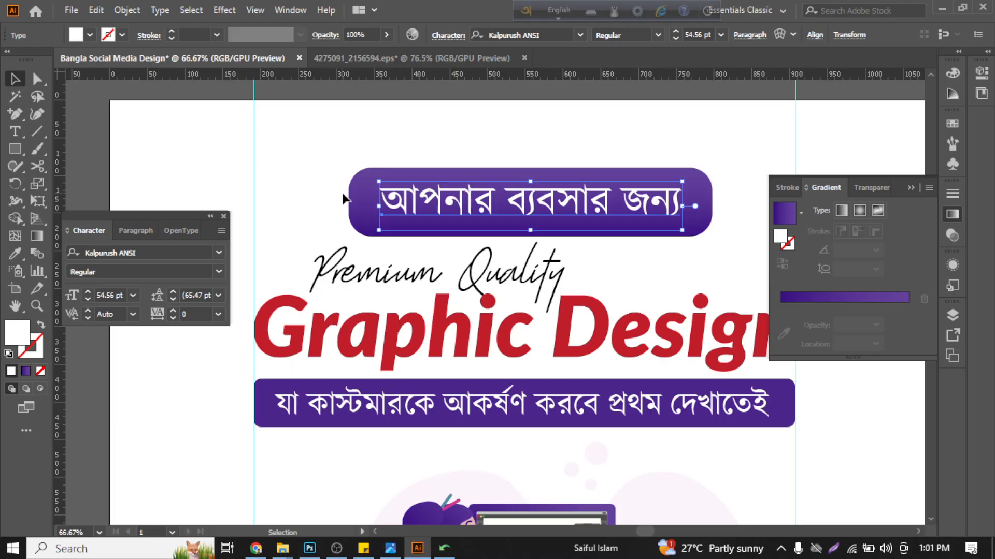
left_click(374, 194)
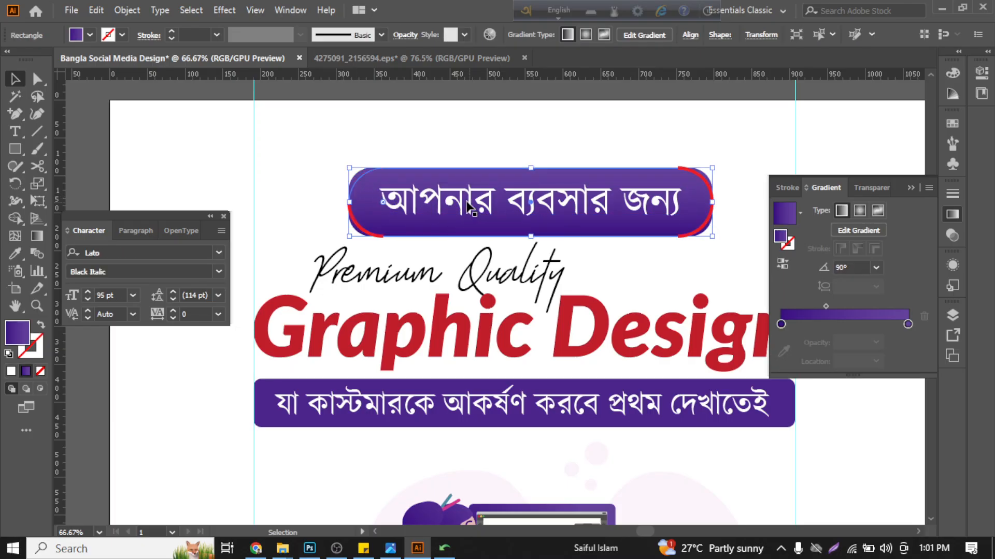
left_click(327, 159)
scroll(325, 156, "down", 3)
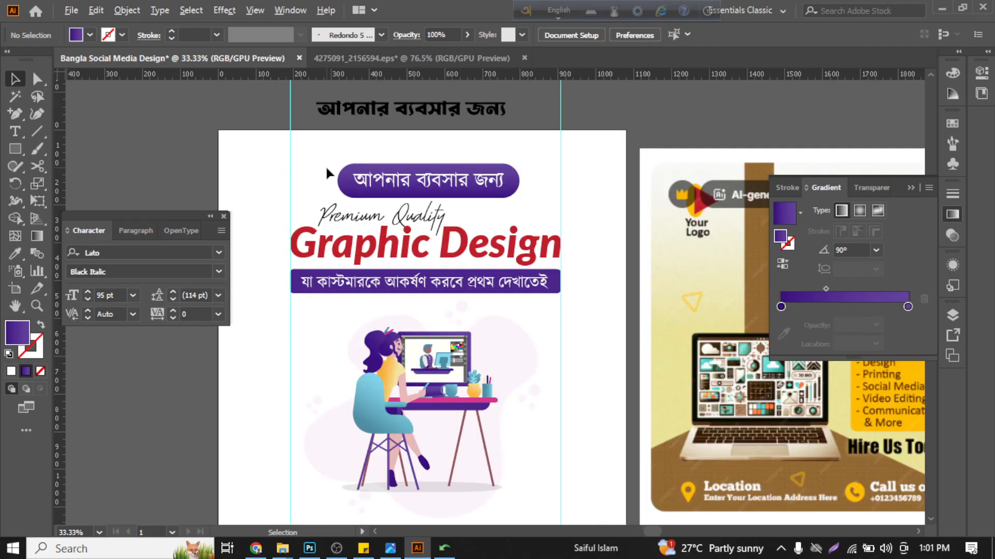
- Reduce the corner rounding of the purple gradient banner above the headline so it becomes a softly rounded rectangle
scroll(316, 151, "up", 1)
scroll(315, 151, "up", 4)
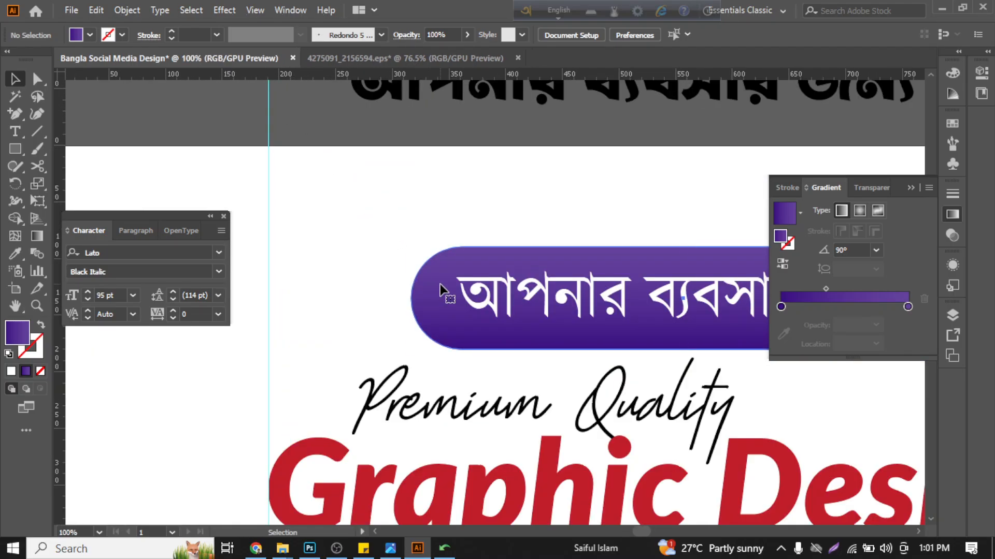
left_click(352, 188)
left_click_drag(458, 299, 437, 279)
left_click(382, 254)
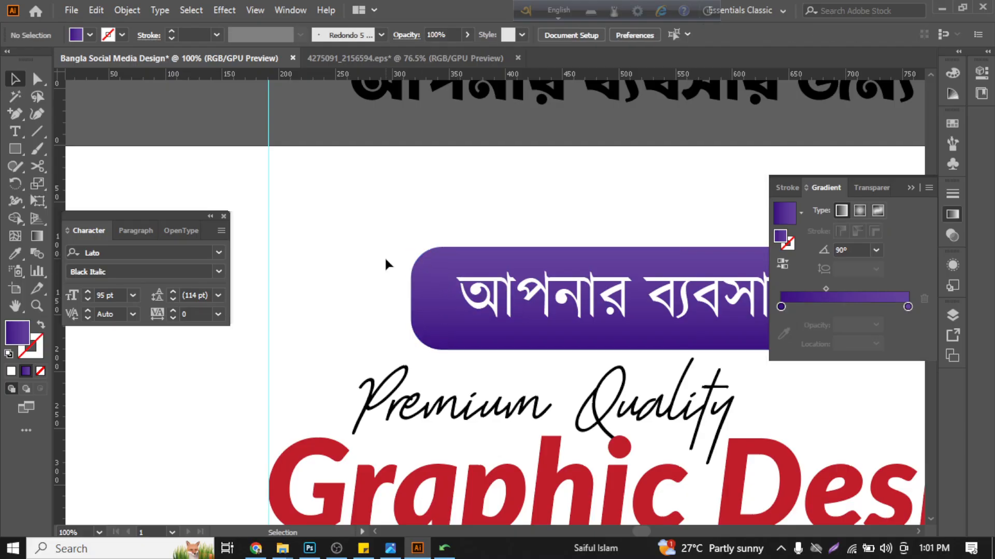
scroll(391, 229, "down", 2)
scroll(402, 207, "down", 1)
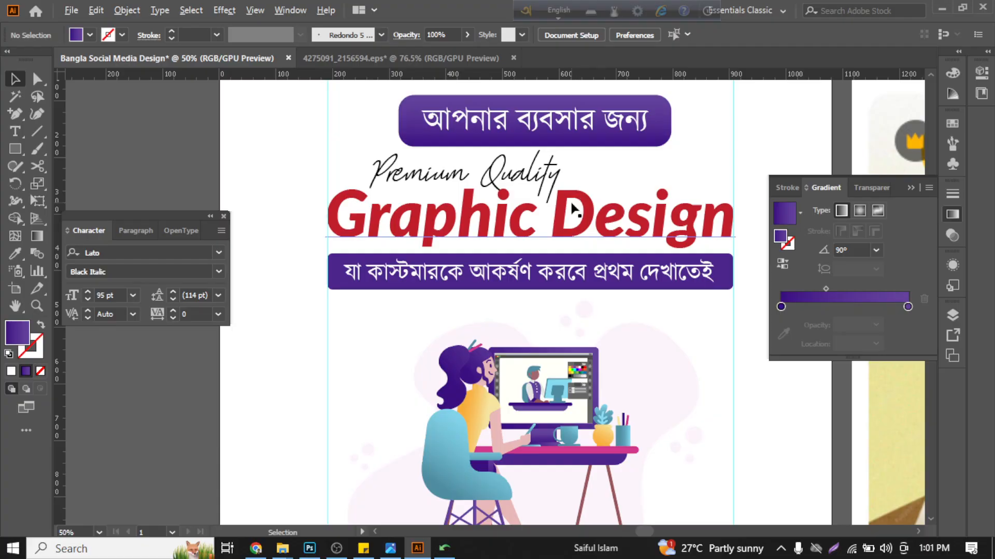
scroll(515, 199, "up", 2)
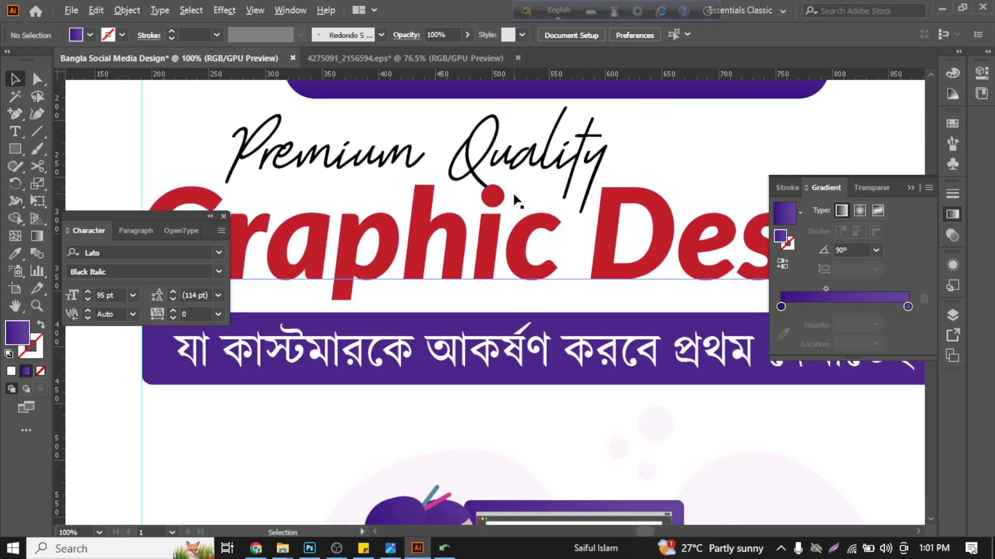
scroll(516, 200, "down", 2)
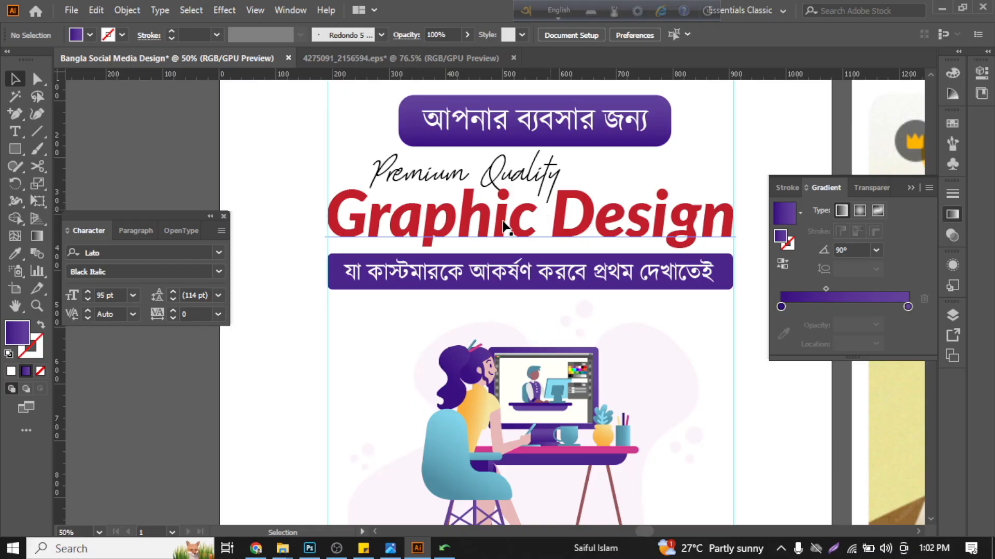
scroll(284, 205, "down", 1)
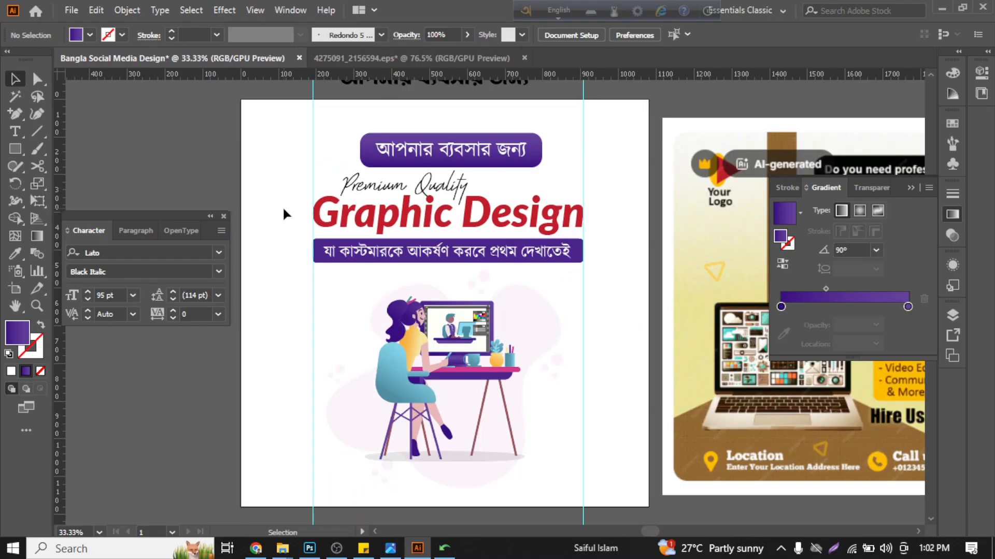
scroll(328, 347, "down", 4)
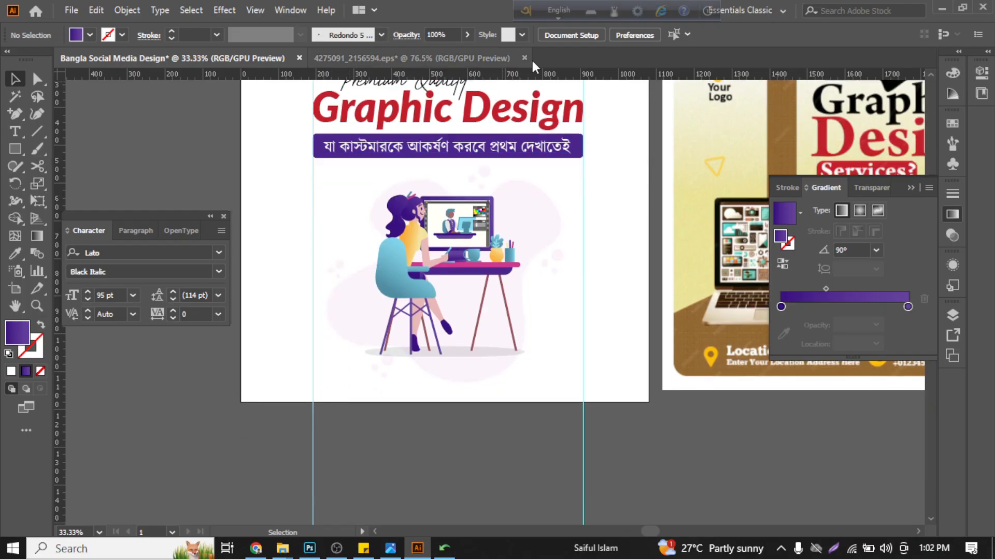
- Close the illustration file 4275091_2156594.eps without saving its changes
left_click(484, 56)
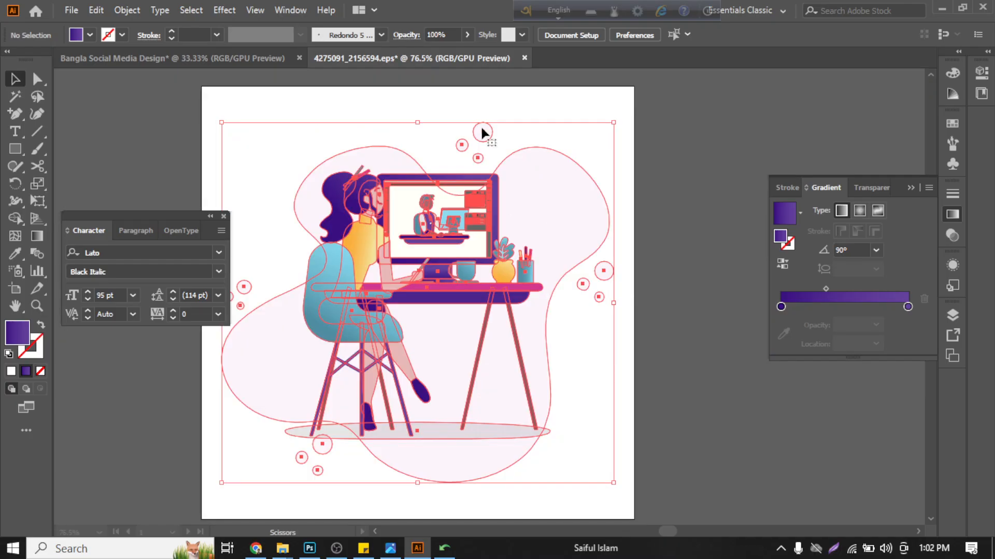
left_click(524, 58)
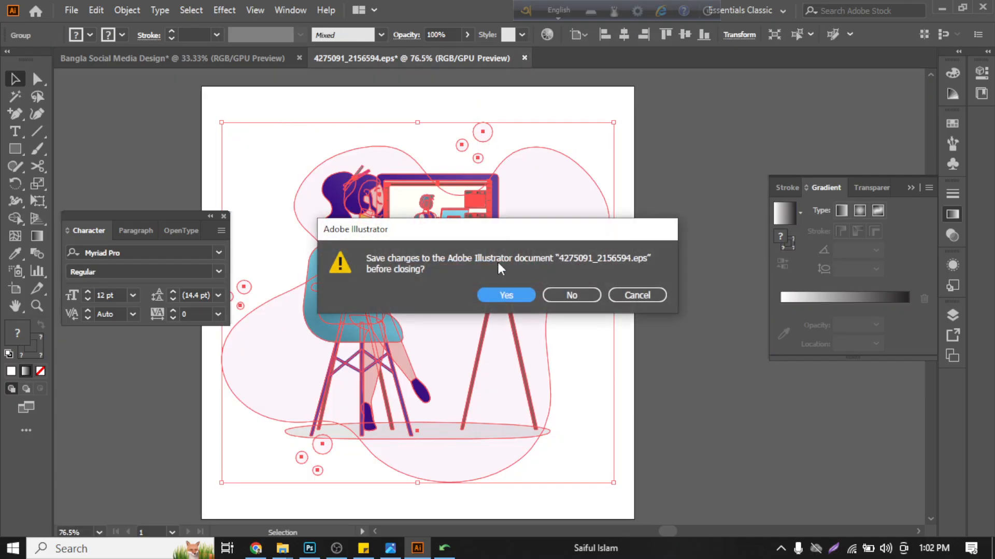
left_click(571, 295)
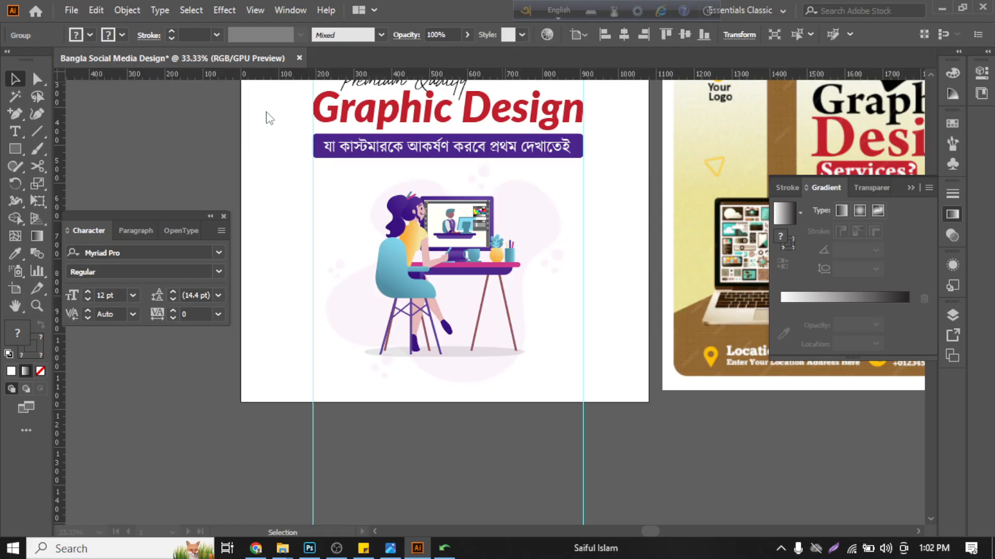
- Open the recent file Graphic Designer.ai, ignoring all of its missing linked images
scroll(306, 153, "up", 2)
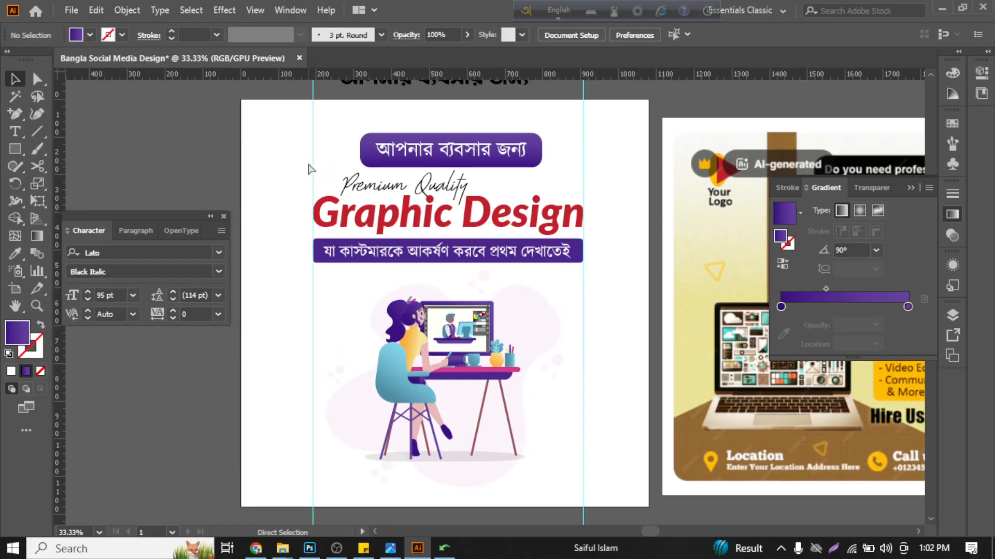
scroll(308, 168, "up", 1)
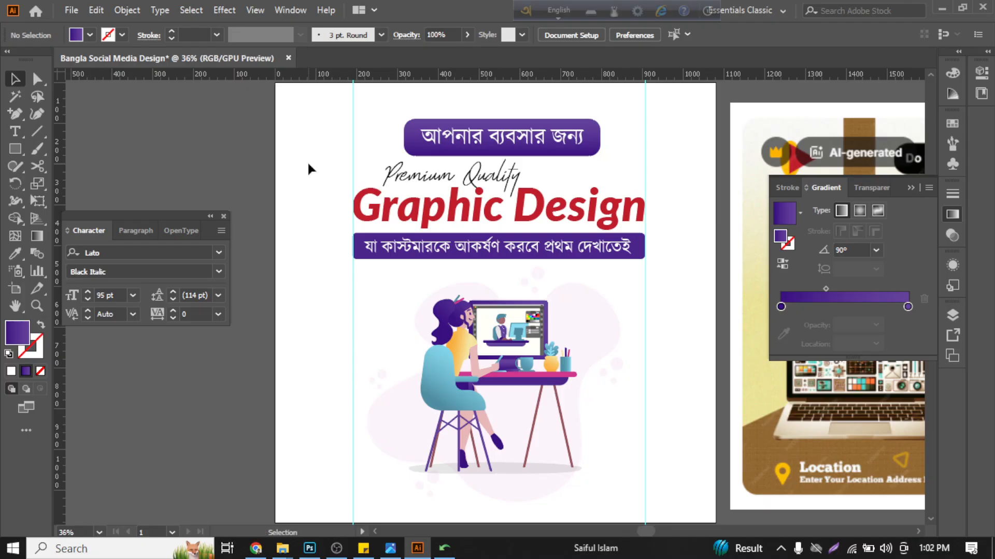
left_click(71, 10)
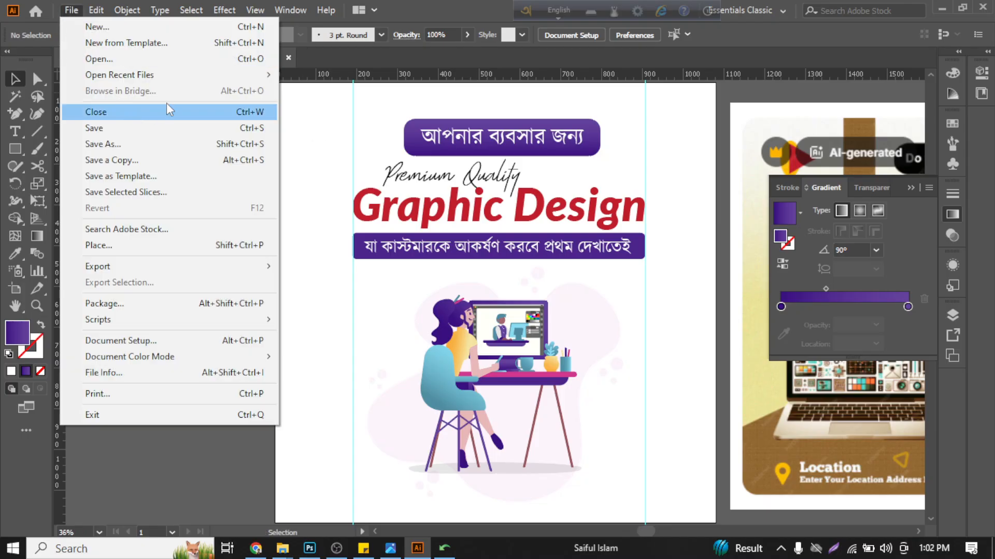
mouse_move(170, 78)
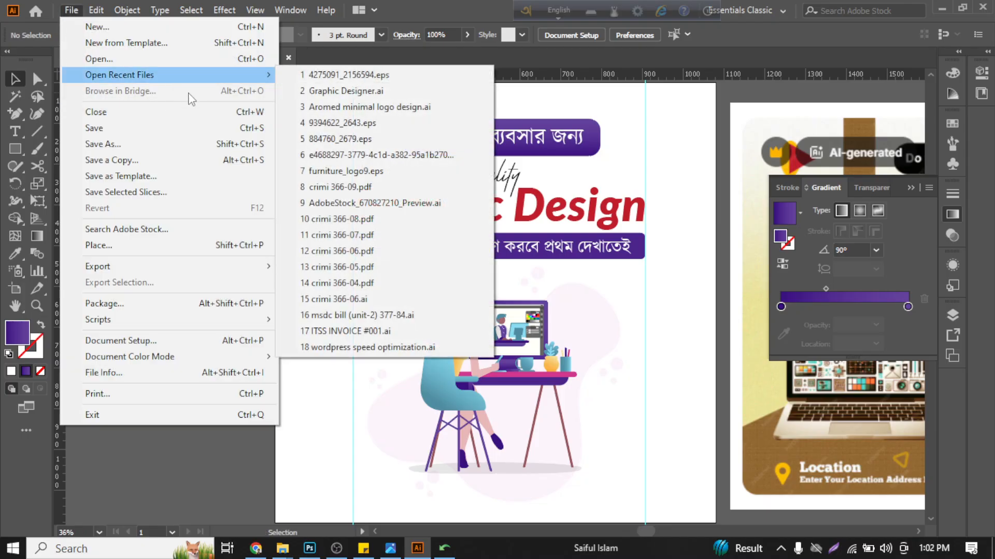
left_click(347, 91)
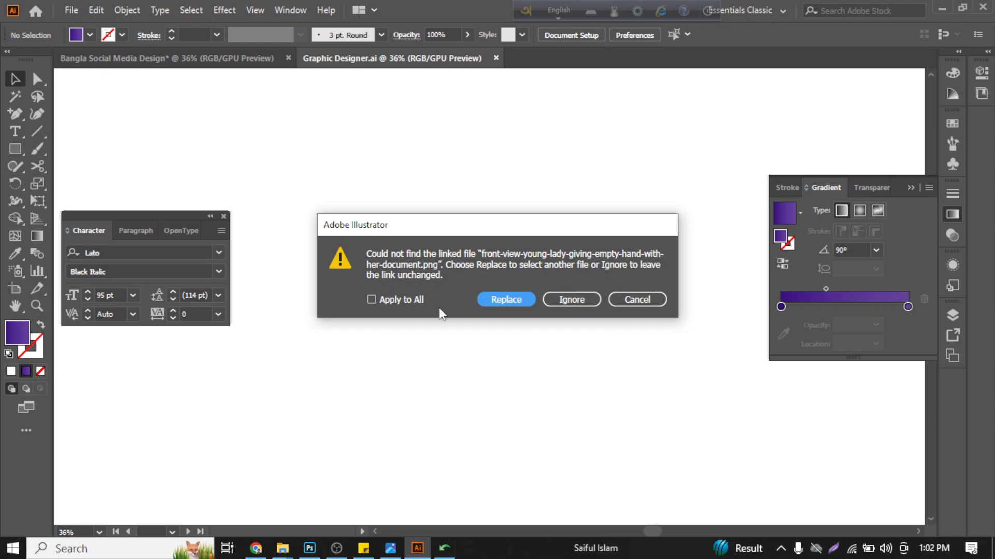
left_click(409, 300)
left_click(564, 309)
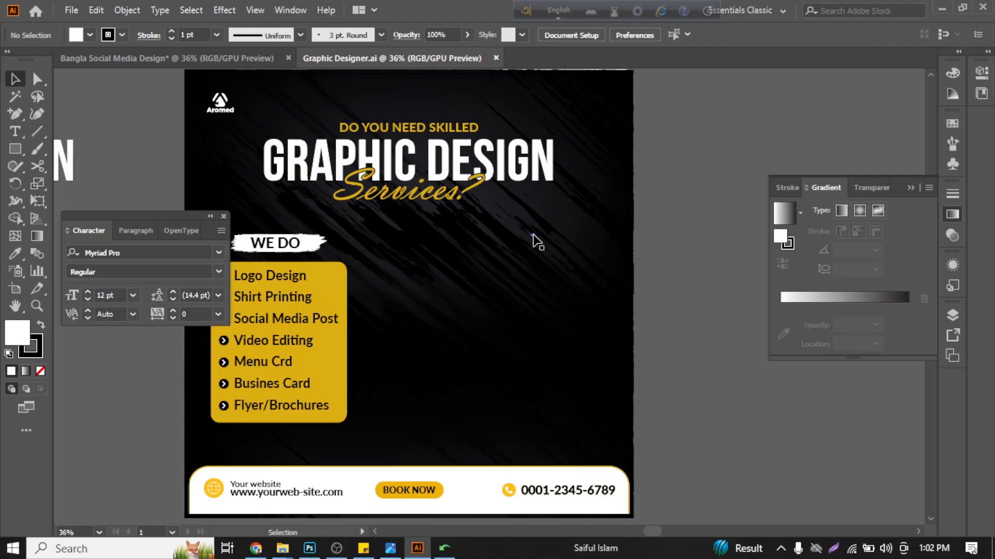
- Copy the globe icon and the phone icon with its number from the black flyer's footer into the Bangla Social Media Design document
scroll(533, 236, "down", 2)
scroll(399, 384, "down", 1)
scroll(400, 384, "left", 3)
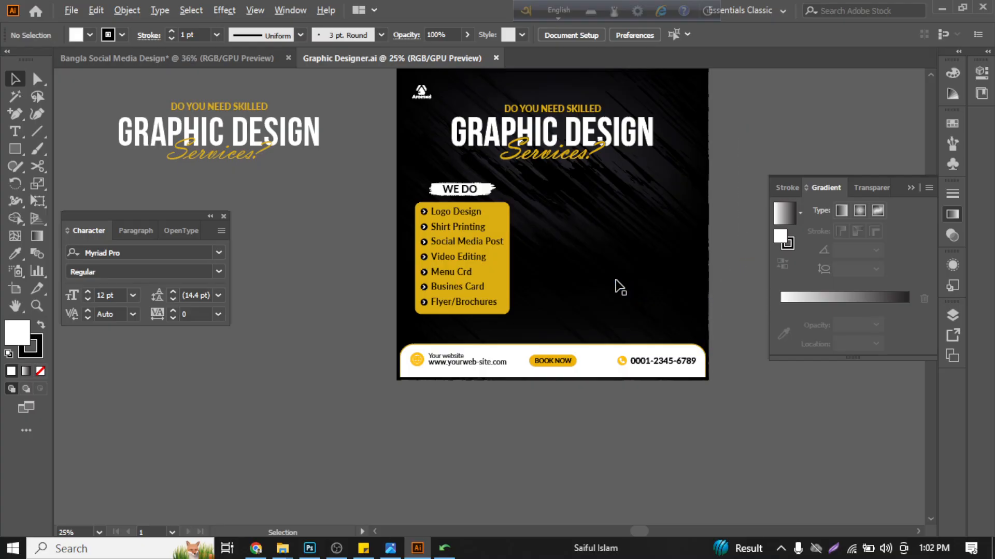
scroll(578, 296, "up", 1)
left_click(365, 379)
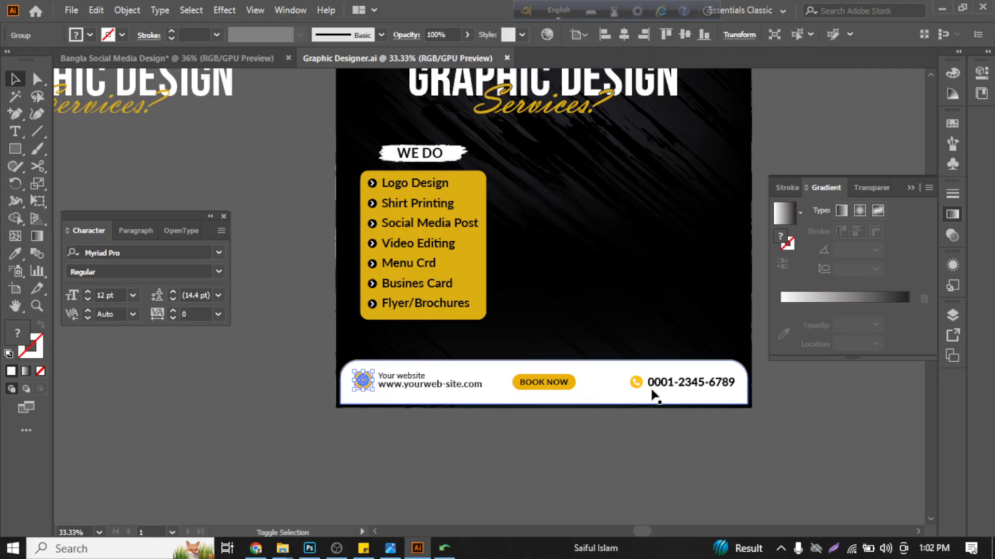
left_click(635, 384, "shift")
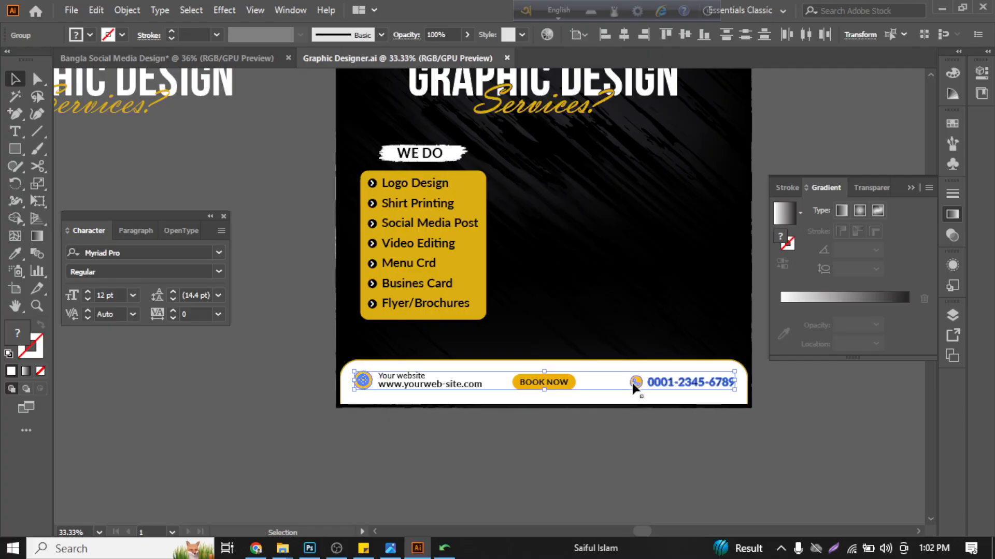
left_click_drag(633, 388, 528, 505)
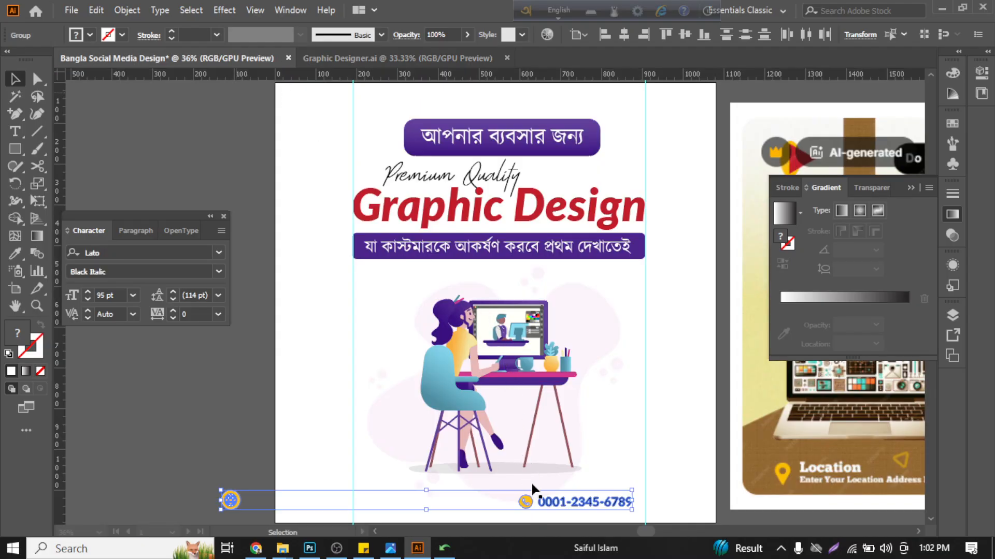
- Place the globe icon and phone contact along the artboard's bottom edge, spread between its two lower corners
scroll(537, 445, "down", 1)
scroll(538, 447, "down", 5)
left_click_drag(591, 334, 666, 331)
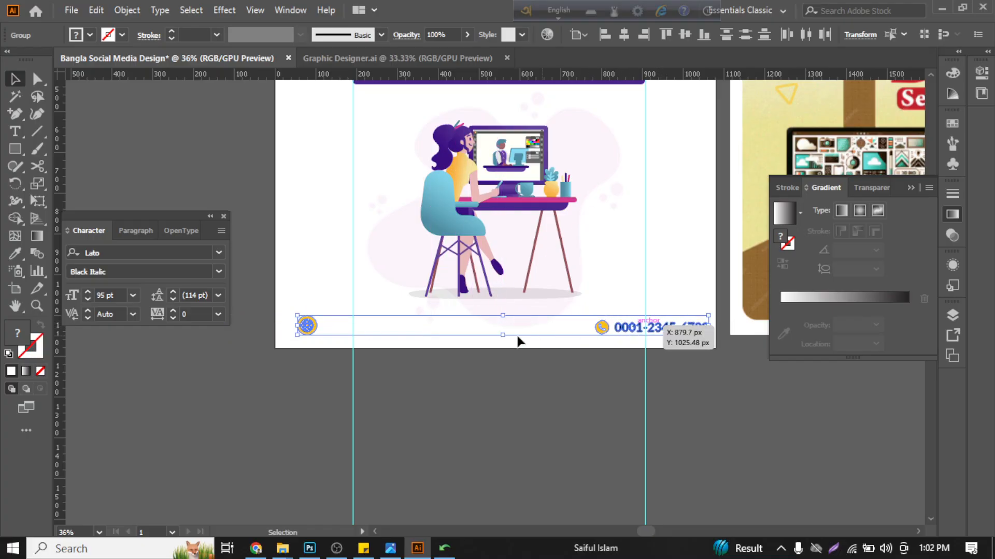
left_click(429, 398)
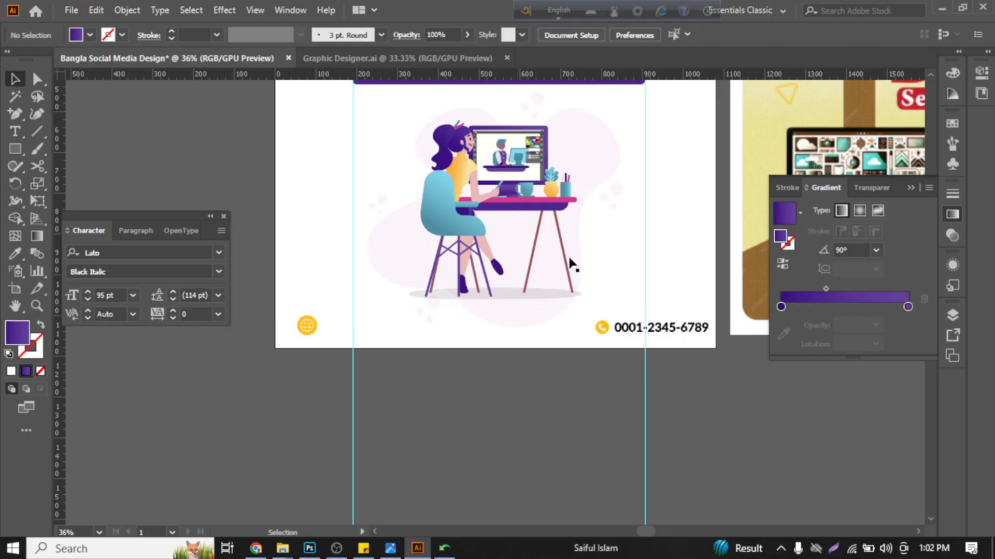
left_click(411, 57)
left_click(401, 381)
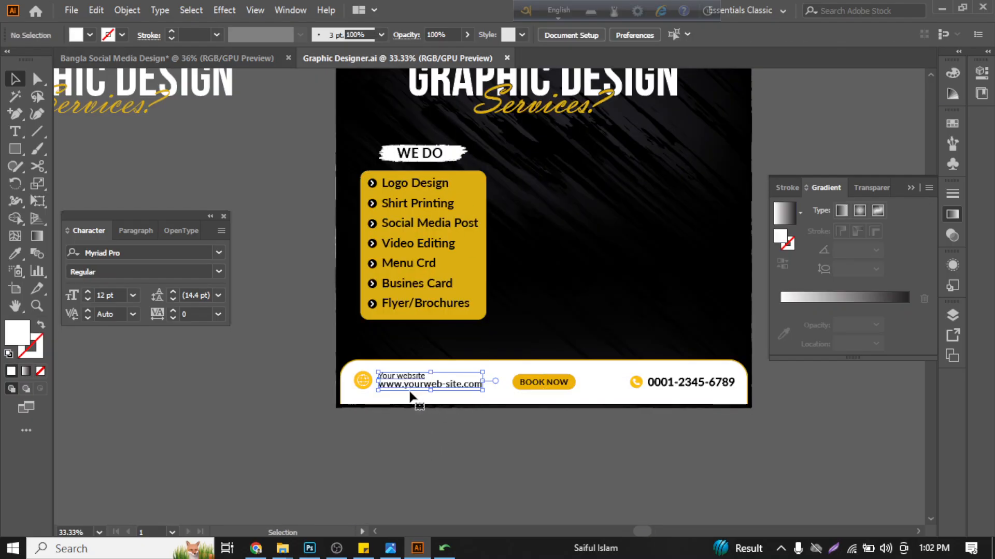
left_click_drag(408, 381, 319, 341)
- Align the globe icon and website text vertically with each other and position the pair near the artboard's lower-left corner
scroll(288, 343, "up", 3)
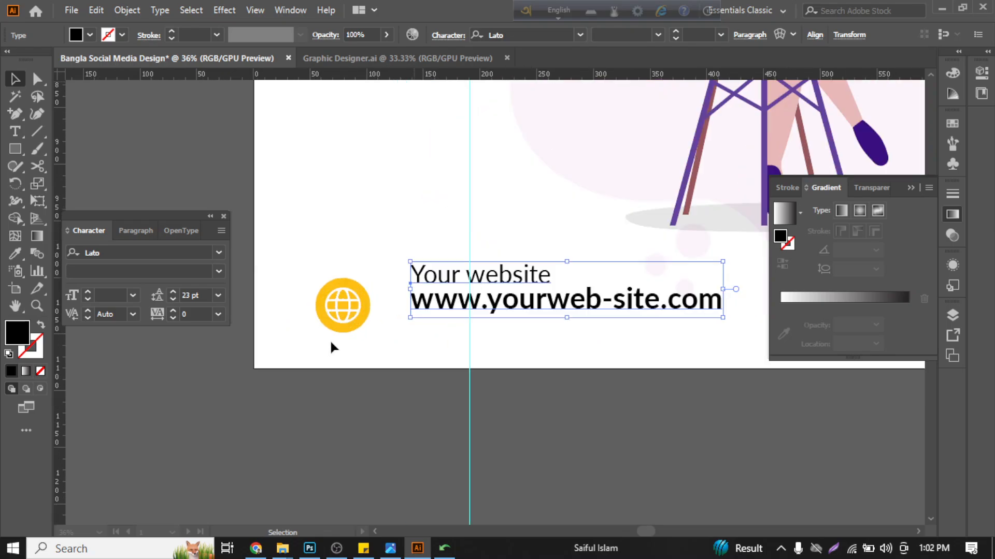
scroll(329, 340, "up", 1)
left_click(328, 342, "shift")
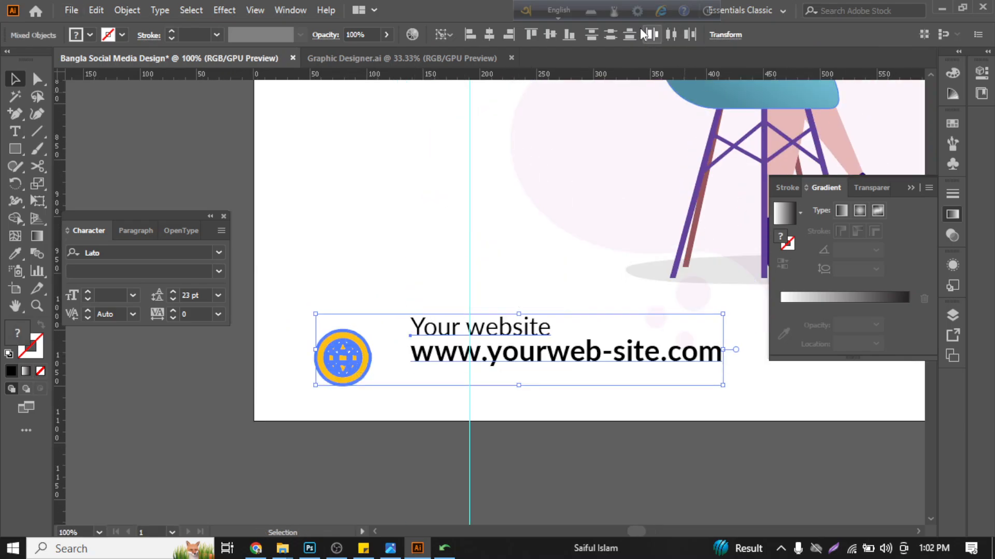
left_click(489, 34)
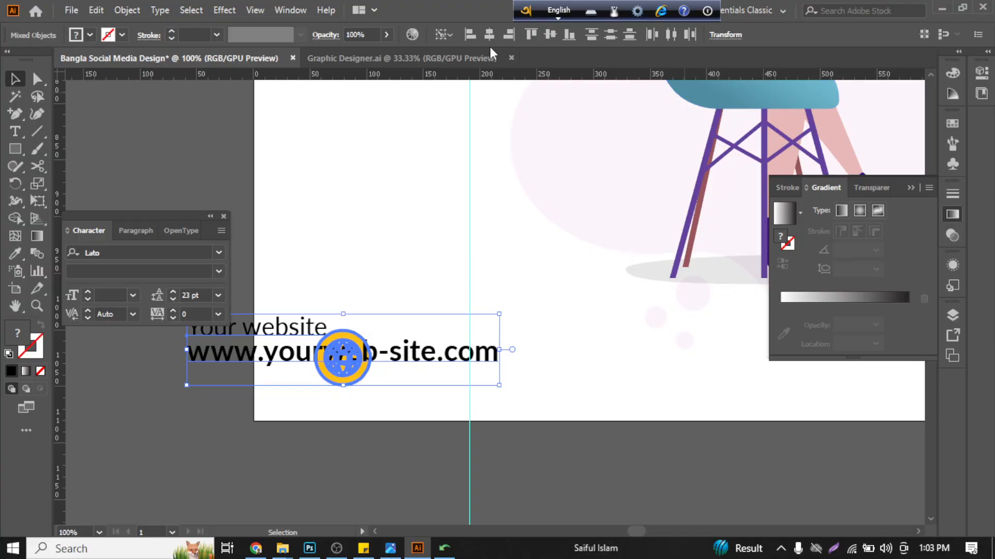
key("ctrl+z")
left_click(550, 34)
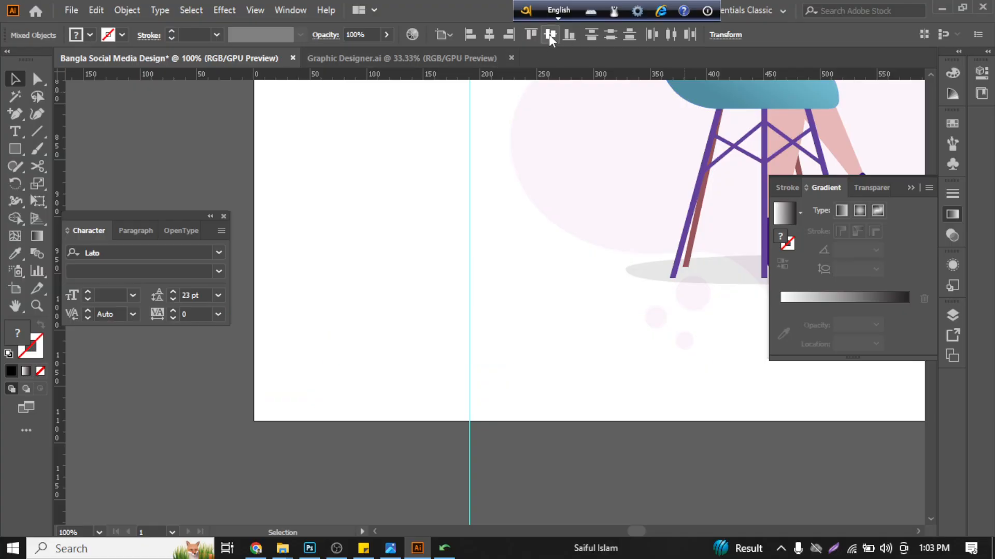
left_click(443, 35)
left_click(451, 58)
left_click(320, 322)
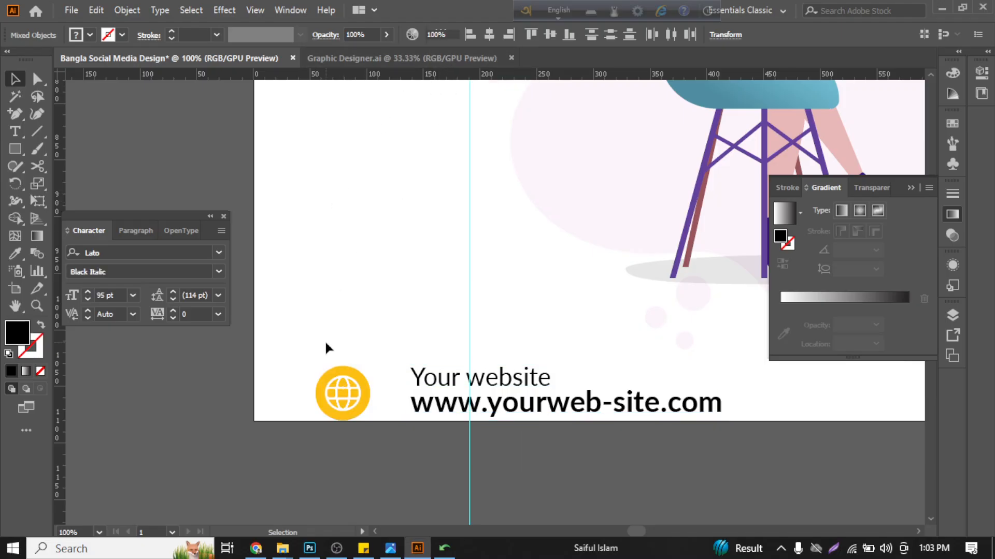
left_click_drag(326, 347, 412, 361)
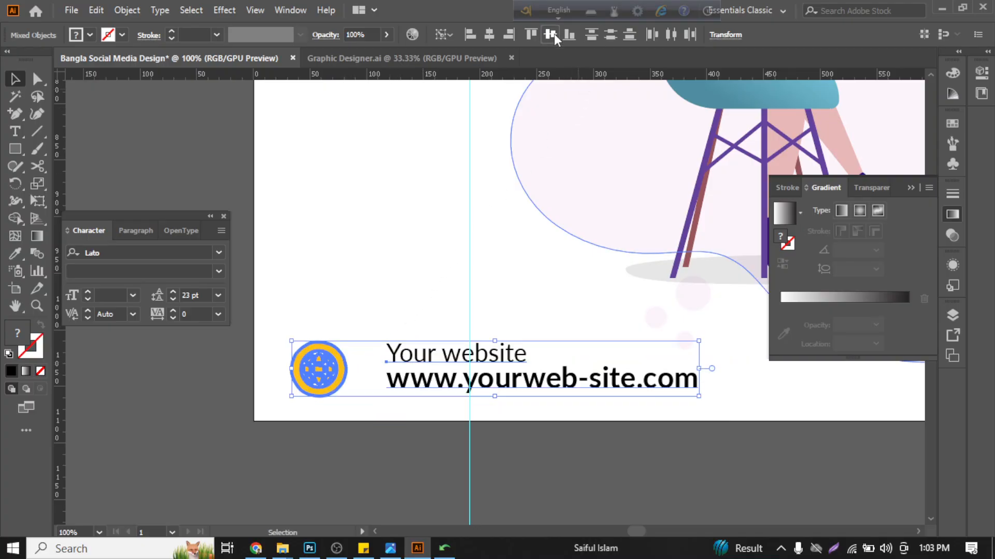
- Move the website text closer to the globe icon
left_click(406, 331)
left_click(414, 378)
left_click_drag(421, 364, 402, 364)
scroll(364, 316, "down", 4)
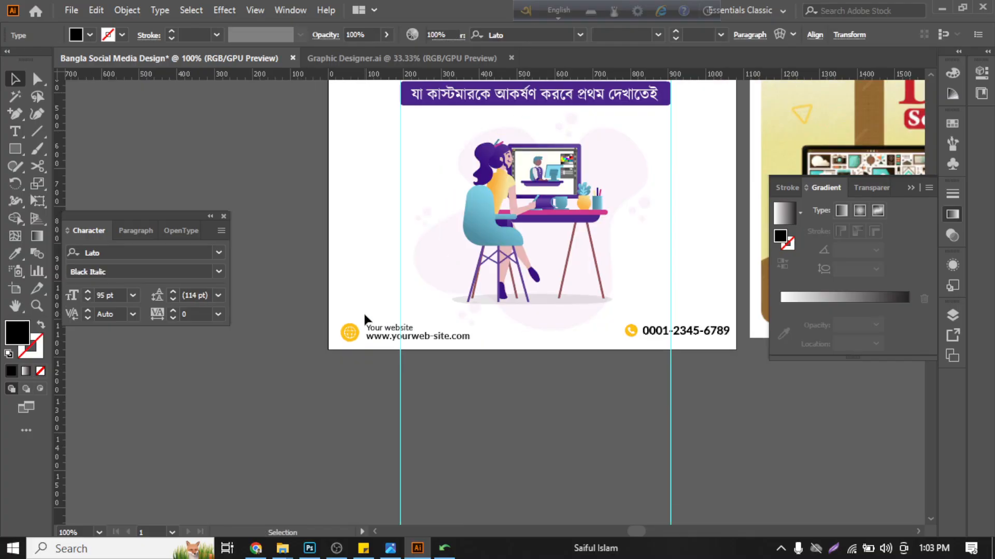
- Recolour the yellow globe and phone icon shapes in the footer with the red sampled from the "Graphic Design" headline, selecting them by matching fill
scroll(373, 310, "up", 1)
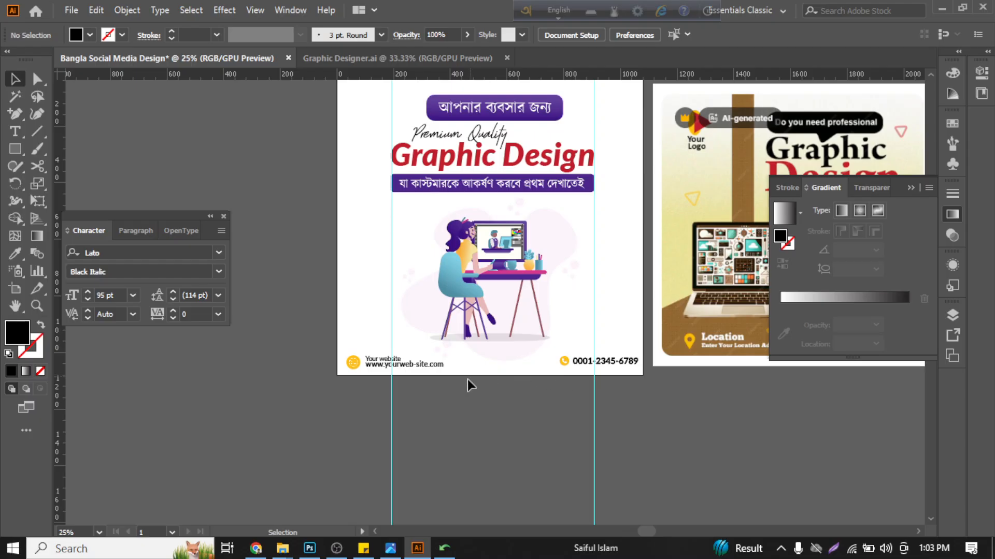
scroll(467, 379, "up", 3)
scroll(355, 402, "up", 4)
scroll(349, 418, "down", 2)
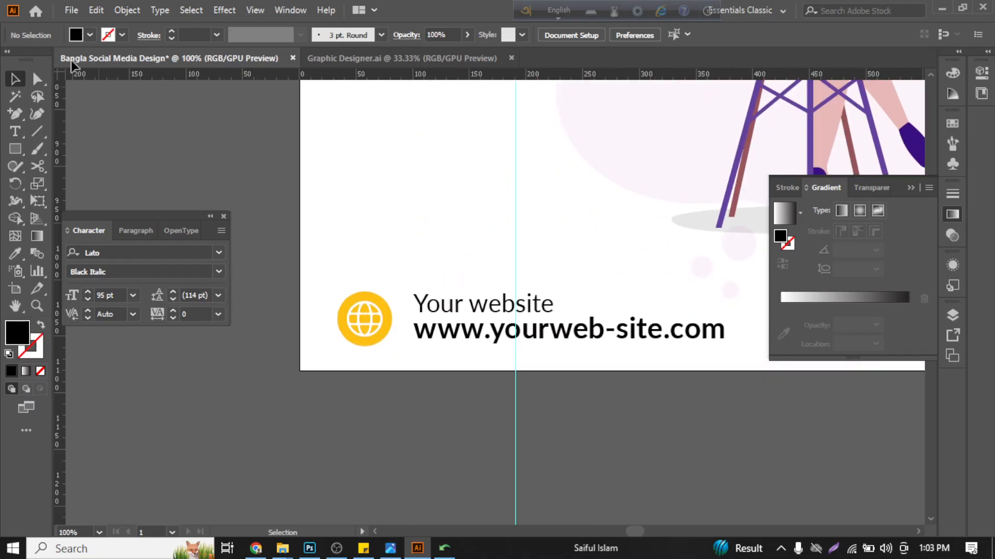
left_click(16, 96)
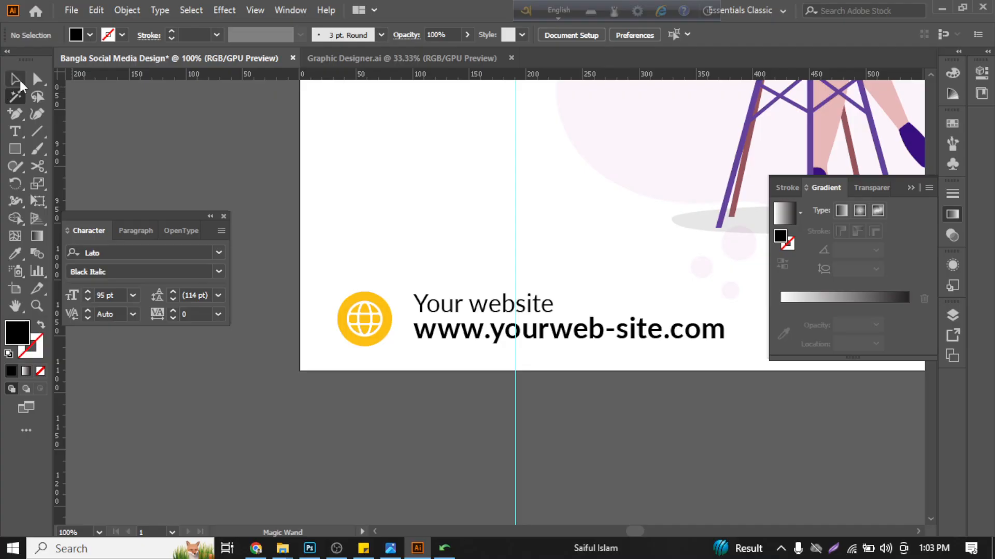
scroll(307, 308, "up", 2)
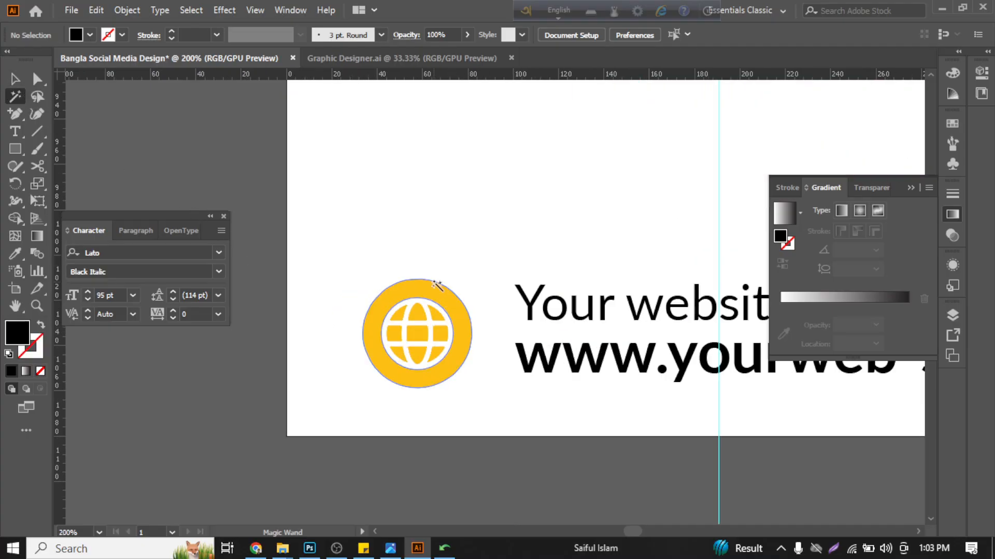
left_click(435, 284)
scroll(422, 283, "down", 4)
scroll(416, 284, "down", 1)
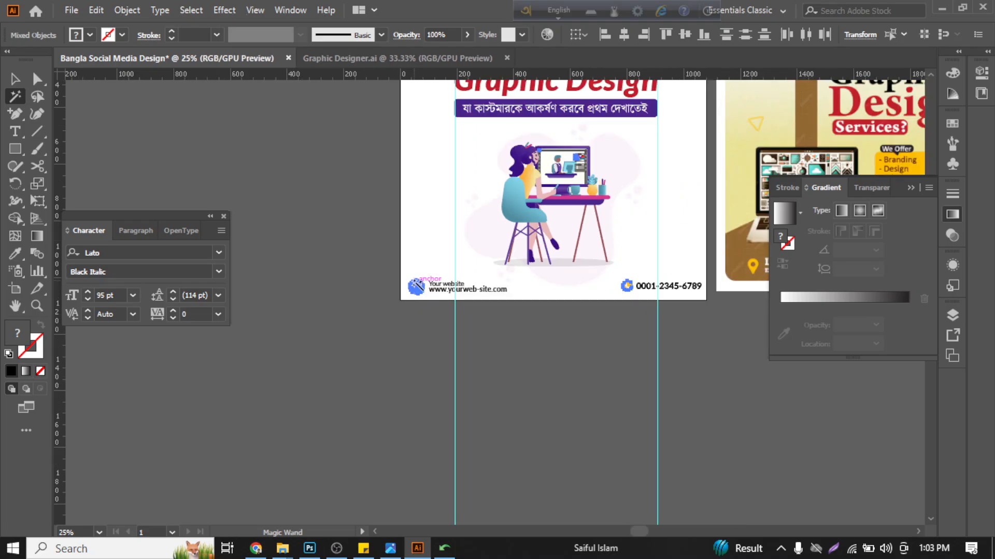
scroll(415, 284, "down", 1)
scroll(415, 284, "right", 1)
scroll(397, 295, "up", 3)
scroll(399, 296, "up", 1)
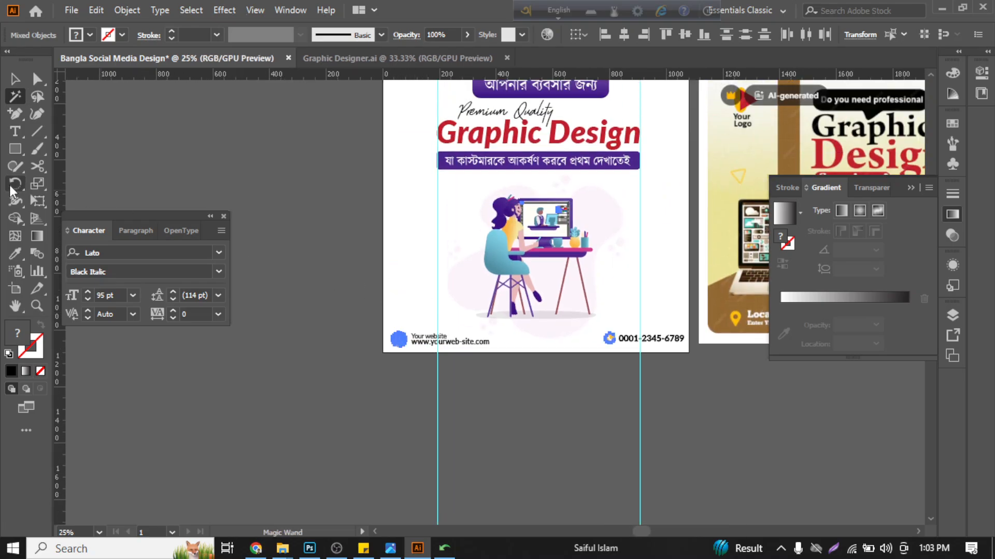
left_click(15, 254)
scroll(471, 143, "up", 2)
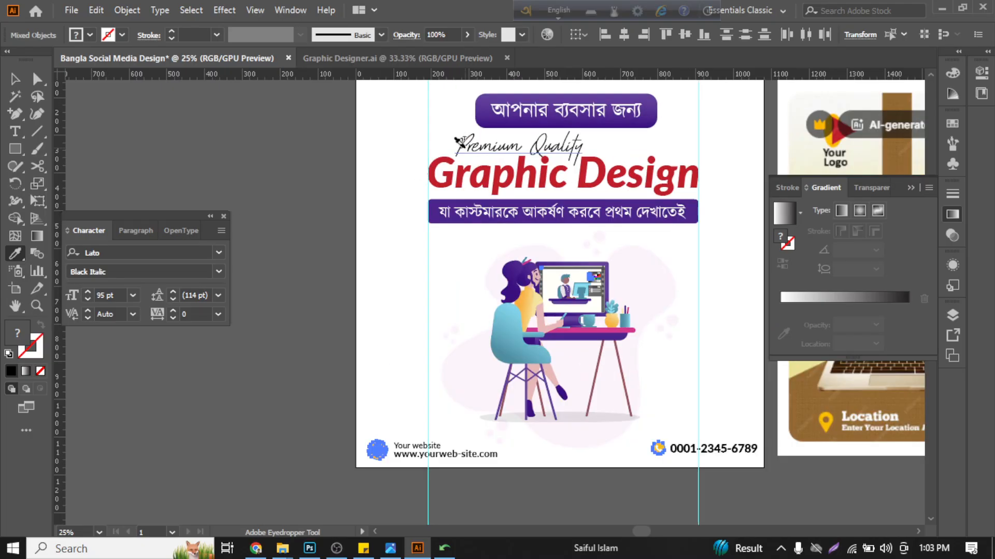
left_click(458, 177)
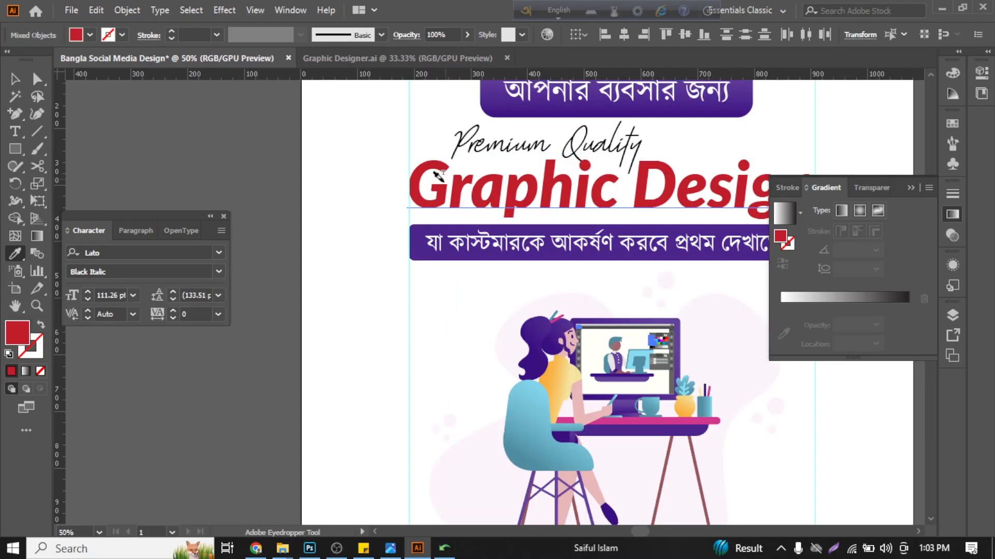
scroll(456, 177, "down", 3)
left_click(15, 79)
left_click(194, 162)
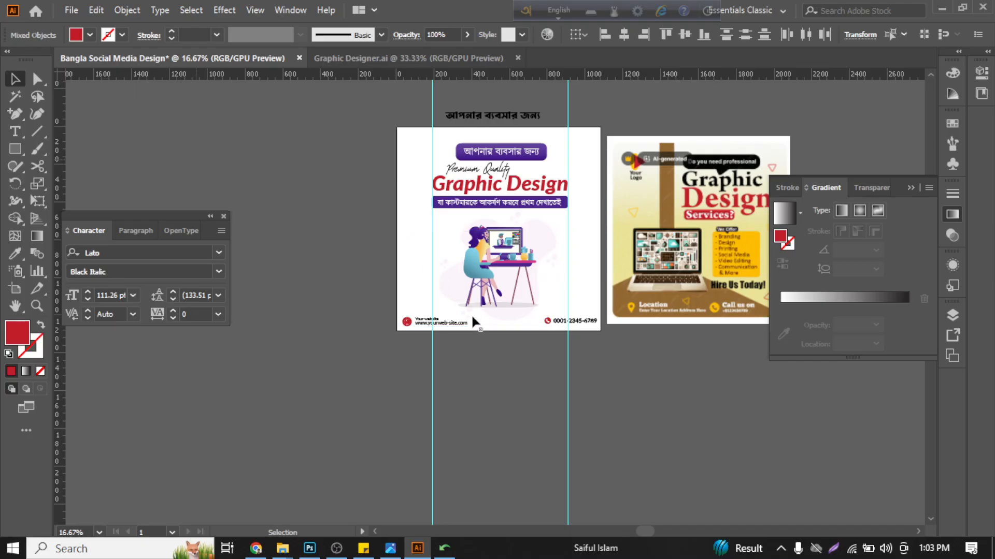
- Move the spare black Bangla text "আপনার ব্যবসার জন্য" from above the artboard to the empty canvas left of it
scroll(471, 317, "up", 2)
scroll(471, 318, "up", 1)
scroll(473, 342, "up", 3)
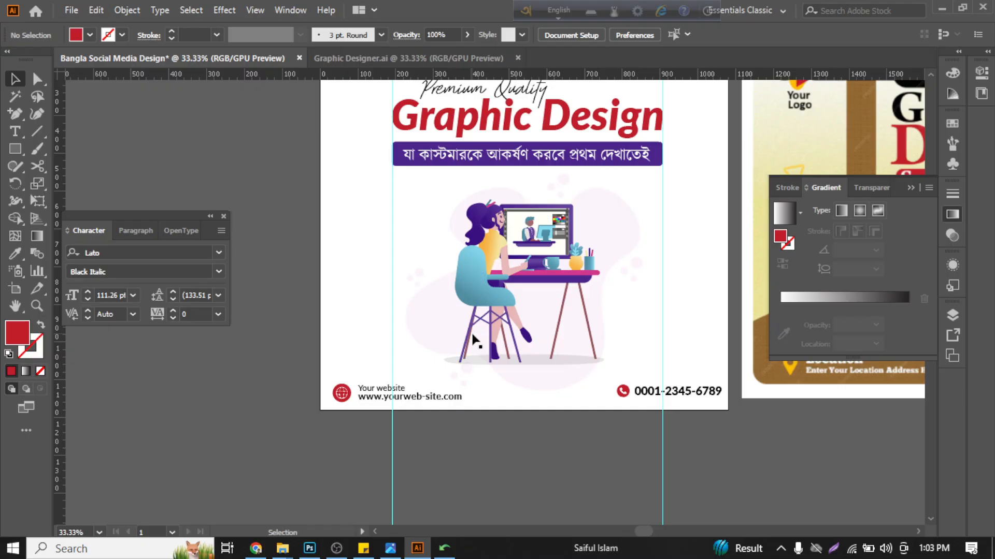
scroll(472, 342, "down", 1)
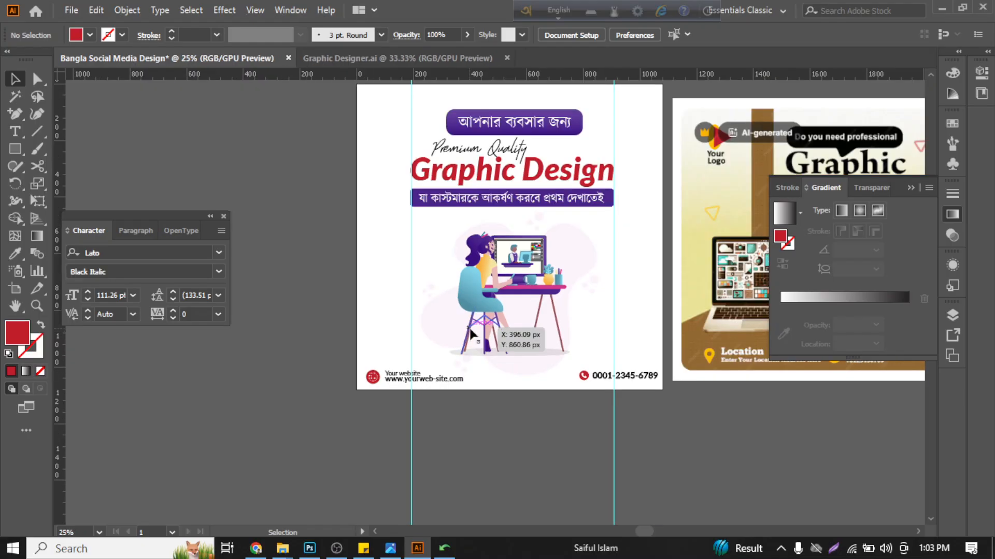
scroll(590, 328, "up", 3)
scroll(632, 338, "down", 2)
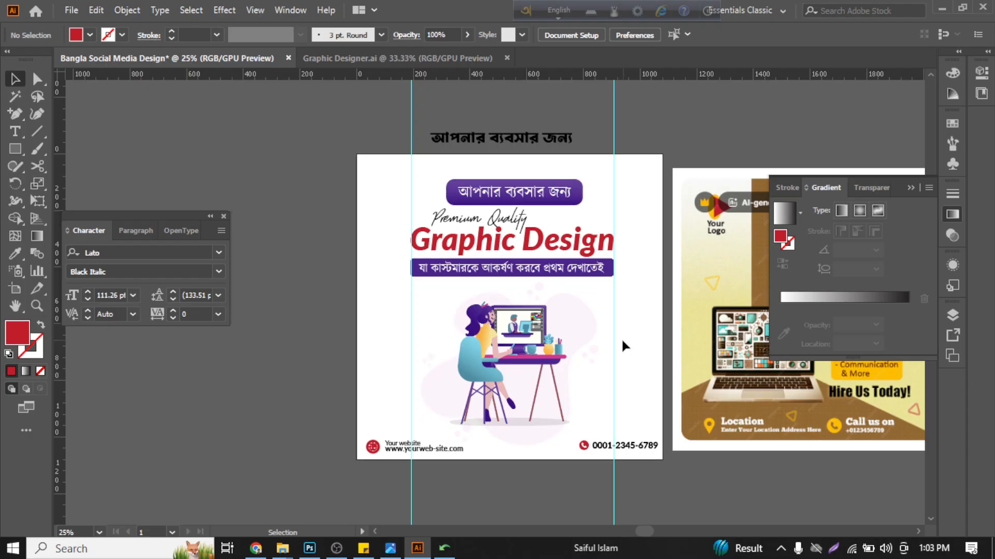
left_click_drag(522, 113, 280, 138)
key("ctrl+shift+a")
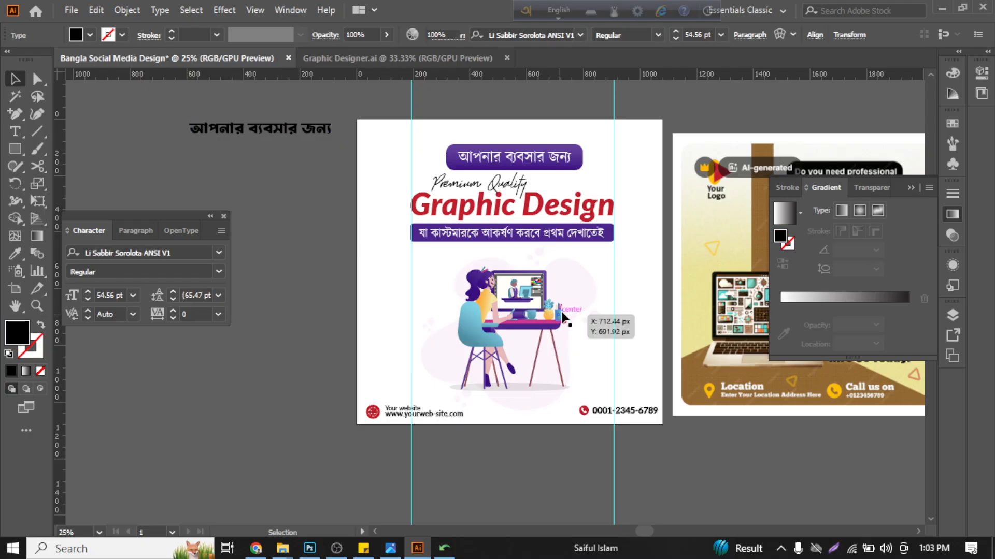
- Enlarge the desk illustration proportionally so it nearly fills the width between the two vertical guides
scroll(566, 313, "down", 1)
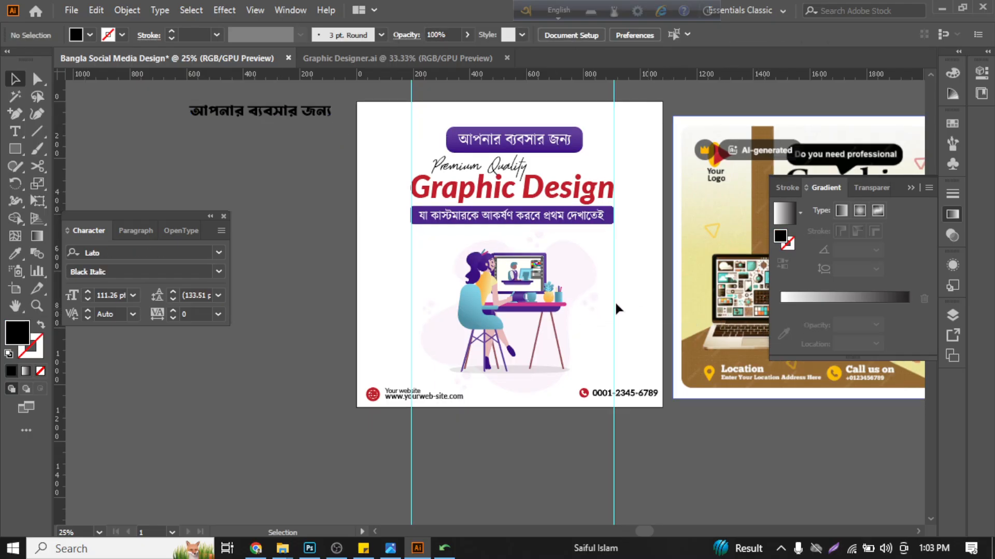
left_click(474, 291)
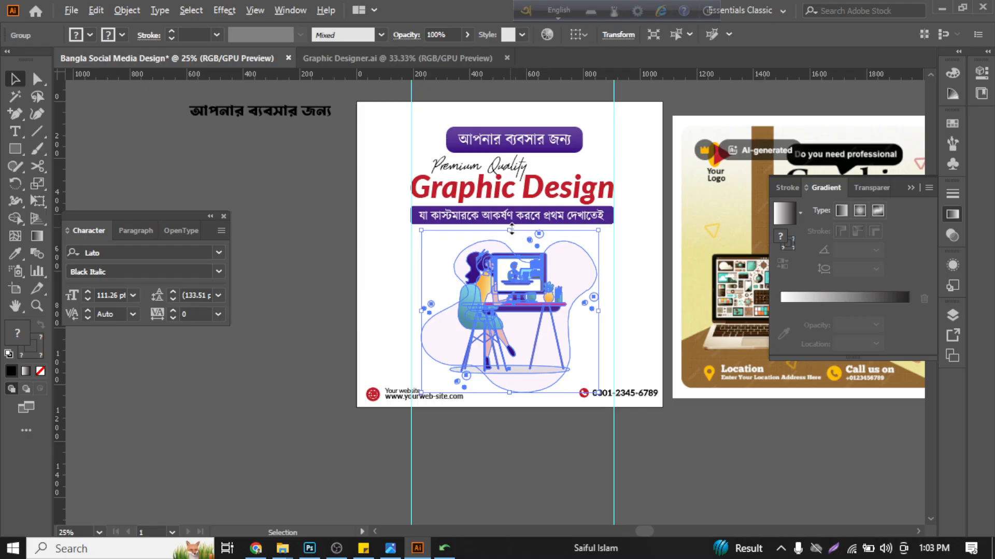
left_click_drag(511, 229, 513, 223)
left_click(634, 239)
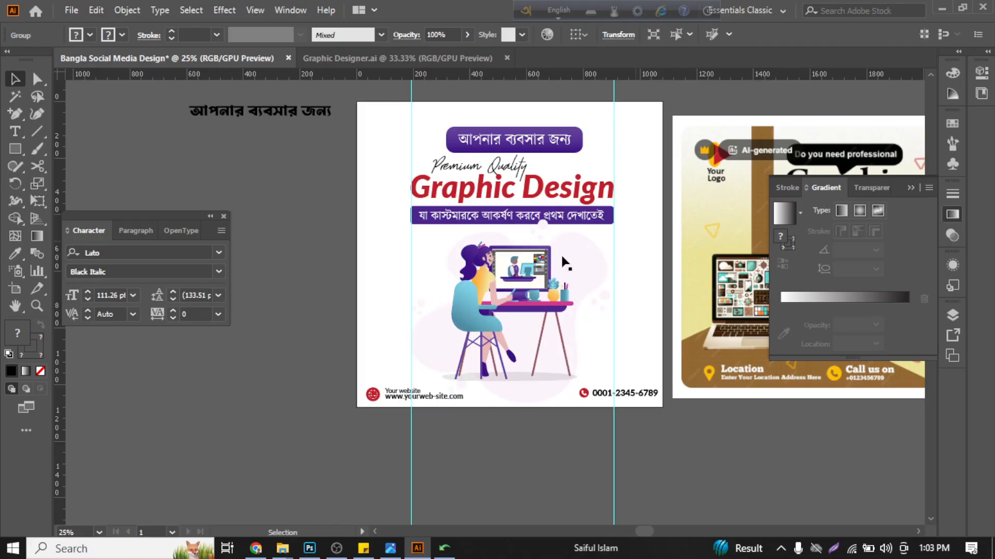
- Nudge the enlarged desk illustration slightly down, away from the purple Bangla tagline banner
scroll(532, 284, "up", 1)
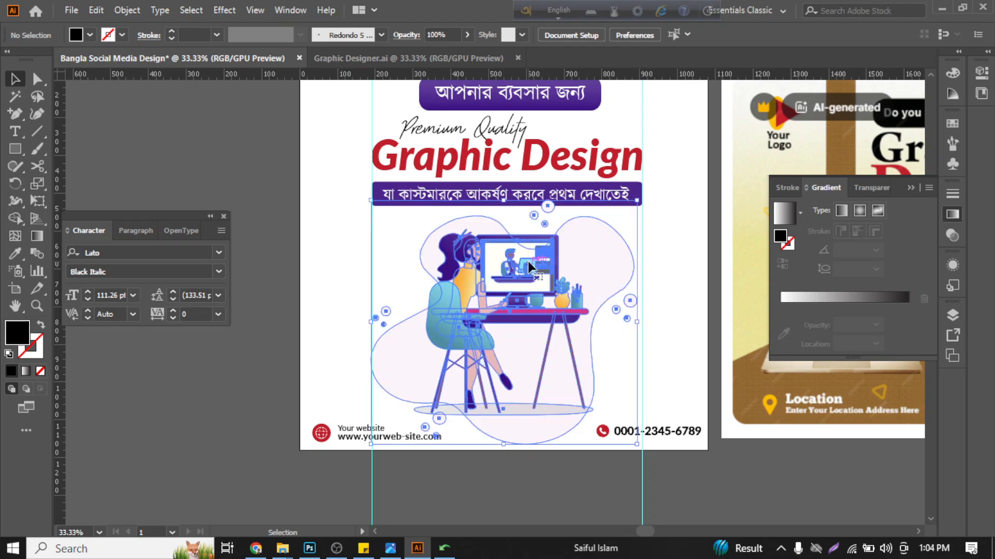
left_click(528, 266)
key("Down")
key("Down")
key("Down")
key("Down")
key("Down")
key("Down")
key("Down")
key("Down")
key("Down")
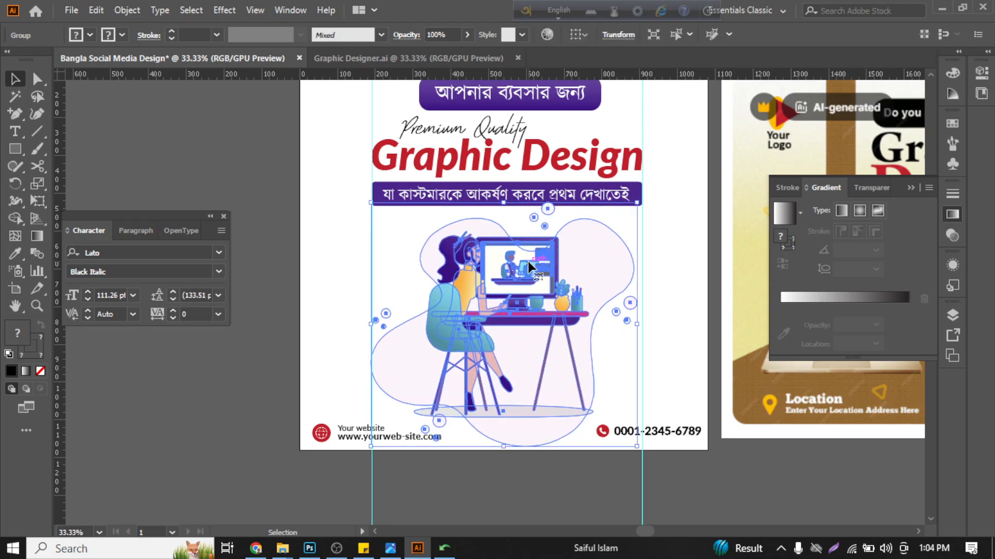
key("Down")
key("Down")
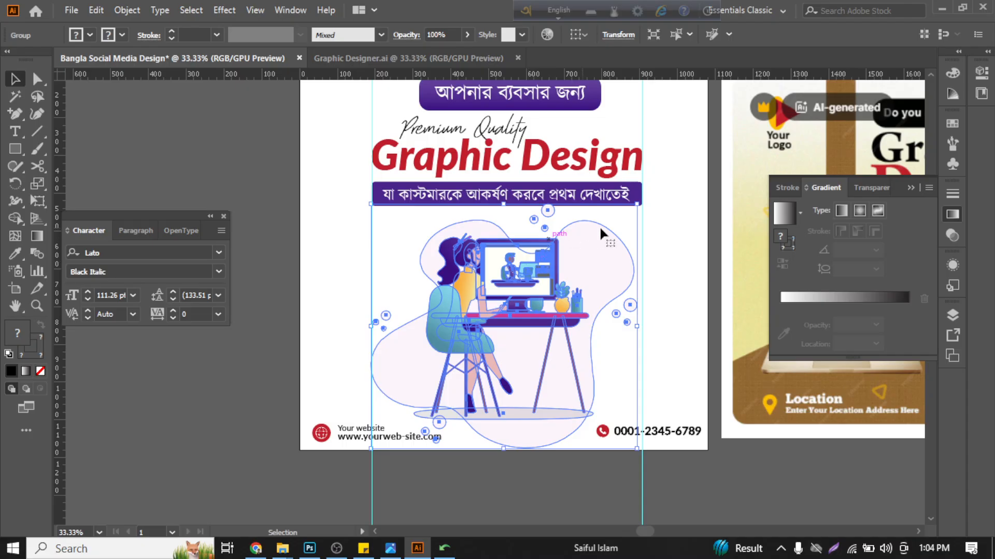
left_click(708, 250)
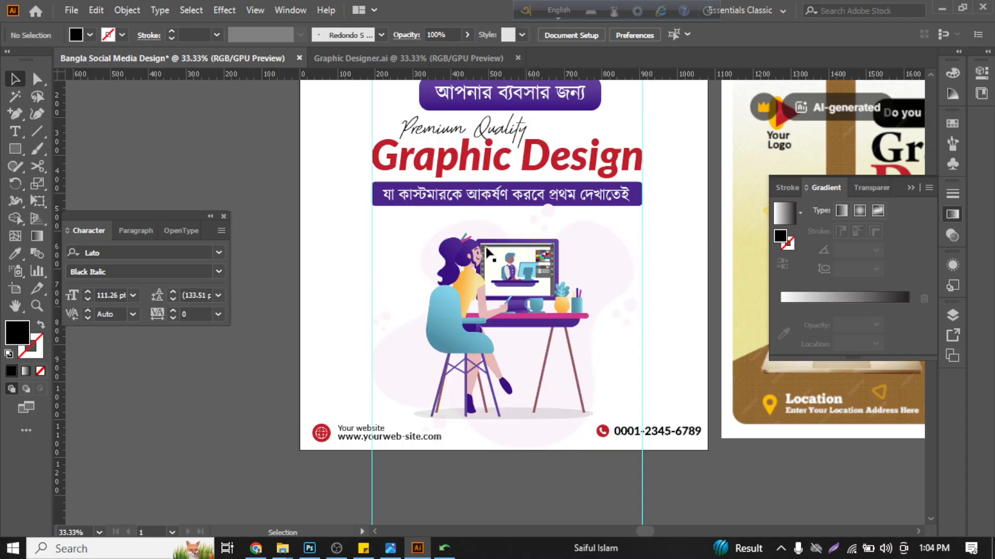
scroll(450, 228, "up", 2)
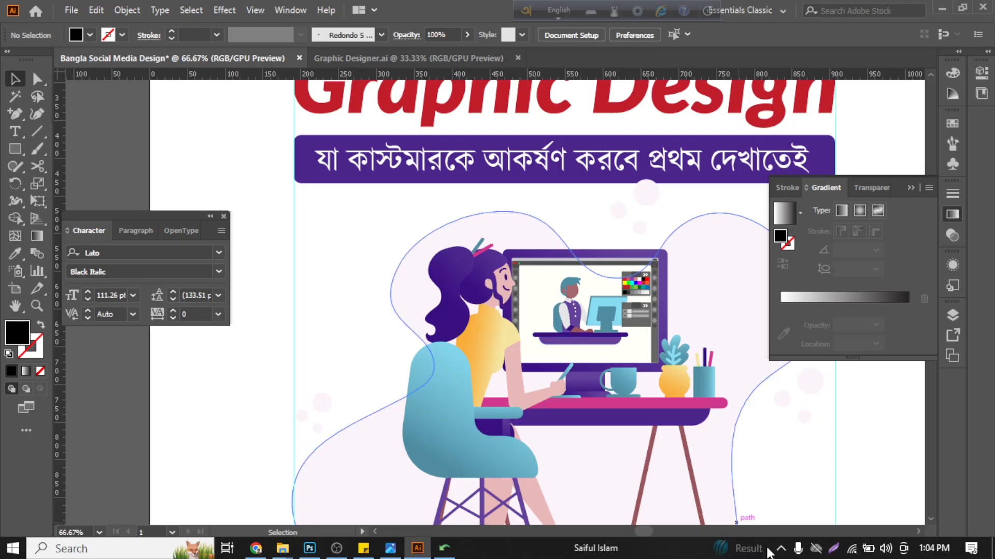
scroll(391, 374, "down", 1)
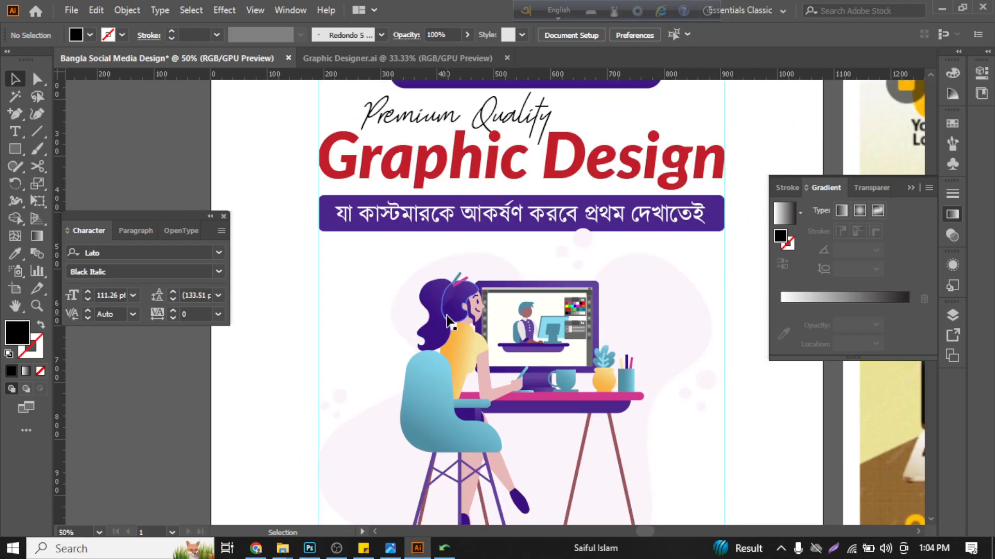
scroll(353, 279, "down", 1)
left_click(498, 293)
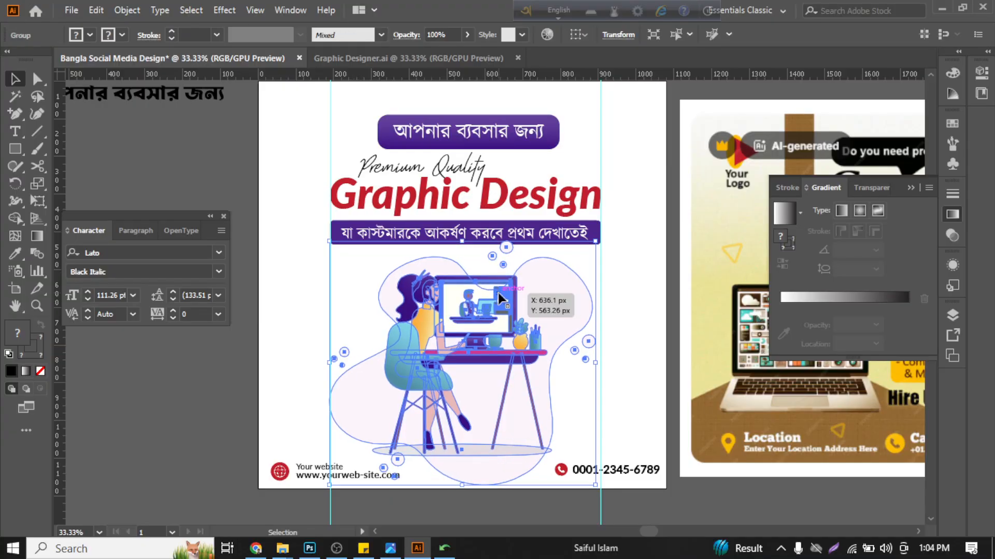
left_click(296, 166)
left_click(419, 64)
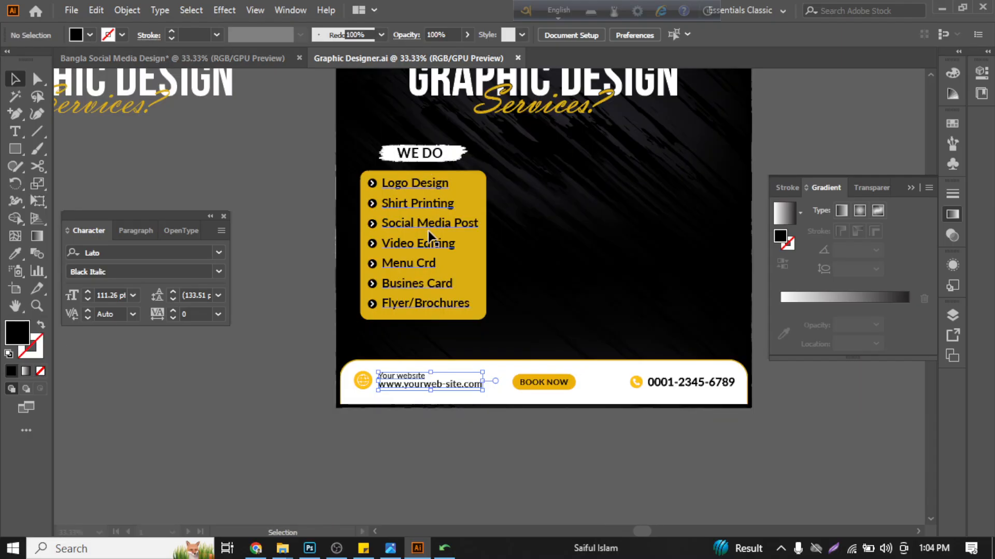
left_click(254, 60)
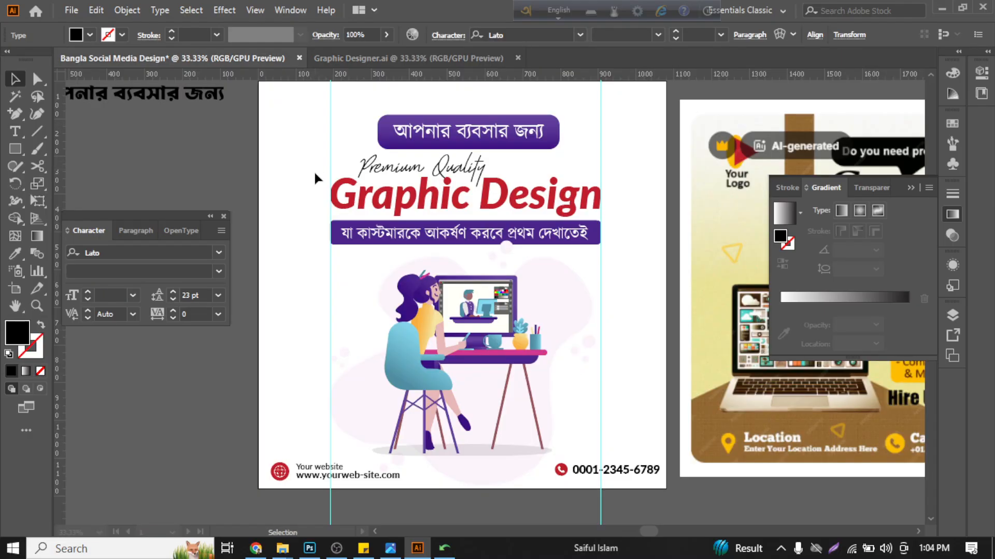
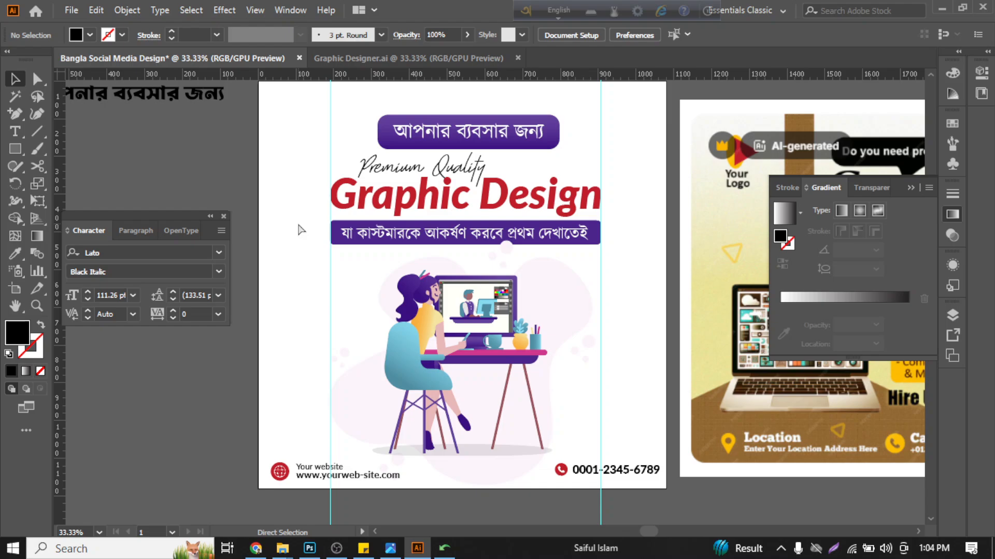
- Fit the artboard in view, switch to the Freepik page in the browser, and search for "background"
key("ctrl+0")
left_click(337, 546)
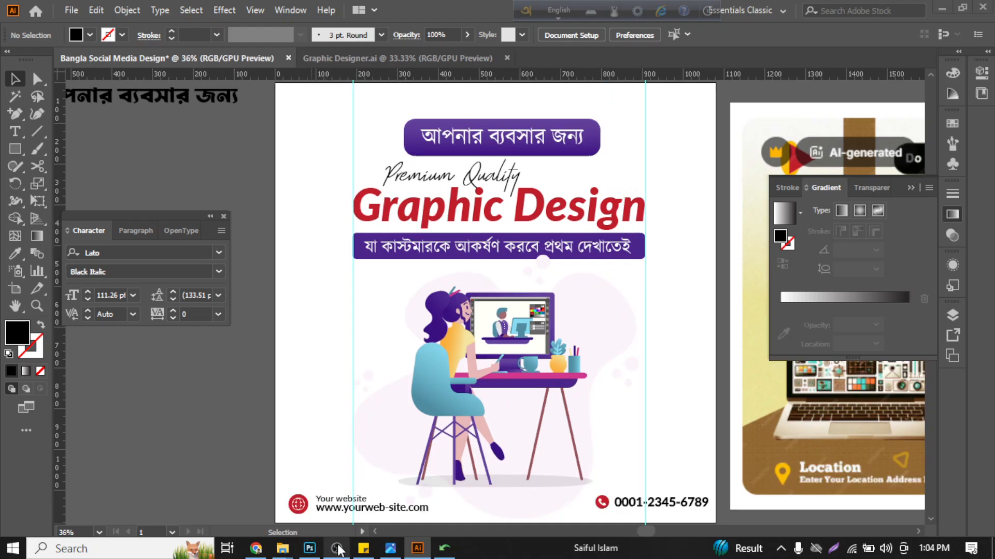
left_click(256, 548)
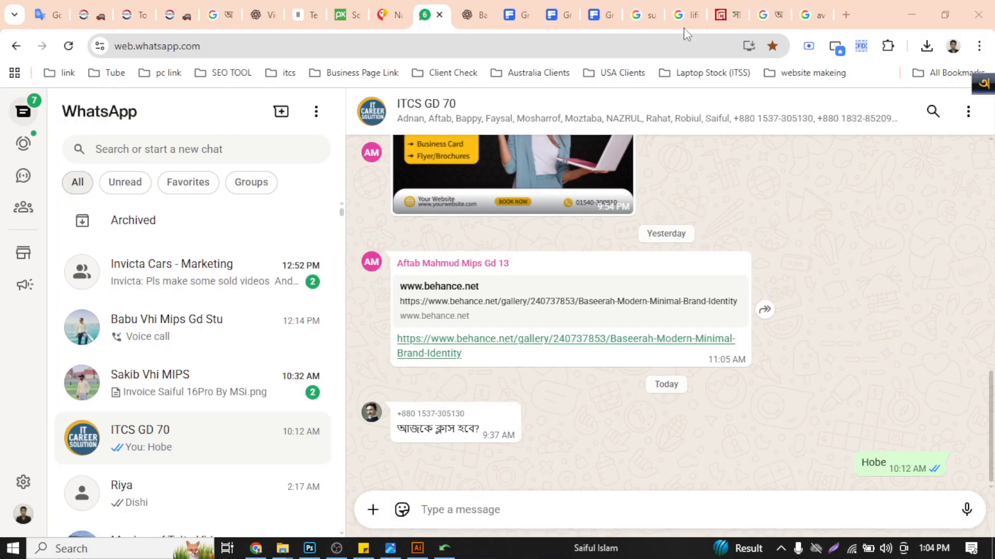
left_click(558, 15)
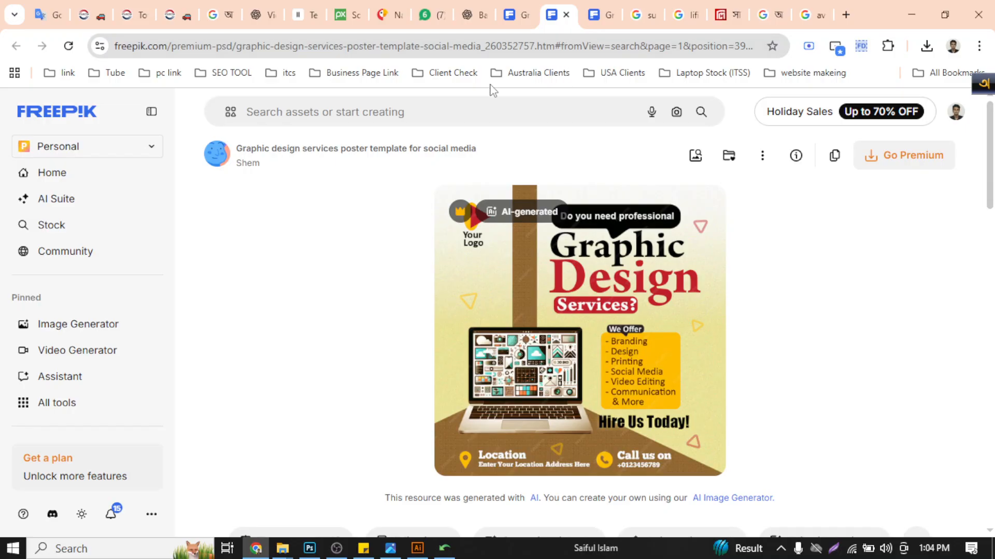
left_click(483, 112)
type("b")
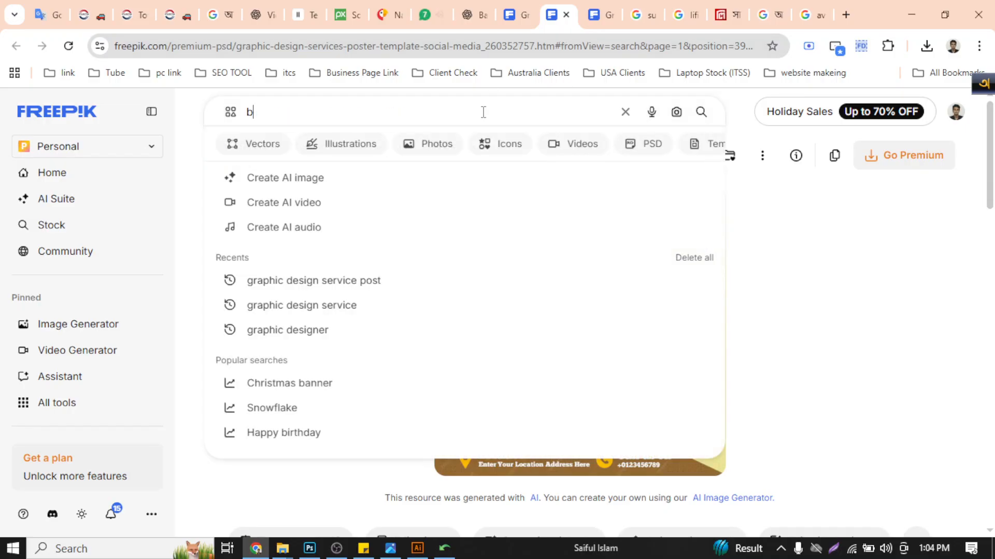
type("ace")
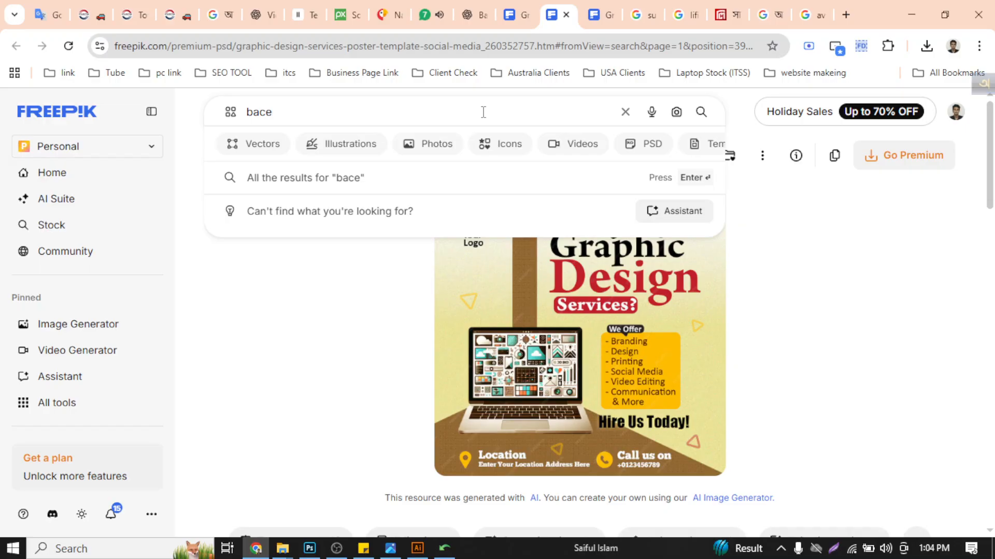
type("kground")
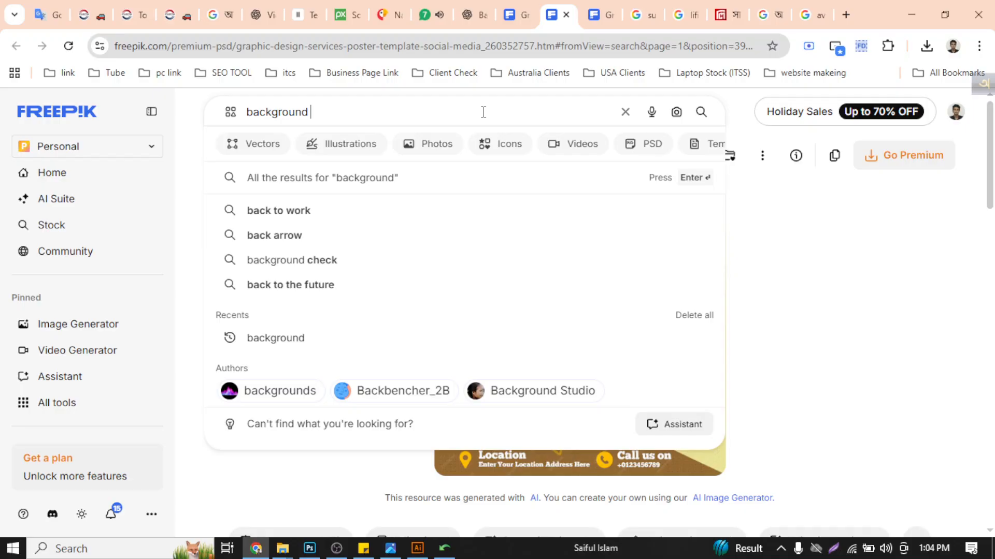
key("Return")
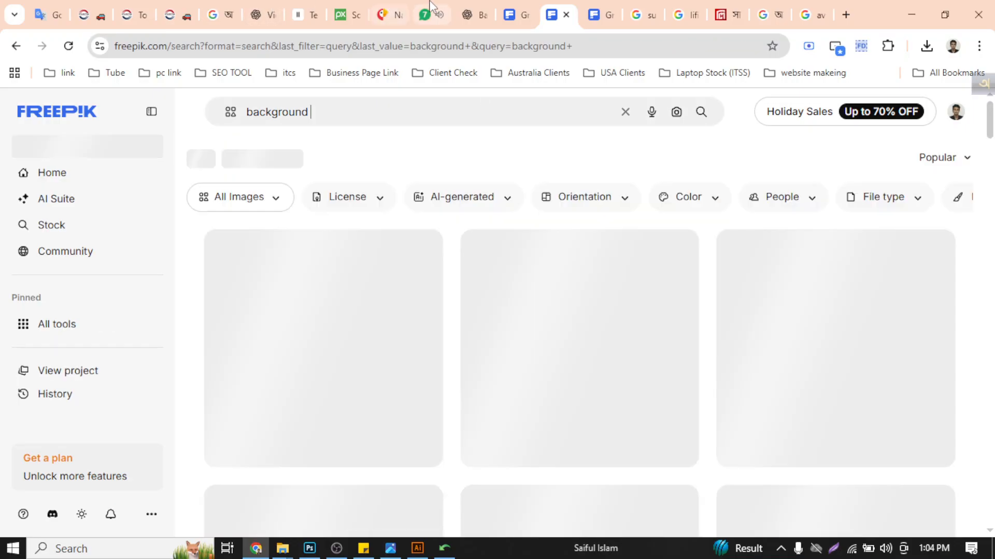
- Return to the Freepik background results and limit them to vectors
left_click(430, 7)
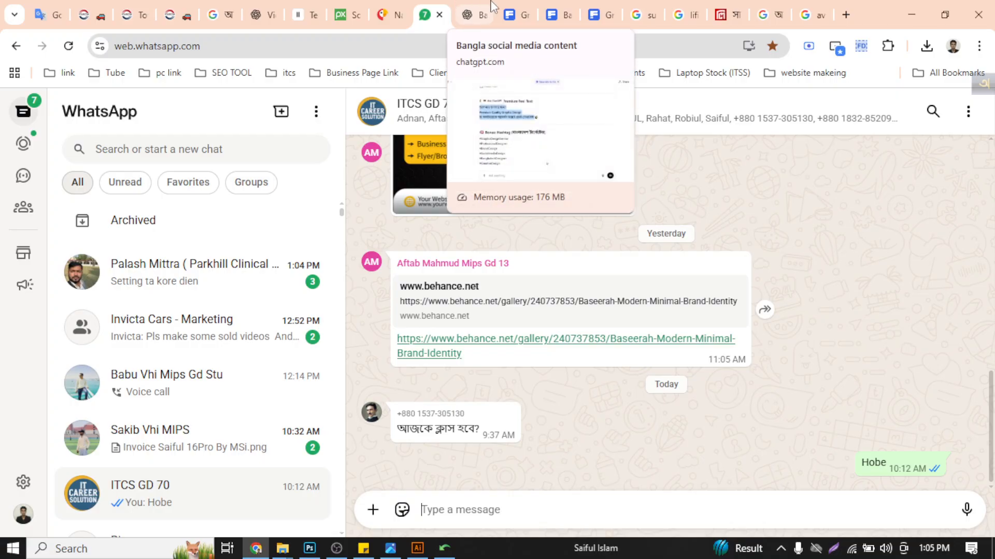
left_click(524, 8)
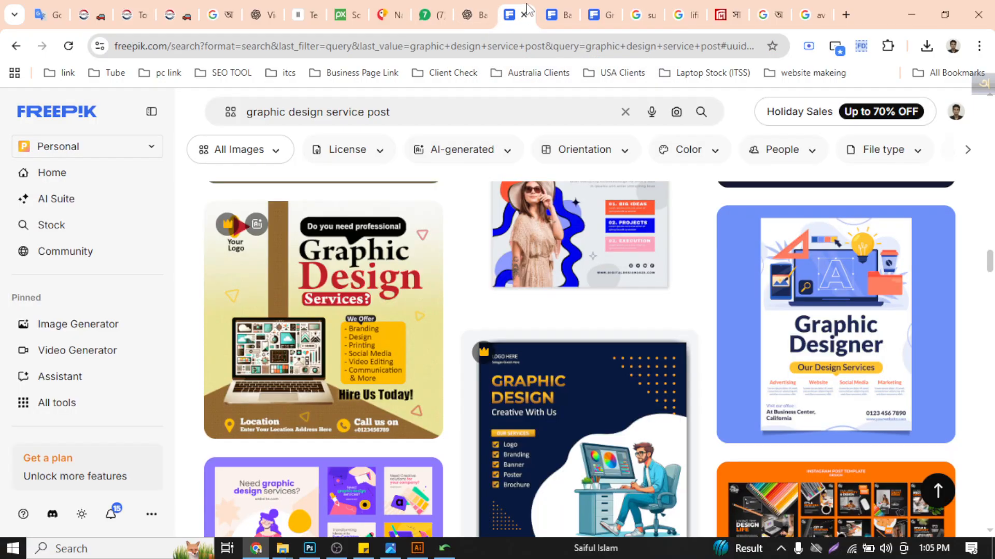
left_click(556, 14)
scroll(551, 299, "down", 5)
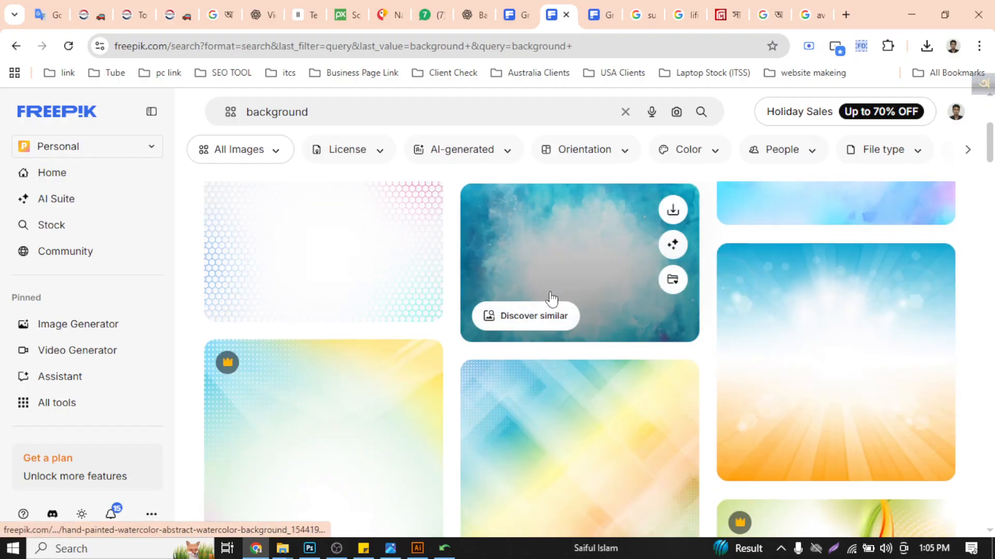
scroll(550, 299, "down", 10)
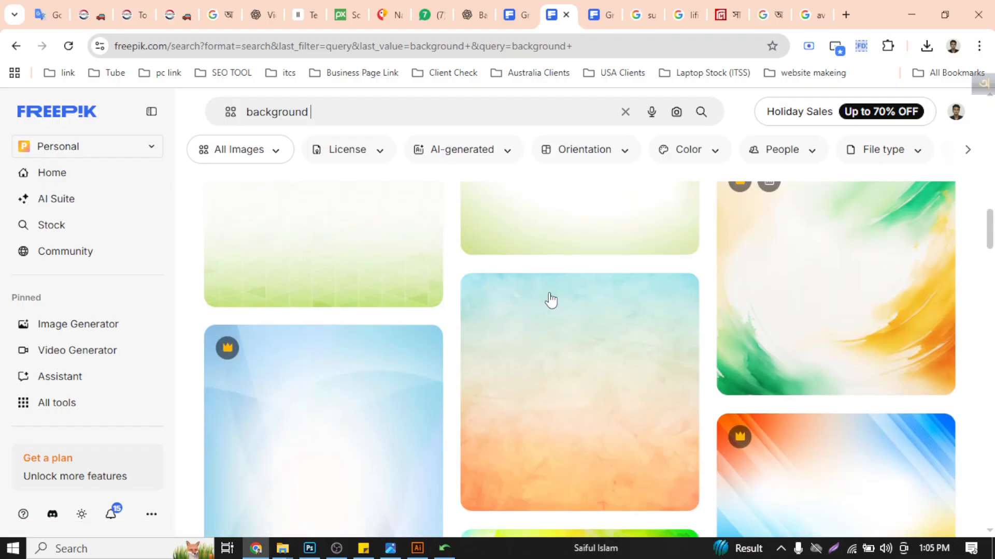
scroll(551, 299, "down", 10)
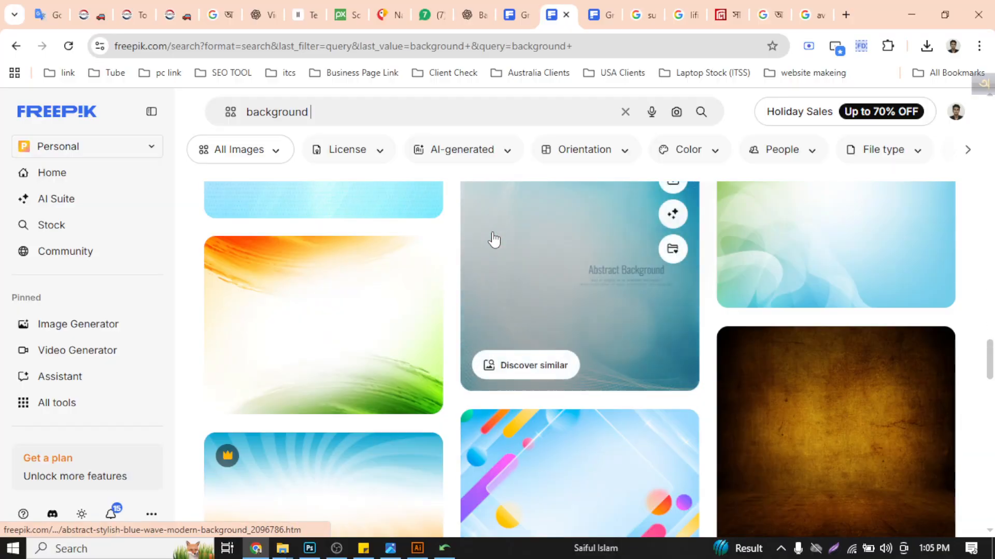
scroll(492, 239, "down", 5)
left_click(262, 155)
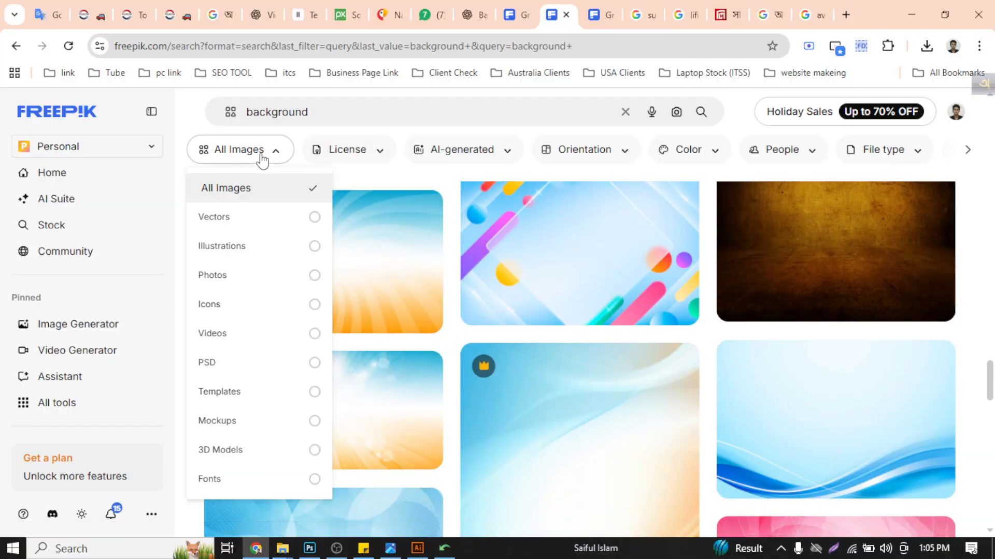
left_click(242, 217)
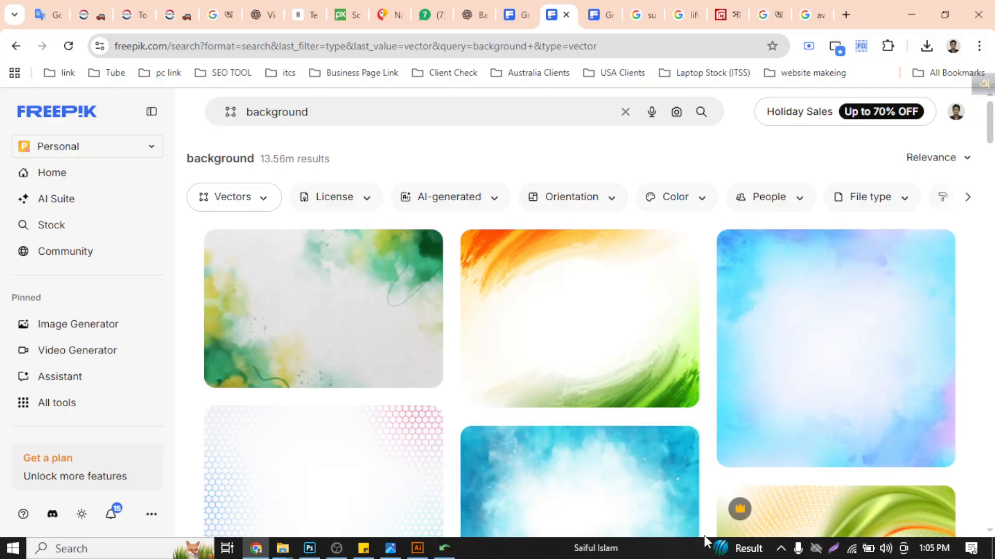
- Look through the vector backgrounds and filter them by the colour white
scroll(570, 359, "down", 3)
scroll(575, 367, "down", 10)
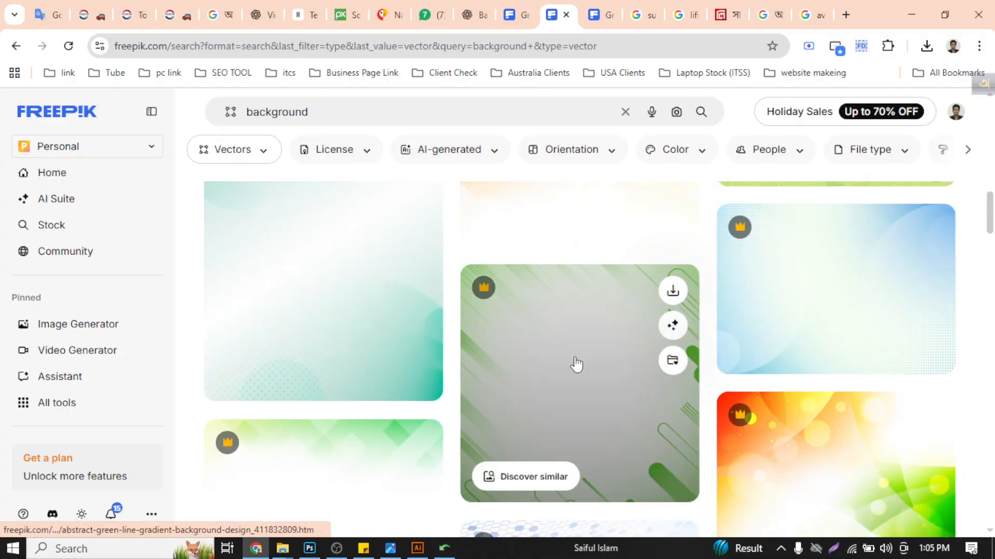
scroll(579, 378, "down", 10)
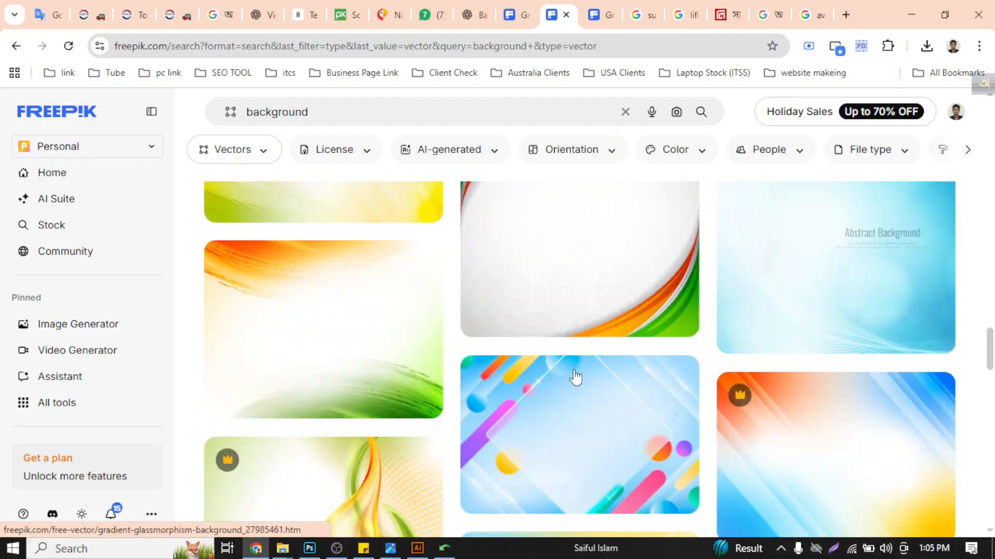
mouse_move(576, 378)
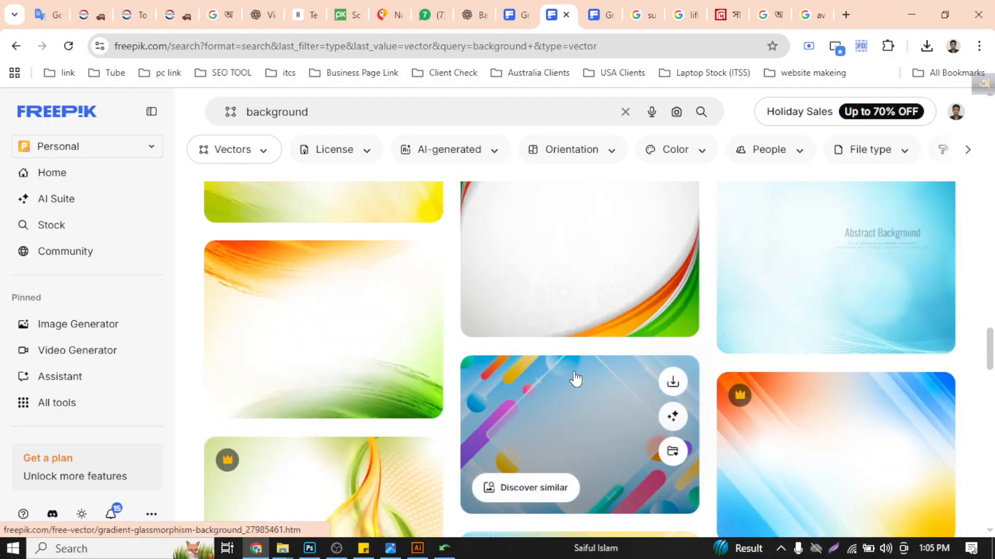
scroll(576, 379, "down", 5)
scroll(575, 379, "down", 10)
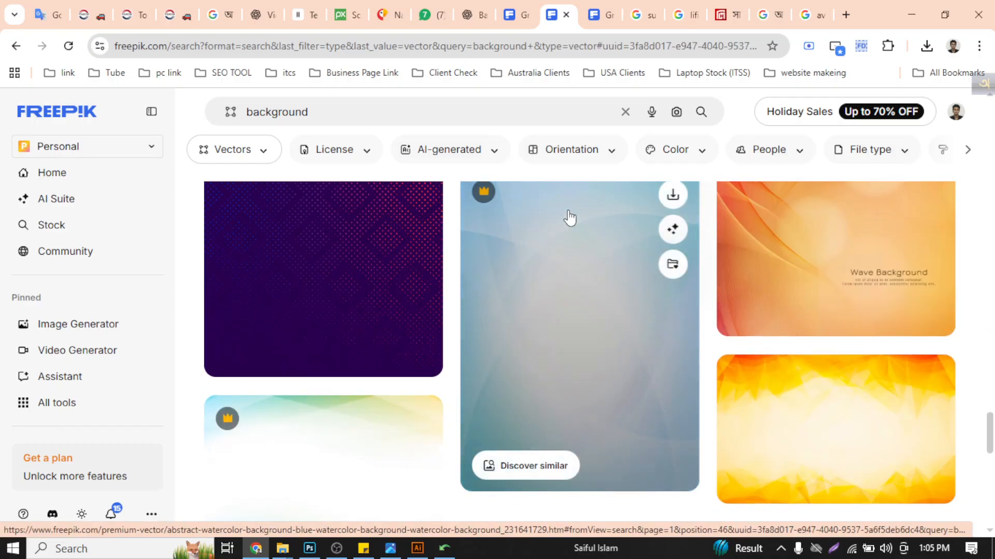
scroll(546, 244, "down", 5)
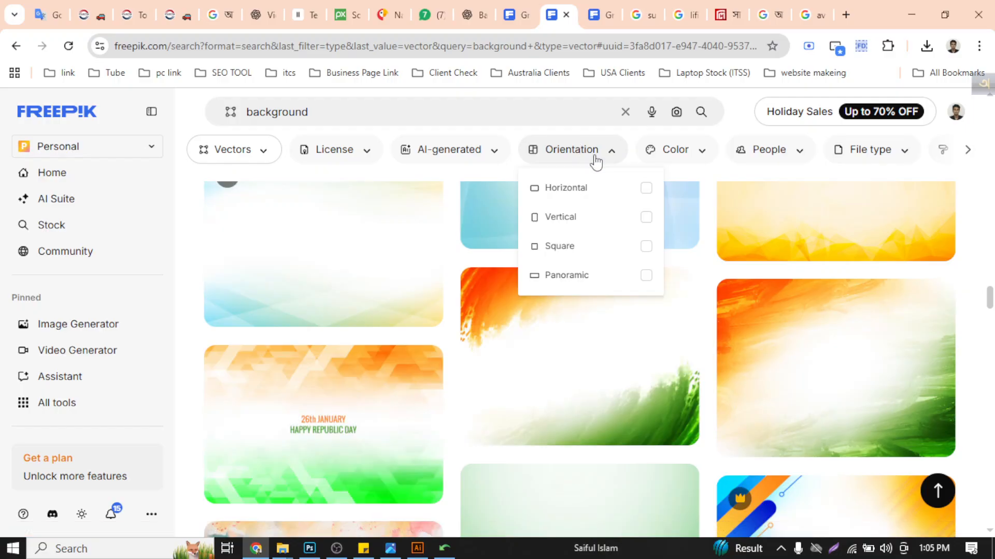
mouse_move(656, 154)
left_click(676, 194)
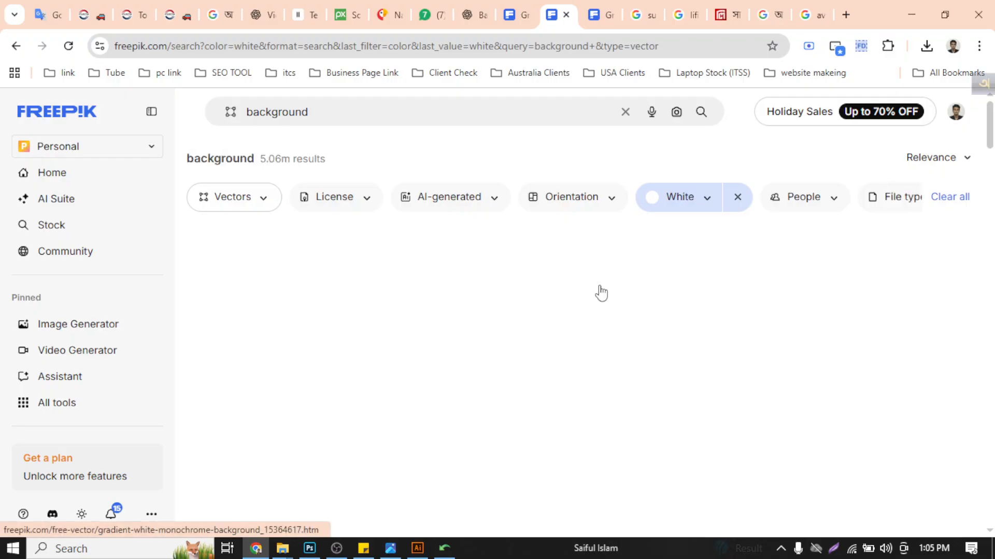
- Examine the white vector backgrounds for one that suits the graphic design post
scroll(853, 368, "down", 5)
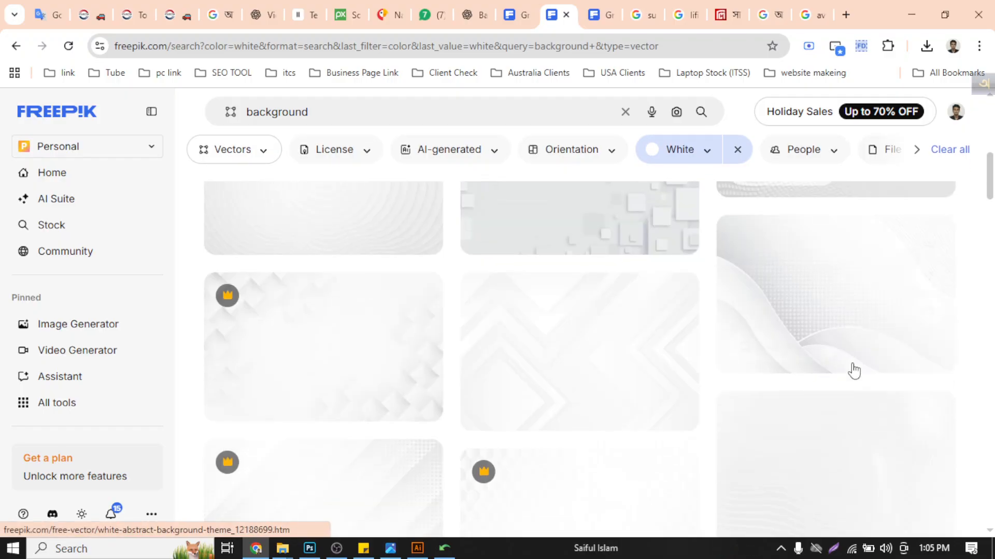
scroll(841, 480, "up", 3)
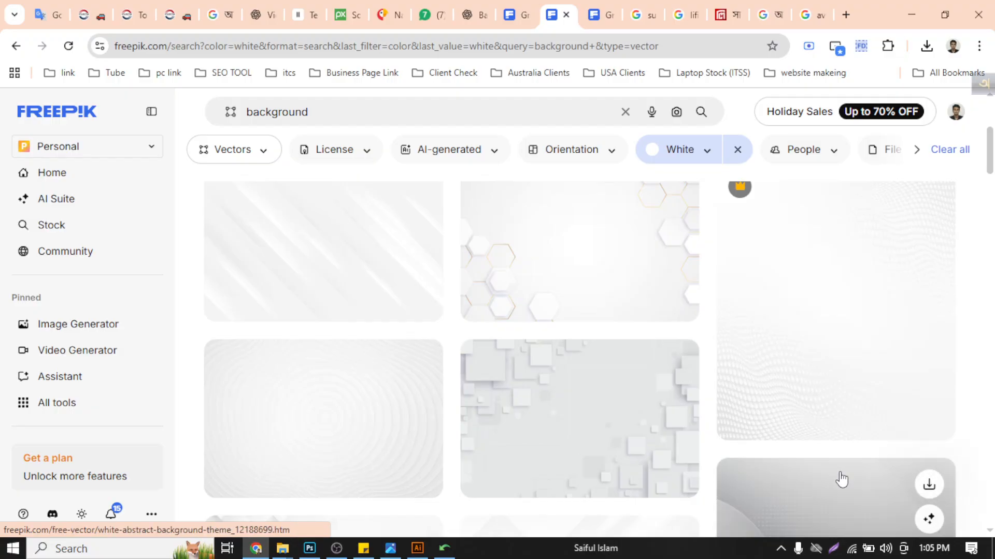
scroll(841, 479, "down", 4)
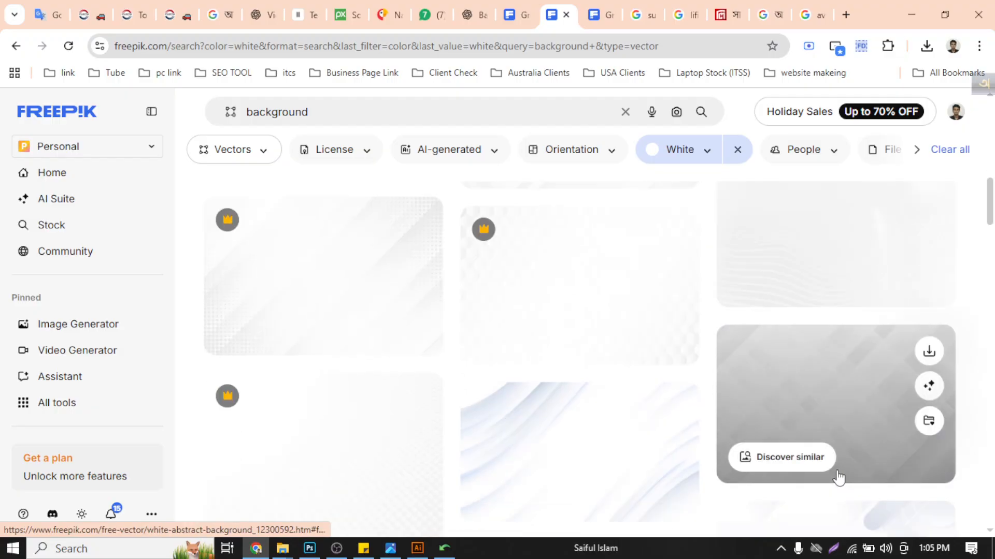
scroll(777, 442, "down", 3)
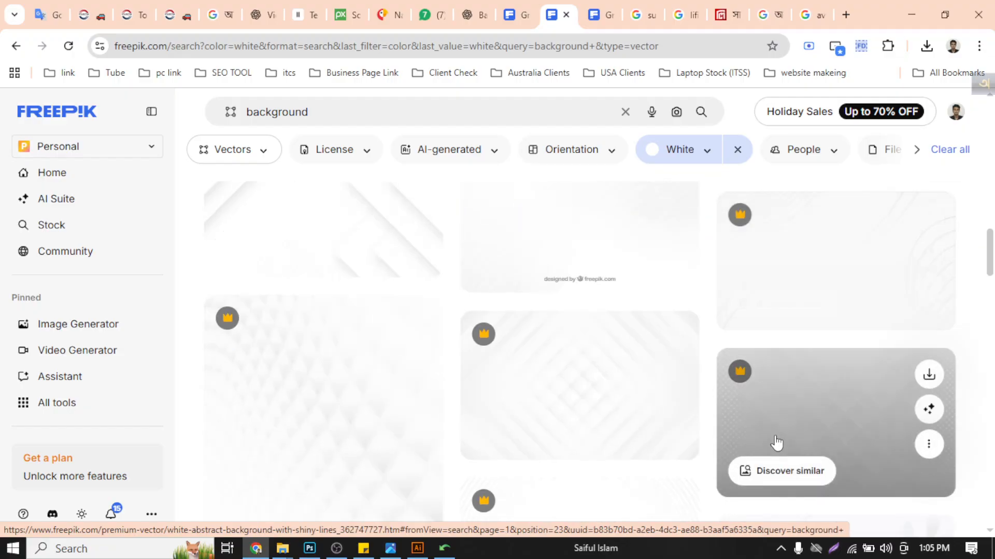
scroll(777, 443, "up", 3)
scroll(775, 444, "down", 3)
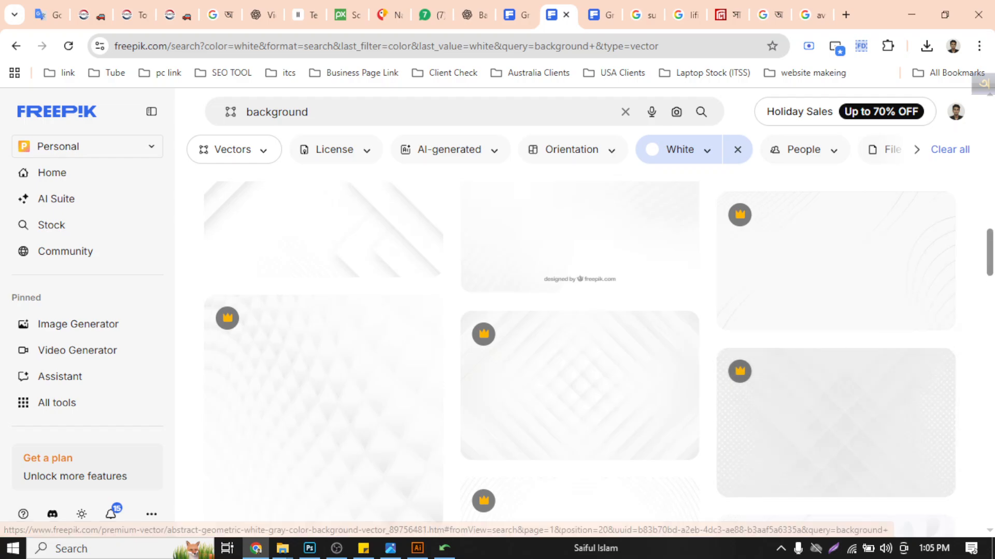
left_click_drag(988, 254, 990, 119)
- Refine the Freepik search to "background icon", keeping the vector and white filters
left_click(451, 99)
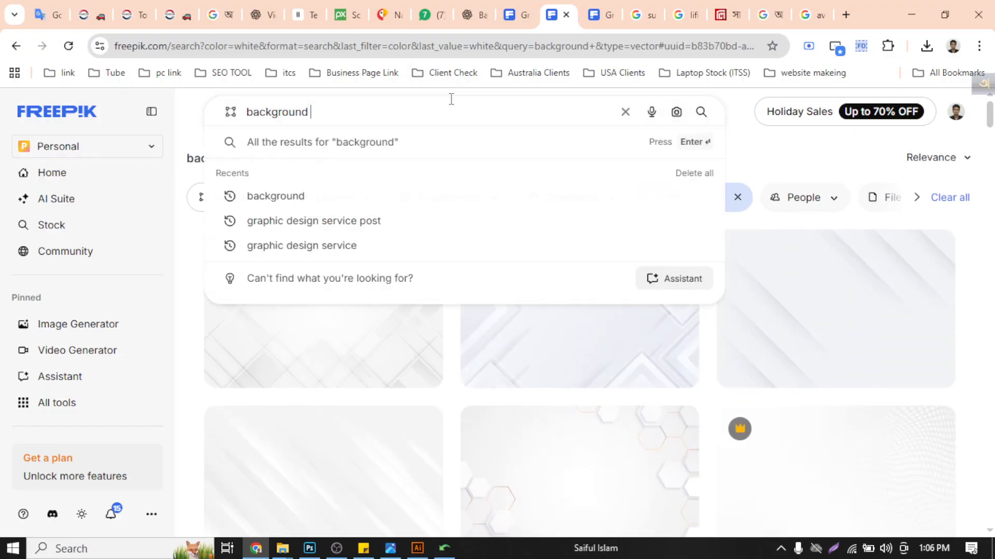
type("icn")
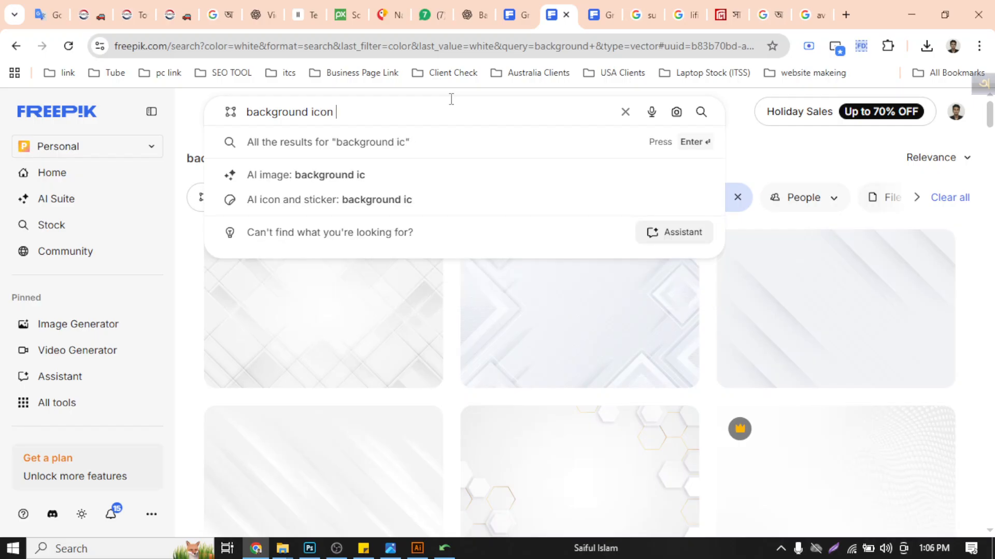
type("n")
key("Return")
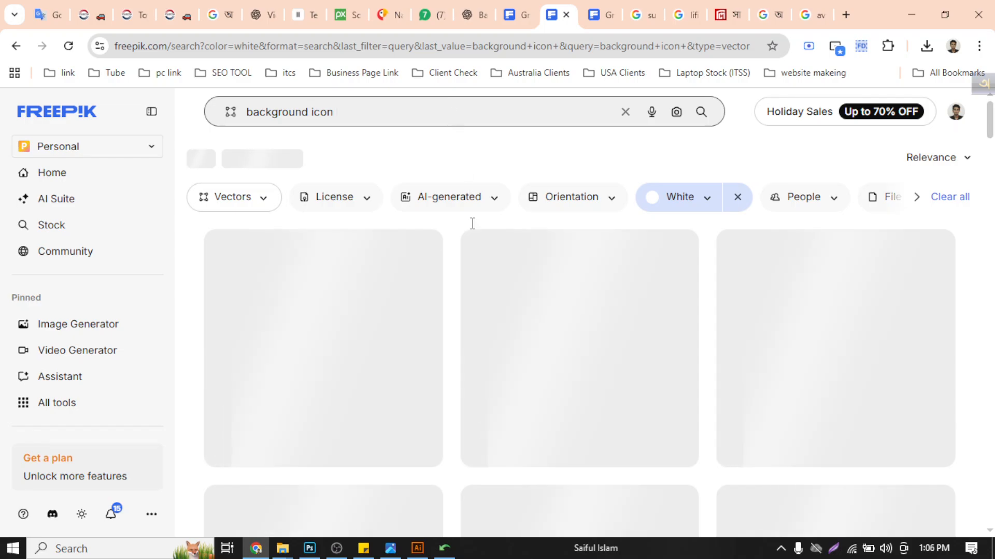
- Examine the white vector results for "background icon" for a light icon pattern that suits the graphic design post
scroll(633, 357, "down", 1)
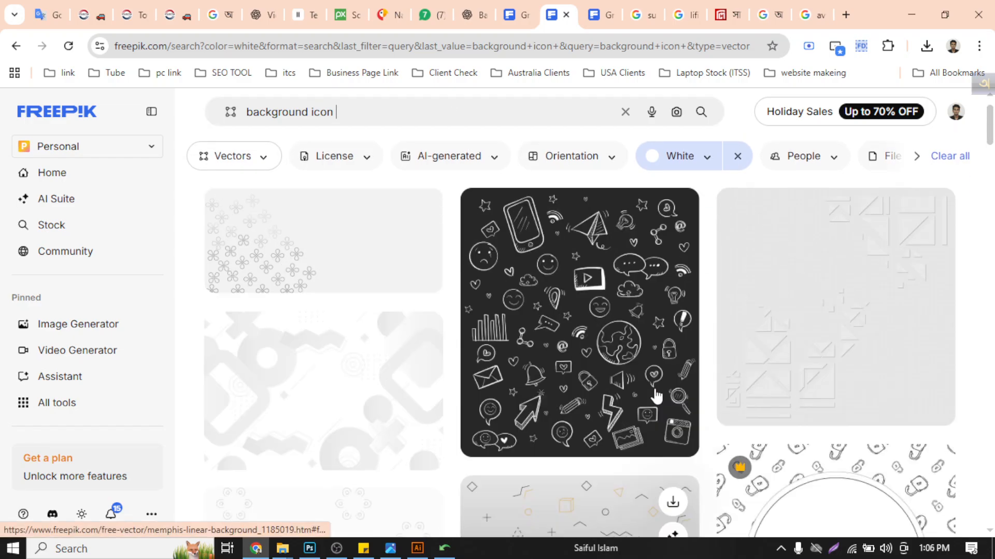
scroll(657, 396, "up", 1)
scroll(594, 406, "down", 5)
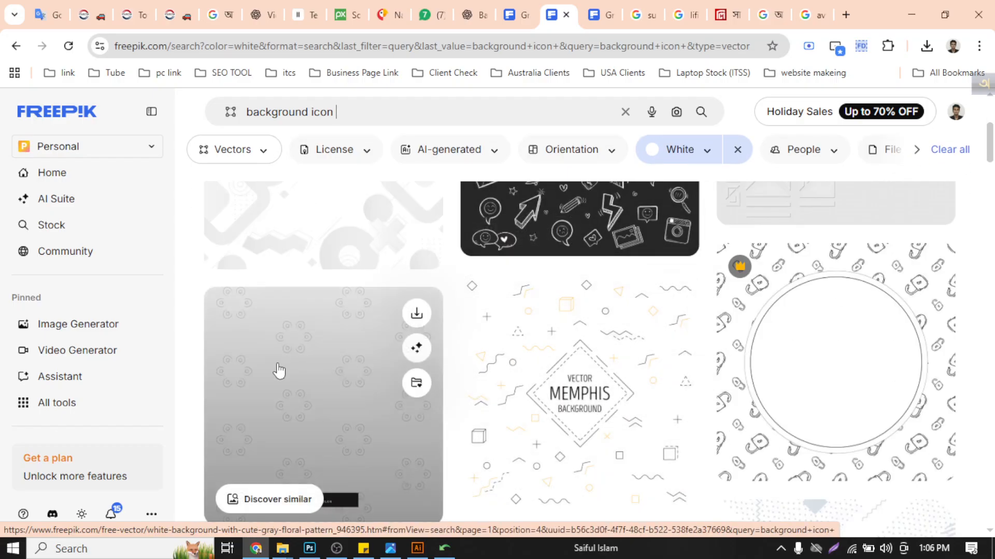
scroll(484, 389, "down", 5)
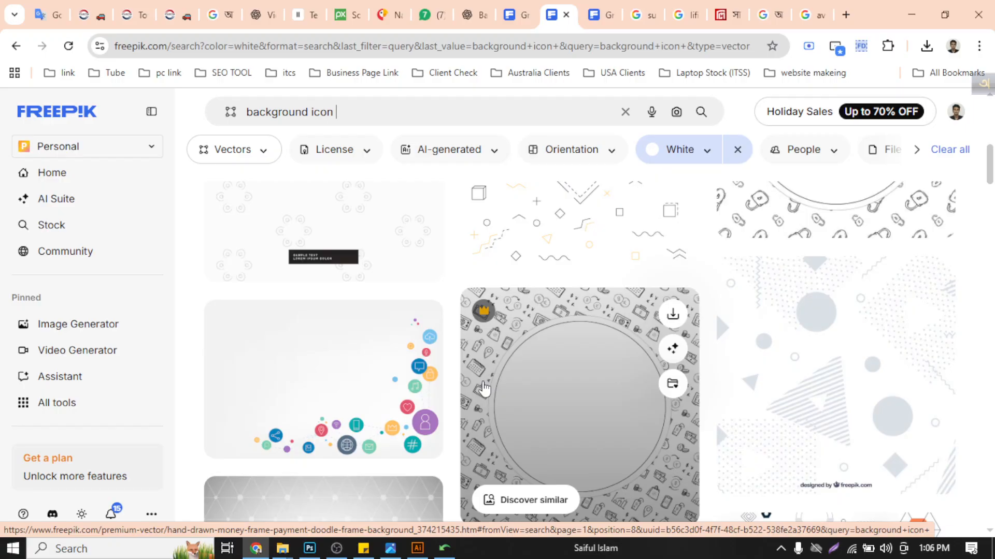
scroll(484, 389, "down", 5)
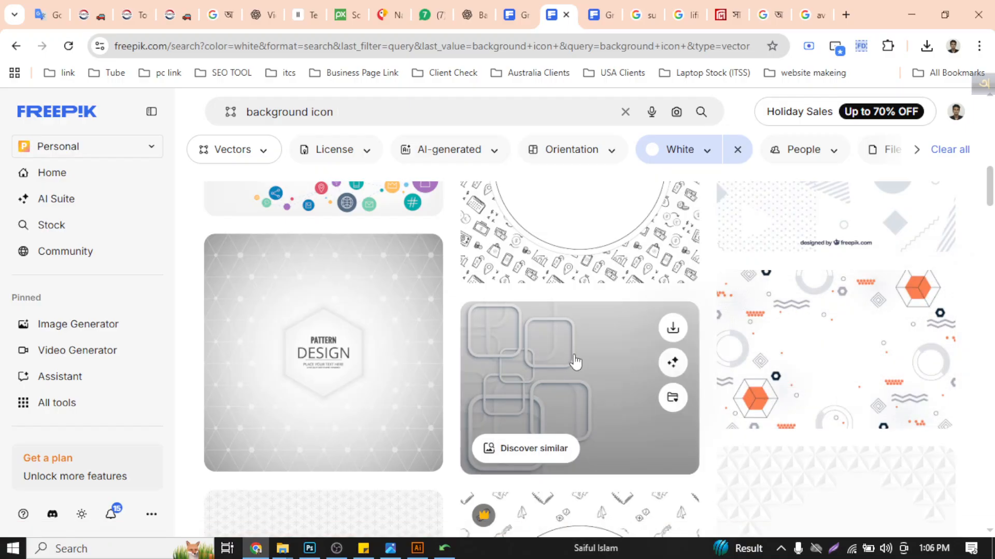
scroll(864, 373, "down", 5)
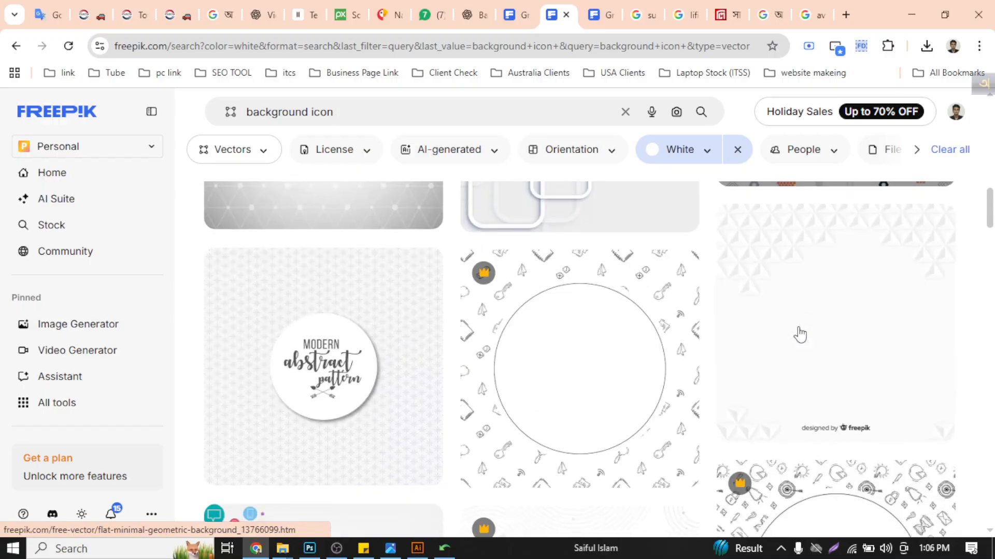
scroll(799, 335, "down", 5)
scroll(695, 421, "down", 5)
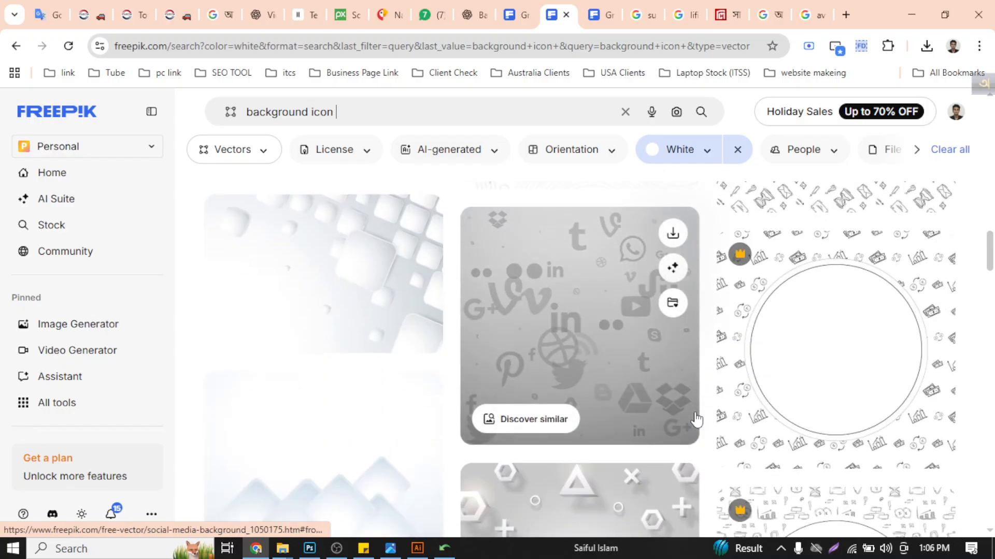
scroll(696, 419, "down", 5)
scroll(696, 421, "down", 5)
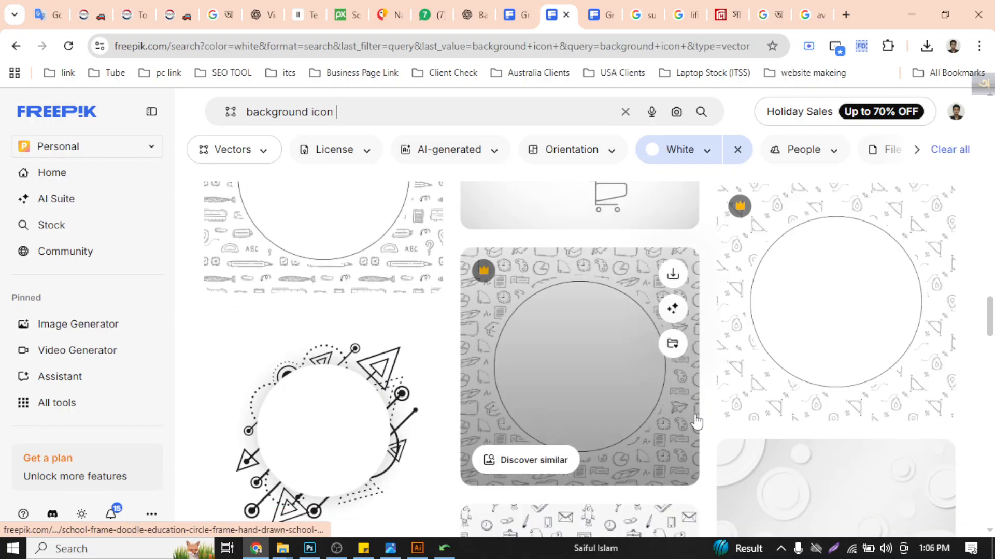
scroll(696, 421, "down", 10)
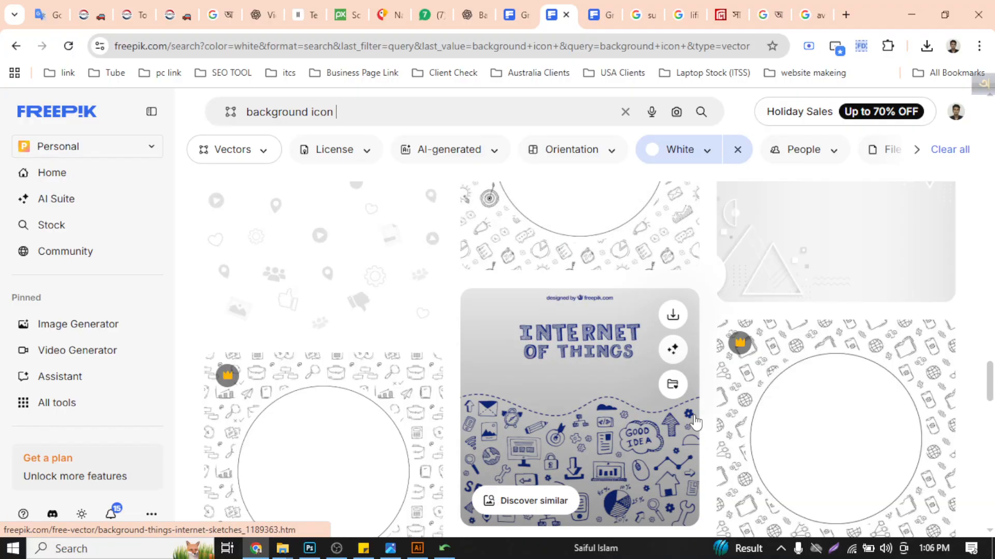
scroll(692, 429, "down", 10)
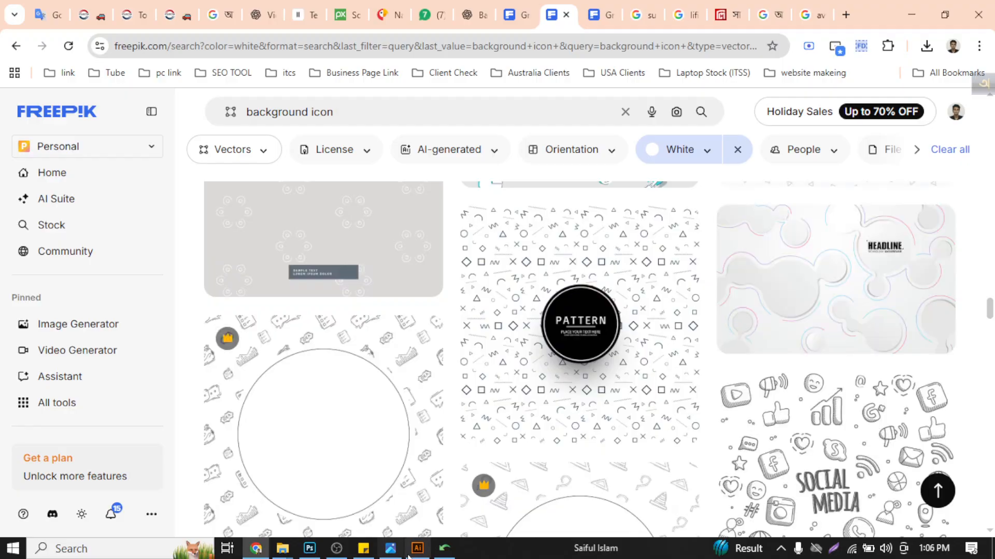
- Switch to Illustrator and draw a small circle about 13 px wide in the blank area beside the "Graphic Design" heading
left_click(416, 554)
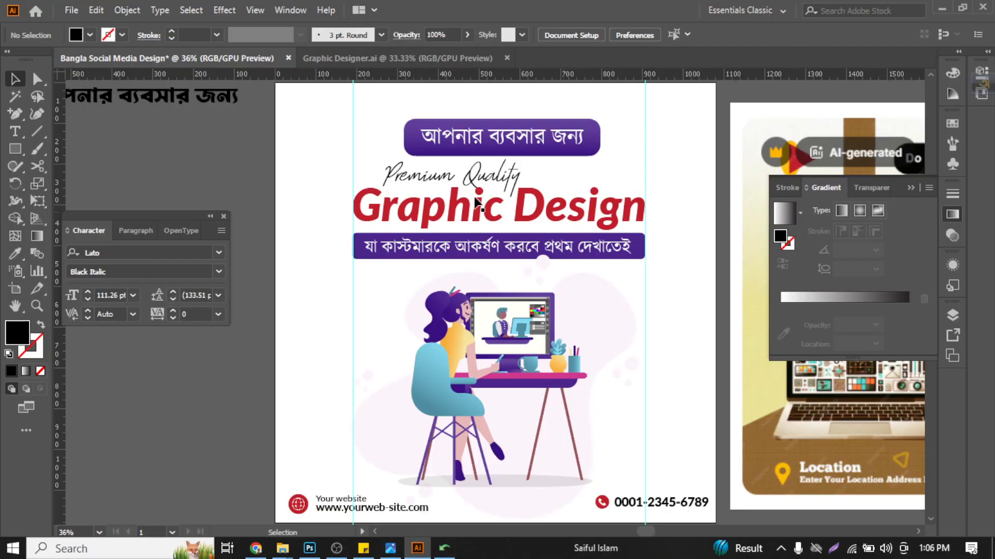
left_click_drag(15, 148, 78, 180)
scroll(674, 208, "up", 3)
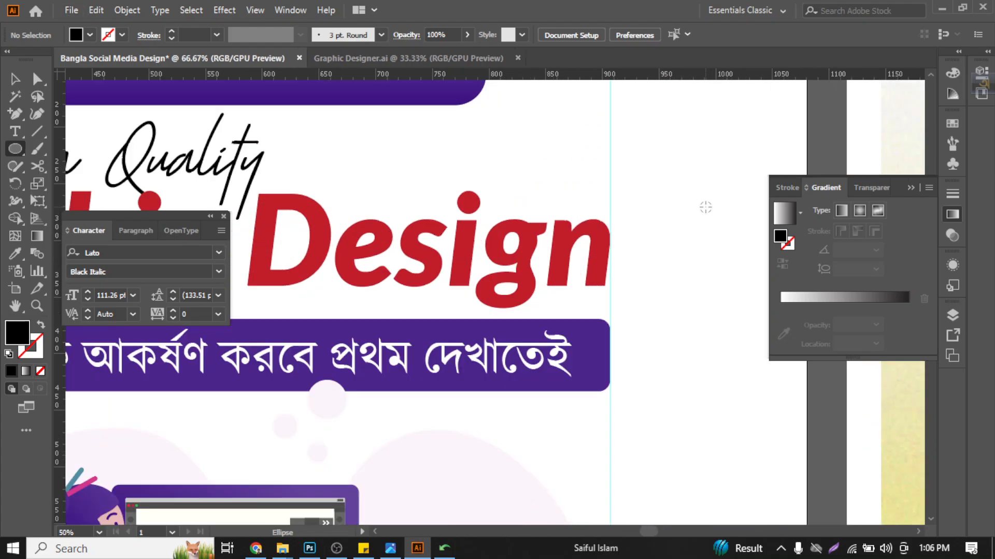
left_click_drag(696, 227, 695, 230)
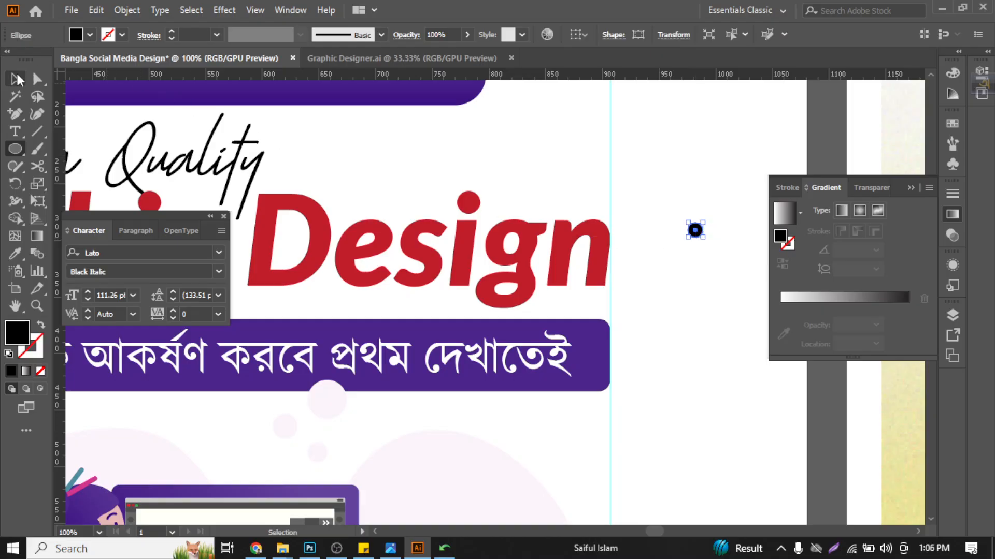
key("a")
key("v")
- Fill the small circle with the purple sampled from the miniature desk on the illustration's monitor screen
scroll(653, 236, "up", 3)
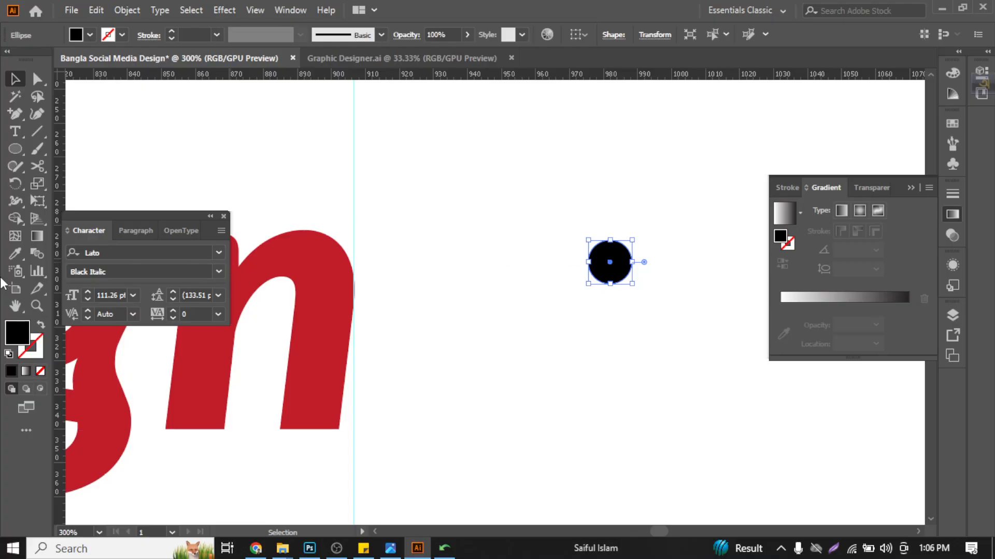
left_click(15, 255)
scroll(326, 332, "down", 5)
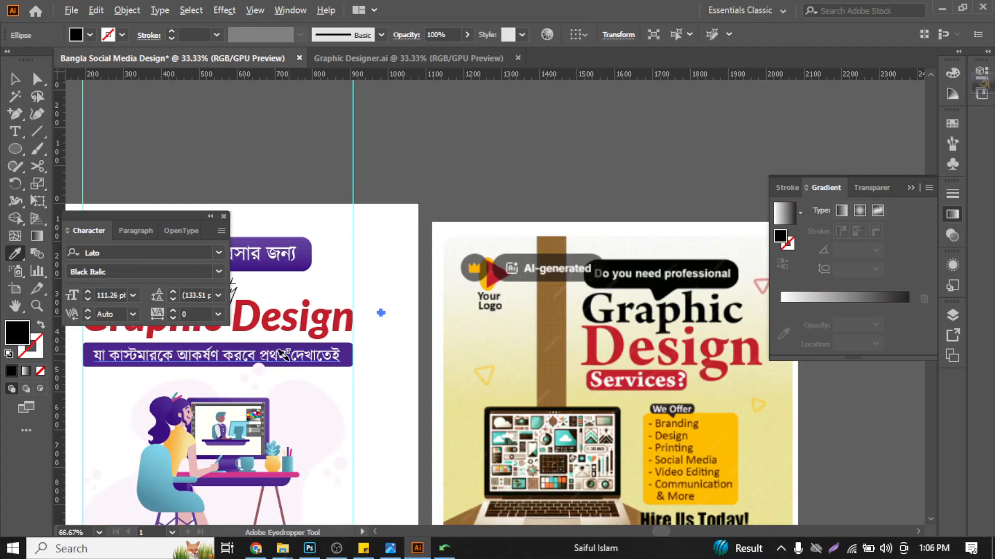
scroll(218, 485, "up", 5)
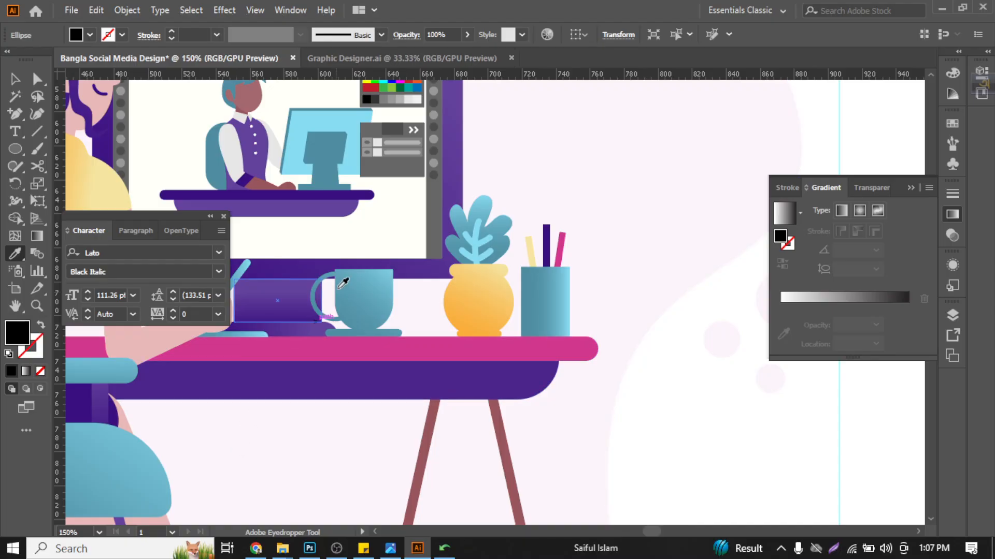
left_click(318, 208)
scroll(318, 208, "down", 4)
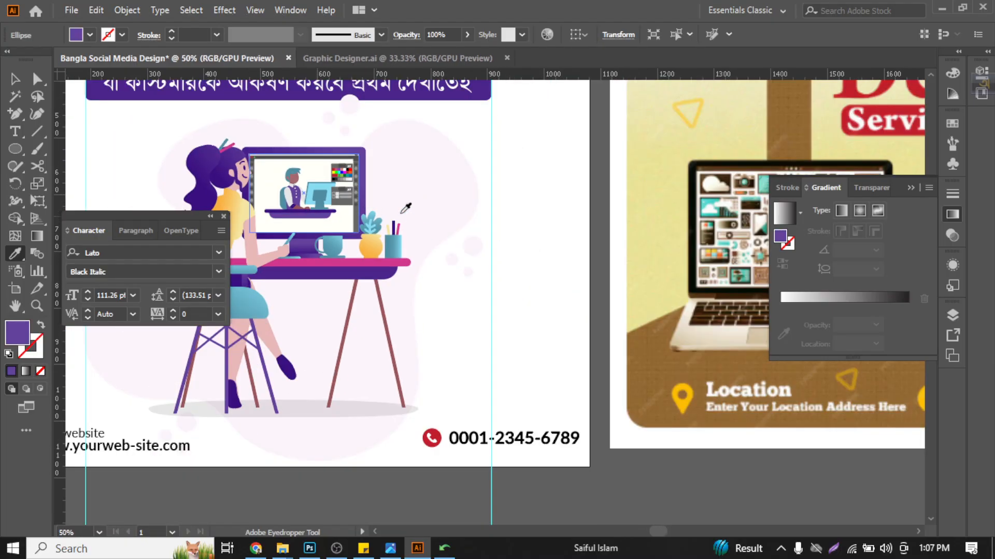
scroll(550, 387, "up", 2)
scroll(550, 387, "up", 2)
key("v")
scroll(582, 178, "up", 3)
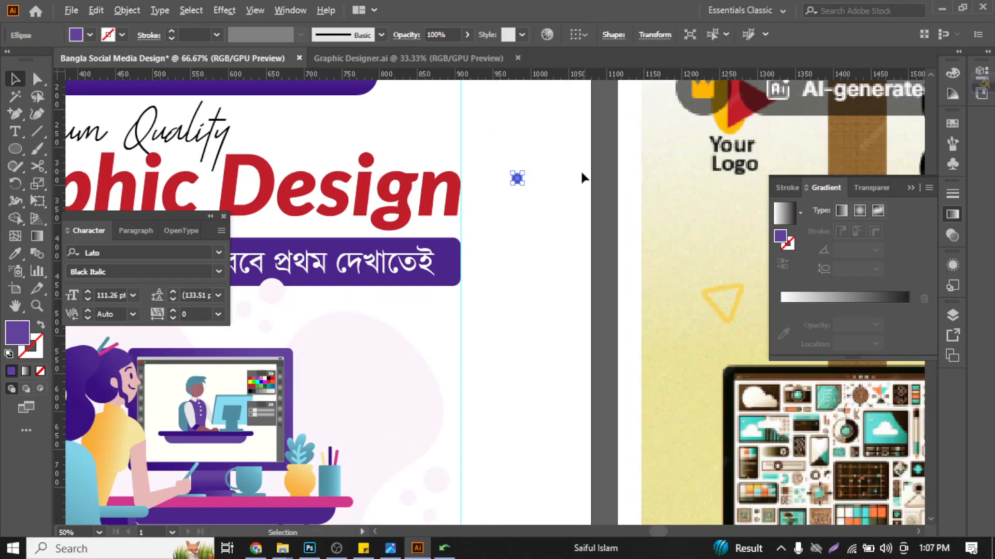
scroll(489, 203, "up", 2)
- Duplicate the purple circle straight down at equal spacing to form a vertical column of five dots
left_click_drag(478, 165, 480, 204)
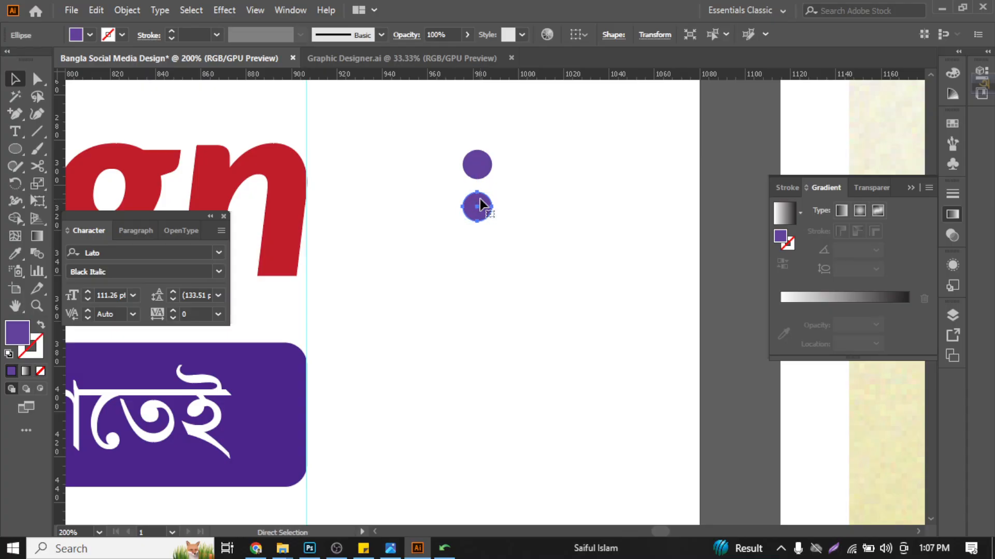
key("ctrl+d")
key("ctrl+d")
key("ctrl+d")
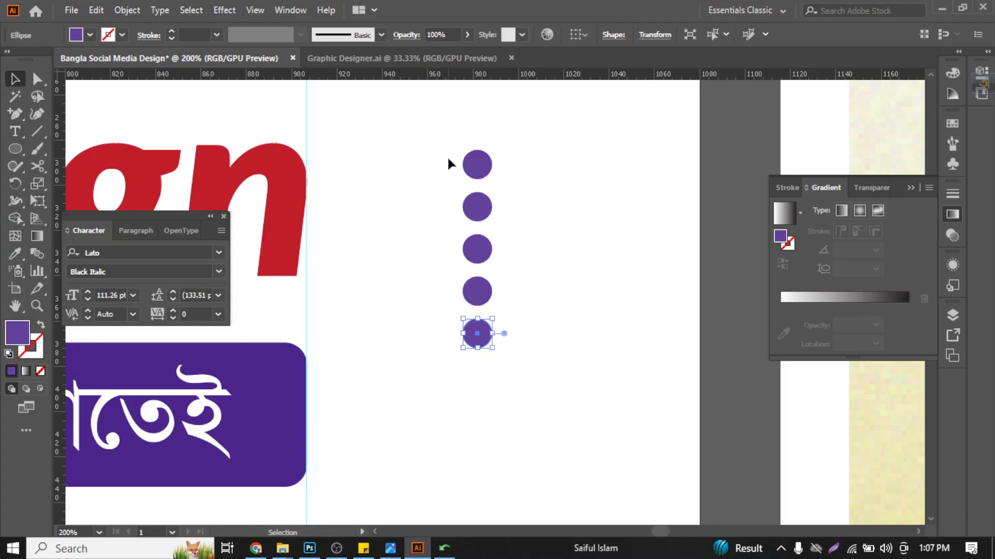
- Copy the dot column twice to the right, stepping each copy one dot lower to make a slanted three-column pattern
left_click_drag(448, 164, 502, 345)
left_click_drag(492, 290, 531, 317)
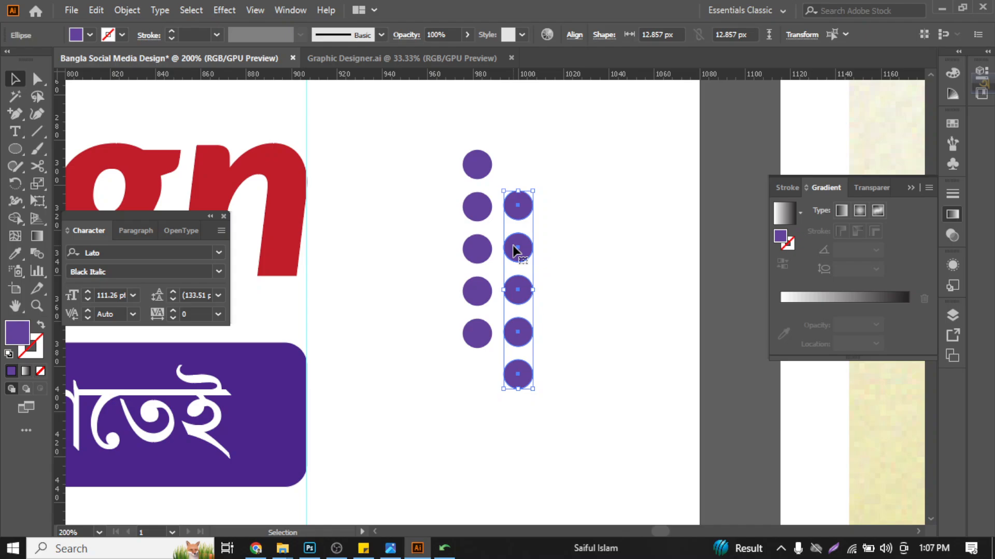
left_click_drag(514, 251, 564, 285)
left_click(614, 224)
- Scale the dot pattern down to dots about 4.6 px wide, keeping it beside the heading
scroll(615, 224, "down", 4)
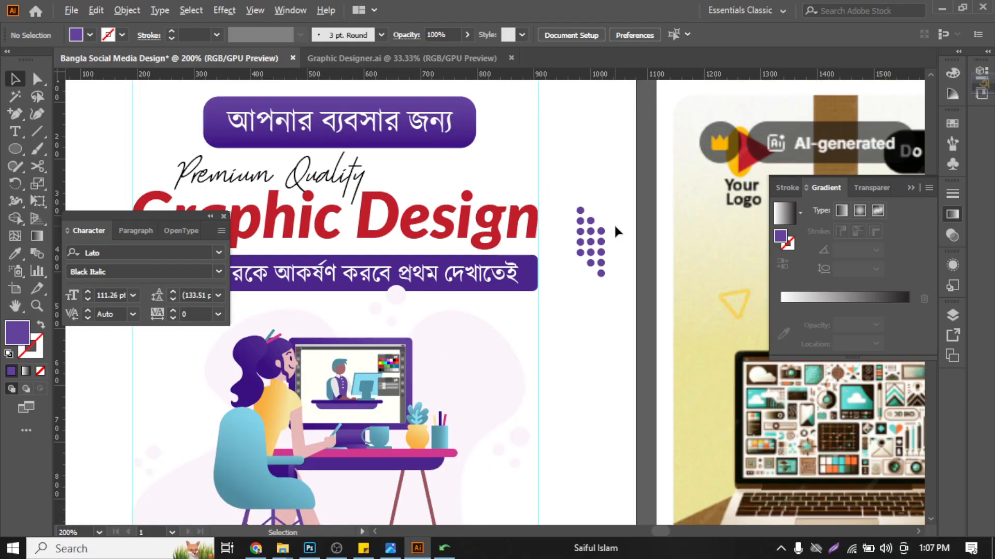
left_click_drag(615, 341, 615, 341)
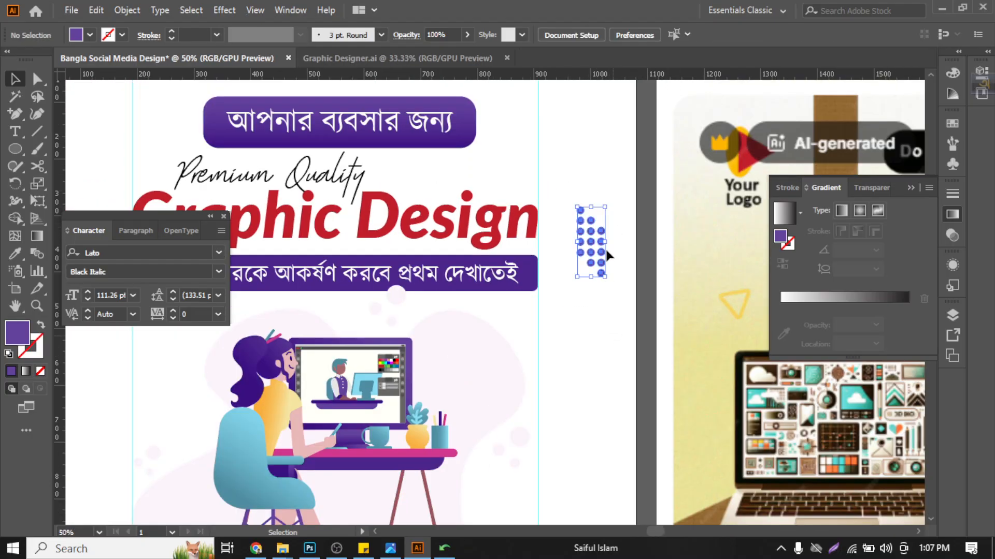
key("ctrl+plus")
left_click_drag(601, 300, 586, 257)
left_click(606, 286)
scroll(606, 288, "down", 2)
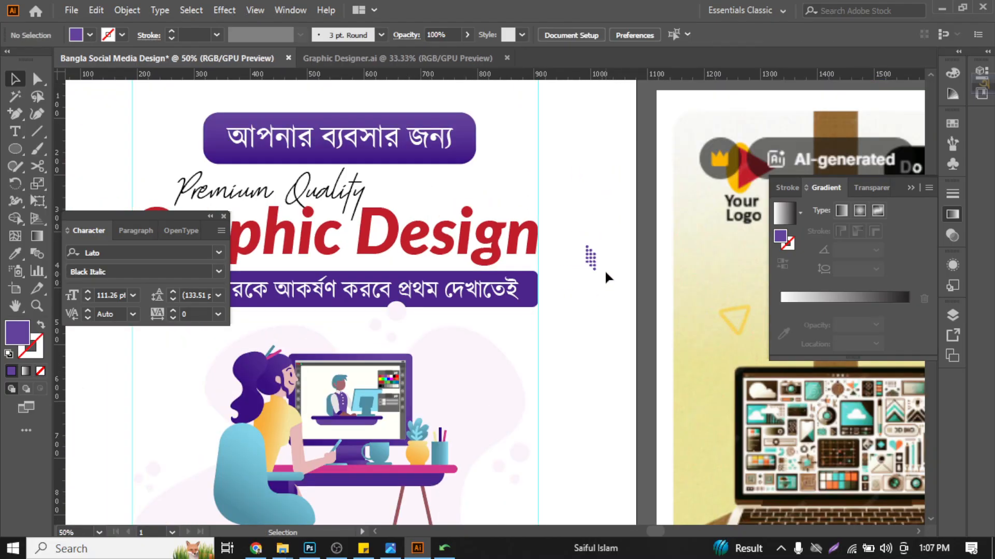
- Delete the rightmost column of dots, leaving a two-column pattern
left_click(594, 265)
scroll(594, 267, "up", 5)
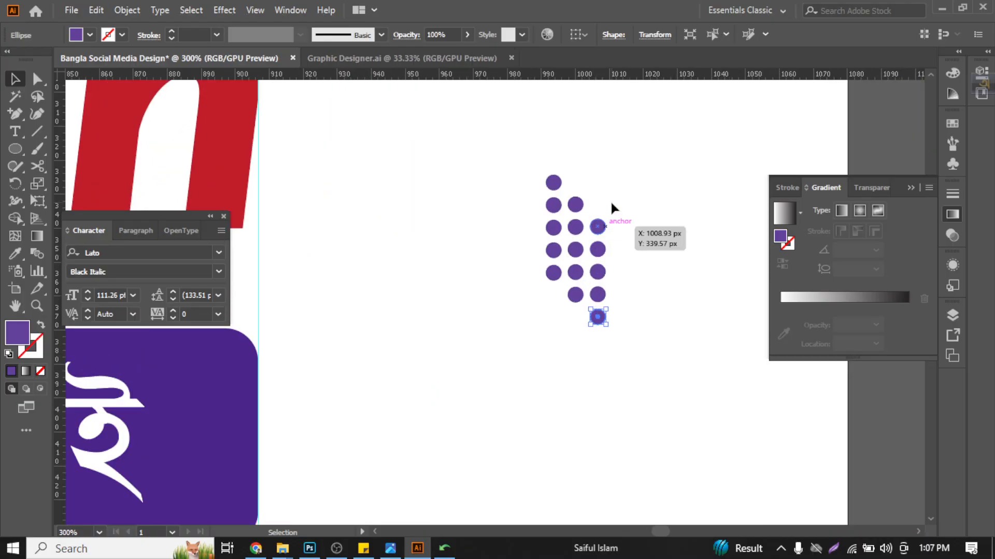
left_click_drag(592, 364, 591, 363)
key("Delete")
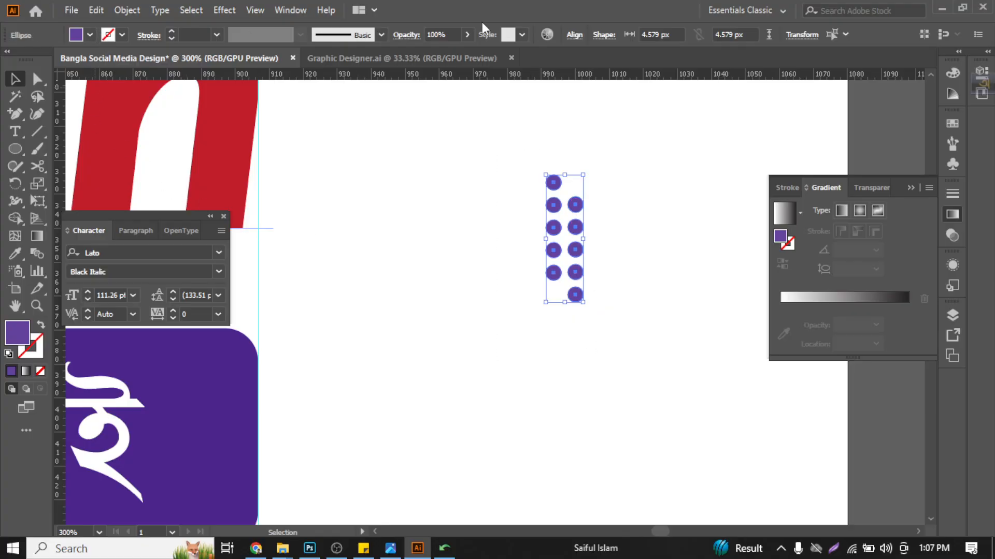
- Set the opacity of the two dot columns to 50% and group them
left_click(467, 34)
left_click_drag(466, 53, 447, 54)
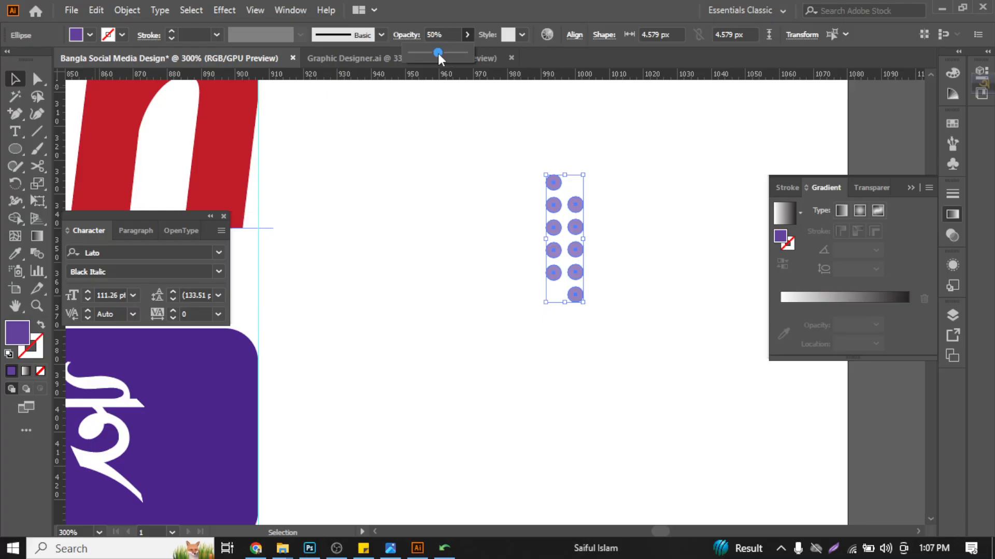
left_click(490, 171)
left_click_drag(522, 158, 601, 352)
right_click(581, 262)
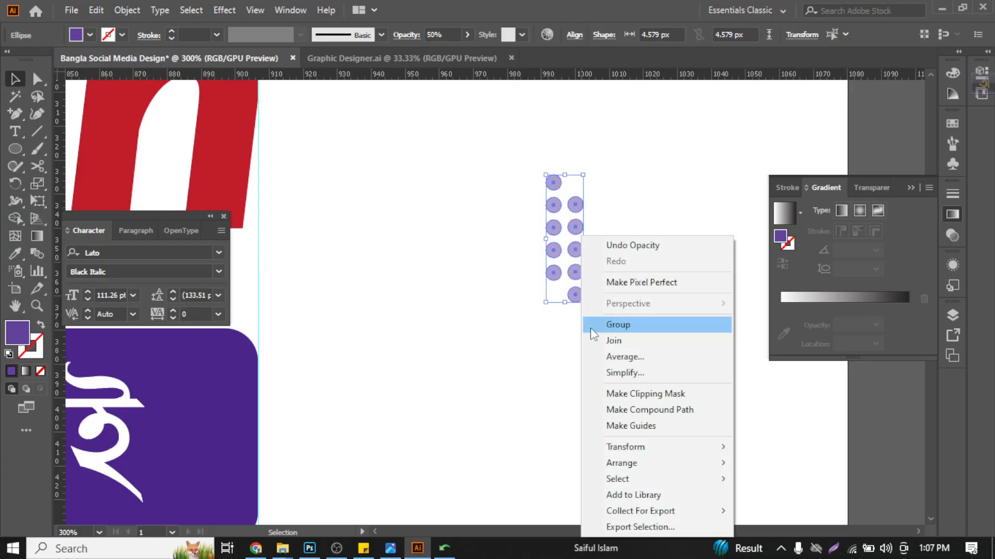
left_click(593, 326)
left_click(632, 288)
- Place a copy of the dot group in the blank area to the left of the woman-at-desk illustration
scroll(633, 289, "down", 3)
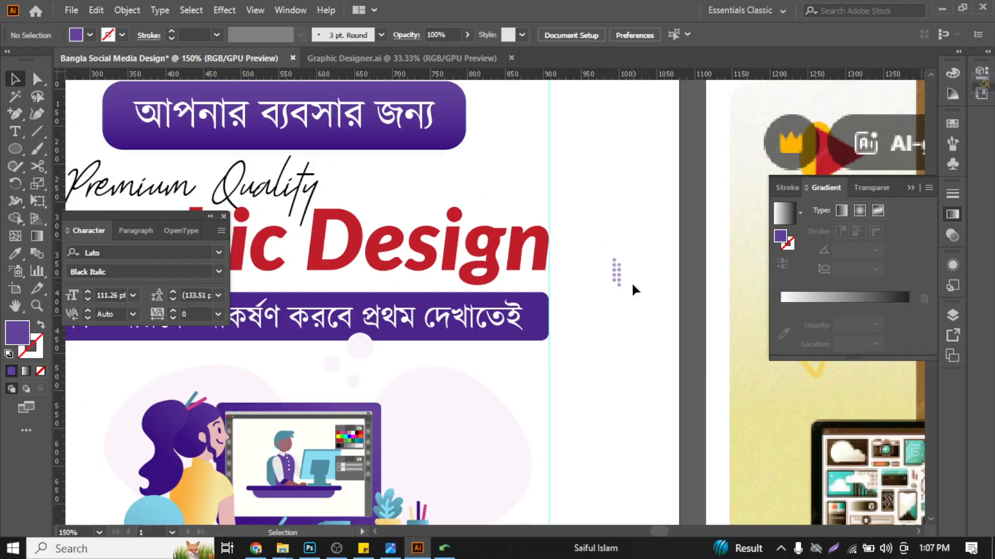
scroll(633, 289, "down", 4)
left_click_drag(624, 282, 299, 403)
left_click(623, 381)
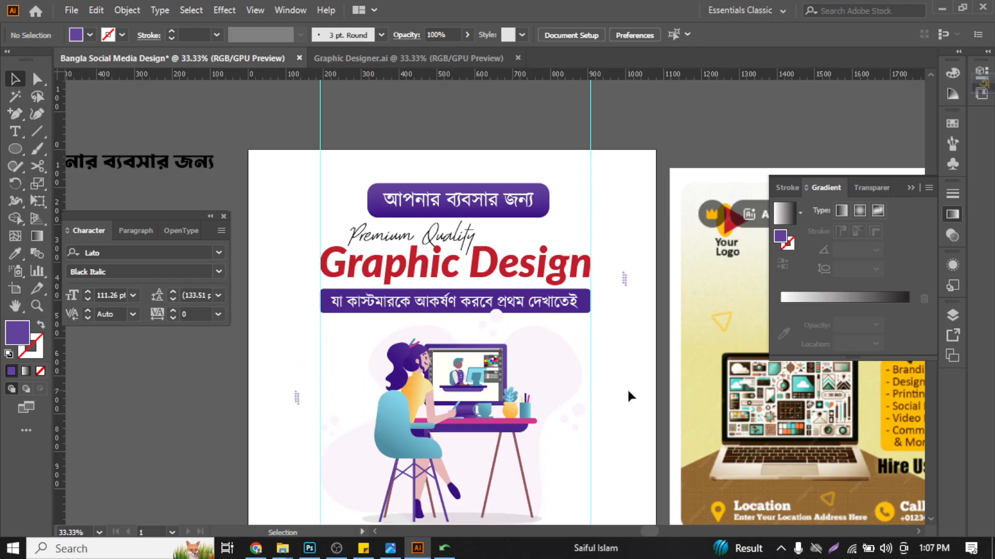
scroll(627, 389, "down", 2)
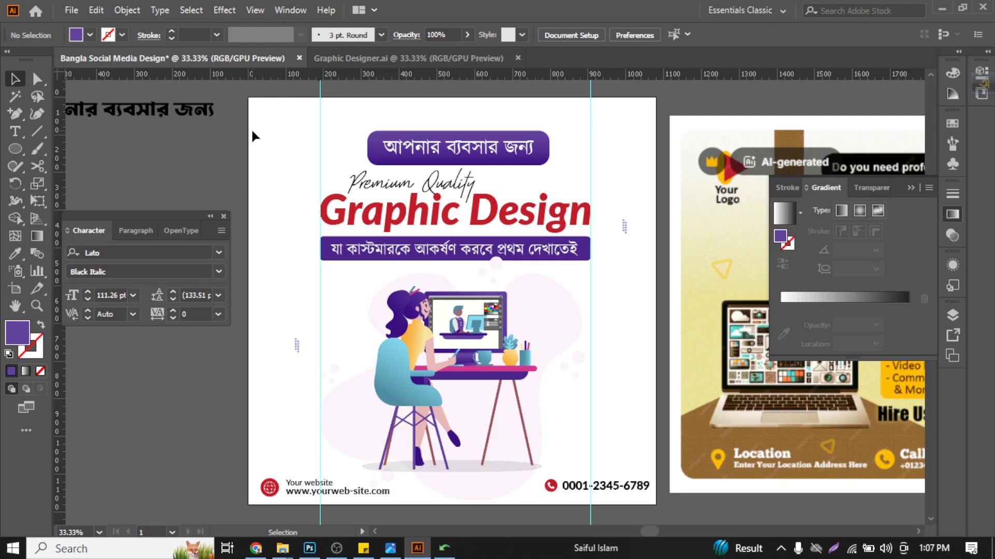
key("alt")
left_click(18, 152)
left_click(72, 146)
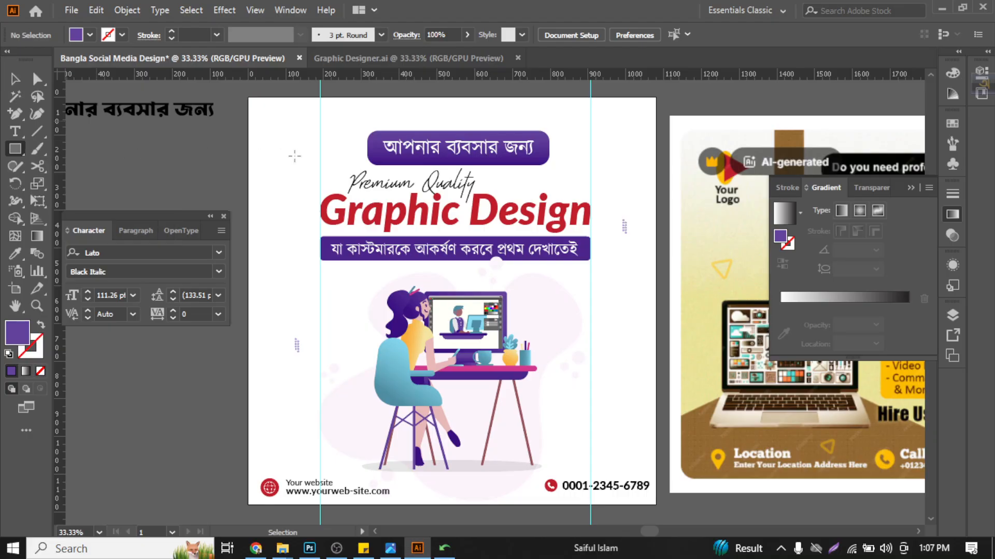
scroll(294, 155, "up", 2)
mouse_move(291, 135)
left_mouse_down()
mouse_move(305, 155)
mouse_move(292, 166)
mouse_move(298, 174)
mouse_move(296, 164)
mouse_move(331, 177)
mouse_move(295, 184)
left_mouse_up()
left_click(21, 81)
scroll(261, 151, "up", 1)
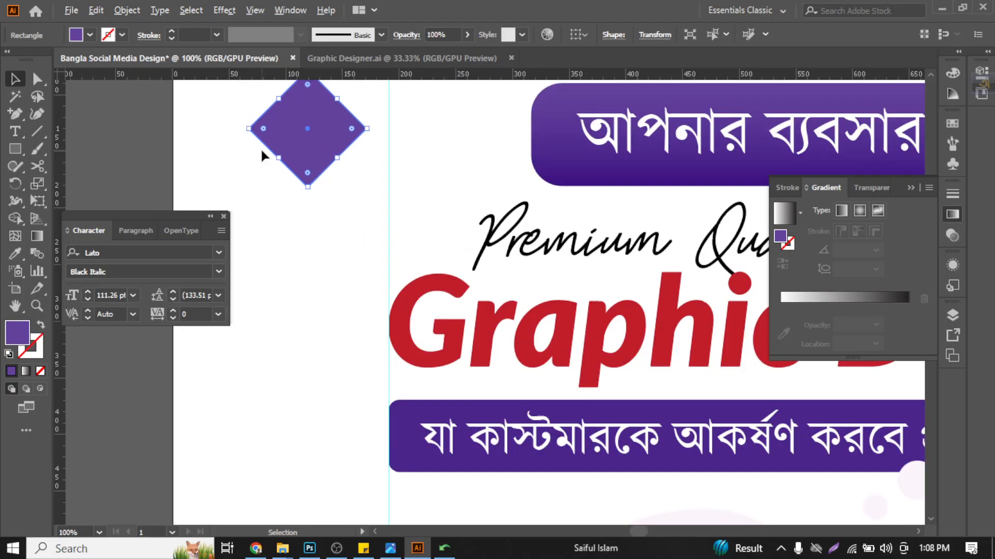
scroll(312, 248, "up", 2)
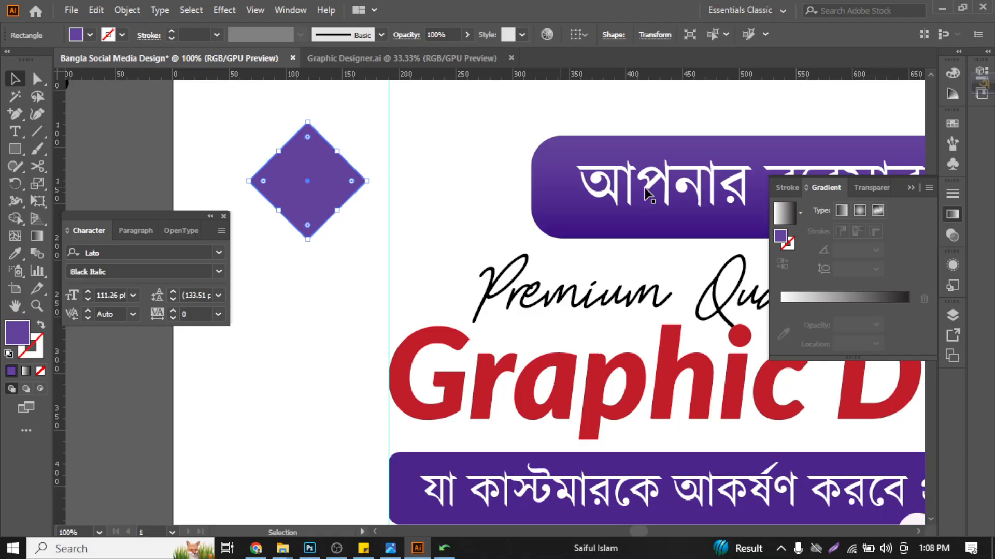
left_click_drag(223, 119, 295, 180)
key("Delete")
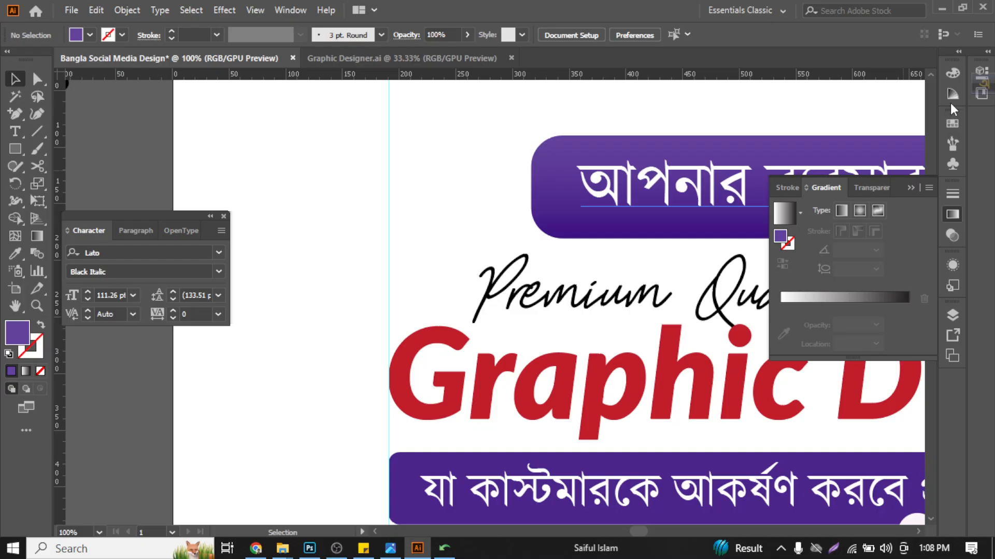
- Place the solid black chevron symbol from the Arrows symbol library in the blank area left of the purple title banner
left_click(910, 188)
left_click(952, 164)
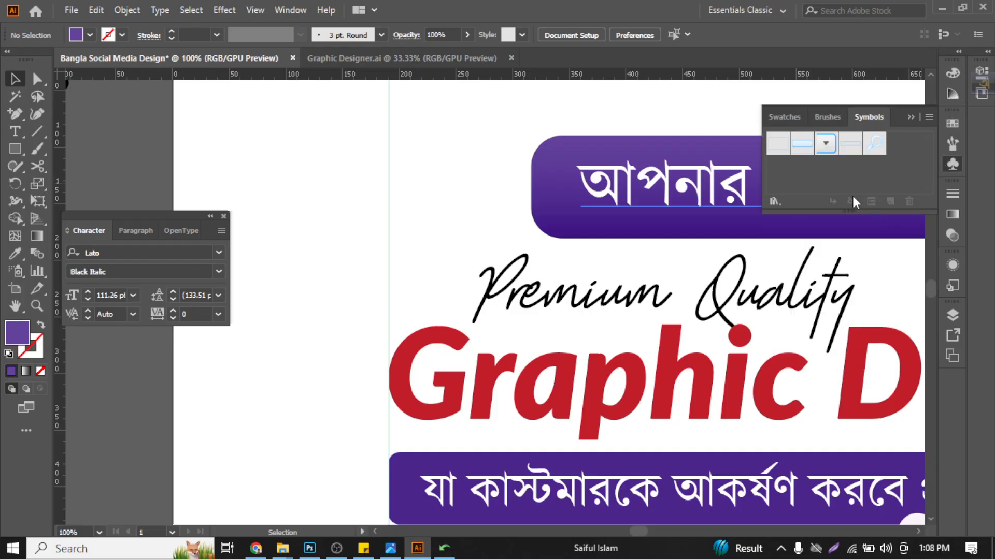
left_click(774, 201)
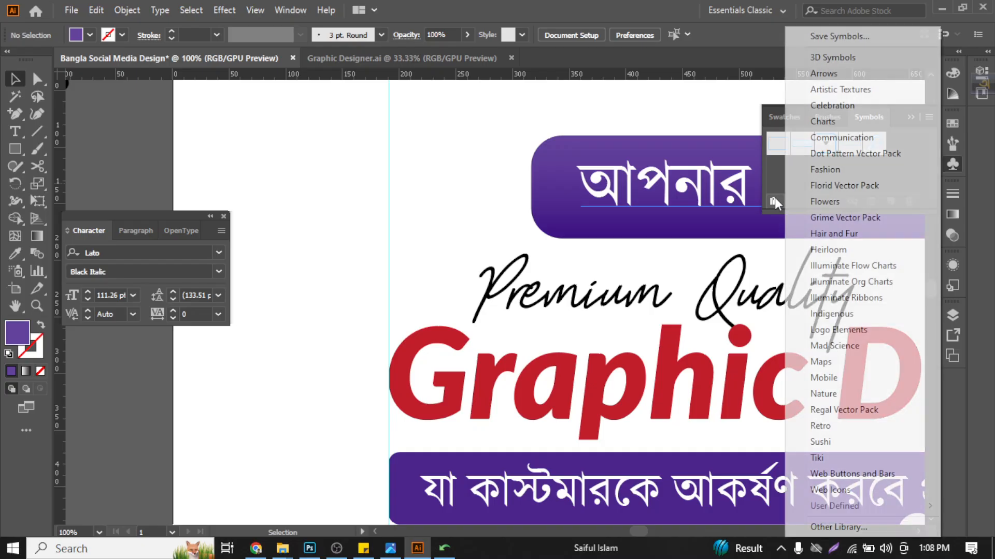
left_click(824, 73)
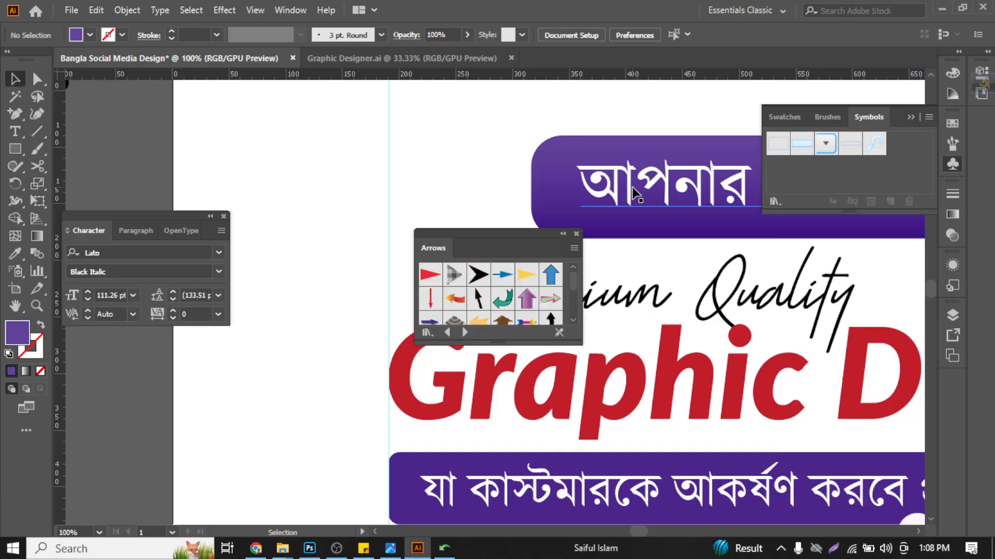
scroll(478, 300, "down", 5)
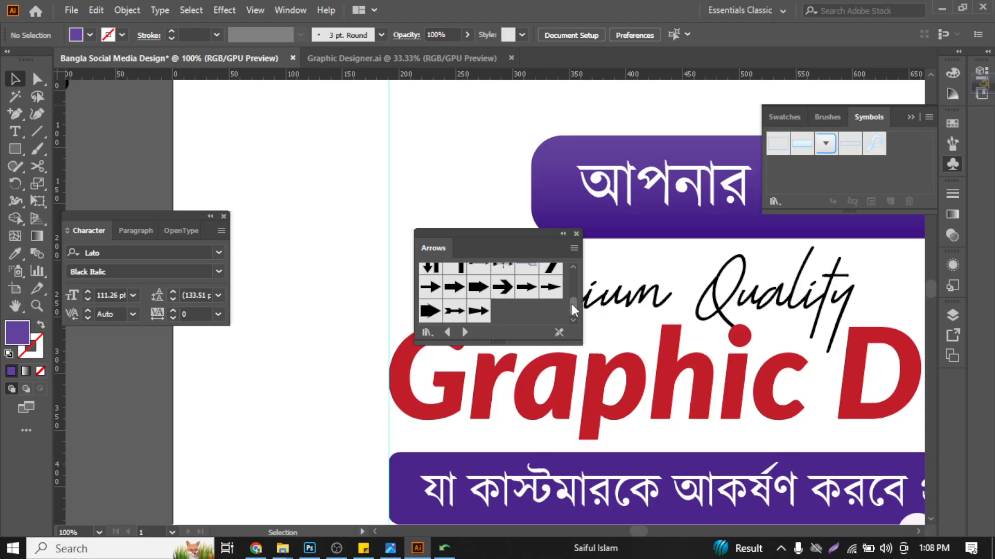
mouse_move(573, 310)
left_mouse_down()
mouse_move(565, 281)
mouse_move(569, 296)
left_mouse_up()
left_click(551, 295)
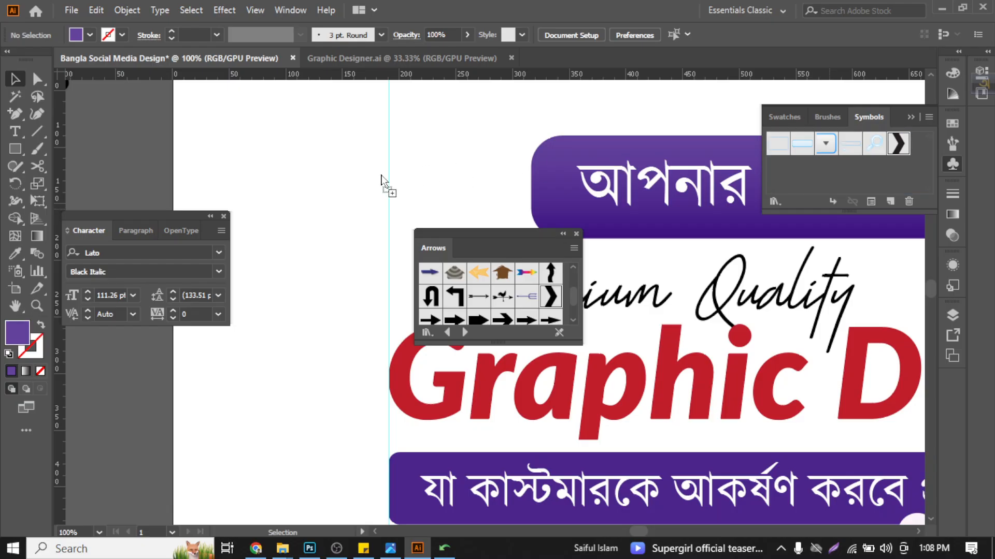
left_click_drag(381, 181, 376, 176)
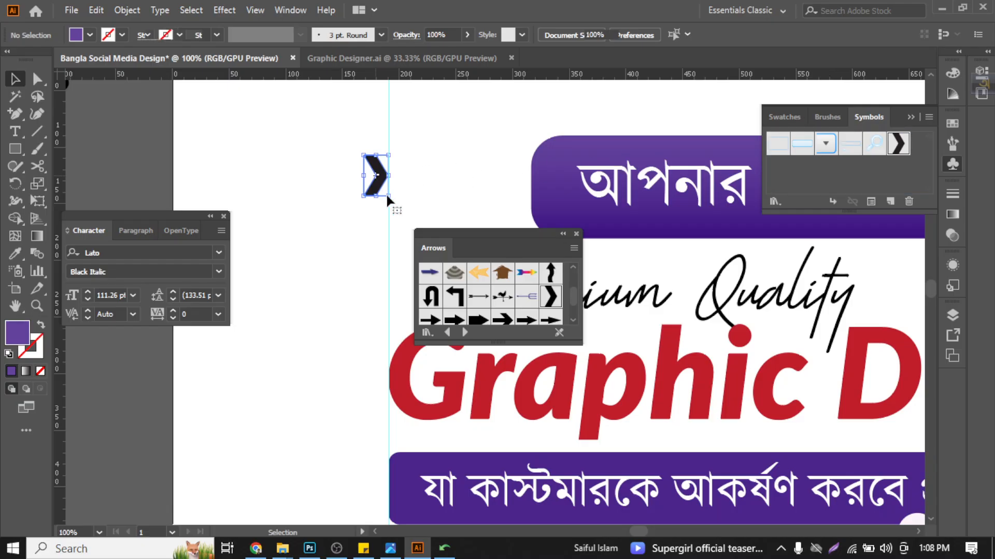
left_click(394, 169)
scroll(380, 174, "up", 3)
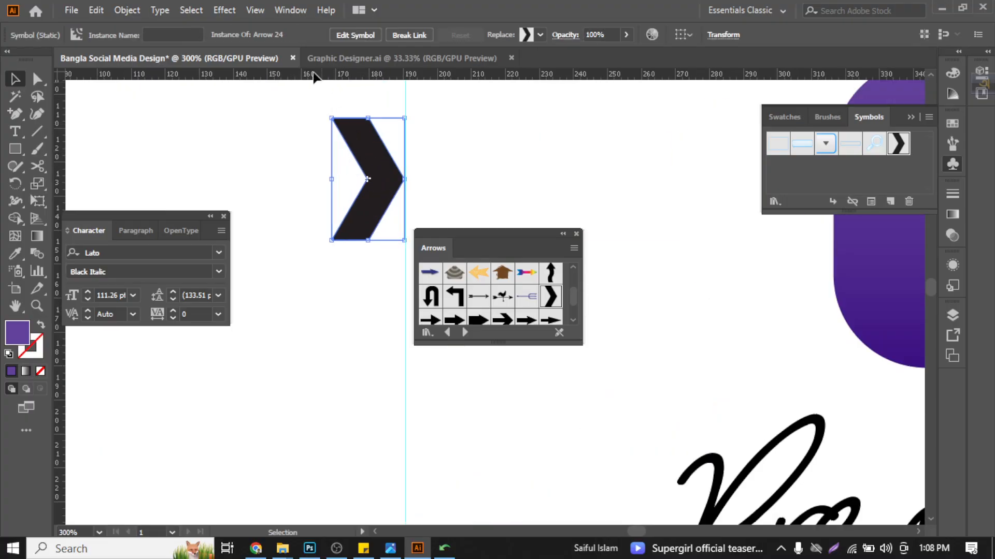
- Expand the chevron symbol's object and fill into an editable shape, and close the Arrows library
right_click(381, 163)
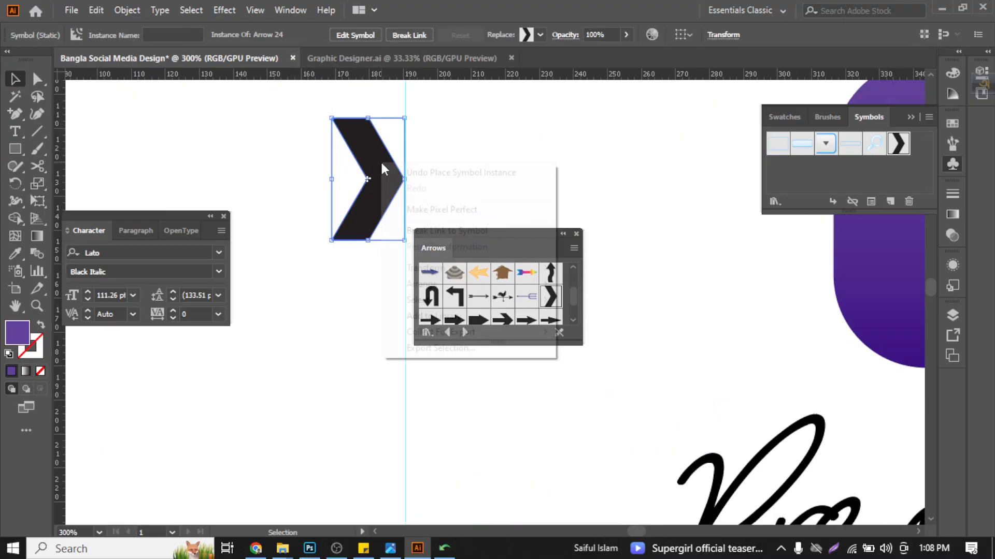
left_click(371, 145)
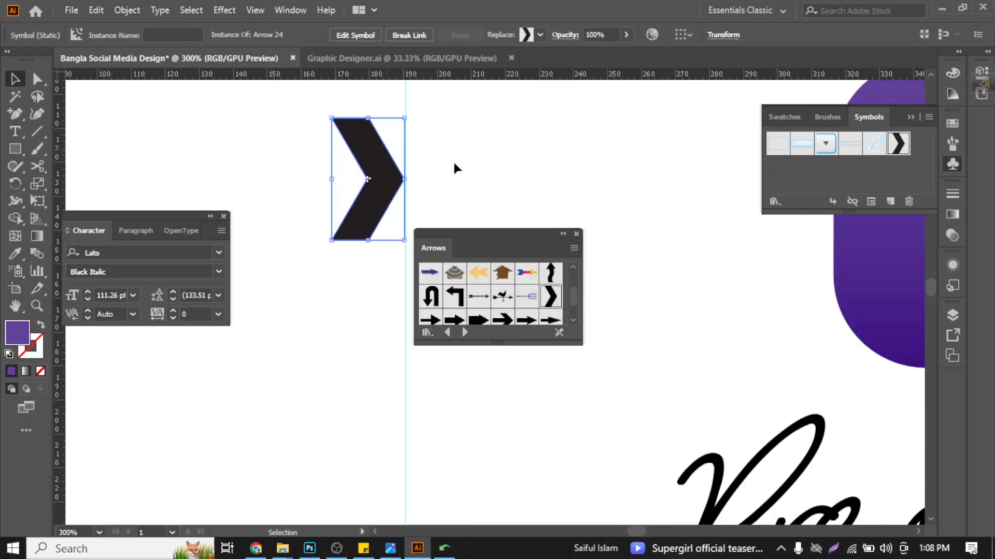
left_click(575, 233)
left_click(404, 134)
left_click(405, 133)
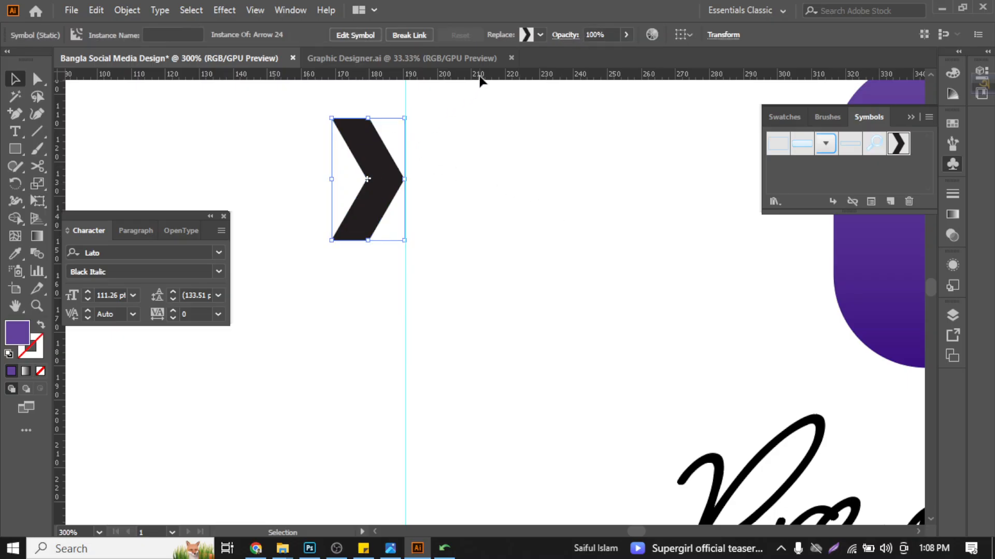
left_click(540, 35)
left_click(125, 11)
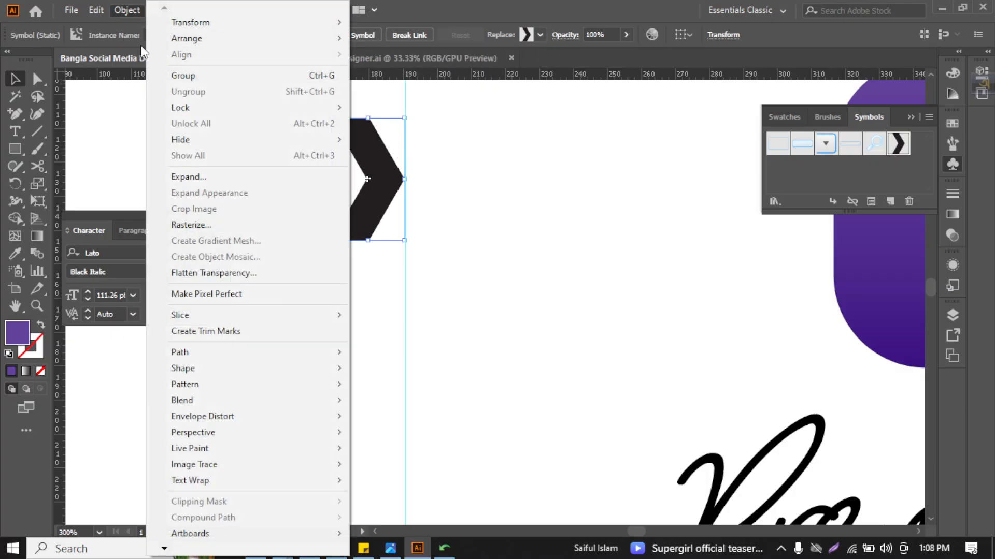
left_click(217, 233)
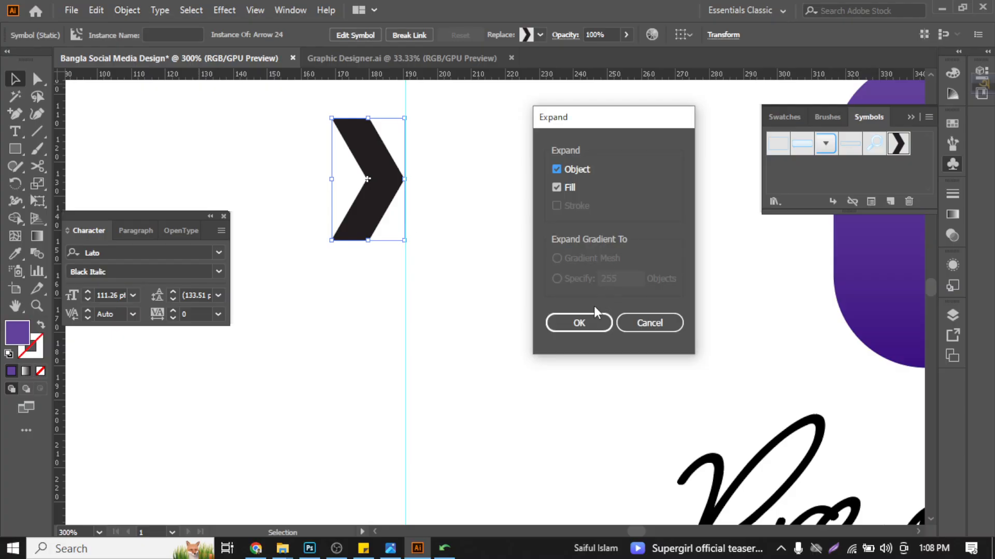
left_click(575, 321)
- Recolour the chevron with the red sampled from the "Graphic Design" heading and lower its opacity
left_click(294, 159)
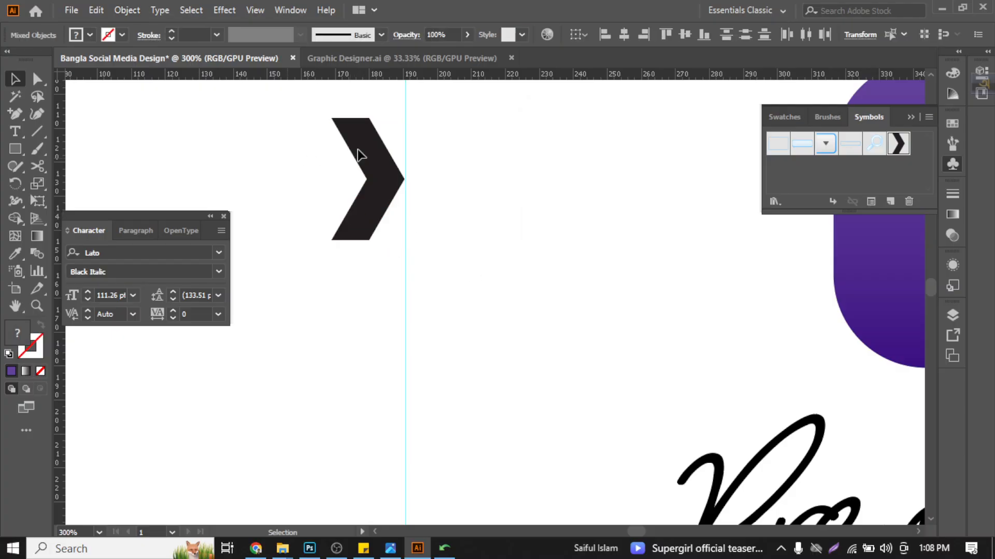
left_click(357, 150)
scroll(358, 151, "down", 2)
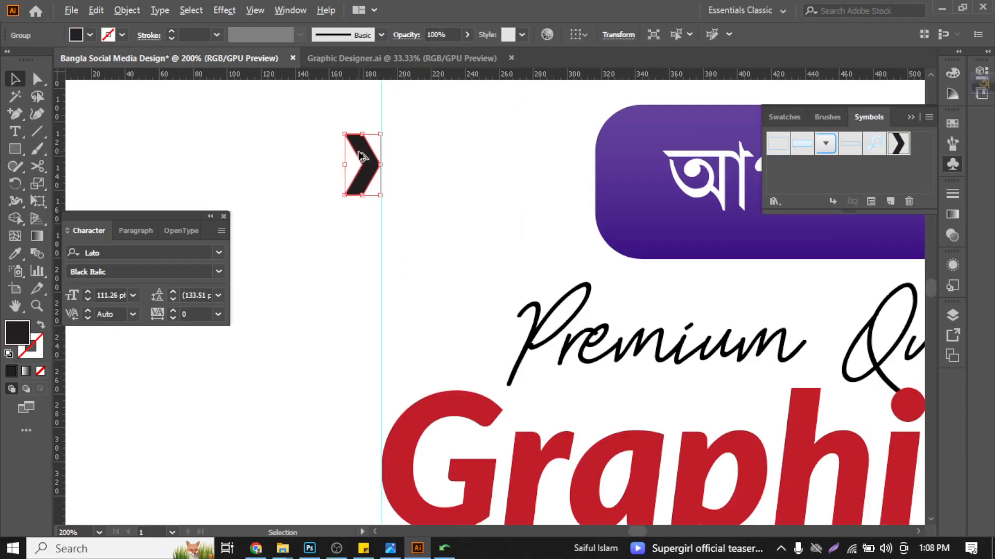
left_click(15, 253)
left_click(400, 423)
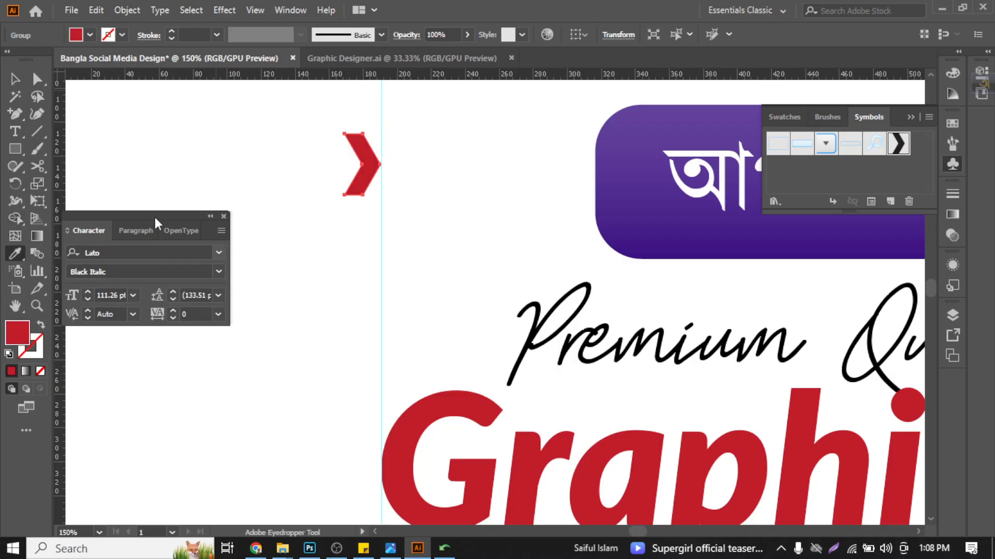
left_click(15, 78)
left_click(467, 34)
left_click_drag(465, 52, 438, 52)
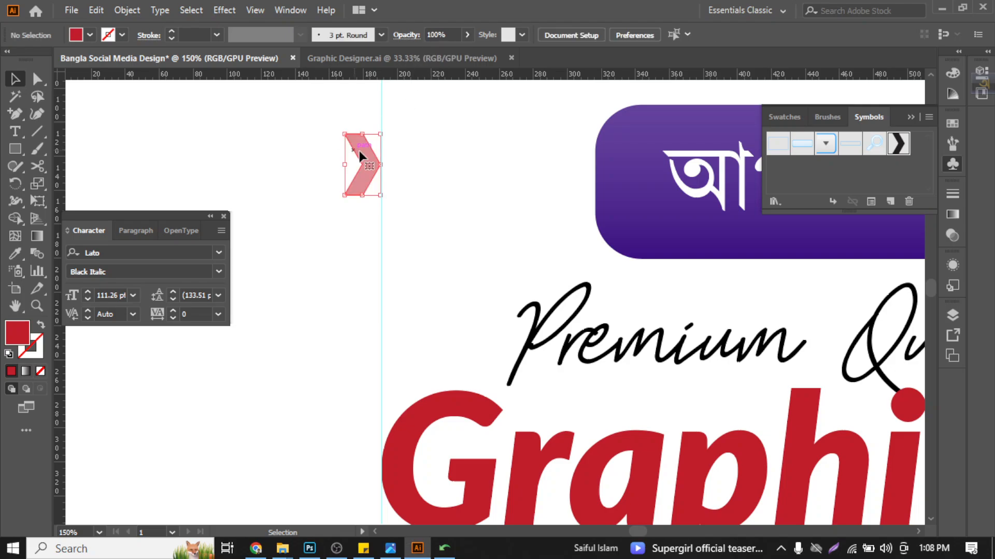
- Duplicate the chevron to form a horizontal row of three and group them
left_click_drag(355, 160, 288, 165)
left_click_drag(247, 133, 359, 199)
key("ctrl+0")
key("a")
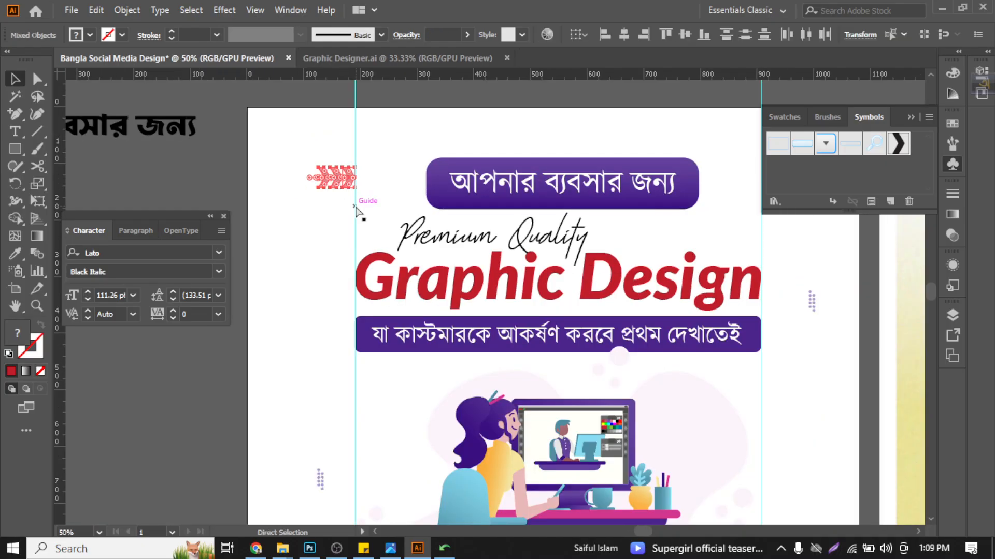
key("ctrl+g")
left_click(304, 147)
scroll(304, 150, "down", 2)
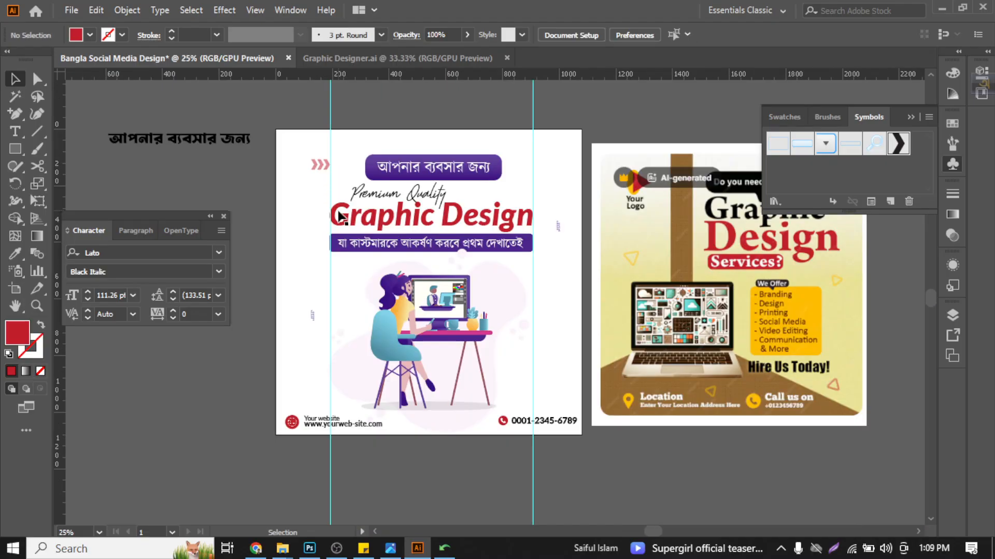
- Scale the chevron group down to about 44 px wide and place a copy over the pale blob right of the monitor
left_click(320, 165)
scroll(315, 168, "up", 3)
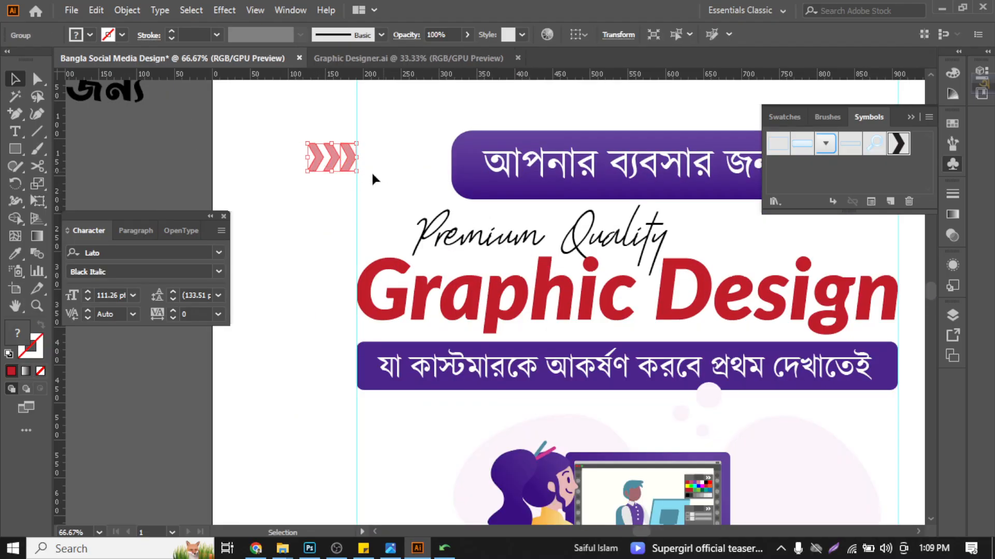
left_click_drag(360, 173, 571, 345)
scroll(307, 186, "down", 2)
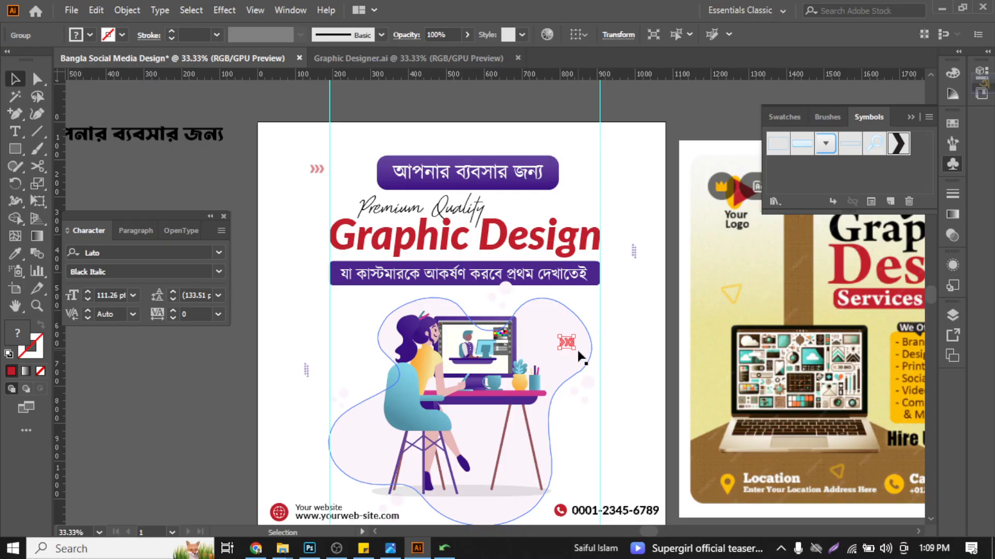
- Rotate the copied chevron group to point downward and position it in the blank area just above the phone number
scroll(576, 342, "up", 4)
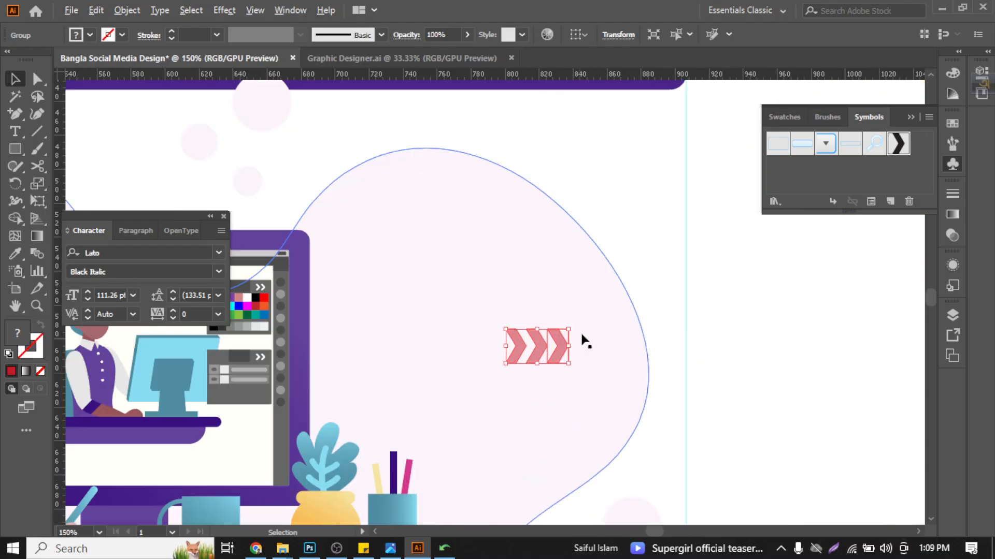
left_click_drag(574, 325, 792, 459)
scroll(766, 417, "down", 2)
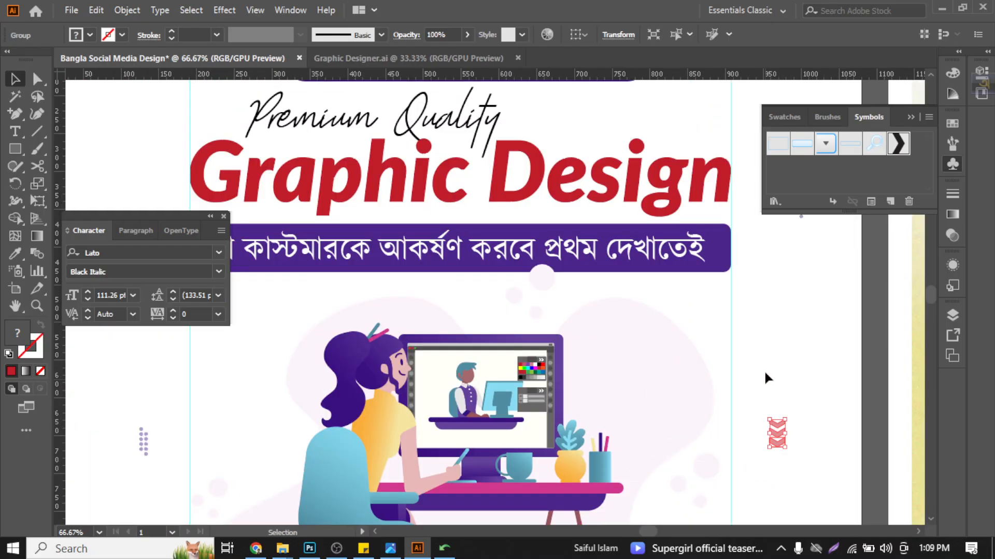
scroll(762, 362, "down", 3)
left_click_drag(777, 275, 777, 441)
scroll(760, 409, "down", 3)
scroll(759, 406, "down", 2)
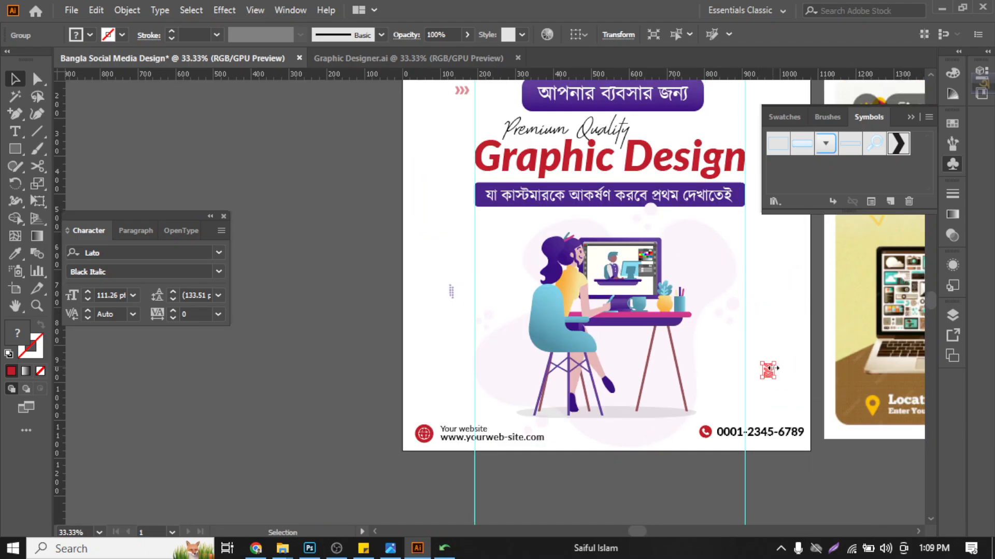
scroll(769, 368, "up", 3)
left_click_drag(761, 378, 762, 443)
scroll(755, 351, "down", 2)
scroll(762, 373, "up", 1)
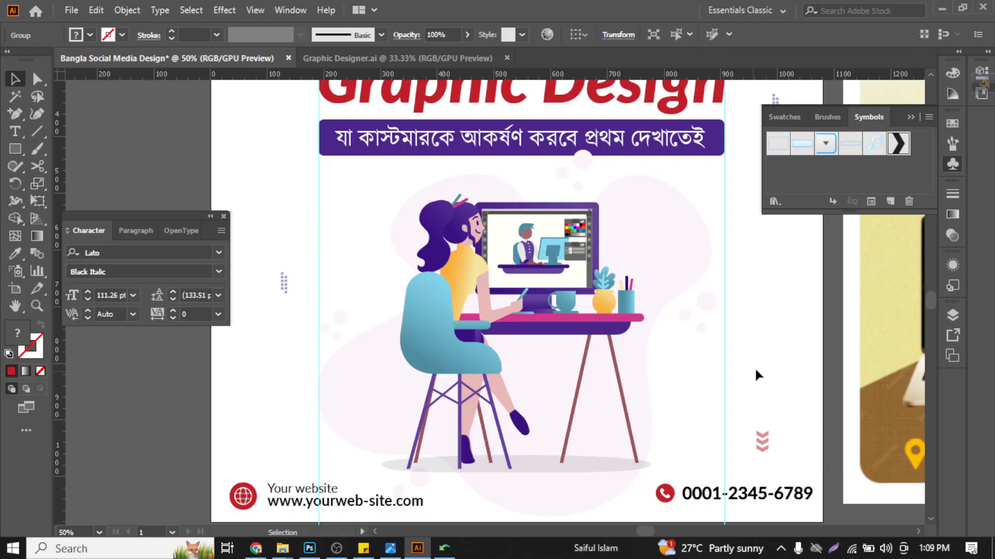
- Move the original chevron group closer to the title banner, just above the start of the "Premium Quality" text
left_click(755, 369)
scroll(765, 387, "up", 1)
scroll(765, 391, "down", 3)
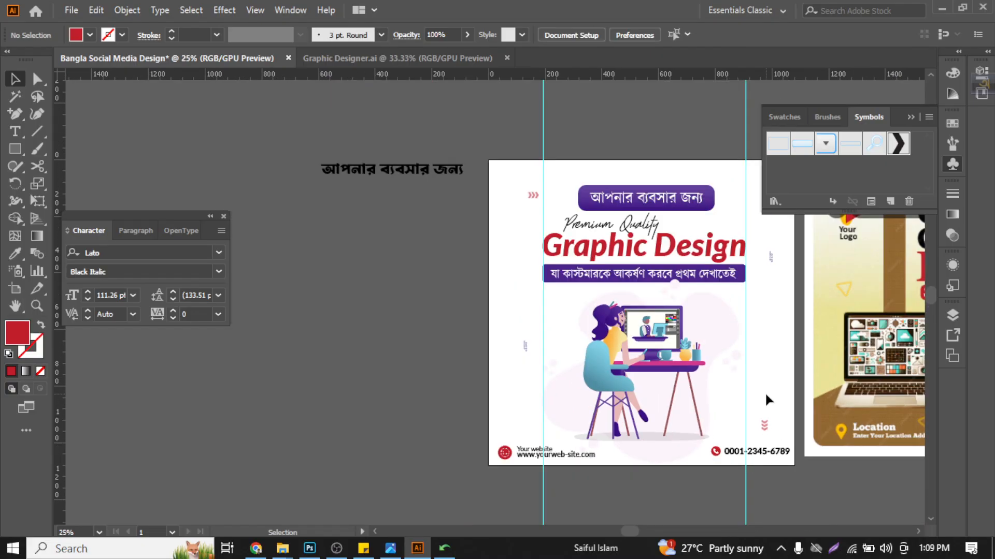
scroll(768, 396, "up", 1)
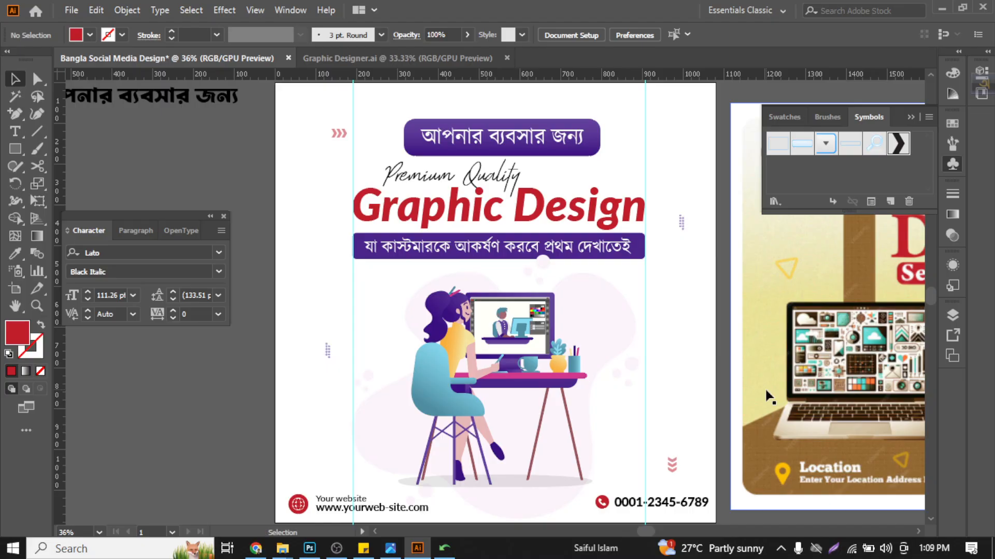
left_click_drag(343, 132, 381, 149)
left_click(386, 126)
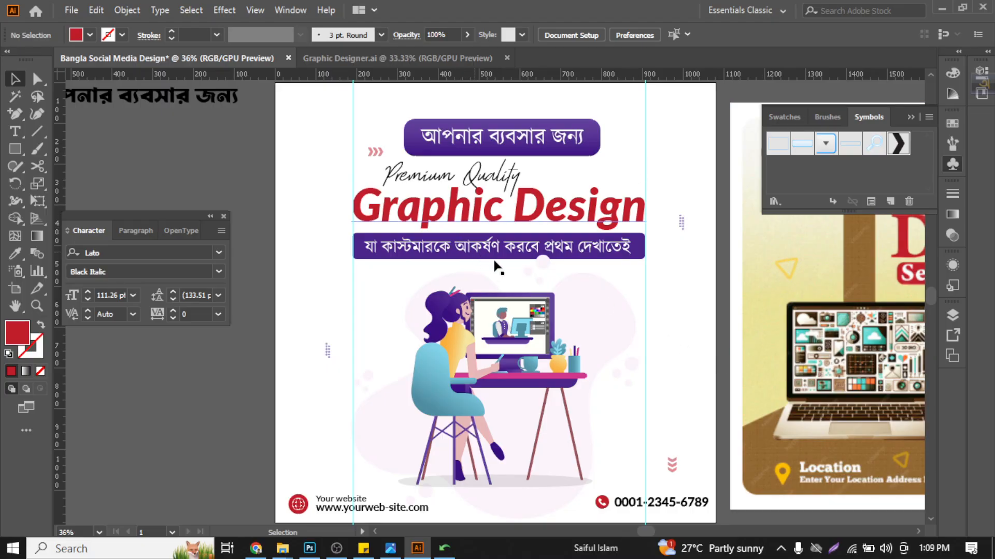
scroll(355, 494, "down", 4)
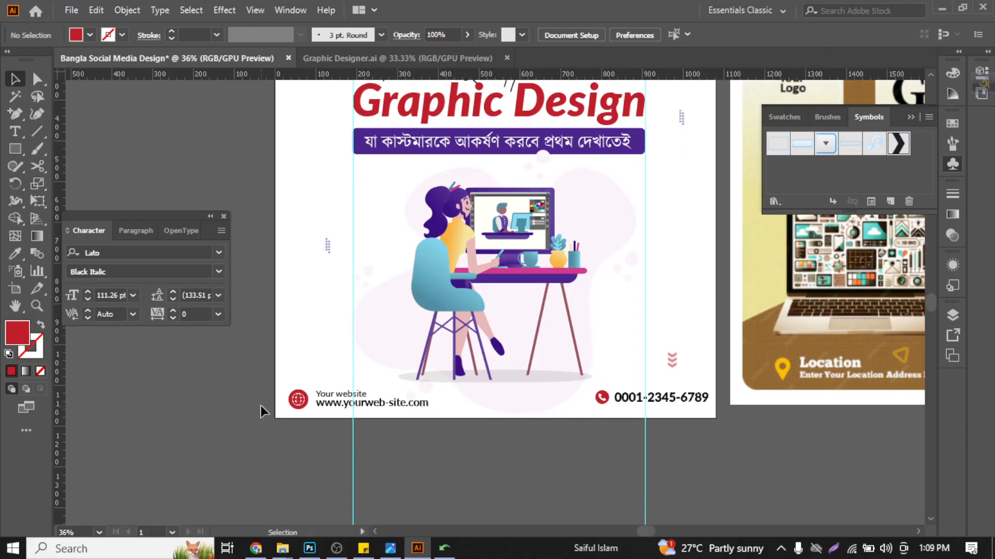
scroll(324, 406, "up", 3)
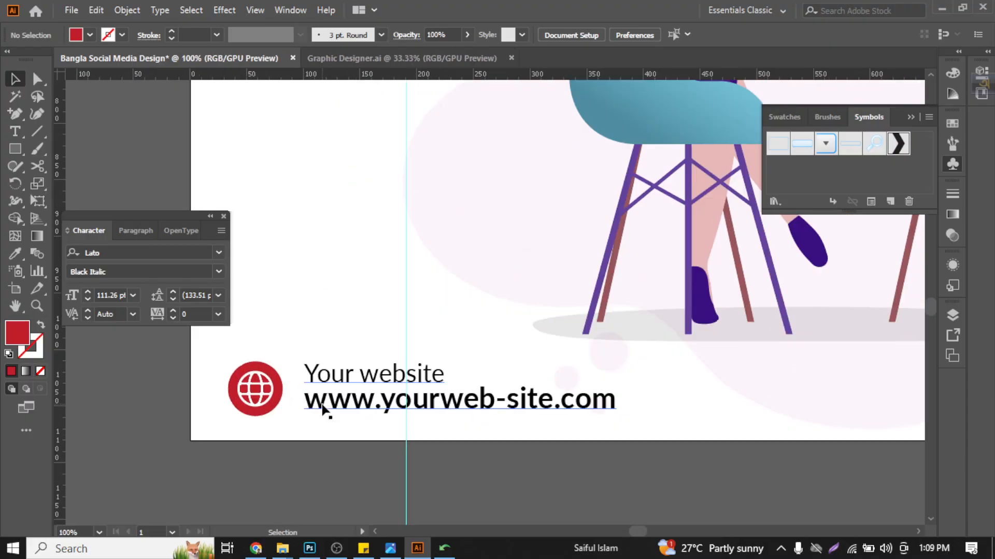
left_click(323, 409)
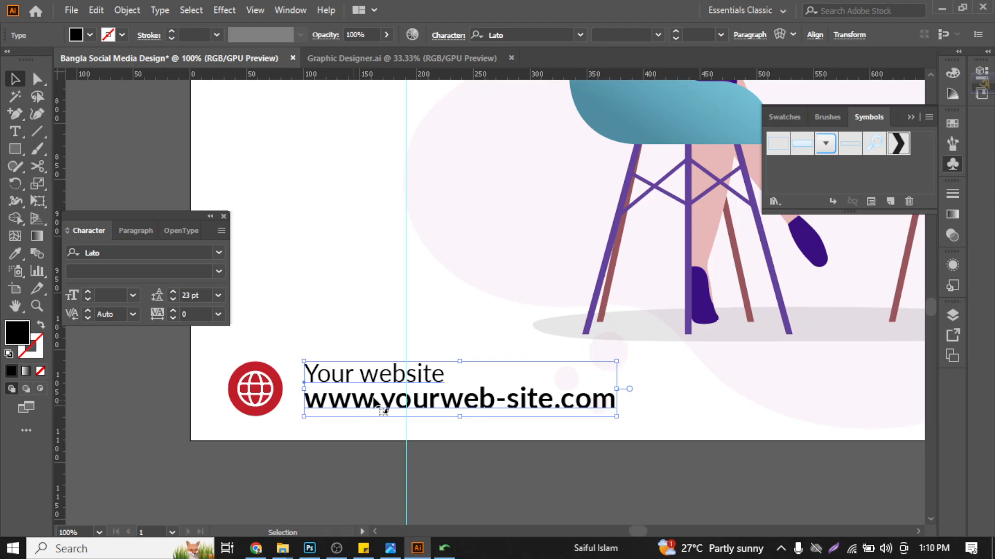
double_click(501, 400)
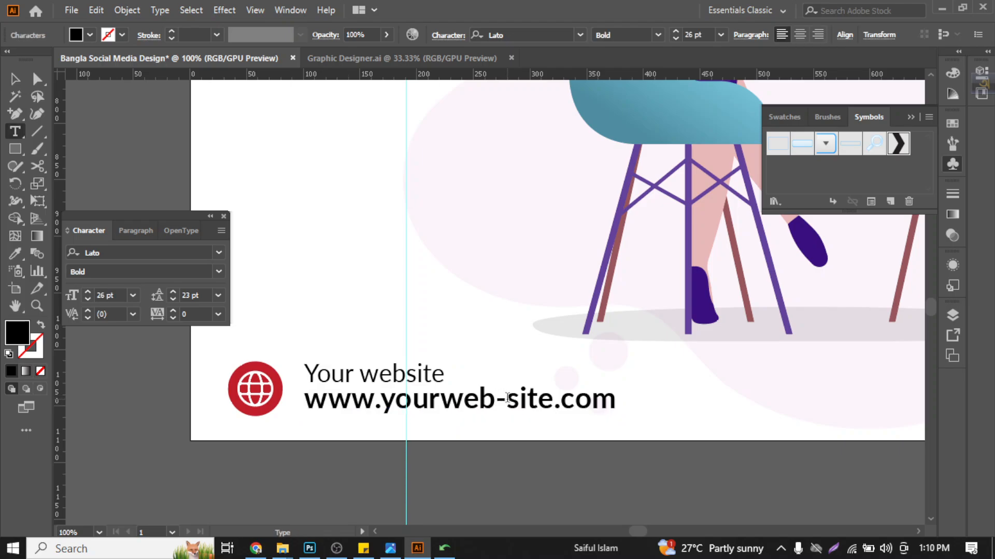
key("BackSpace")
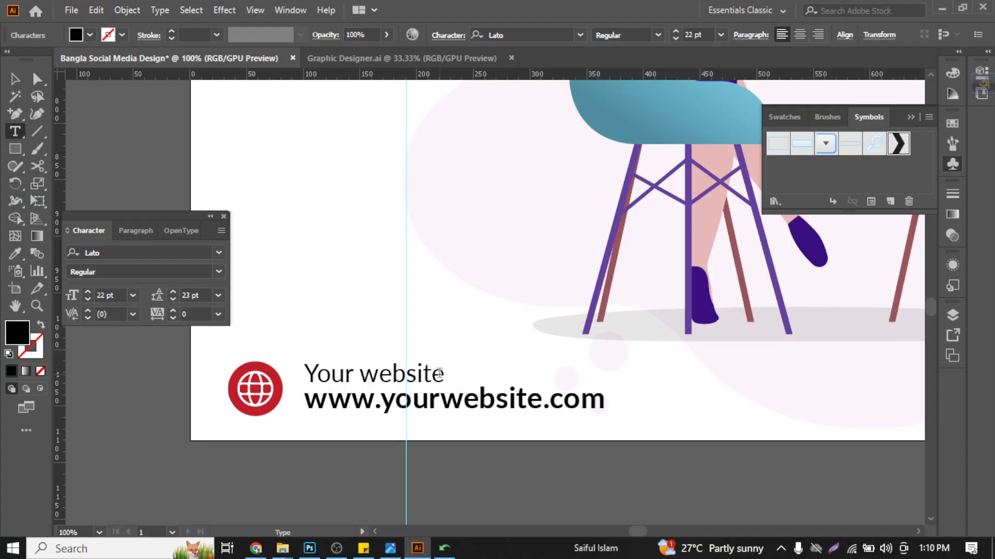
- Delete the "Your website" line above the footer web address, including its empty line
left_click_drag(439, 373, 305, 374)
key("BackSpace")
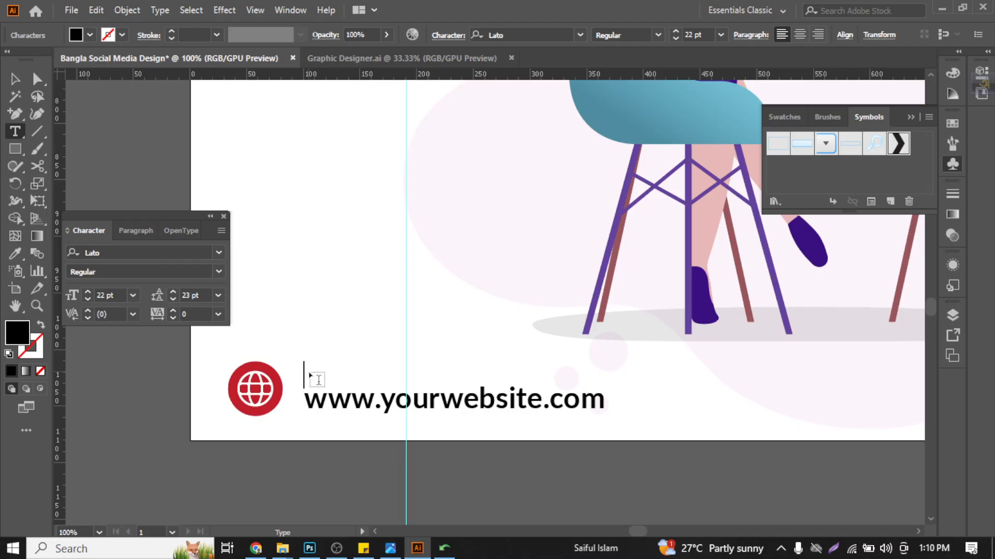
key("Down")
key("BackSpace")
key("Escape")
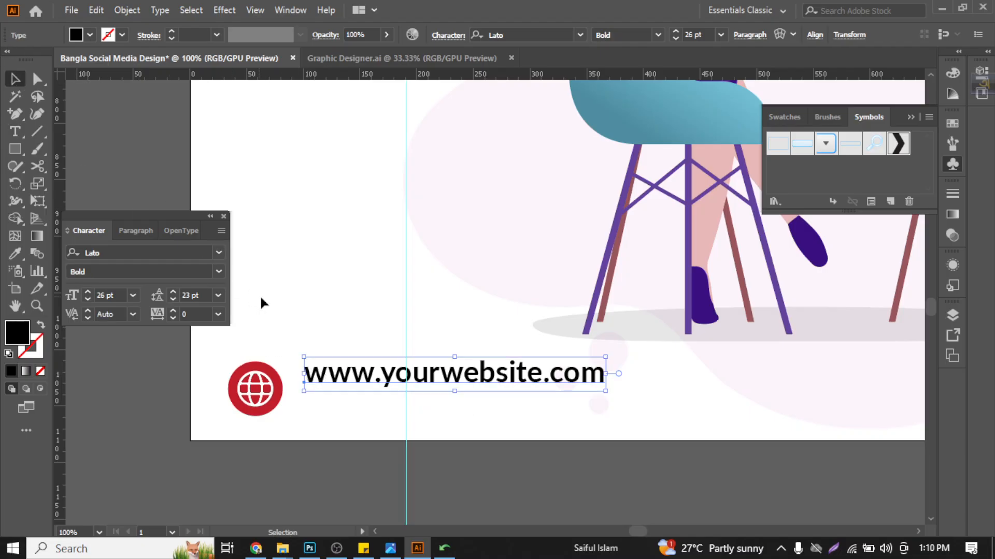
scroll(264, 293, "down", 3)
scroll(268, 288, "down", 2)
scroll(453, 428, "left", 4)
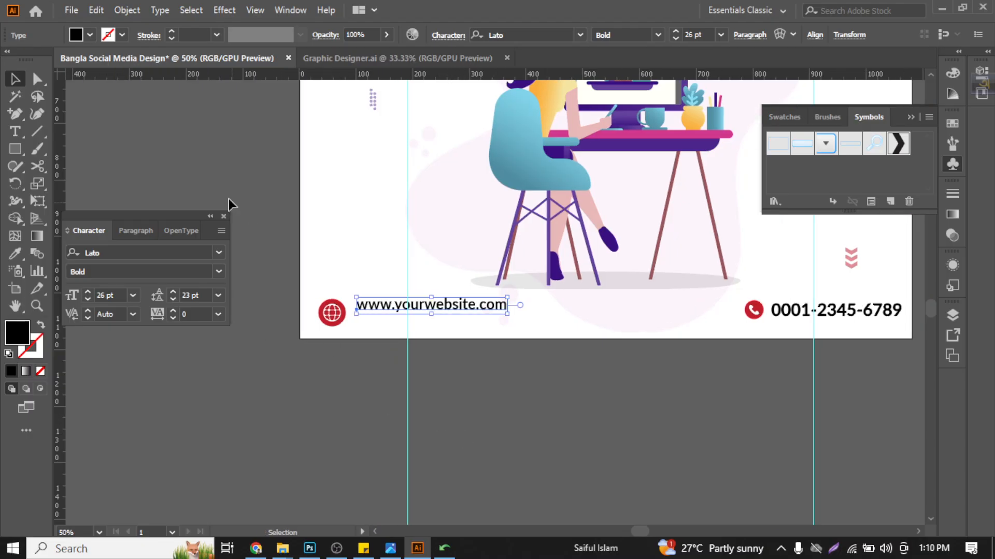
- Close the floating character and symbols settings, move the keyboard language widget aside and show the object properties
left_click(224, 216)
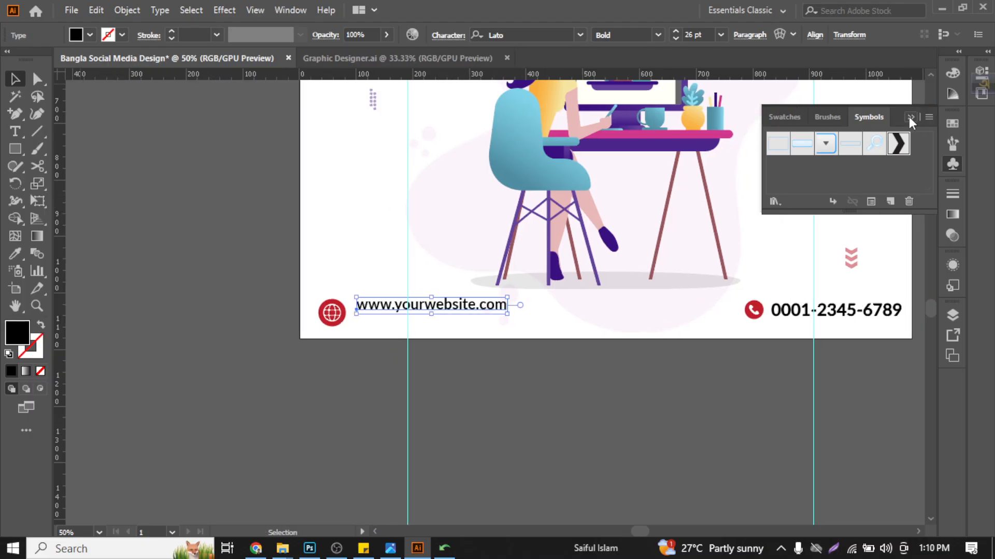
left_click(910, 119)
scroll(613, 357, "right", 2)
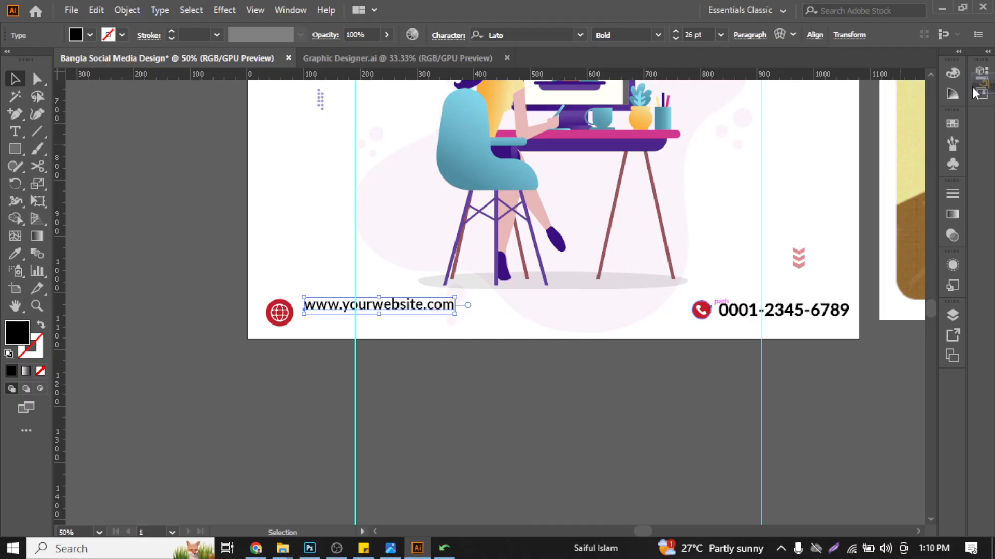
left_click_drag(984, 87, 980, 155)
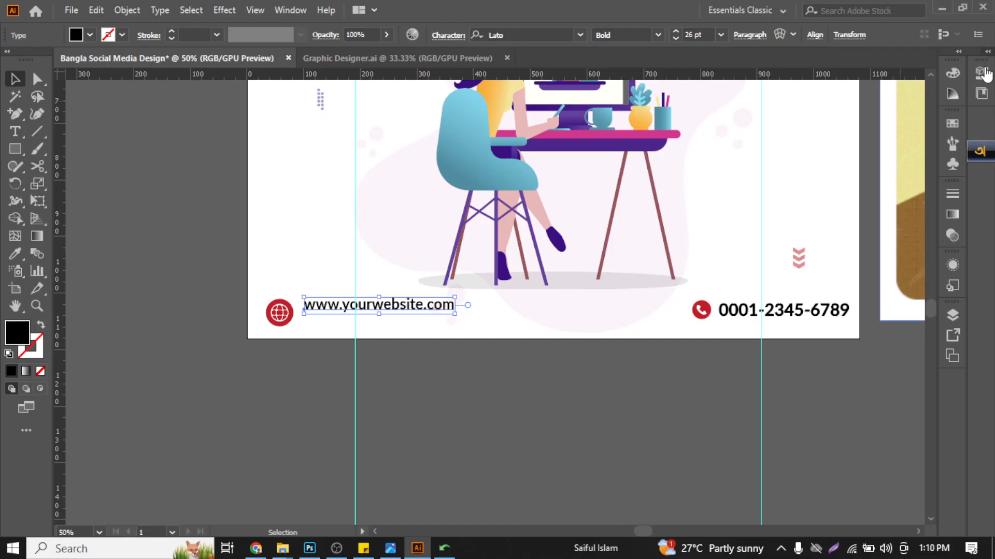
left_click(954, 124)
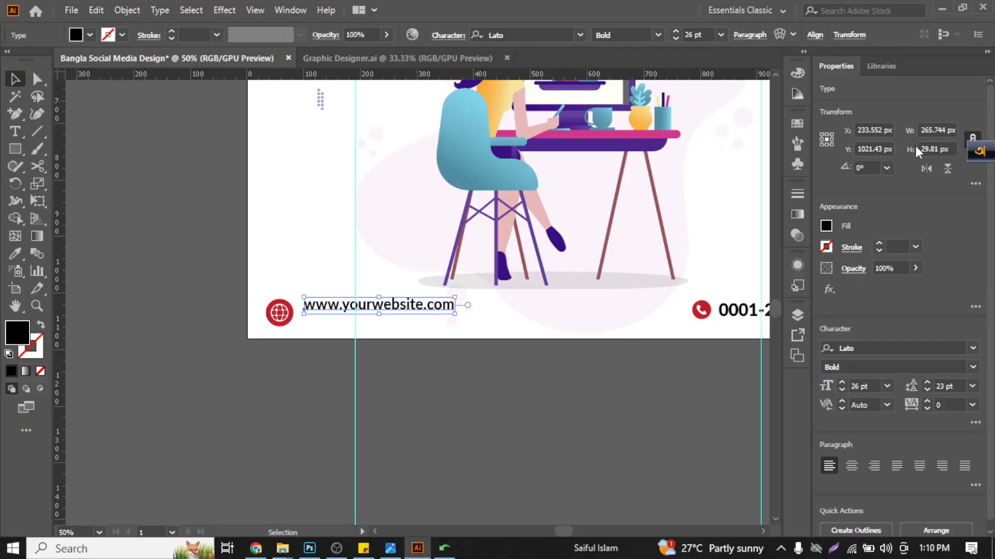
- Ungroup the phone icon and phone number in the footer
left_click(714, 313)
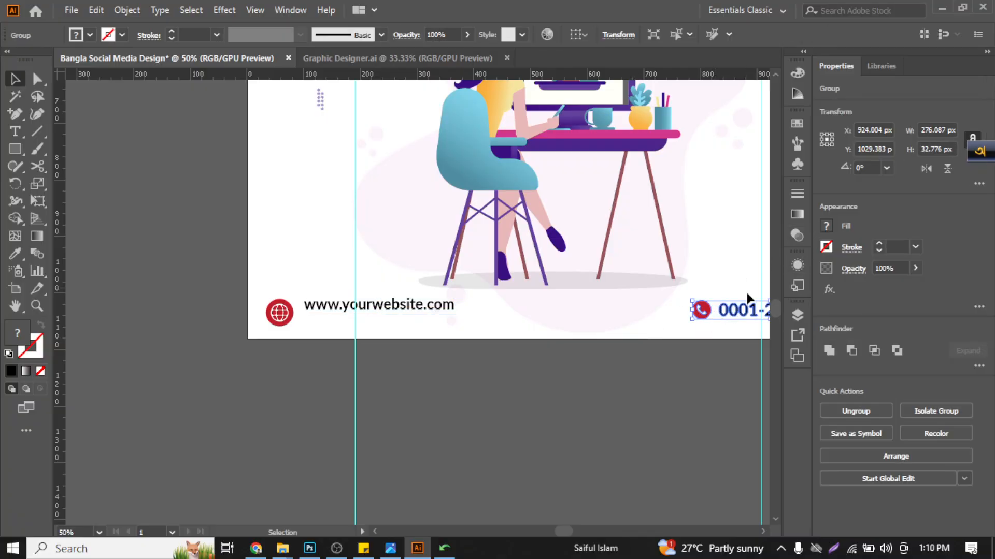
right_click(728, 313)
left_click(794, 186)
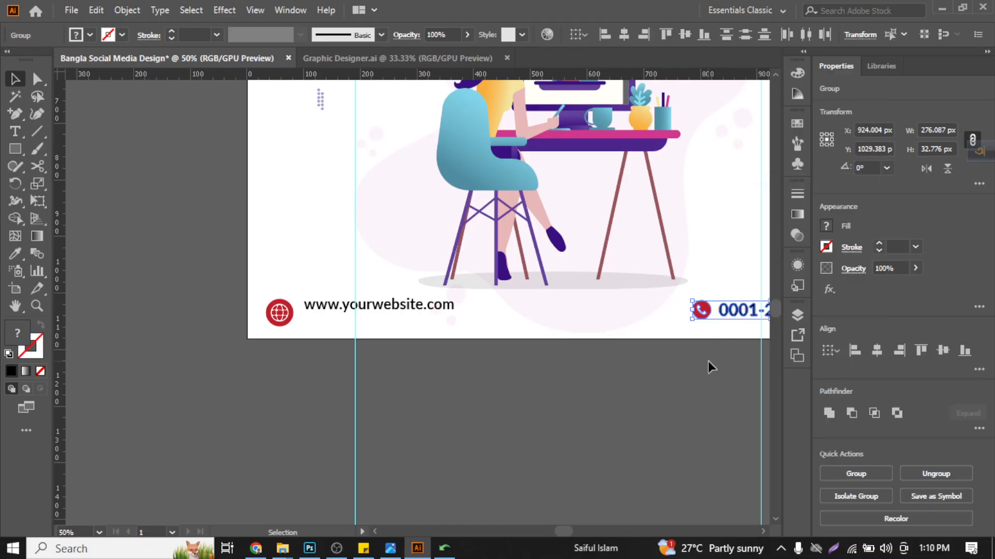
left_click(707, 362)
- Resize the footer globe icon proportionally to 32.781 px wide, the same width as the phone icon
left_click(703, 312)
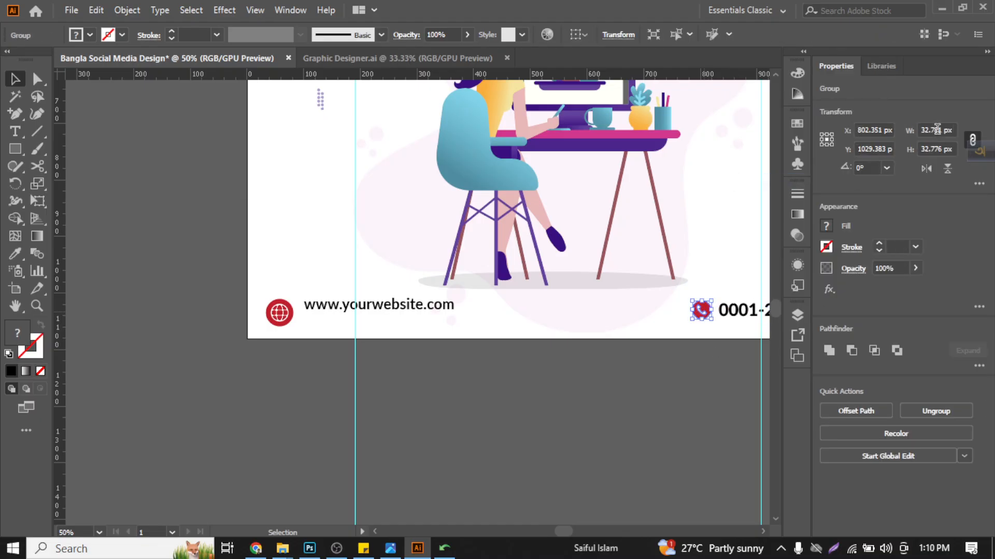
left_click(937, 129)
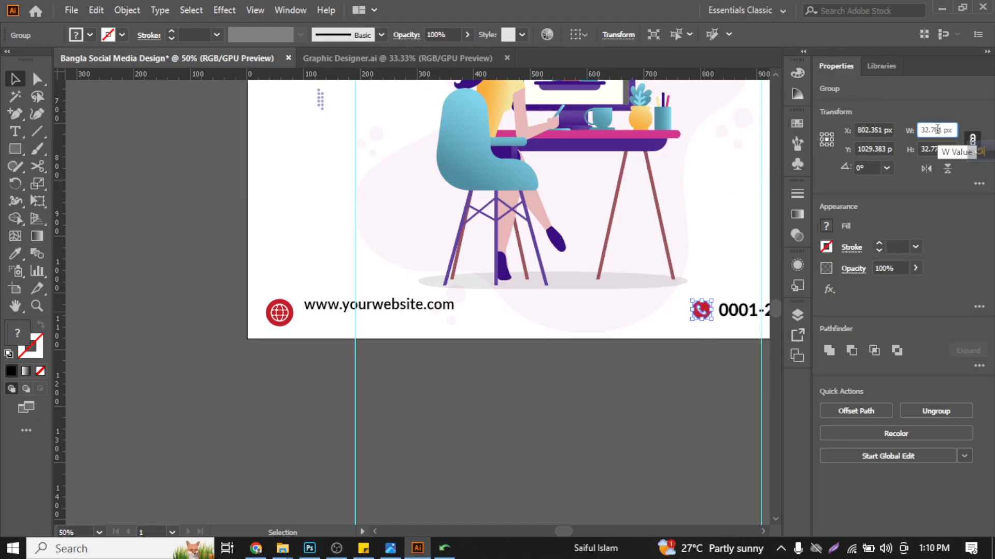
left_click(267, 321)
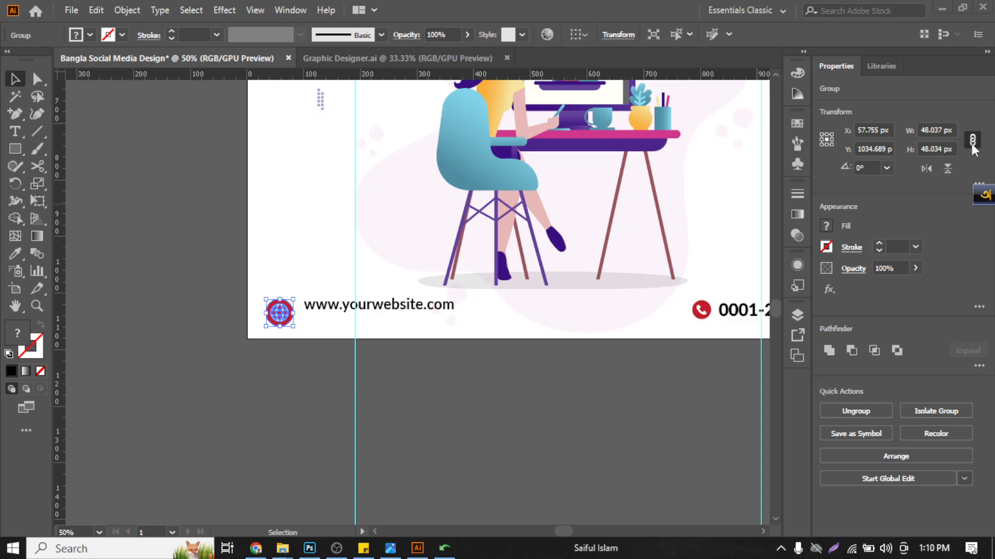
left_click(939, 131)
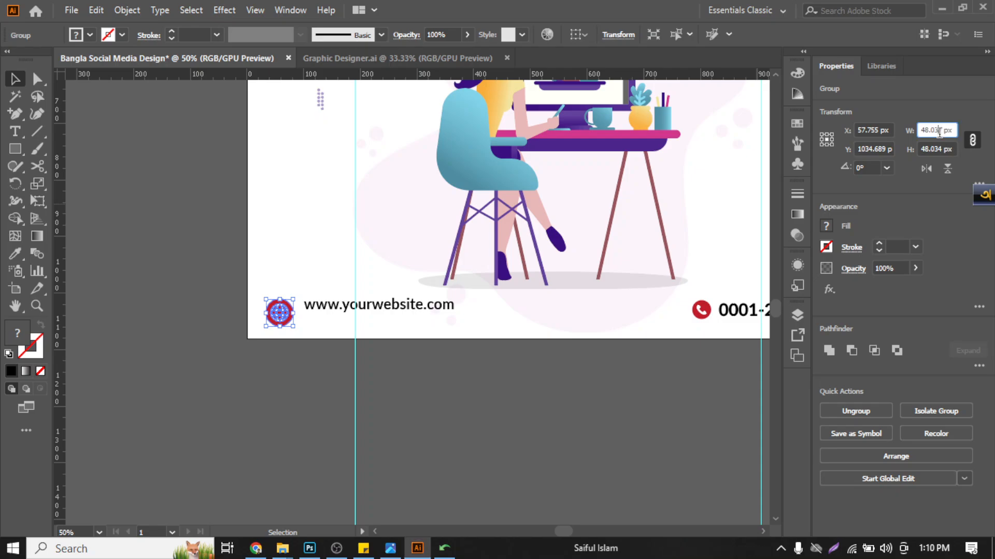
type("32.781")
key("Return")
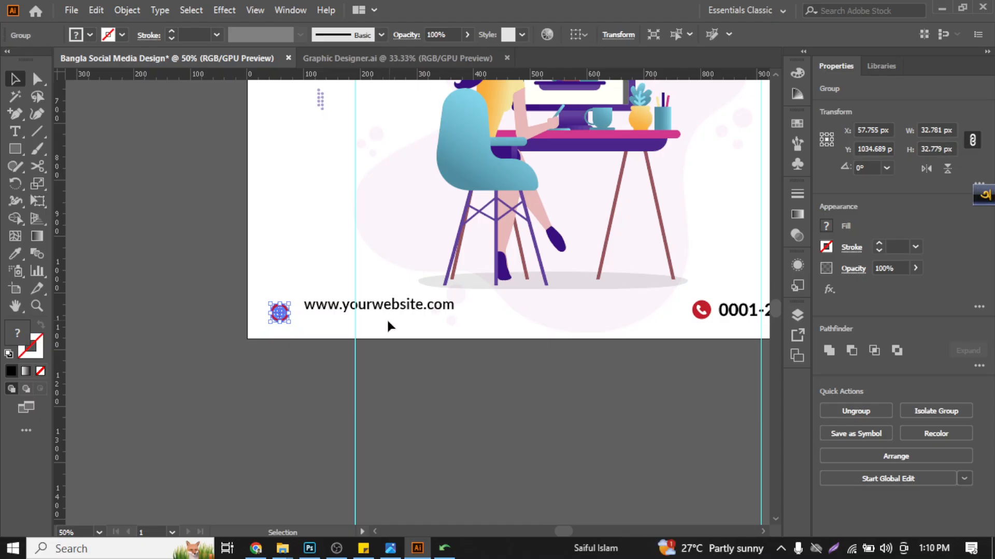
left_click(284, 348)
- Align the globe icon and the phone icon in the footer to the same vertical centre
left_click(282, 317)
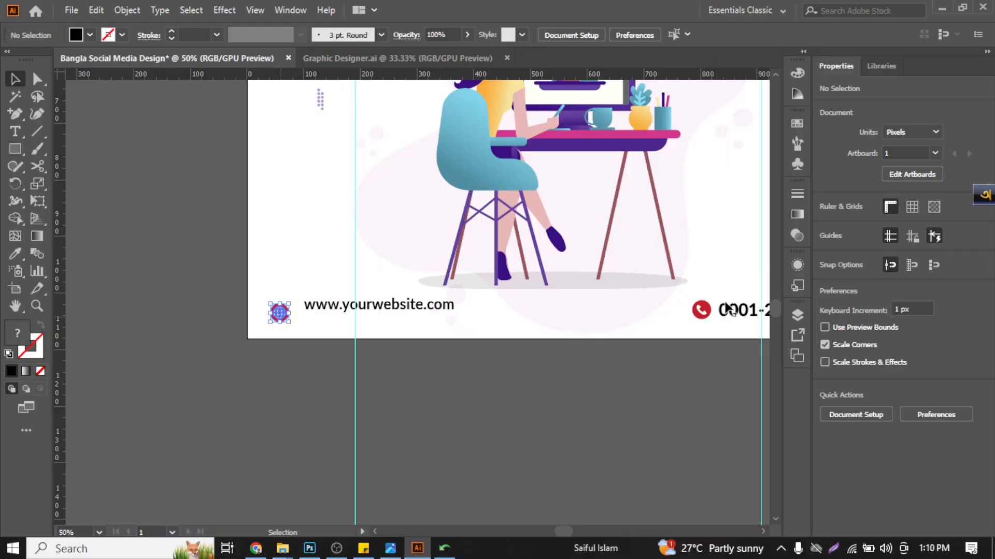
left_click(703, 309, "shift")
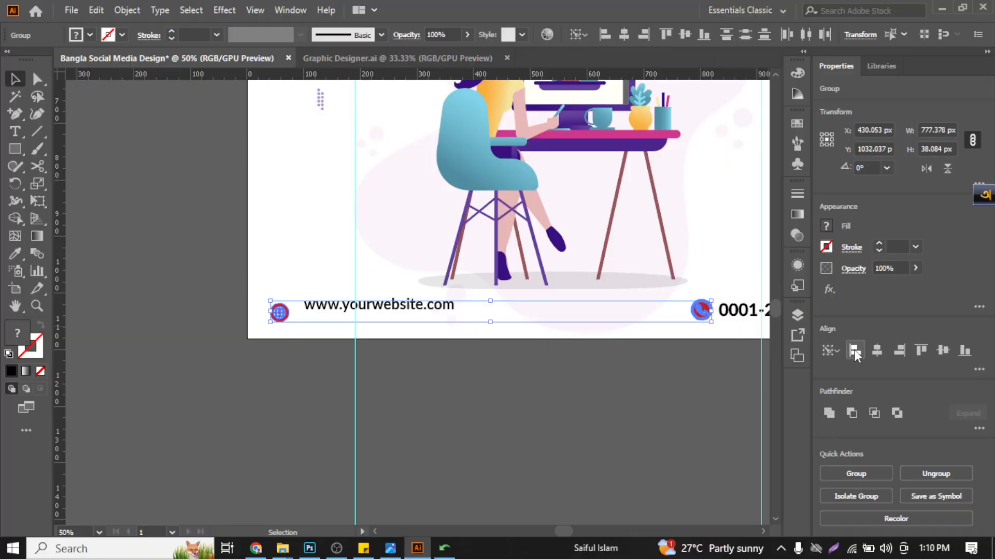
left_click(942, 350)
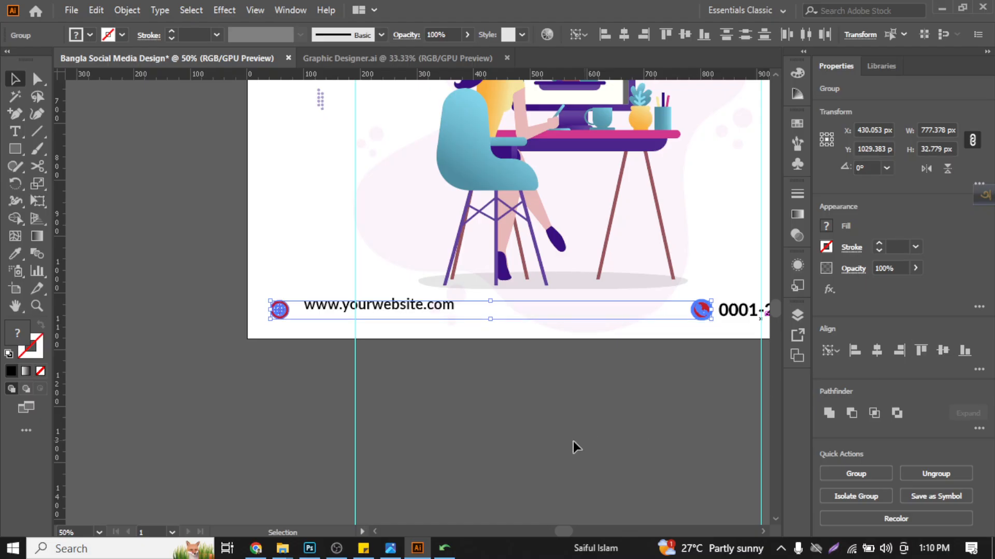
left_click(377, 327)
- Convert the footer web address to outlines and align it to the globe icon's vertical centre
left_click(733, 313)
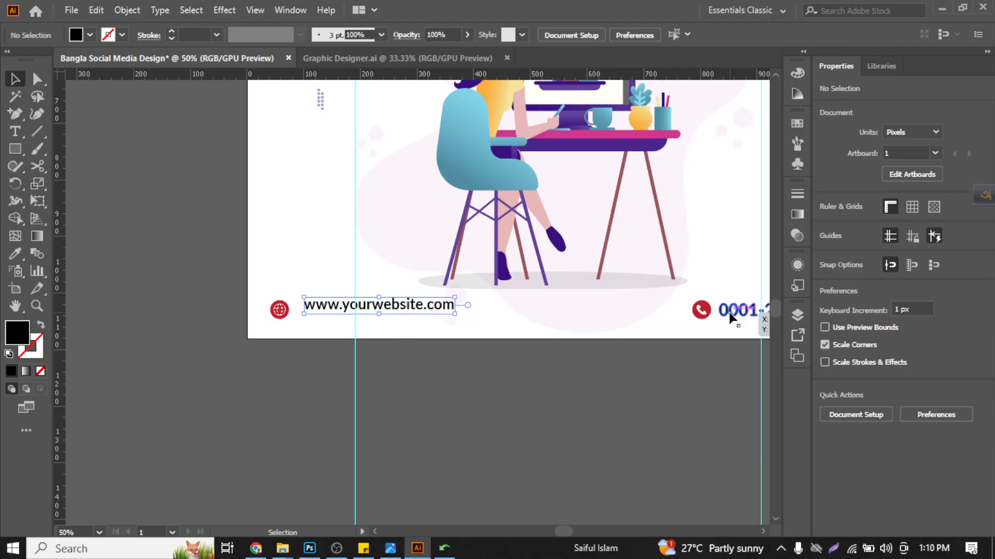
left_click(409, 315)
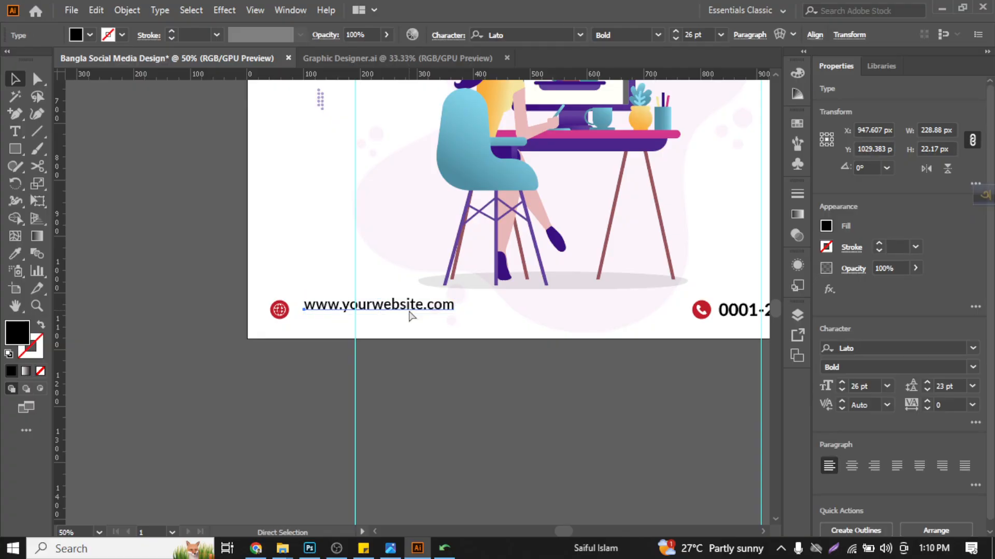
key("ctrl+shift+o")
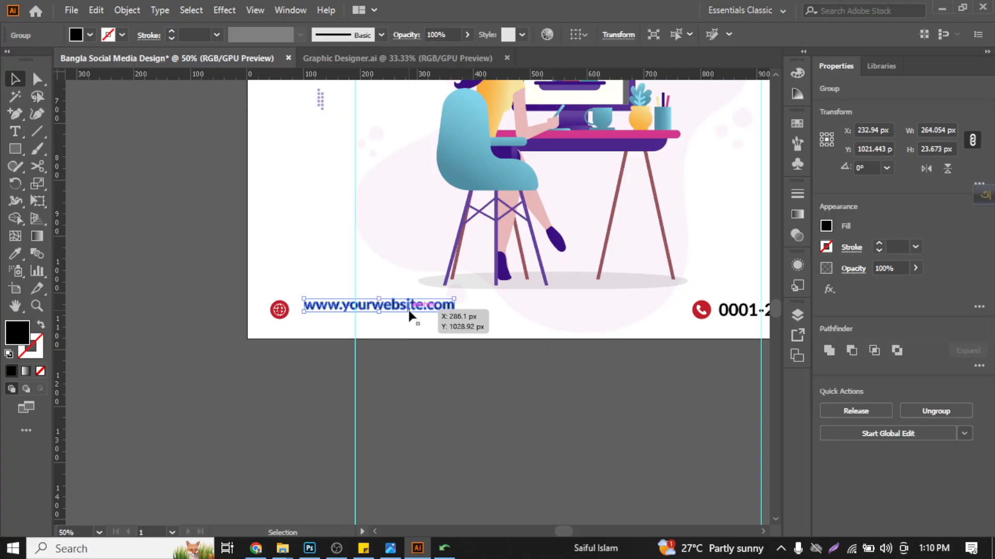
left_click_drag(306, 342, 285, 316)
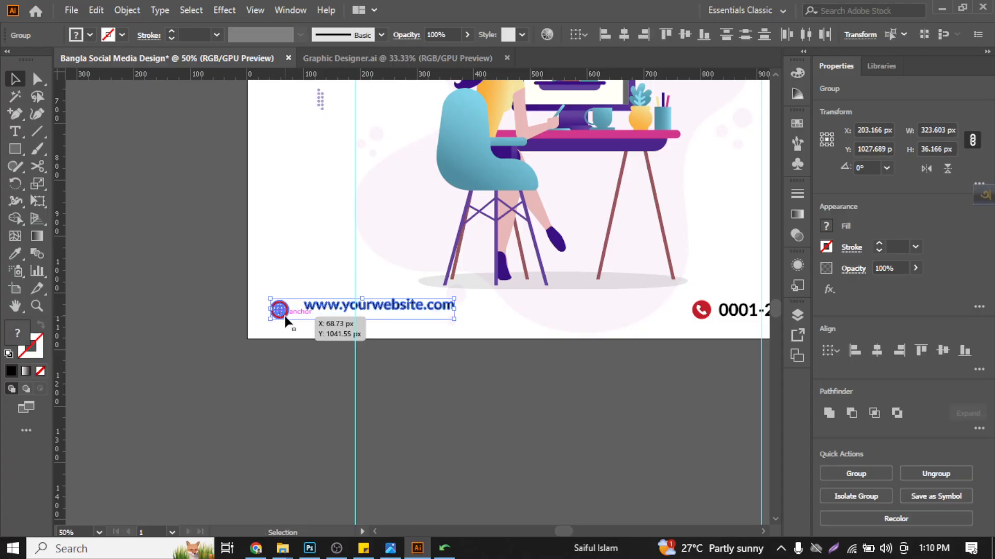
left_click(943, 351)
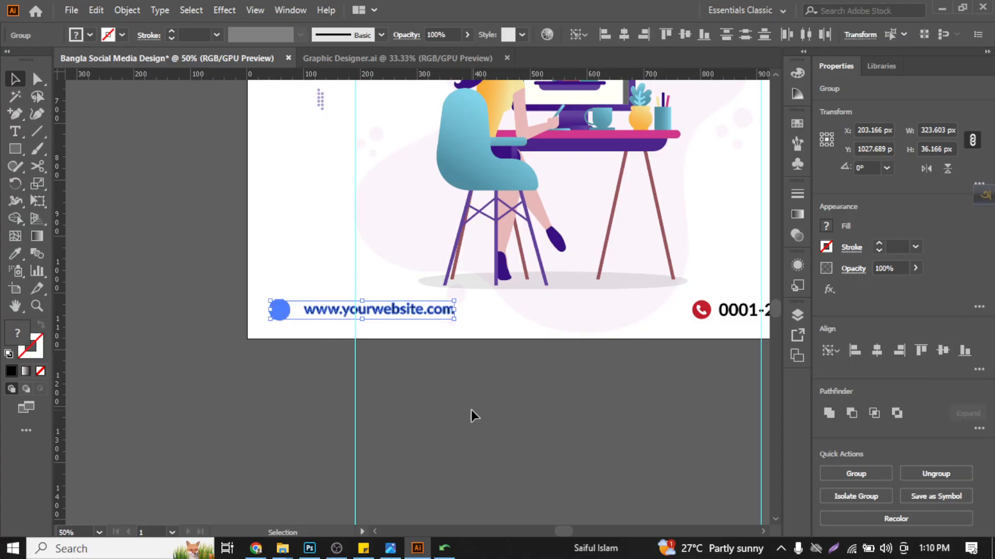
left_click(471, 410)
- Nudge the phone icon 3 px away from the phone number
scroll(392, 366, "right", 3)
scroll(393, 366, "right", 2)
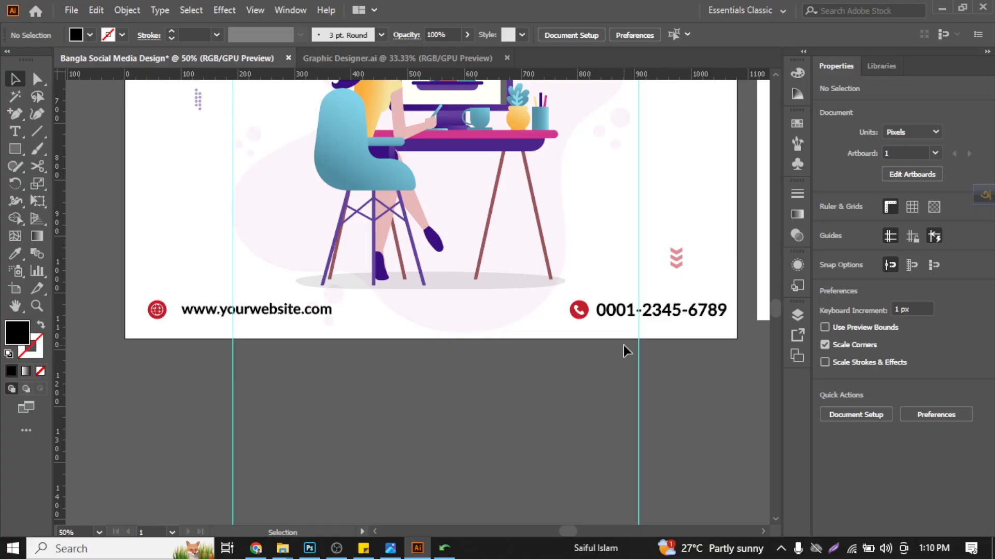
left_click(582, 309)
key("Left")
key("Left")
key("Left")
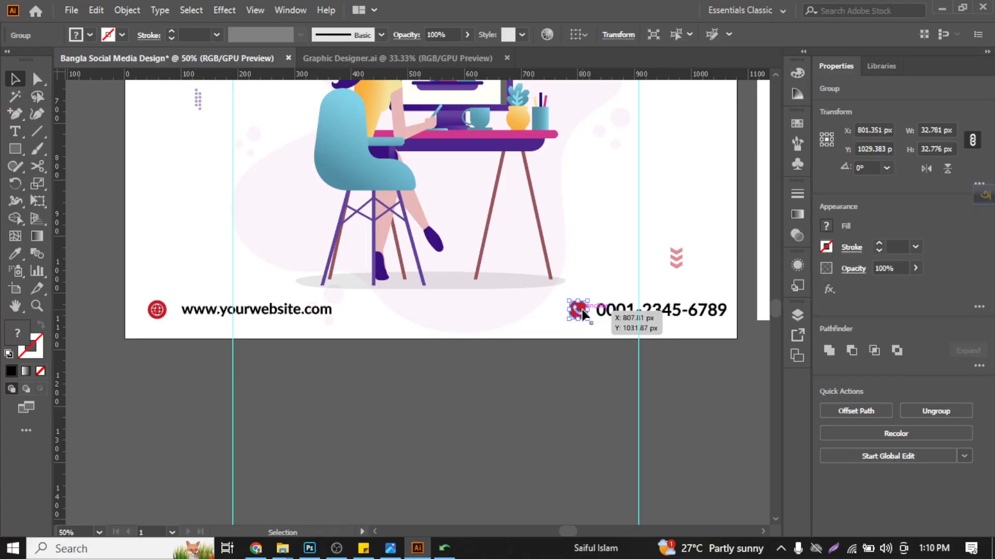
left_click(610, 308)
left_click(586, 427)
- Undo the phone icon nudges, the web address alignment and its conversion to outlines
scroll(284, 399, "down", 2)
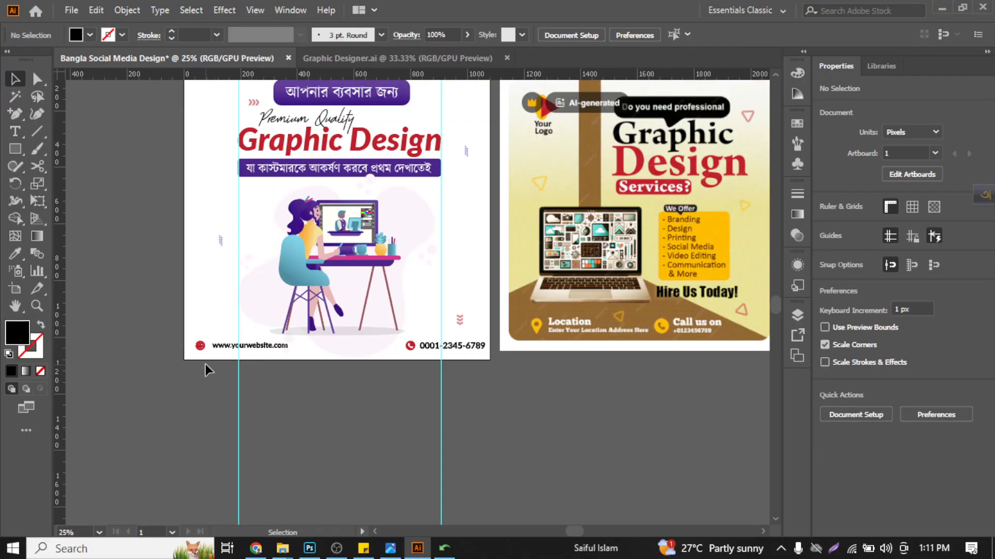
scroll(205, 365, "up", 5)
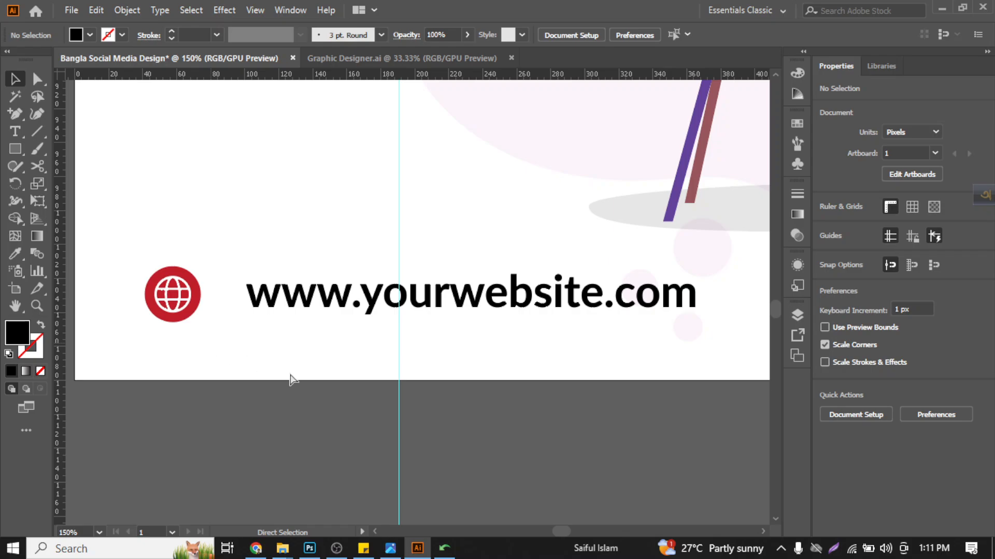
key("ctrl+z")
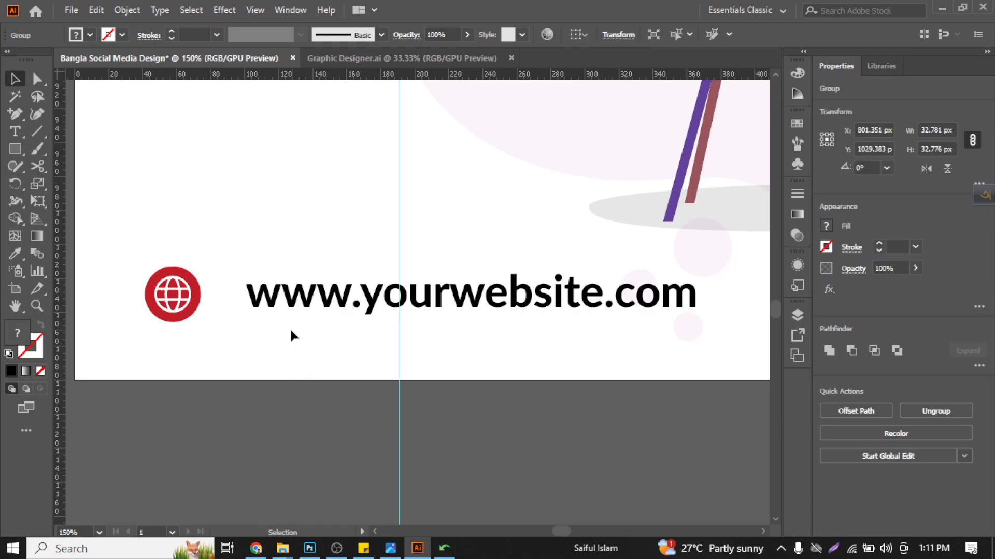
scroll(291, 331, "down", 2)
left_click(297, 317)
left_click_drag(296, 317, 288, 317)
left_click(282, 358)
scroll(284, 362, "down", 2)
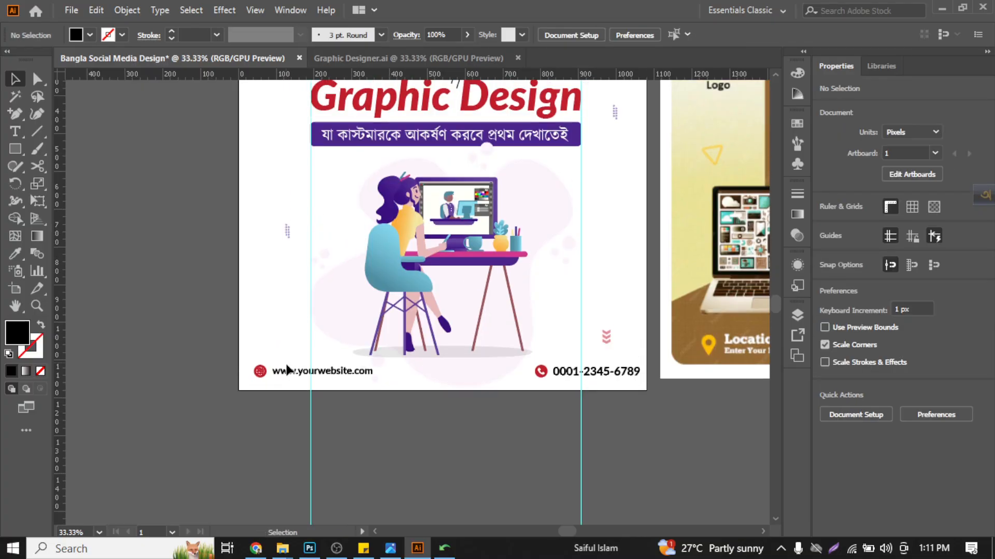
key("ctrl+0")
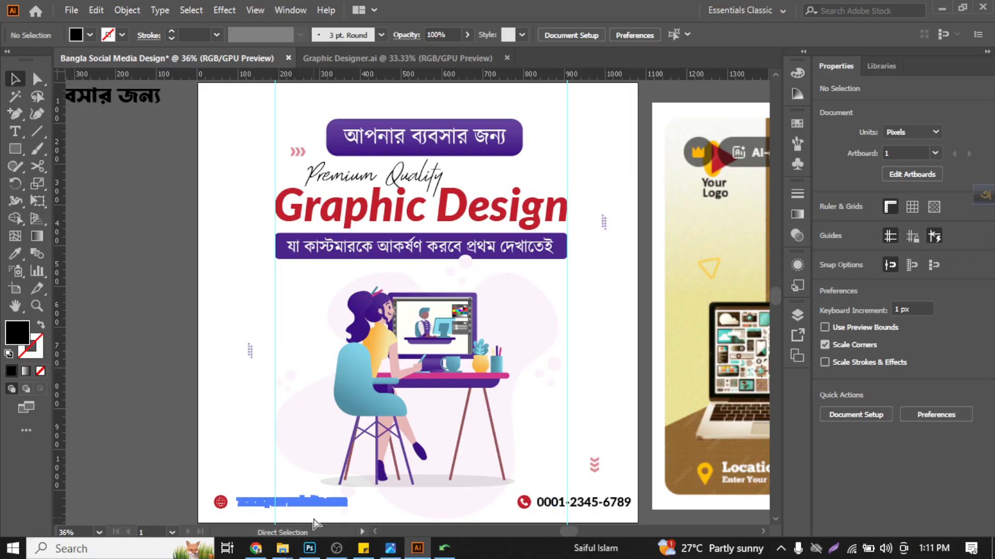
left_click_drag(313, 503, 311, 498)
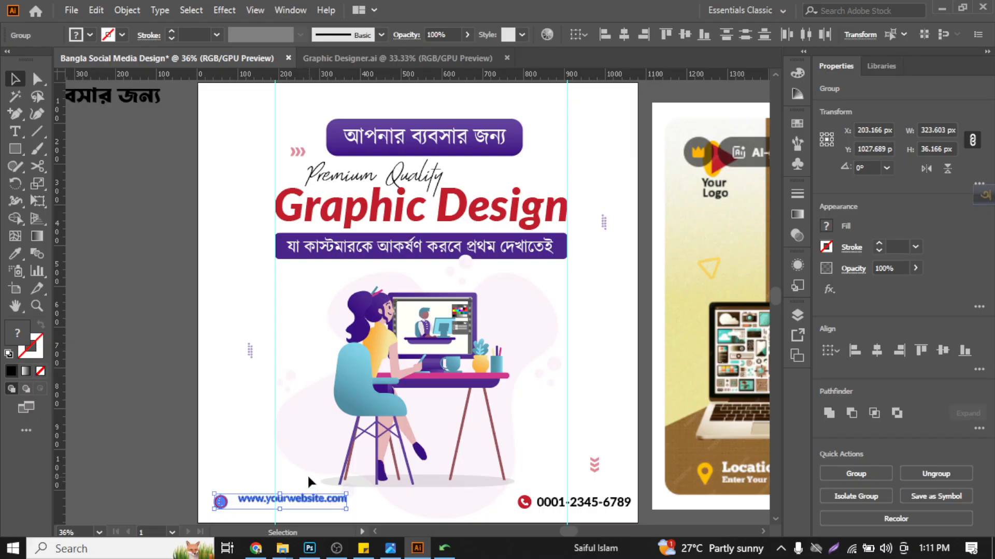
left_click(308, 478)
scroll(266, 502, "up", 3, "alt")
left_click(268, 498)
scroll(268, 496, "down", 3)
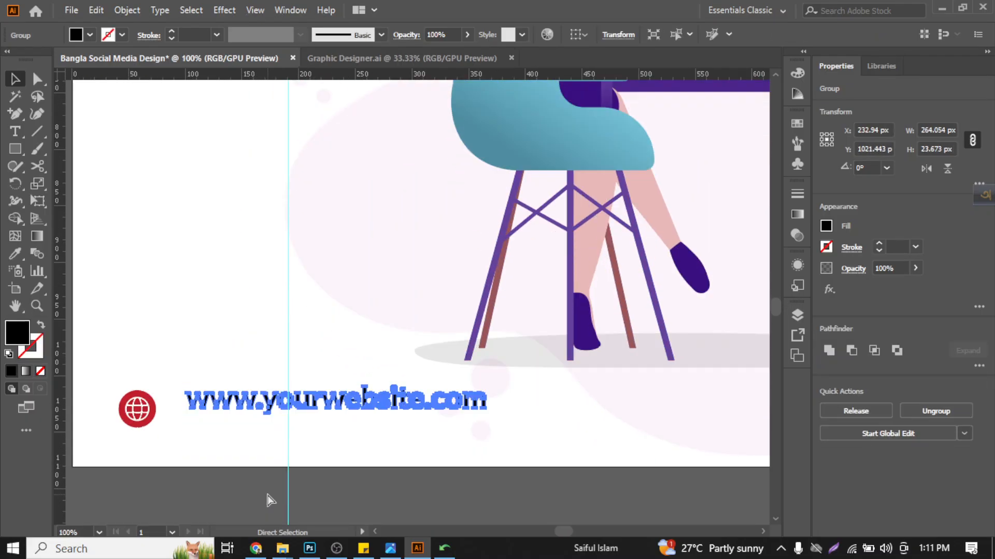
- Set the footer web address to the Medium weight of Lato
left_click(300, 409)
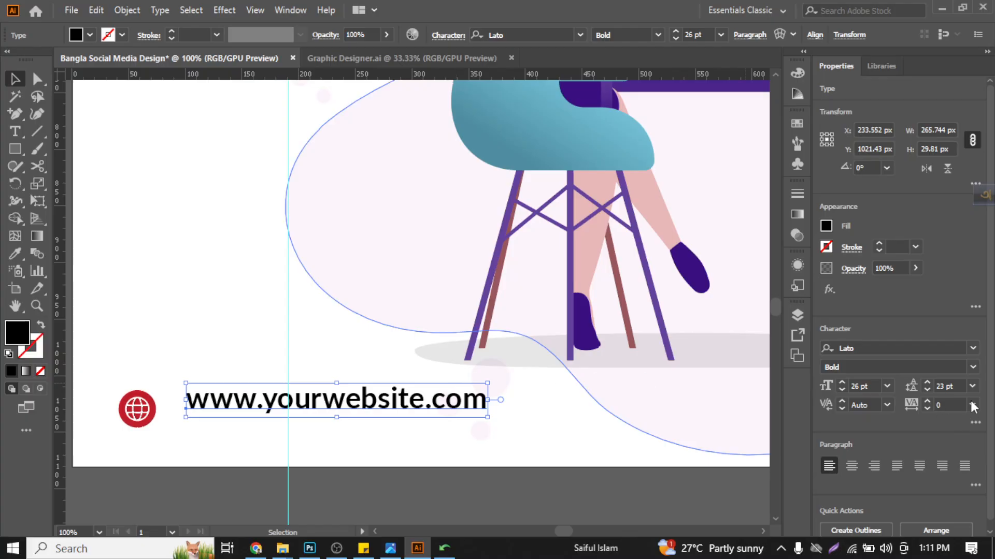
left_click(970, 367)
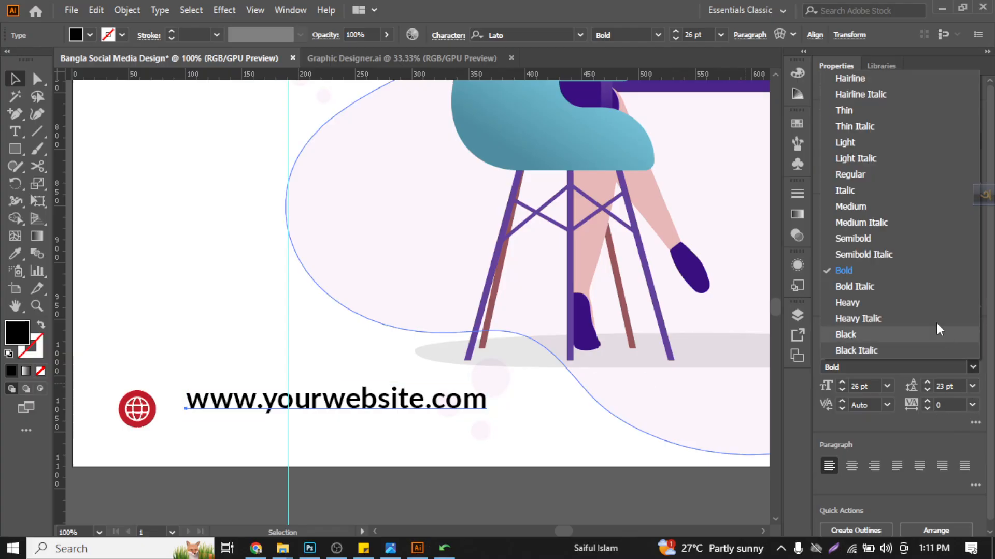
left_click(900, 209)
left_click(144, 413, "shift")
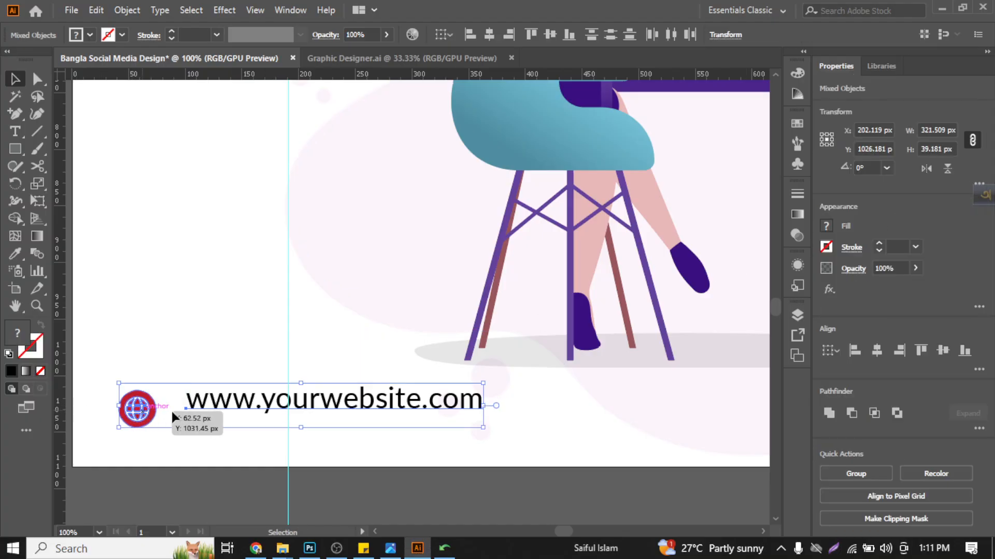
left_click(231, 308)
- Convert the Medium-weight web address to outlines and centre it vertically with the globe icon
left_click(233, 398)
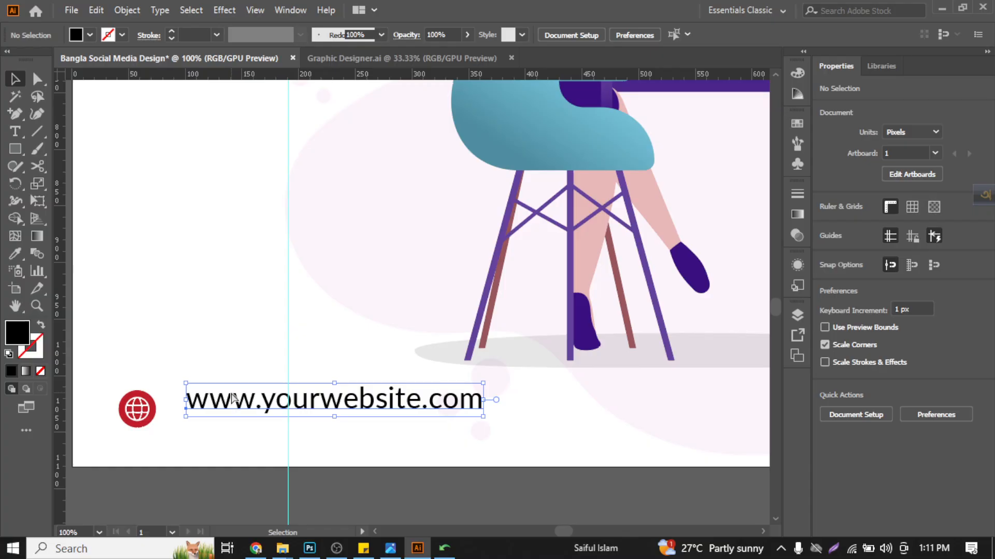
left_click(144, 420, "shift")
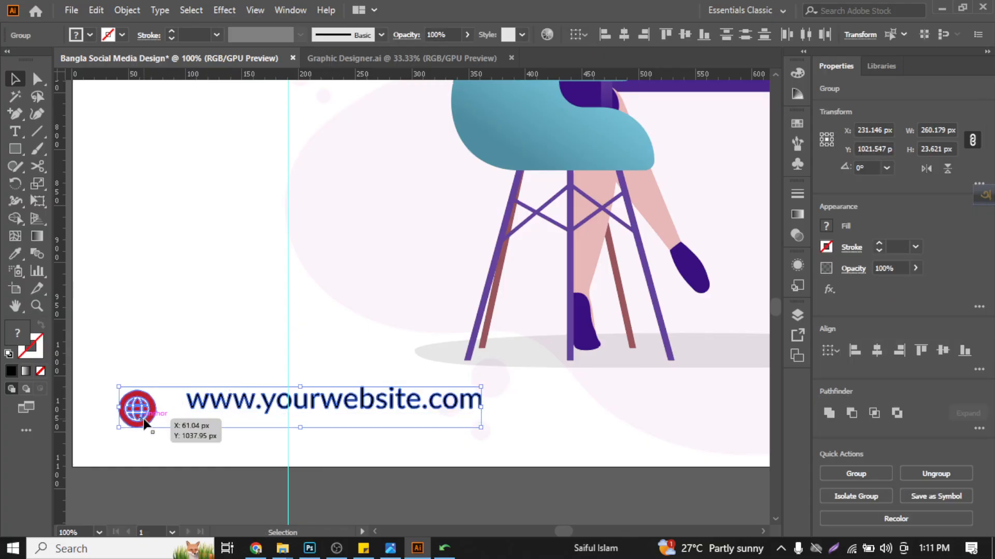
left_click(934, 352)
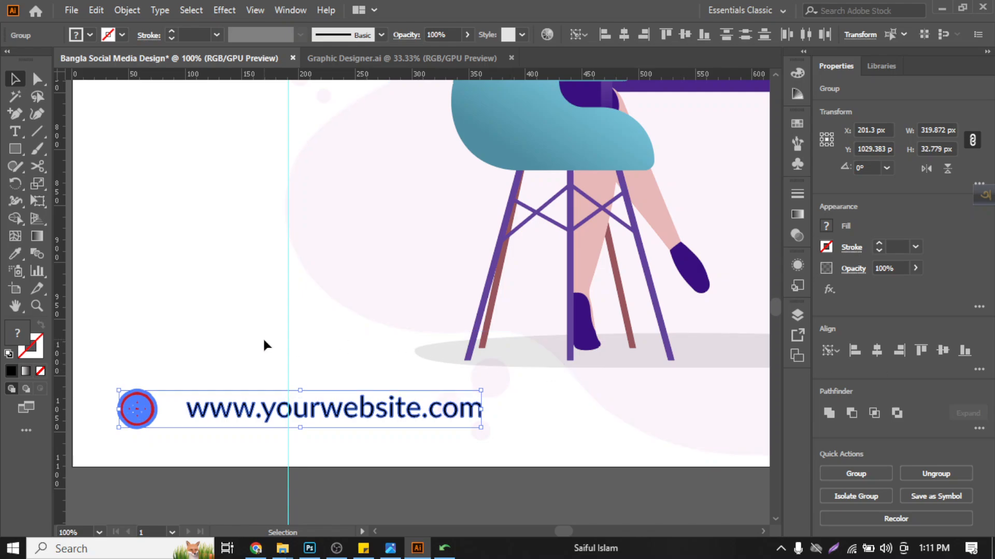
left_click(207, 331)
- Nudge the footer web address horizontally closer to the globe icon, to about X 220 px
scroll(207, 332, "down", 1)
left_click(203, 385)
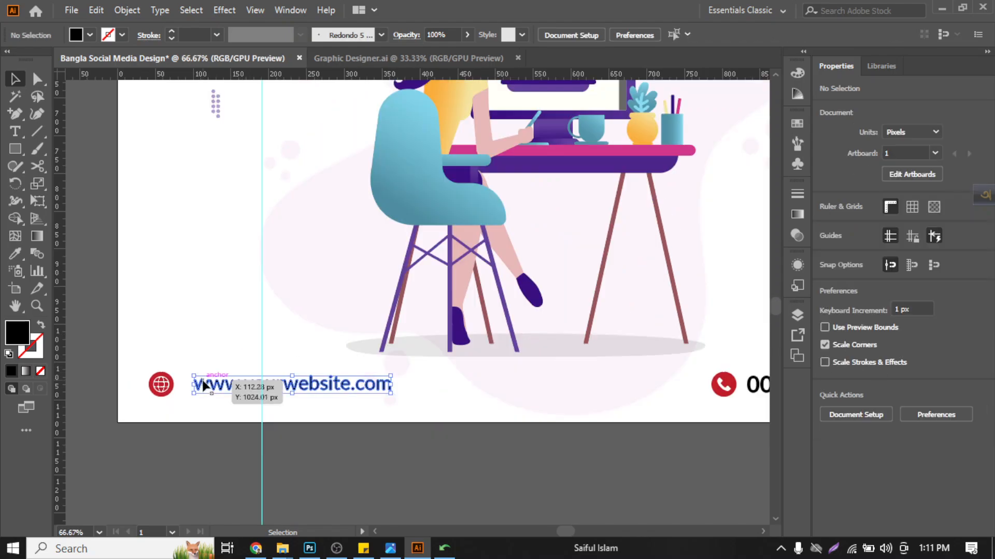
key("Left")
key("Left")
key("Left")
key("Left")
key("Left")
key("Left")
key("Left")
key("Left")
key("Left")
key("Left")
key("Left")
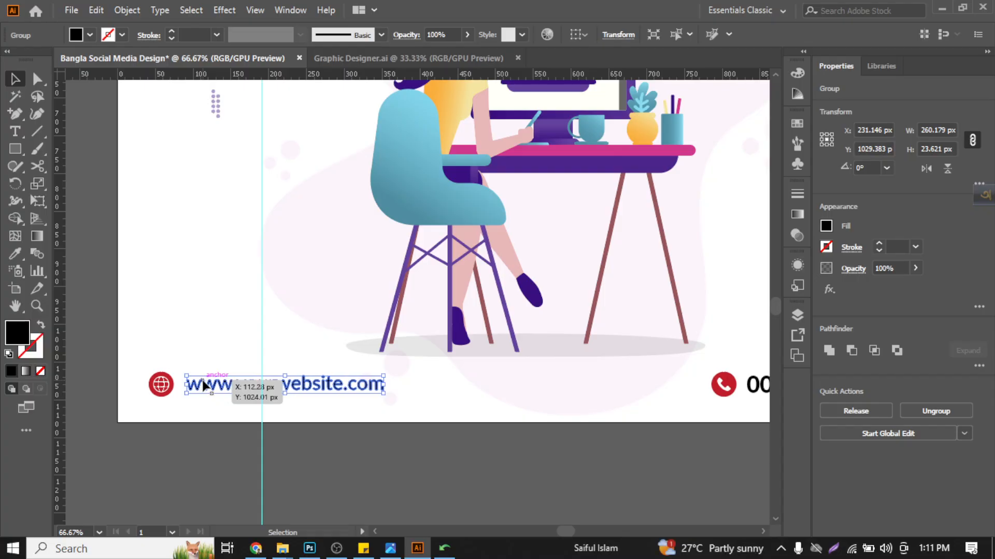
left_click(195, 331)
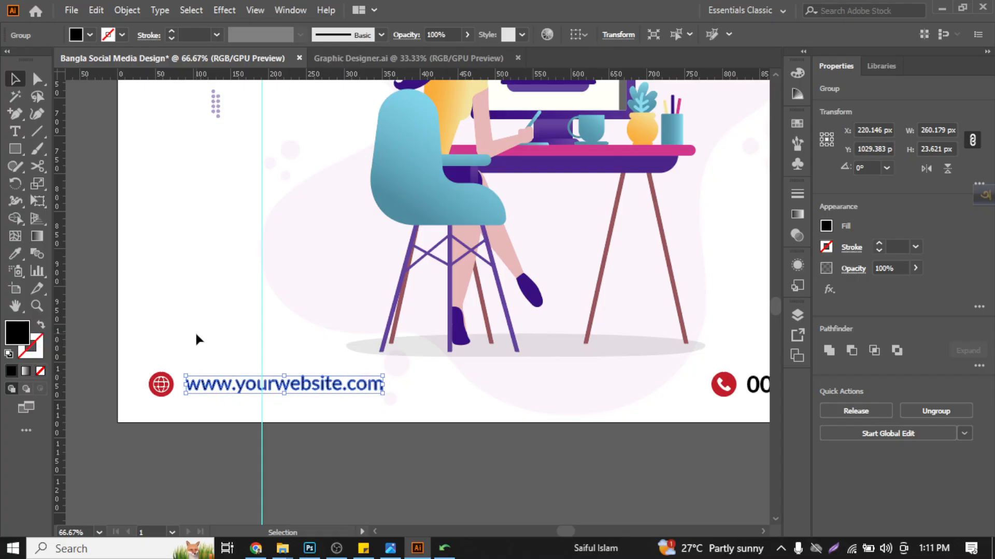
- Delete the two vertical guides that mark the edges of the Graphic Design headline
scroll(196, 337, "down", 2)
scroll(337, 388, "up", 4)
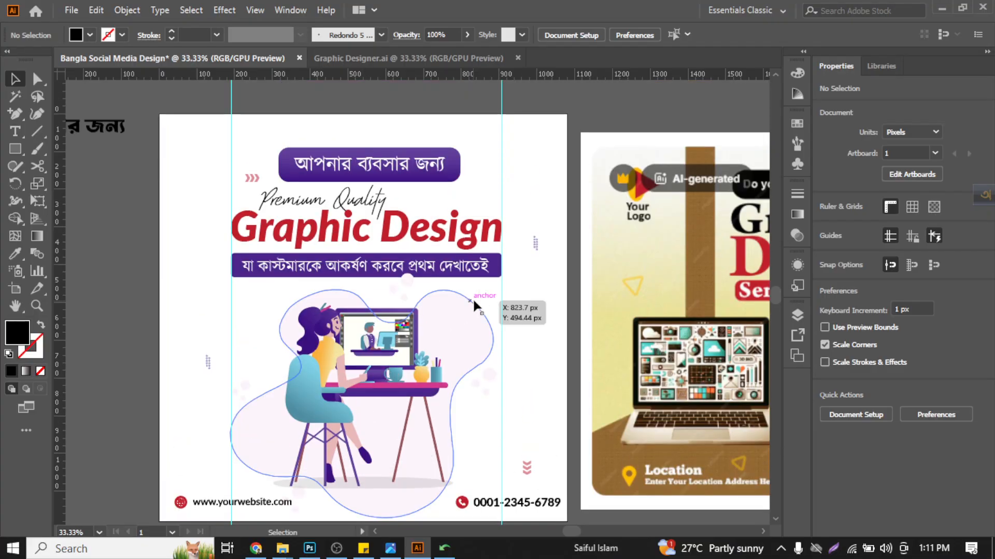
left_click_drag(192, 103, 537, 171)
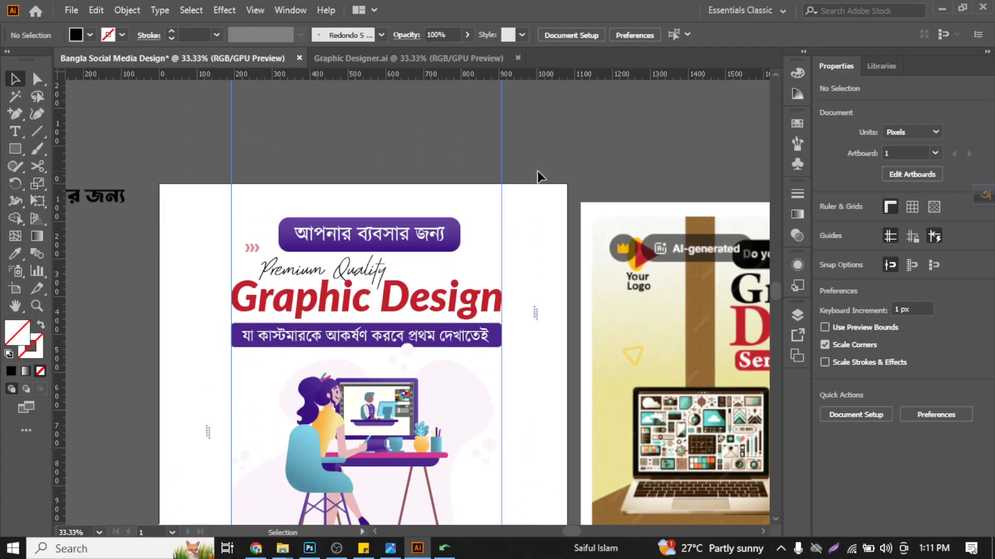
key("Delete")
key("ctrl+0")
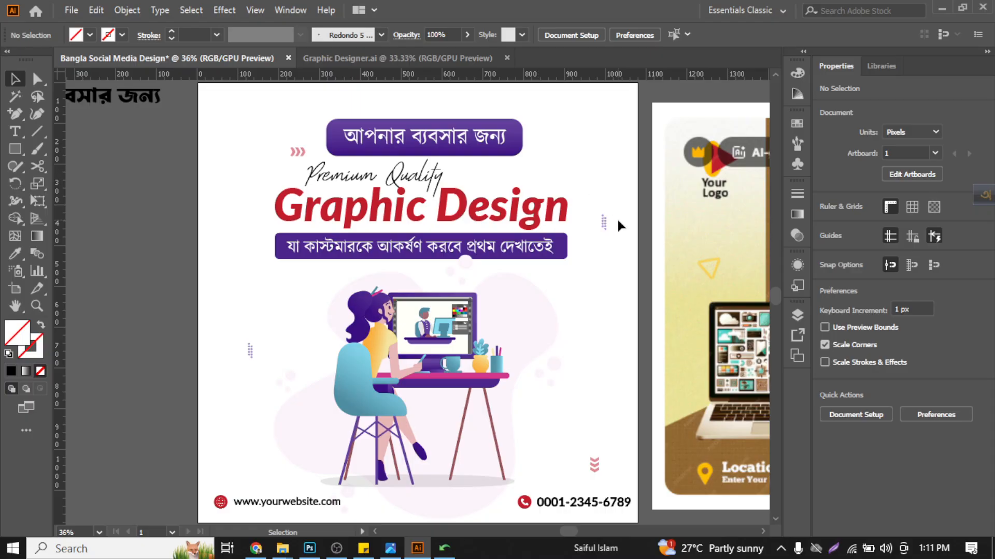
- Create a 1080 x 1080 px rectangle and fill it with white
left_click(23, 151)
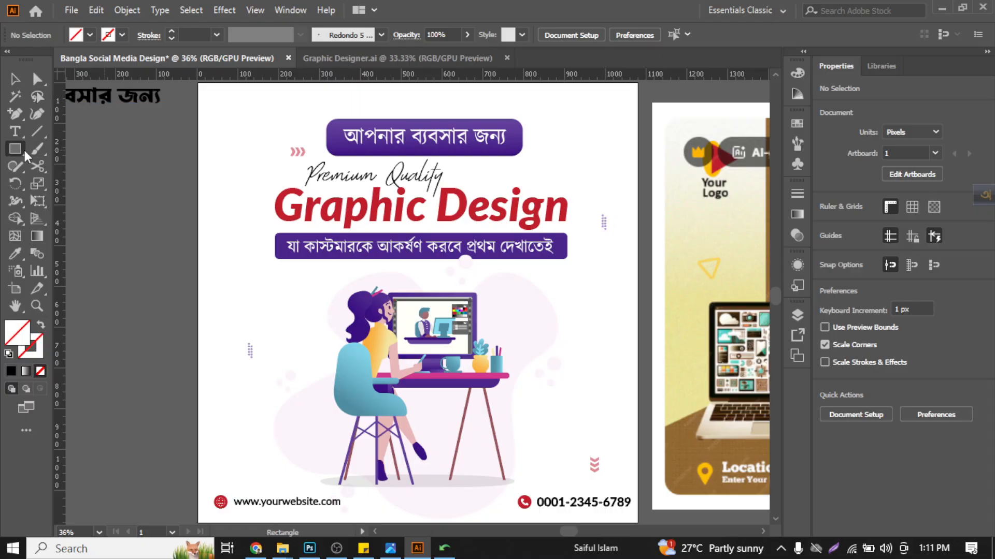
left_click(233, 141)
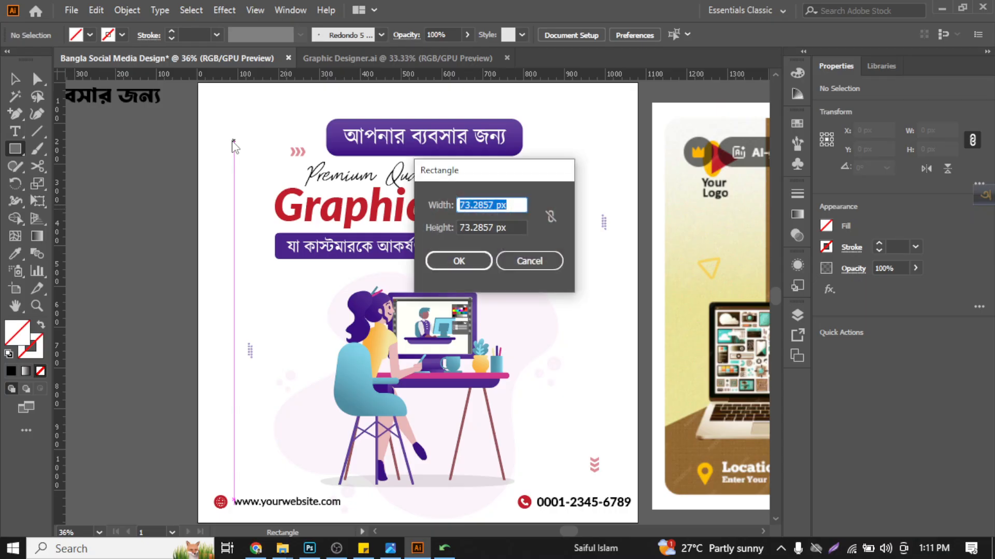
type("1080")
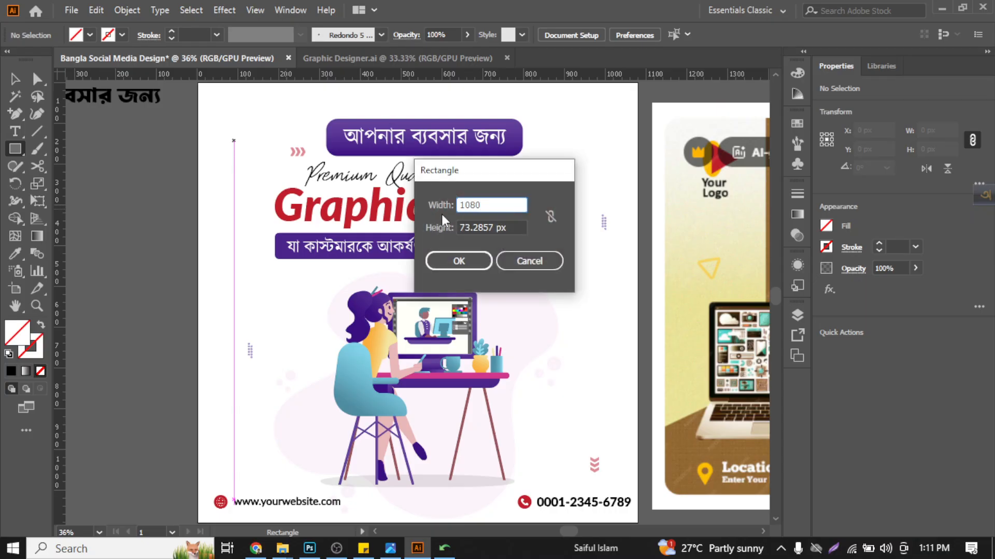
double_click(496, 228)
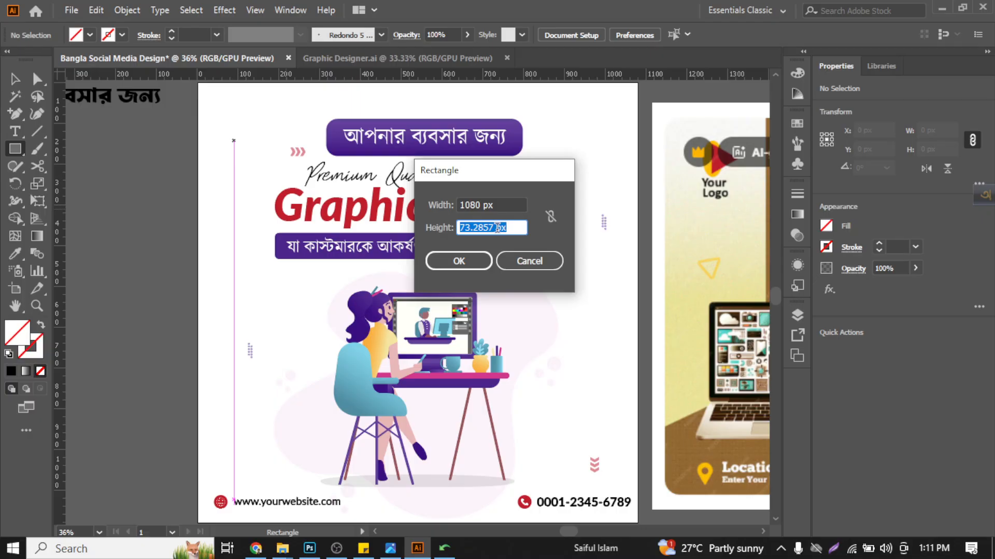
type("1080")
key("Return")
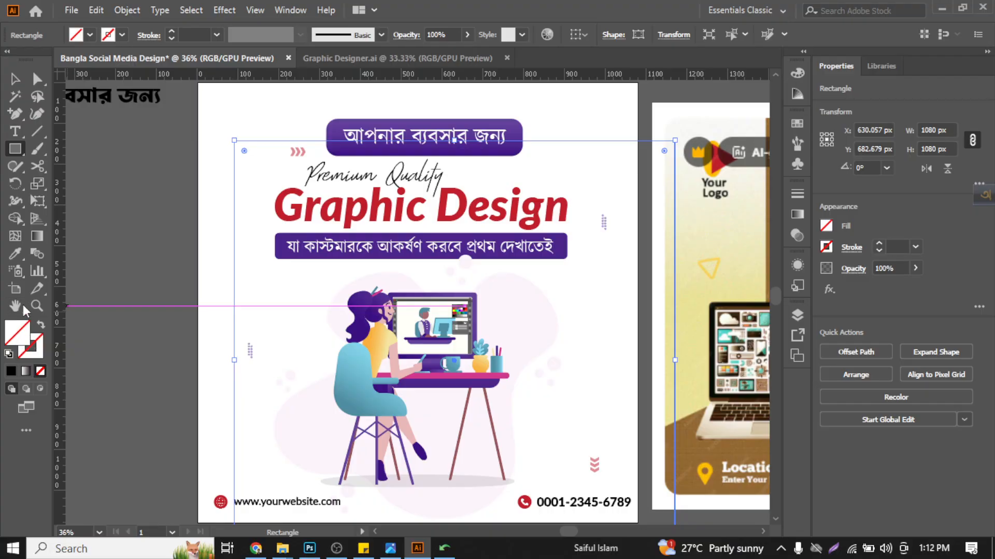
left_click(86, 36)
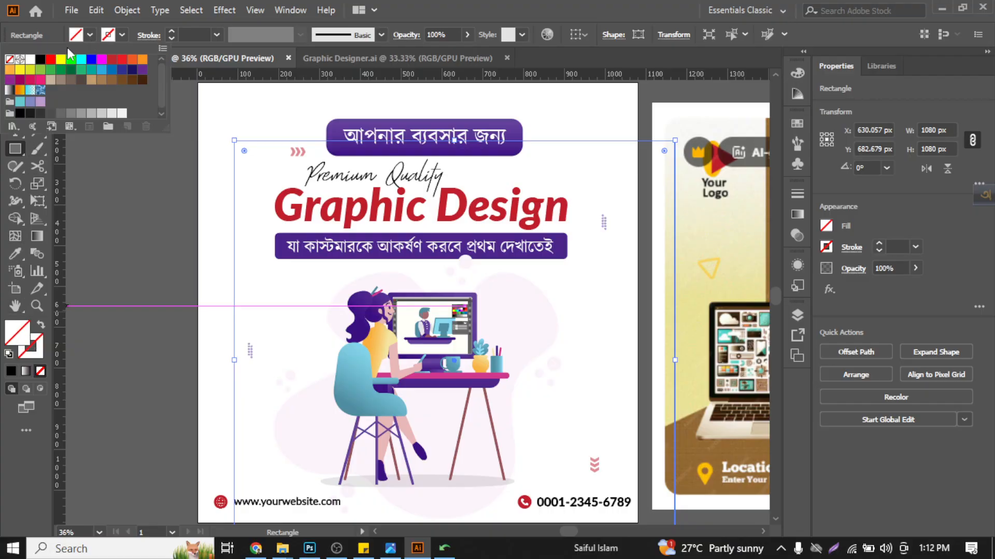
left_click(30, 59)
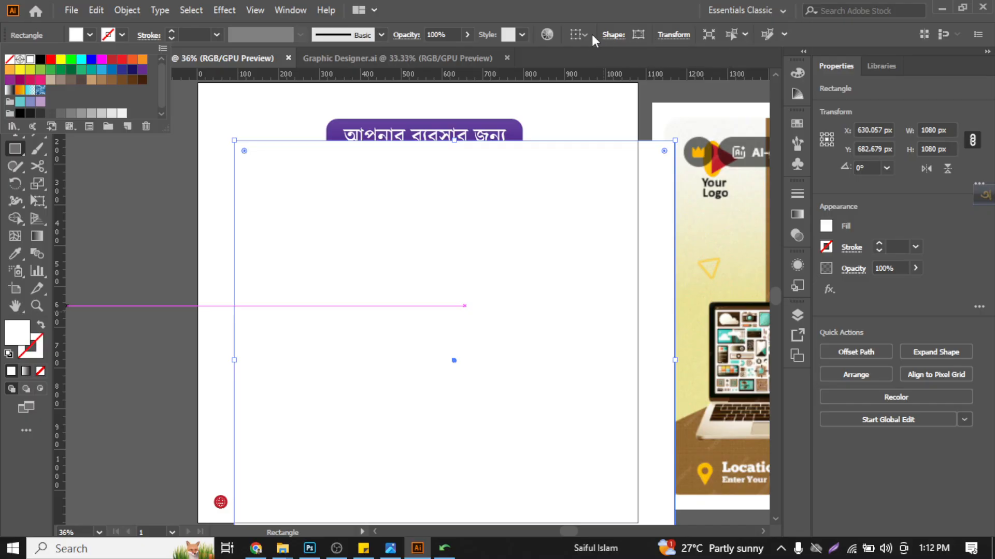
left_click(597, 72)
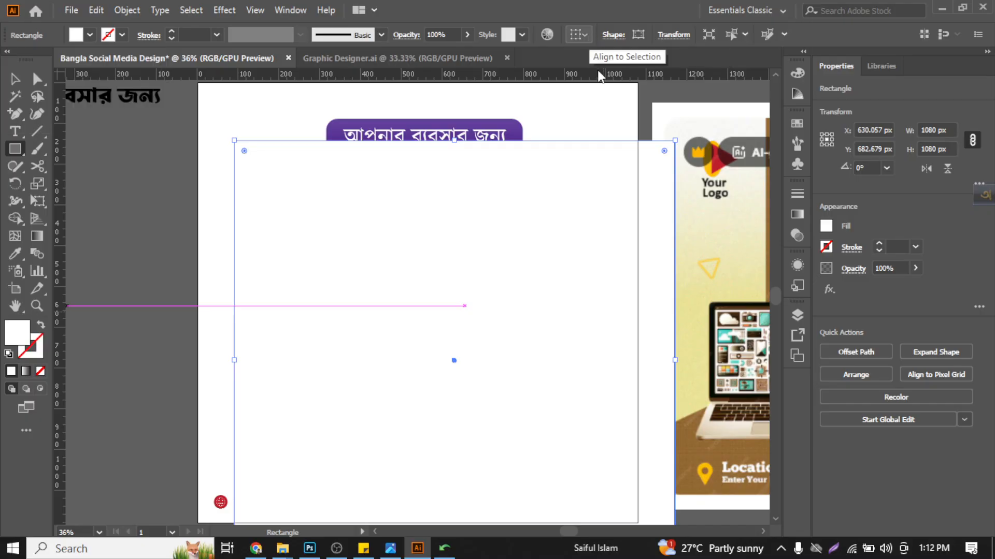
- Centre the white rectangle horizontally and vertically on the artboard and send it behind all the artwork
left_click(20, 80)
left_click(576, 35)
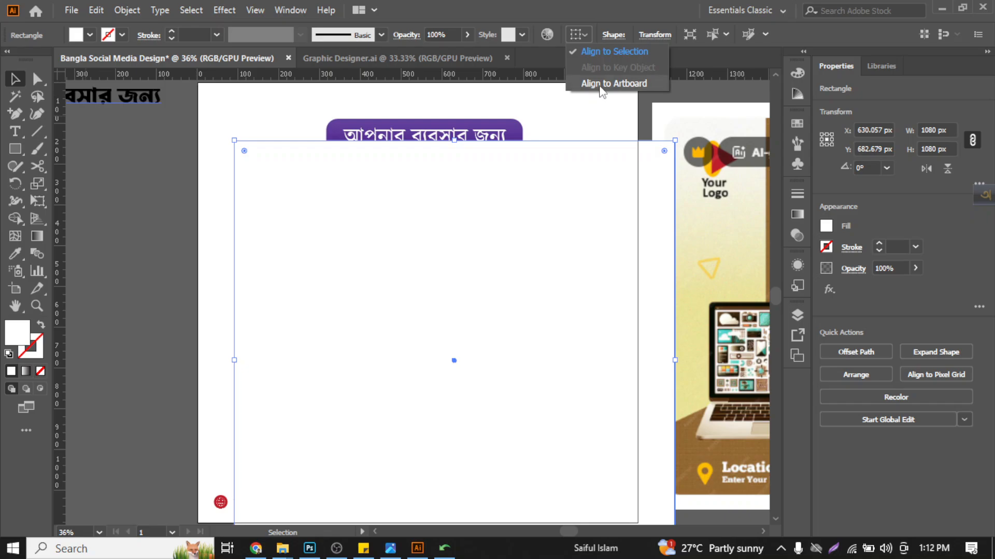
left_click(597, 83)
left_click(623, 34)
left_click(684, 34)
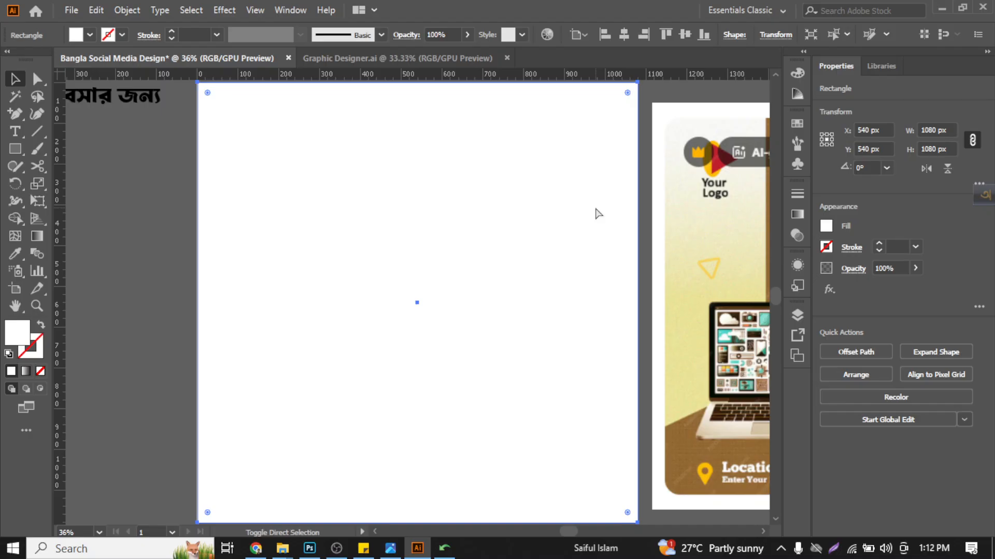
key("ctrl+shift+bracketleft")
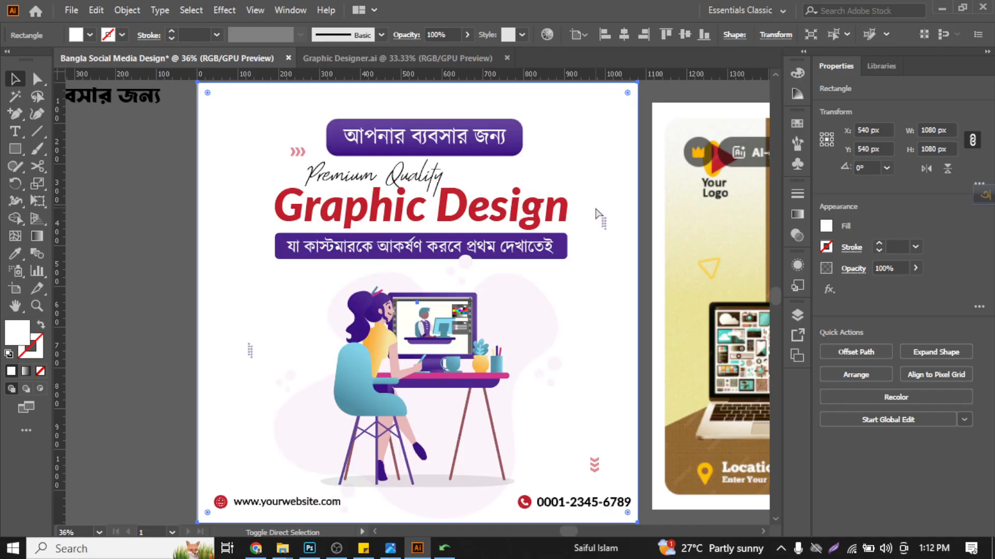
- Offset the background rectangle's path by -30 px with Miter joins and a miter limit of 4
left_click(134, 11)
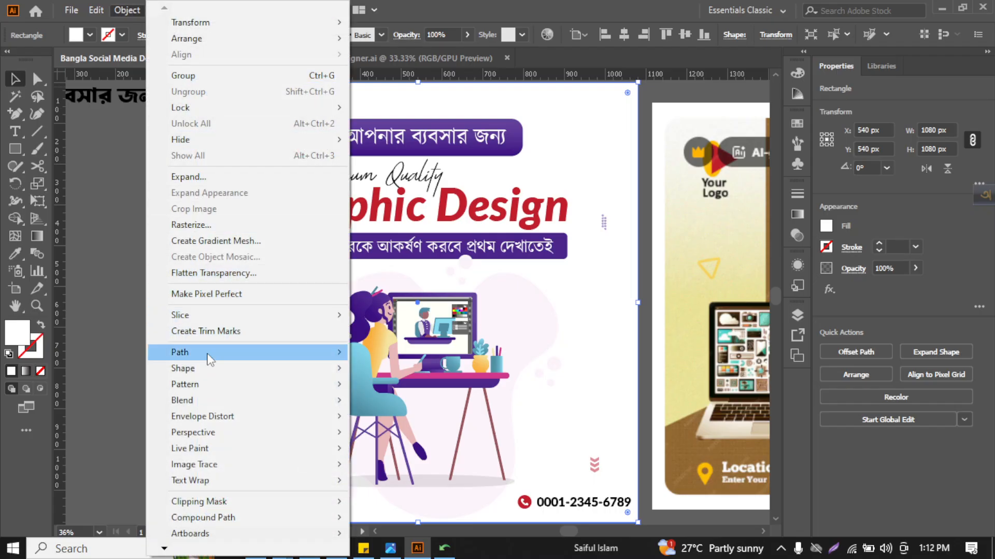
mouse_move(210, 357)
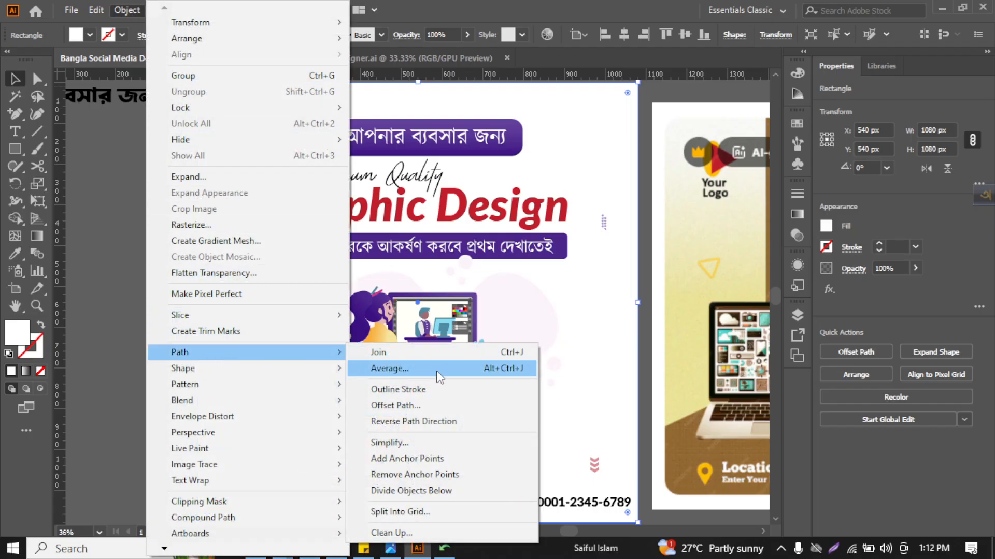
left_click(409, 406)
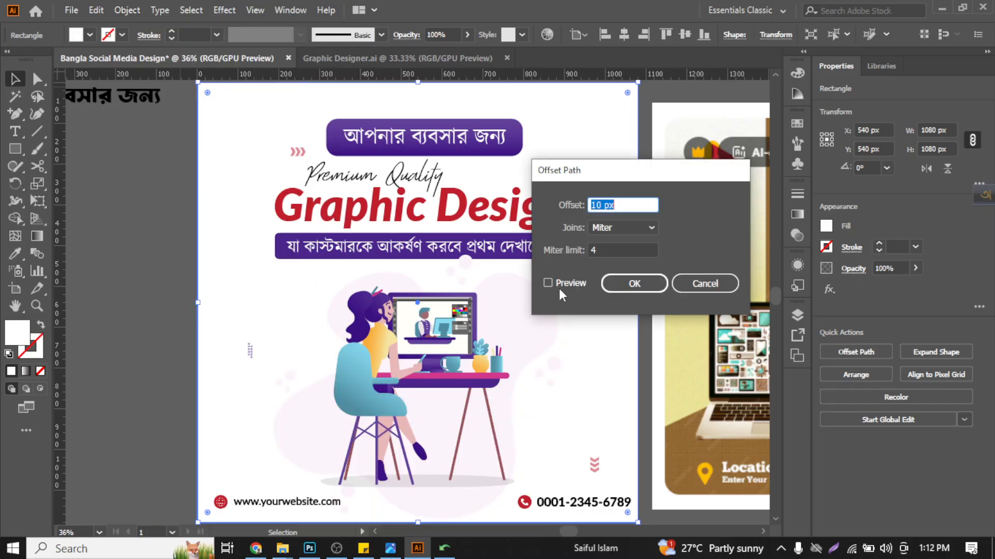
left_click(558, 287)
left_click(634, 205)
scroll(634, 204, "down", 4)
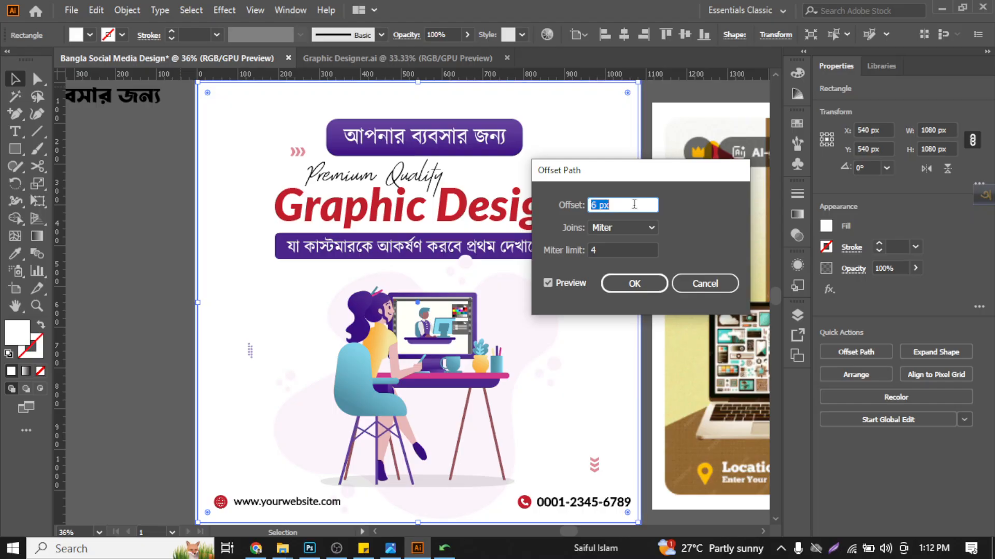
scroll(634, 205, "down", 20)
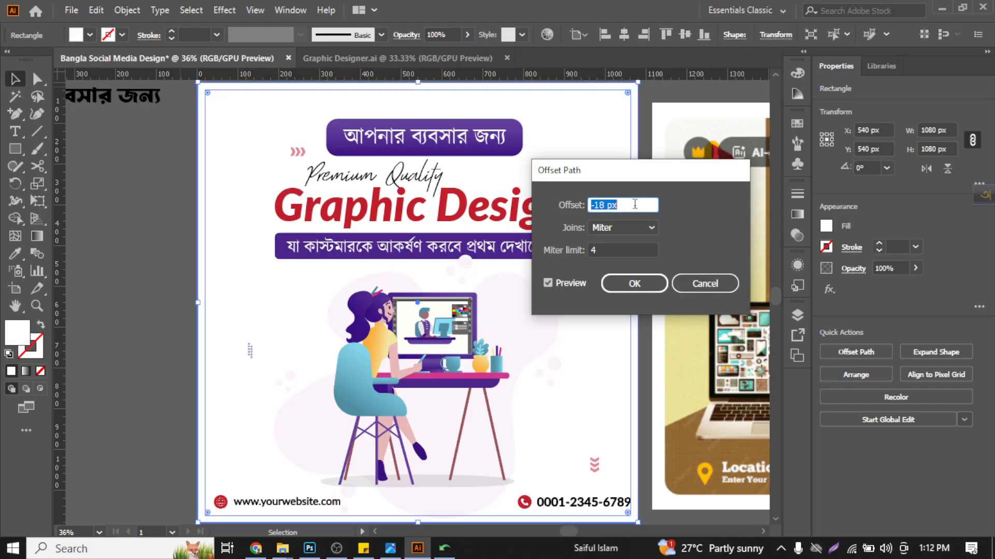
scroll(634, 204, "down", 8)
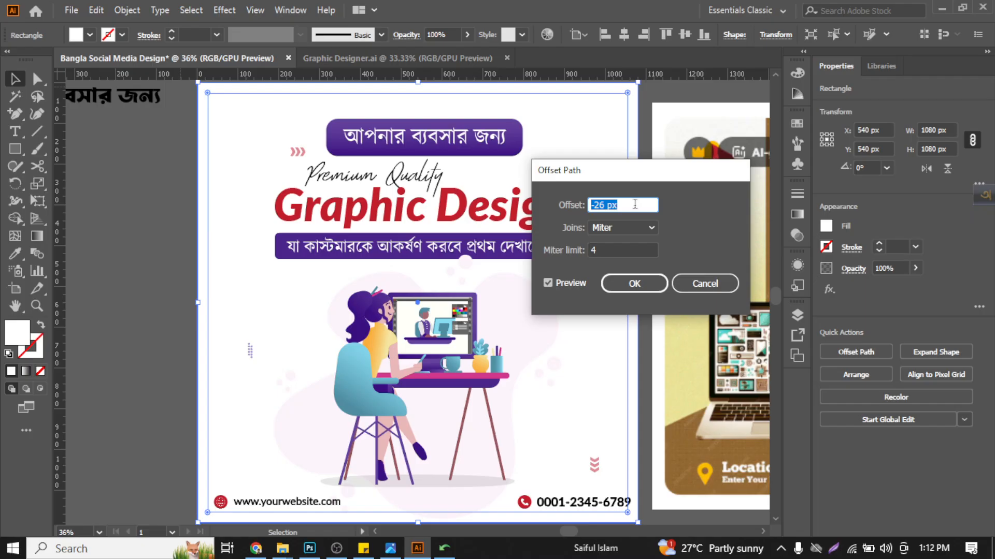
scroll(635, 204, "down", 1)
scroll(634, 204, "down", 2)
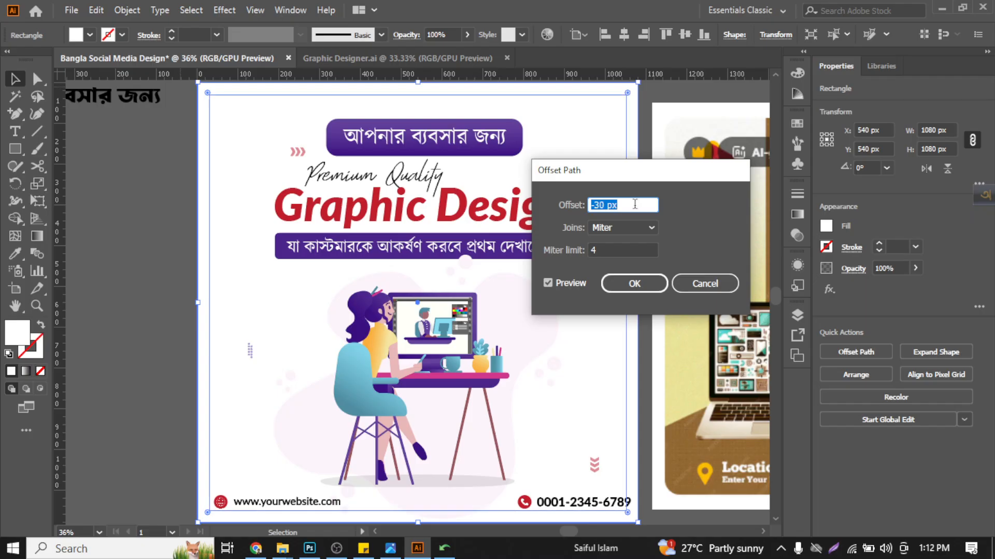
left_click_drag(604, 174, 675, 146)
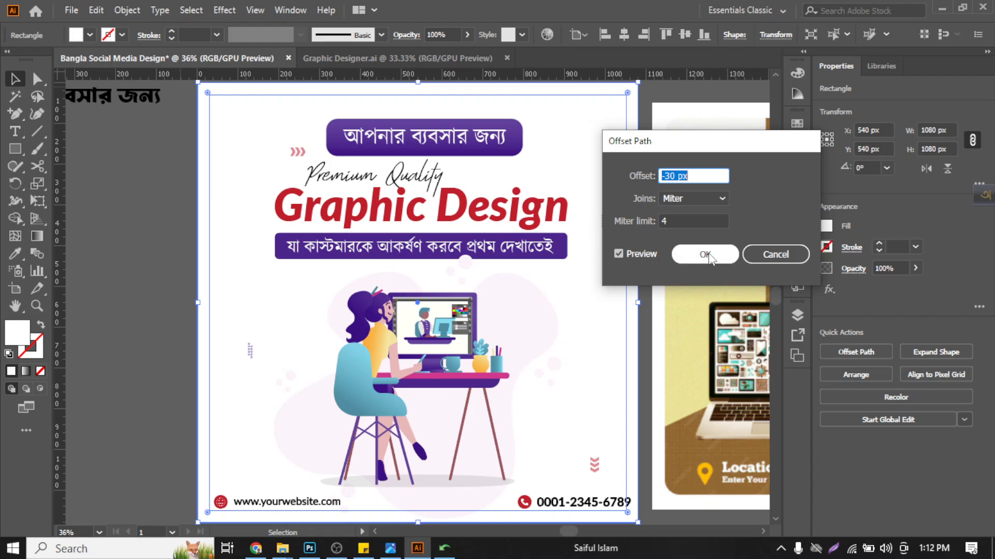
left_click(672, 220)
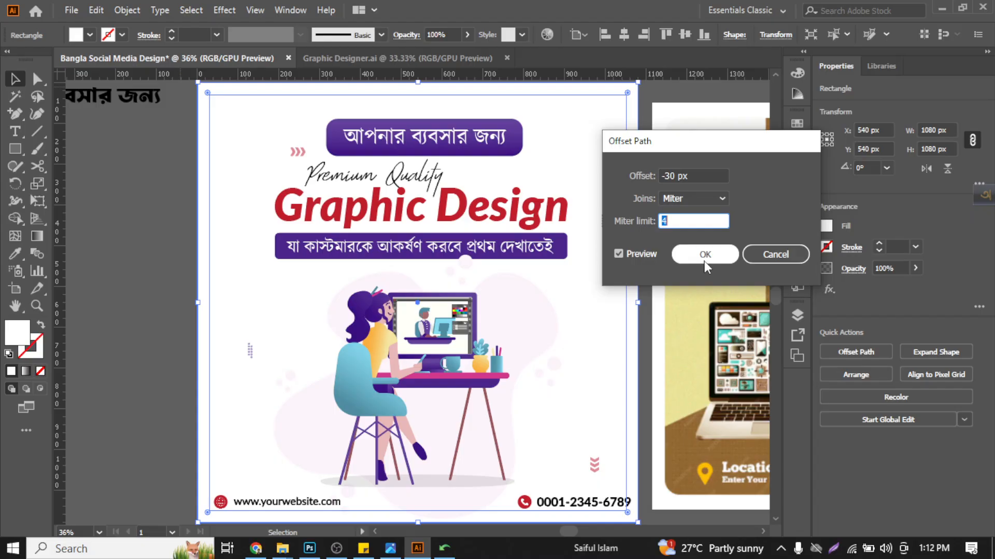
left_click(699, 198)
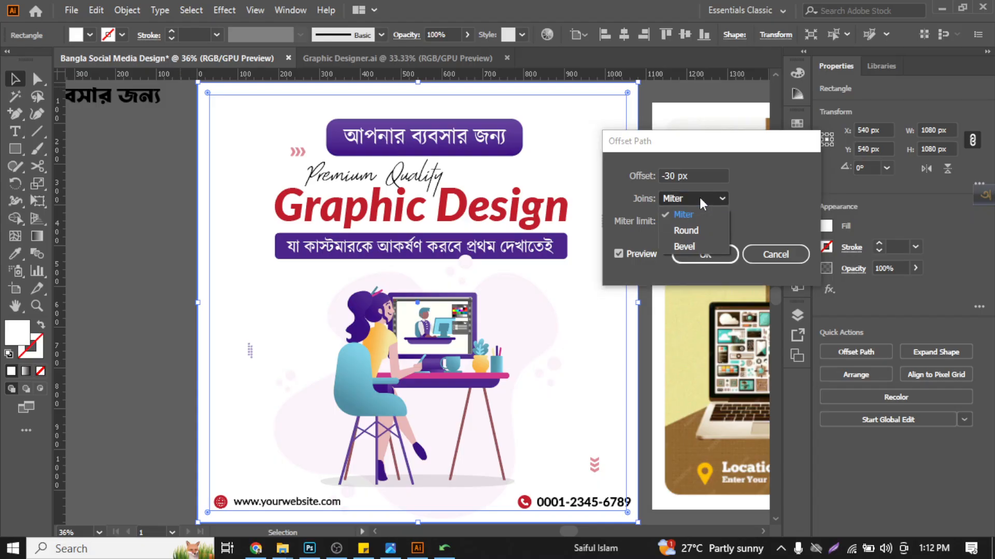
left_click(699, 199)
left_click(684, 222)
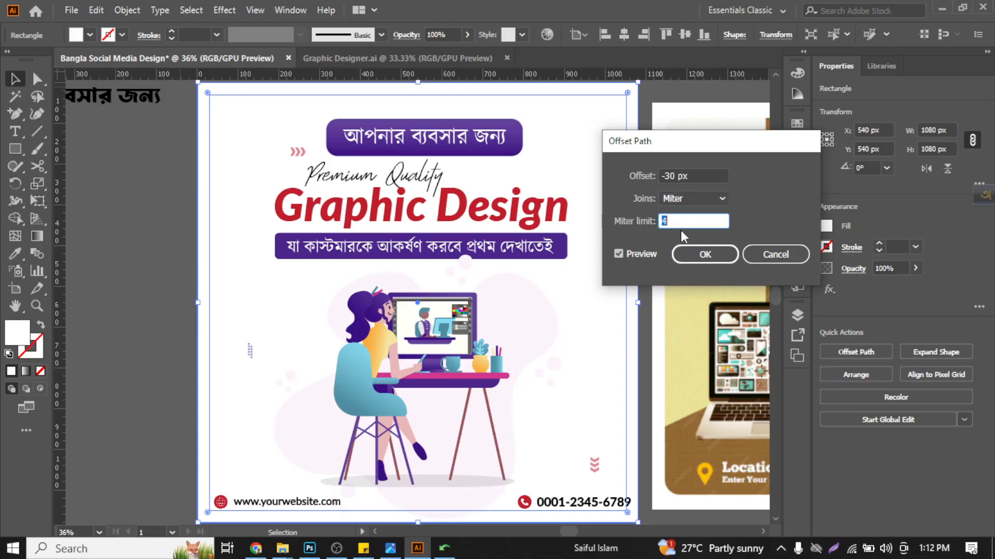
left_click(696, 257)
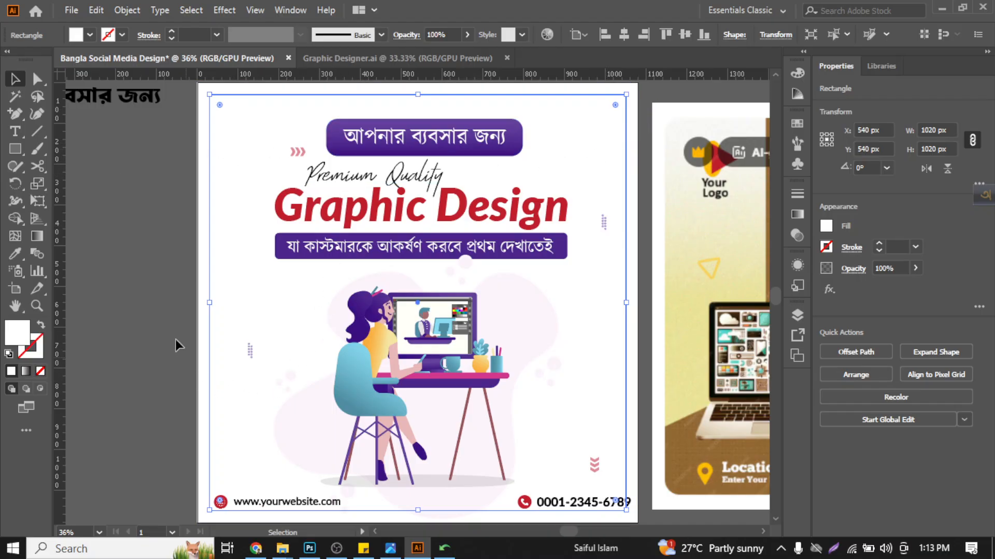
- Convert the inset rectangle into margin guides and deselect it
key("a")
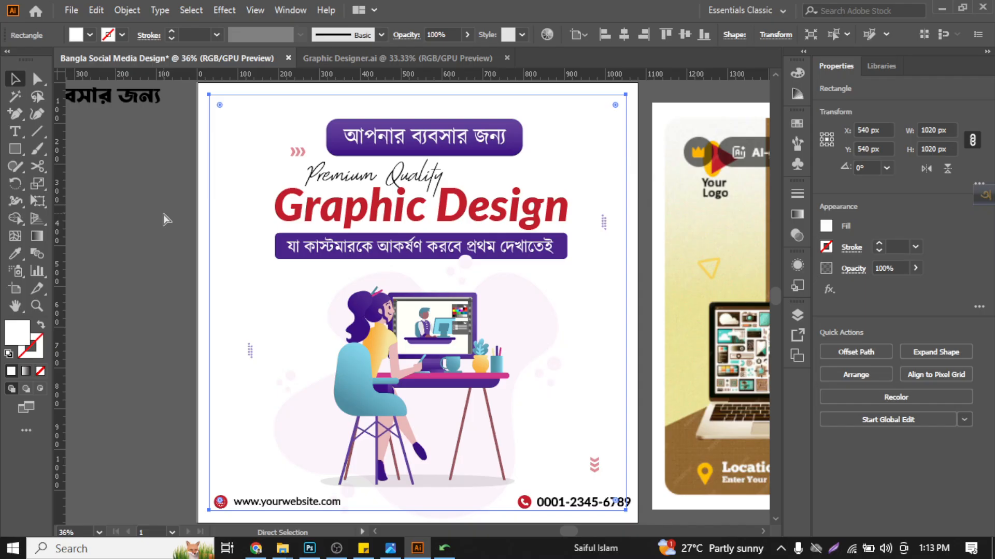
key("v")
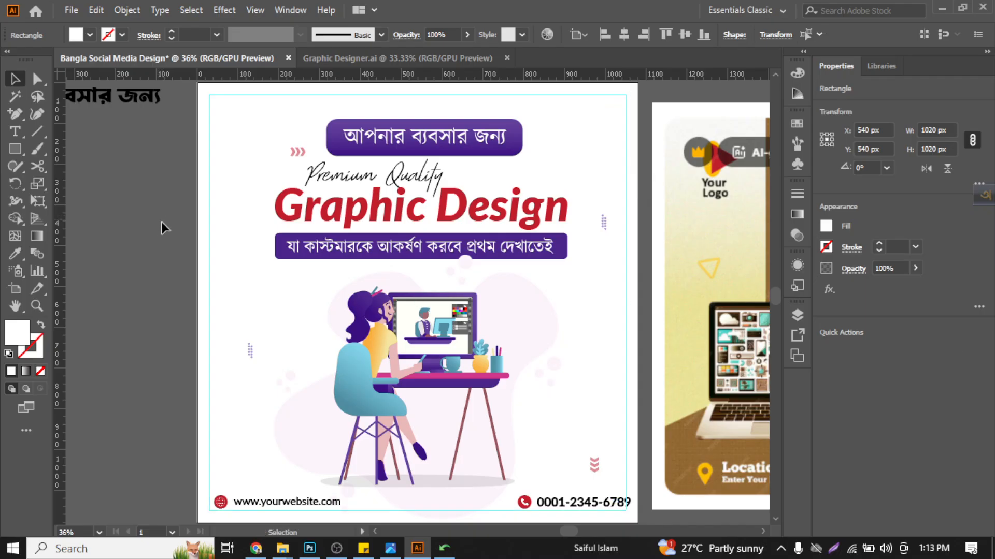
left_click(162, 226)
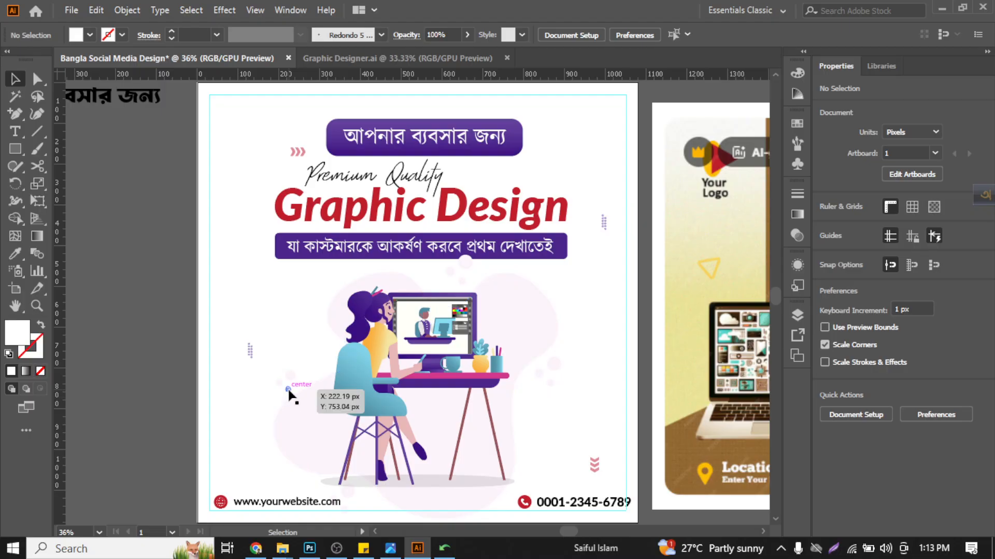
scroll(289, 394, "down", 3)
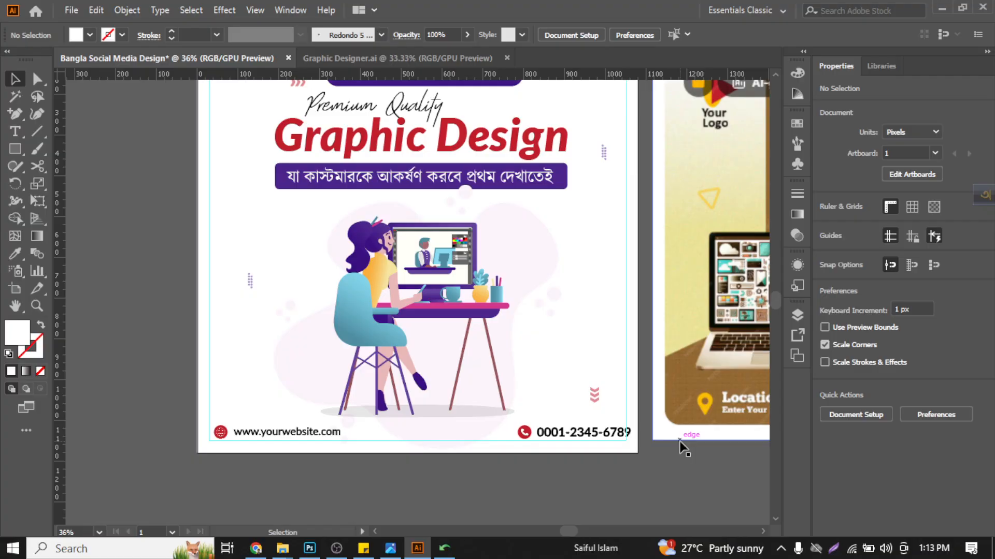
scroll(679, 441, "up", 3)
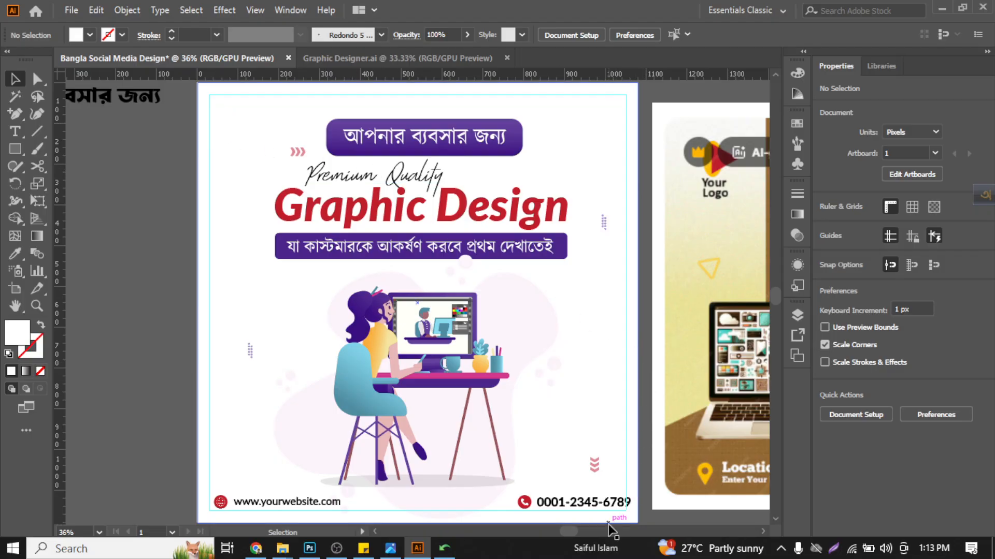
scroll(512, 474, "down", 3)
scroll(531, 412, "up", 4)
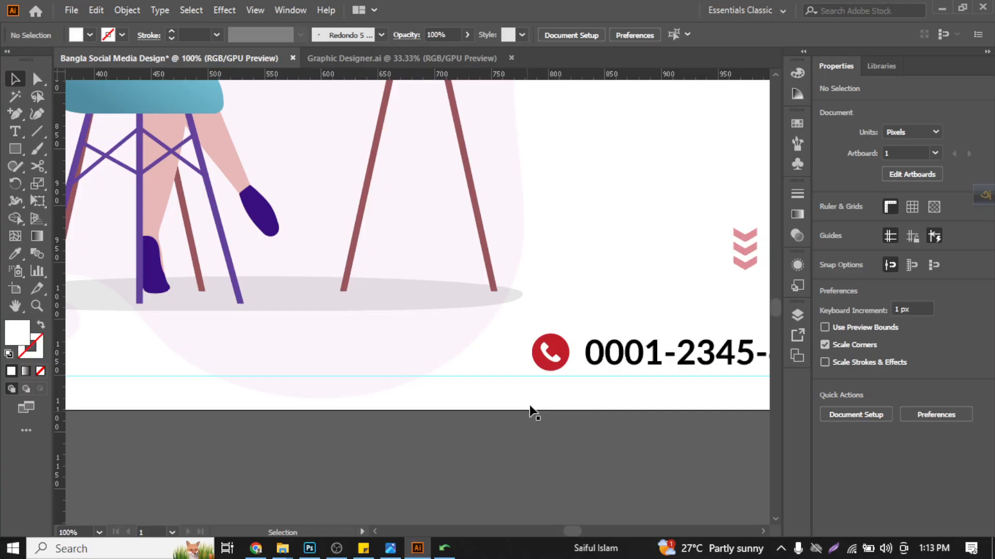
left_click(551, 367)
scroll(551, 367, "down", 3)
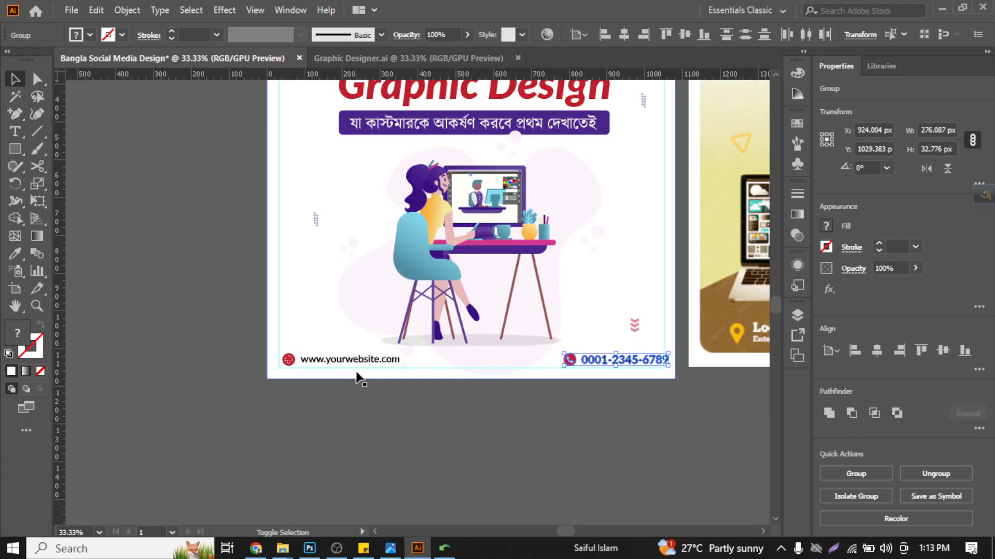
left_click(289, 360, "shift")
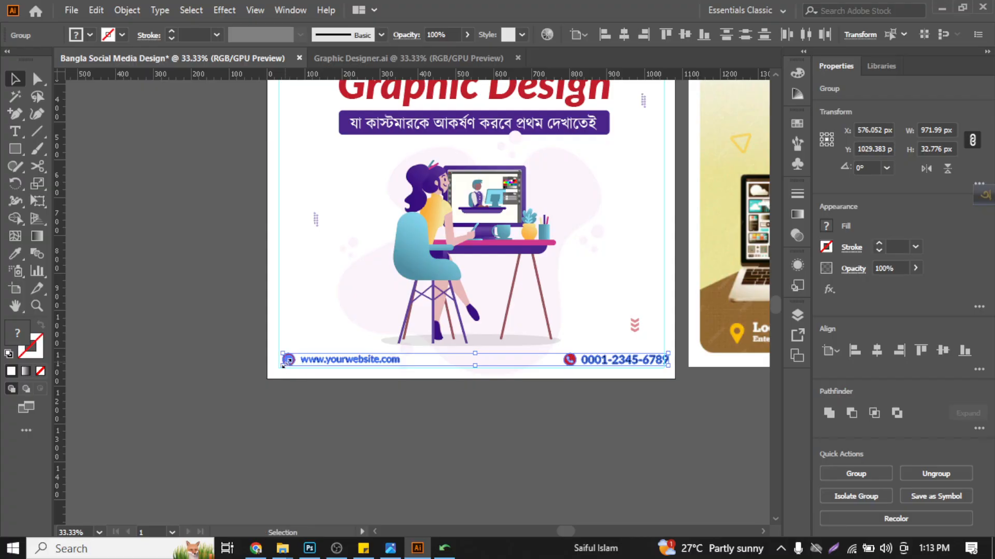
scroll(285, 362, "up", 4)
left_click(285, 358)
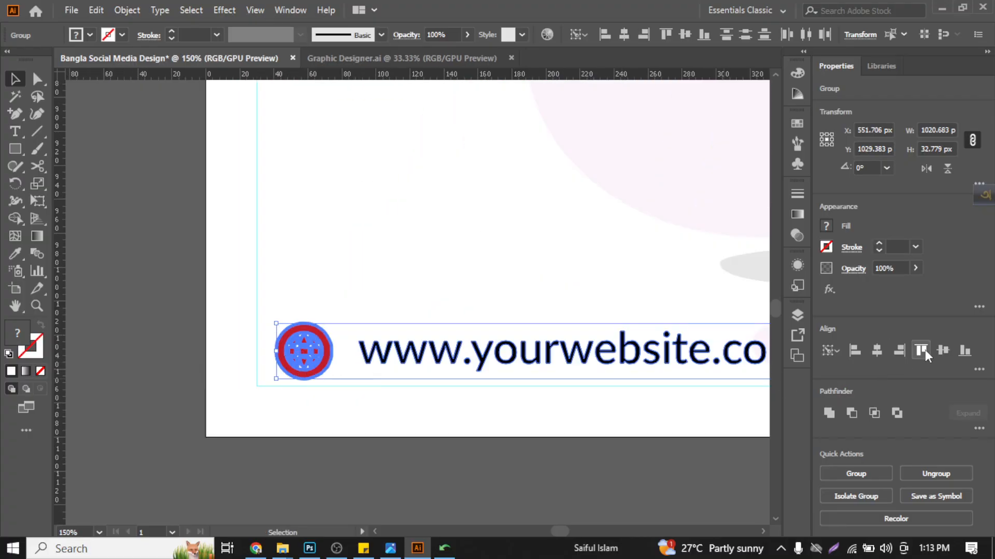
left_click(399, 479)
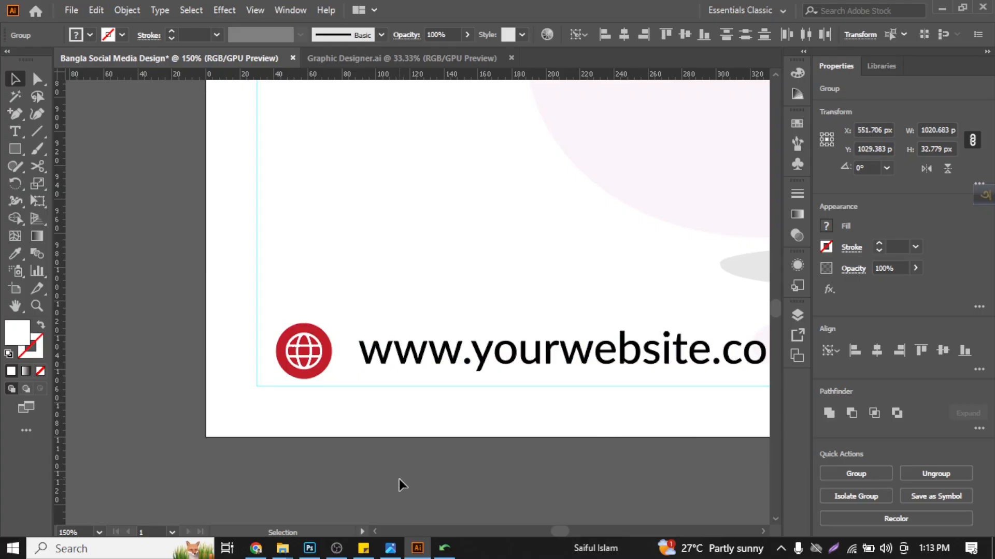
- Nudge the phone icon about 4 px away from the phone number and group the icon with the number
scroll(399, 479, "right", 8)
scroll(374, 452, "right", 10)
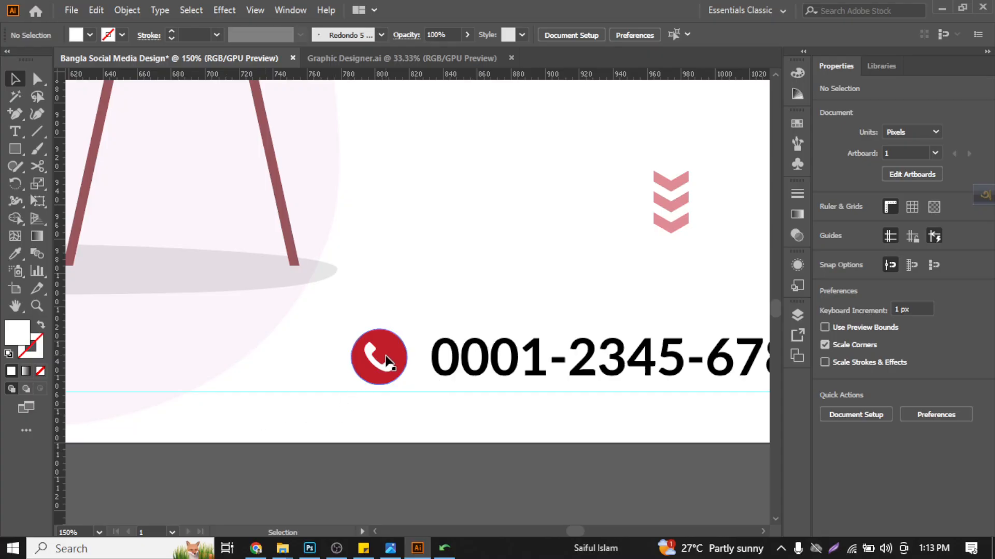
left_click(386, 360)
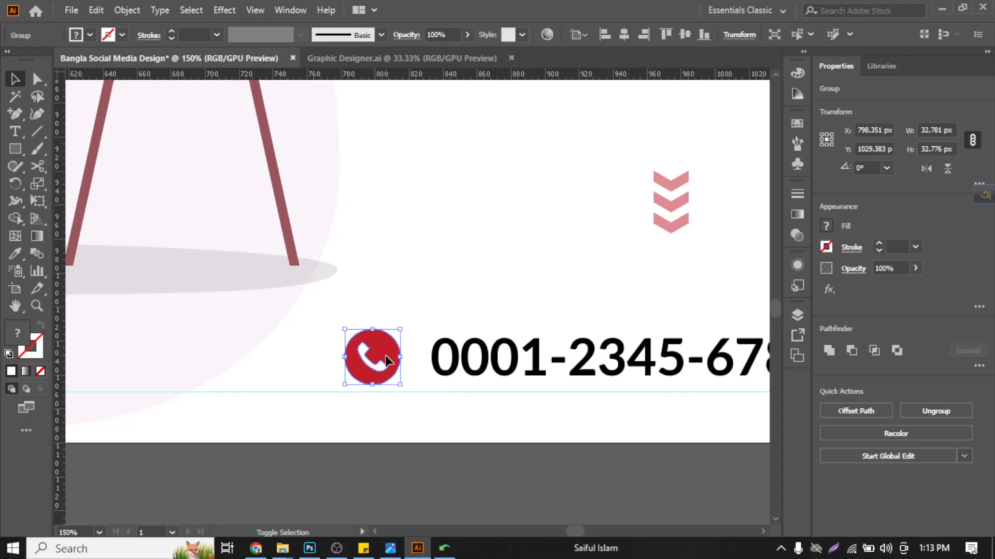
left_click(434, 352, "shift")
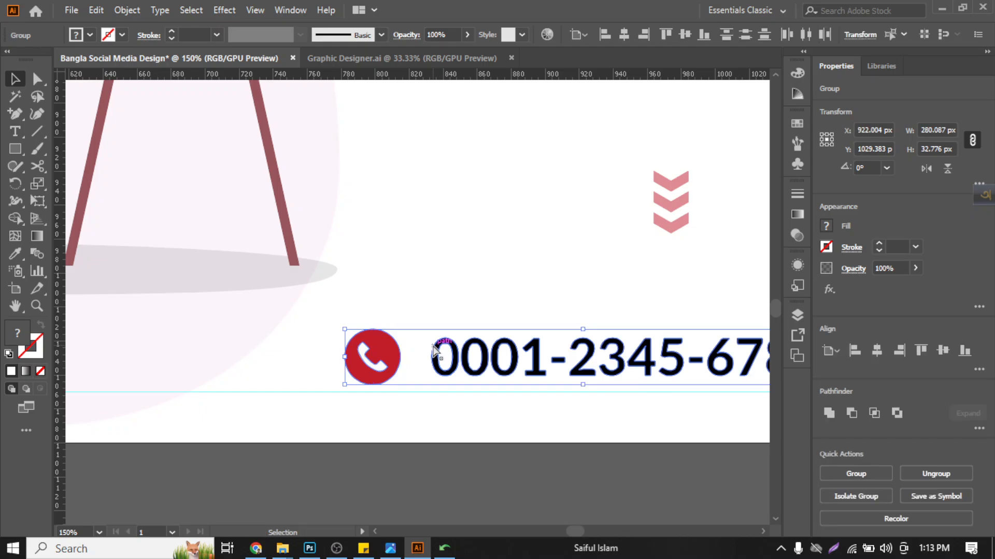
key("ctrl+g")
scroll(434, 352, "right", 3)
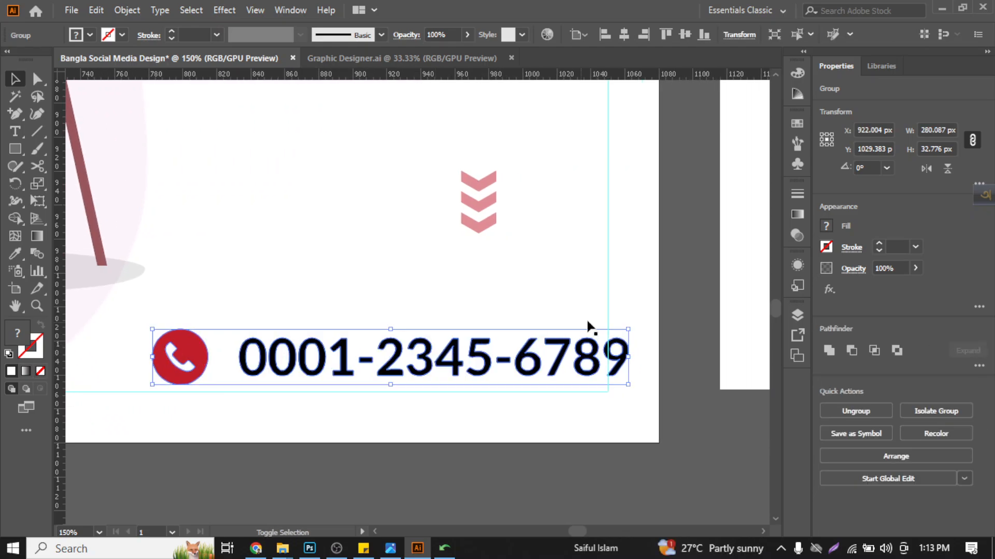
- Align the phone group to the right and bottom edges of the margin guide, using the guide as key object, and deselect
left_click(606, 288, "shift")
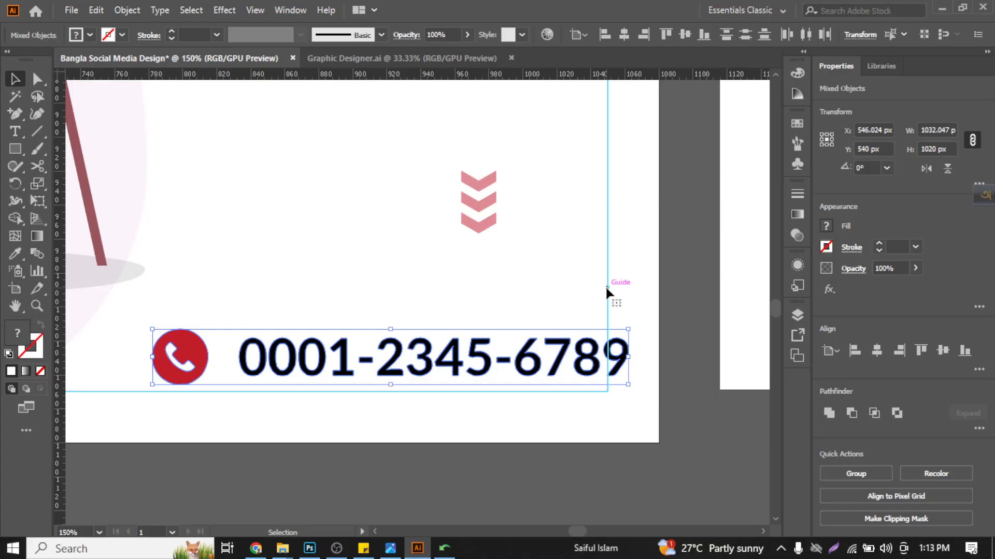
left_click(606, 289)
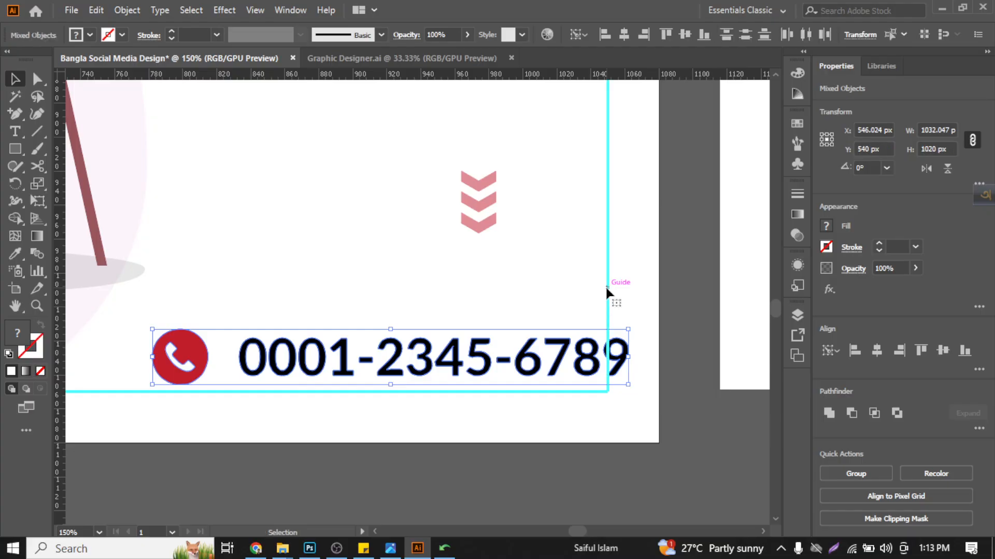
left_click(891, 352)
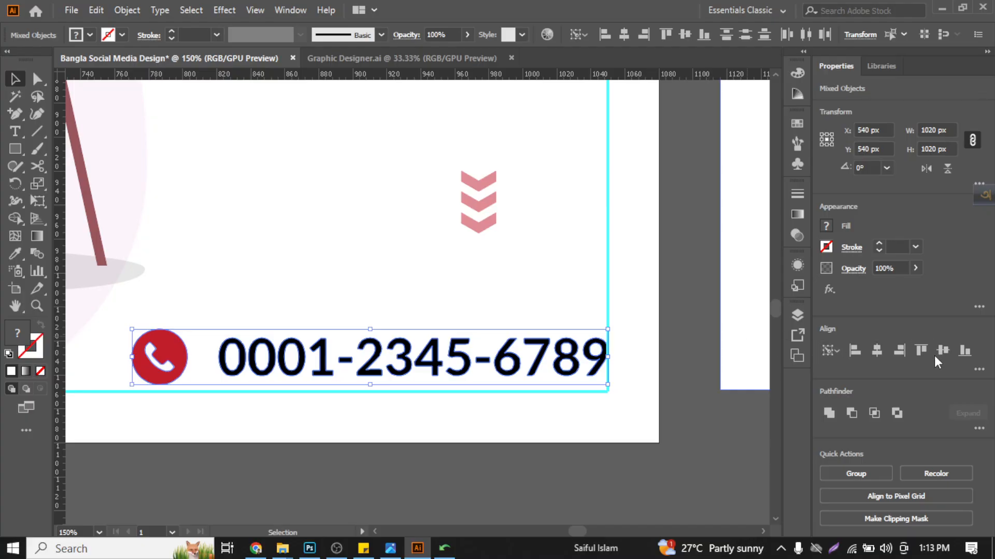
left_click(959, 355)
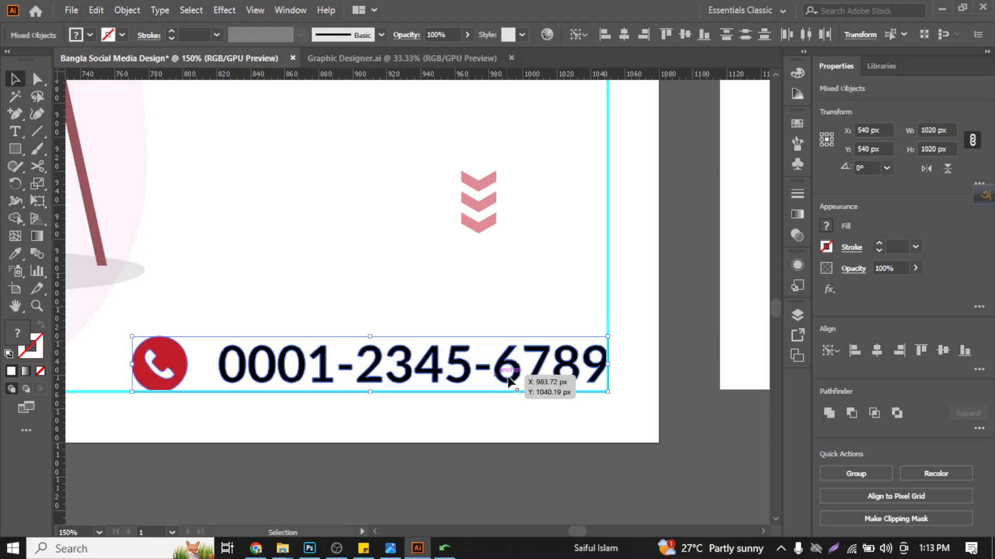
scroll(512, 428, "down", 3)
scroll(480, 448, "left", 3)
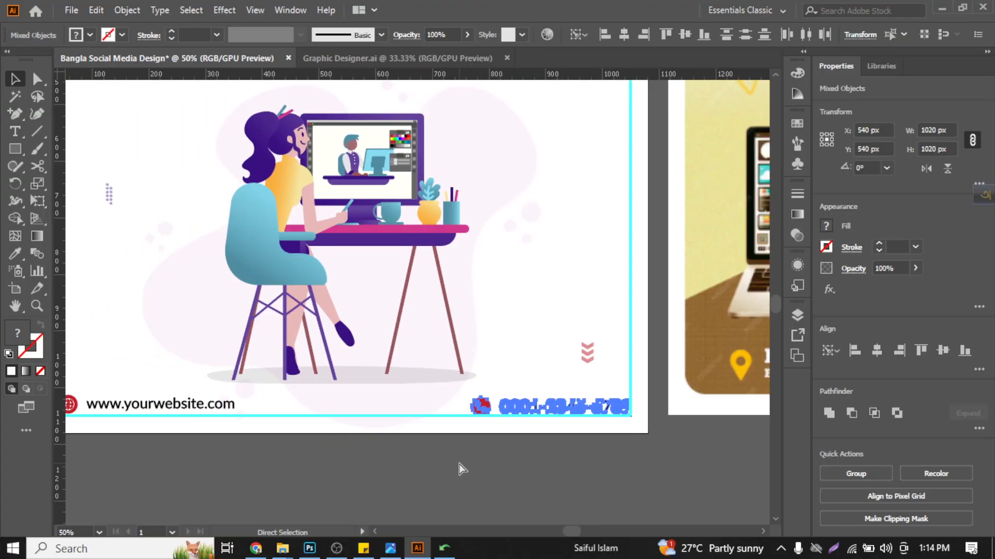
left_click(348, 471)
- Group the globe icon with the website address in the footer
scroll(347, 473, "left", 5)
scroll(304, 428, "up", 5)
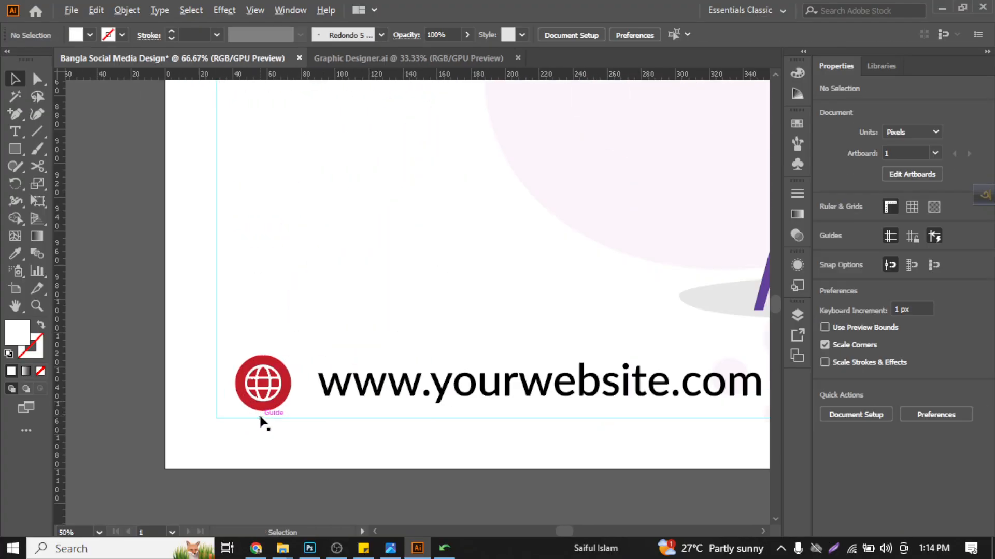
left_click(286, 368)
left_click(431, 365, "shift")
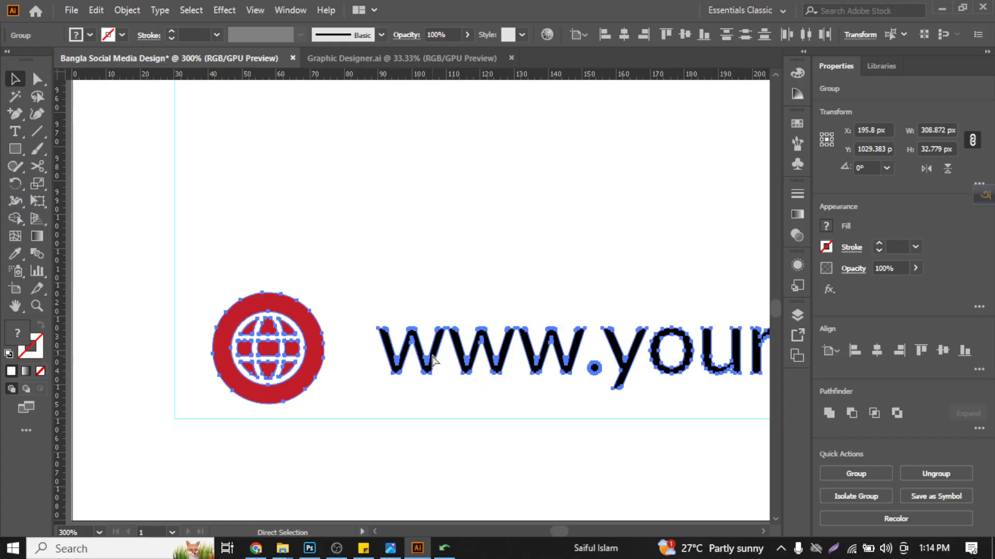
key("ctrl+g")
key("v")
- Align the website group to the left and bottom edges of the margin guide, using the guide as key object, and deselect
left_click(175, 275, "shift")
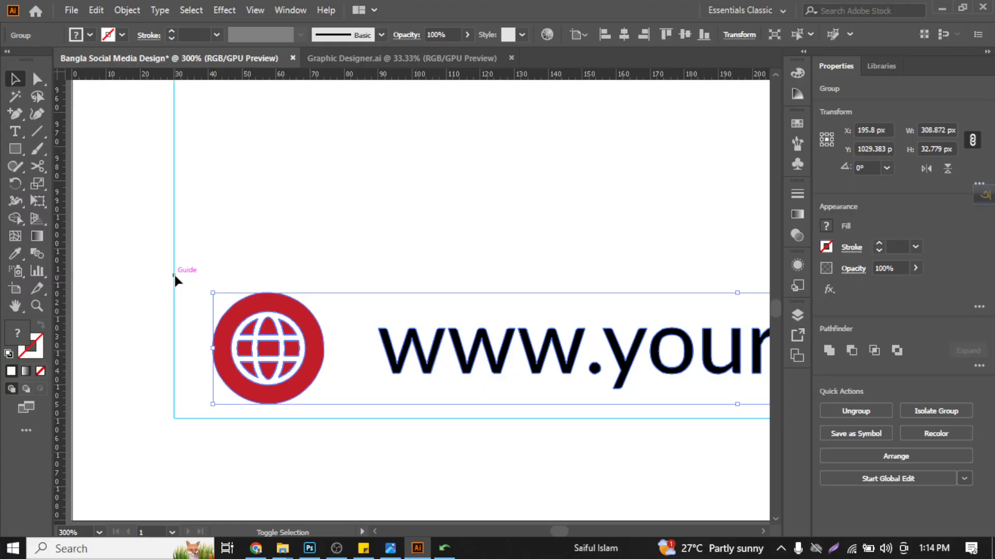
left_click(174, 275)
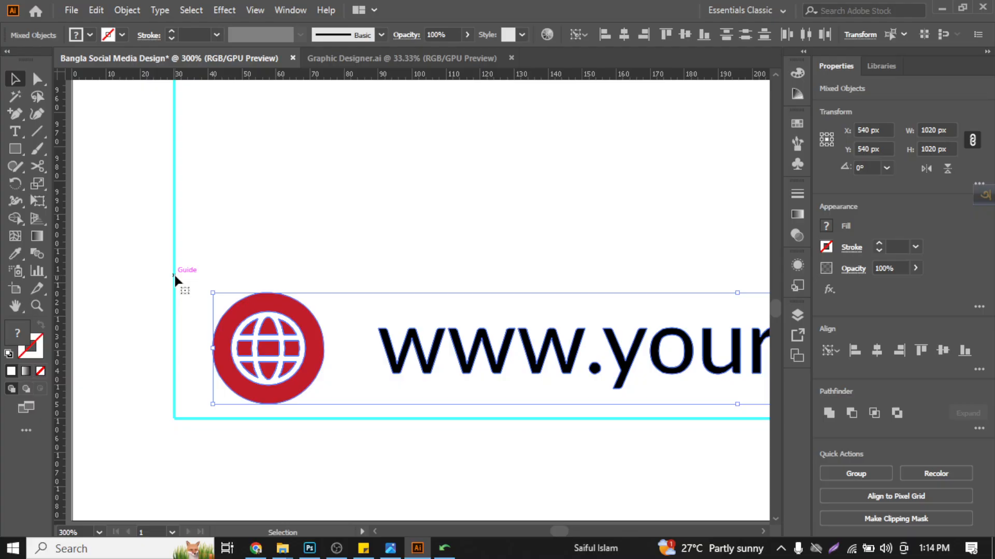
left_click(853, 350)
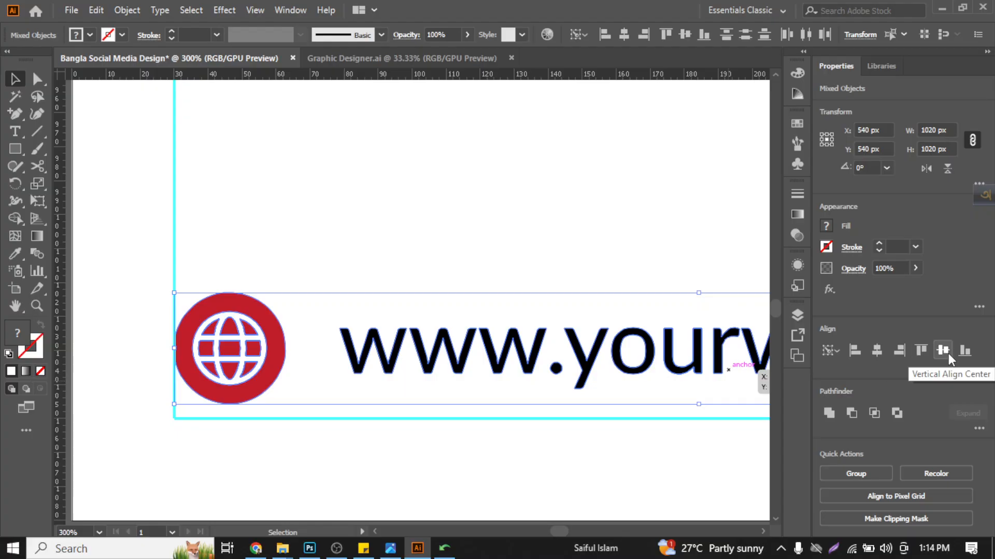
left_click(962, 352)
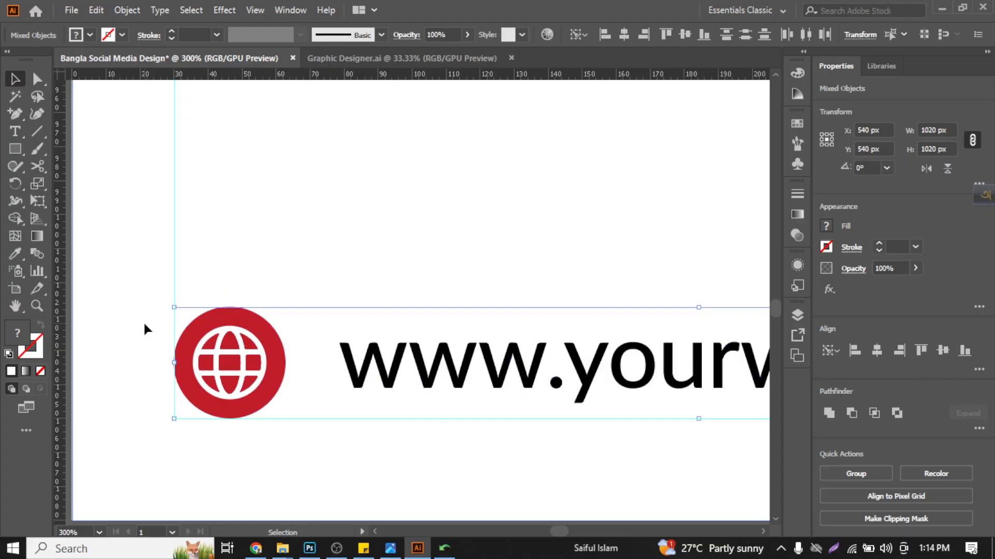
scroll(143, 321, "down", 3)
left_click(132, 306)
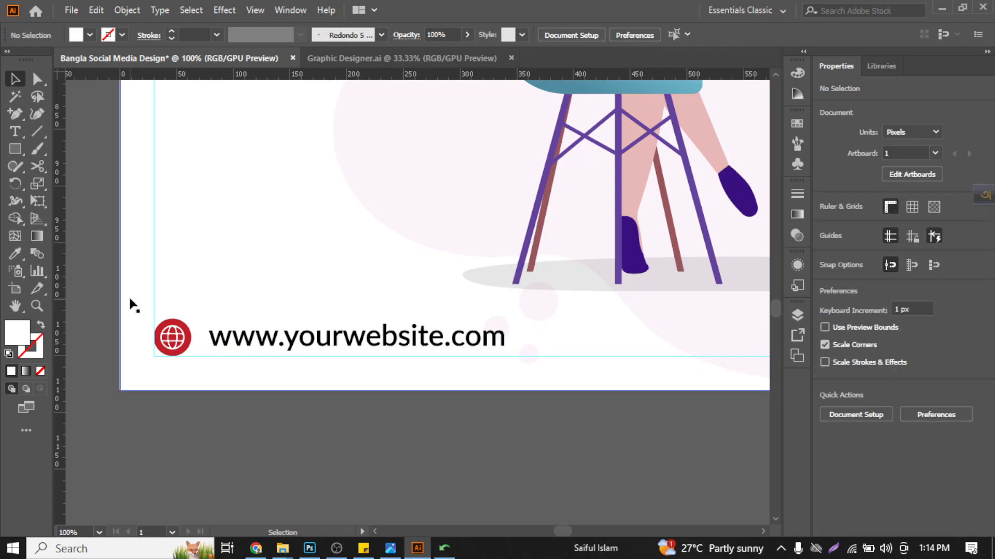
- Lock the white 1080 x 1080 px background rectangle
left_click(132, 305)
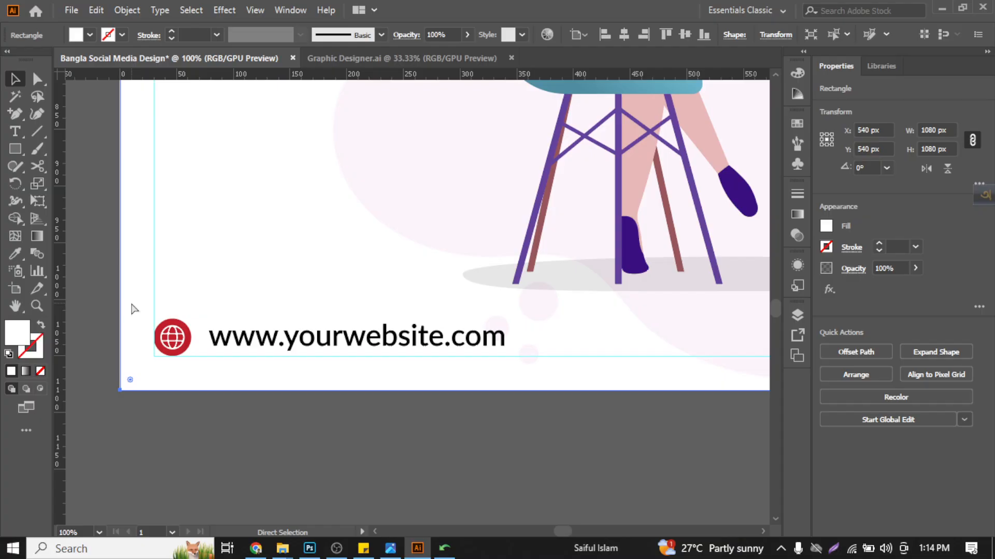
key("ctrl+2")
key("ctrl+alt+2")
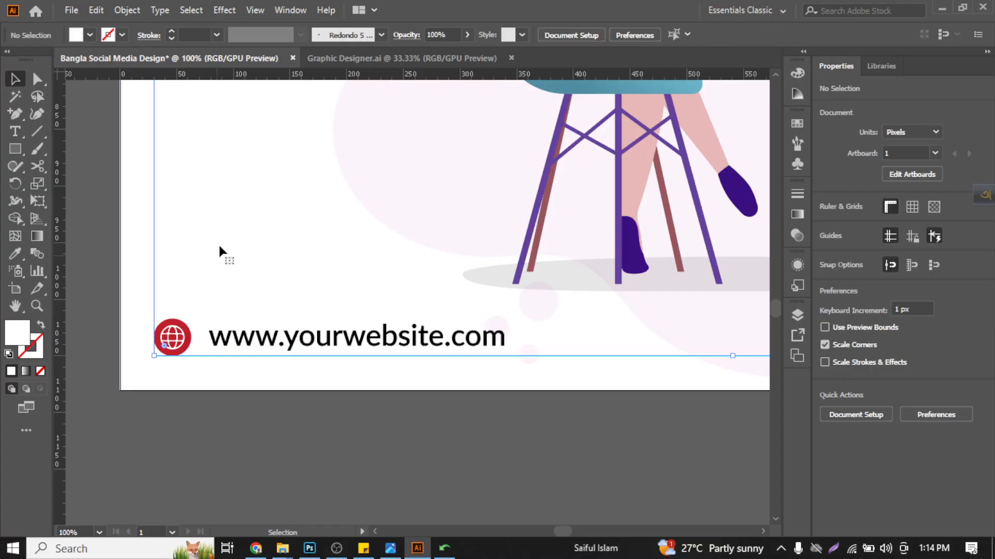
- Reapply Make Guides to the 1020 x 1020 px margin rectangle and deselect it
scroll(219, 243, "down", 3)
scroll(189, 270, "up", 3)
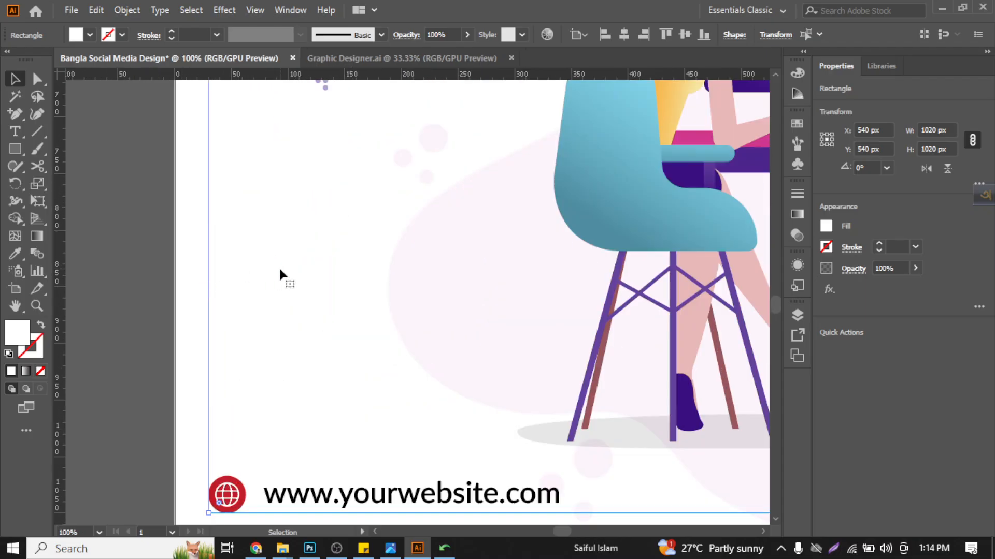
key("ctrl+5")
key("ctrl+z")
scroll(333, 284, "down", 3)
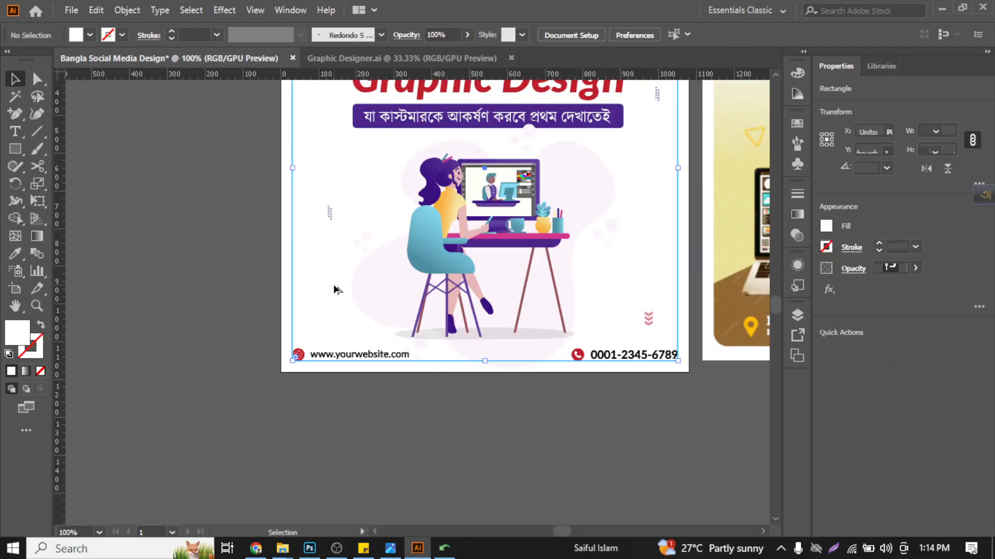
scroll(324, 388, "up", 10)
scroll(361, 337, "down", 3)
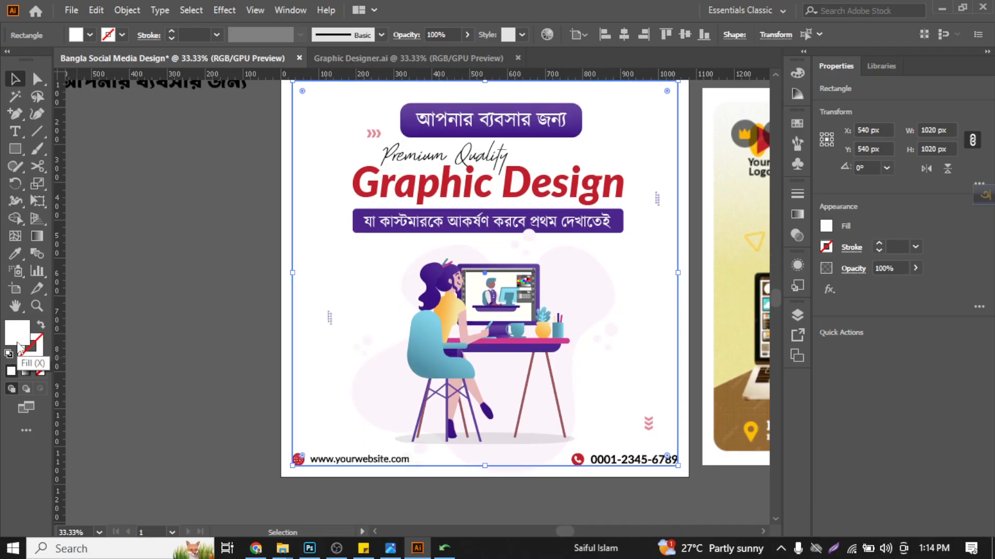
key("ctrl+5")
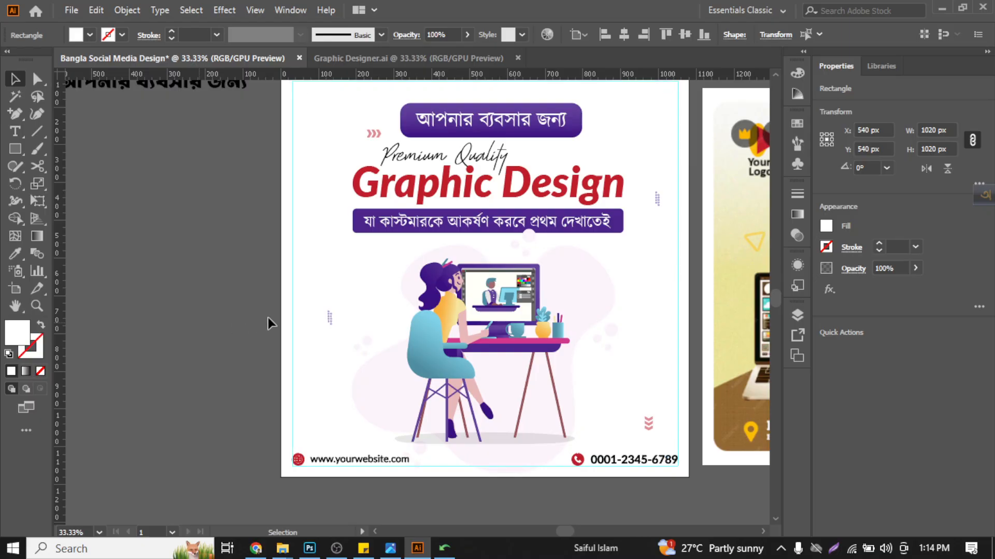
left_click(284, 315)
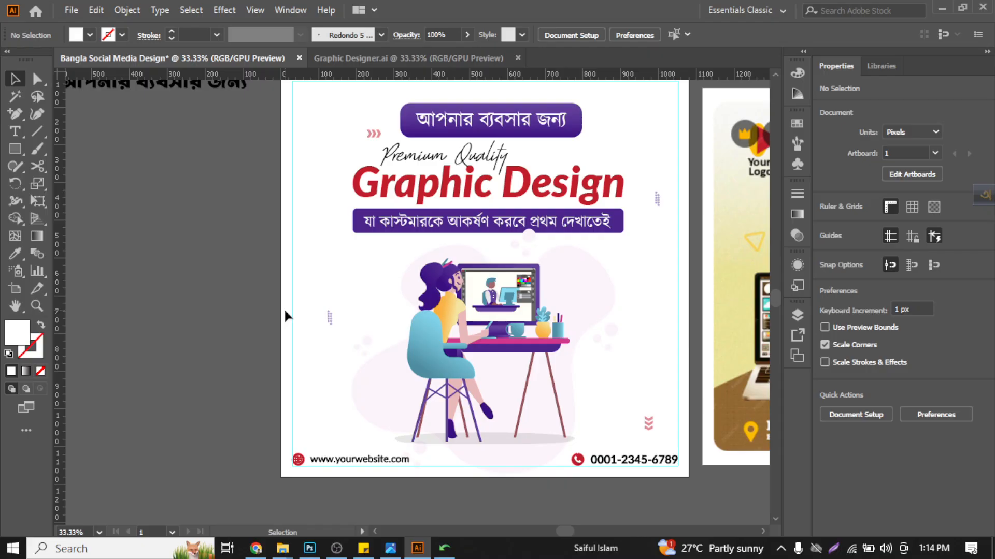
- Remove the white fill from the margin guide rectangle and deselect it
left_click_drag(304, 280, 228, 347)
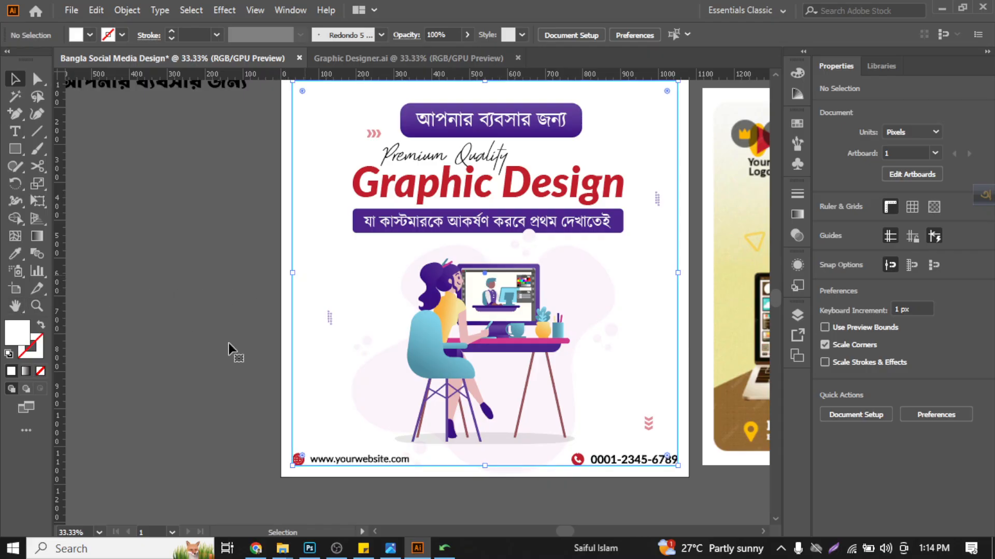
left_click(41, 370)
left_click(141, 319)
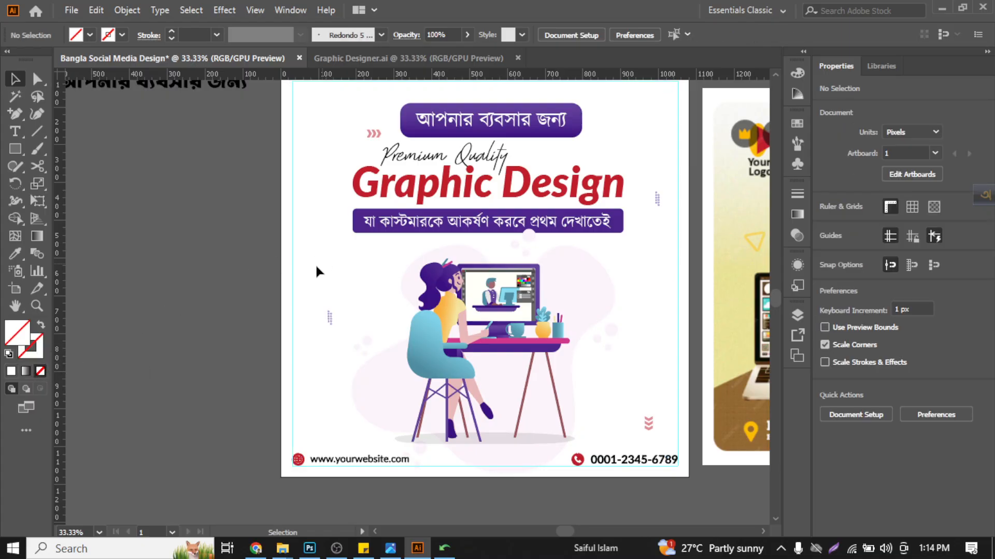
left_click(441, 275)
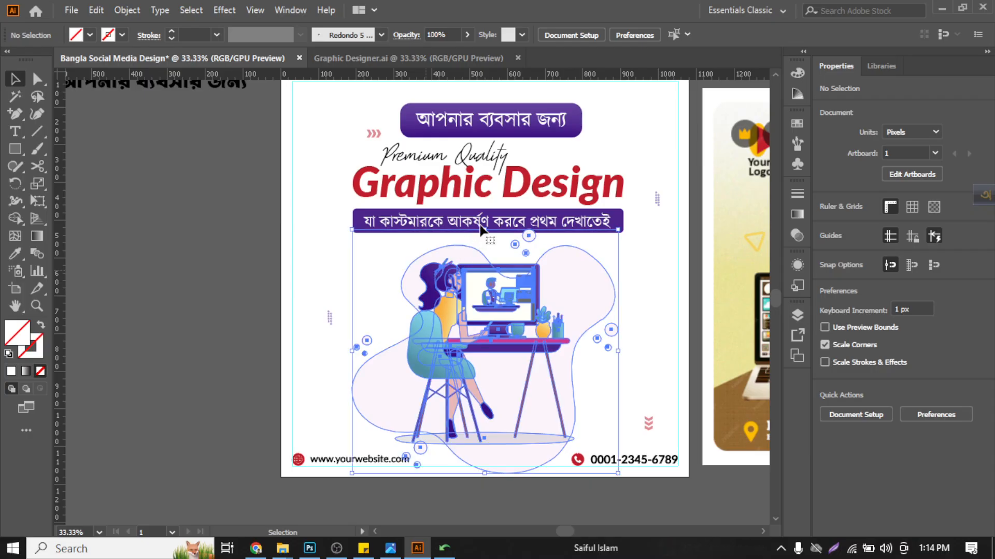
left_click(479, 225)
left_click(513, 310)
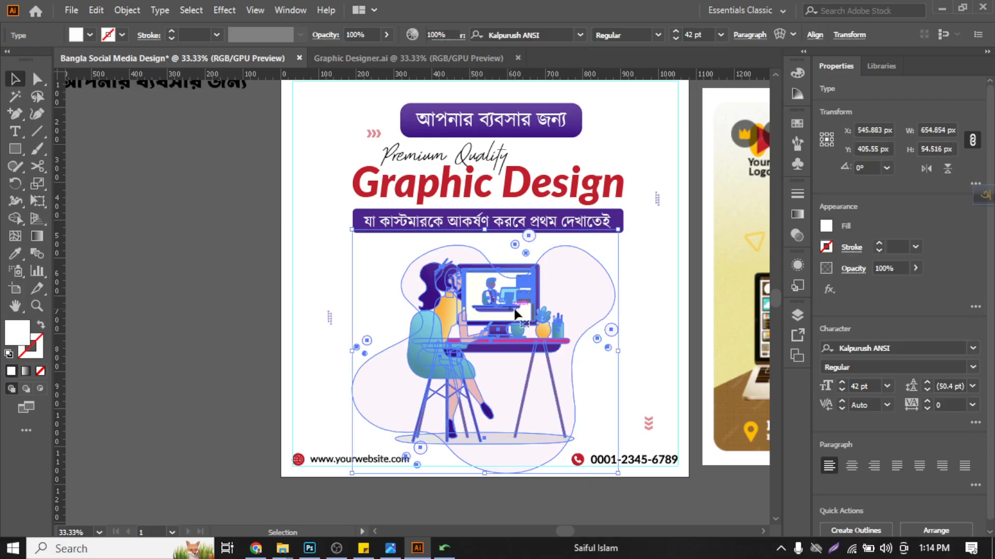
left_click(654, 279)
scroll(652, 288, "up", 1)
scroll(654, 295, "up", 1)
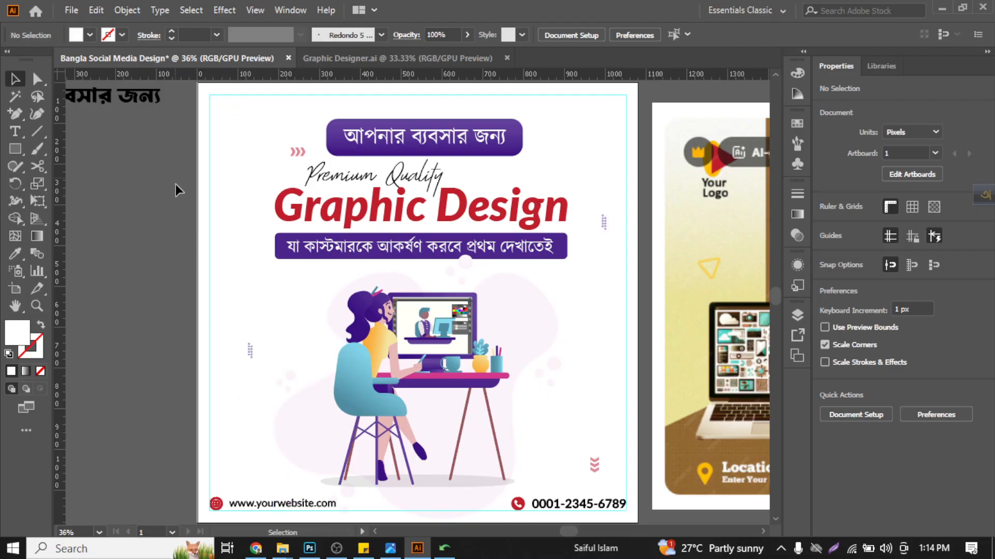
- Examine the Aromed logo in Graphic Designer.ai, then return to the Bangla Social Media Design document
left_click(420, 61)
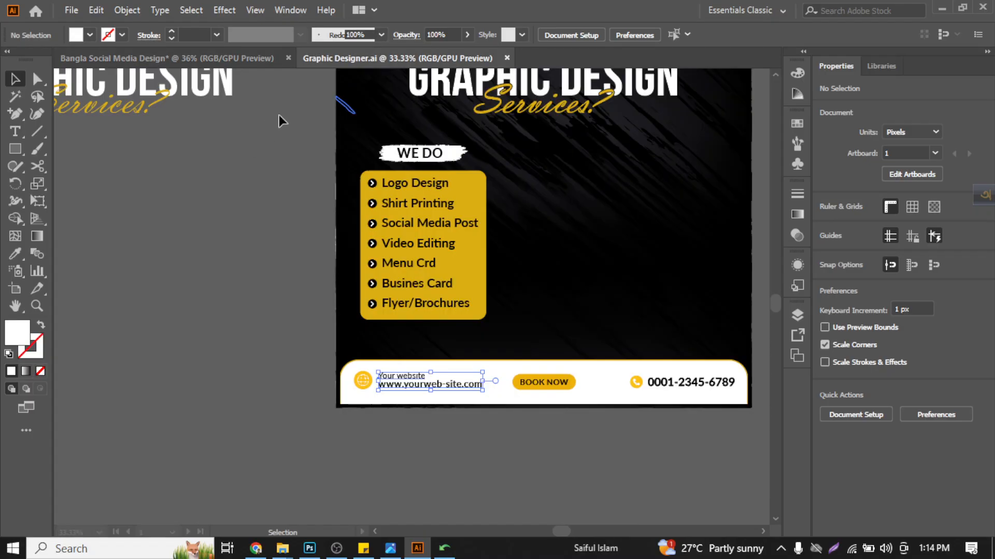
scroll(266, 259, "up", 7)
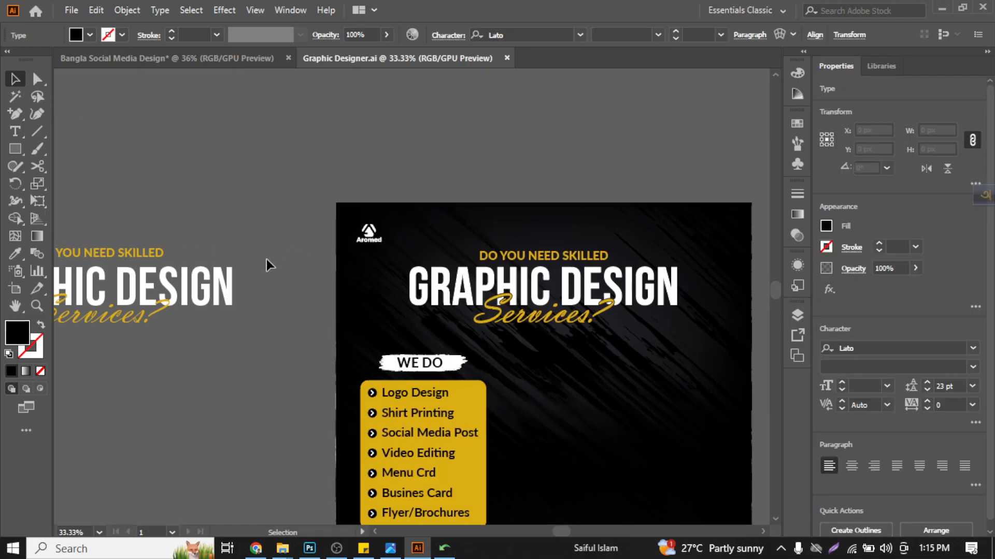
scroll(359, 264, "up", 4)
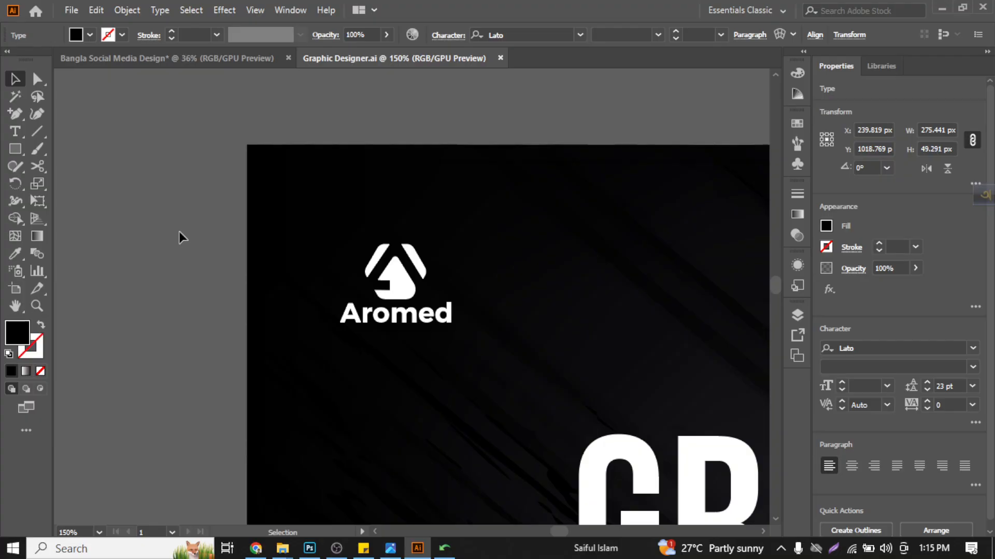
left_click(226, 62)
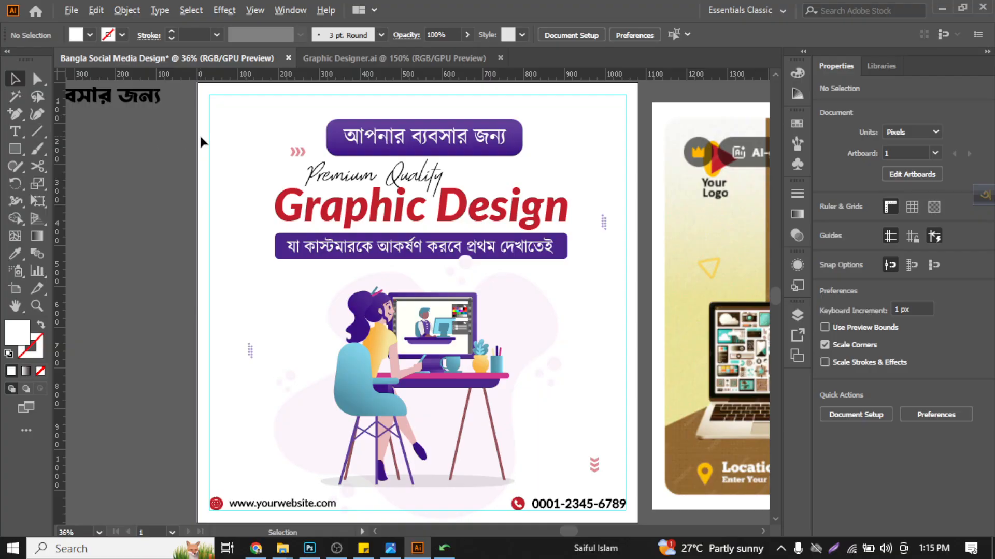
- Draw a circle about 84 px in diameter inside the upper-left corner of the margin guide
scroll(201, 140, "up", 1)
scroll(223, 236, "up", 3)
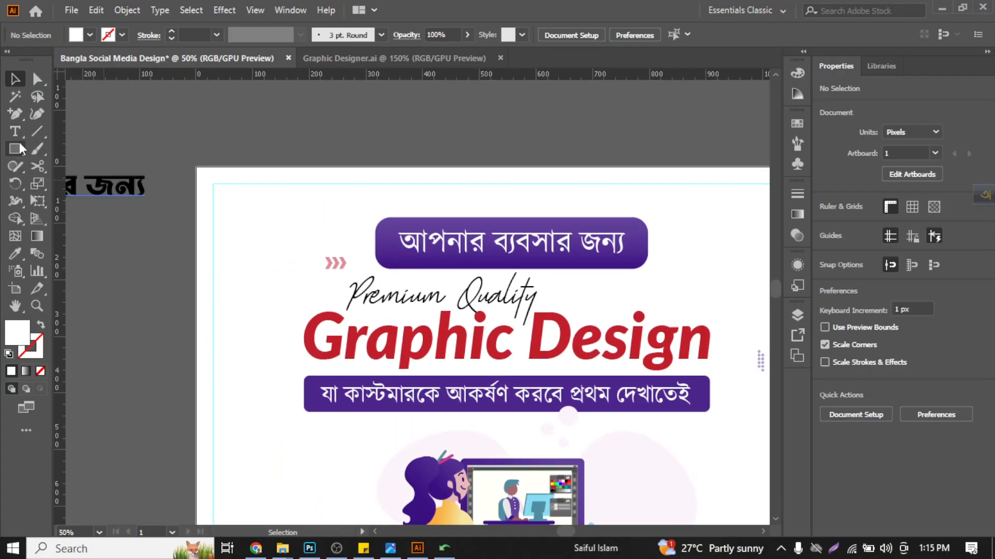
left_click_drag(20, 150, 85, 182)
scroll(249, 229, "up", 3)
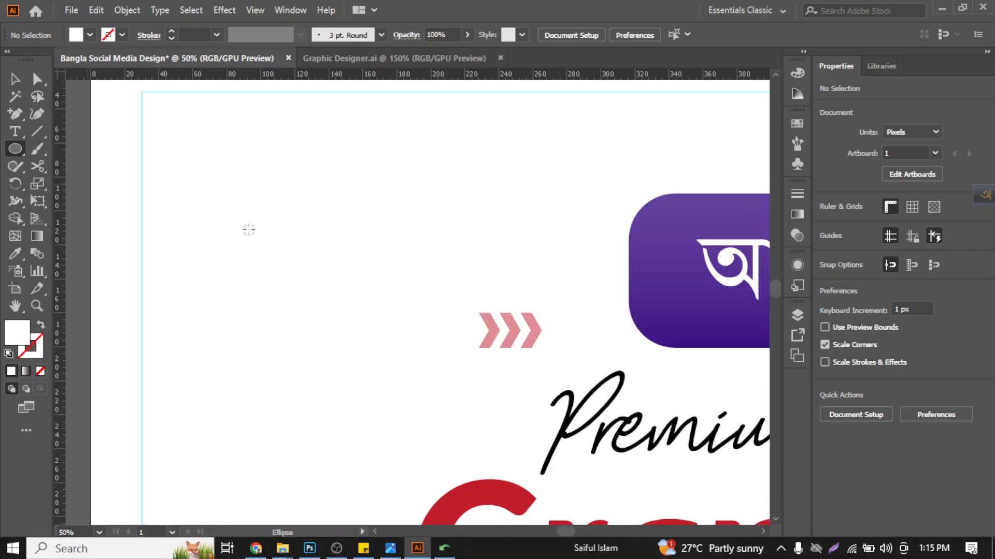
scroll(248, 230, "up", 4)
left_click_drag(250, 212, 321, 309)
left_click(15, 79)
- Apply the purple gradient of the top headline's rounded box to the circle using the Eyedropper
scroll(236, 233, "down", 2)
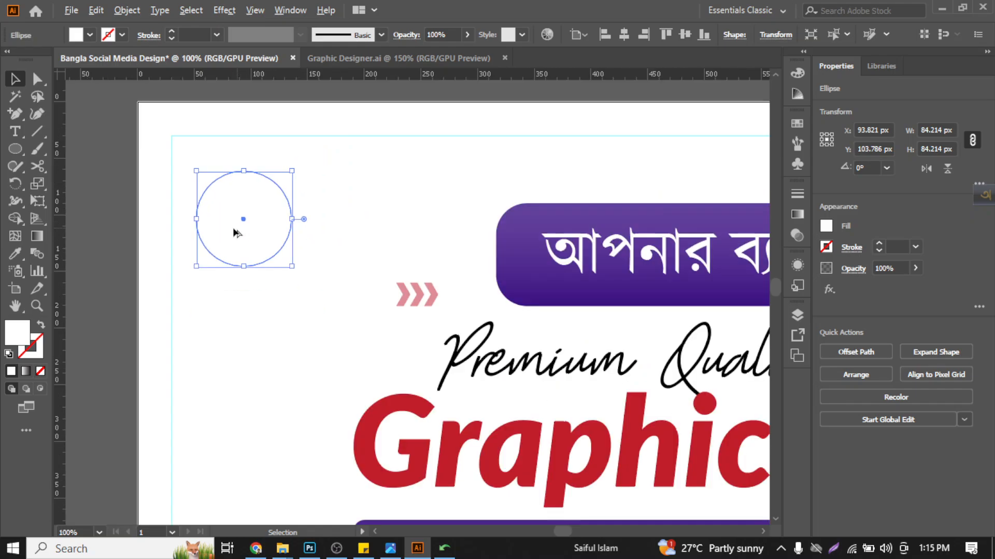
scroll(236, 234, "down", 1)
left_click(15, 253)
left_click(438, 221)
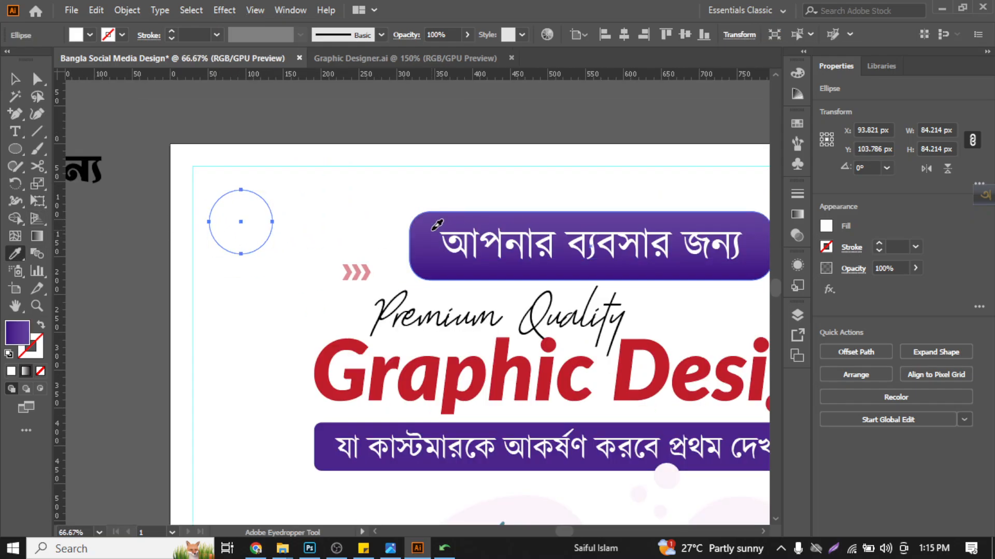
- Add the text "Logo" over the purple circle as a point text object
left_click(16, 132)
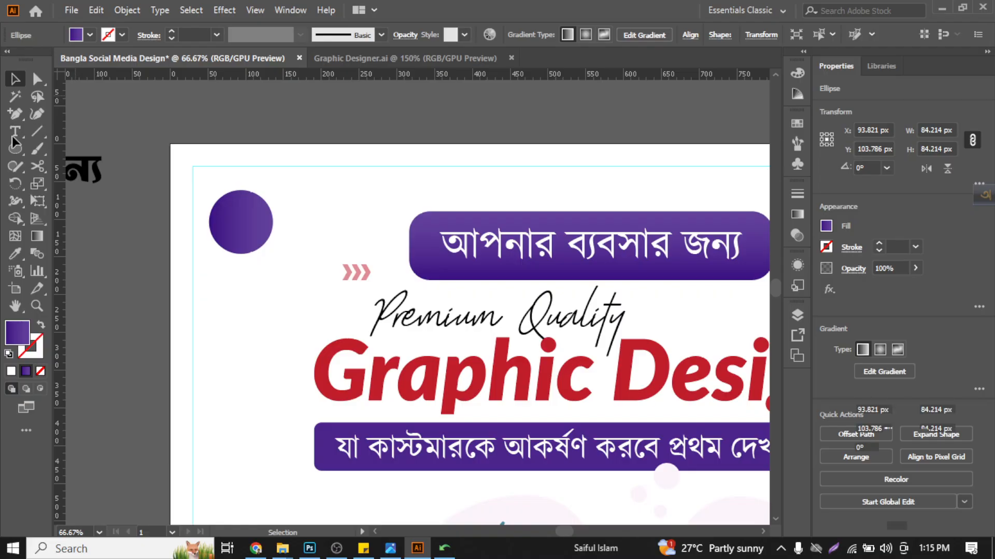
scroll(251, 229, "up", 1)
left_click(238, 223)
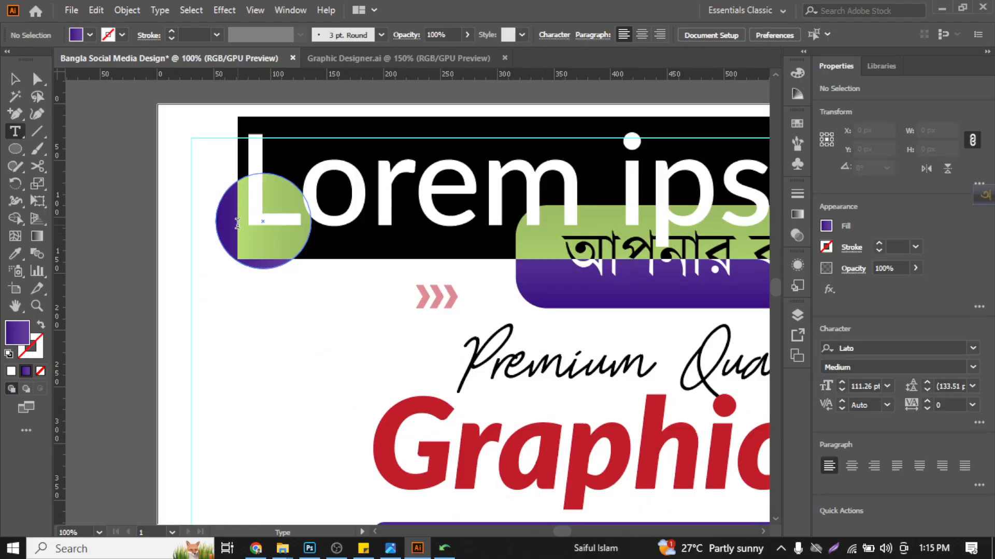
type("Logo")
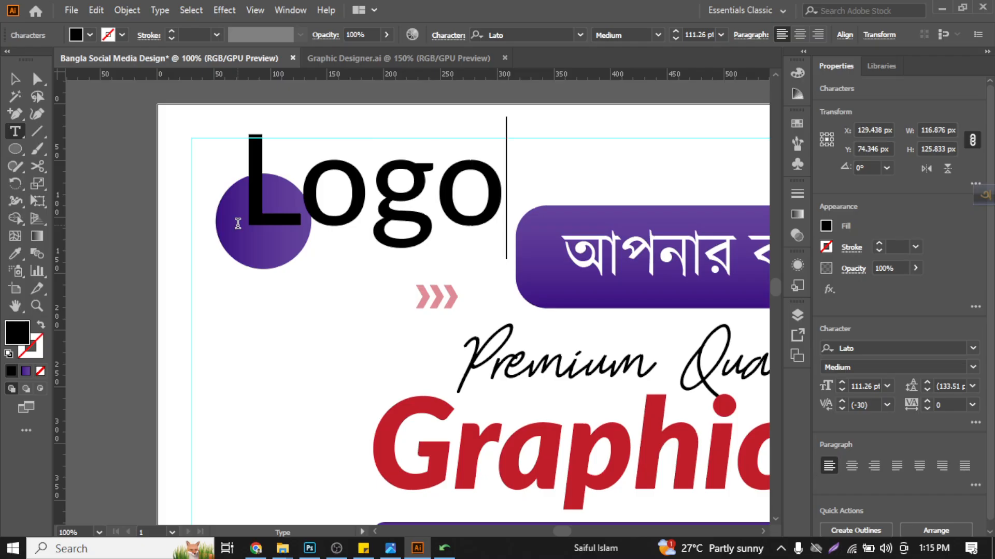
left_click(15, 79)
- Scale the "Logo" text down to about 12 pt and move it inside the purple circle
scroll(417, 213, "up", 2)
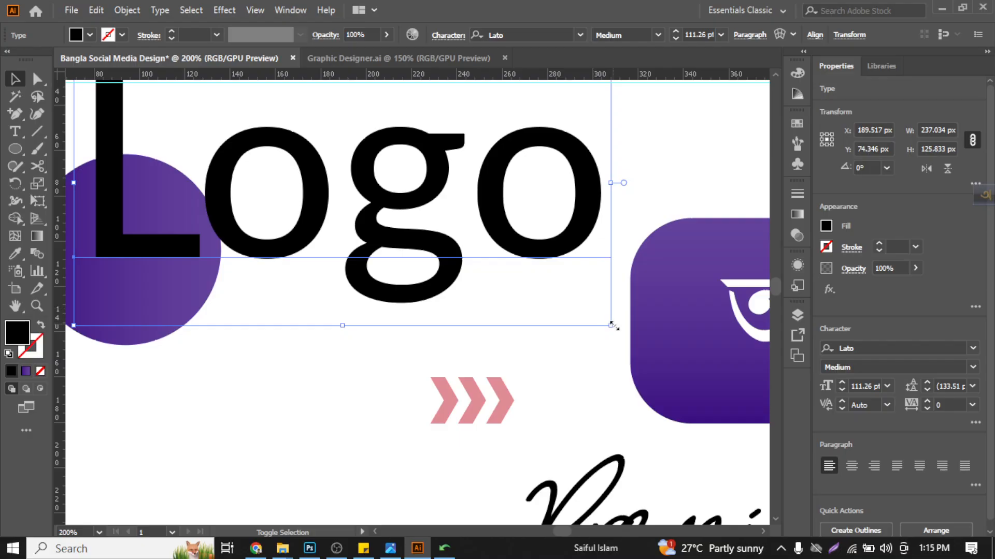
left_click(466, 271)
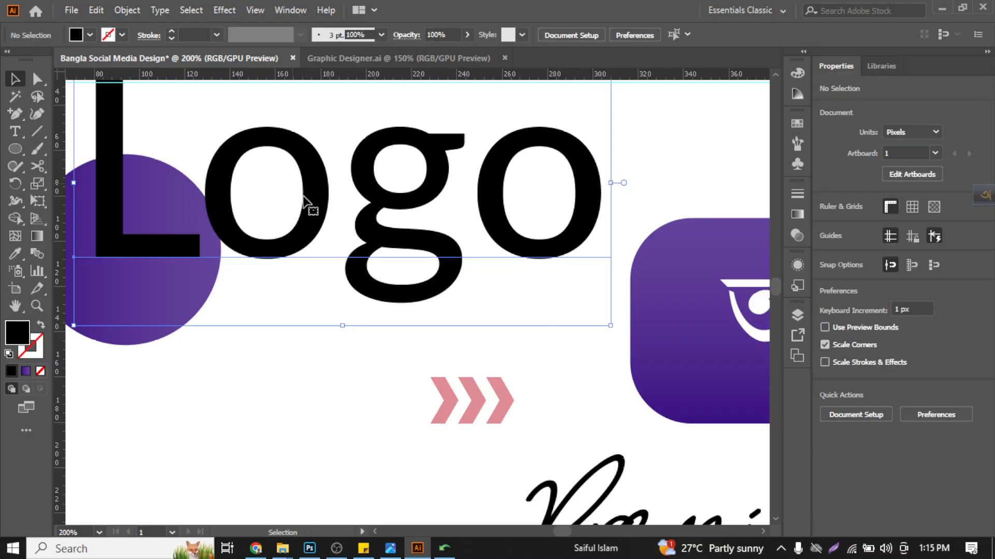
scroll(584, 309, "down", 2)
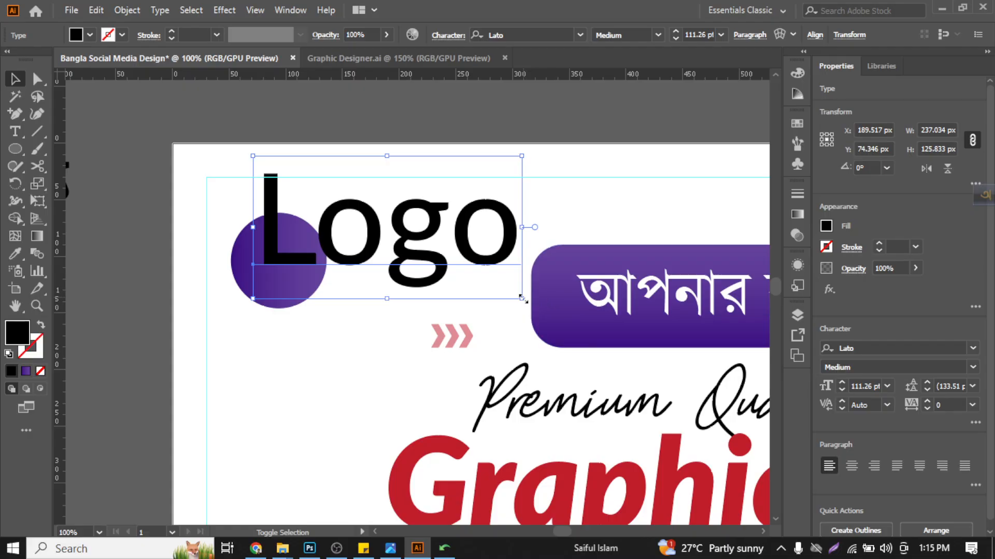
left_click_drag(522, 300, 282, 172)
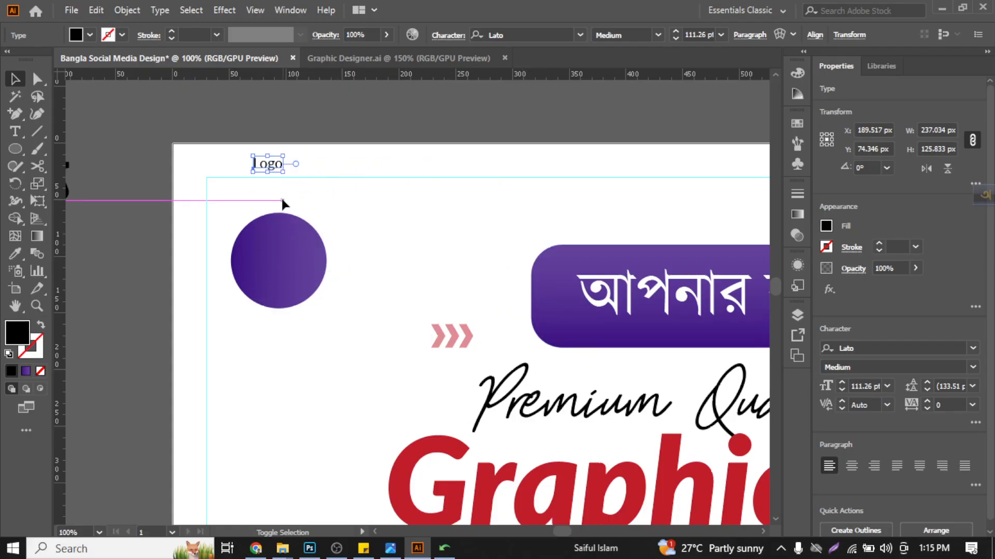
scroll(260, 212, "up", 2)
left_click_drag(279, 121, 283, 307)
- Fill the "Logo" text with white and enlarge it to about 26 pt
left_click(90, 36)
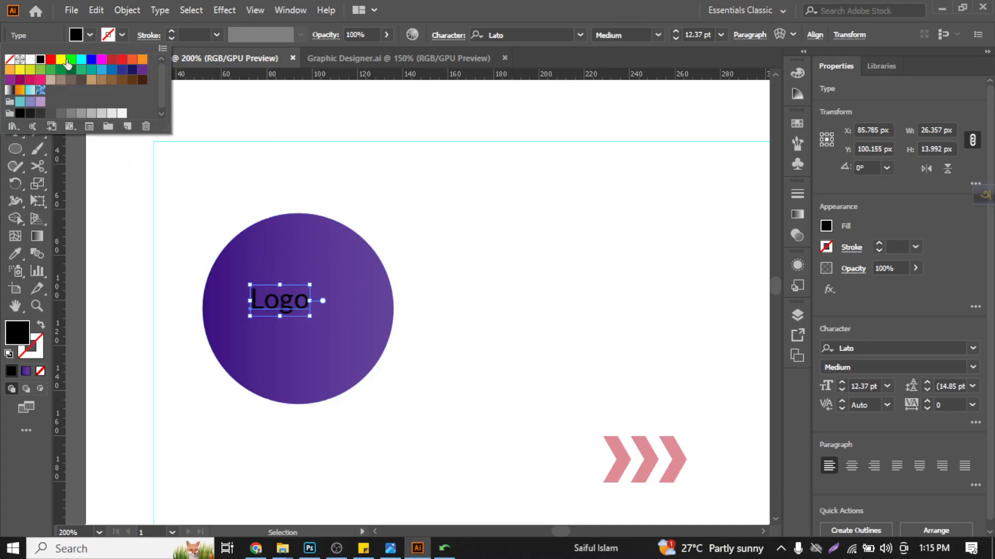
left_click(31, 60)
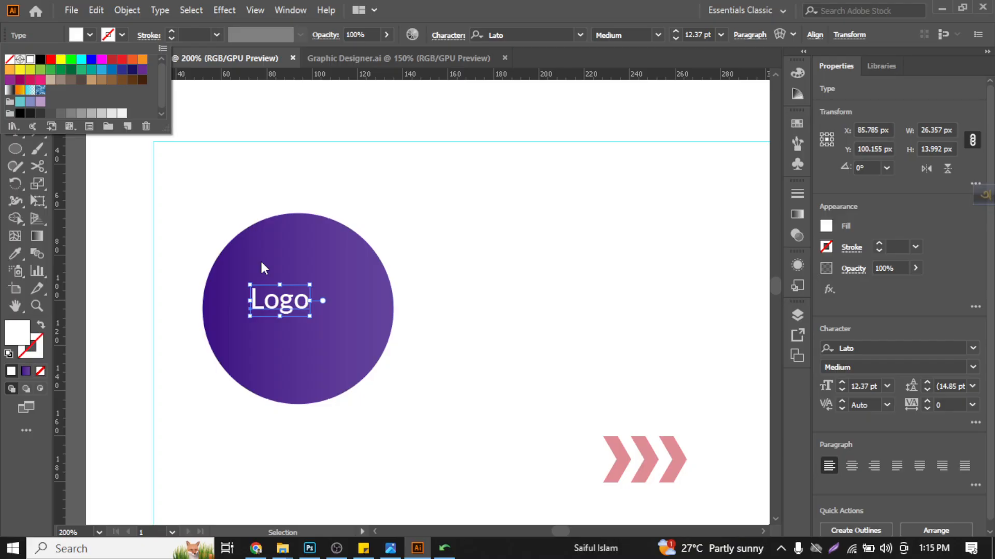
left_click(309, 317)
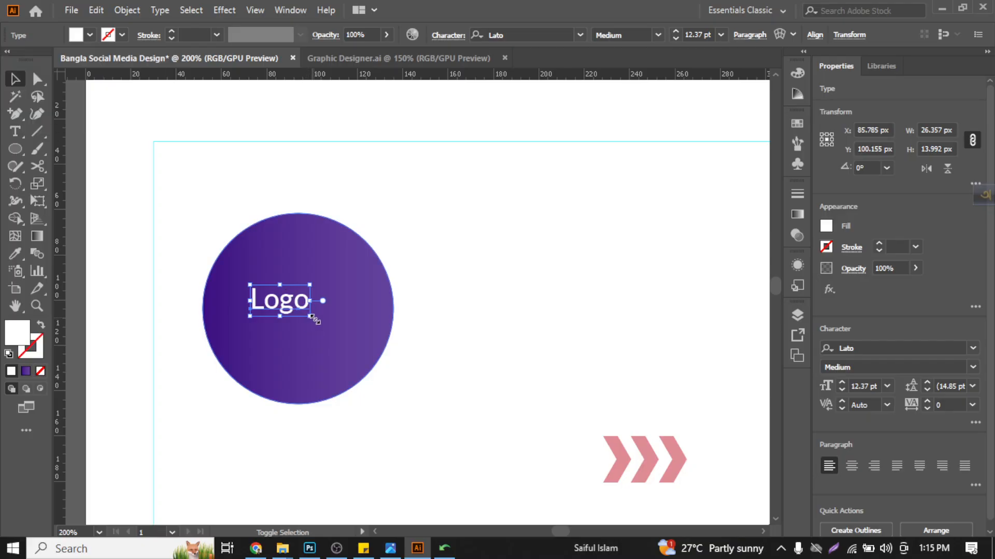
left_click_drag(310, 316, 388, 366)
- Place a copy of the "Logo" text directly below it in the circle and change the copy to "Design"
left_click_drag(338, 332, 309, 349)
double_click(310, 349)
type("De")
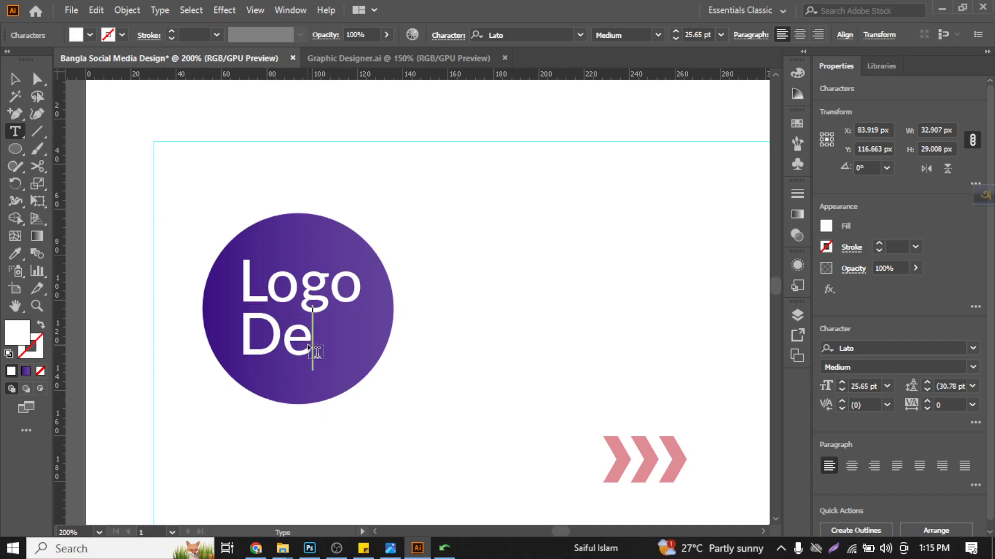
type("sign")
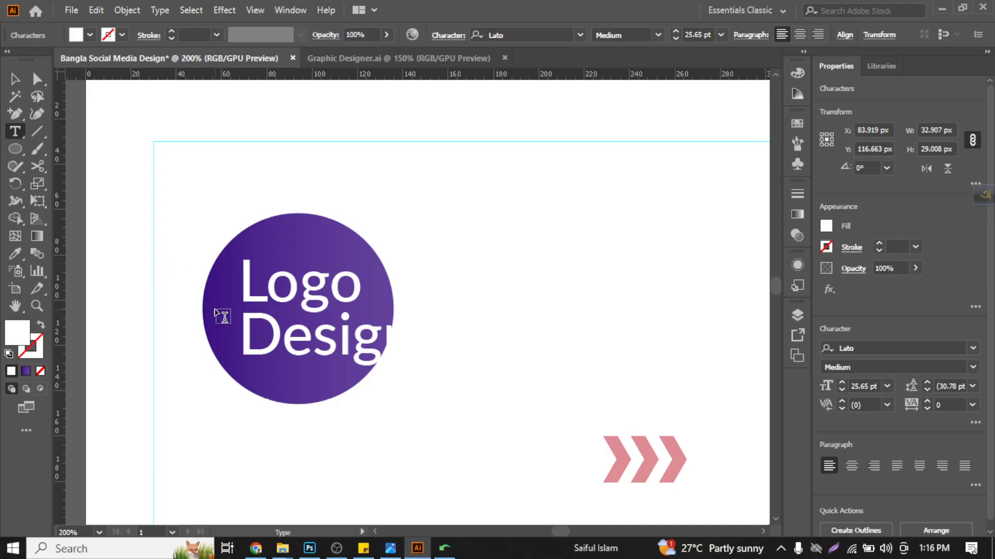
- Replace the word "Design" in the second text line with "Here"
key("BackSpace")
key("BackSpace")
key("BackSpace")
key("BackSpace")
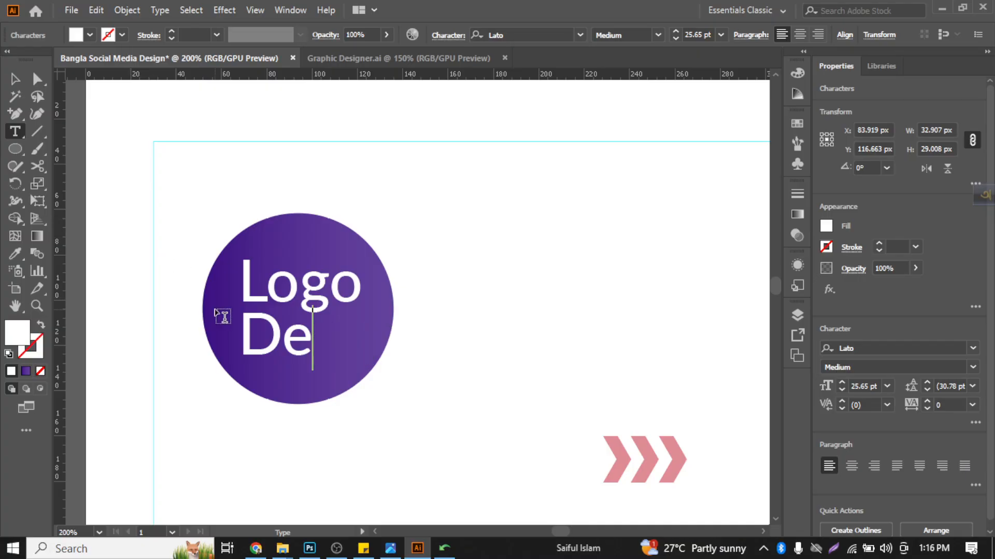
key("BackSpace")
key("BackSpace")
type("H")
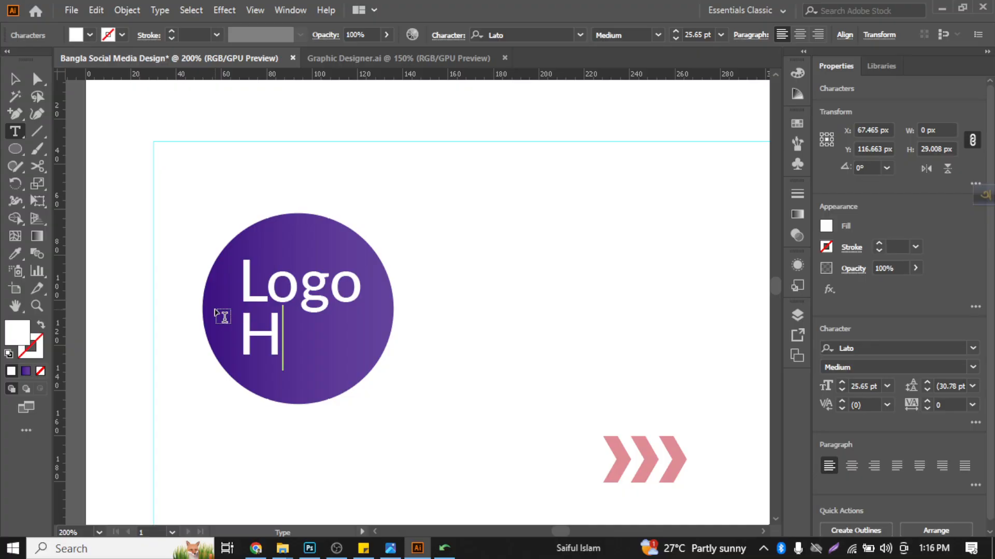
type("ere")
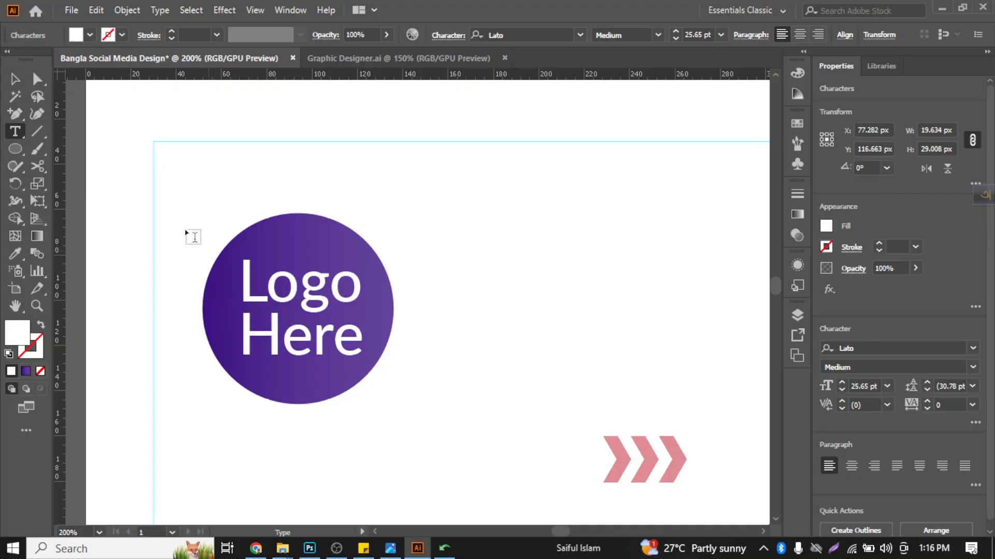
left_click(15, 79)
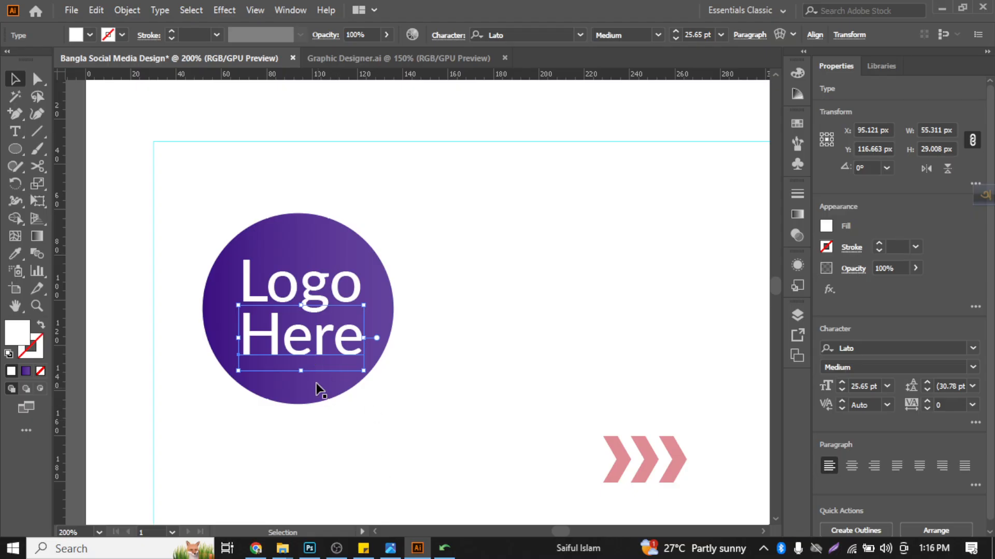
- Center "Logo" and "Here" horizontally on the circle, using the circle as key object, and deselect
left_click(322, 288, "shift")
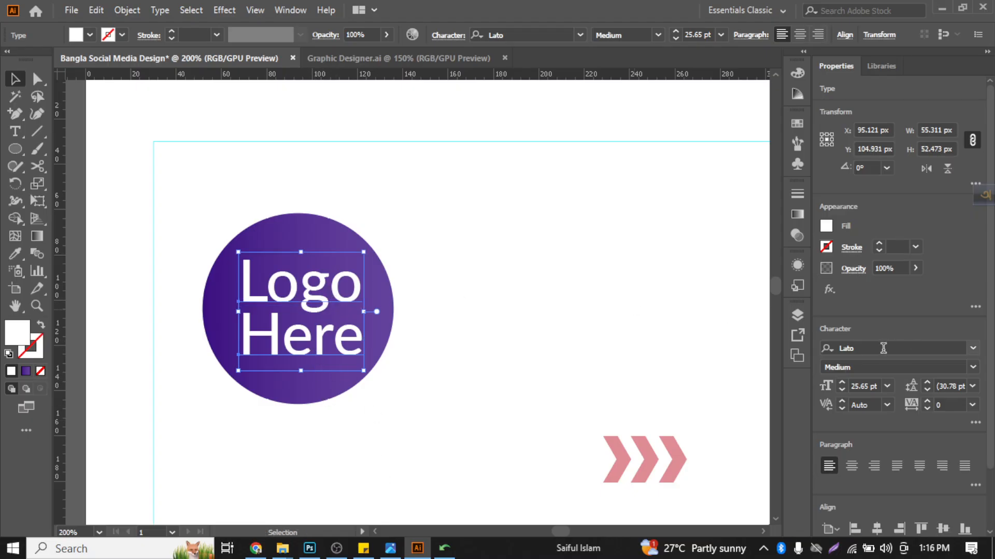
left_click(300, 235, "shift")
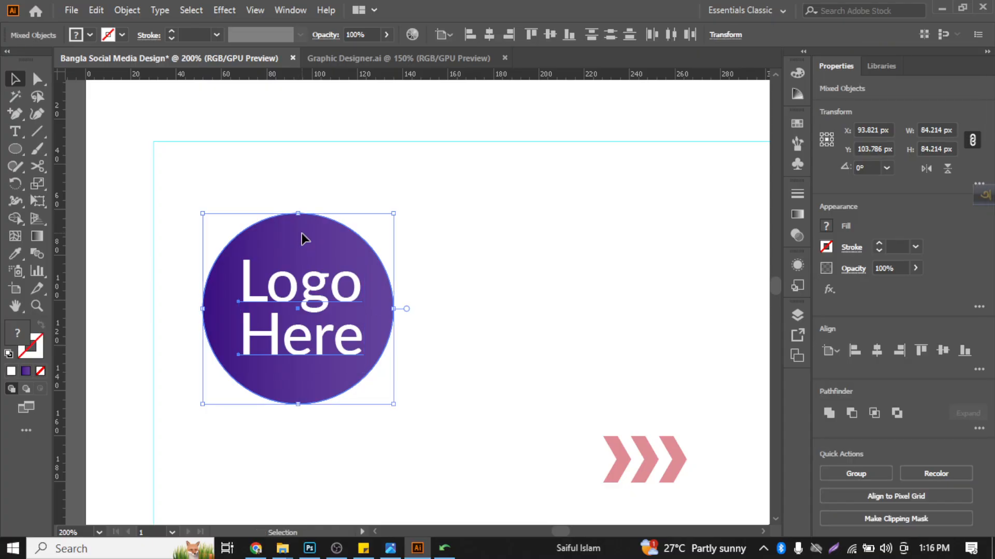
left_click(485, 37)
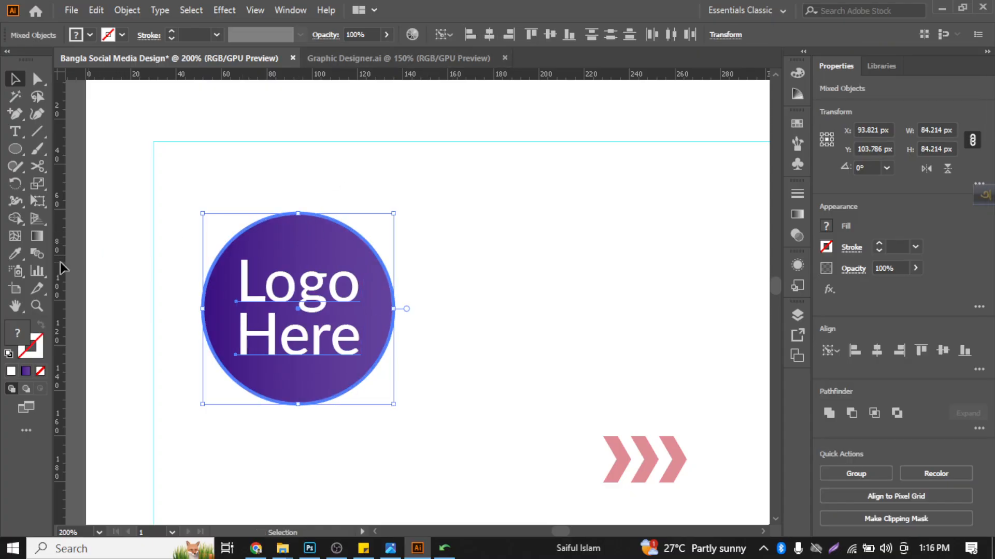
left_click(102, 228)
- Widen the gap between the two text lines by nudging "Here" down 1 px and "Logo" up 2 px
left_click(313, 330)
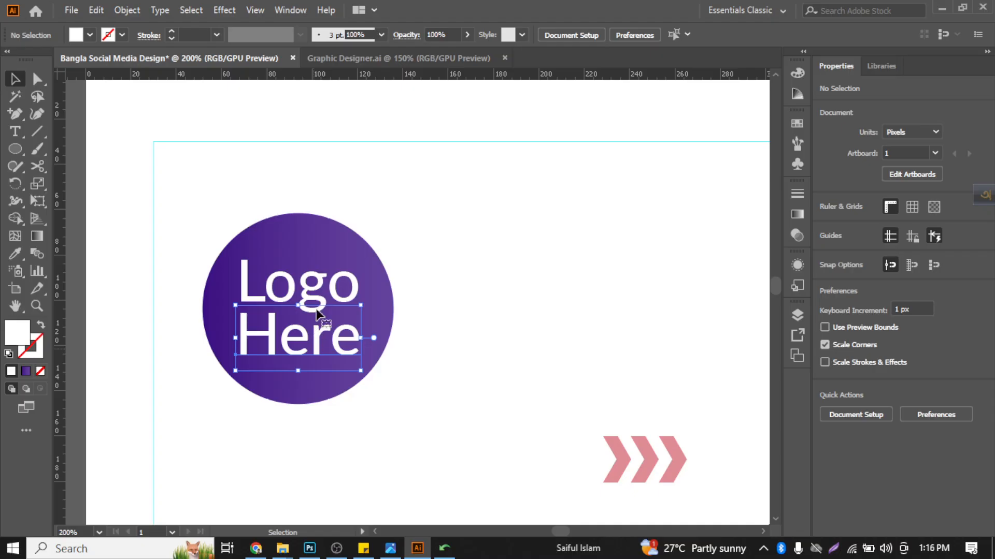
key("Down")
left_click(310, 282)
key("Up")
key("Up")
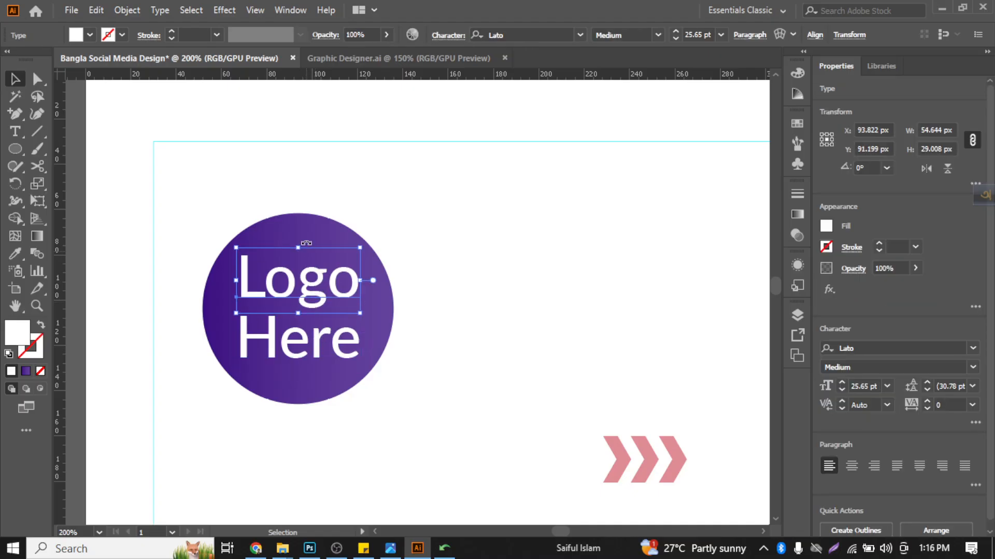
- Group the circle with both text lines, align the group to the margin guide's left and top edges, and deselect
left_click(302, 228, "shift")
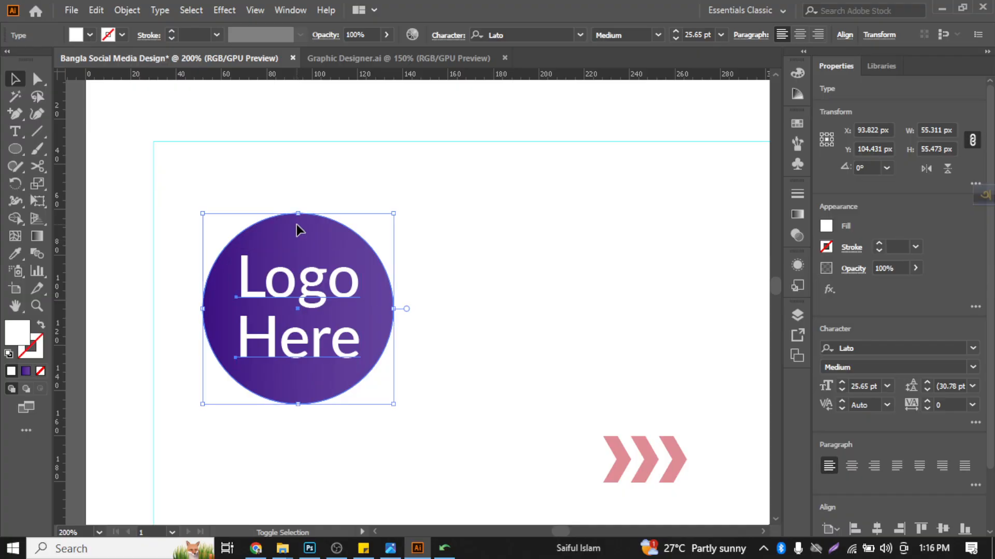
key("ctrl+g")
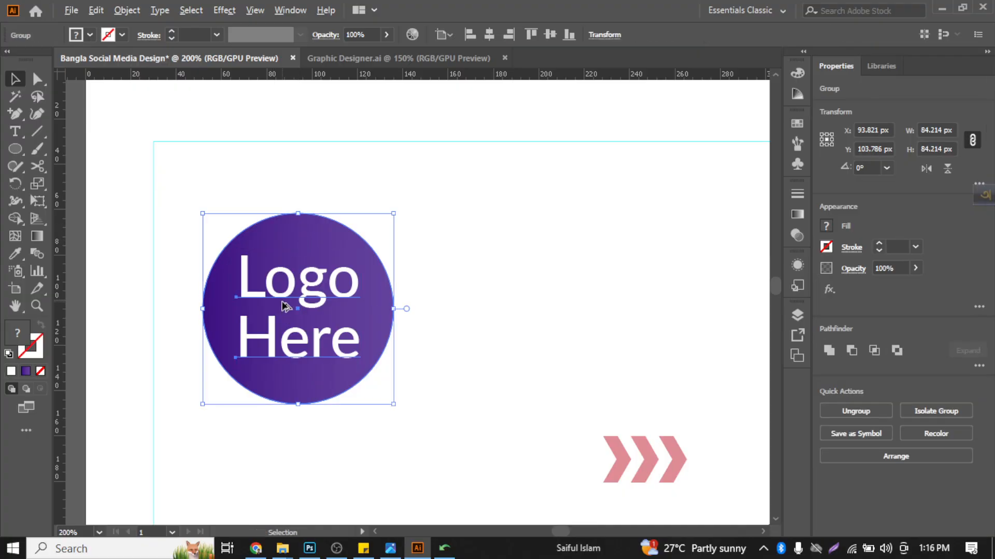
scroll(285, 306, "down", 1)
left_click(277, 182, "shift")
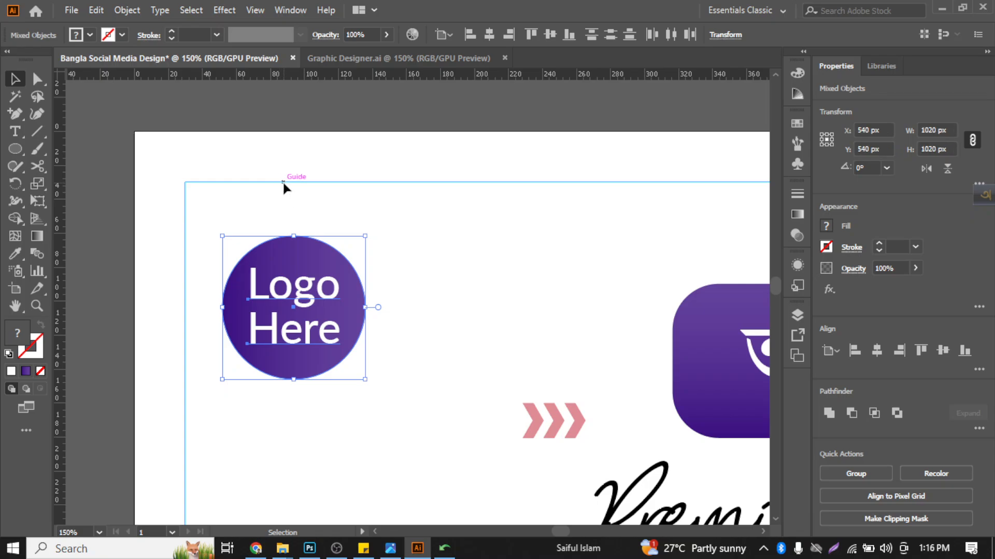
left_click(469, 35)
left_click(531, 35)
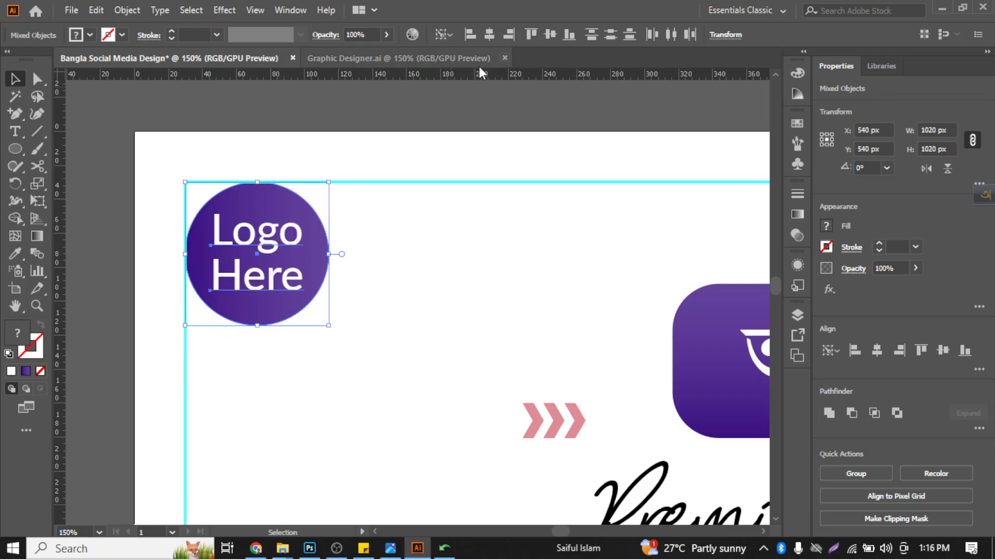
left_click(402, 124)
- Scale the logo group down proportionally to about 52 x 52 px from its upper-left corner and deselect it
scroll(305, 261, "down", 2)
left_click(305, 268)
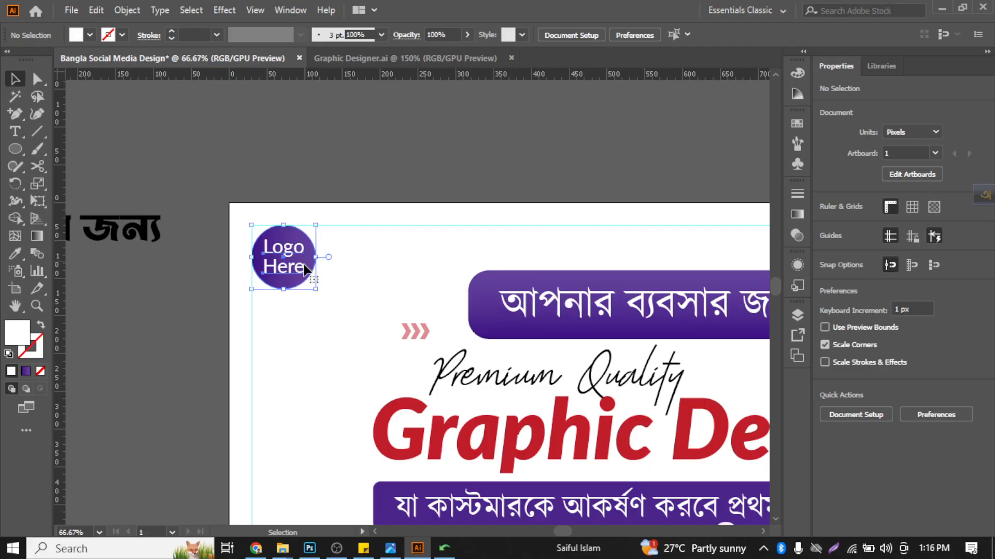
scroll(287, 276, "up", 3)
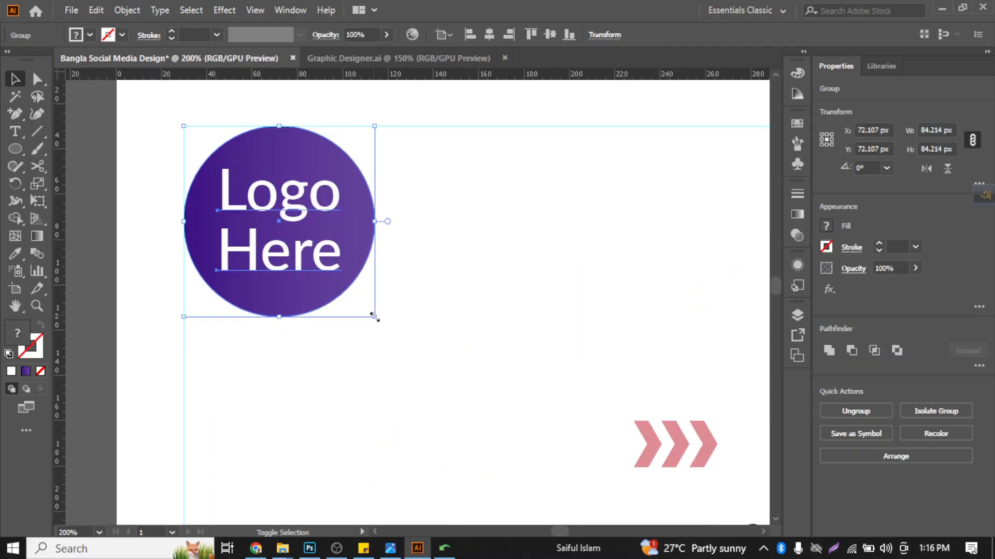
left_click_drag(375, 318, 303, 244)
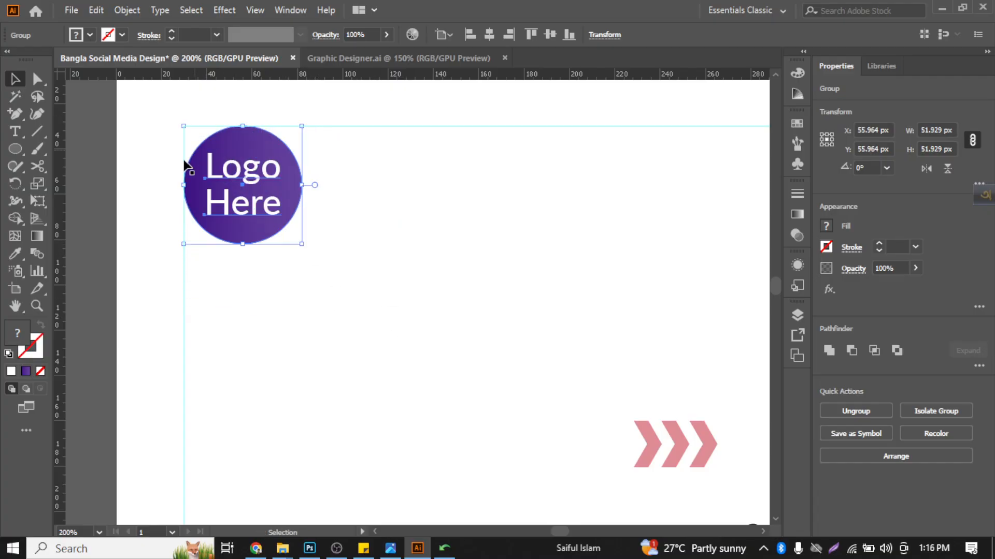
left_click(142, 252)
scroll(142, 254, "down", 4)
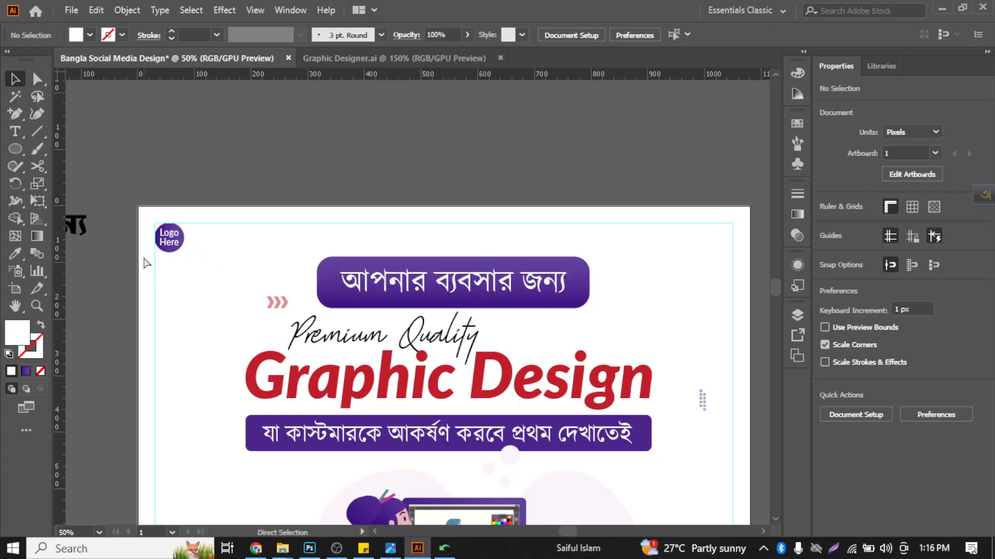
- Delete the embedded reference image beside the artboard
scroll(146, 263, "down", 1)
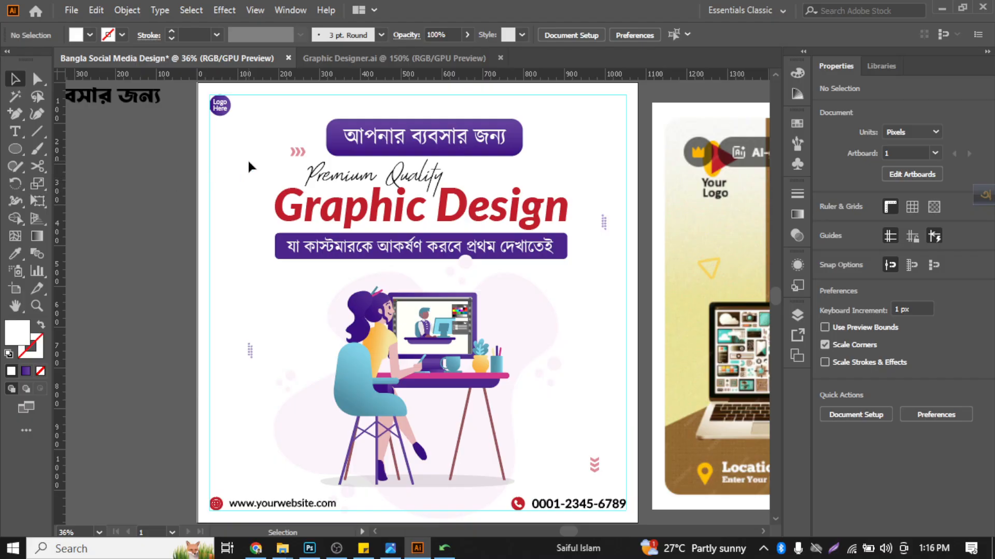
scroll(155, 186, "down", 1)
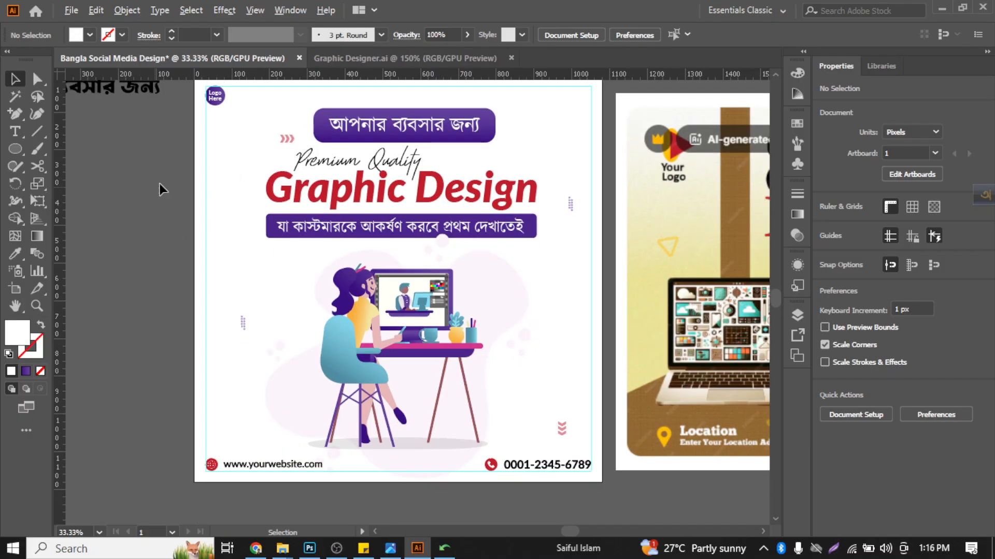
left_click(697, 209)
key("Delete")
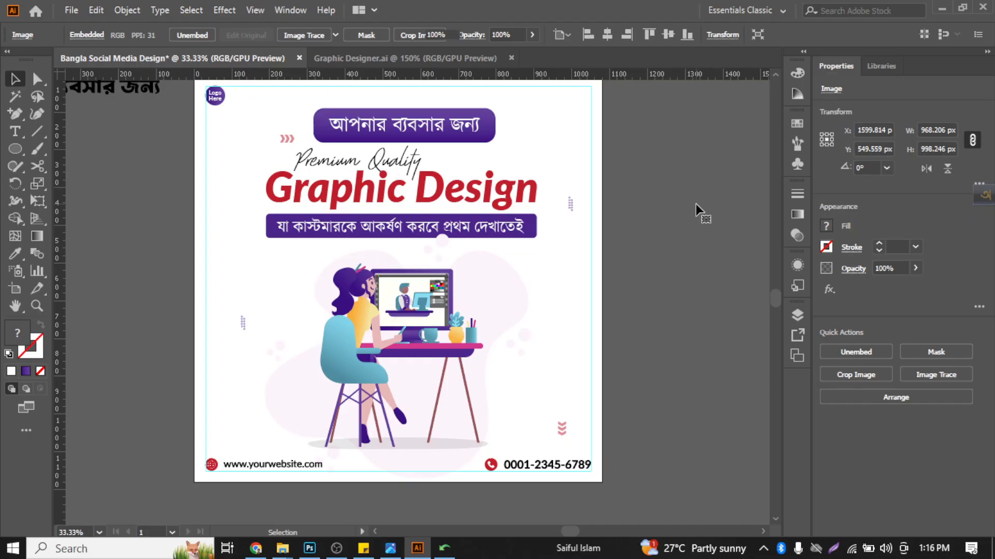
- Delete the rectangular margin guide and fit the artboard in view
scroll(656, 291, "up", 2)
scroll(656, 291, "left", 3)
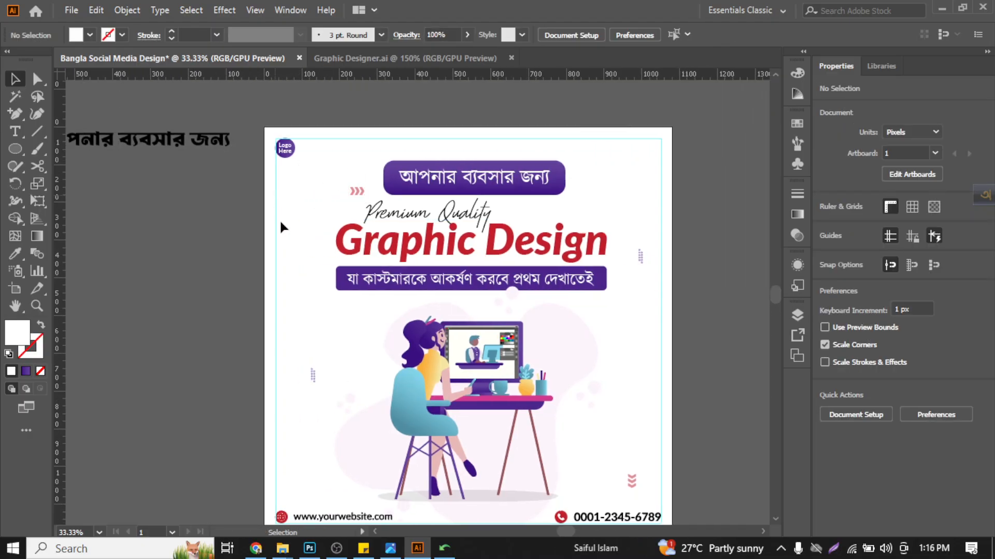
left_click(273, 201)
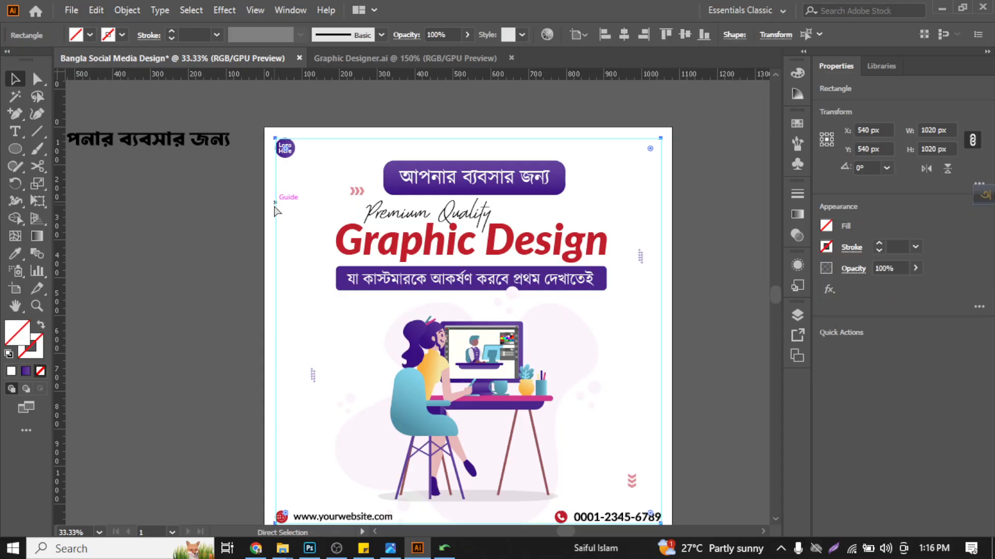
key("Delete")
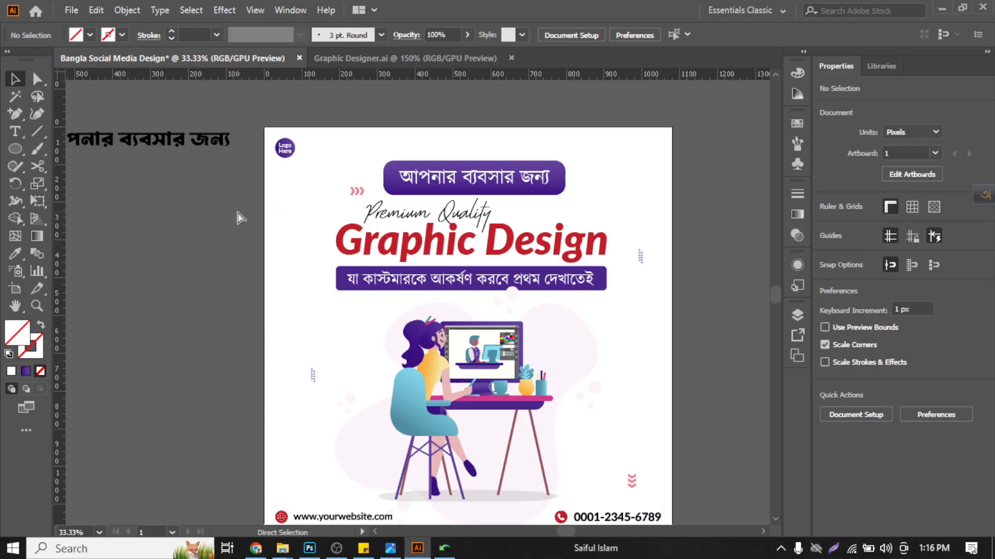
key("ctrl+0")
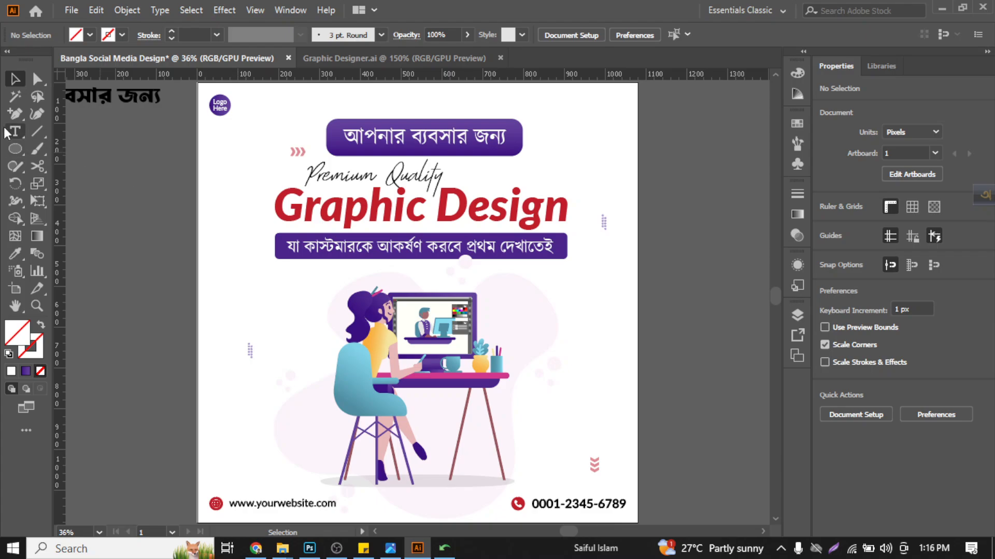
- Draw a three-point shape about 52 x 59 px with the Star tool, just below the upper Bangla text banner
left_click(15, 113)
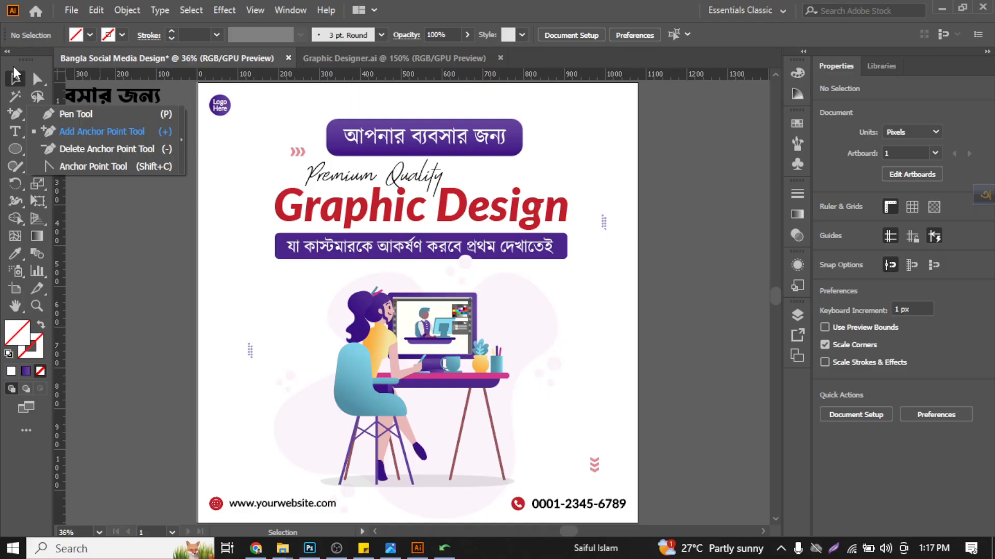
left_click(15, 165)
left_click(15, 148)
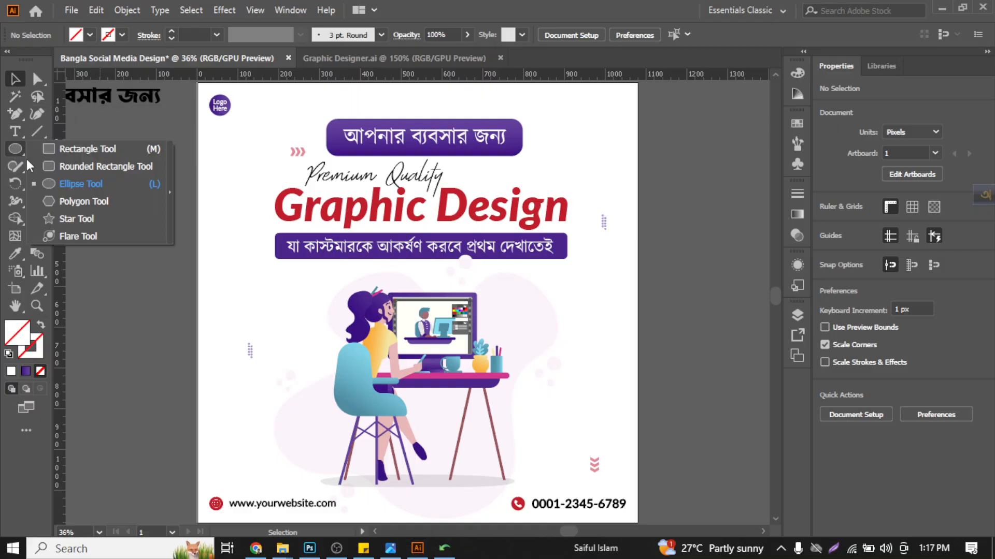
left_click(78, 219)
mouse_move(487, 166)
left_mouse_down()
mouse_move(522, 182)
mouse_move(512, 159)
mouse_move(502, 170)
left_mouse_up()
key("Down")
key("Down")
left_click(14, 79)
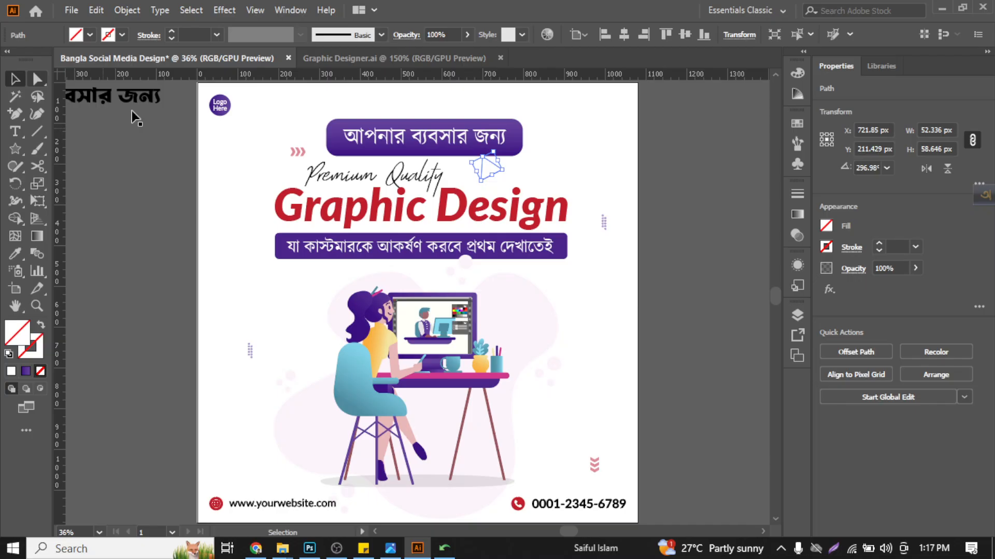
- Give the triangle a 0.5 pt black stroke and shrink it to about 35 x 39 px, overlapping the banner's lower edge
left_click(567, 145)
scroll(477, 169, "up", 2)
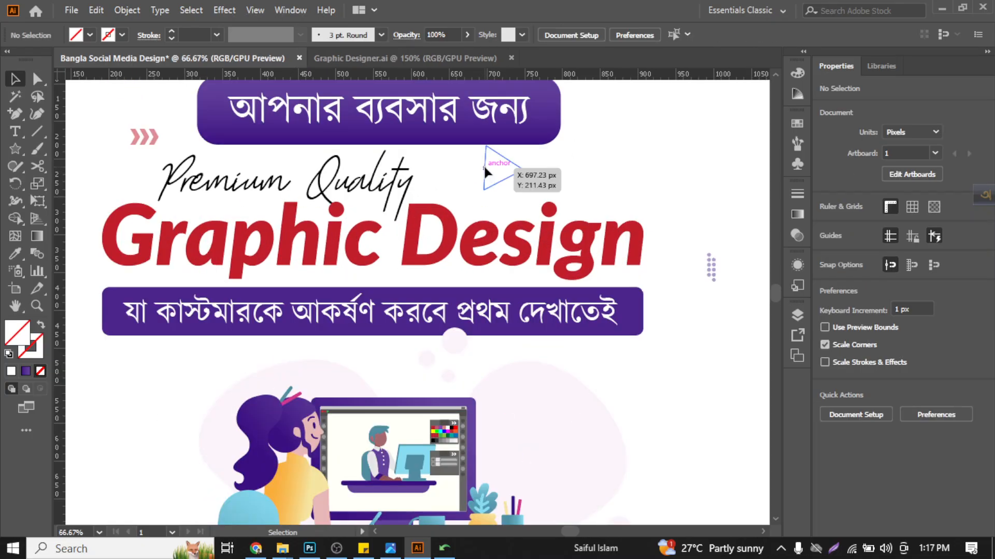
left_click(484, 164)
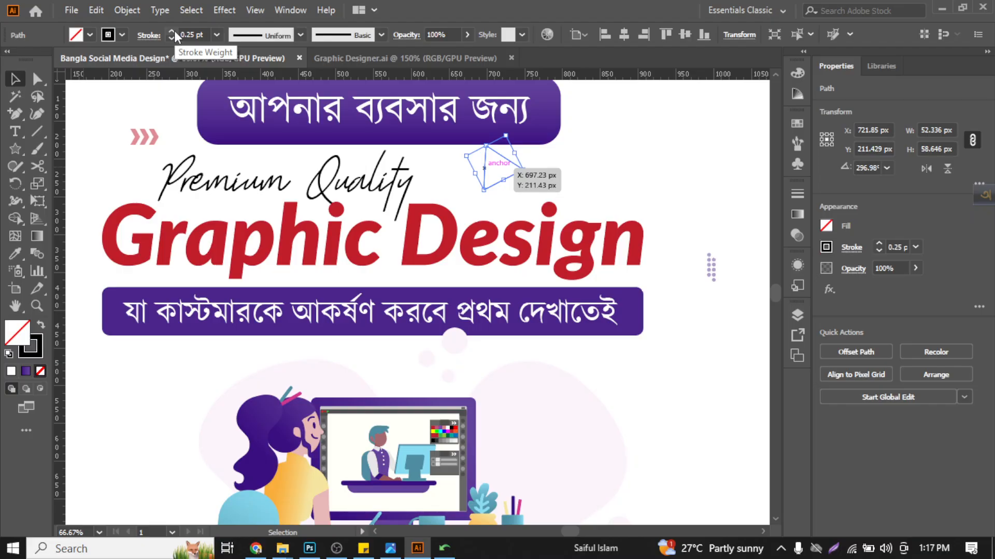
left_click(171, 31)
left_click(492, 160)
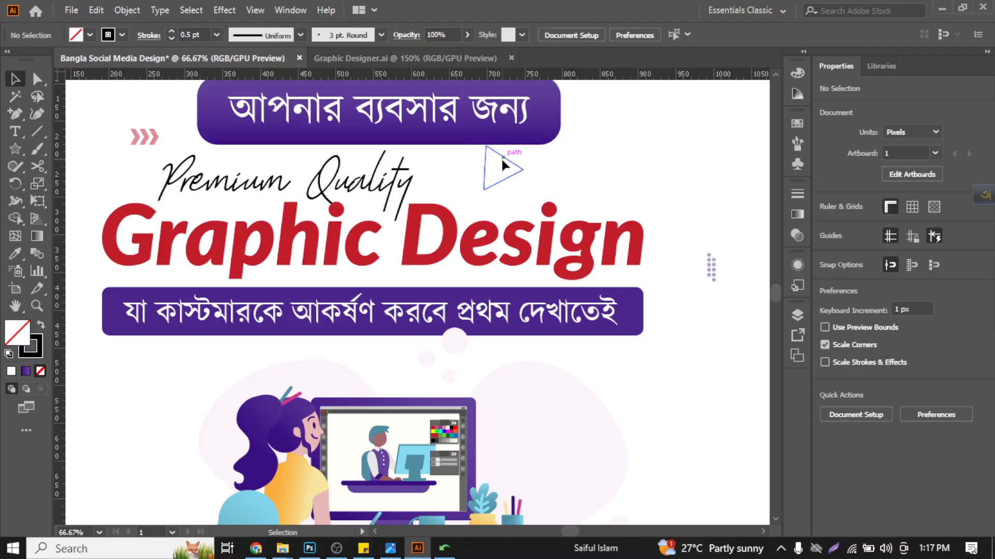
left_click_drag(502, 159, 587, 259)
left_click(668, 328)
scroll(686, 417, "down", 2)
scroll(588, 259, "up", 5)
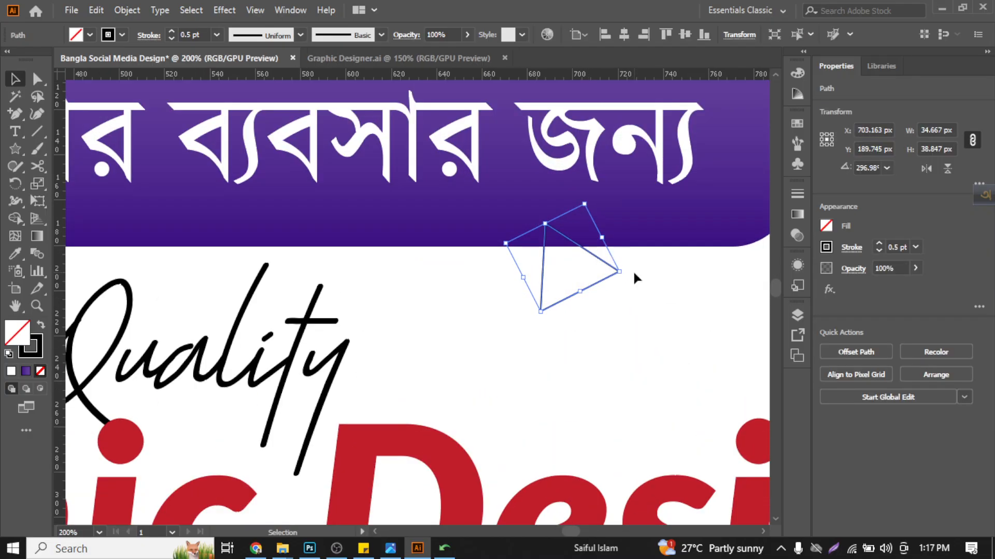
- Remove the midpoint anchor from the triangle's upper-right side with the Delete Anchor Point tool
left_click(37, 78)
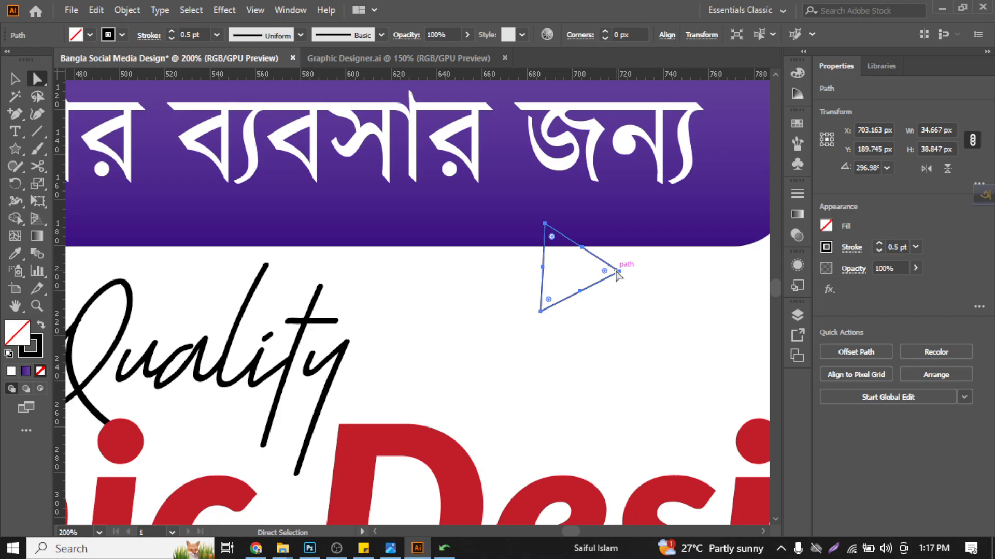
mouse_move(618, 271)
left_mouse_down()
mouse_move(622, 233)
mouse_move(618, 271)
left_mouse_up()
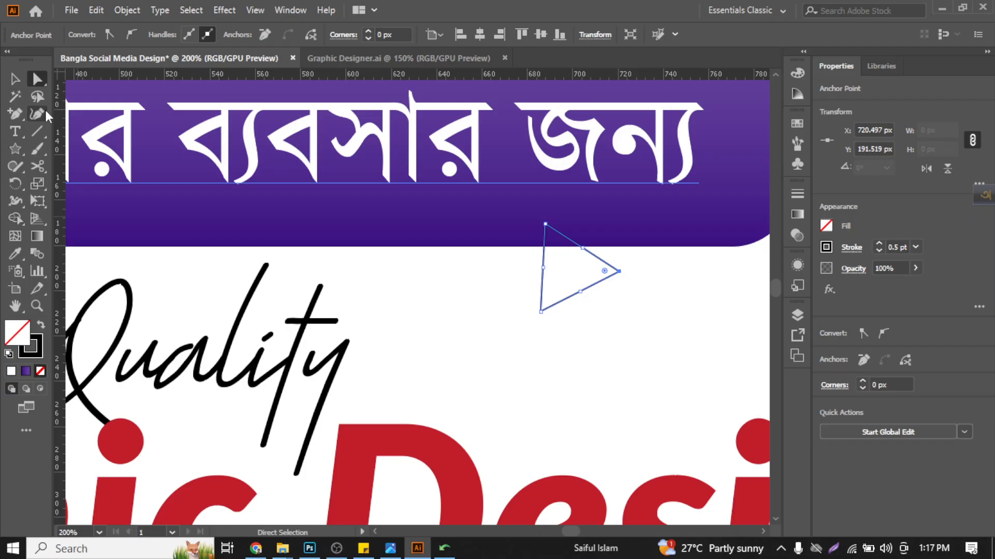
right_click(15, 116)
left_click(69, 150)
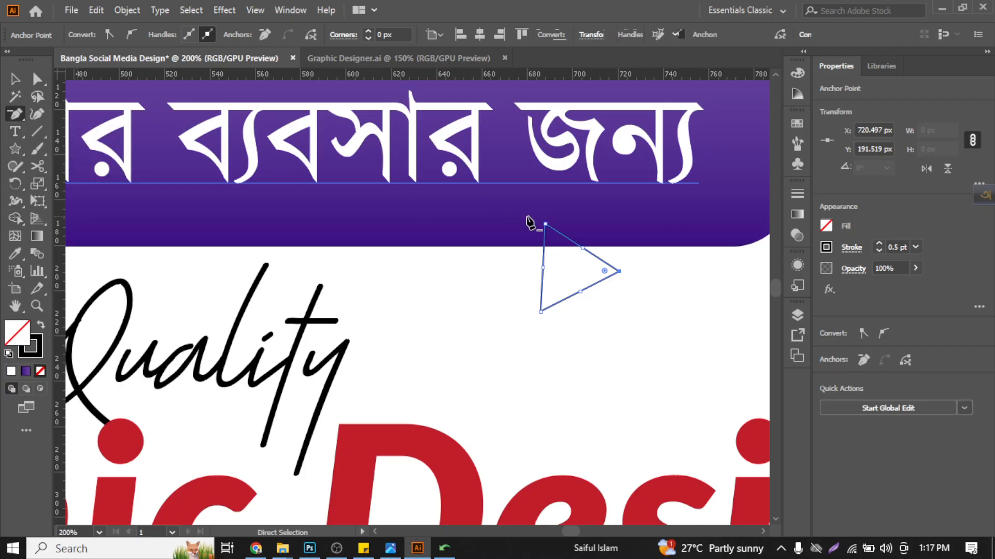
scroll(562, 239, "up", 1)
left_click(592, 252)
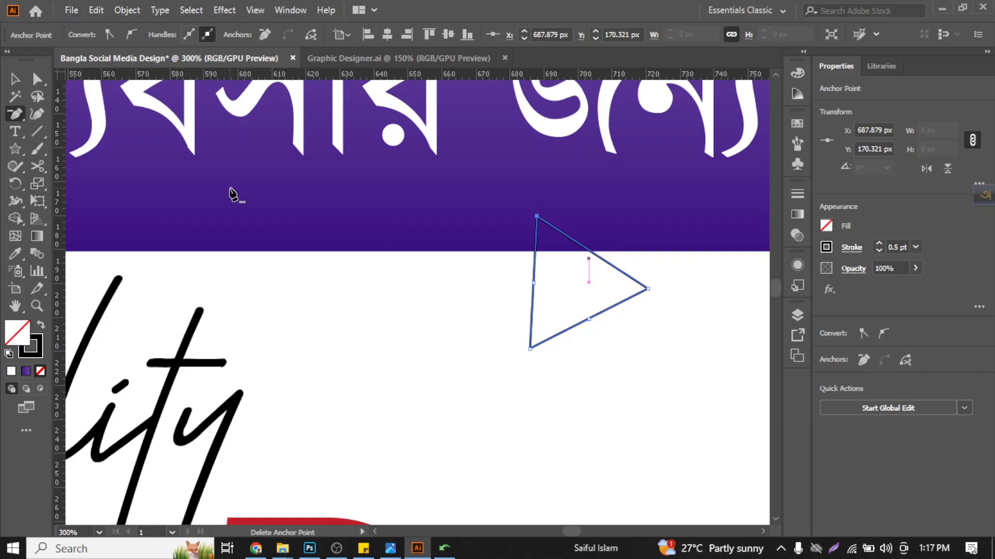
key("v")
key("a")
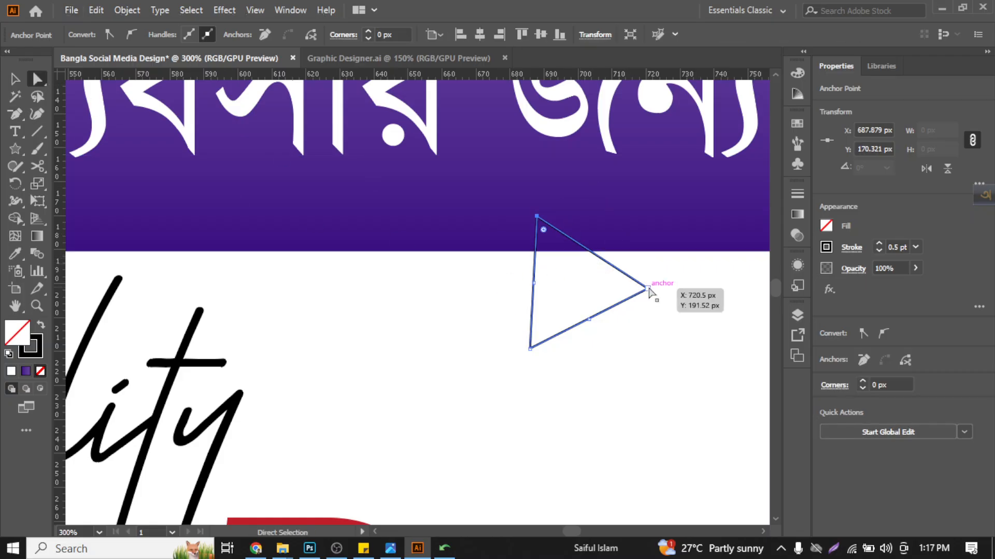
left_click_drag(648, 289, 664, 251)
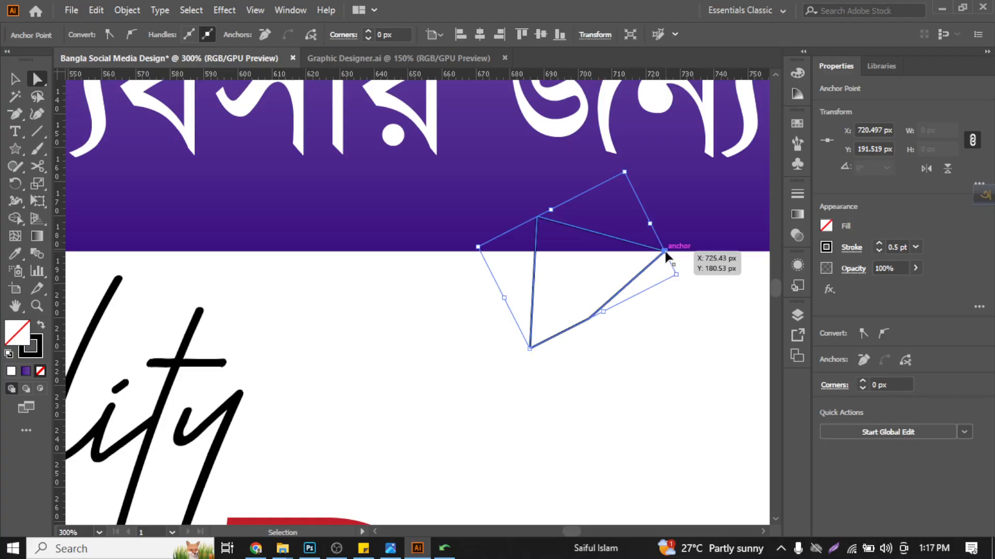
key("ctrl+z")
- Delete the midpoint anchors on the triangle's left and lower sides, leaving only the three corner anchors
left_click(16, 113)
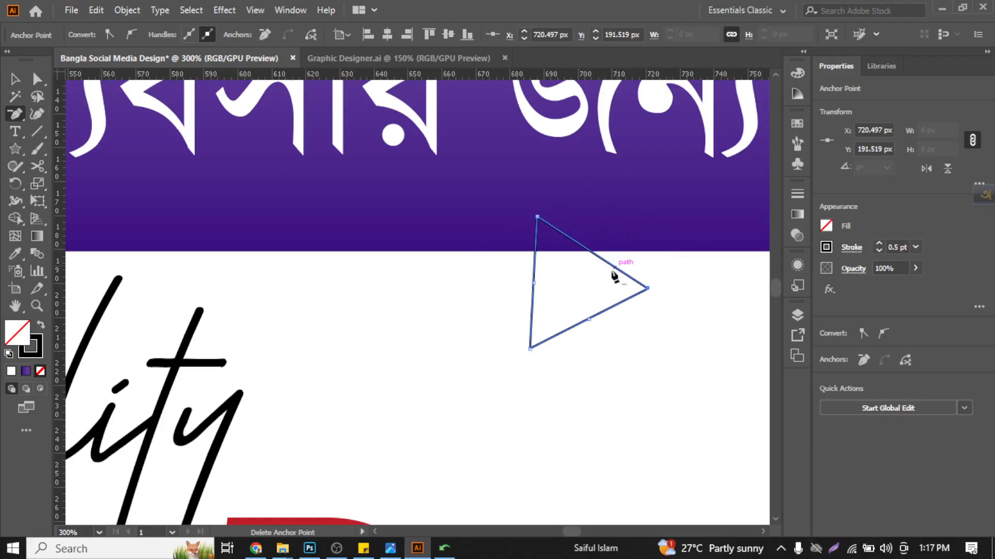
left_click(534, 283)
left_click(589, 320)
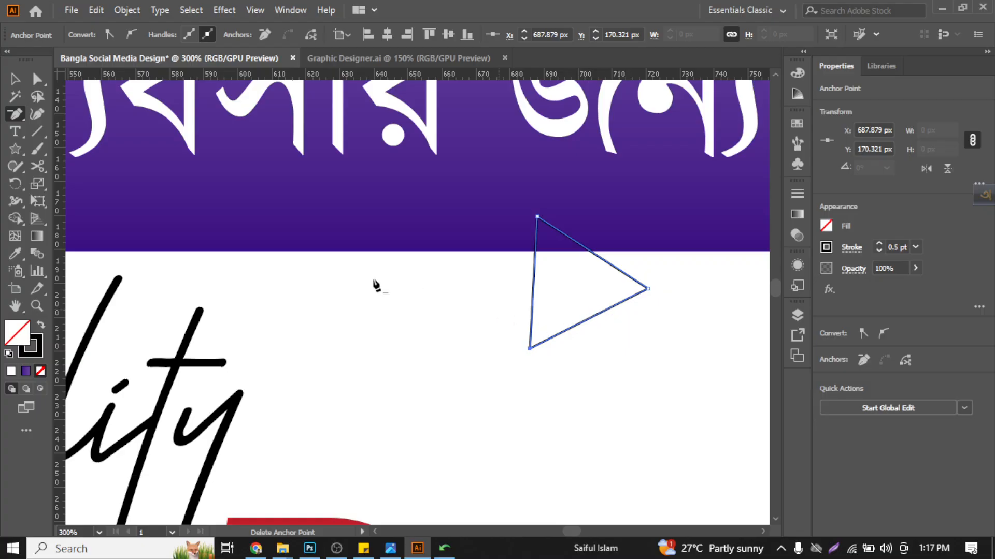
- Reshape the triangle into a speech-bubble tail, with two corners on the banner's lower edge and the tip pointing down-left
left_click(36, 78)
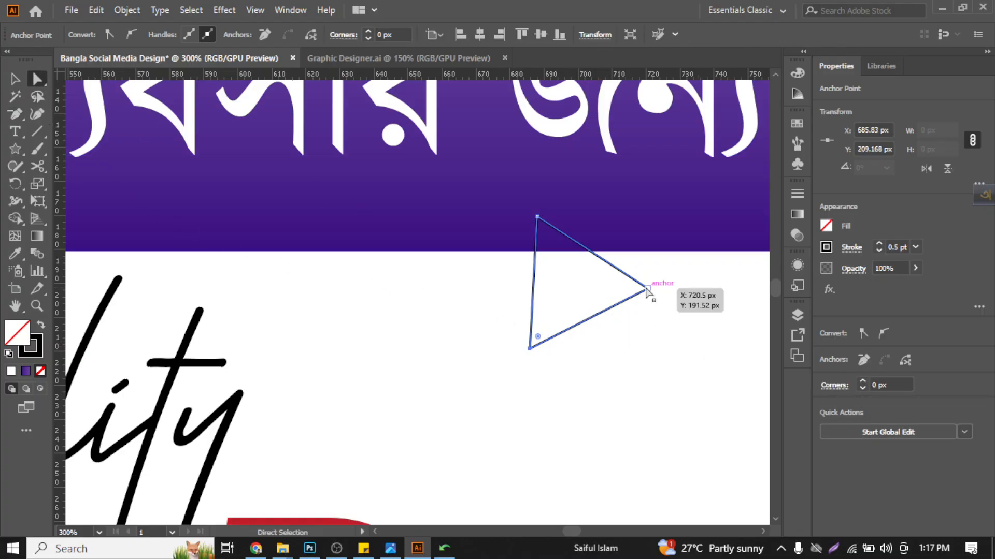
left_click_drag(646, 292, 668, 242)
left_click_drag(537, 217, 533, 242)
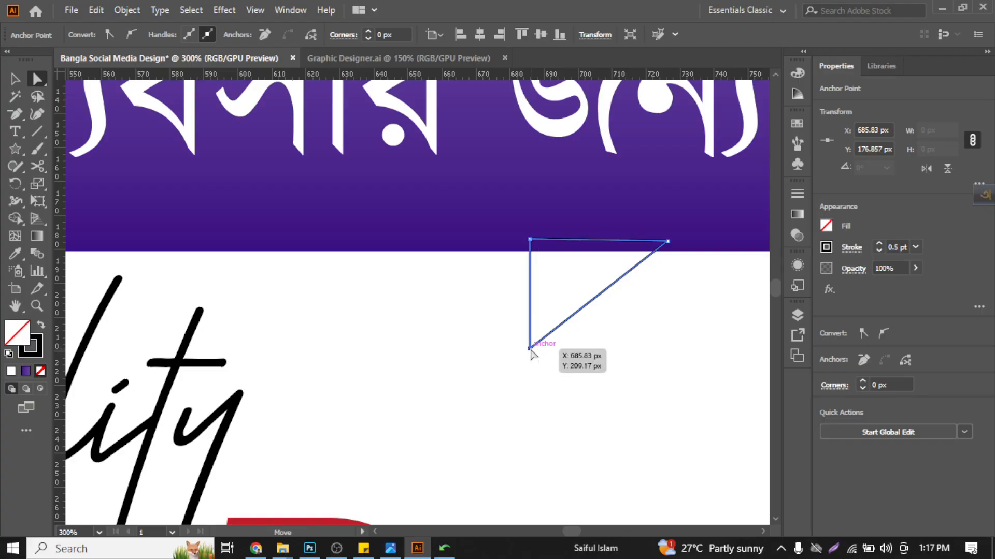
left_click_drag(530, 349, 399, 427)
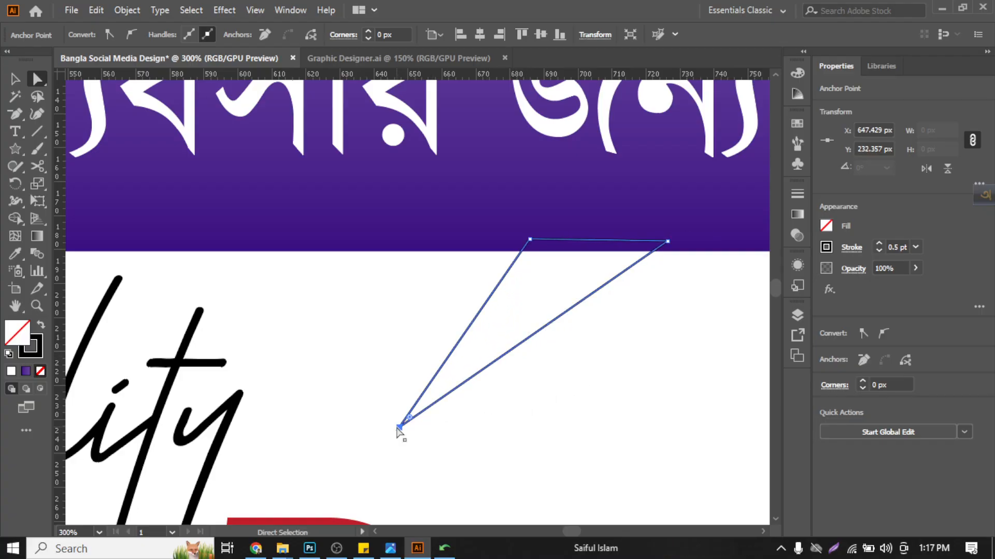
- Fill the tail with the banner's purple gradient and remove its stroke by sampling the banner with the Eyedropper
key("v")
key("ctrl+1")
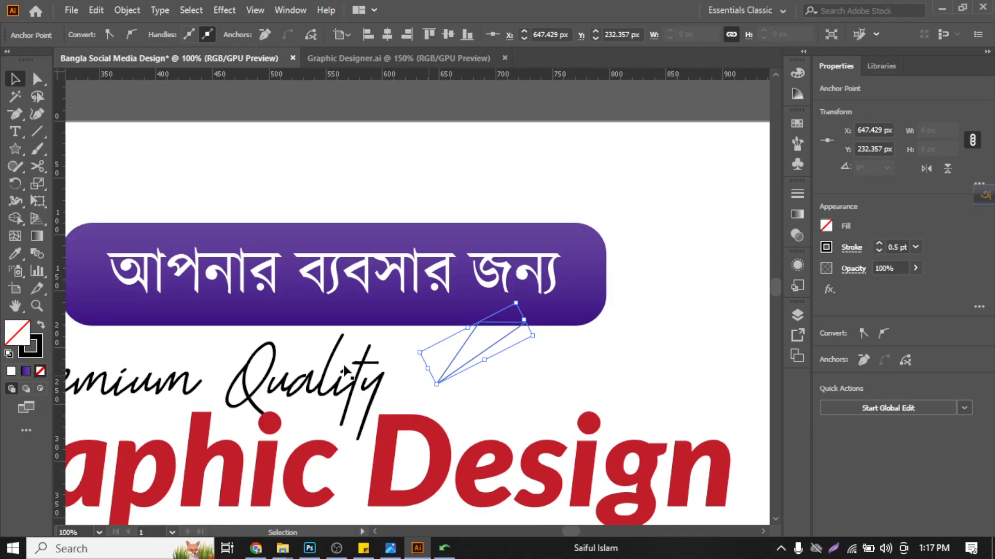
left_click(14, 254)
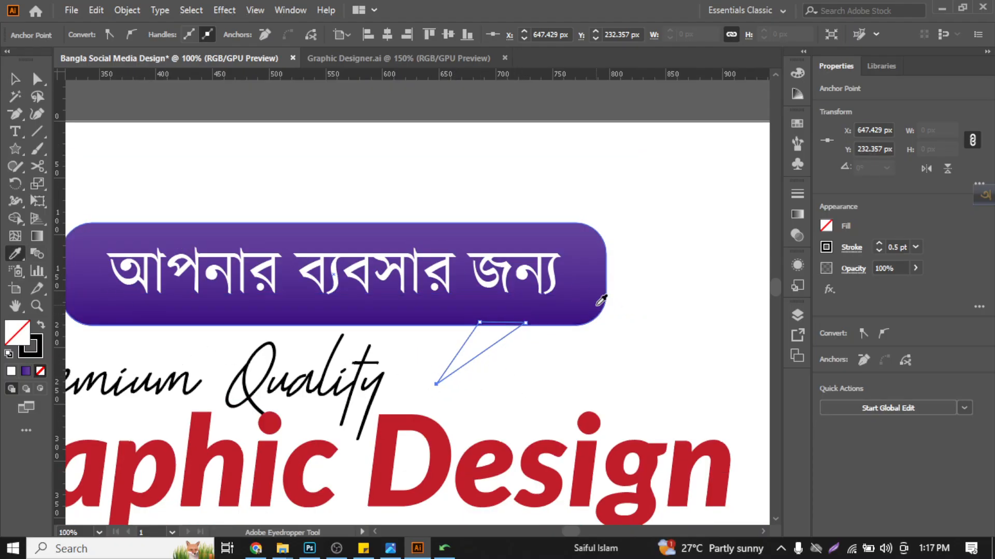
left_click(600, 291)
left_click(15, 79)
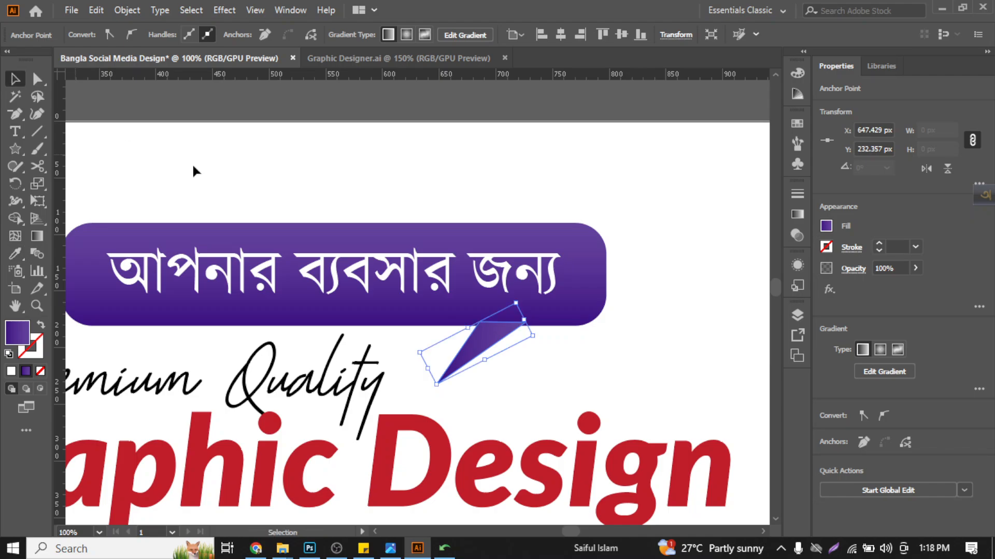
- Redirect the tail's linear gradient to about 52.4°, running from near the tip up into the banner
double_click(37, 236)
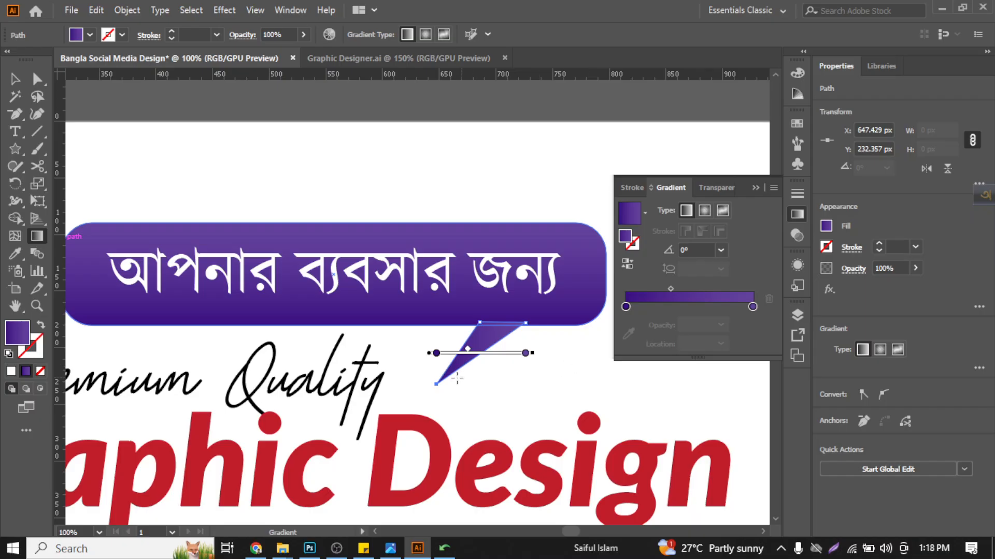
left_click_drag(457, 378, 533, 282)
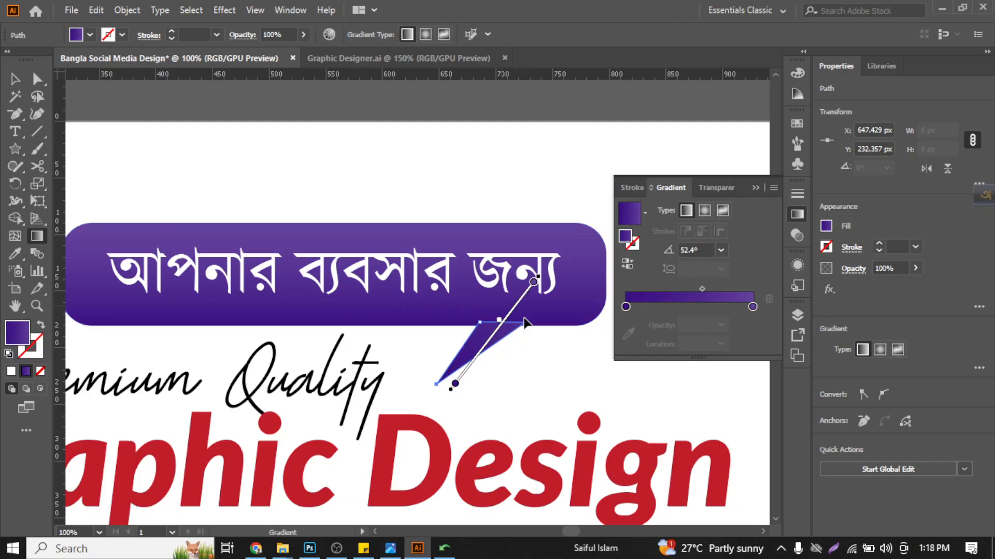
scroll(517, 353, "up", 2)
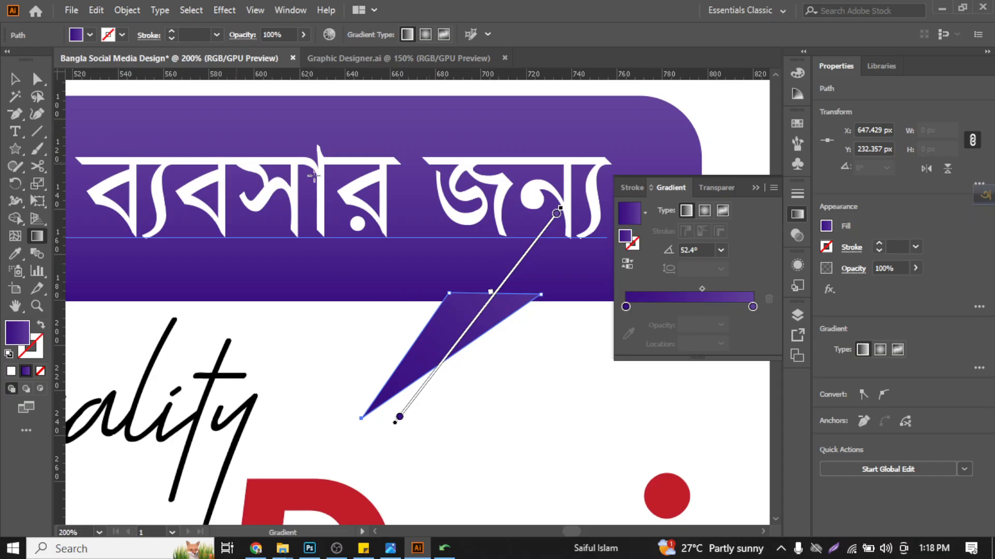
- Shift the tail gradient's midpoint about three quarters of the way toward its lighter end, then deselect the tail
left_click_drag(498, 290, 519, 261)
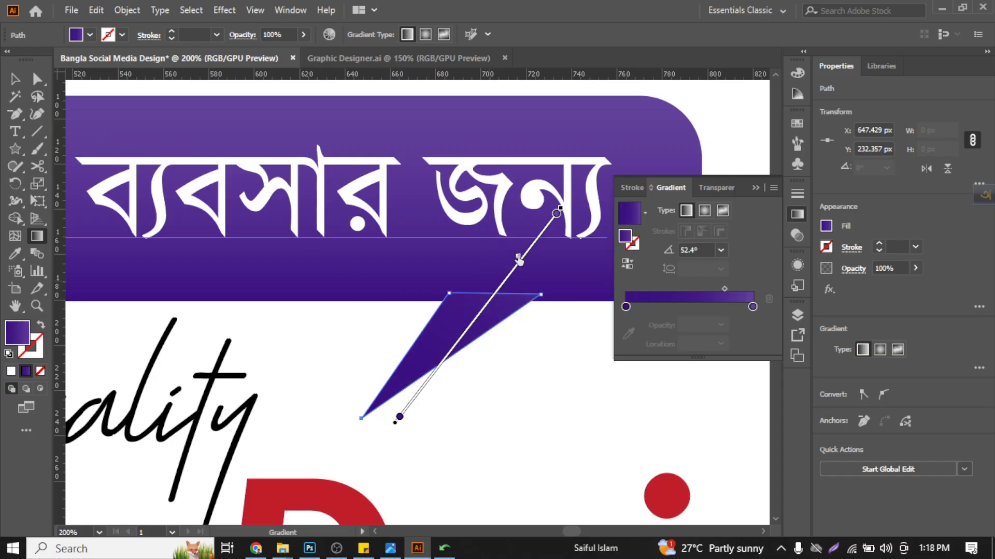
left_click(15, 78)
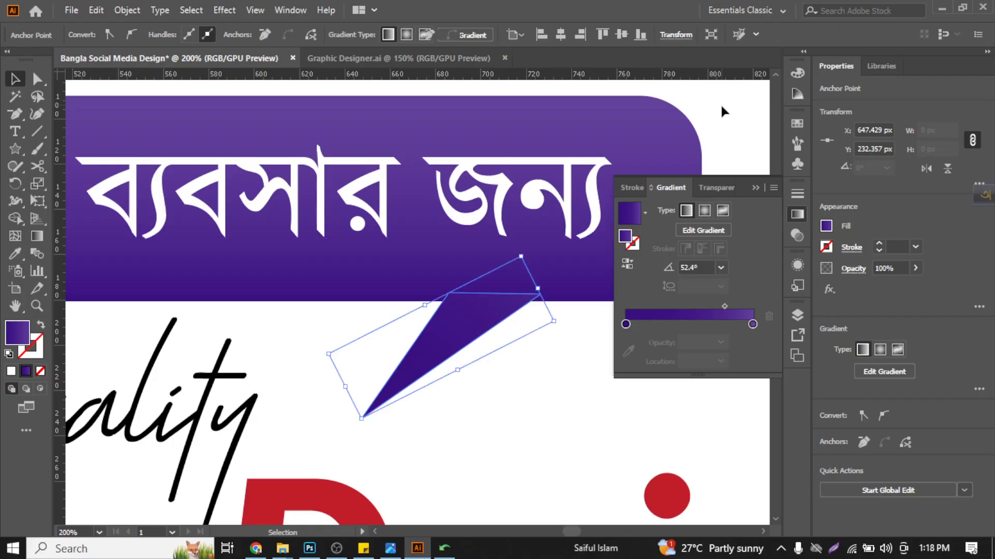
left_click(724, 127)
scroll(724, 132, "down", 2)
scroll(493, 222, "right", 3)
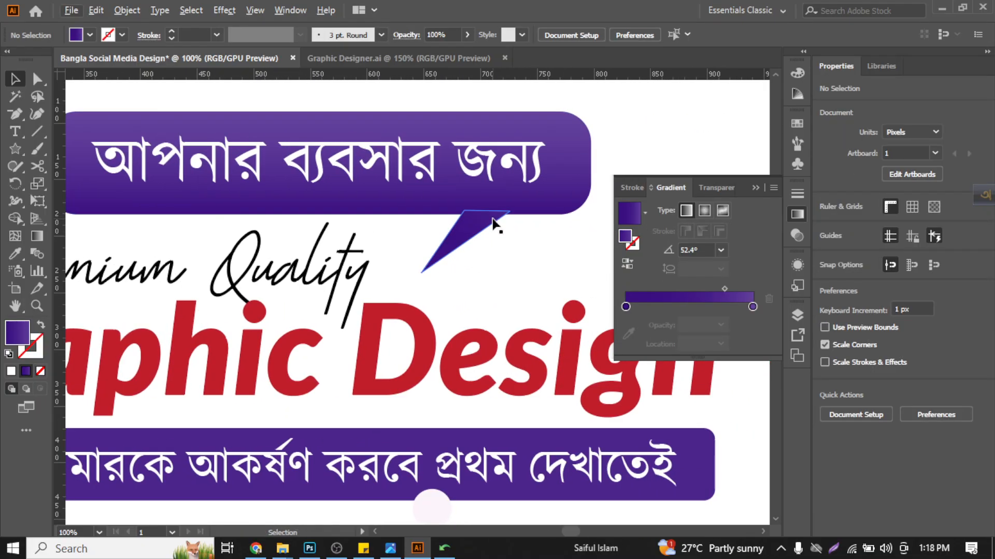
left_click(540, 192)
left_click(528, 173, "shift")
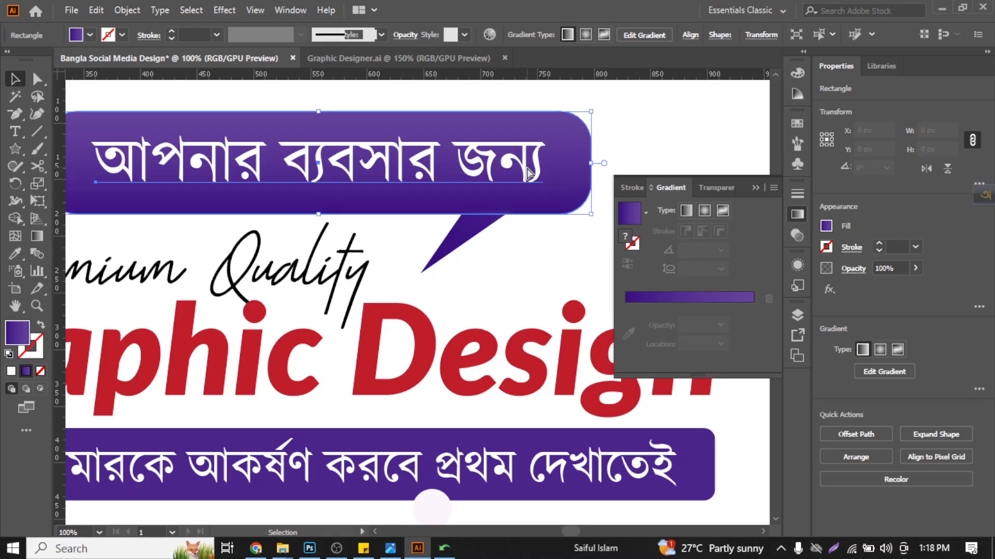
left_click(644, 127)
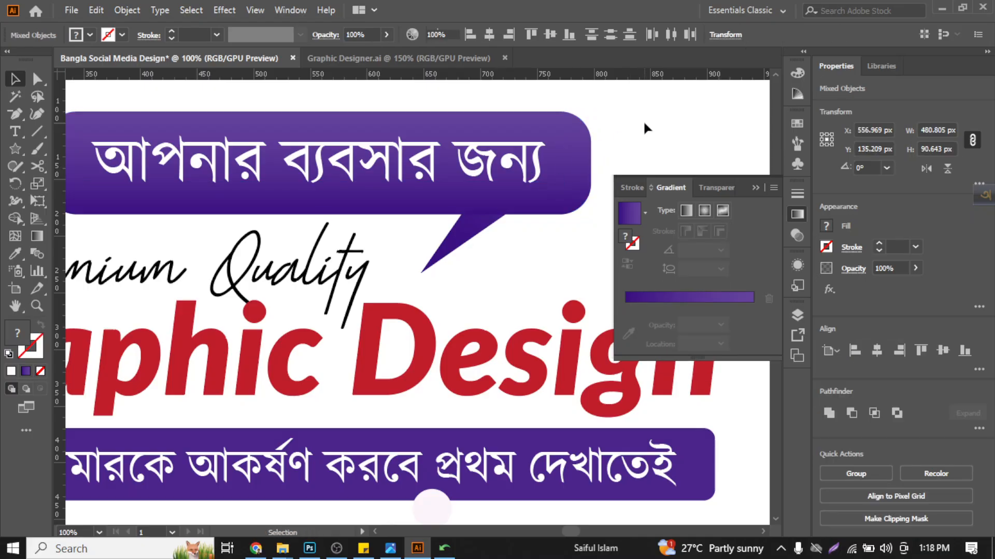
- Move the tail slightly left along the banner's lower edge and select the dark color stop of its gradient
scroll(642, 120, "down", 1)
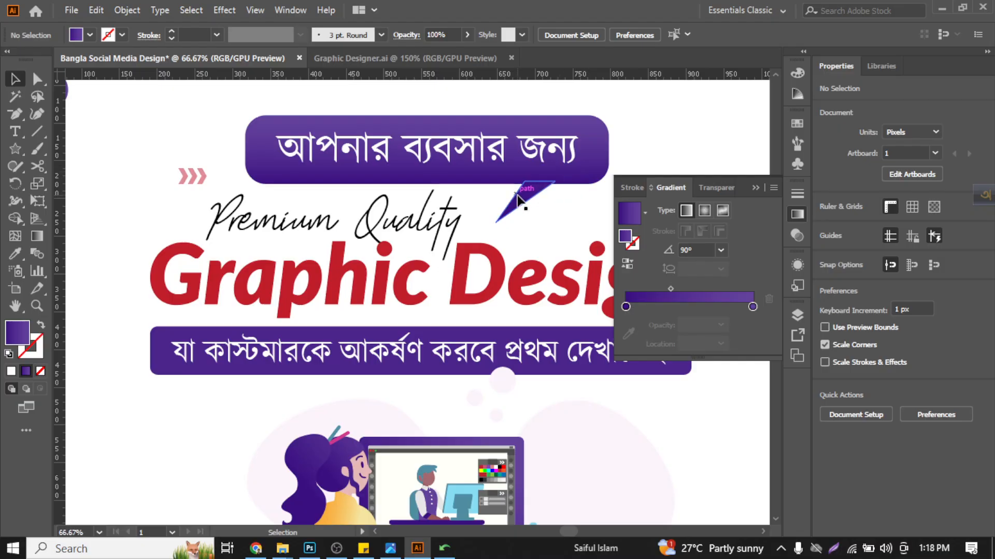
left_click_drag(518, 200, 508, 194)
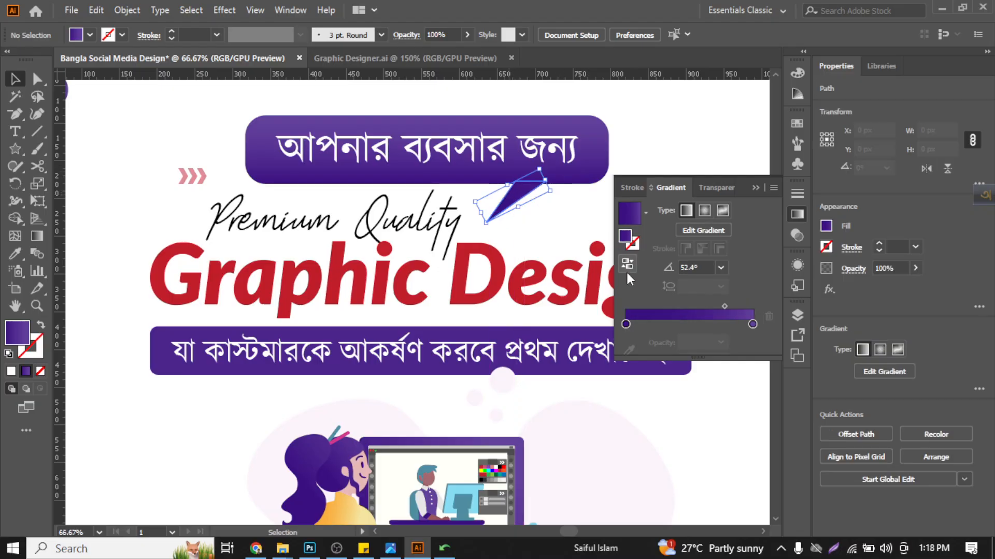
left_click(625, 325)
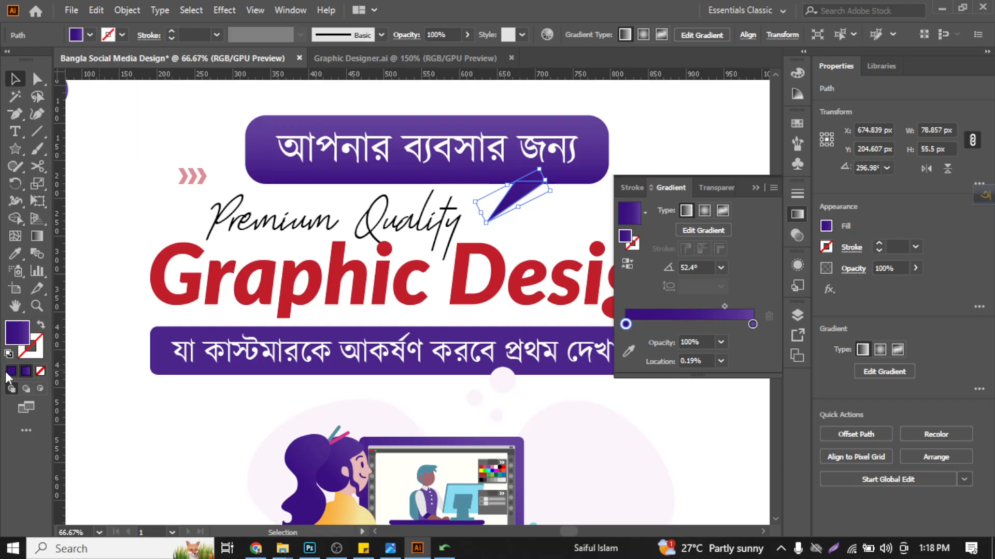
- Change the speech bubble tail's fill from a gradient to the solid purple 3A1081 and inspect how it blends with the bubble
left_click(10, 373)
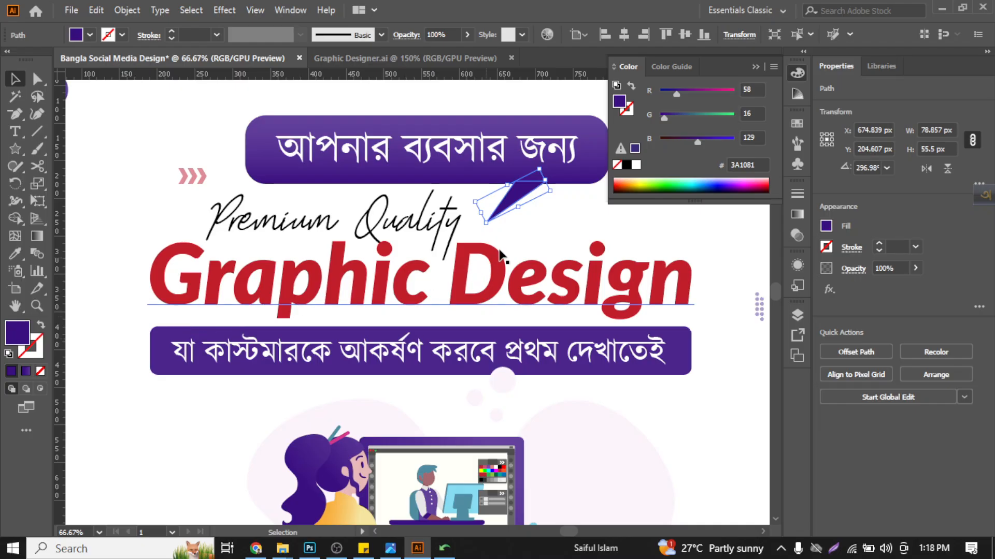
left_click(543, 213)
scroll(516, 180, "up", 4)
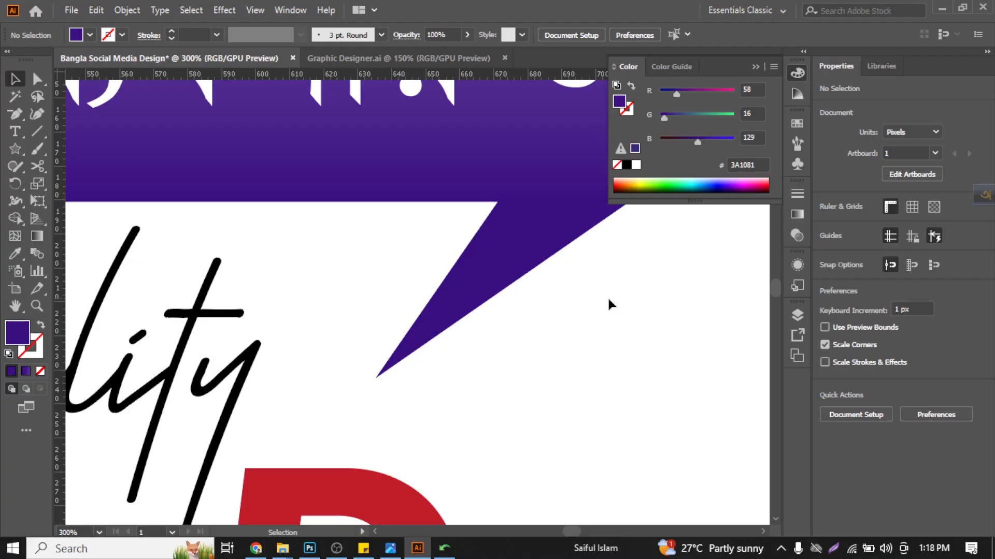
scroll(607, 297, "down", 1)
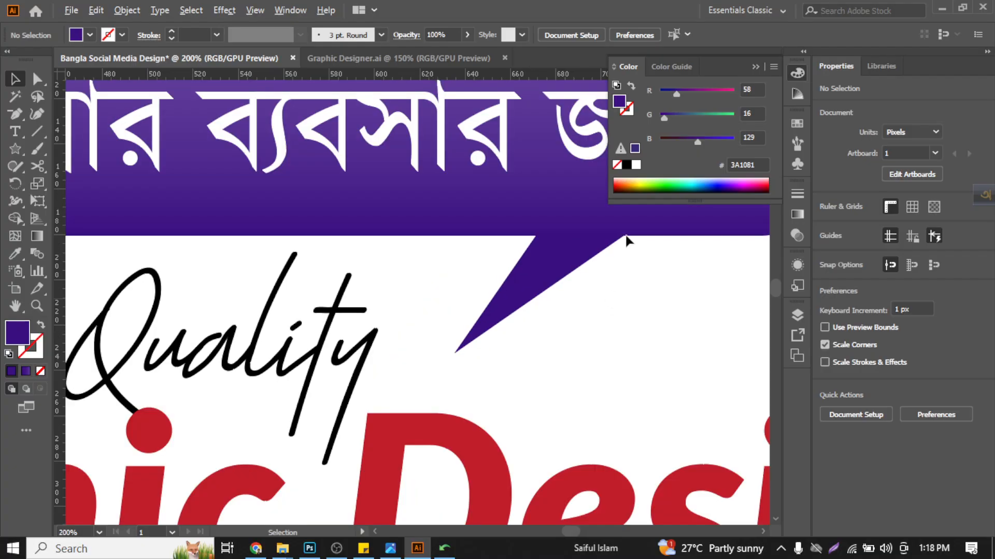
- Switch the Color panel's sliders to CMYK and view the whole poster
left_click(771, 67)
left_click(770, 67)
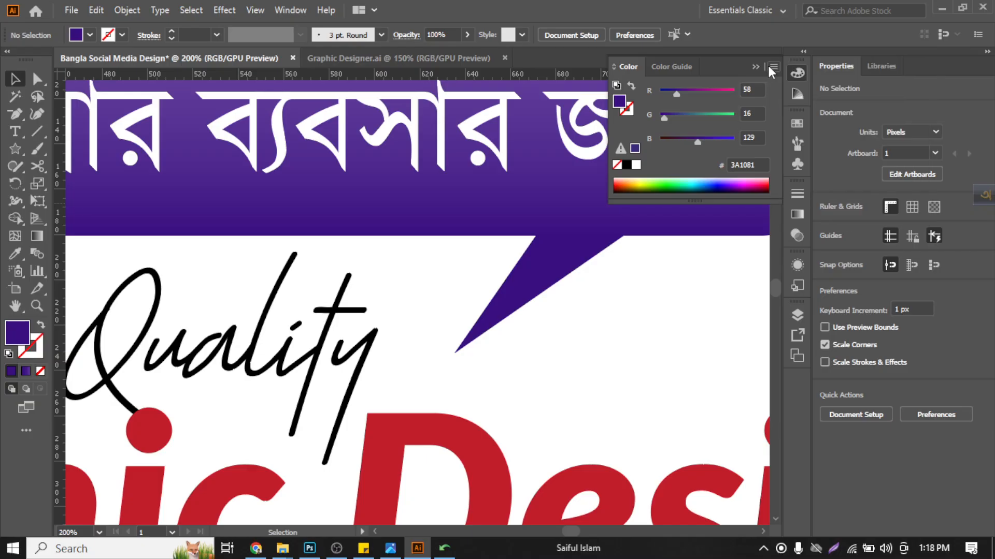
left_click(772, 67)
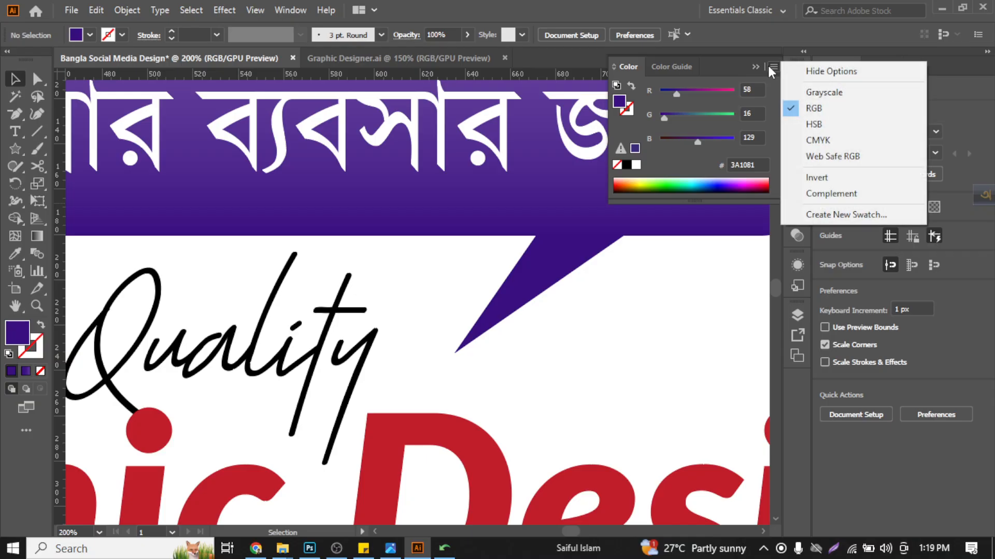
left_click(807, 141)
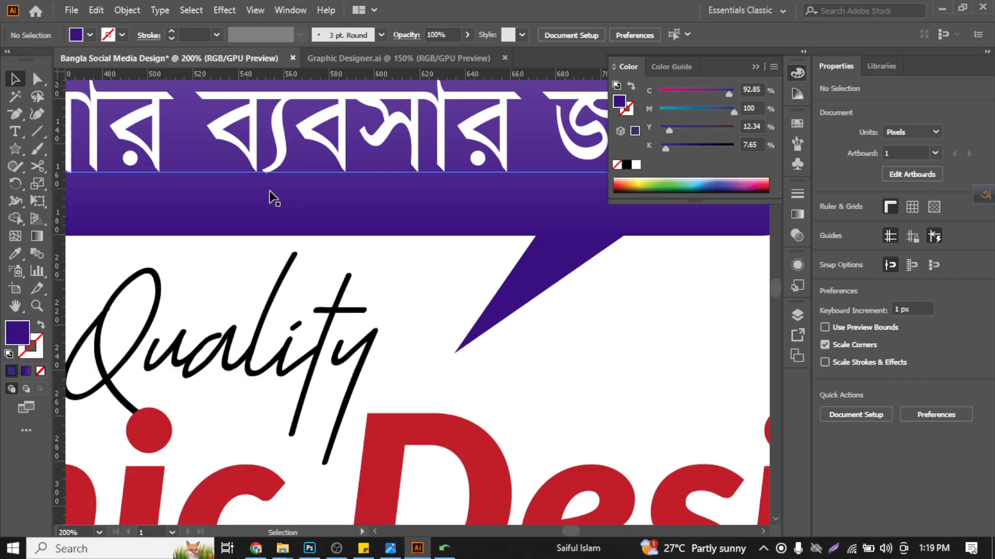
scroll(608, 306, "down", 2)
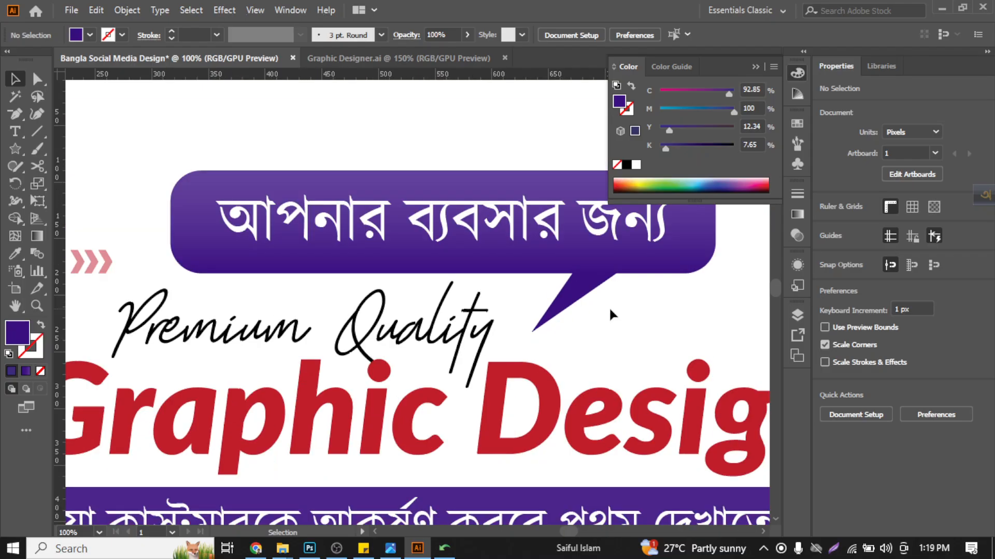
scroll(314, 181, "down", 3)
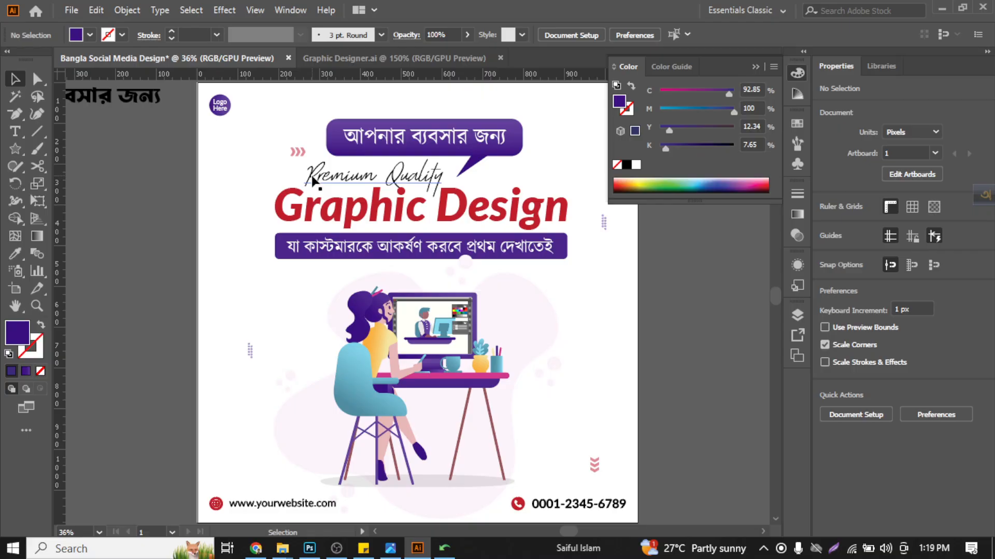
- Compare the color's RGB and CMYK values, leave the sliders in CMYK, and collapse the Color panel
key("a")
key("v")
left_click(773, 68)
left_click(808, 107)
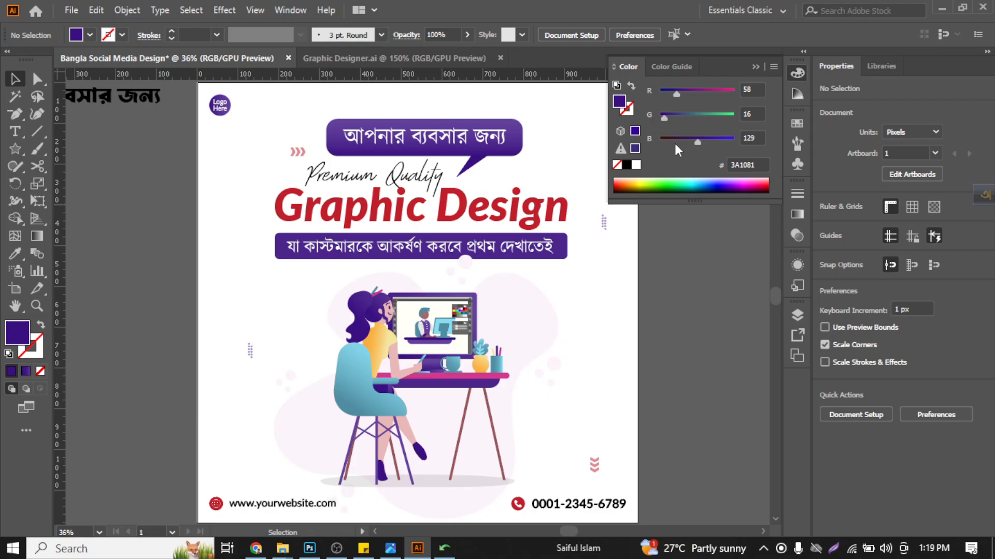
left_click(771, 68)
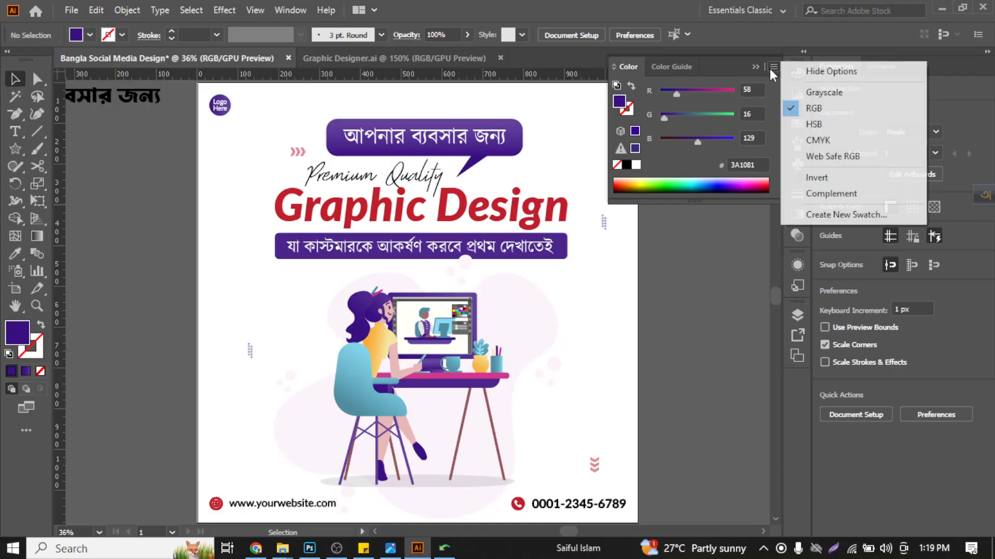
left_click(819, 144)
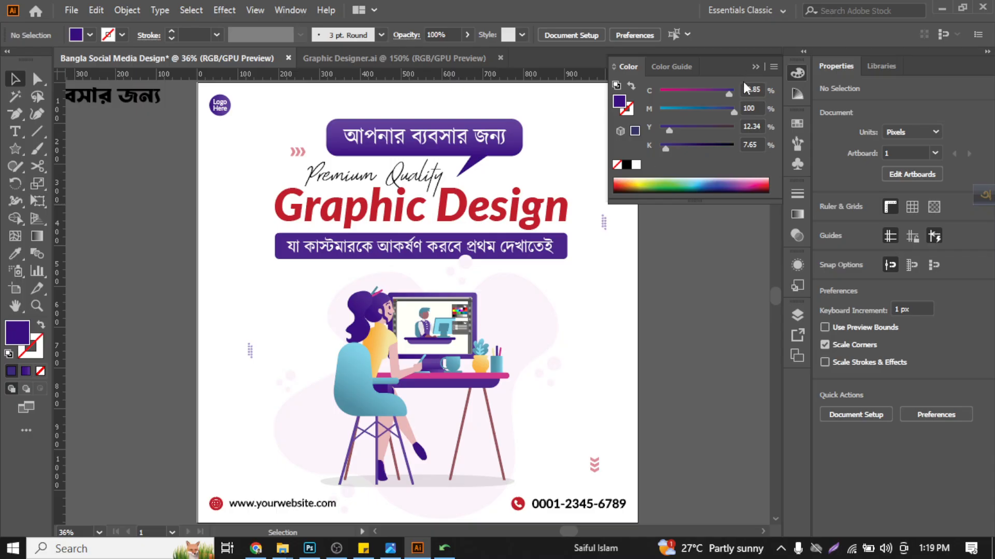
left_click(753, 66)
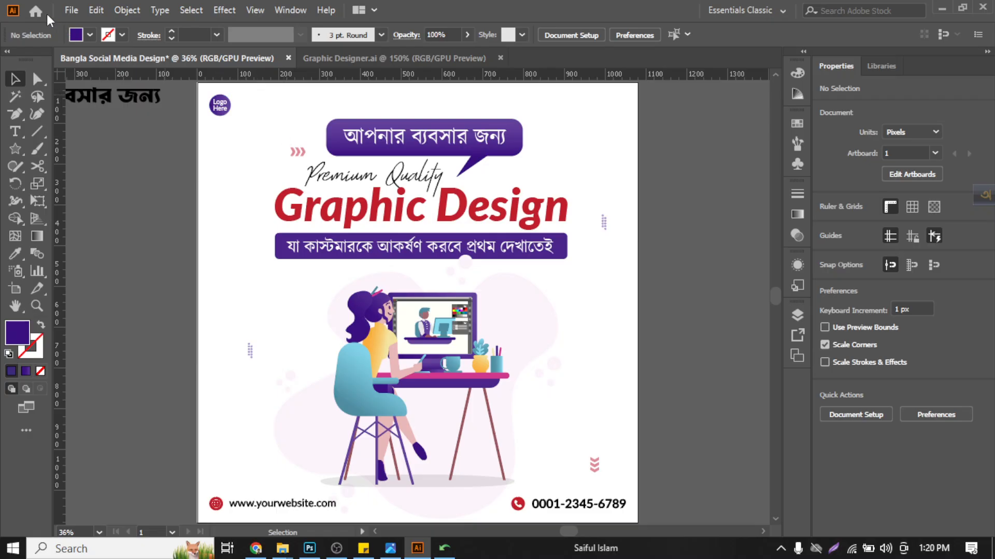
- Check the available document color modes without changing the current one
left_click(72, 9)
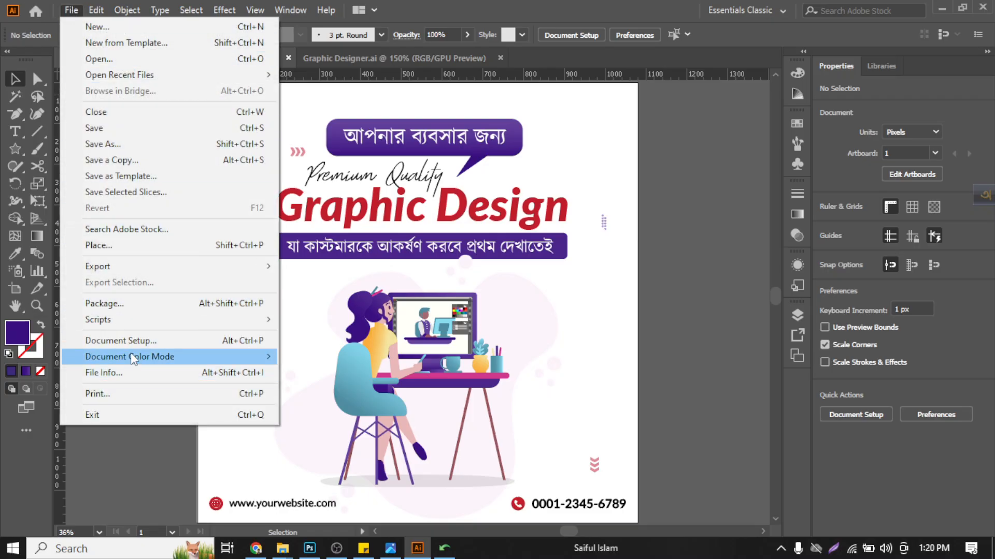
mouse_move(132, 356)
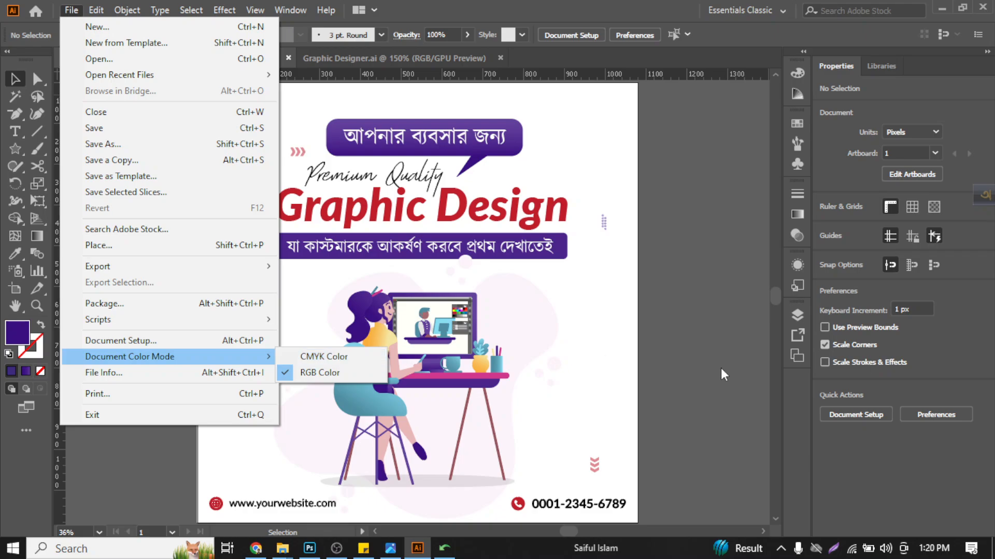
left_click(676, 310)
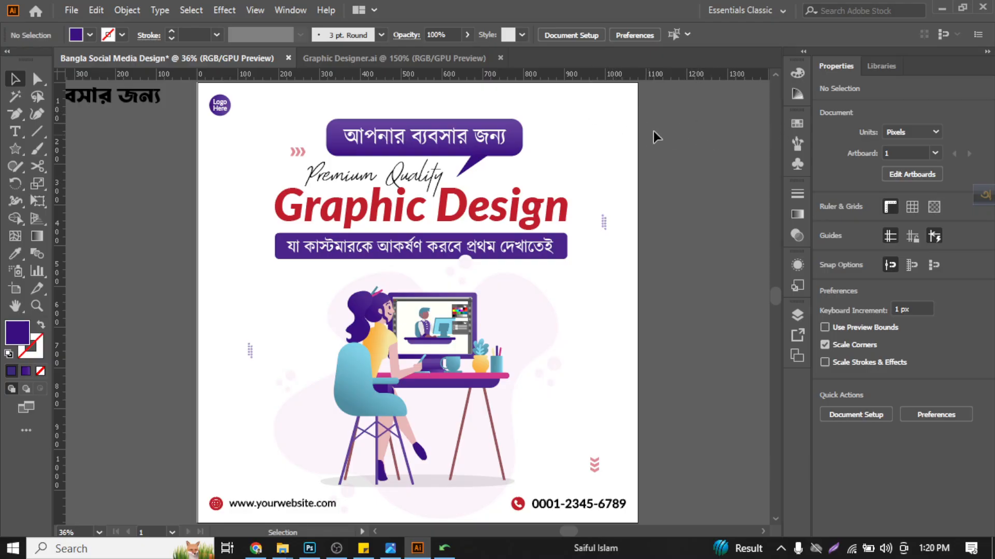
key("a")
key("v")
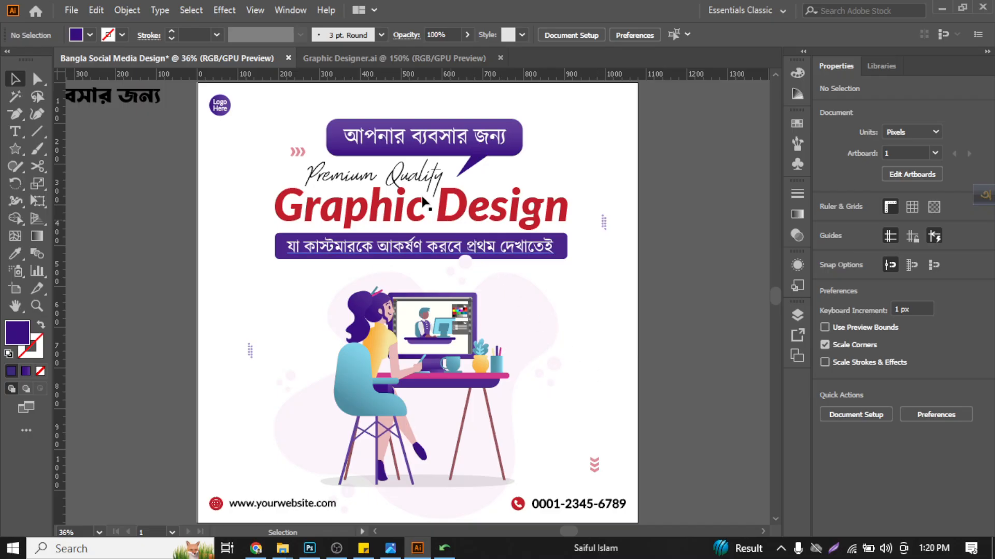
- Delete the leftover black Bangla text lying outside the artboard
left_click(147, 101)
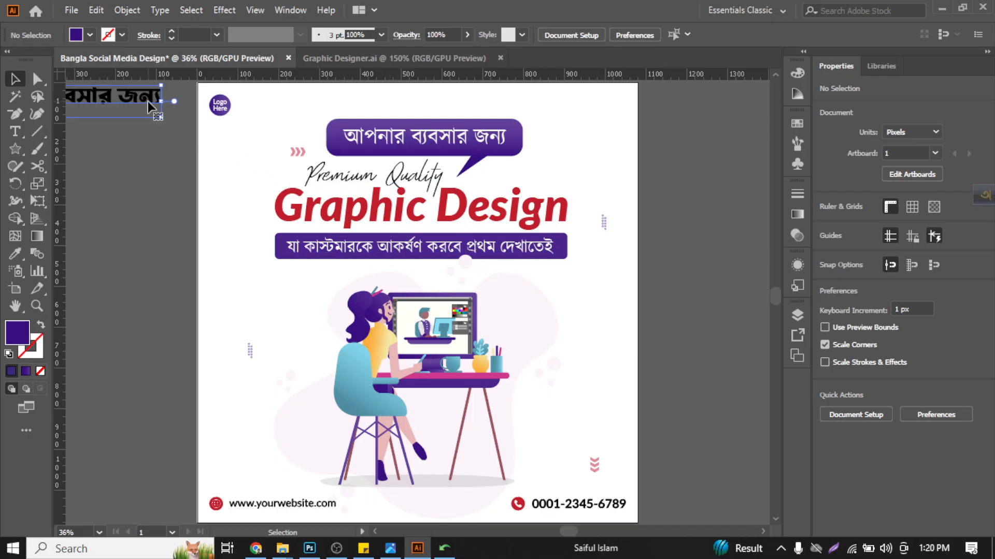
key("Delete")
key("a")
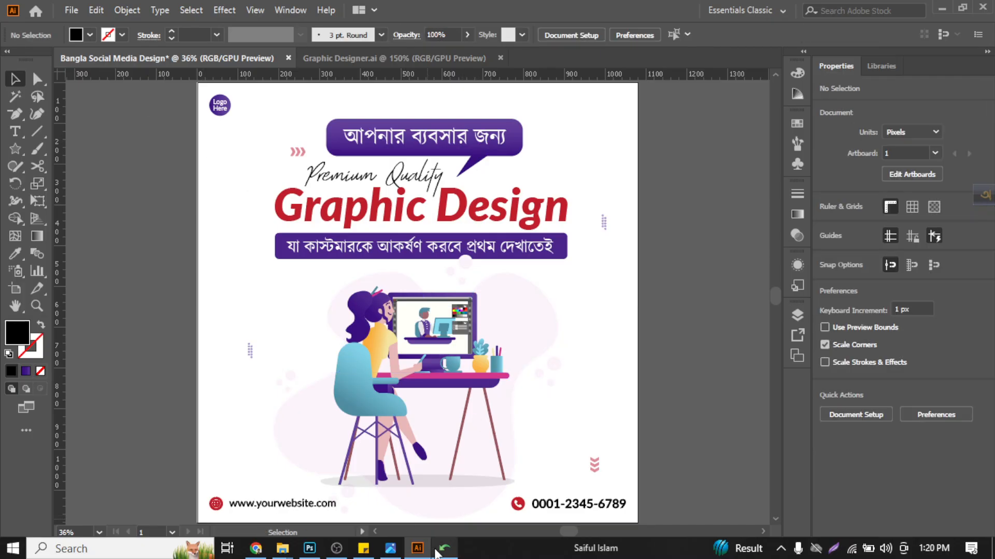
- Switch to Sticky Notes and remove the extra blank lines above "Search Google" and "gradientcolor"
left_click(364, 548)
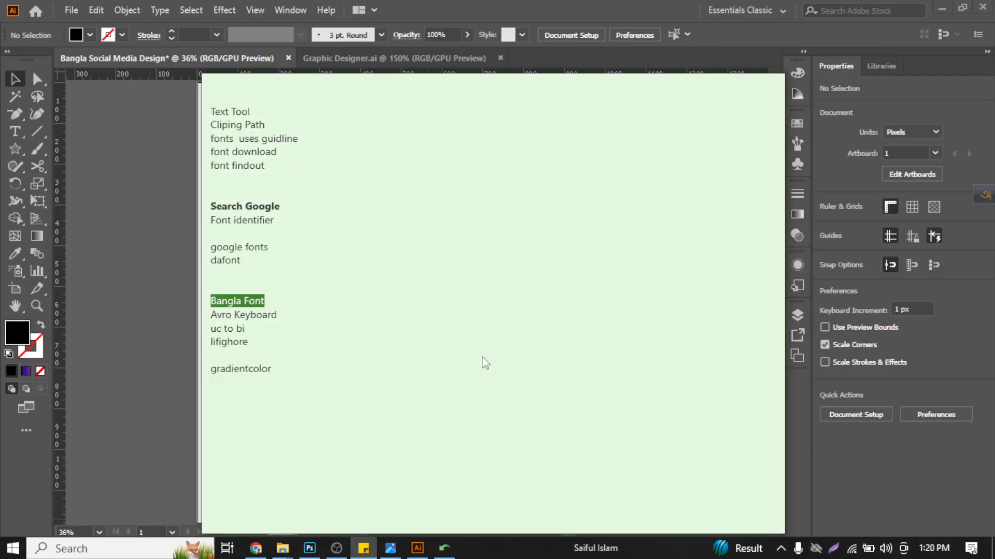
left_click(285, 366)
left_click(272, 189)
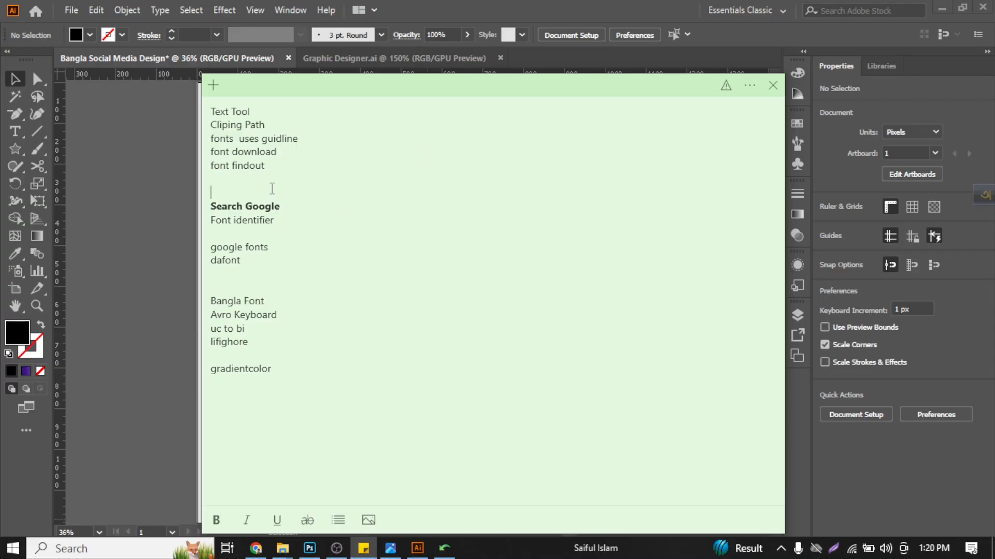
key("BackSpace")
left_click(283, 360)
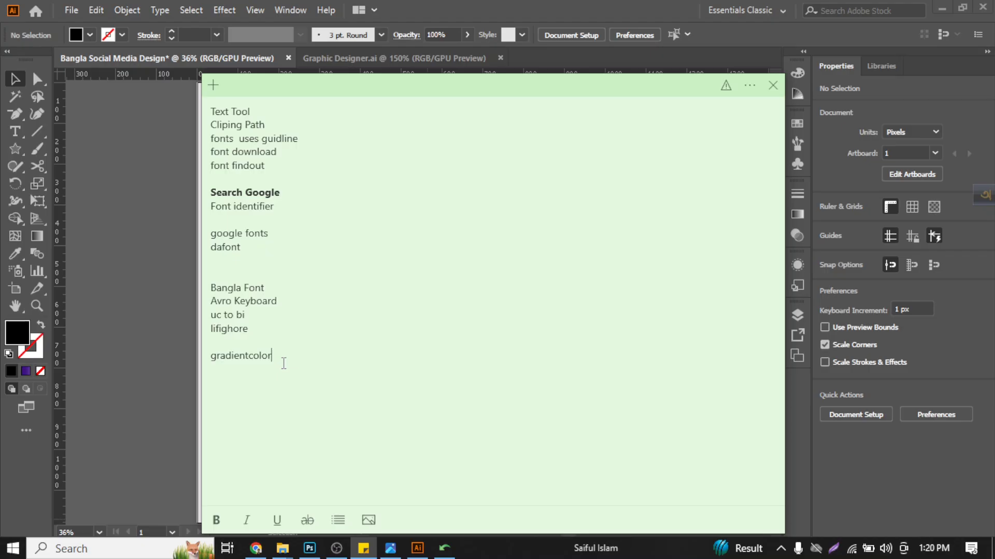
left_click_drag(274, 357, 209, 356)
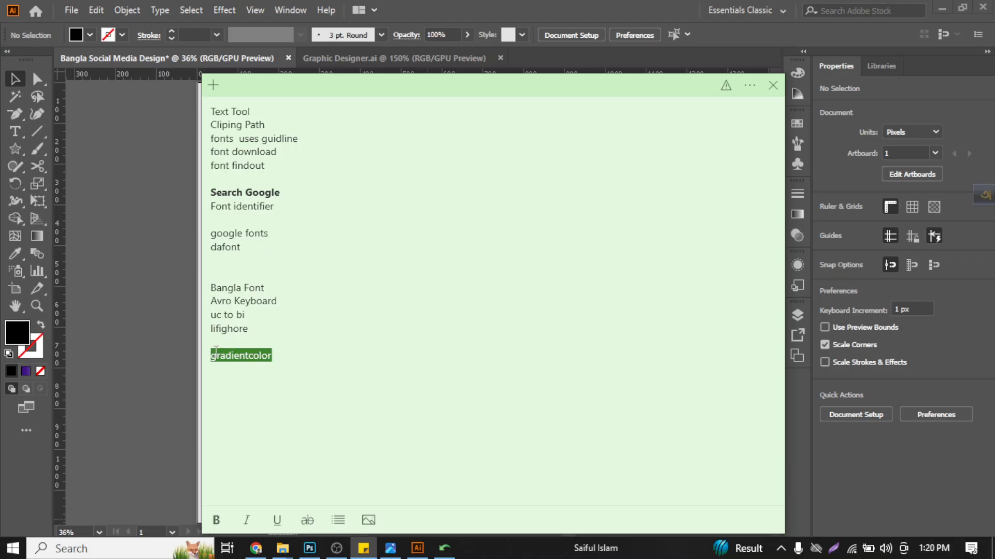
left_click(222, 341)
key("Delete")
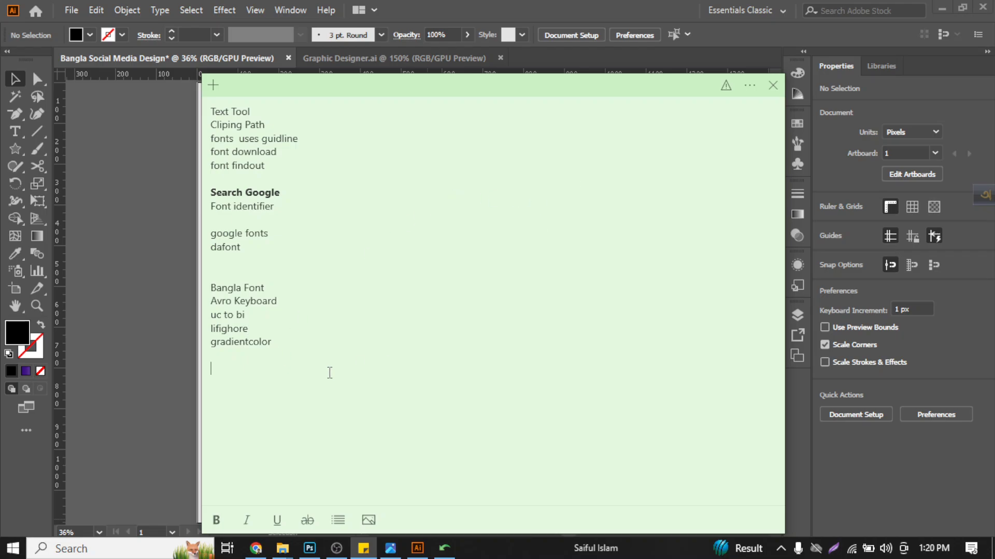
- Add a bold "Font Name" heading below the note's list, followed by a new non-bold line
type("Font Name")
key("ctrl+shift+Left")
key("ctrl+shift+Left")
key("ctrl+b")
key("Right")
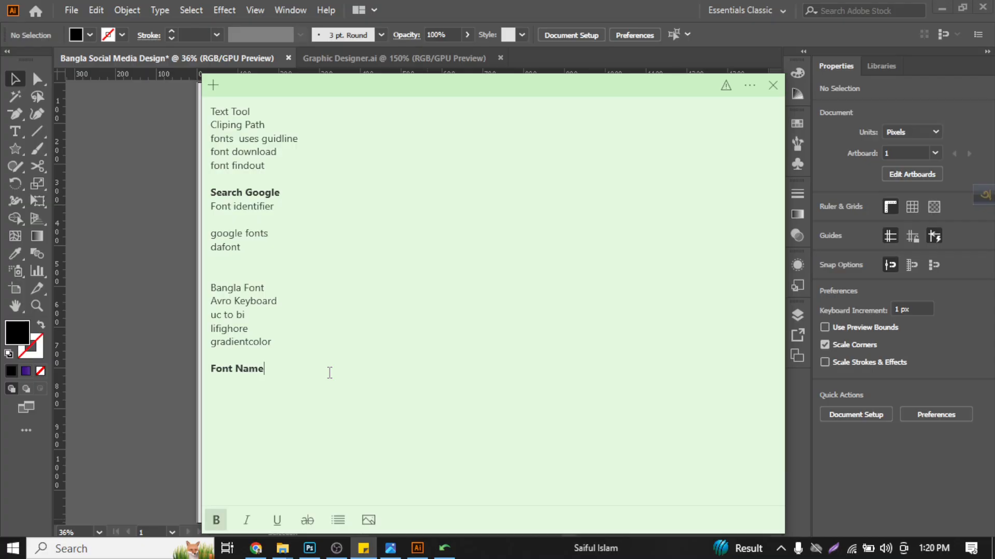
key("Return")
key("ctrl+b")
left_click_drag(417, 100, 316, 132)
- Return to Illustrator and highlight the font name of the white Bangla text in the speech bubble
key("alt+Tab")
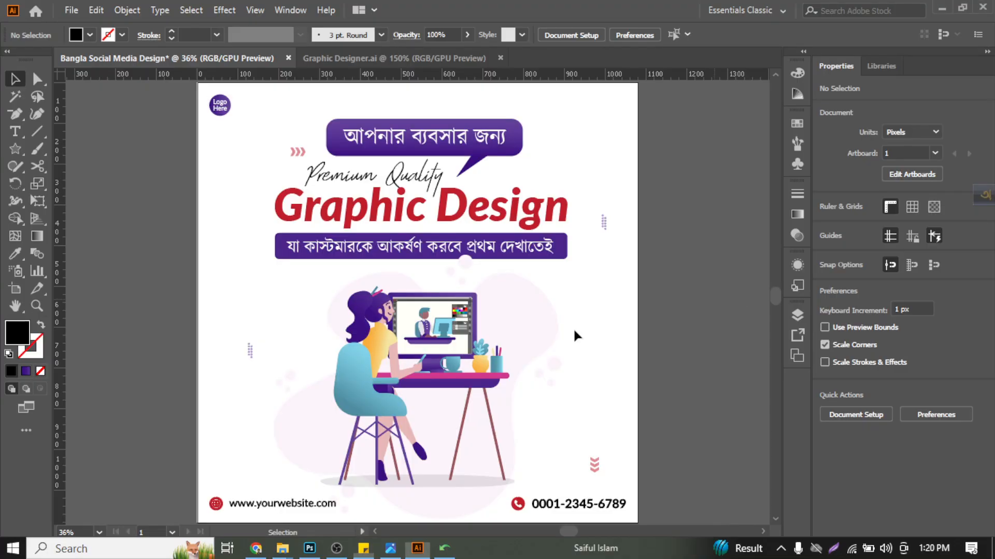
left_click(425, 138)
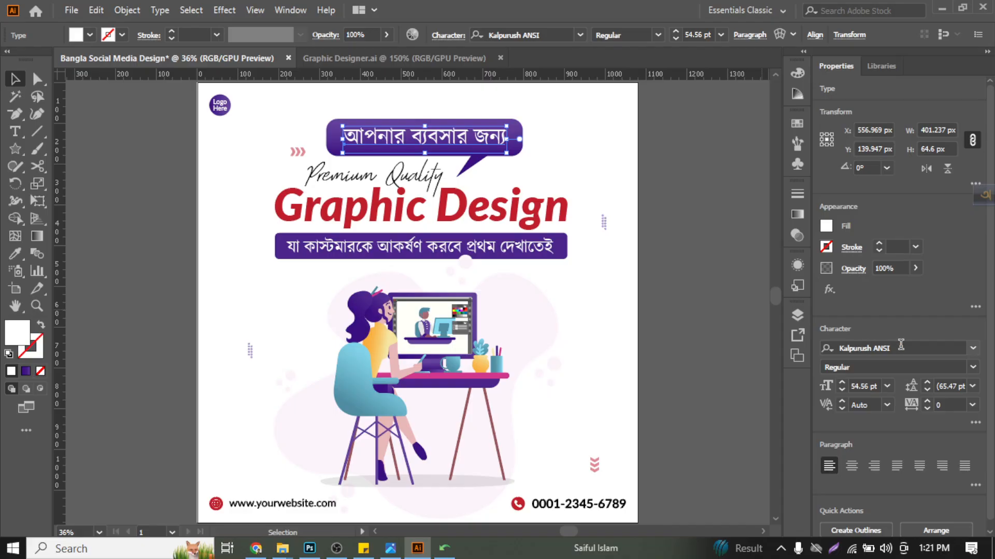
left_click(880, 348)
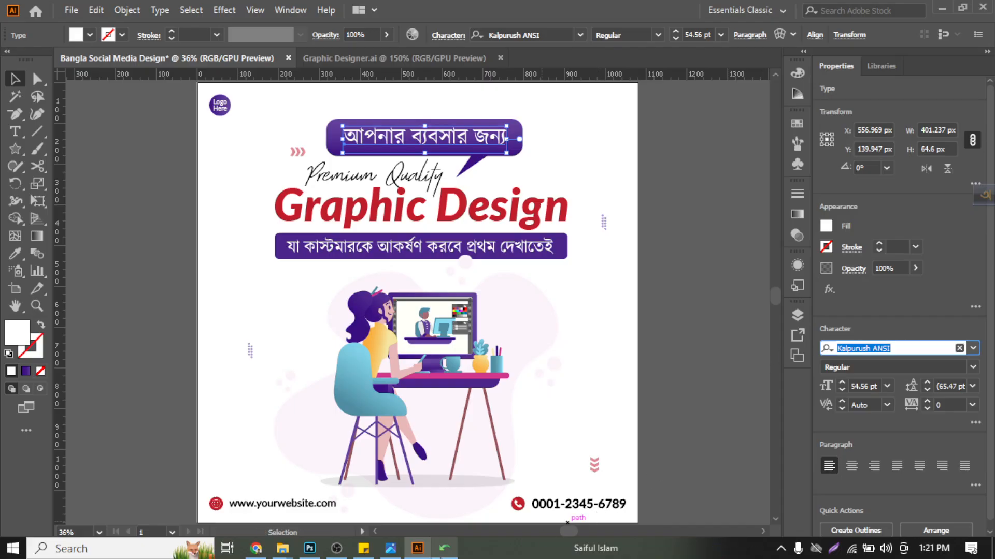
- Reopen the sticky note, close the other window behind it, and move the note clear of the poster's headline area
left_click(444, 548)
left_click(363, 548)
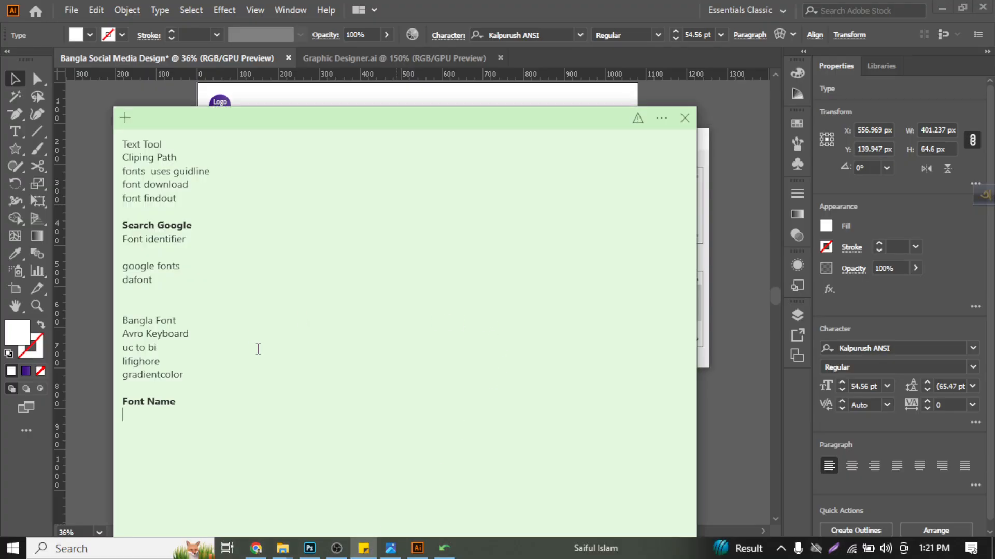
left_click_drag(306, 122, 462, 370)
left_click(696, 143)
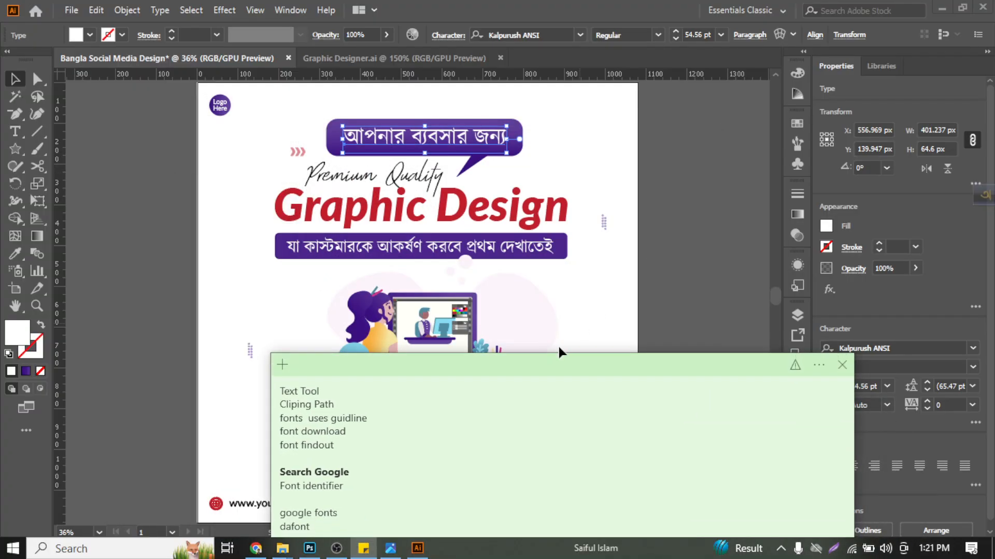
left_click_drag(555, 363, 601, 470)
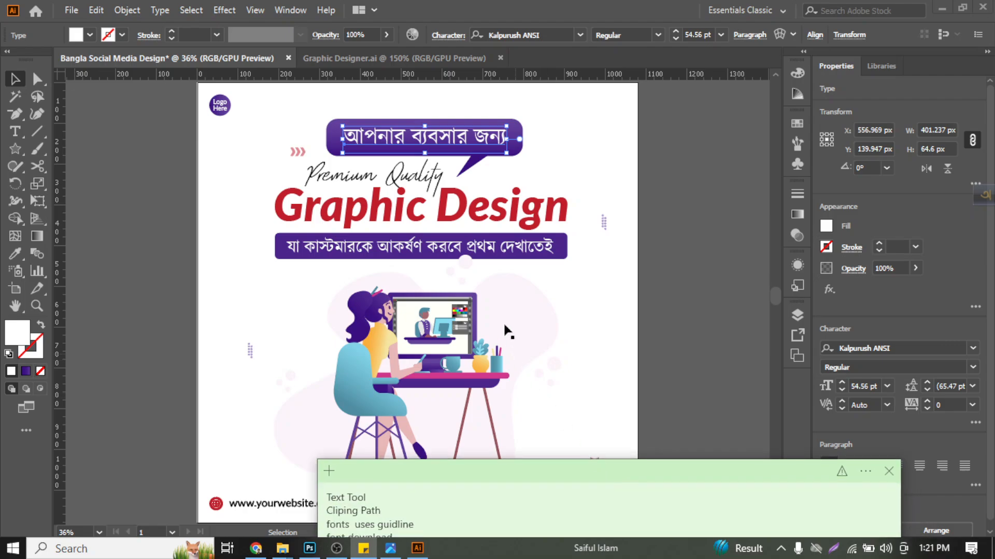
- Select the lower purple banner together with its white Bangla text and bring both to the front, over the pale circle
scroll(466, 263, "up", 4)
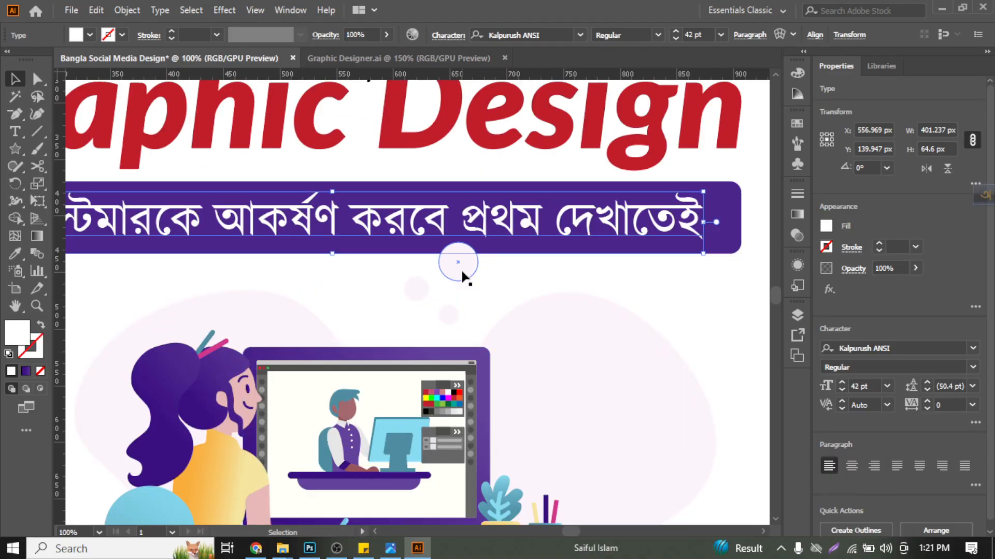
left_click(416, 390)
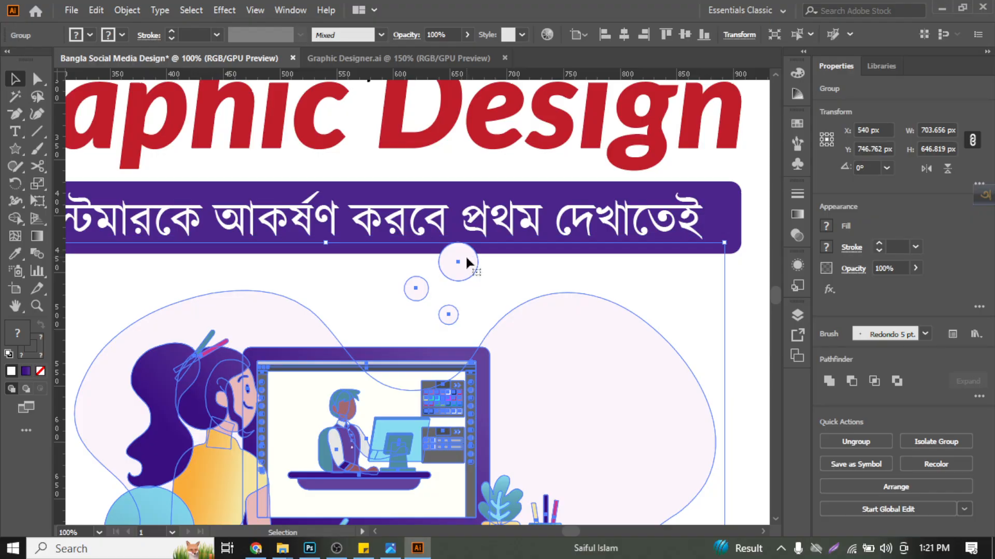
left_click(602, 217)
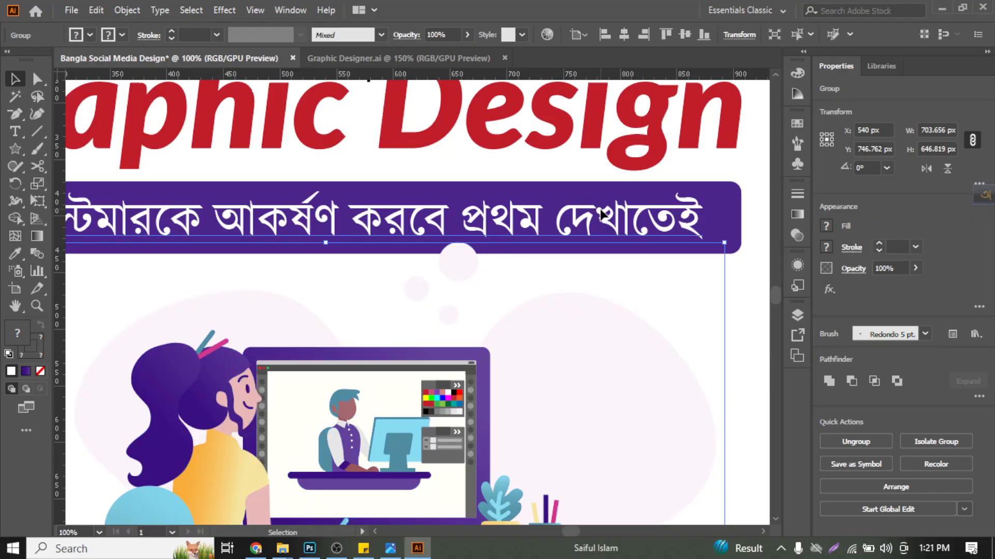
left_click(727, 216, "shift")
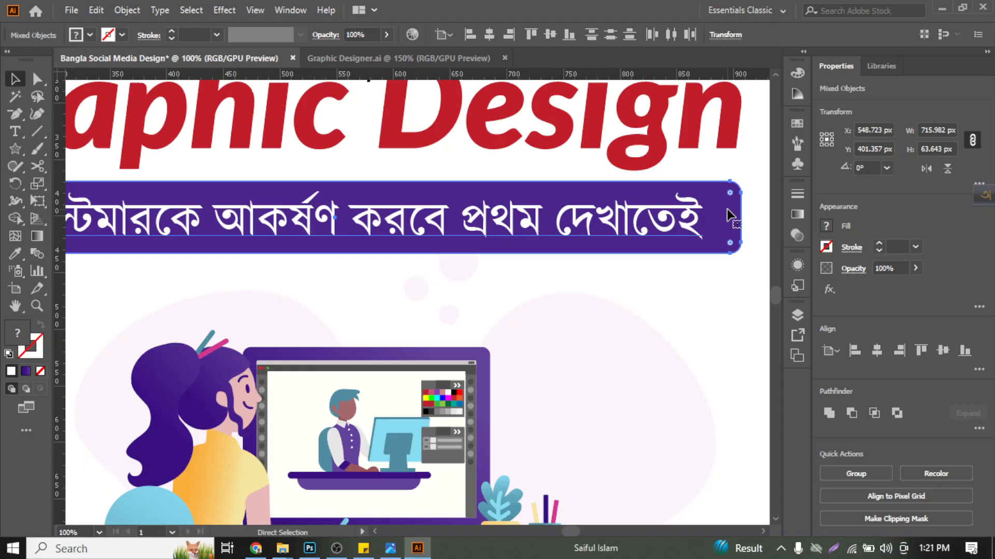
key("v")
scroll(728, 216, "down", 3)
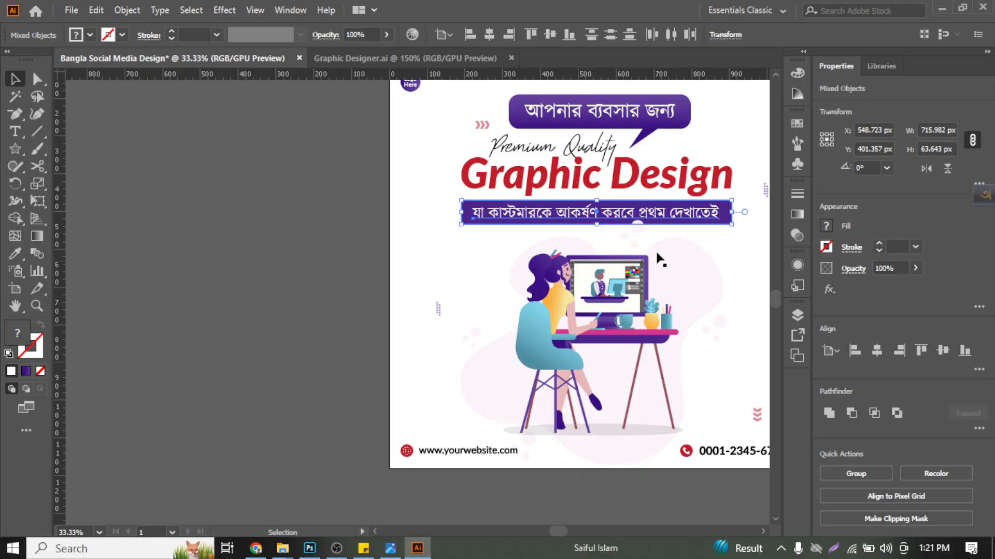
- Redo the Bring to Front on the lower purple banner and its Bangla text, and clear the selection
left_click(354, 188)
scroll(353, 200, "right", 3)
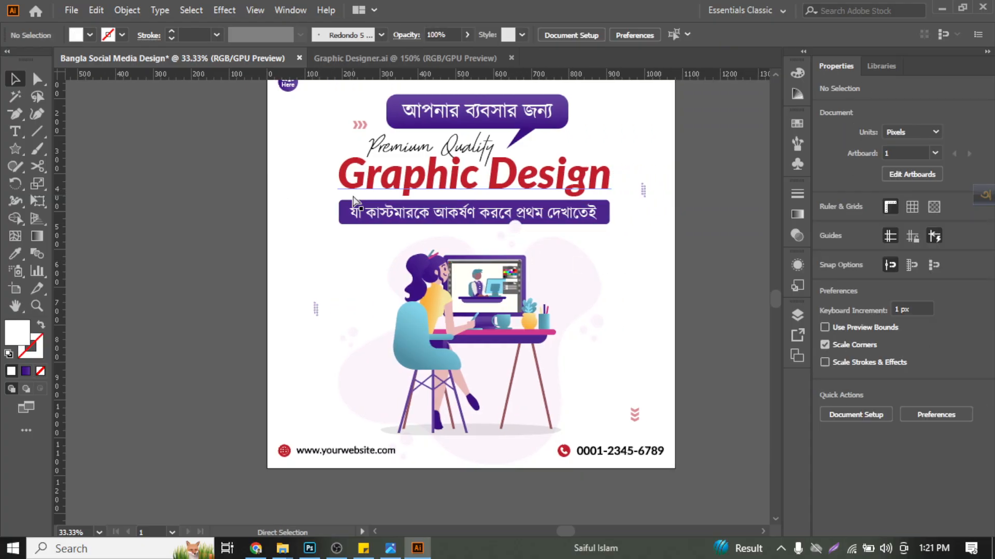
key("a")
key("ctrl+shift+z")
key("ctrl+shift+z")
key("ctrl+shift+z")
key("ctrl+shift+z")
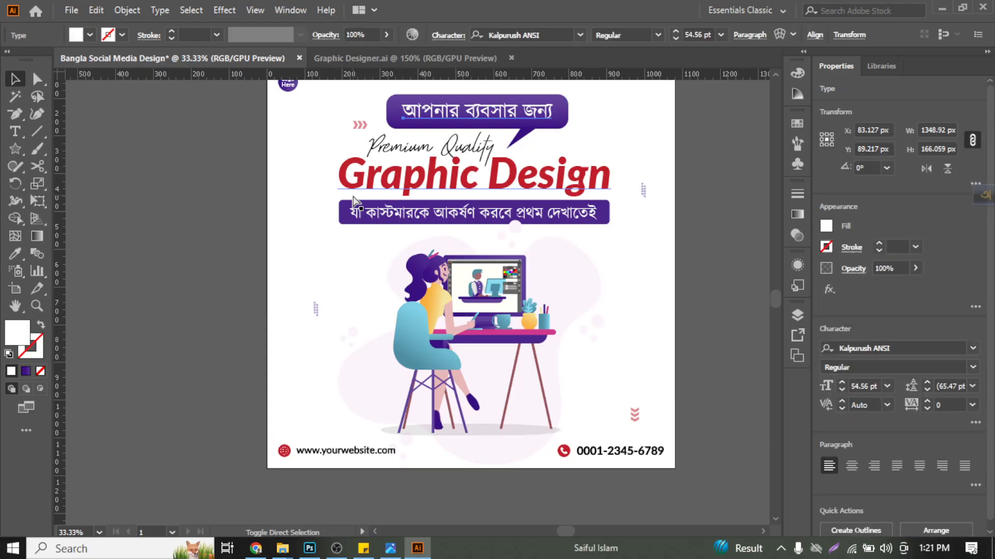
left_click(274, 181)
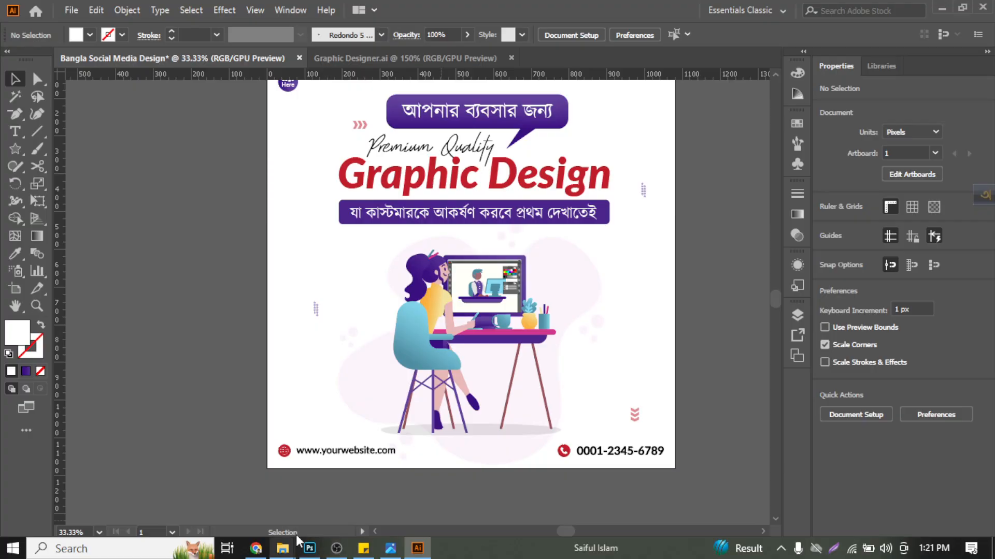
- Reopen the sticky note, move it up until the Font Name heading shows, and return to Illustrator
left_click(364, 548)
left_click_drag(434, 482, 437, 117)
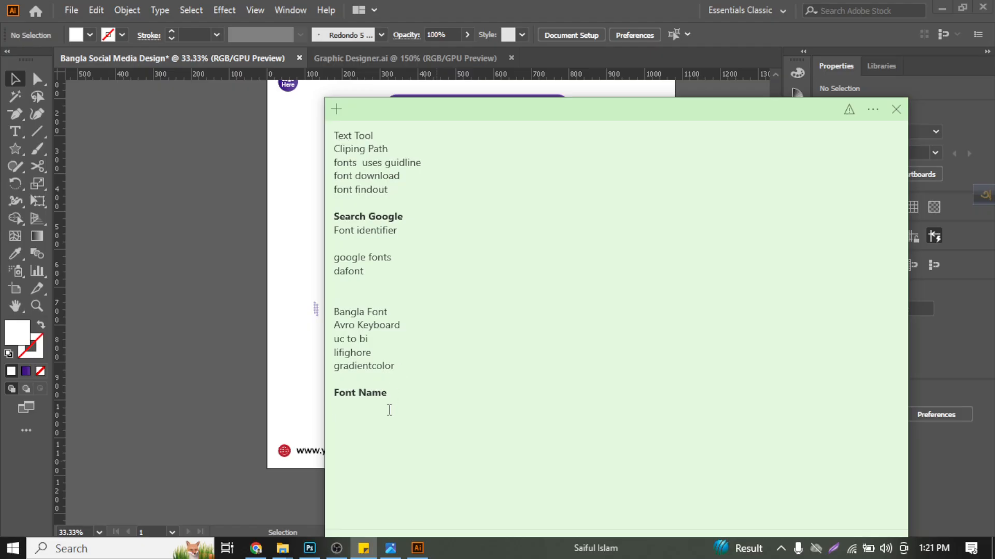
left_click(270, 313)
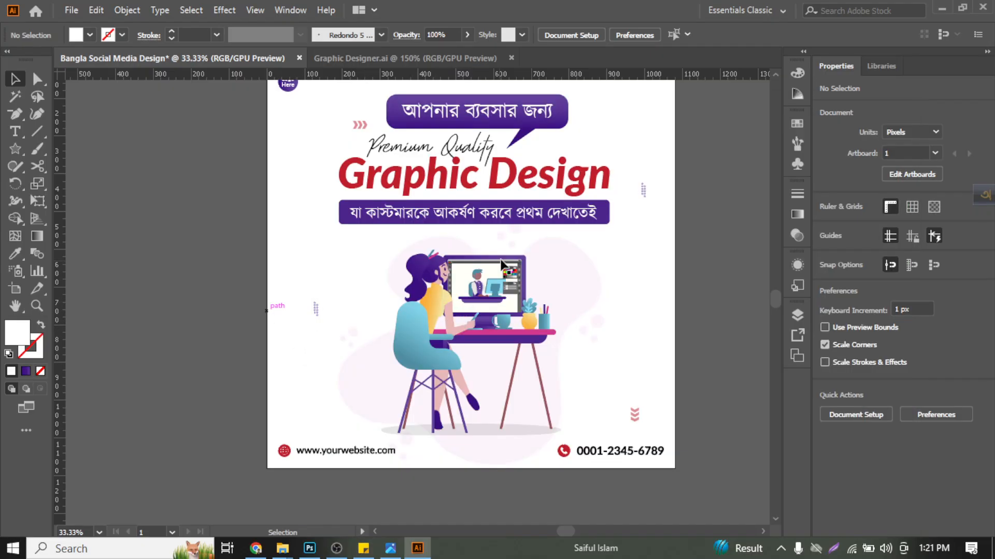
- Look at the Arrange options for the lower banner's Bangla text, and close them without choosing one
right_click(626, 252)
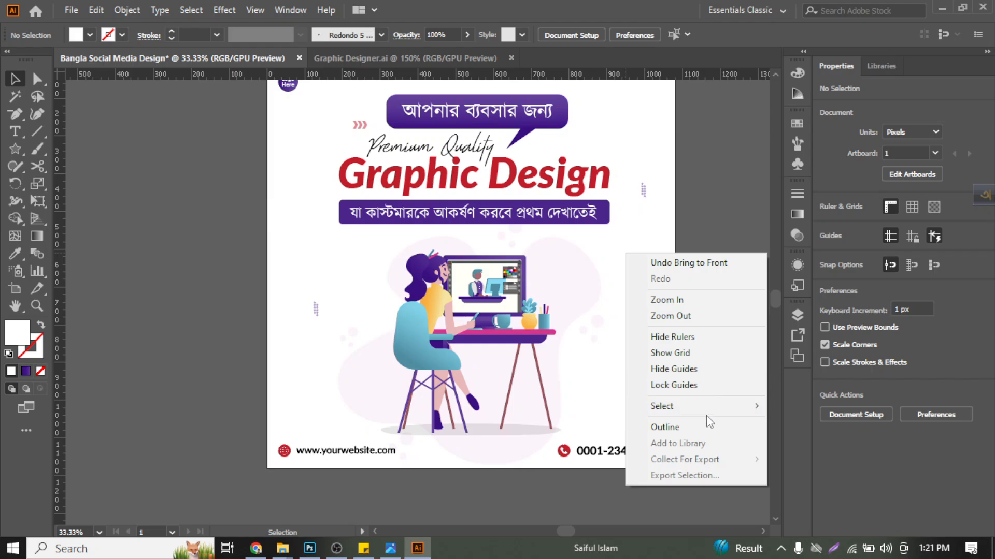
left_click(437, 212)
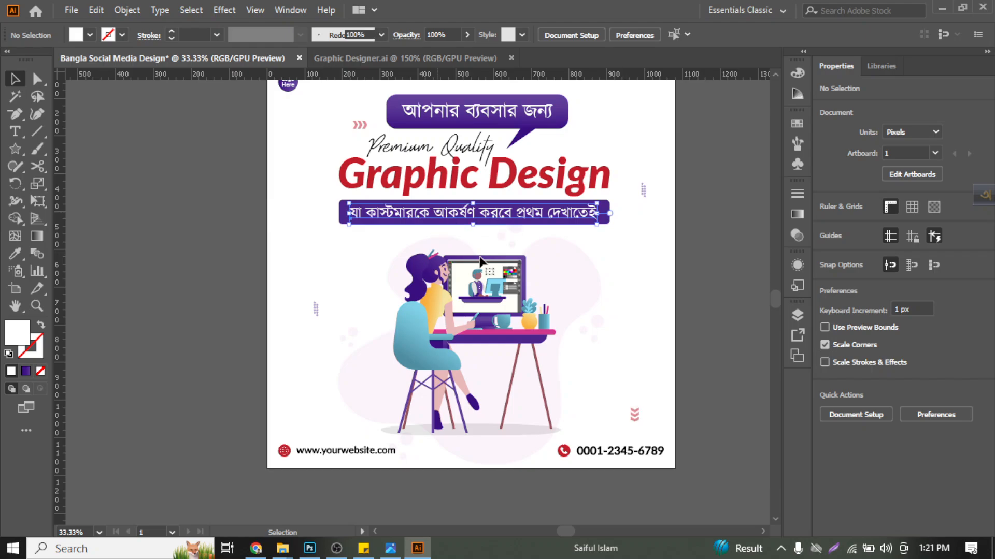
right_click(436, 212)
mouse_move(540, 434)
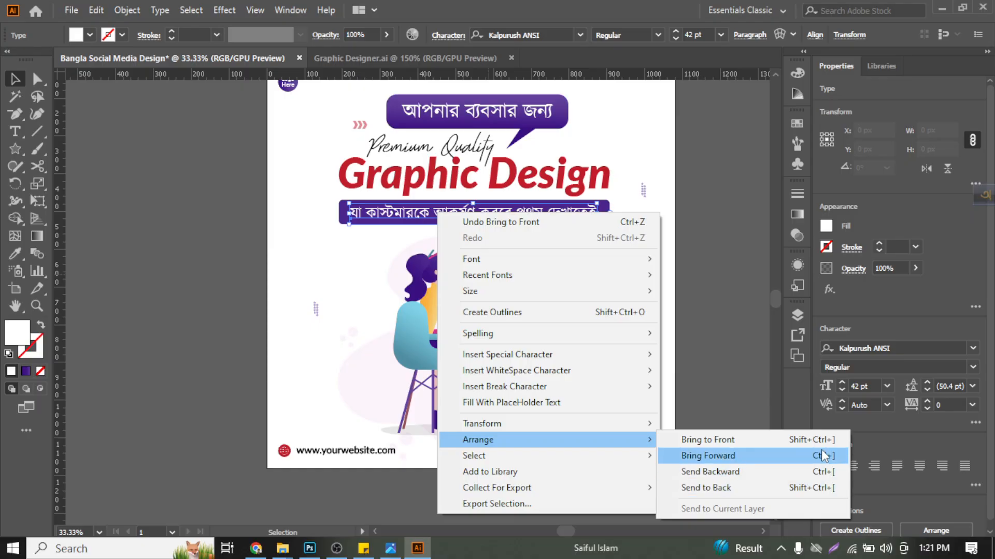
left_click(716, 291)
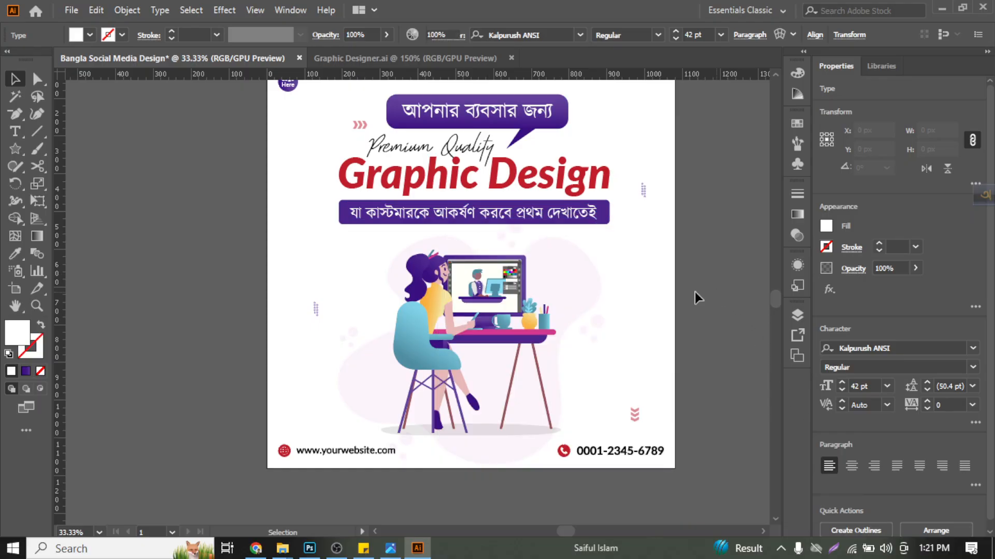
- Paste Kalpurush ANSI under the note's Font Name heading, start a new line, and move the note clear of the poster's Premium Quality text
left_click(364, 548)
type("Kalpurush ANSI")
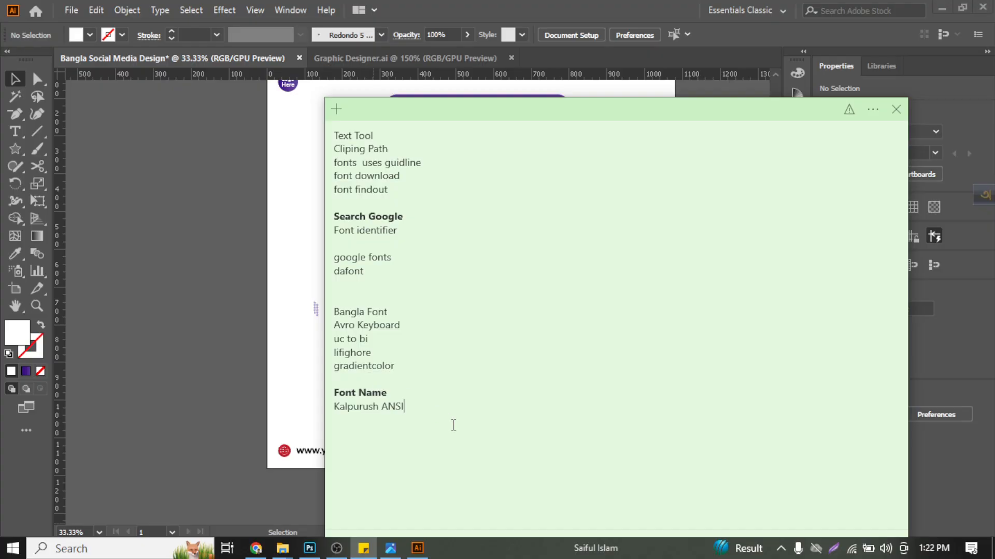
key("Return")
left_click_drag(575, 115, 581, 118)
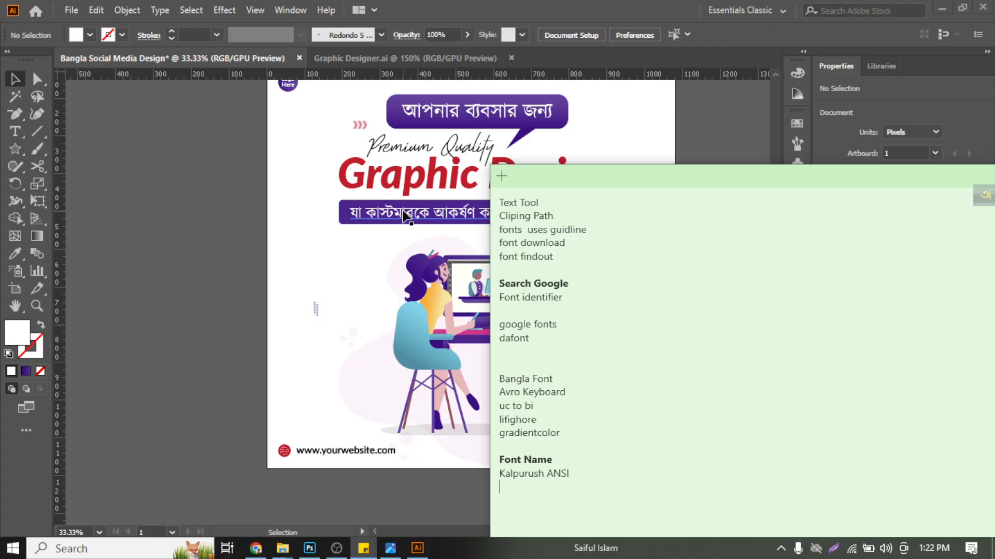
- Copy the font name Big Reputation Script from the Premium Quality text and add it to the sticky note's font list
left_click(397, 149)
left_click(397, 149)
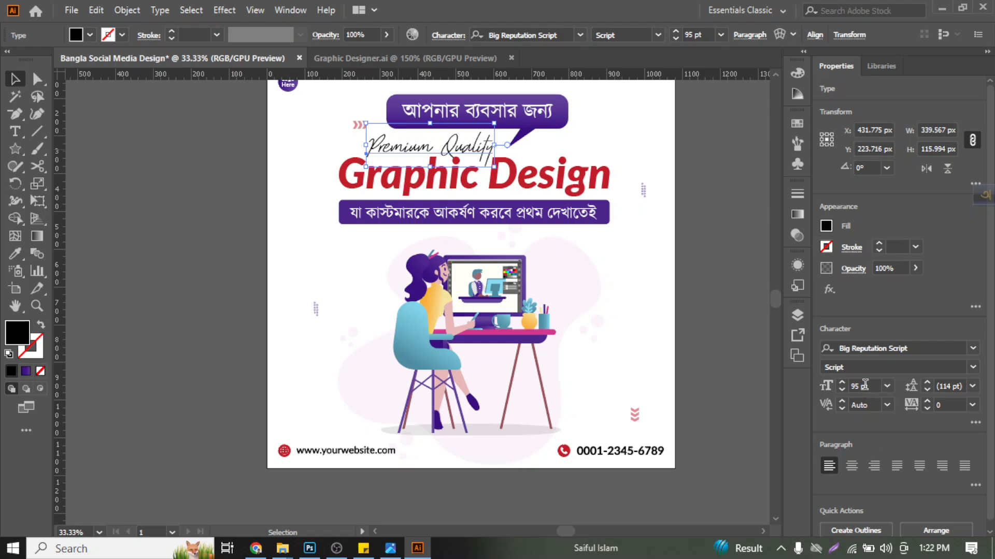
double_click(873, 348)
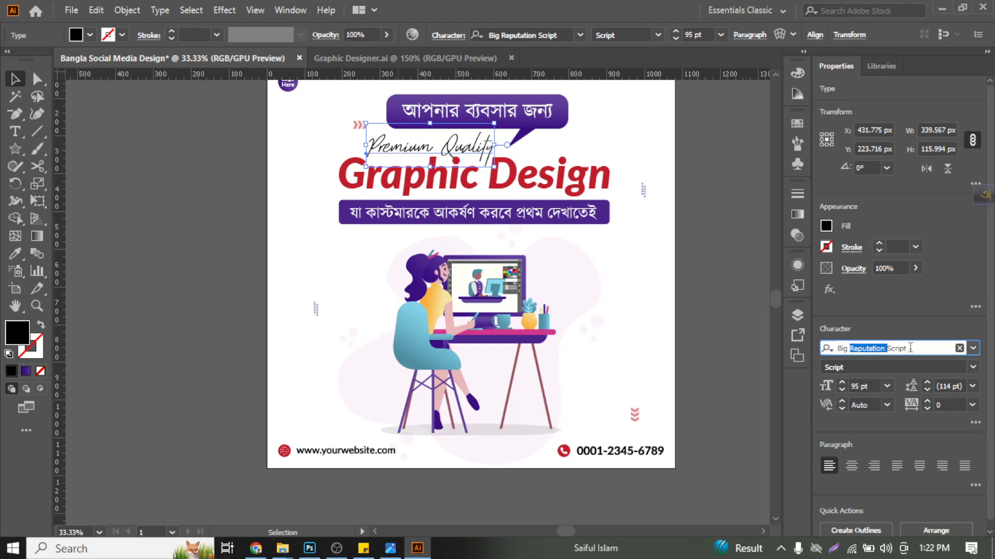
left_click_drag(910, 348, 808, 340)
key("ctrl+c")
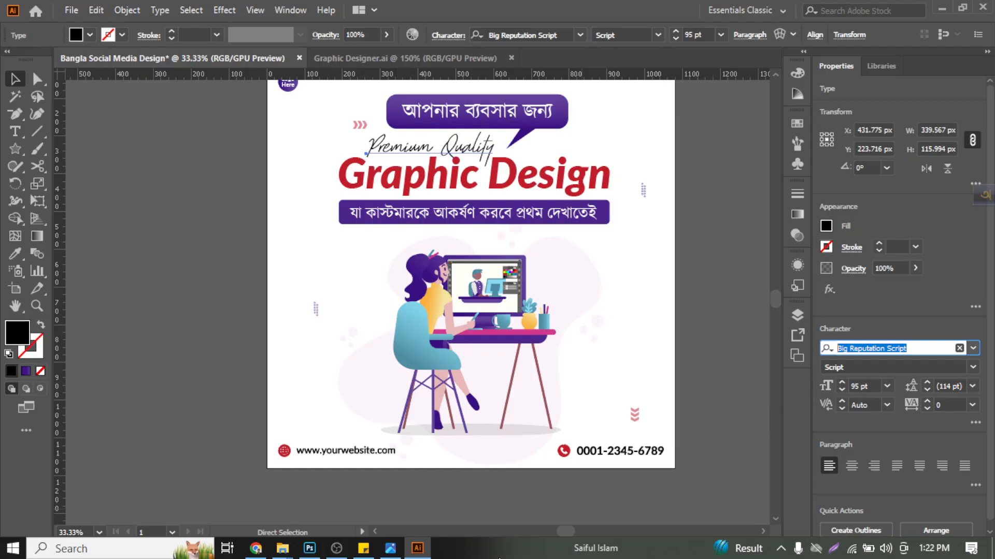
left_click(363, 548)
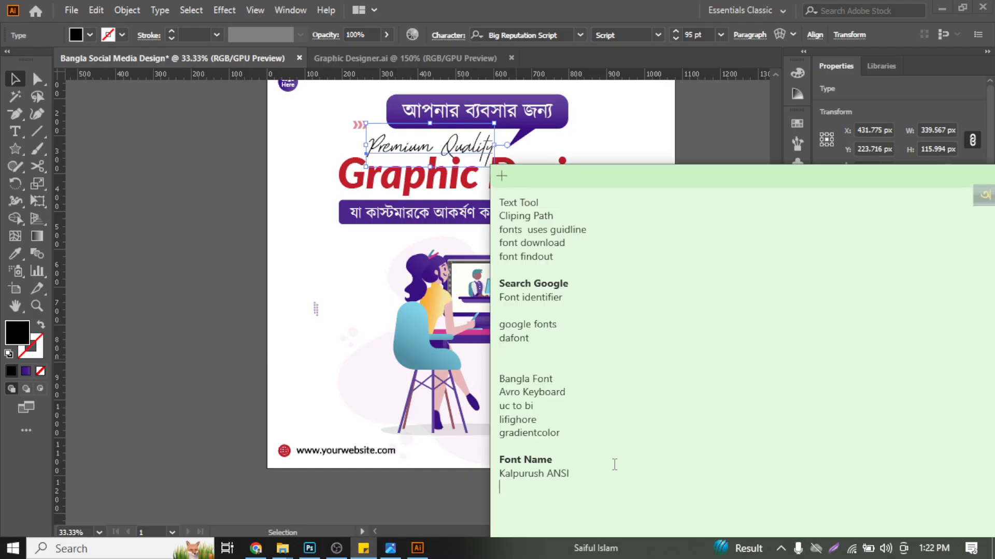
key("ctrl+v")
- Copy the font name Lato from the red Graphic Design headline, add it to the sticky note's font list, and return to Illustrator
left_click(399, 185)
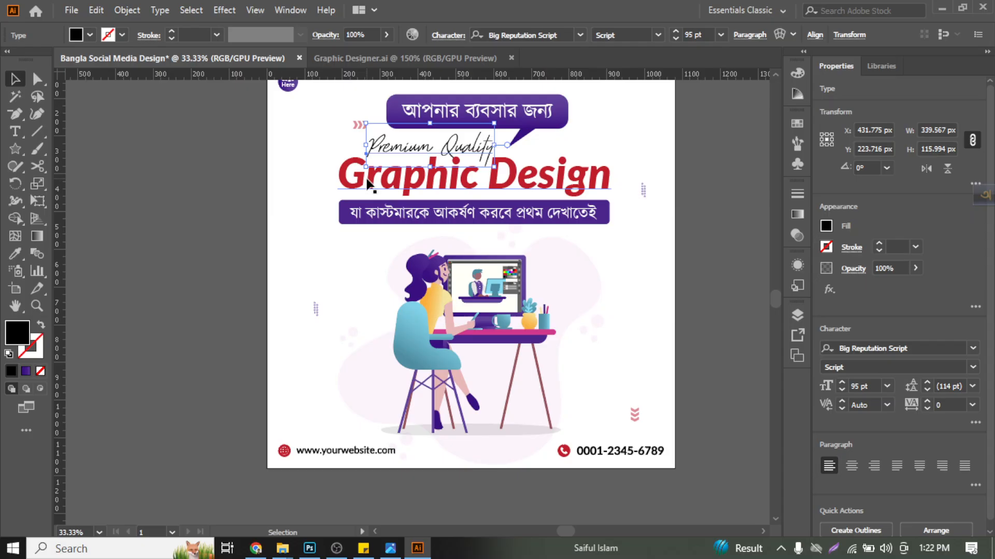
left_click(399, 186)
left_click(861, 347)
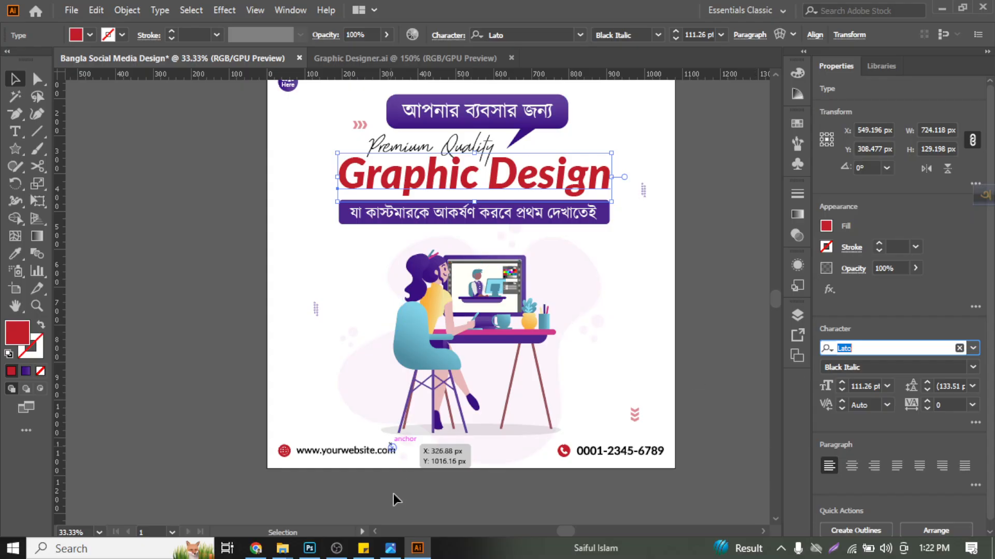
left_click(364, 549)
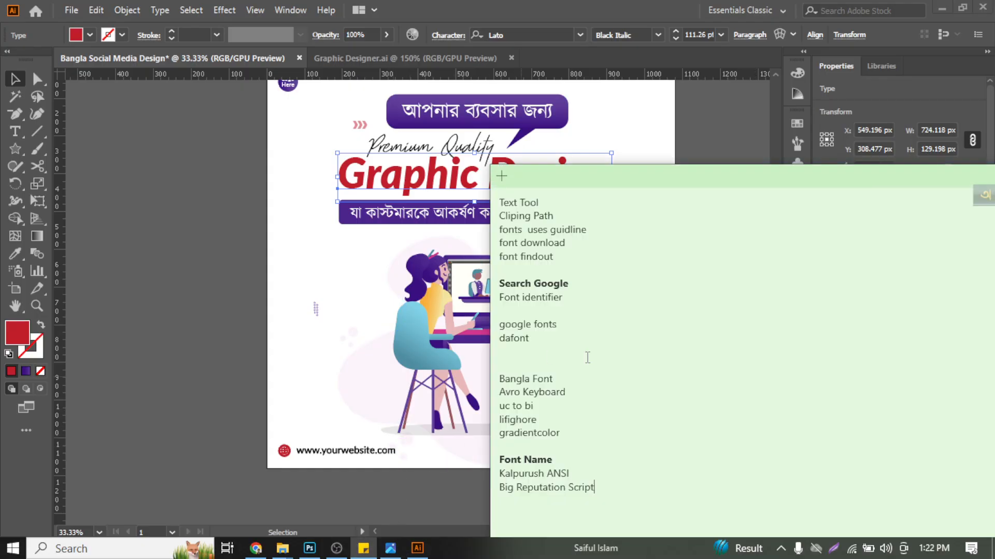
type("Lato")
left_click(321, 234)
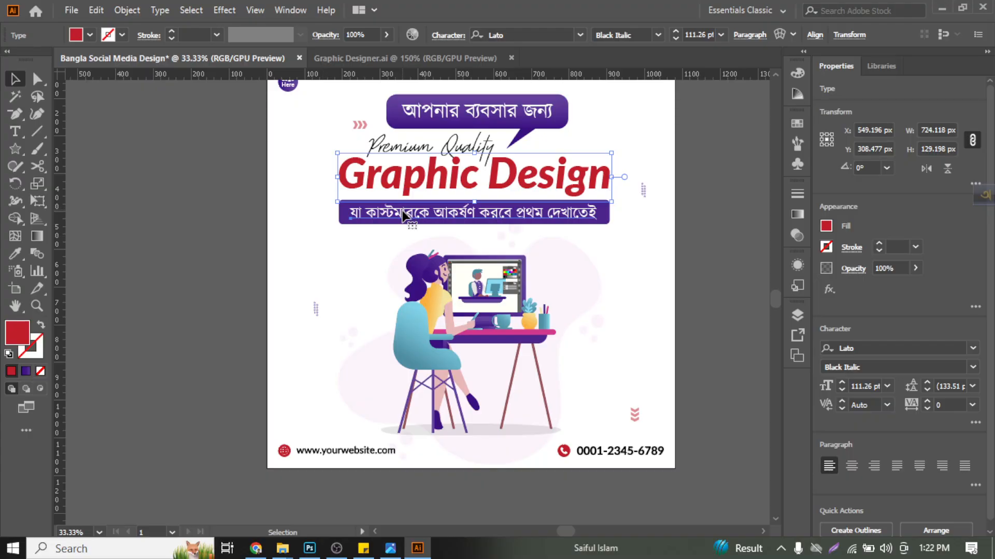
- Check the fonts of the lower banner's Bangla text and the footer's phone number, and view the whole poster with nothing selected
left_click(407, 215)
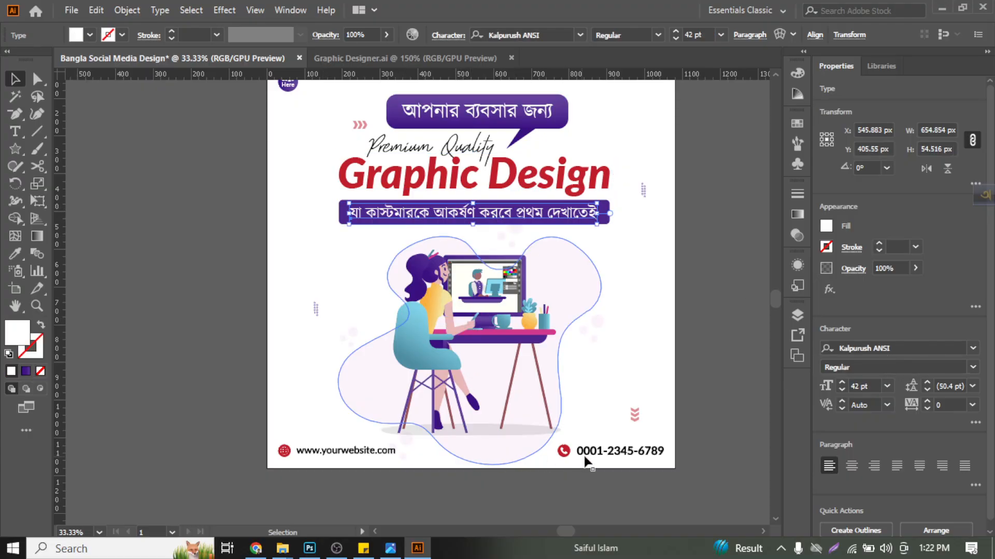
left_click(600, 454)
left_click(497, 487)
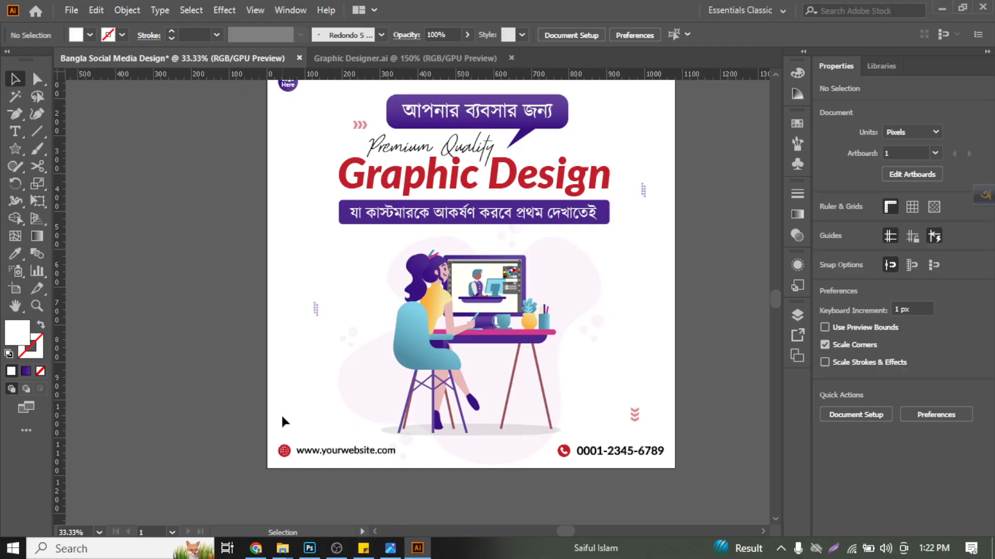
scroll(254, 266, "up", 1)
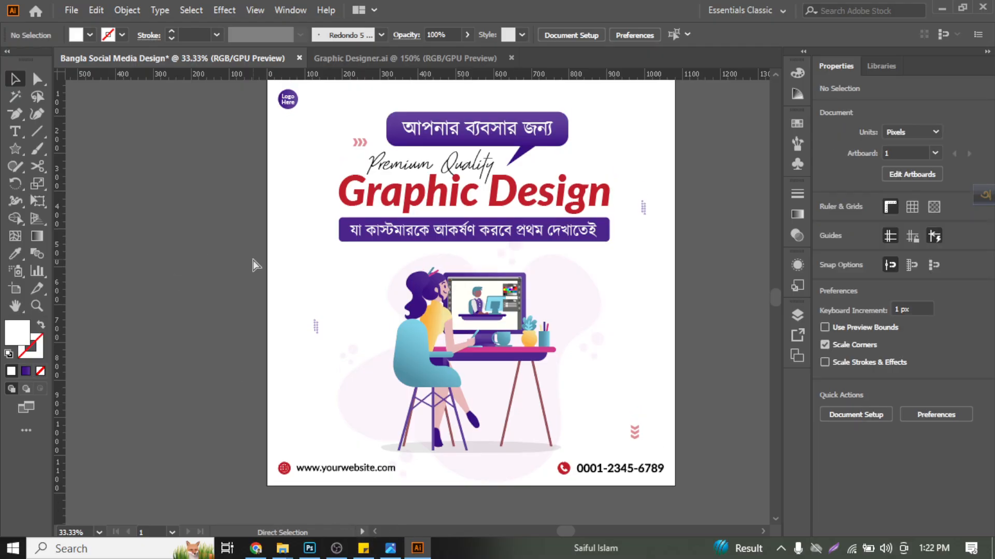
scroll(254, 265, "up", 1)
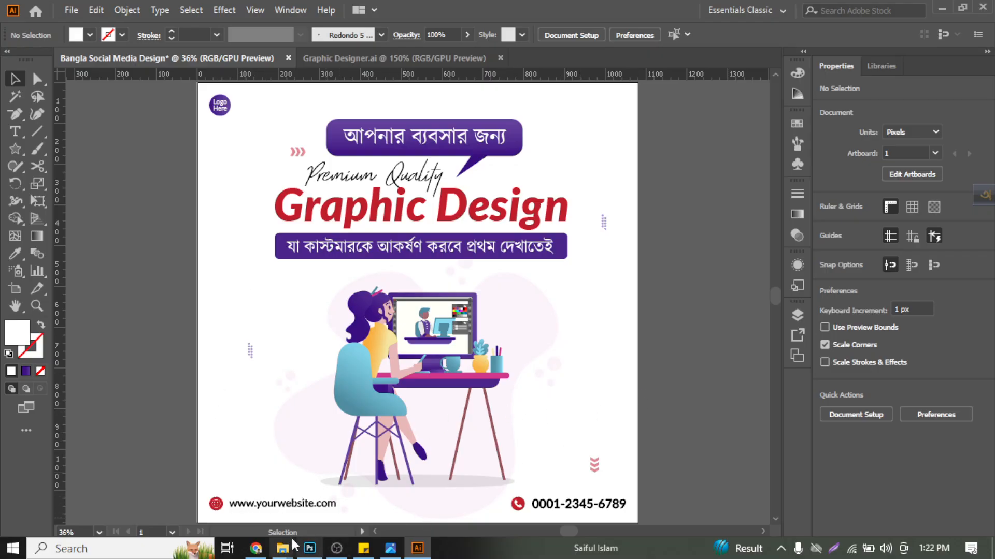
mouse_move(285, 548)
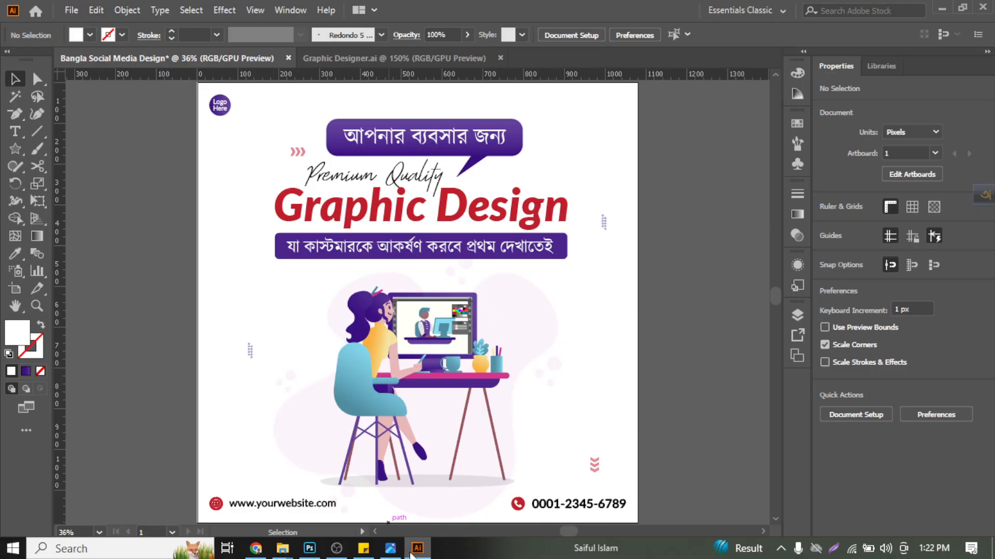
- Begin saving the poster to a new location and create a Social Media Design folder inside the ITCS GD 70 folder
left_click(71, 10)
mouse_move(124, 271)
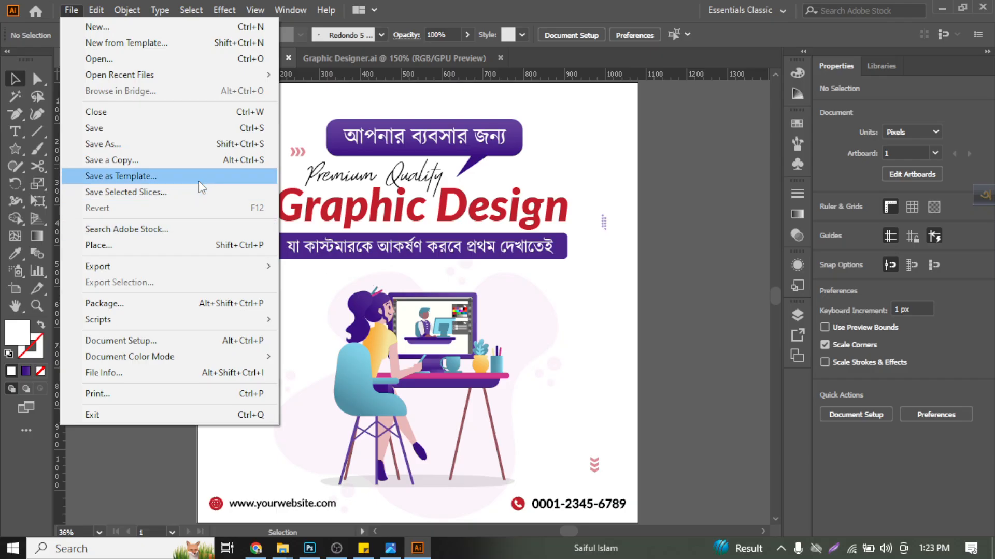
left_click(184, 145)
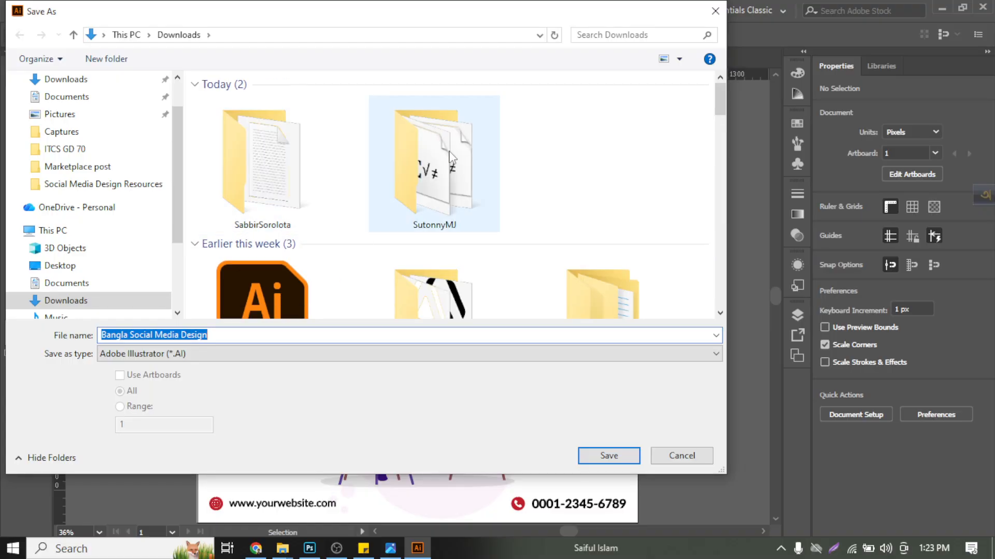
left_click(104, 155)
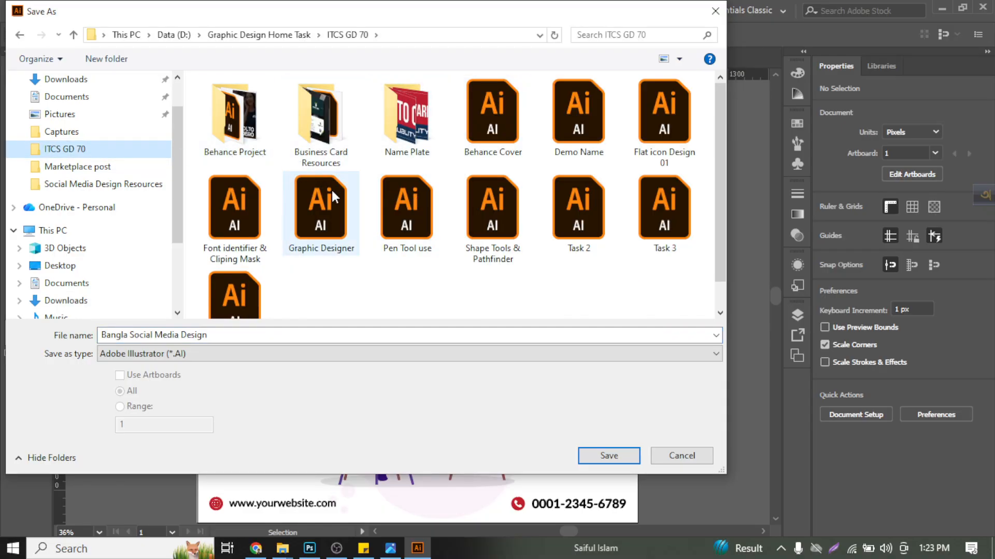
left_click(128, 66)
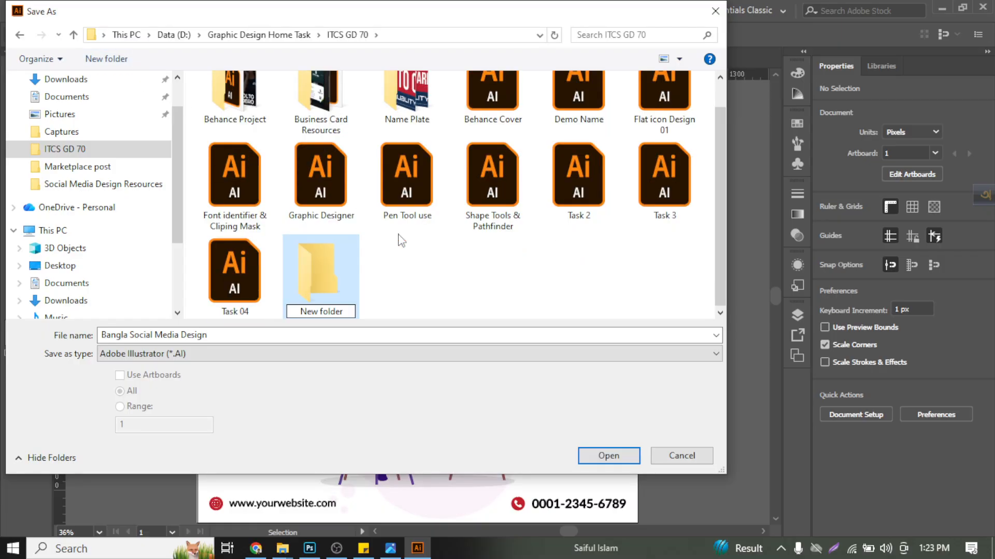
type("Soc")
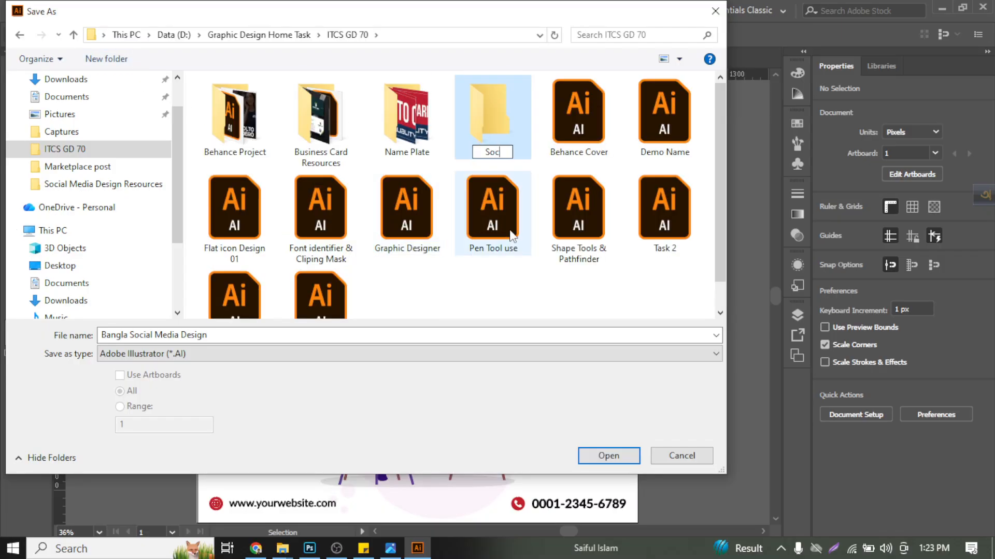
type("ial Media Design")
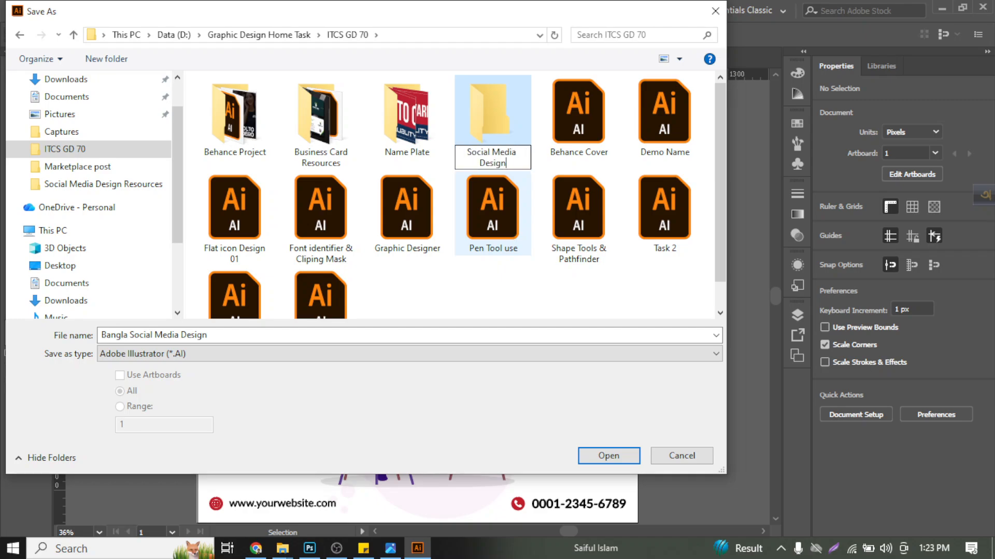
key("Return")
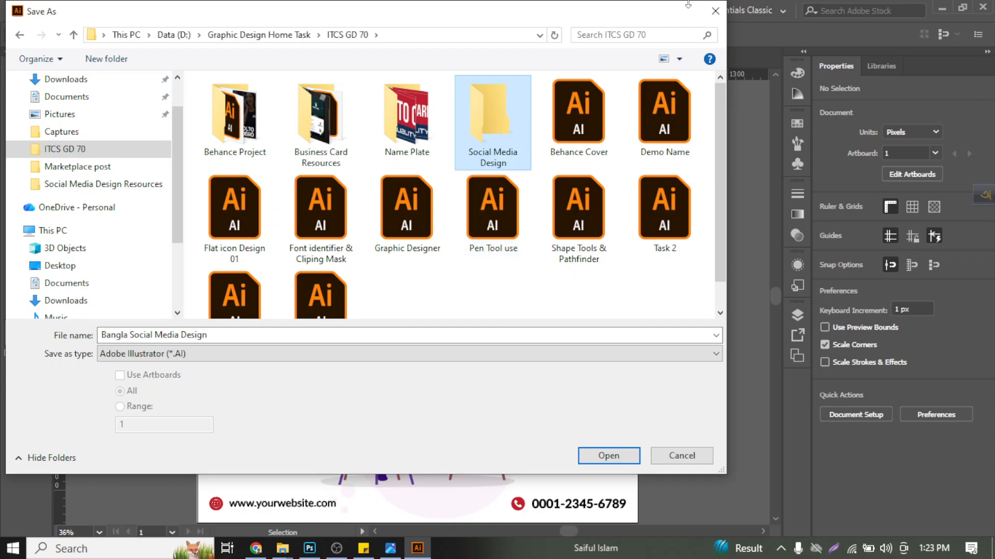
- Save the poster as the Illustrator file Bangla Social Media Design in the Social Media Design folder with the default Illustrator options
double_click(499, 130)
left_click(596, 458)
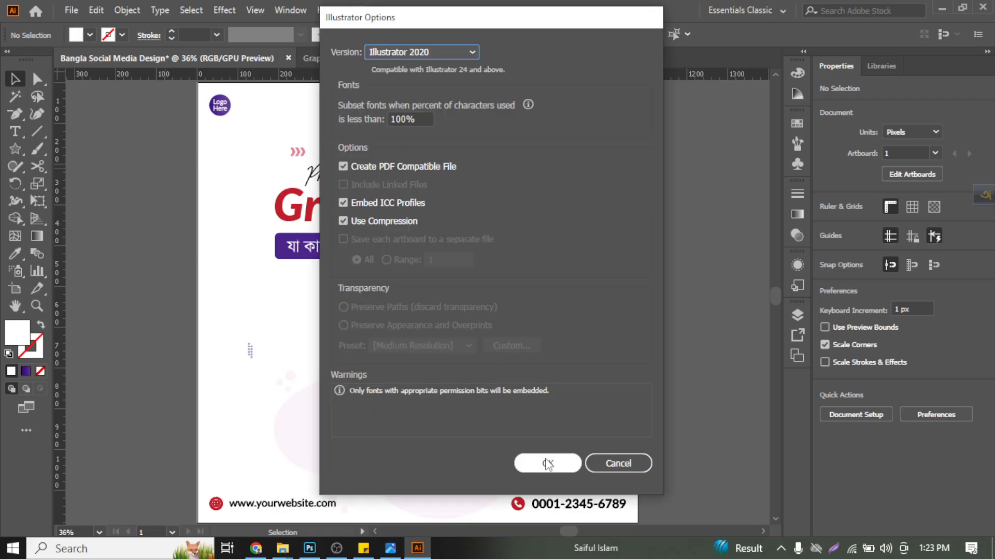
left_click(548, 464)
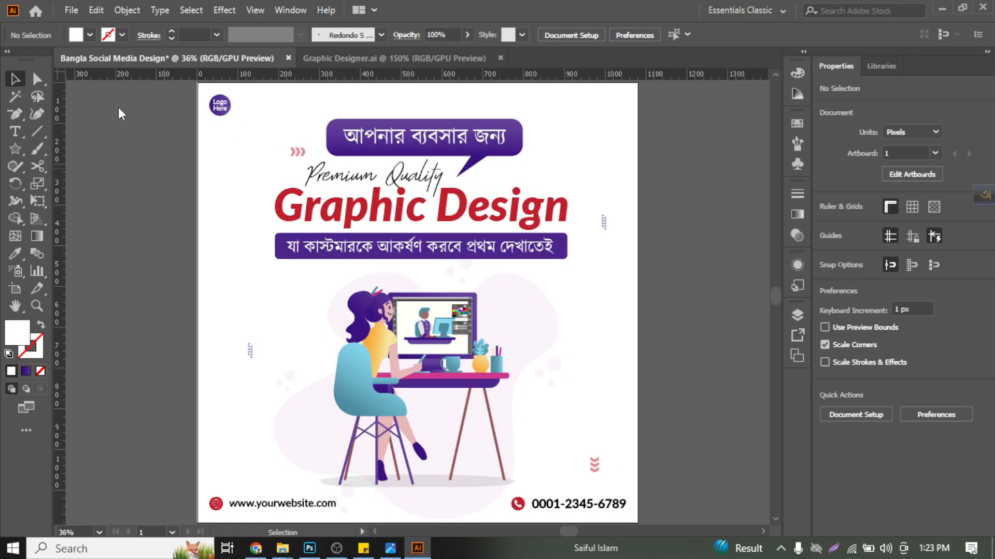
- Export the poster as a JPEG named Bangla Social Media Design into the Social Media Design folder, with Use Artboards enabled
left_click(72, 11)
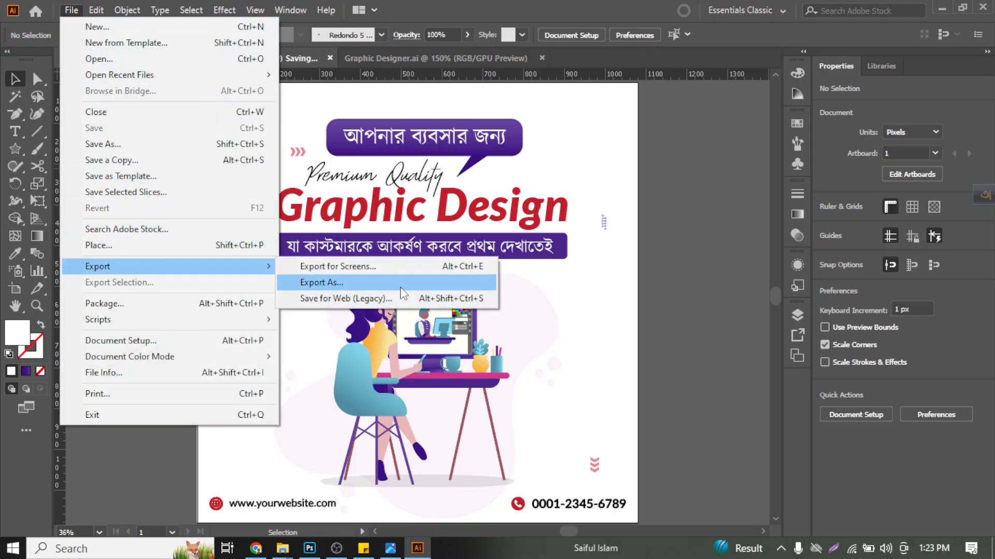
left_click(402, 284)
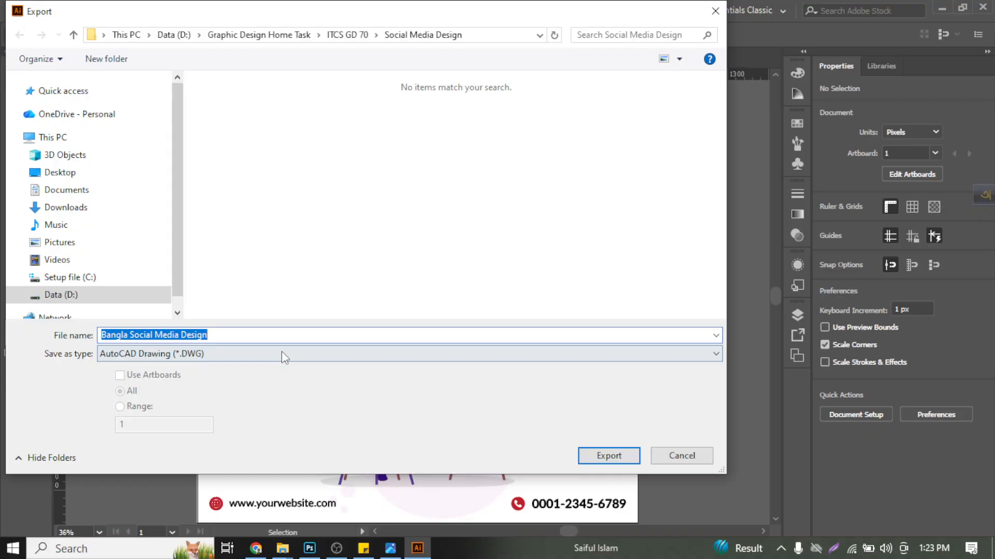
left_click(281, 353)
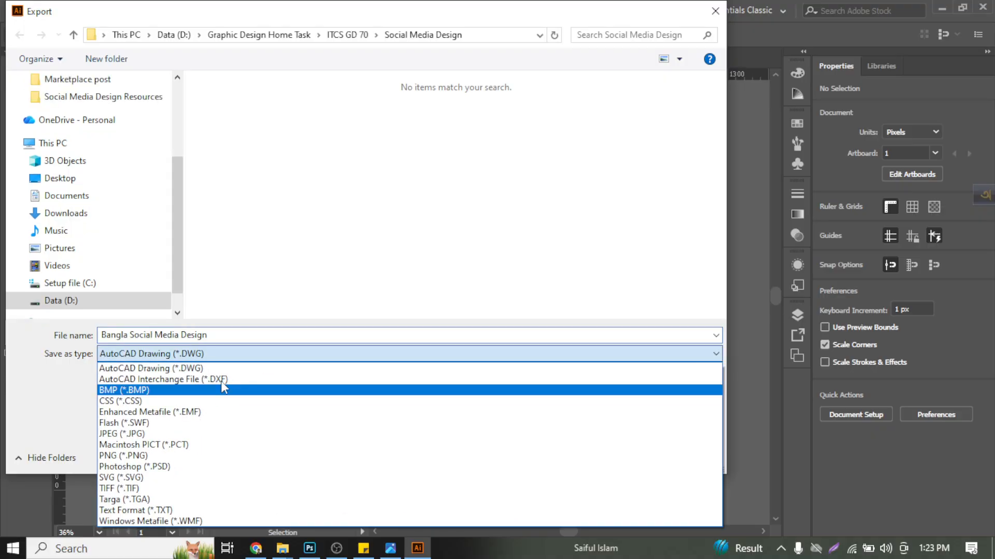
left_click(178, 429)
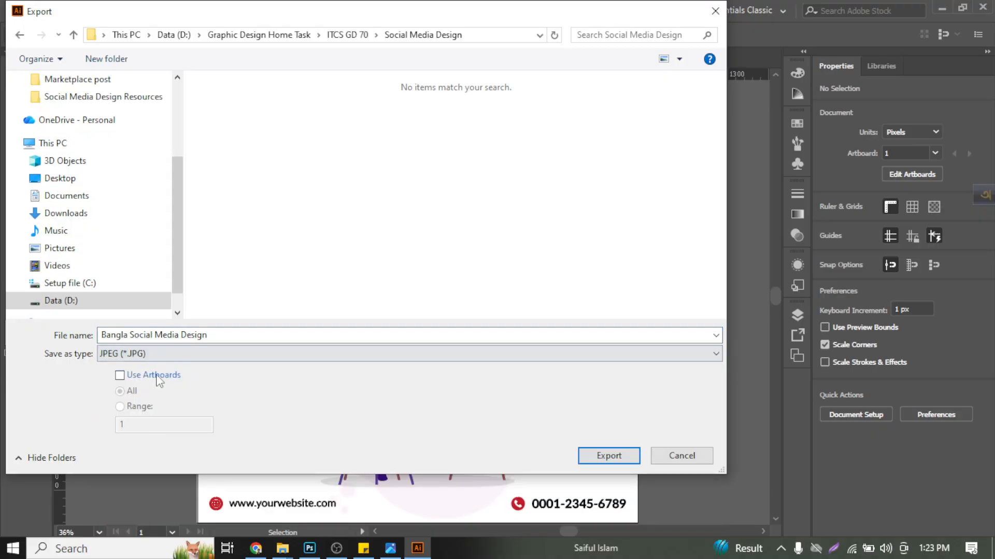
left_click(160, 376)
left_click(610, 457)
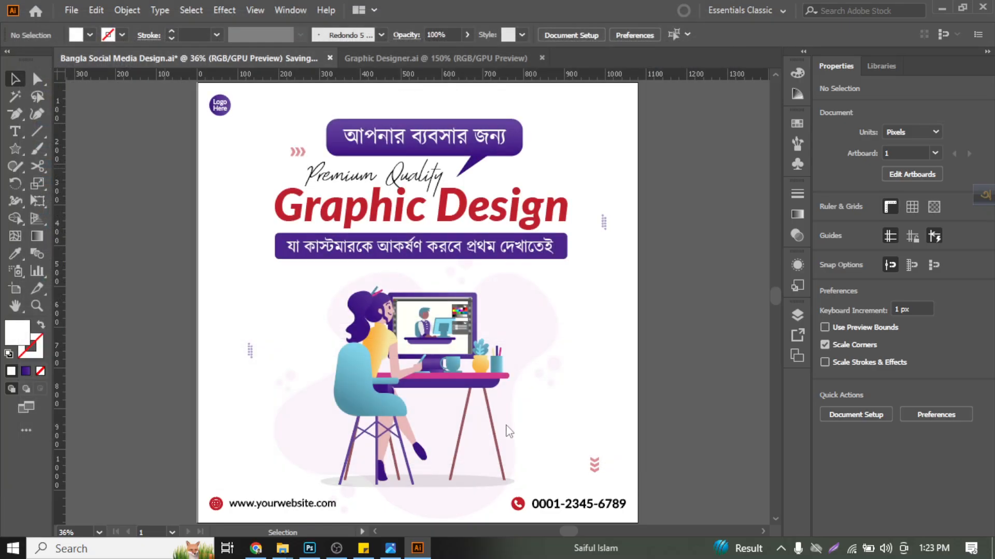
left_click(459, 366)
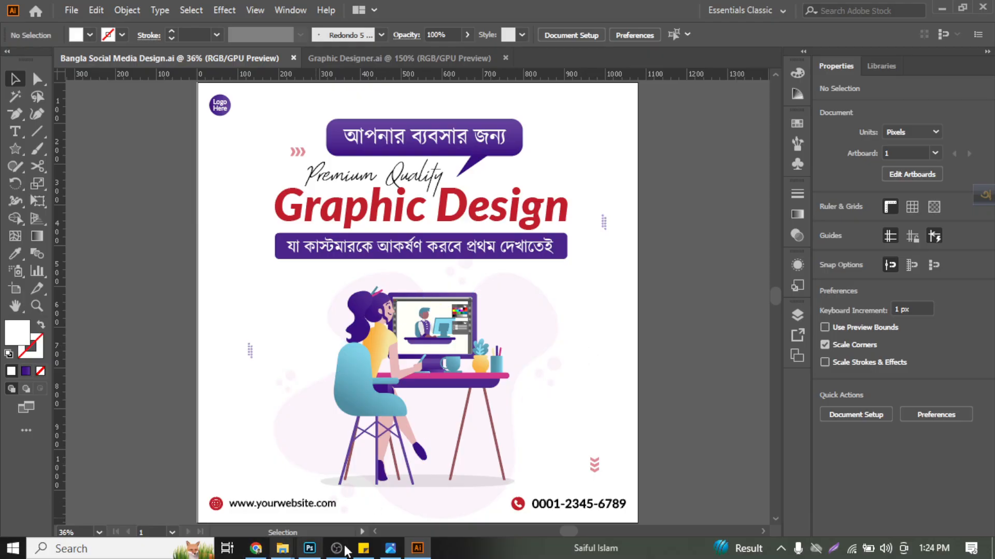
left_click(71, 11)
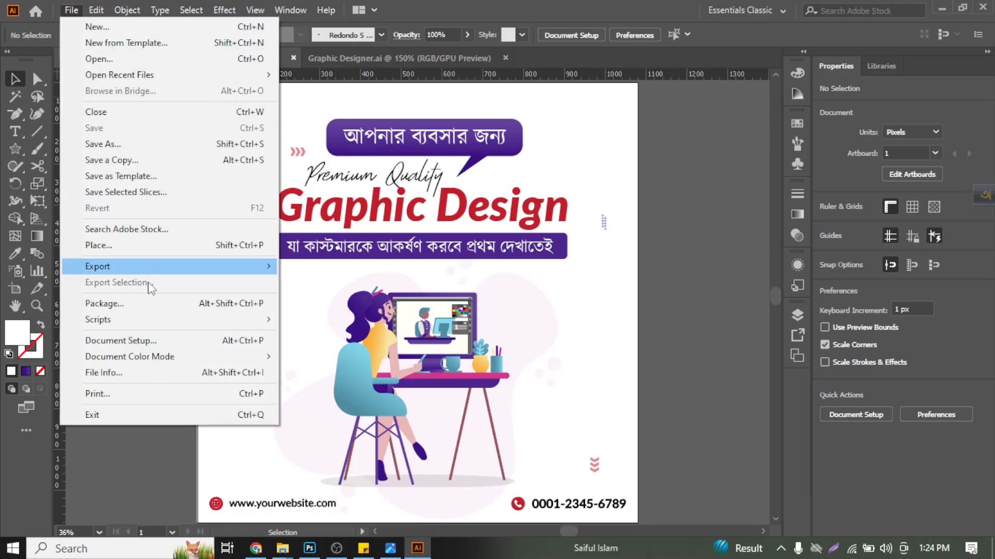
mouse_move(155, 266)
left_click(303, 283)
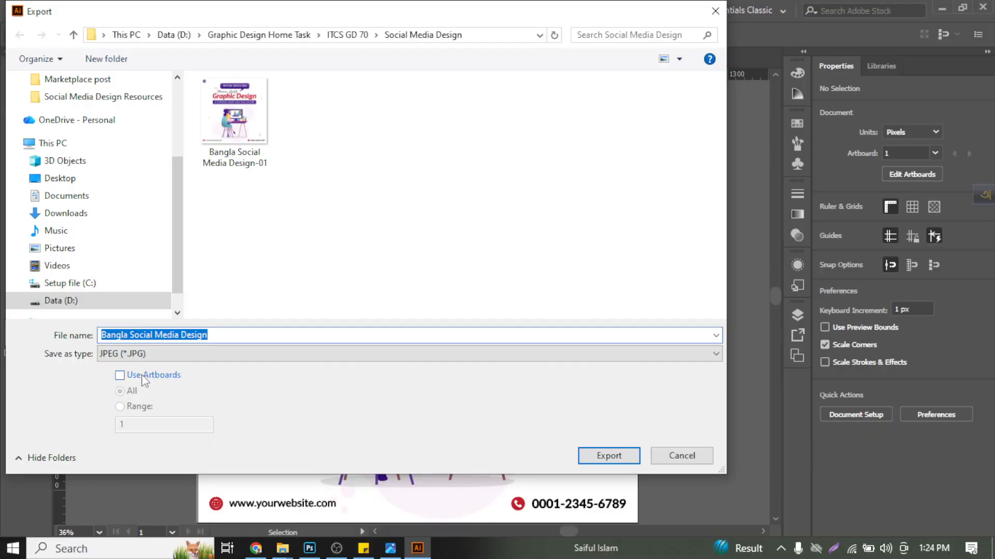
left_click(120, 375)
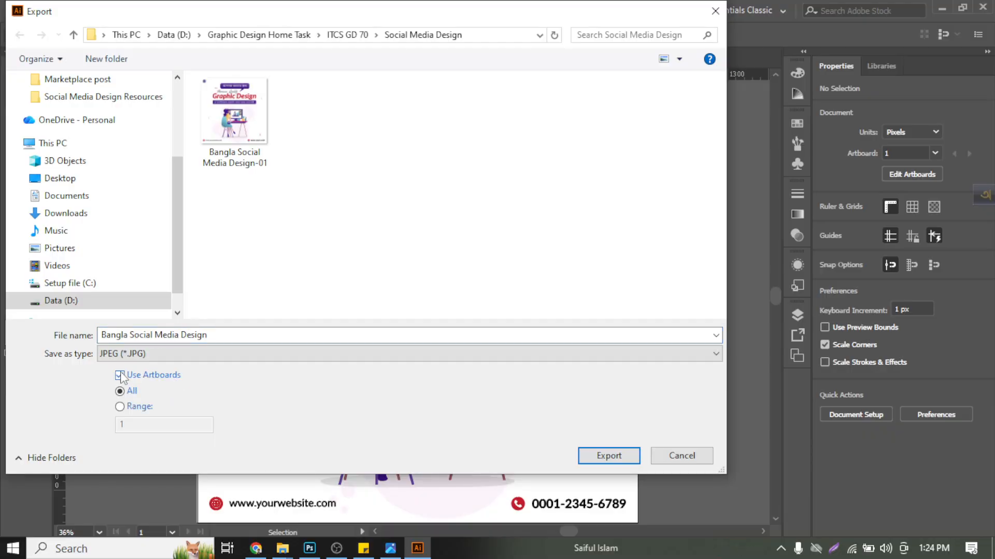
left_click(132, 358)
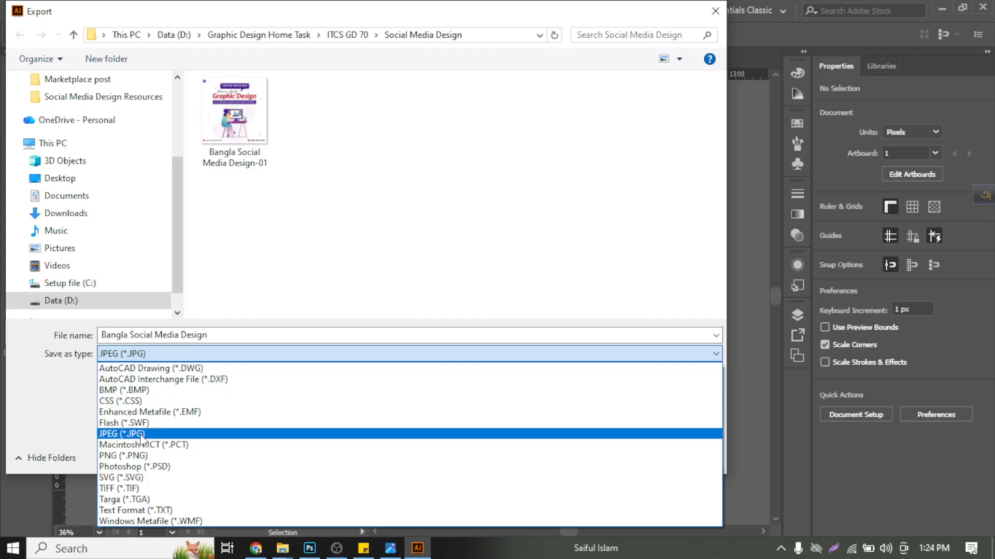
left_click(146, 455)
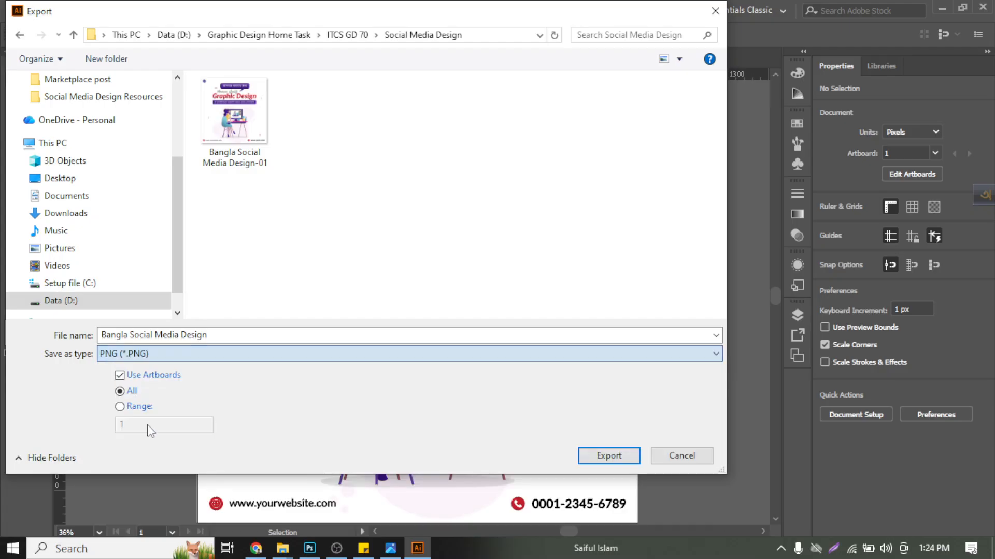
left_click(127, 378)
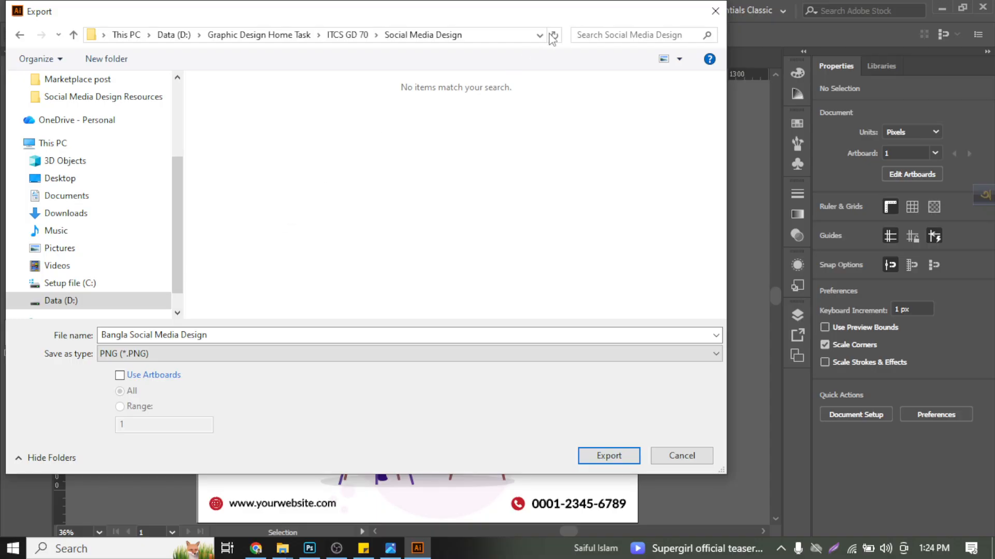
left_click_drag(562, 11, 625, 41)
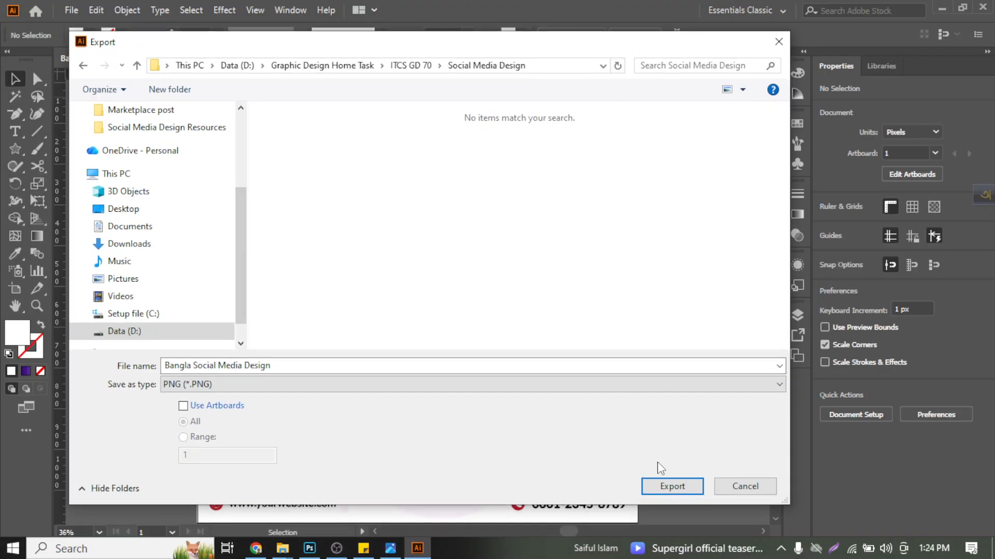
left_click(658, 482)
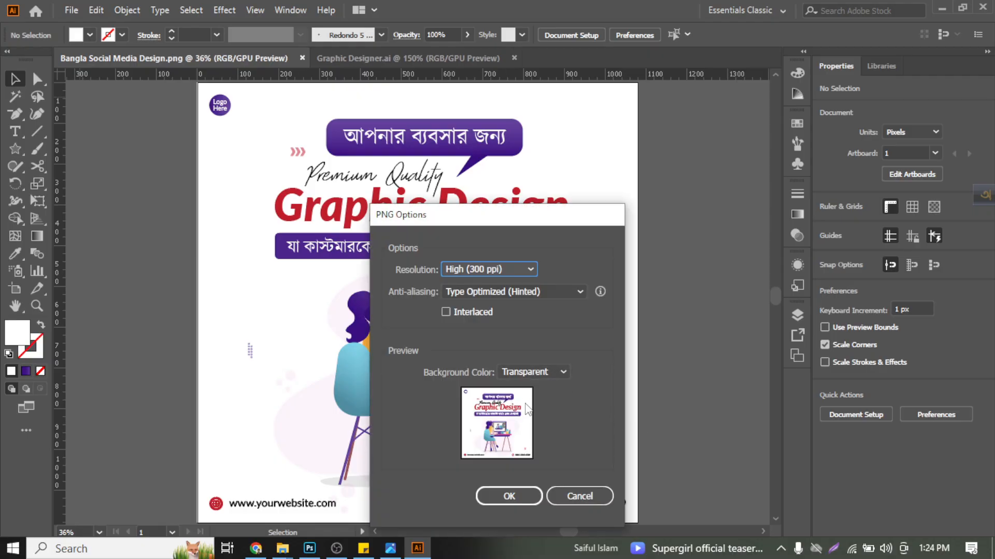
left_click(580, 496)
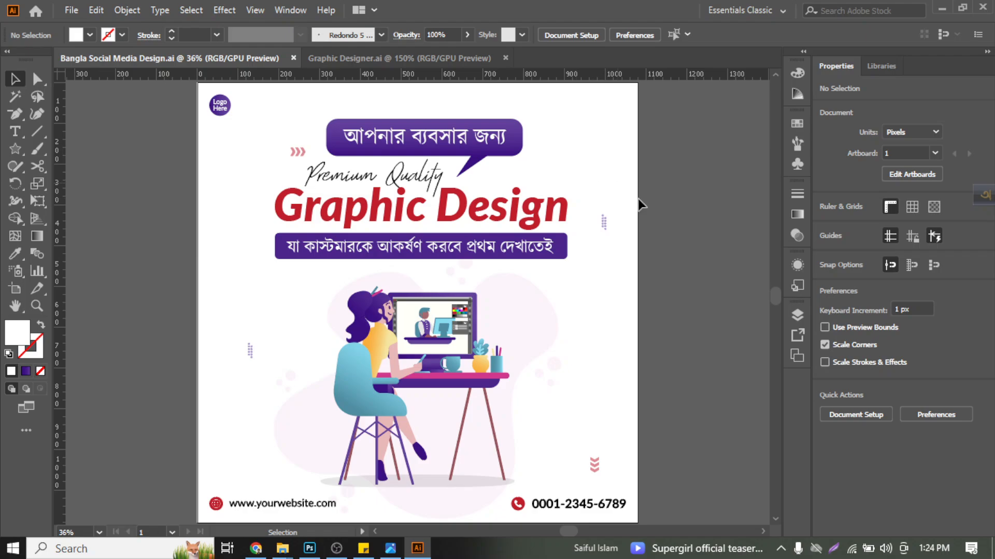
- Unlock the poster's locked background and remove the white 1080 × 1080 px rectangle behind the artwork
key("ctrl+alt+2")
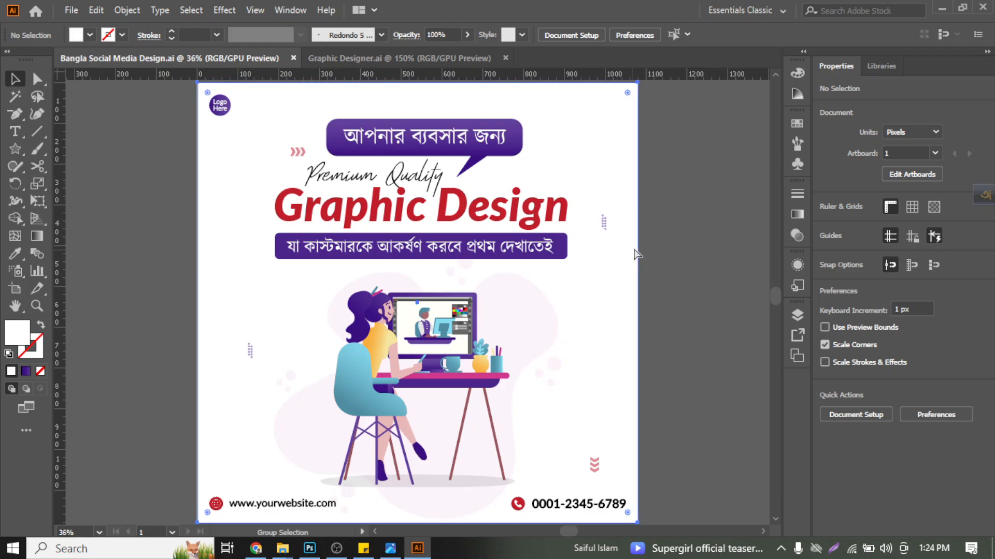
left_click(622, 141)
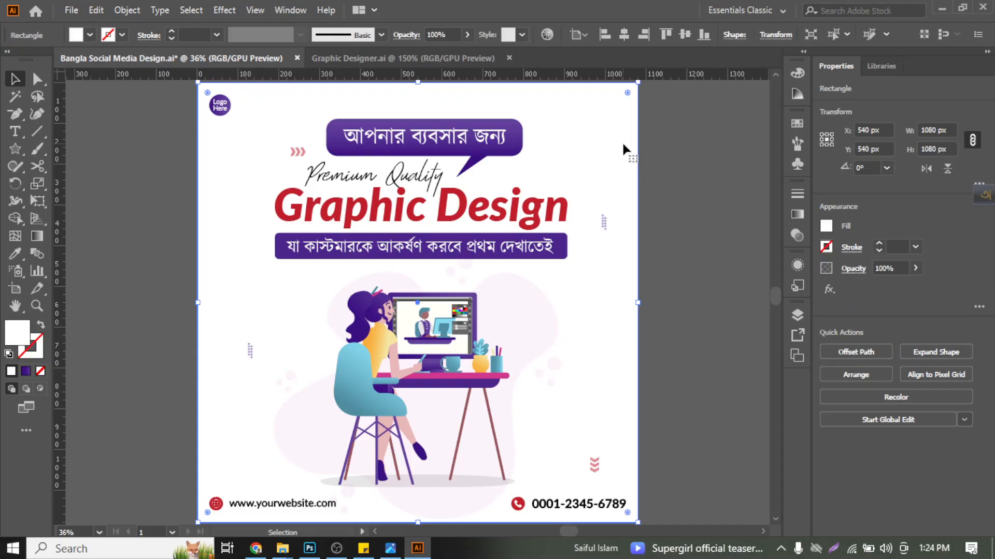
key("ctrl+shift+a")
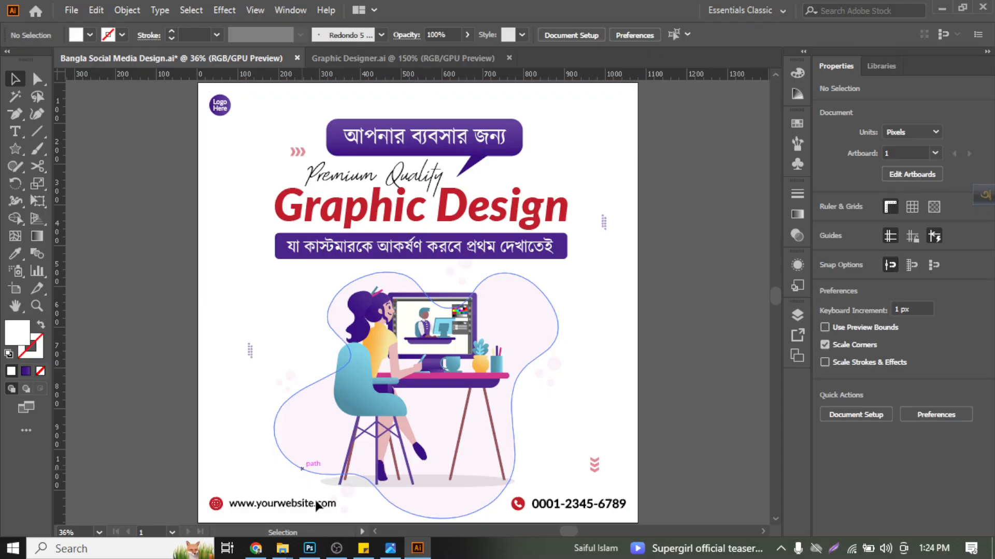
- Export the poster in PNG format to the Social Media Design folder as far as the PNG options, keeping the name Bangla Social Media Design
left_click(71, 10)
mouse_move(168, 267)
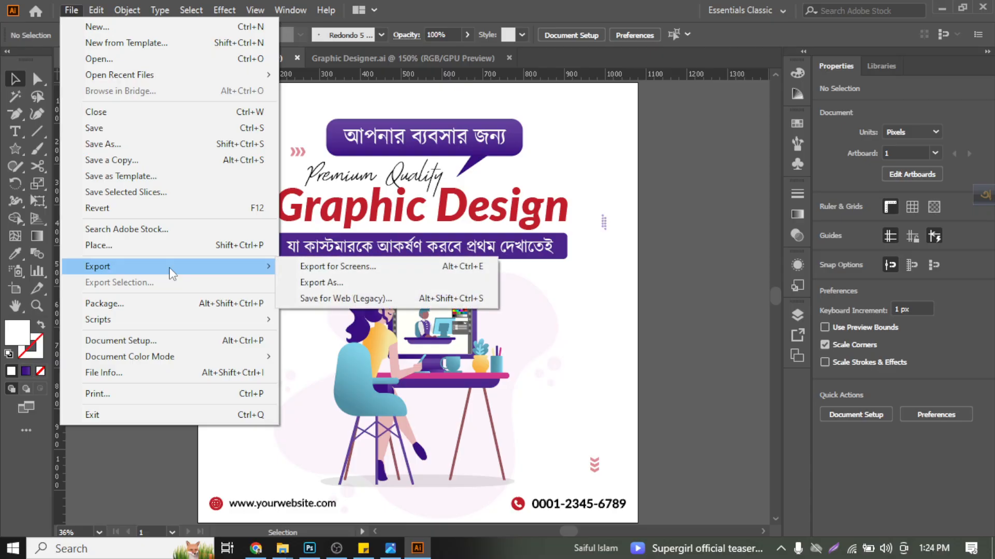
left_click(319, 285)
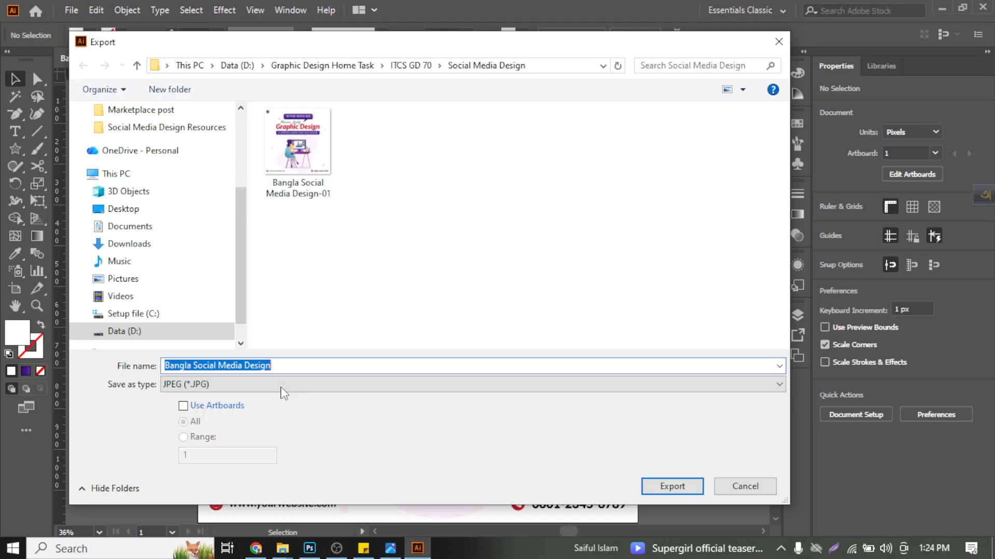
left_click(281, 386)
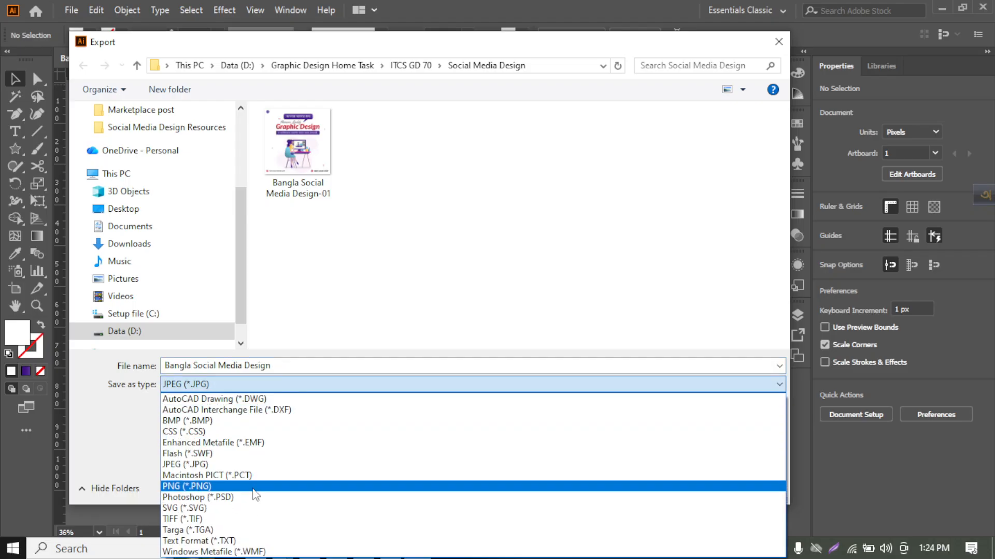
left_click(253, 487)
left_click(660, 490)
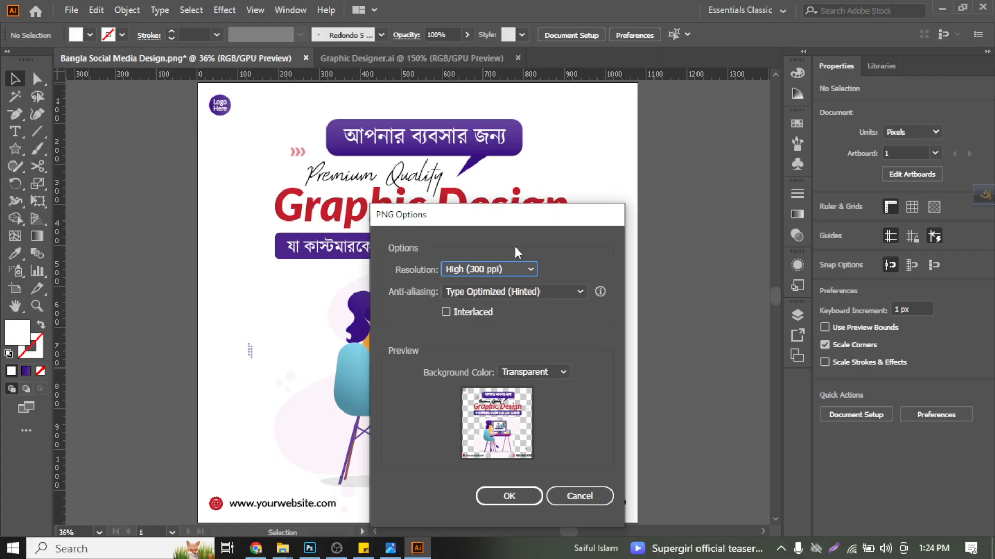
left_click_drag(515, 218, 466, 70)
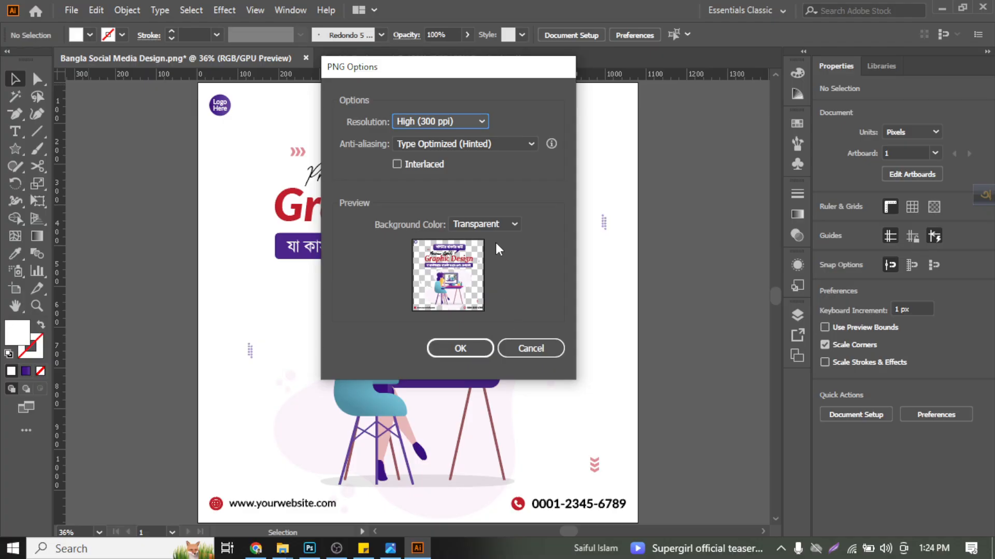
- Compare the PNG preview with a White background color and with a Transparent one
left_click(500, 226)
left_click(501, 226)
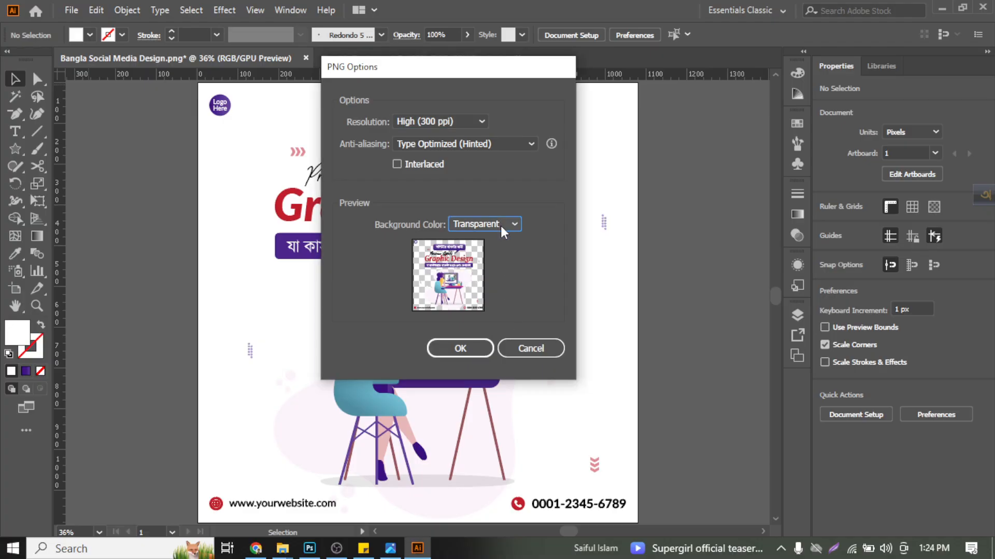
left_click(501, 226)
left_click(497, 258)
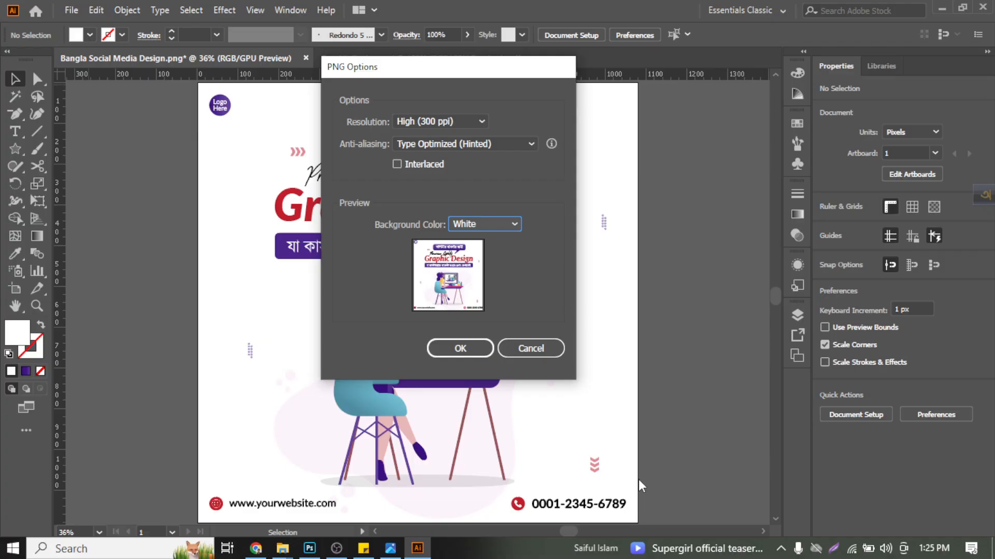
left_click(458, 224)
left_click(471, 243)
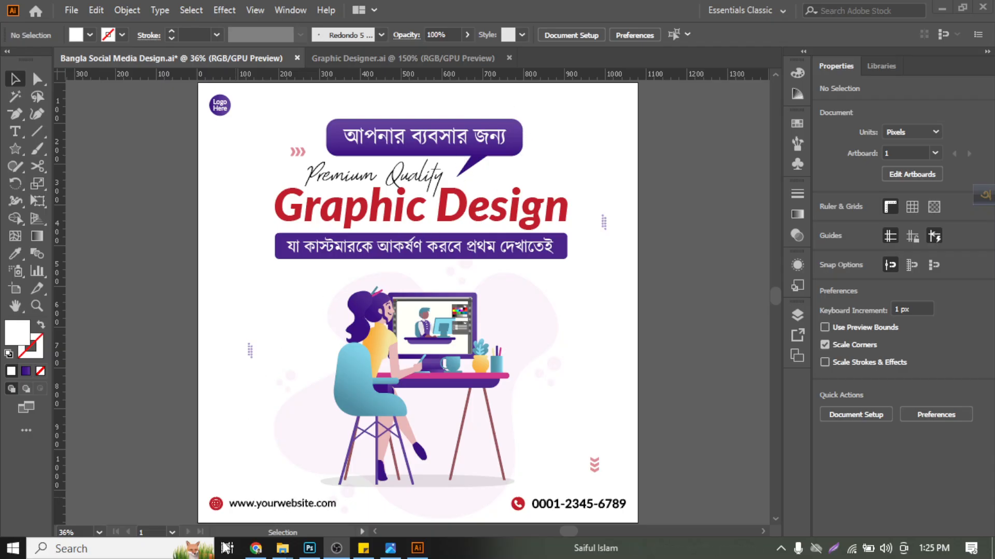
mouse_move(249, 551)
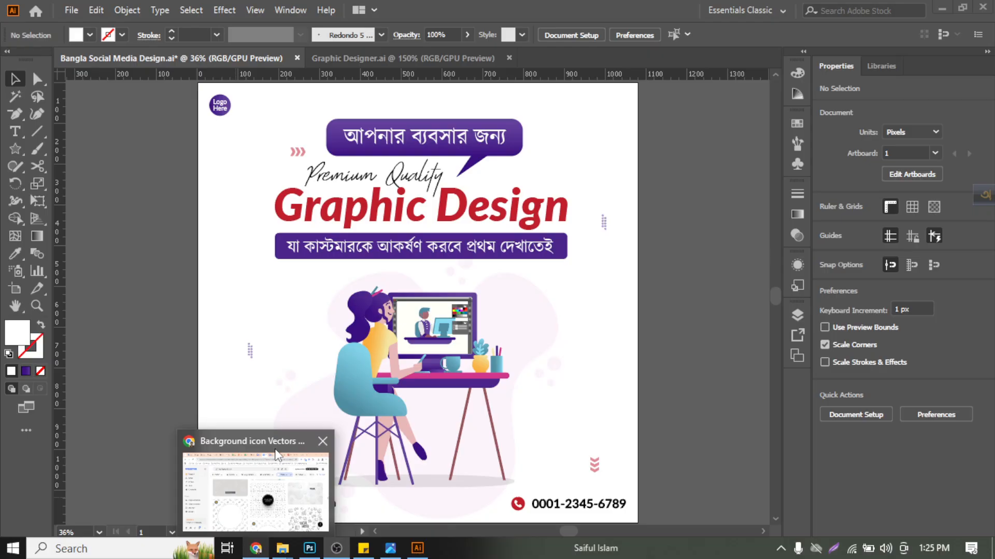
mouse_move(274, 451)
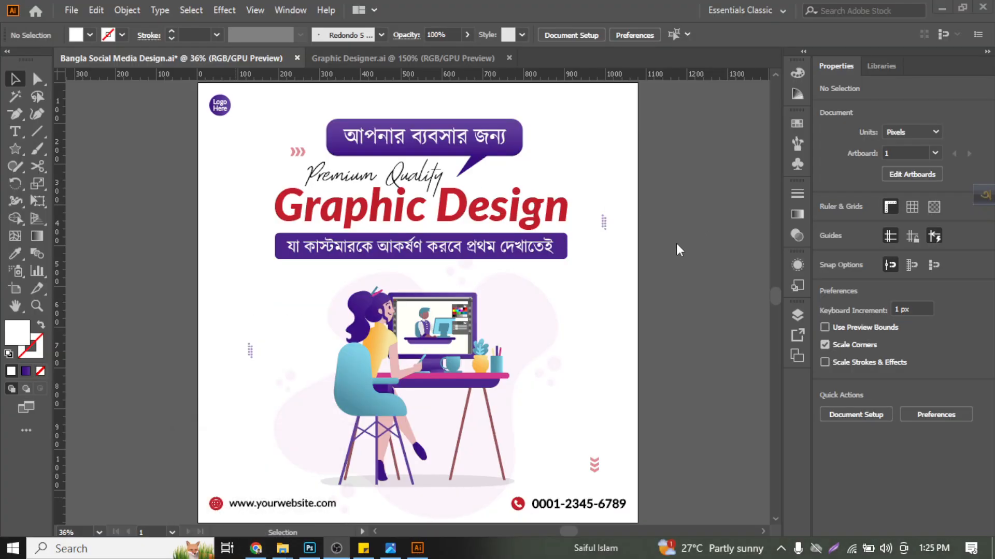